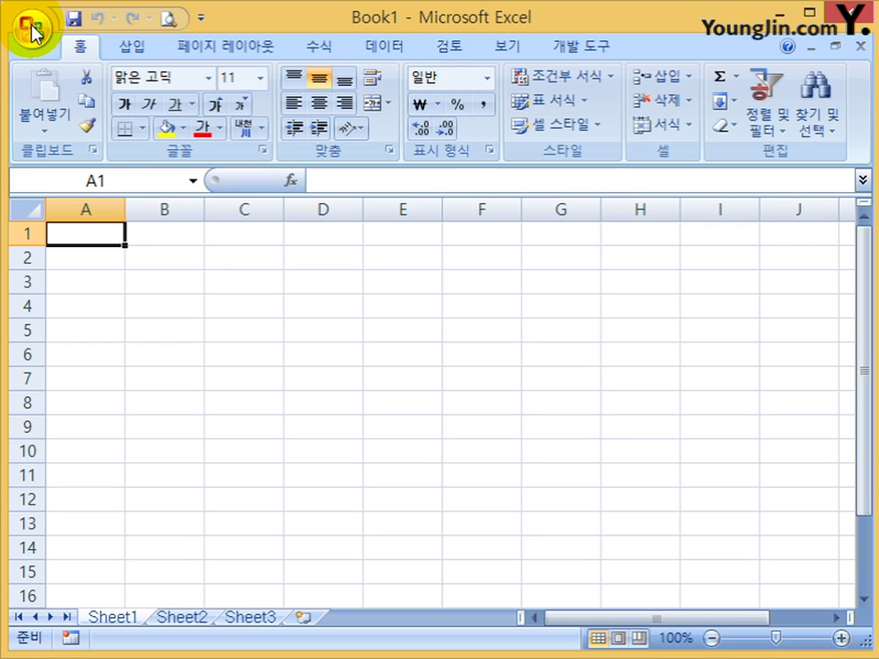
Start saving the workbook under a new name and browse to the Desktop folder.
click(32, 32)
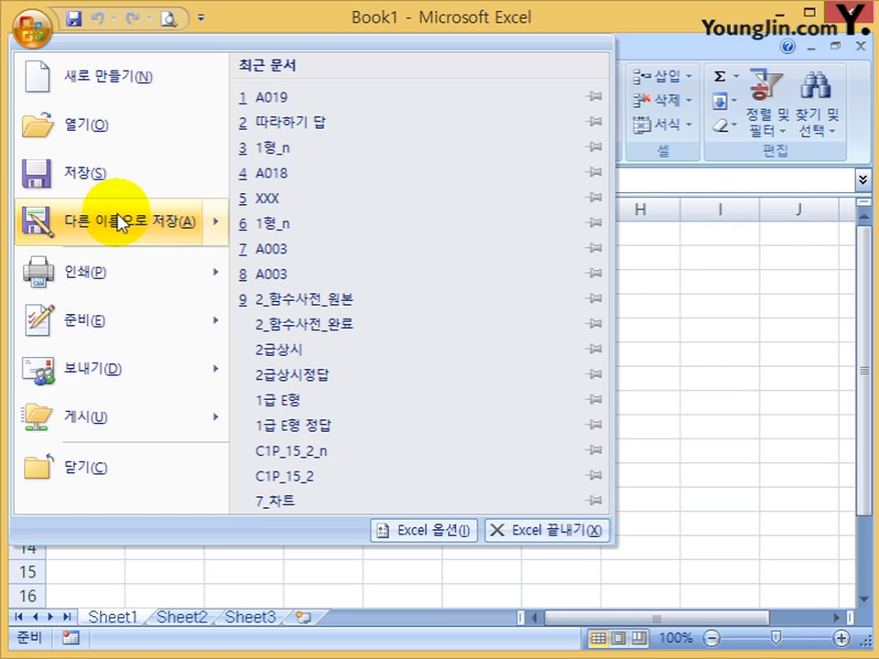
mouse_move(119, 222)
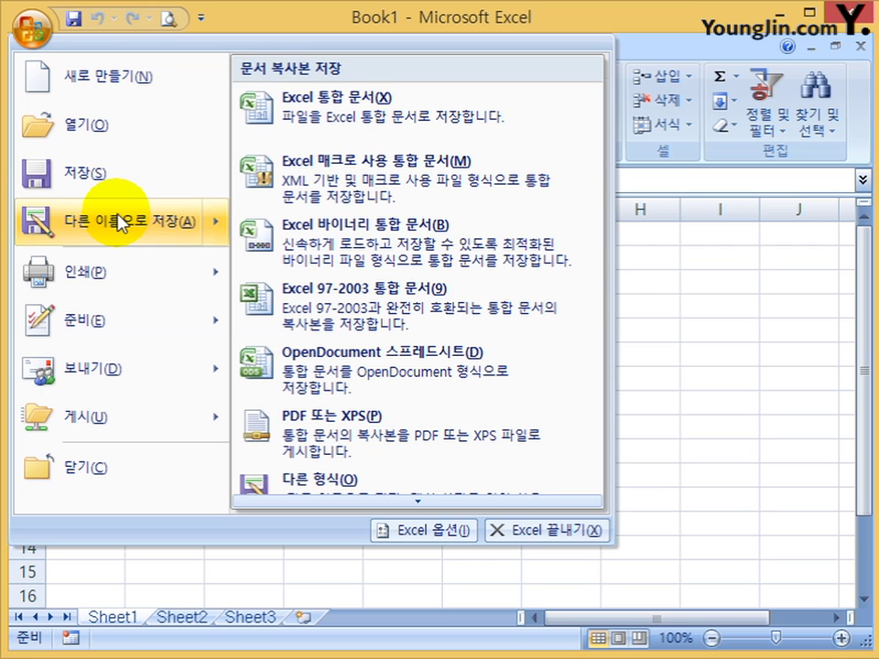
click(120, 221)
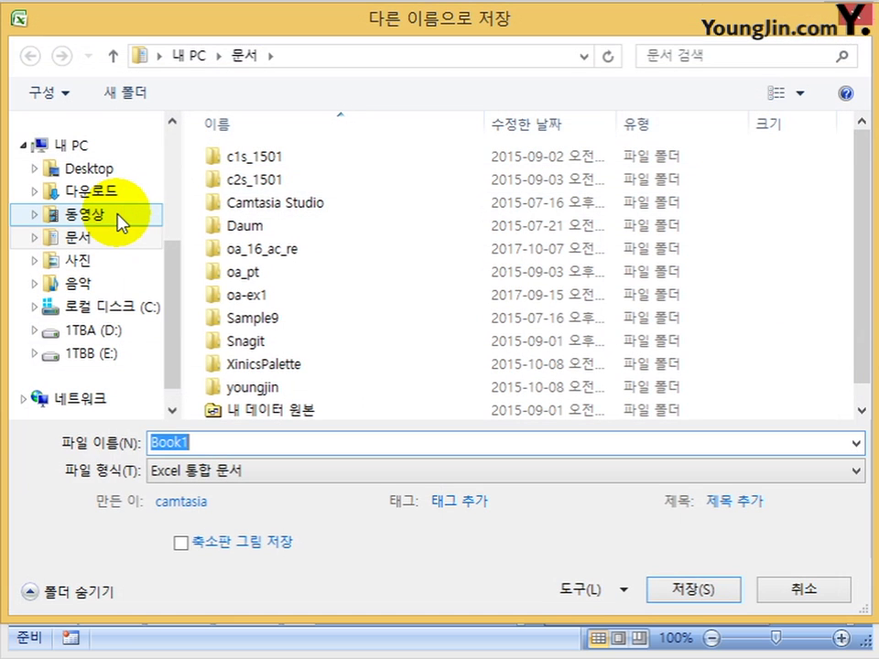
click(97, 172)
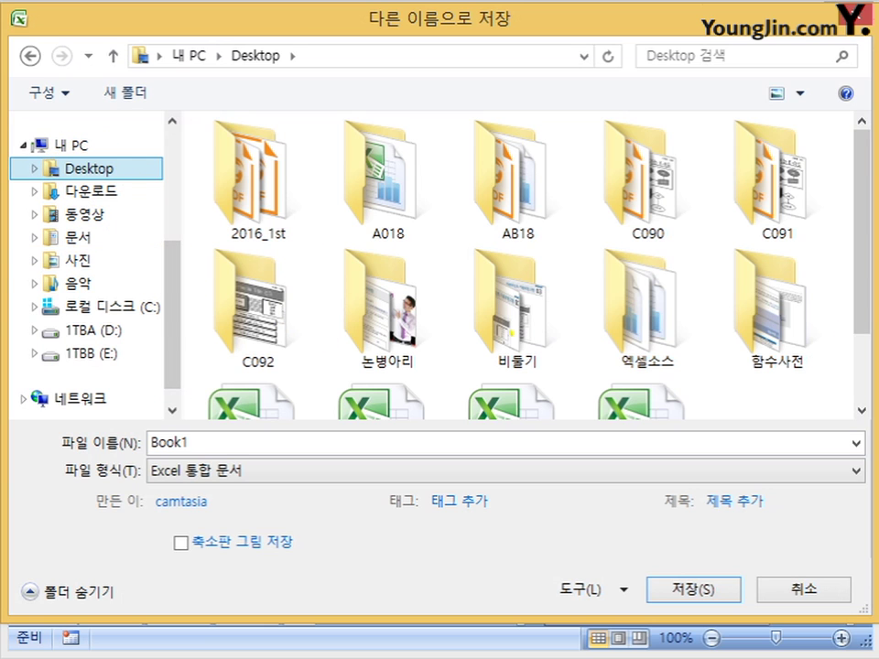
Create a new folder named A000 on the Desktop.
drag(859, 196, 857, 369)
right_click(730, 315)
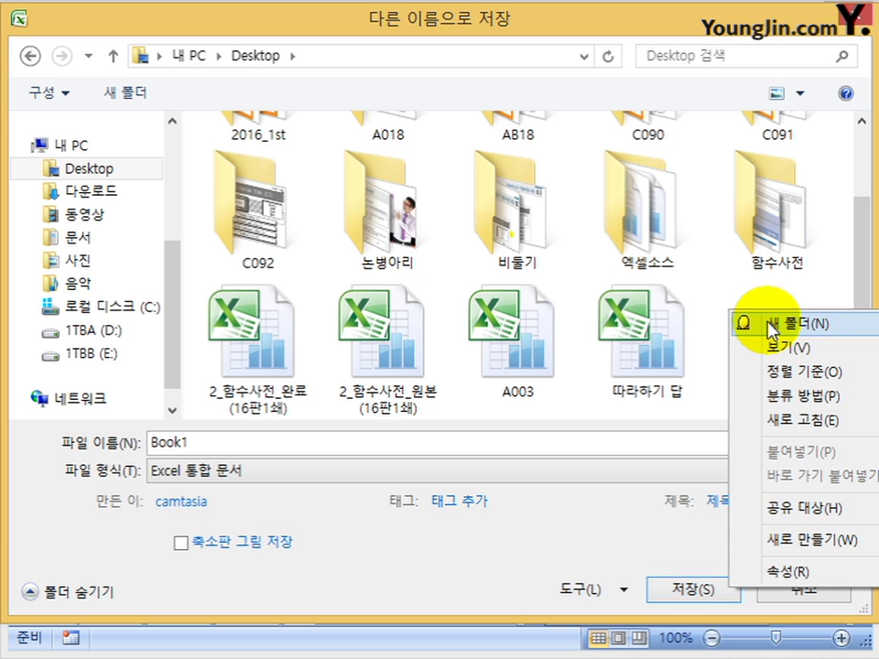
click(728, 299)
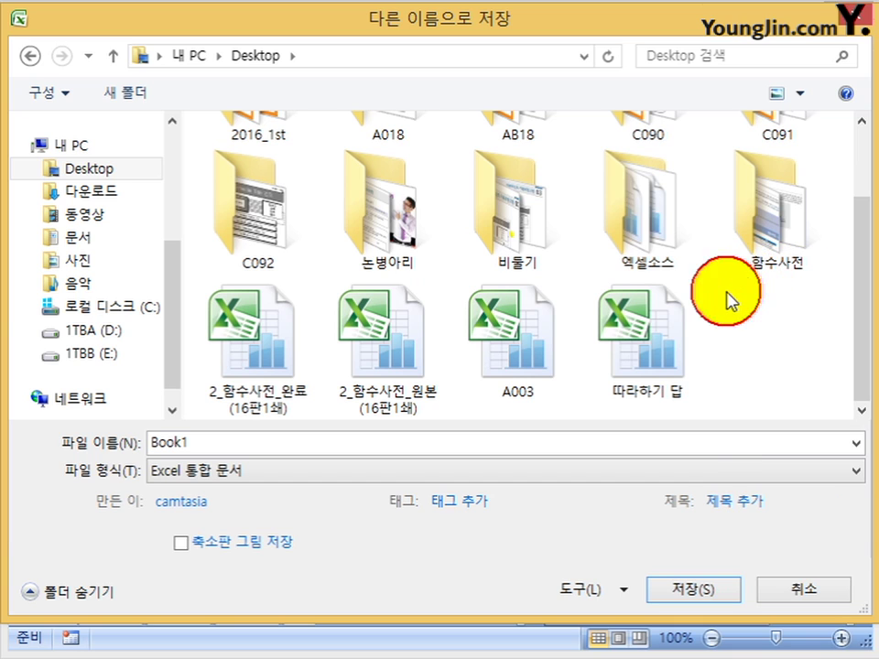
right_click(730, 296)
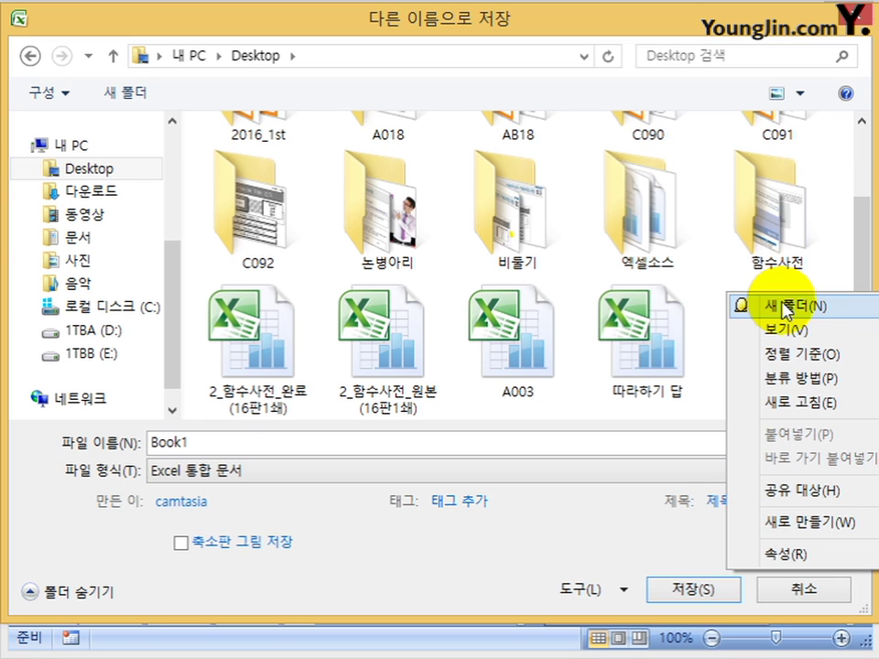
click(783, 307)
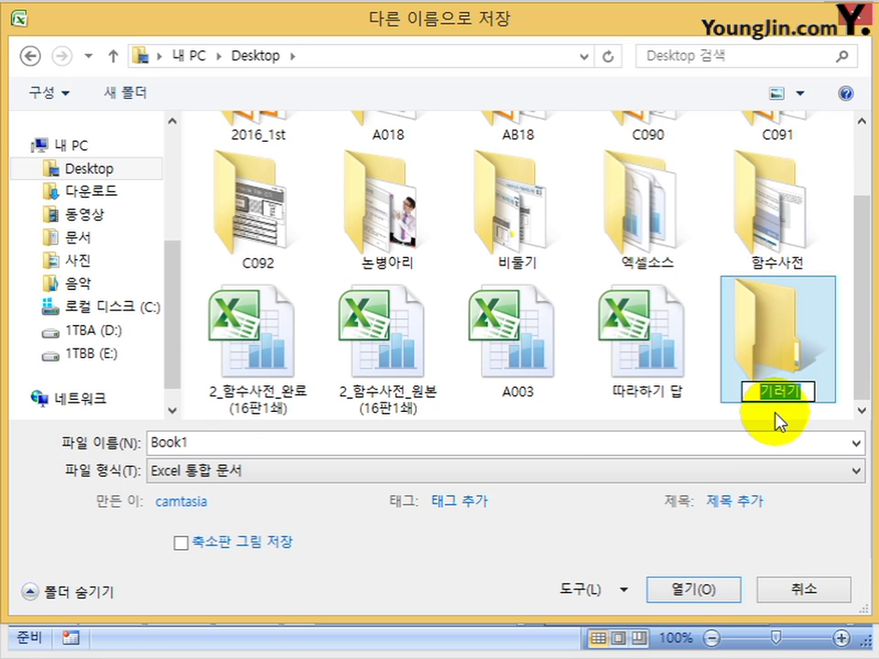
text(A019)
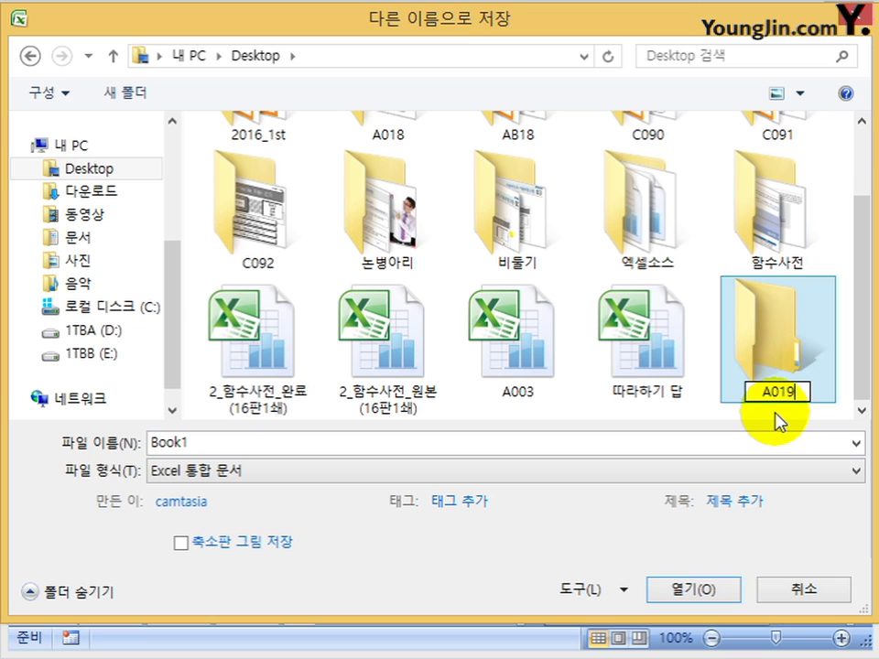
key(BackSpace)
key(BackSpace)
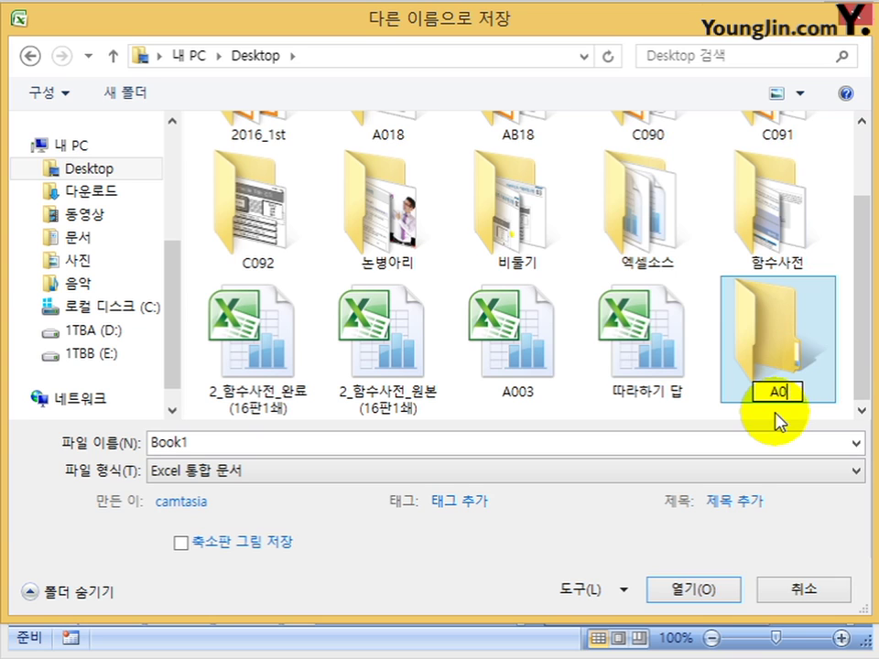
text(00)
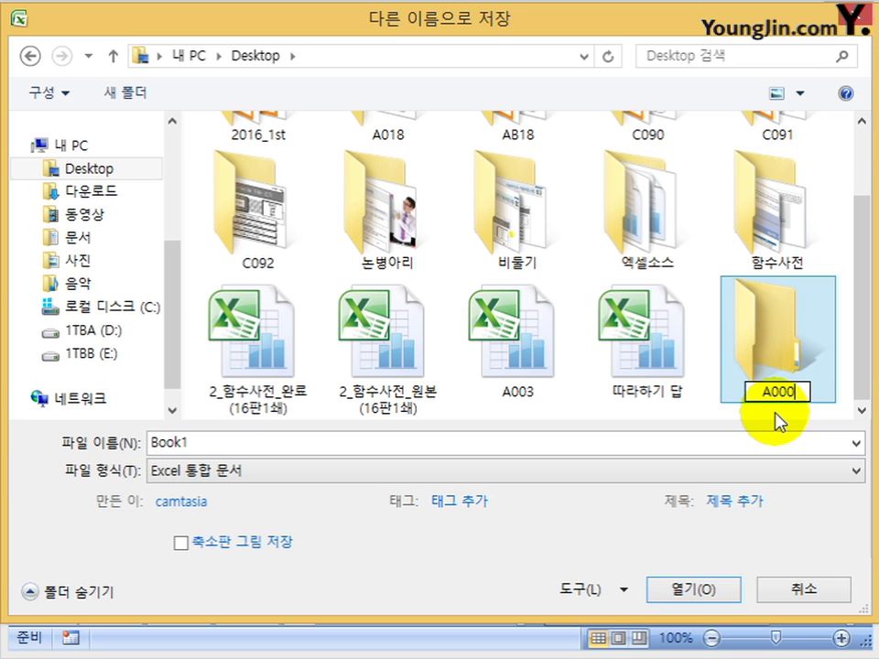
key(Return)
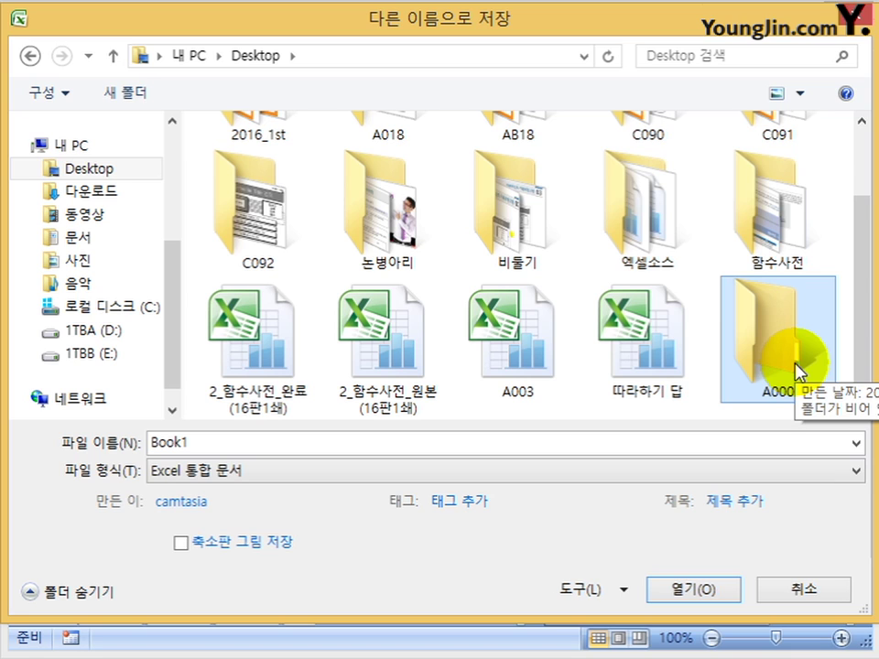
Save the workbook as A000 inside the new A000 folder.
double_click(770, 348)
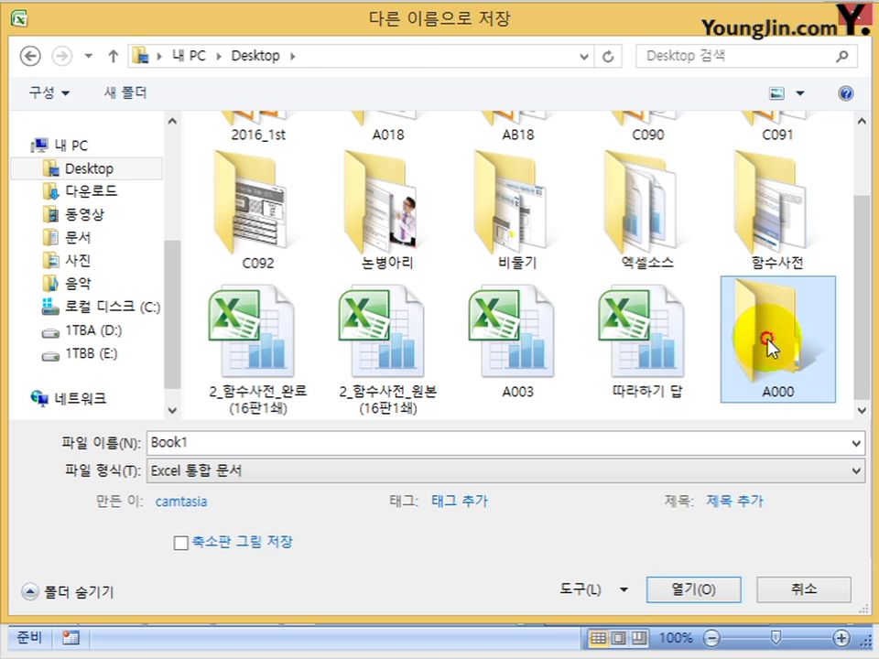
double_click(206, 444)
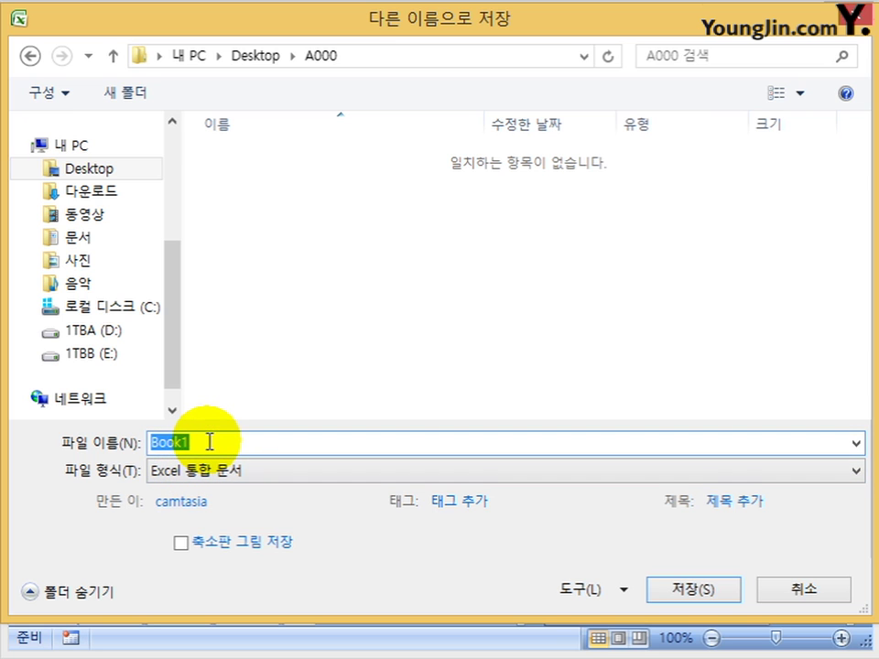
text(A000)
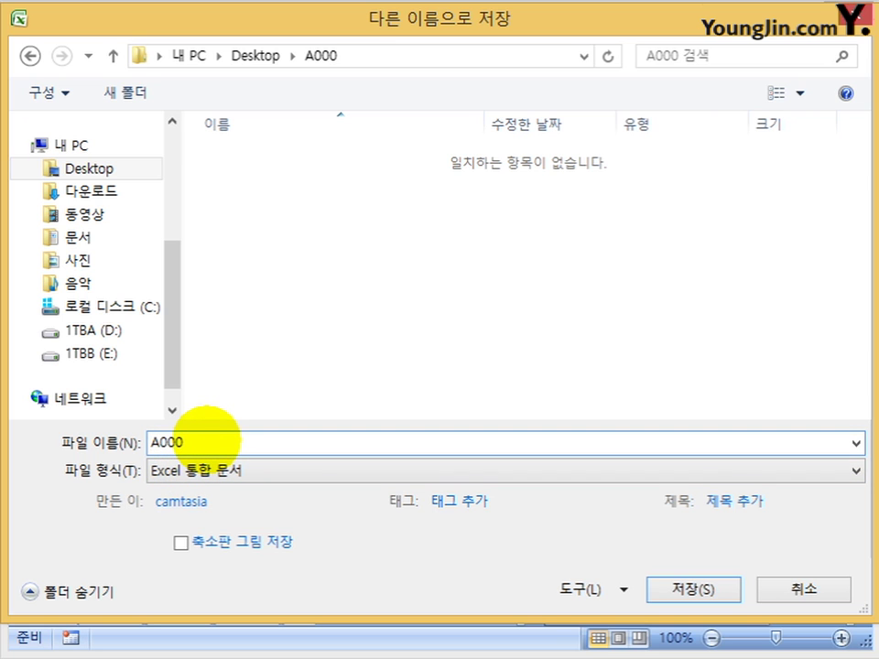
key(Return)
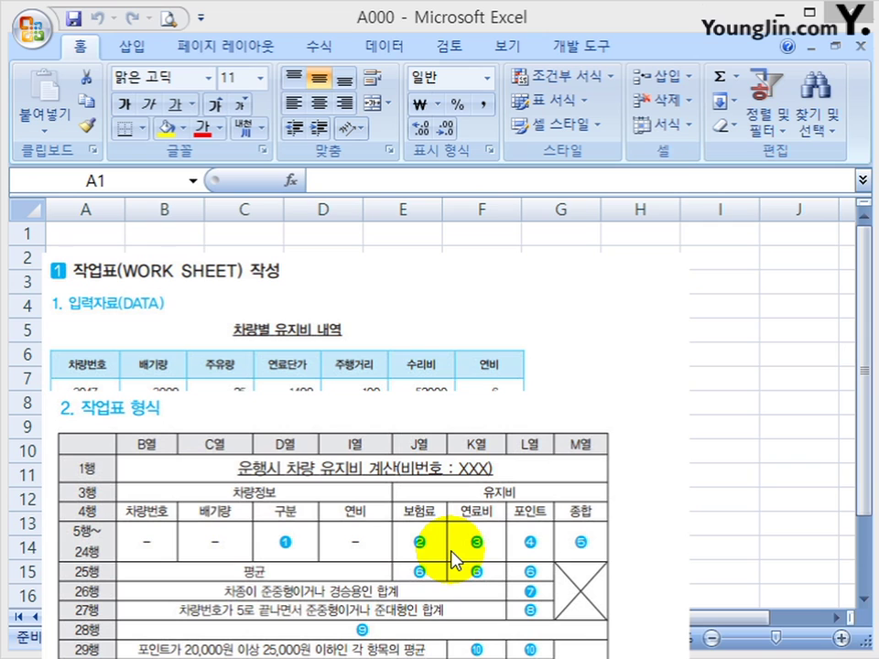
Enter the title "운행시 차량 유지비 계산 (비번호 : A000)" in cell B1.
click(167, 234)
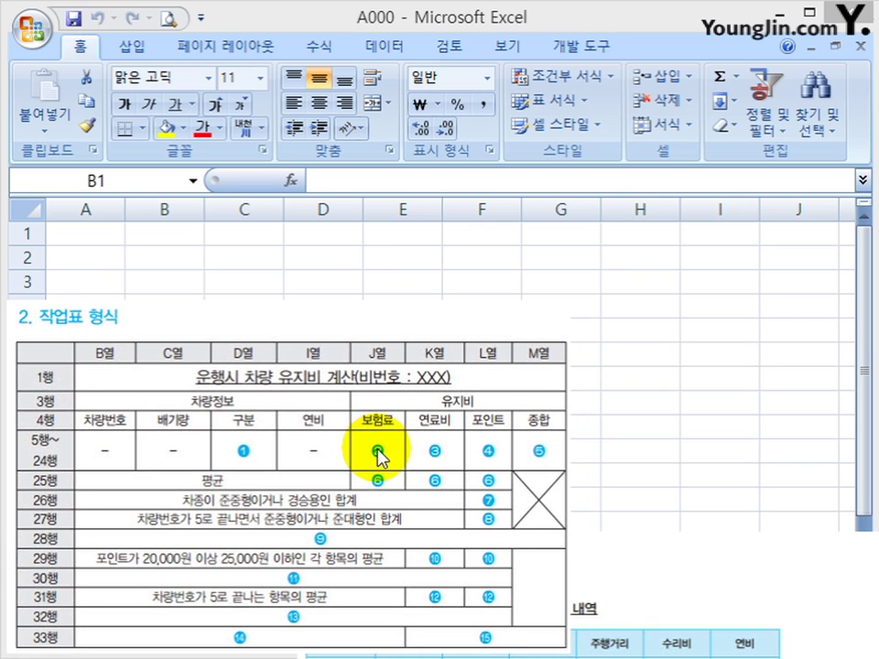
click(192, 231)
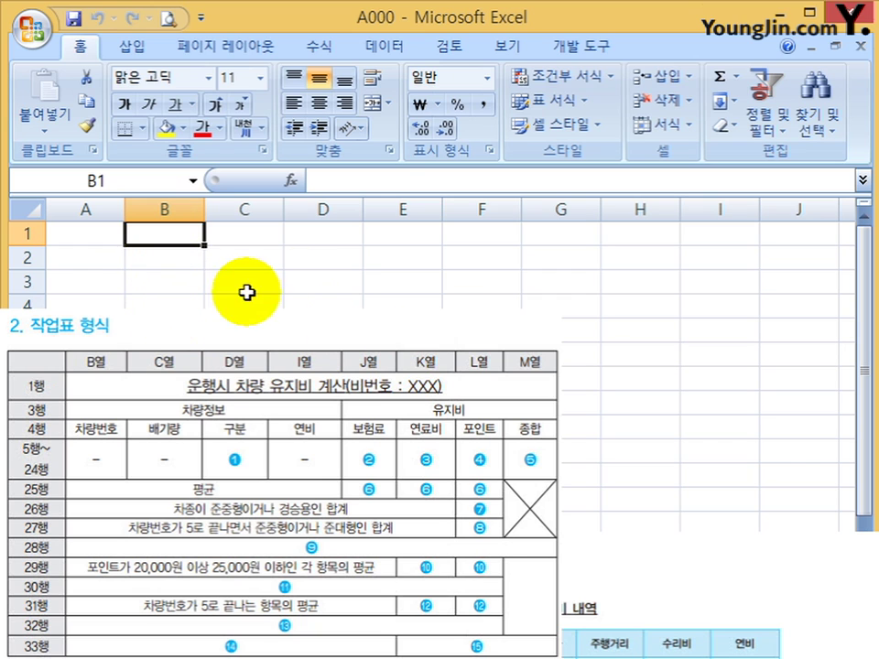
text(dn)
key(BackSpace)
key(BackSpace)
key(Hangul)
text(운행ㅅ)
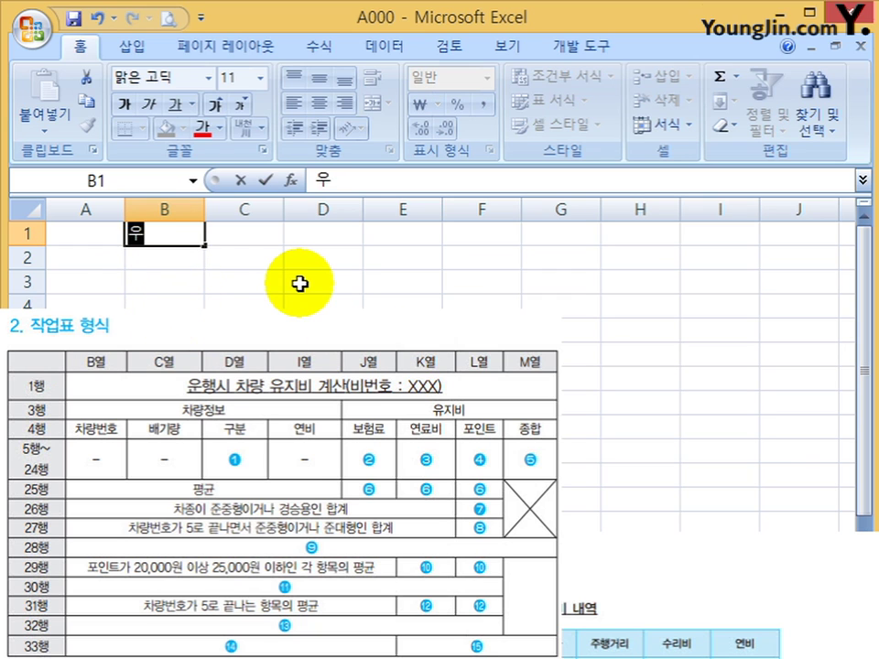
text(시 차량 유지)
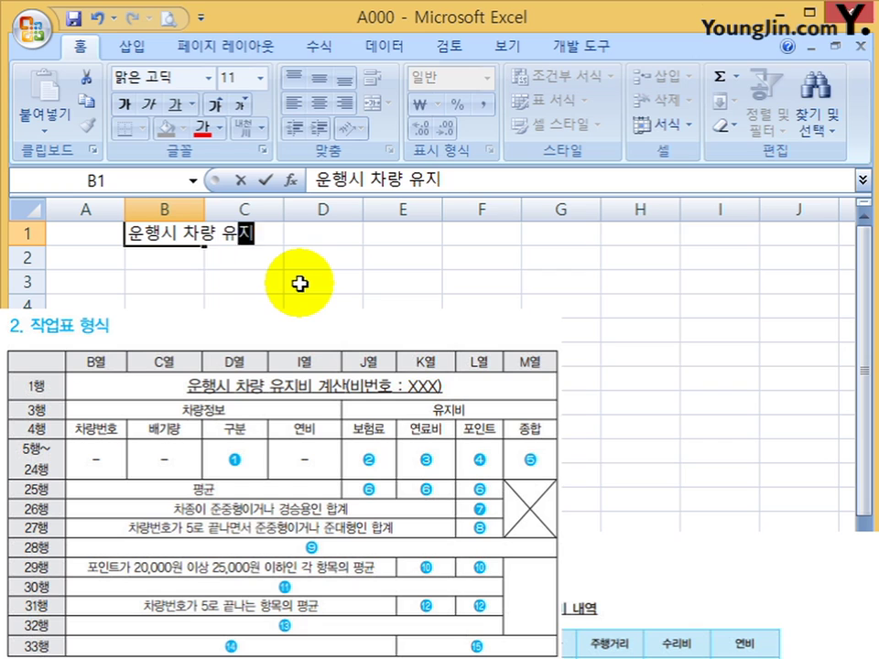
text(비 ㄱ계산 (비번호)
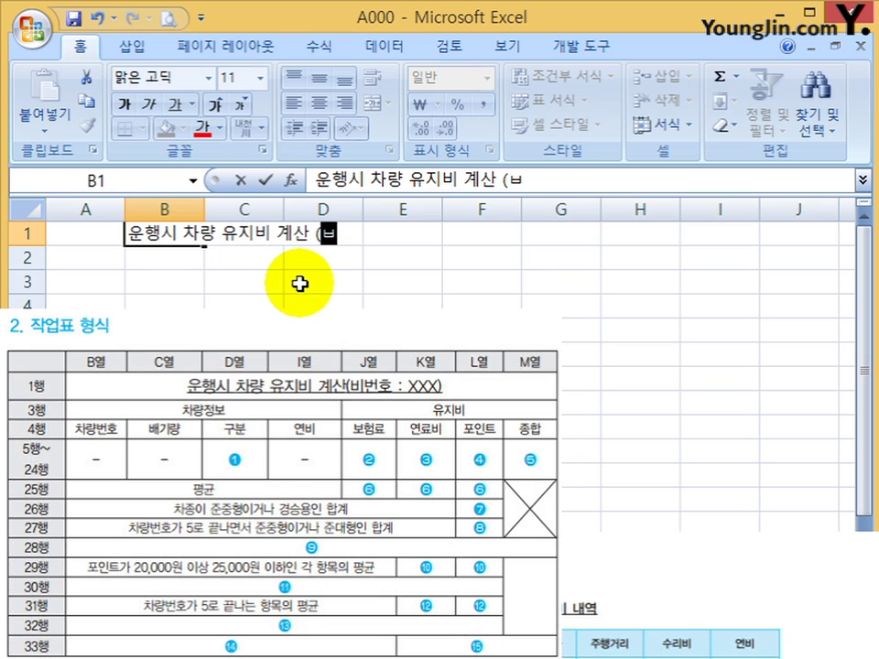
text( :)
key(Hangul)
text(A00)
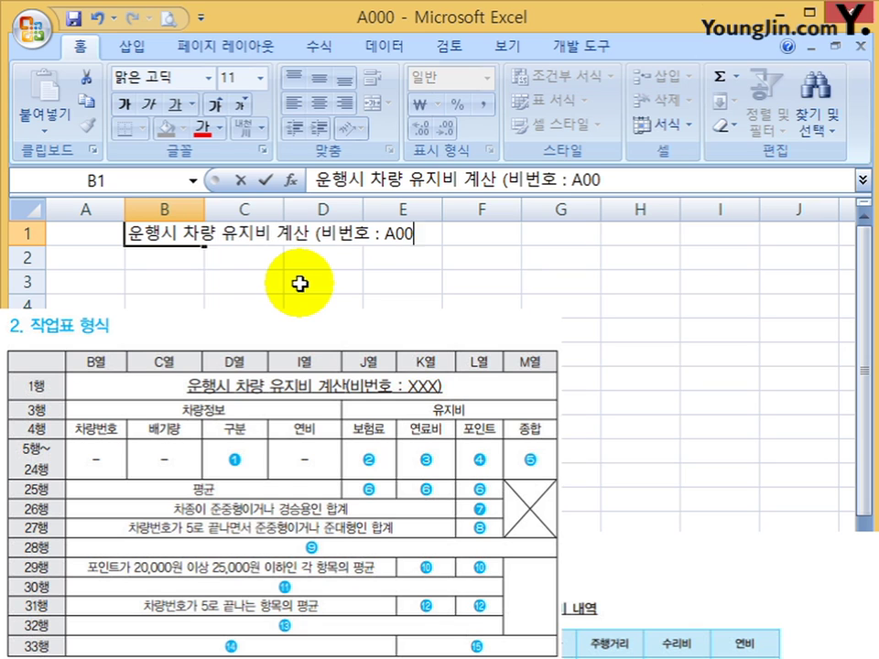
text(0))
key(Return)
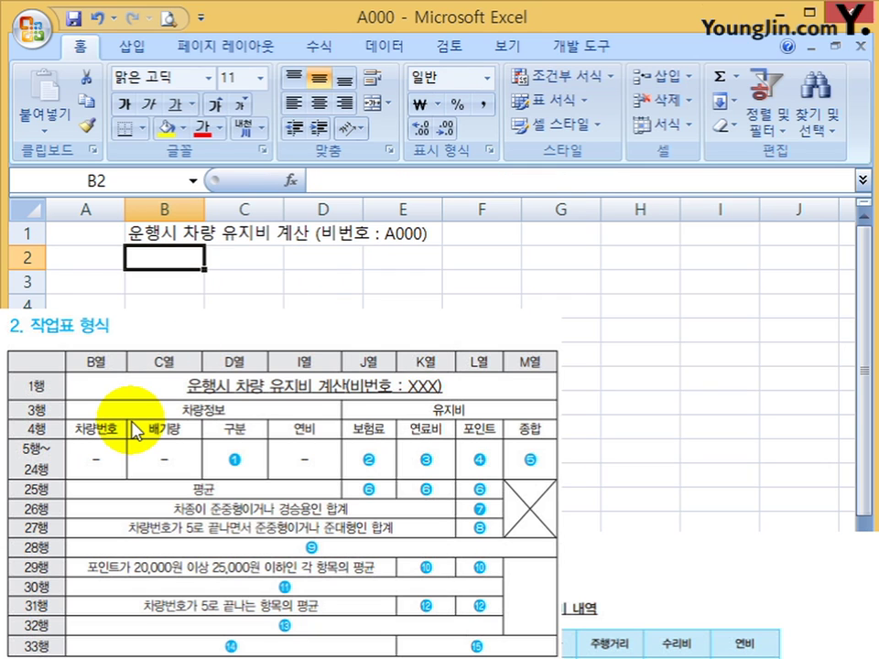
Enter the group heading "차량정보" in cell B2.
text(ck)
key(BackSpace)
key(BackSpace)
key(Hangul)
text(차량)
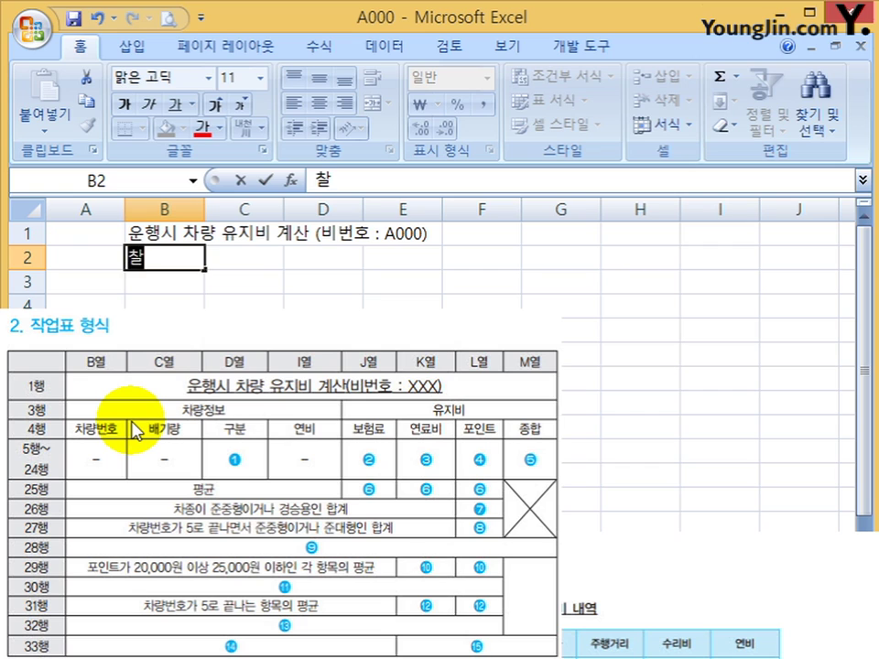
text(번호)
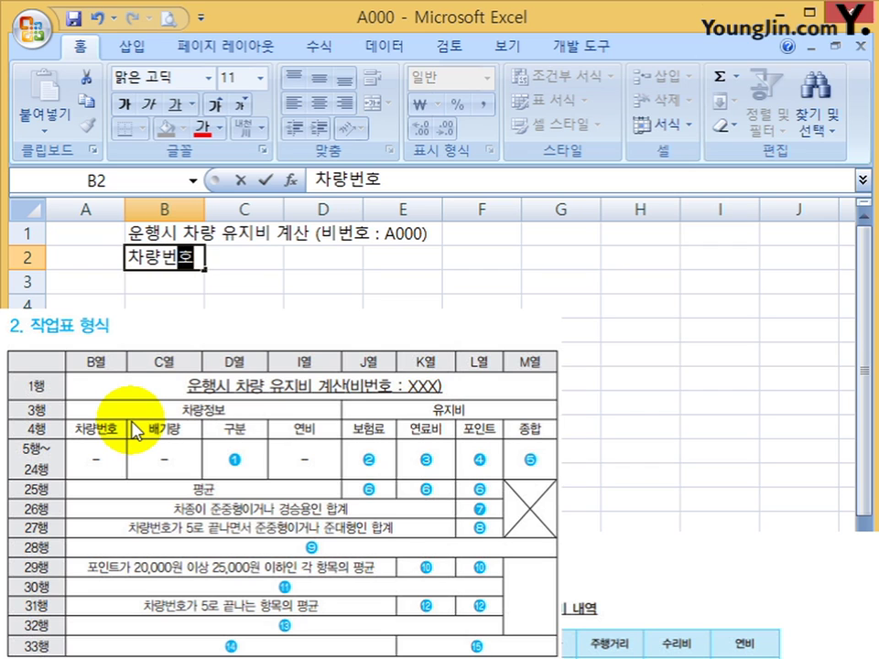
key(BackSpace)
key(BackSpace)
key(BackSpace)
text(정보)
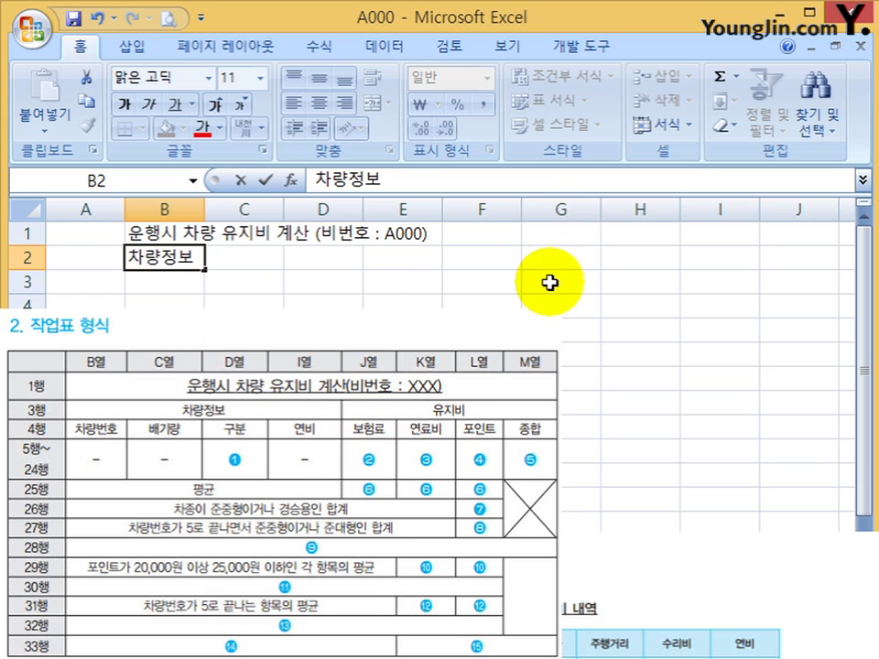
Enter the group heading "유지비" in cell J2.
click(809, 274)
key(Up)
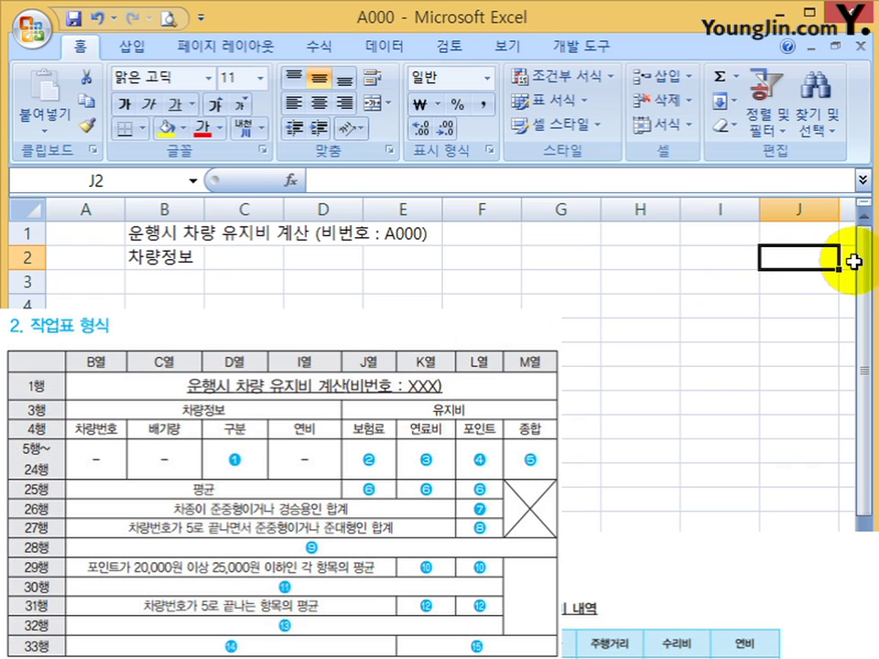
text(유지비)
key(Return)
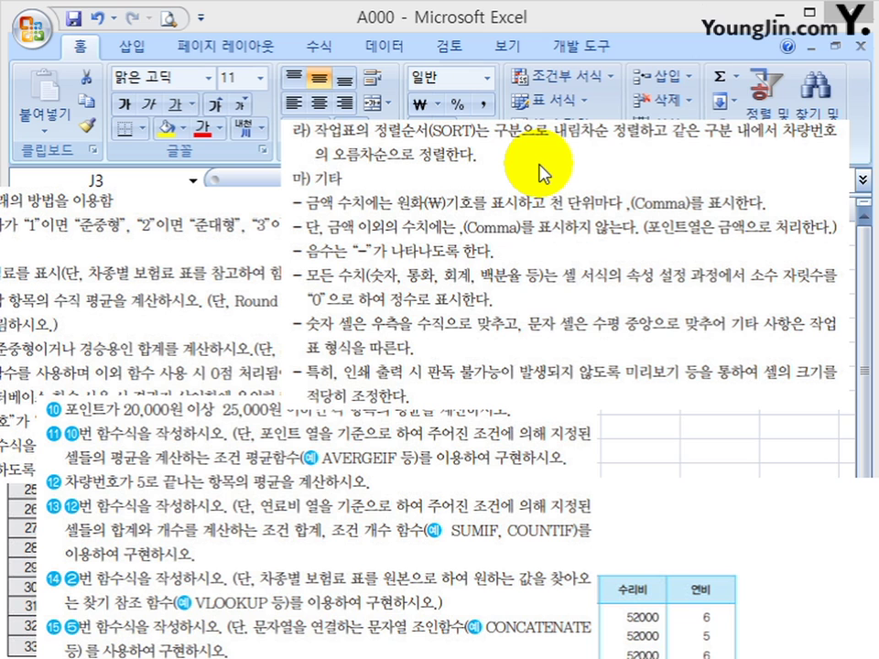
Close all pinned instruction images and bring up the input data table (입력자료) as a reference over the worksheet.
right_click(514, 195)
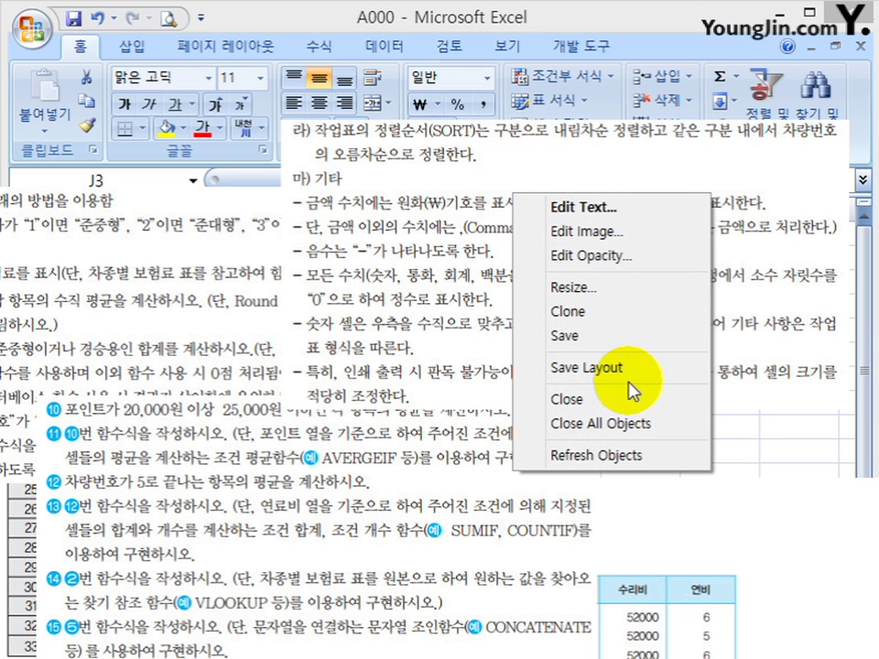
click(640, 435)
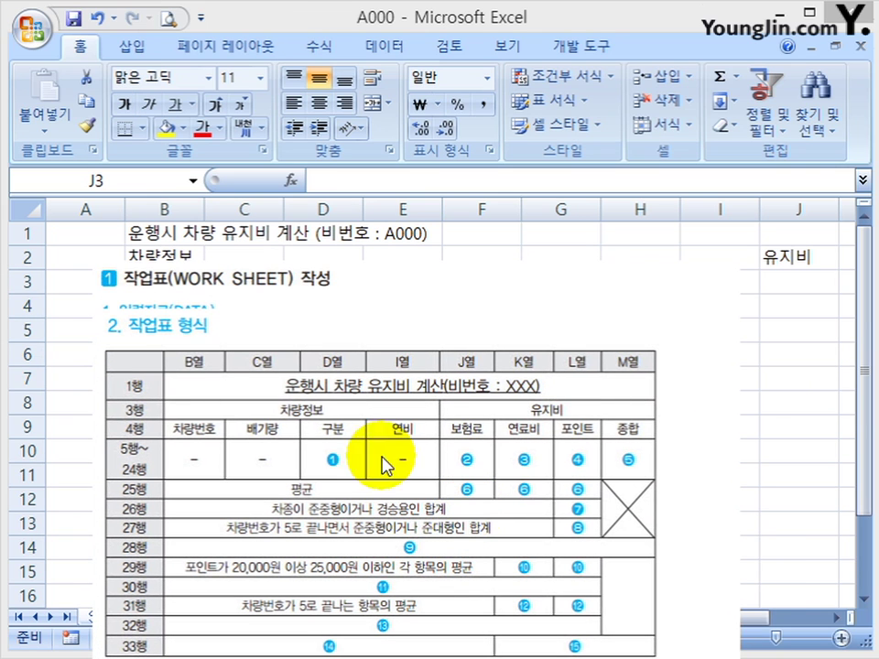
click(274, 400)
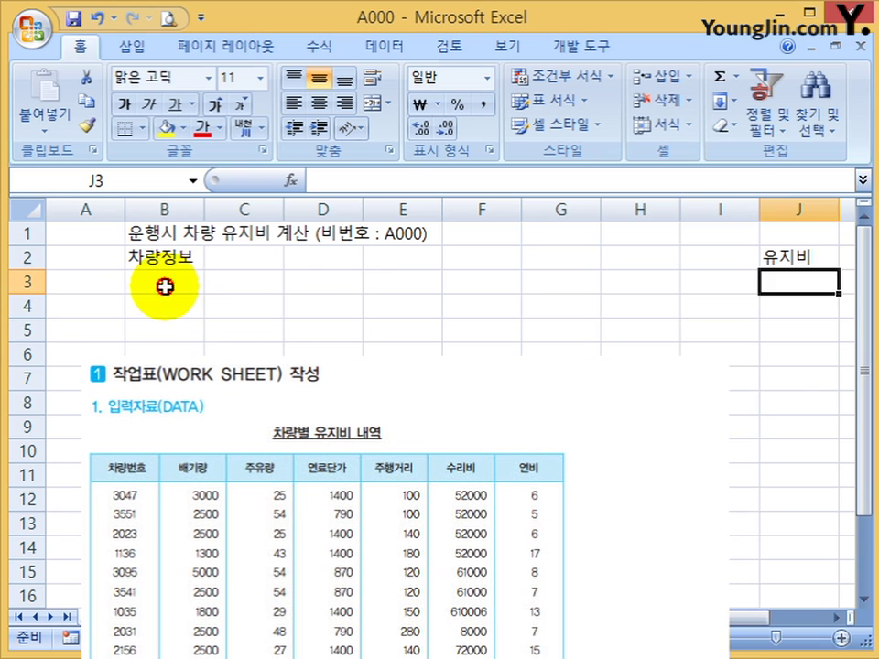
Enter the column headings 차량번호, 배기량, 주유량 and 연료단가 in cells B3 through E3.
click(156, 285)
text(차)
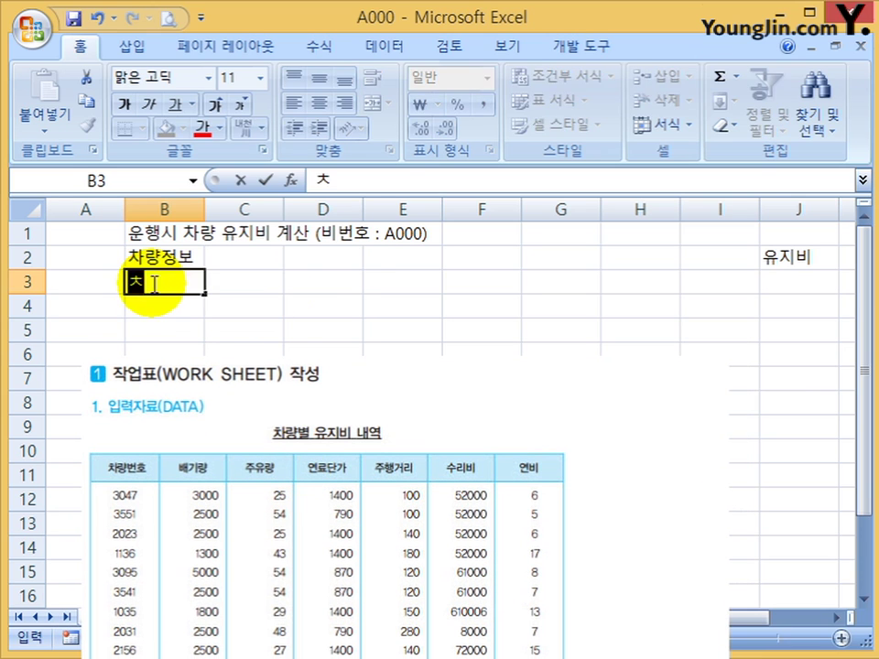
text(량번호)
key(Tab)
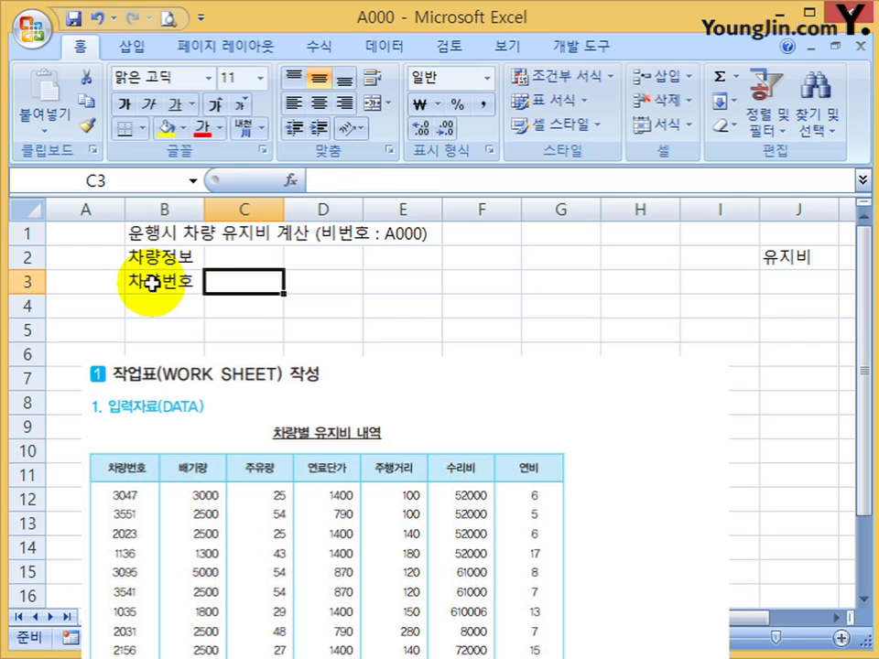
text(배기량)
key(Tab)
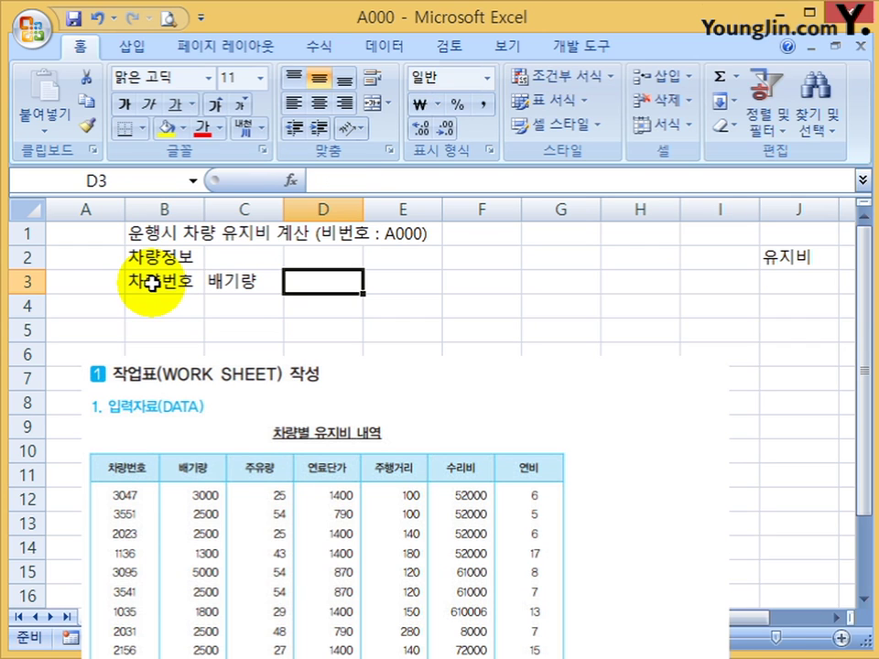
text(주유량)
key(Tab)
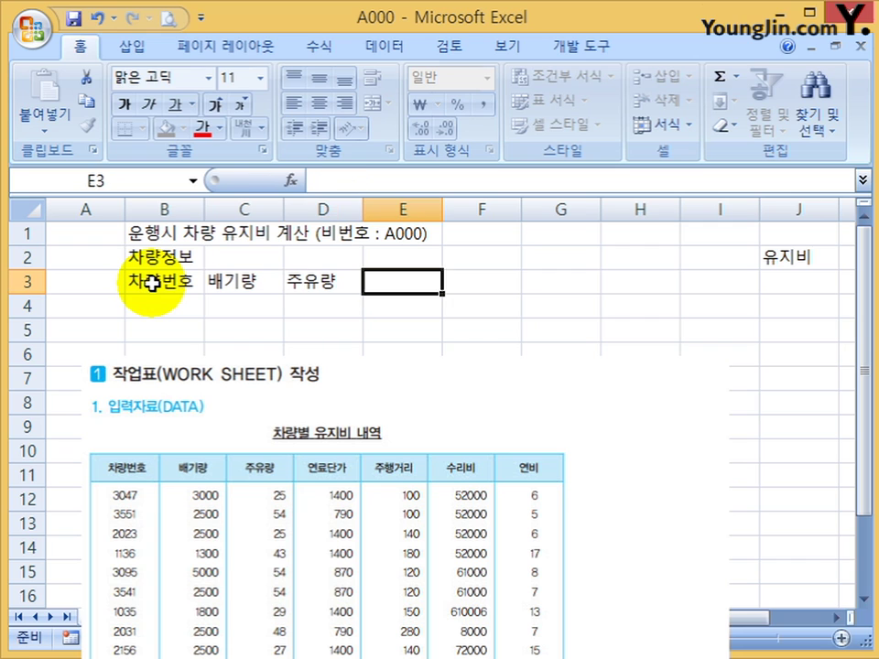
text(연료단가)
key(Tab)
Enter the column headings 주행거리, 수리비 and 연비 in cells F3 through H3.
text(주해)
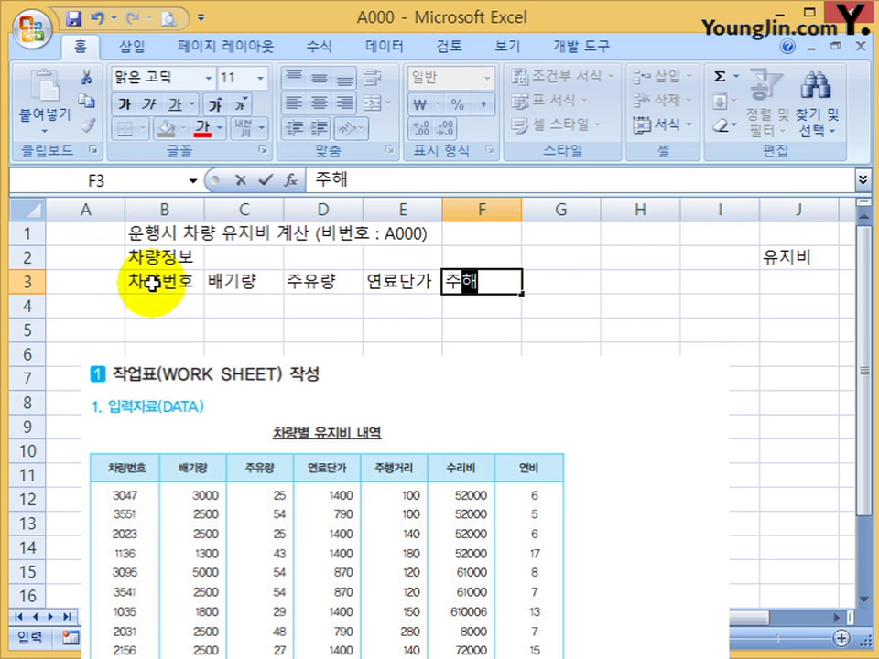
text(거리)
key(Tab)
text(수리)
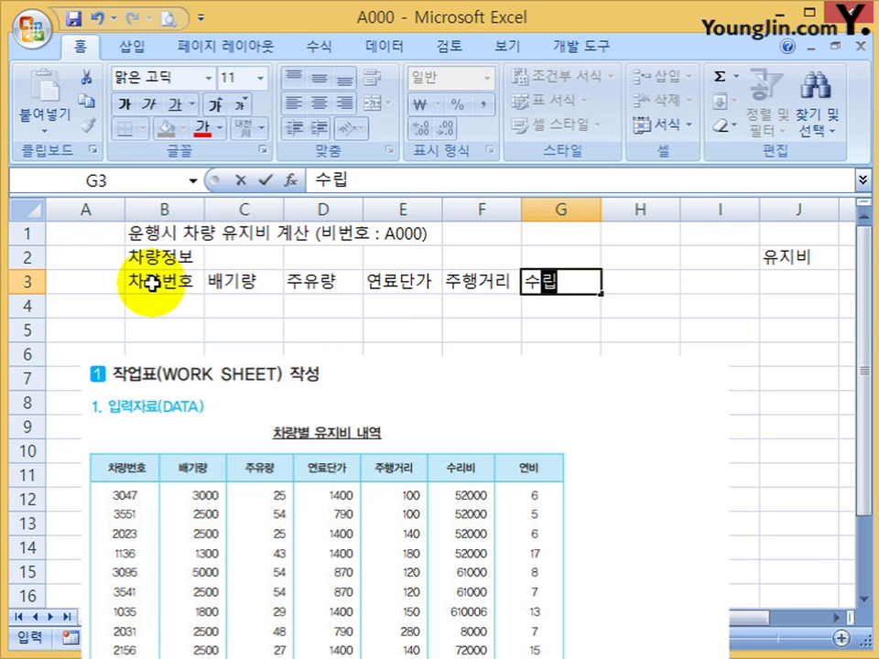
text(비)
key(Tab)
text(연비)
key(Return)
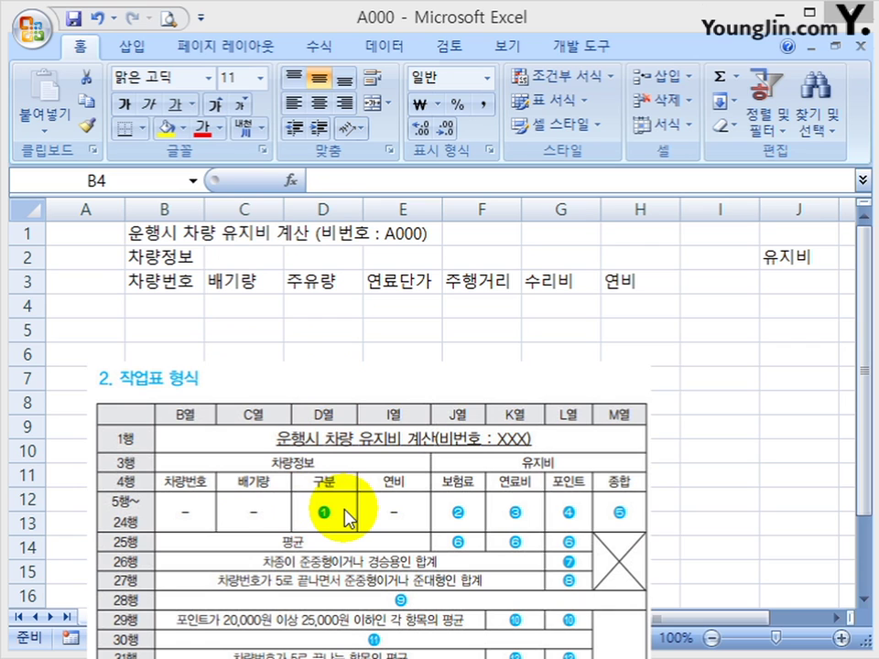
Insert a new column D before the 주유량 column and enter the heading 구분 in cell D3.
click(324, 209)
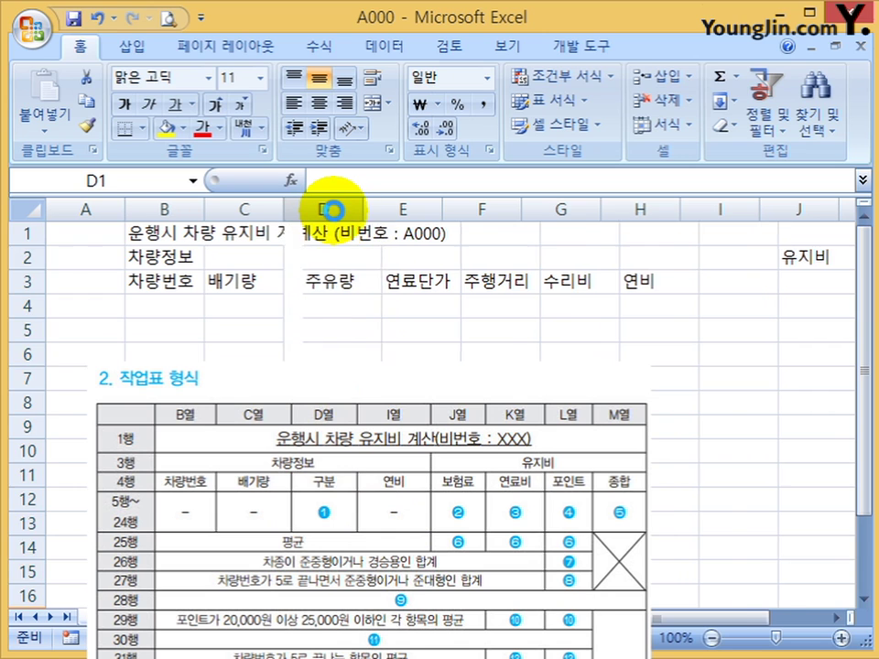
key(ctrl+plus)
click(327, 281)
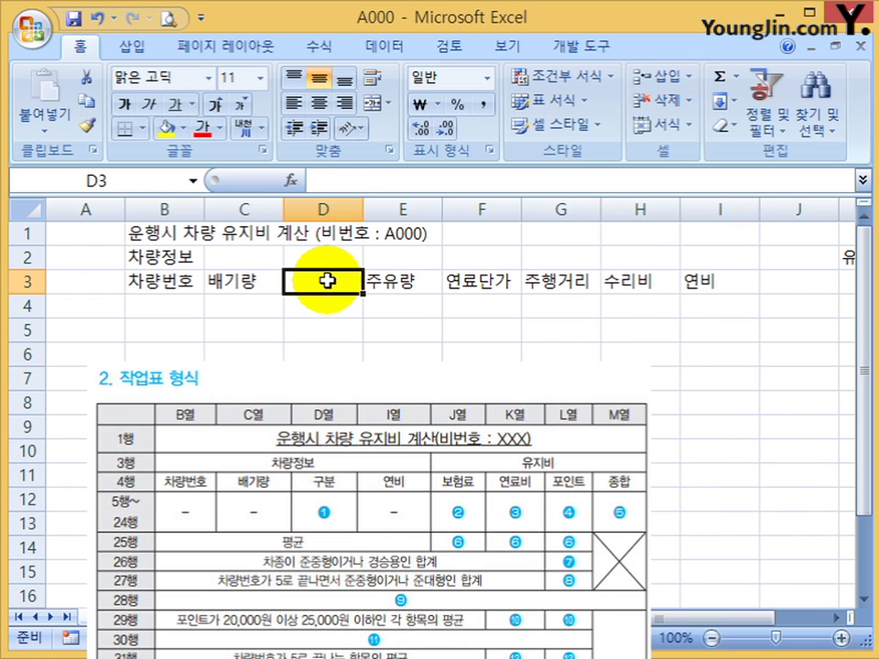
text(구분)
key(Tab)
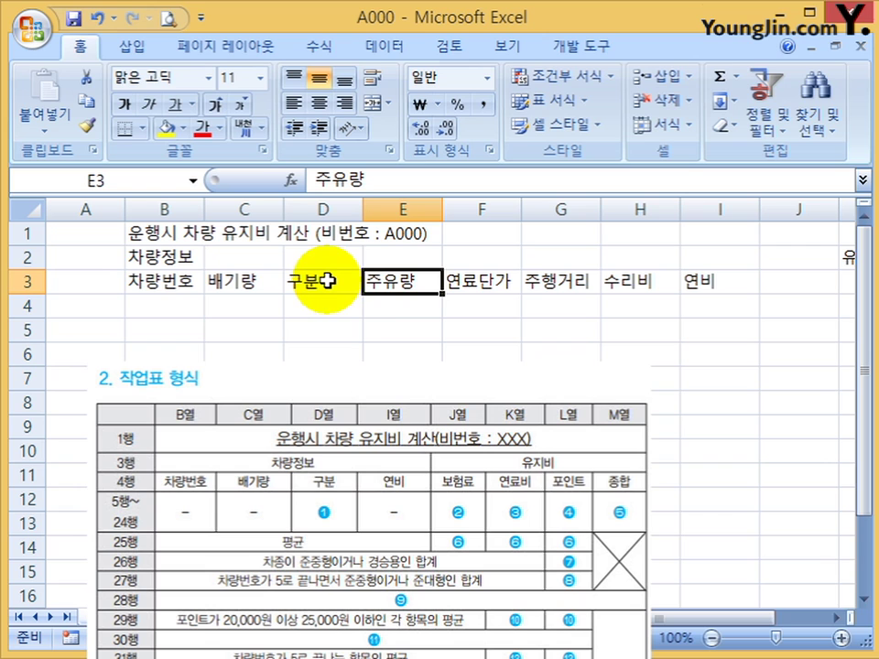
click(455, 279)
click(600, 277)
click(690, 277)
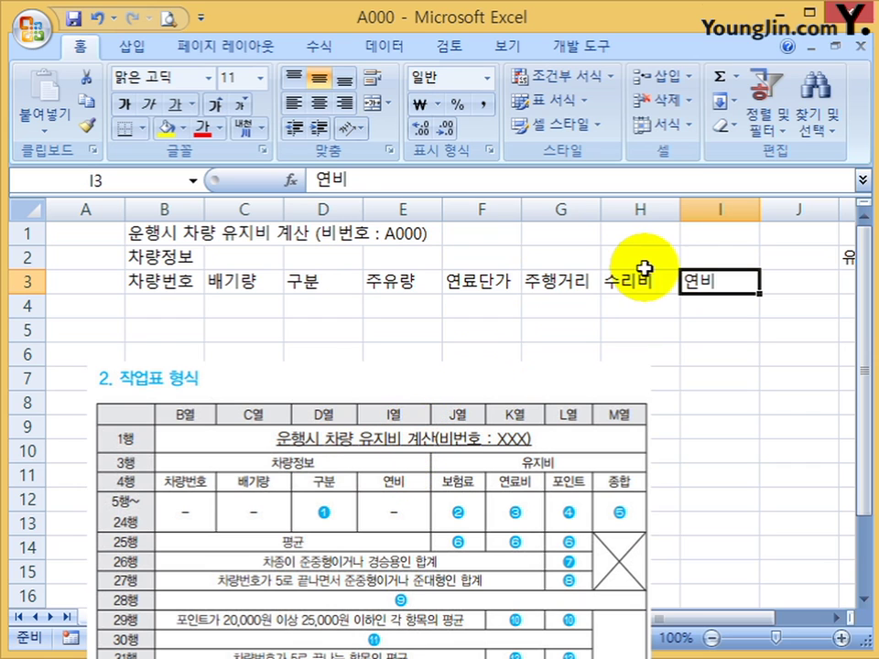
Enter the headings 보험료 in cell J3 and 연료비 in cell K3.
click(835, 618)
click(835, 618)
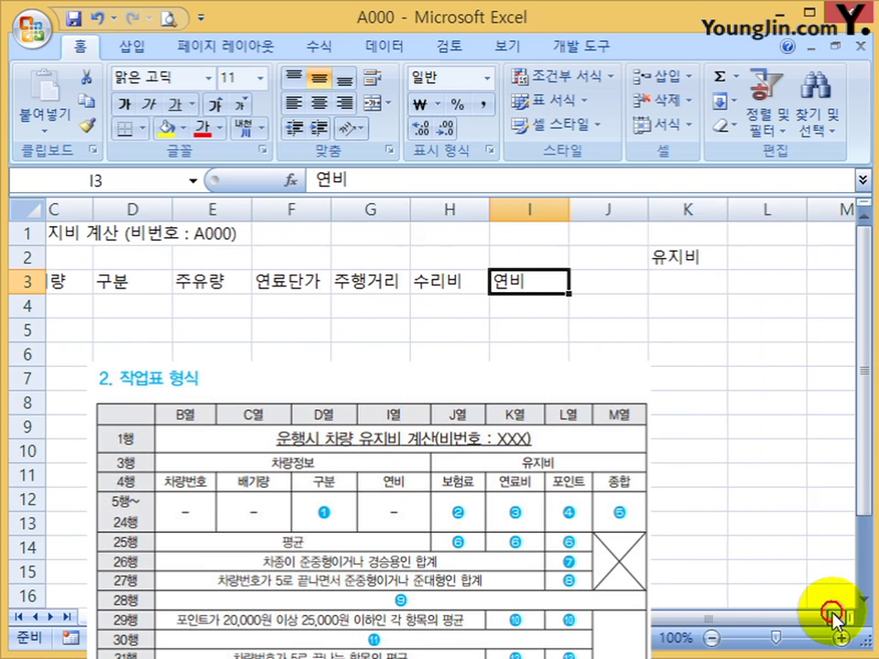
click(835, 618)
click(545, 280)
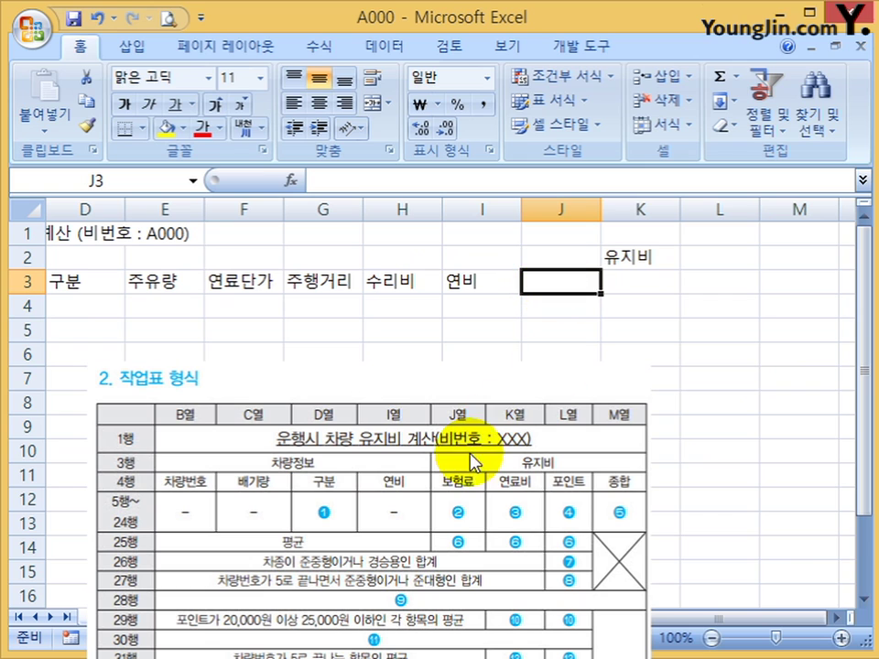
text(보러)
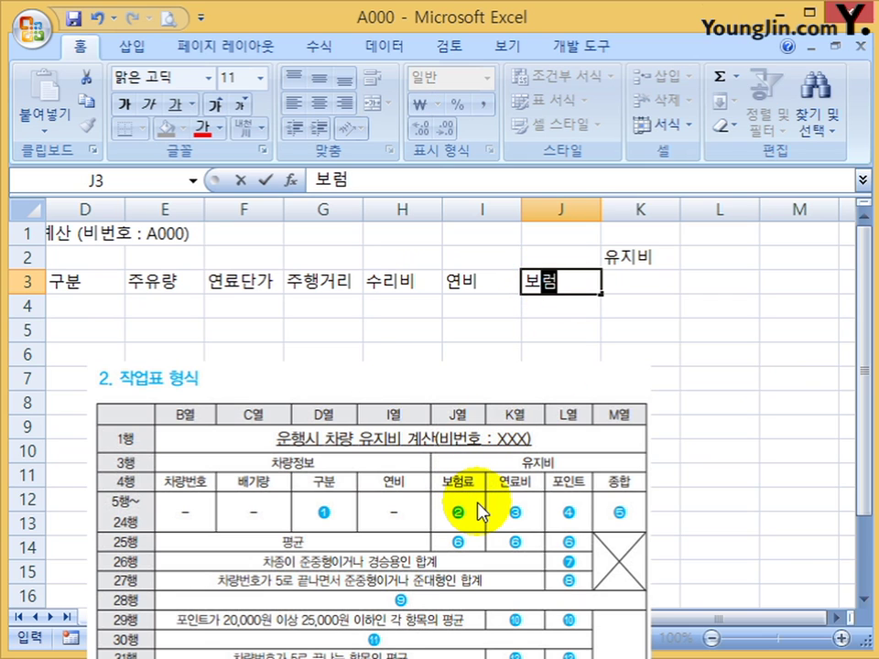
text(료)
key(Tab)
text(연)
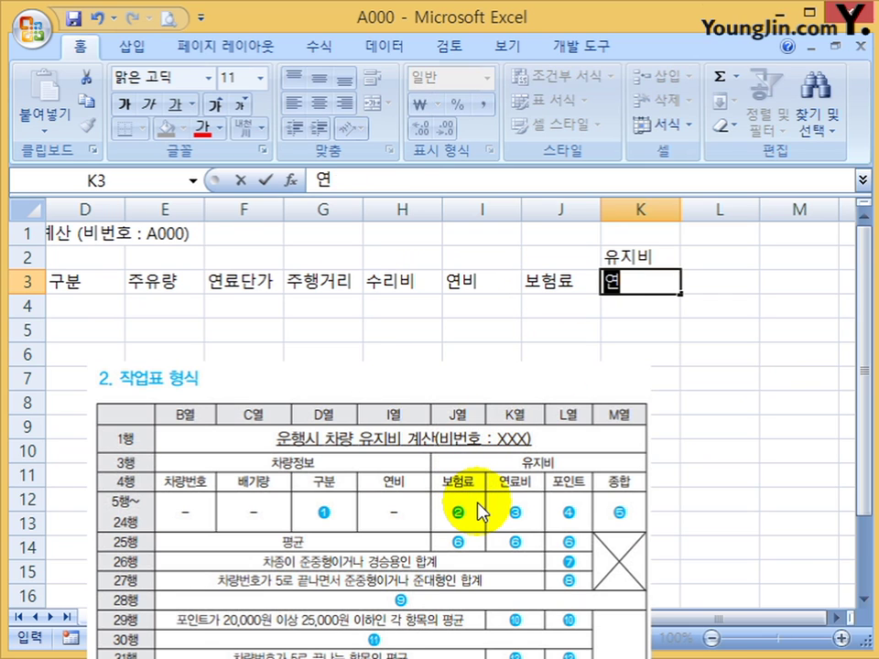
text(료비)
key(Tab)
Enter the headings 포인트 in cell L3 and 종합 in cell M3.
text(퐁인)
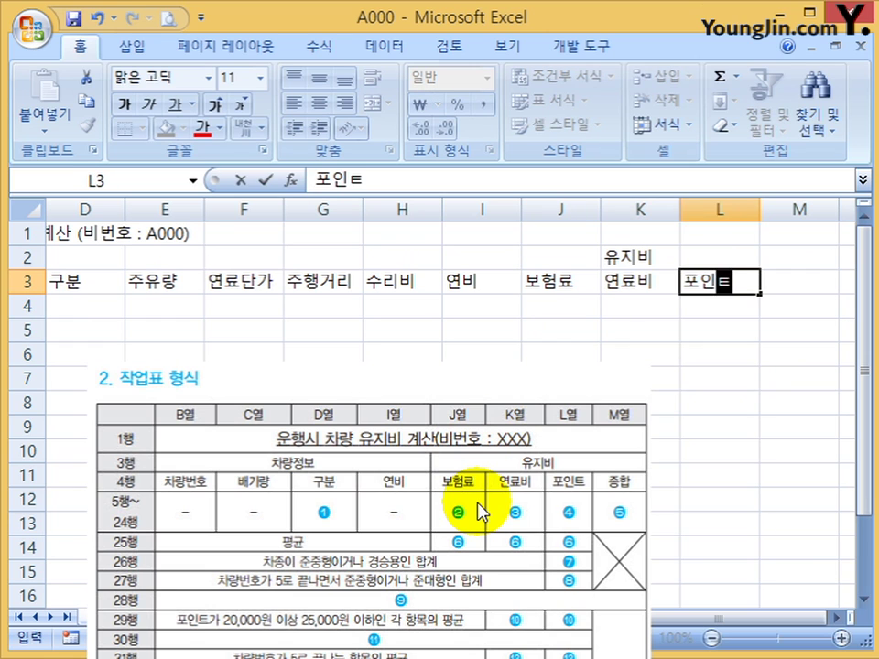
text(트)
key(Tab)
text(종합)
key(Return)
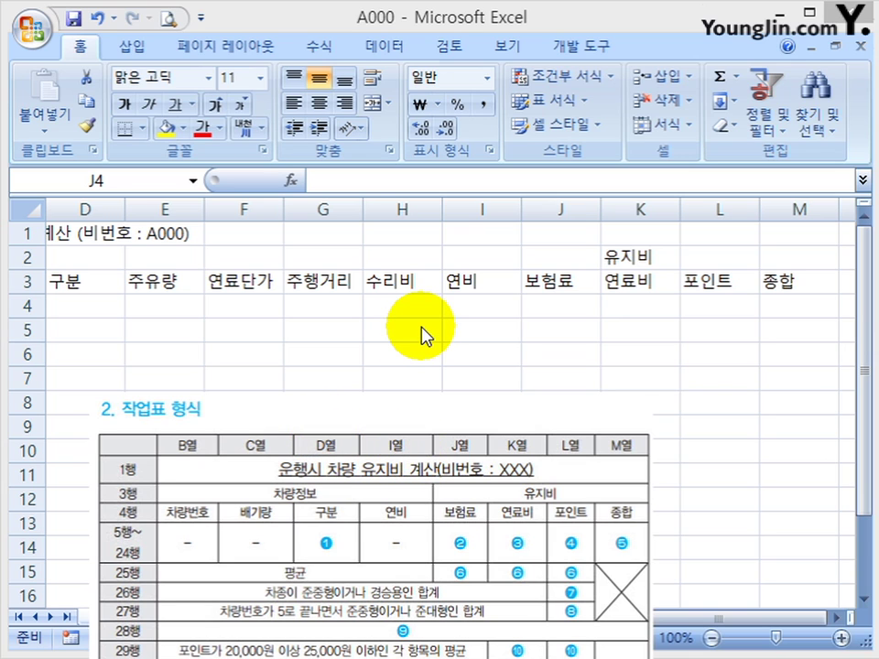
Fill the heading cells E3:H3, from 주유량 to 수리비, with yellow.
drag(400, 282, 162, 277)
click(167, 127)
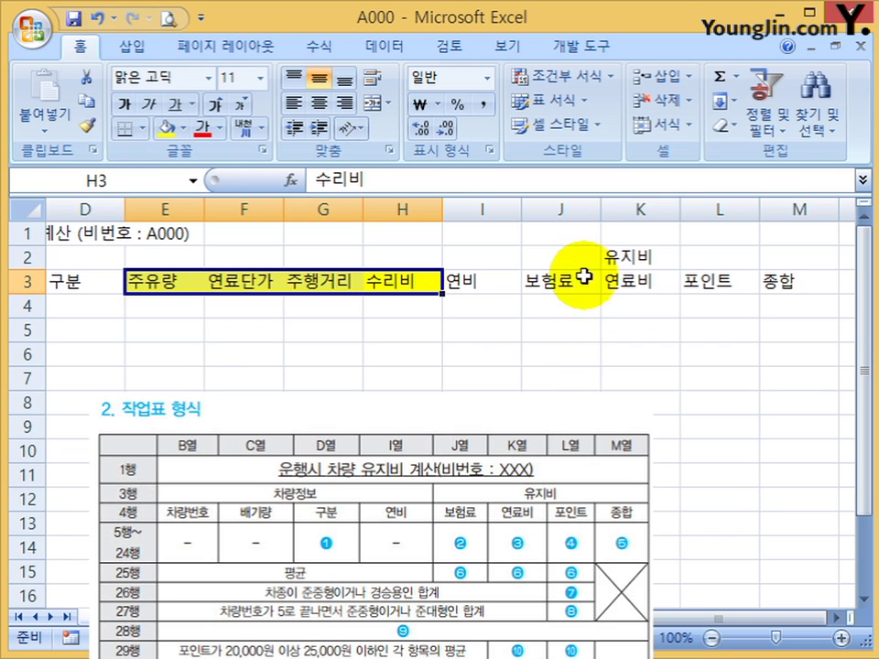
Merge and center the 유지비 heading across K2:M2 and the 차량정보 heading across B2:J2.
drag(618, 255, 814, 256)
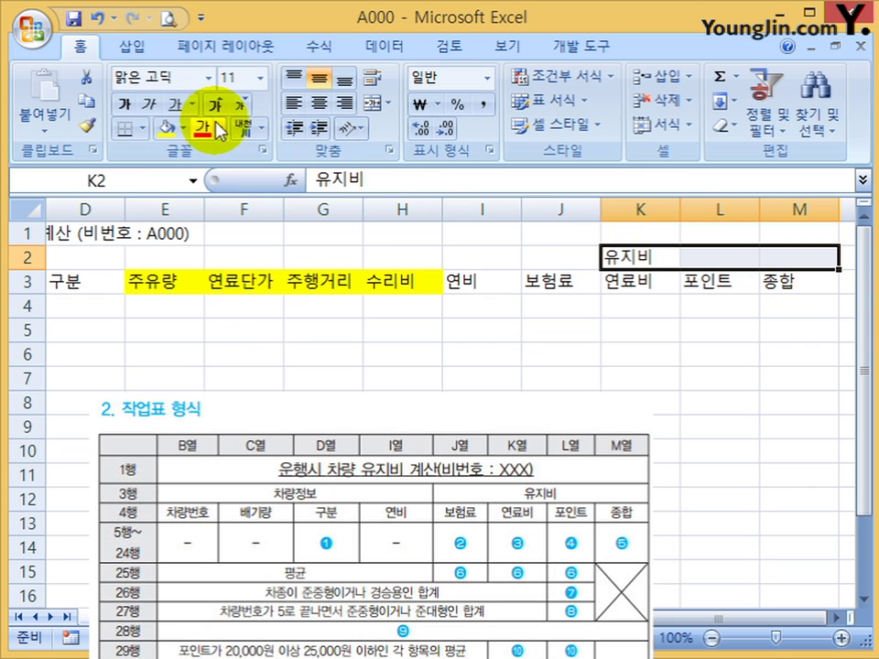
click(371, 104)
drag(549, 259, 148, 255)
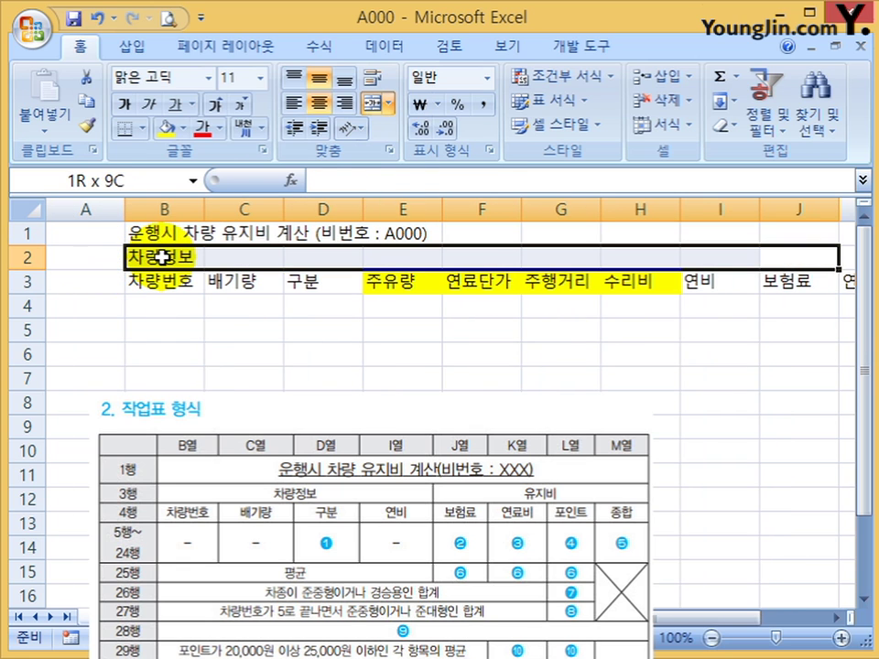
click(376, 104)
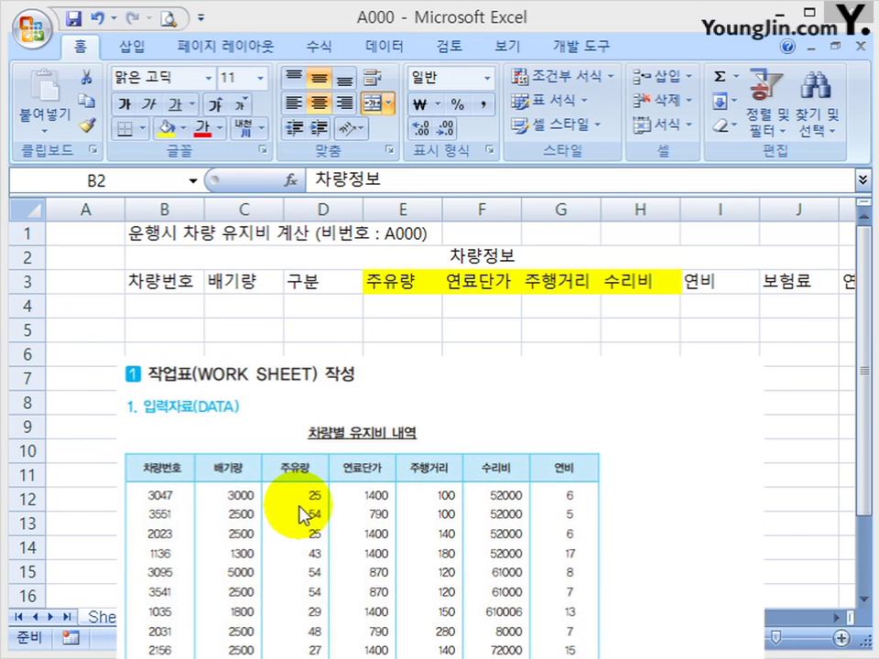
Start the first data row with 차량번호 3047 in cell B4 and 배기량 3000 in cell C4.
click(170, 305)
text(3047)
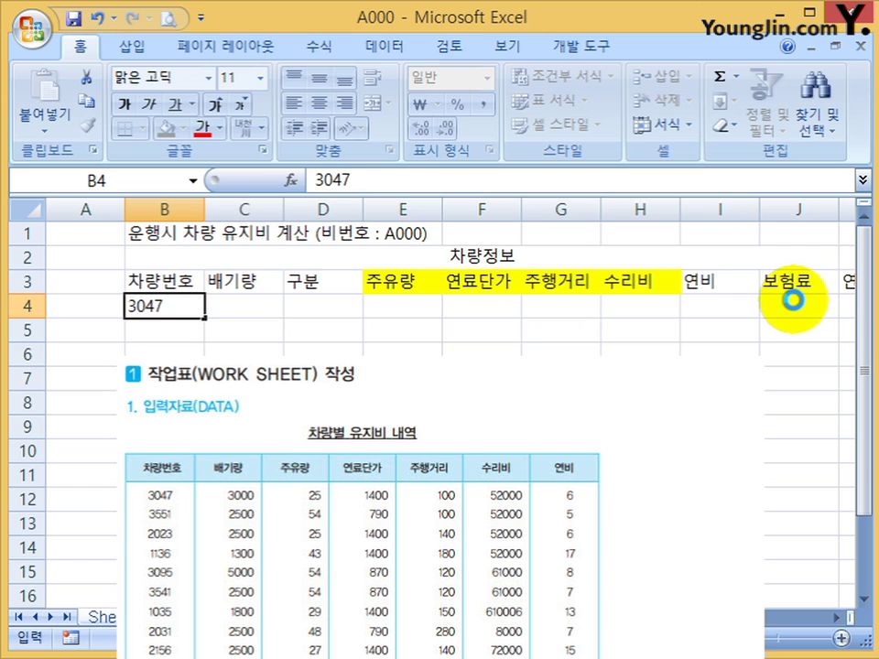
key(Return)
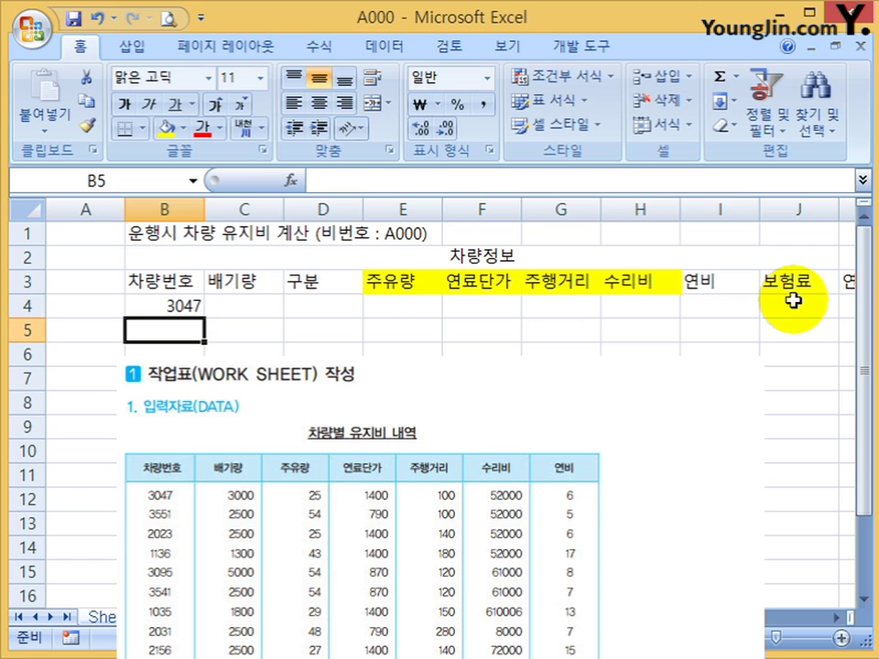
key(Up)
key(Right)
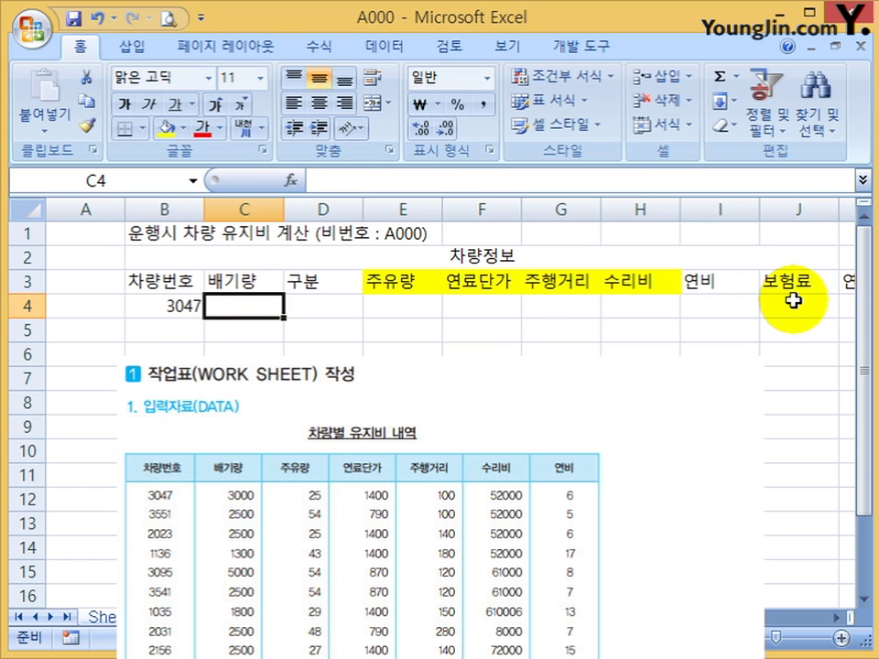
text(3000)
key(Tab)
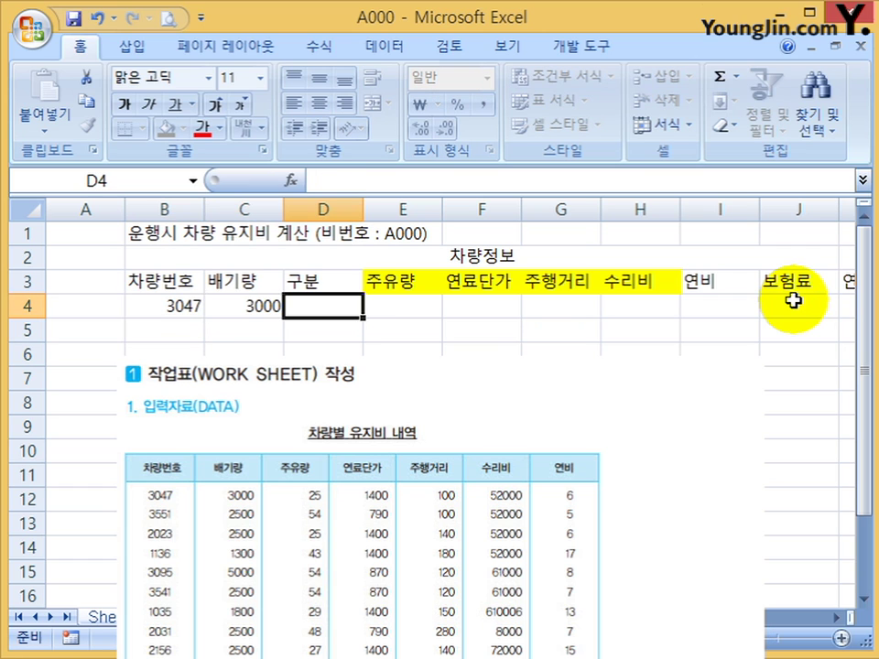
text(25)
key(Tab)
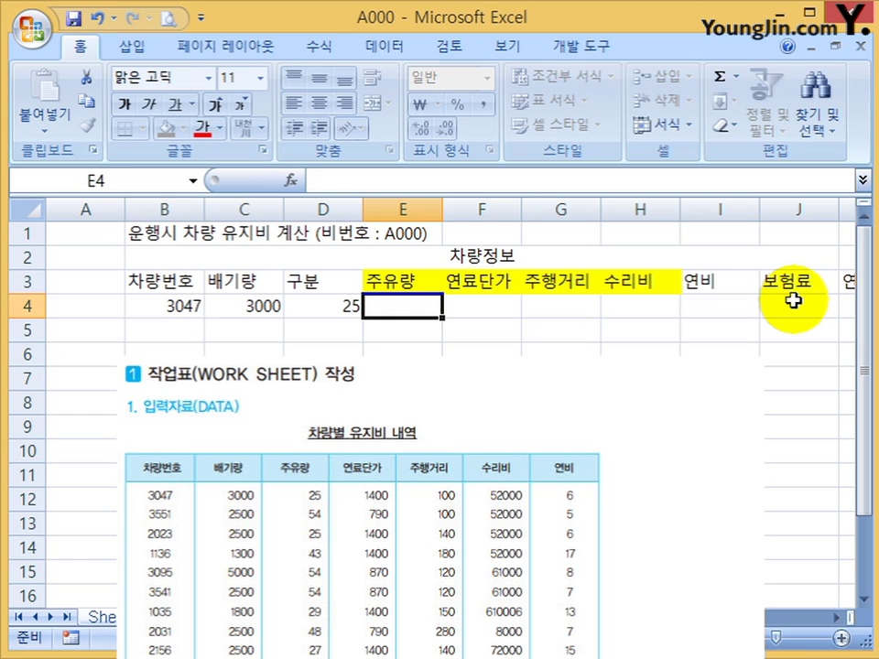
text(25)
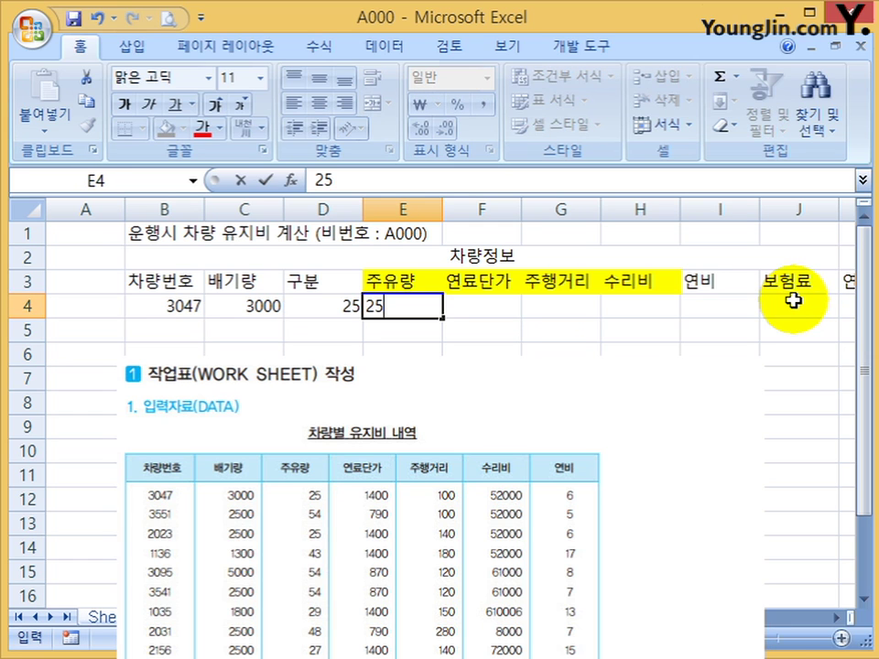
key(Tab)
text(1)
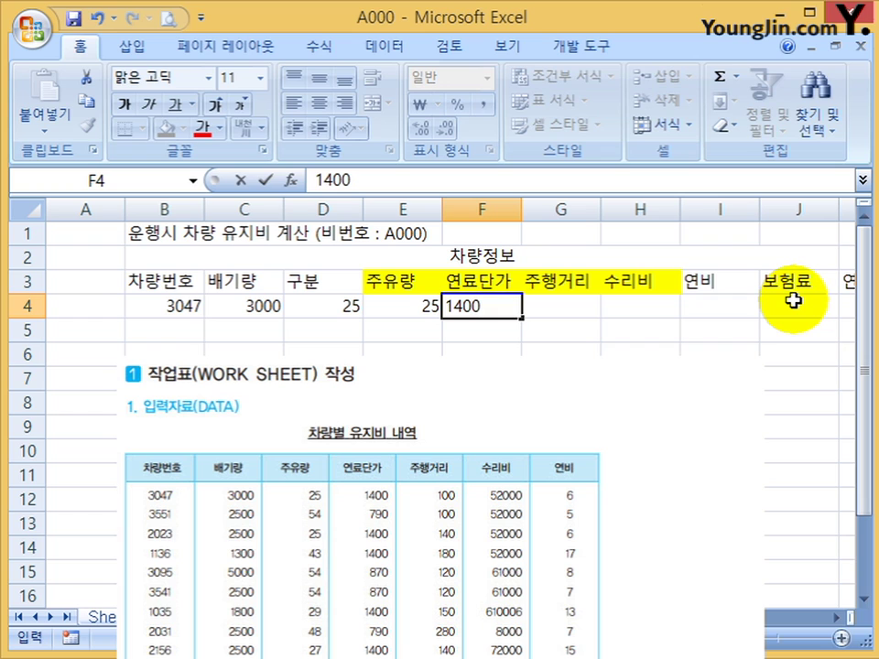
key(Escape)
key(Left)
key(Left)
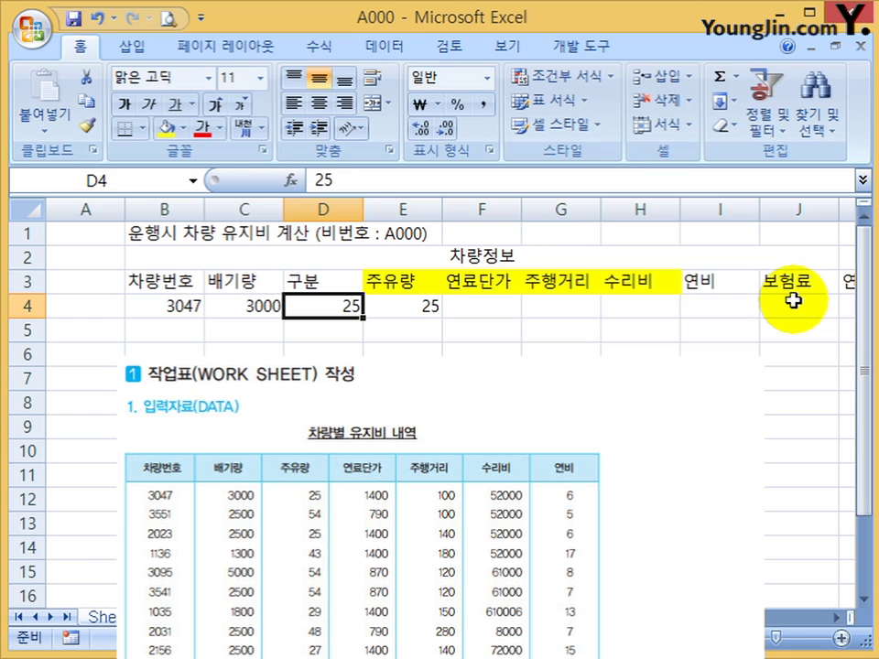
key(Right)
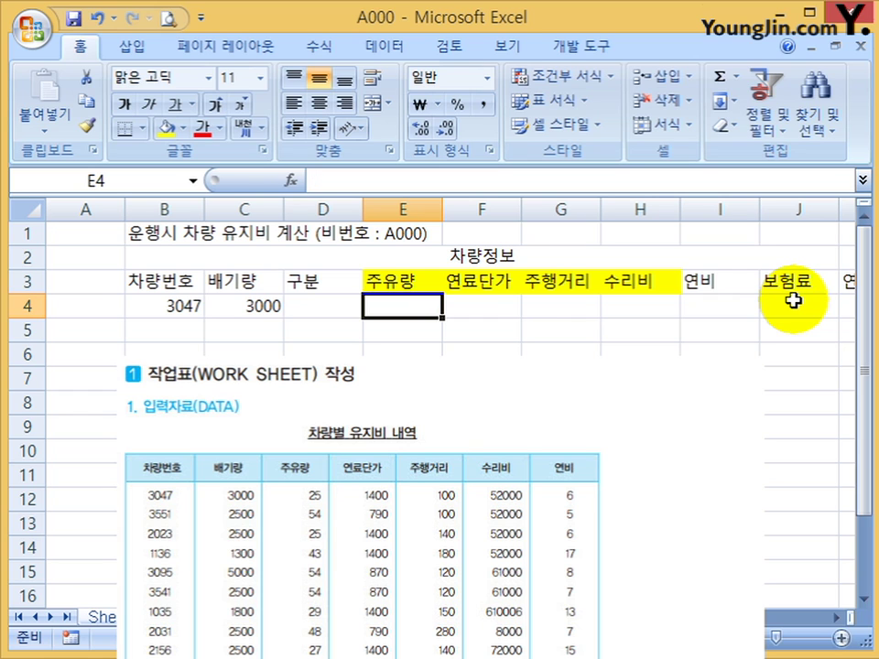
Complete the first data row with 주유량 25, 연료단가 1400, 주행거리 100, 수리비 52000 and 연비 6 in row 4.
text(25)
key(Tab)
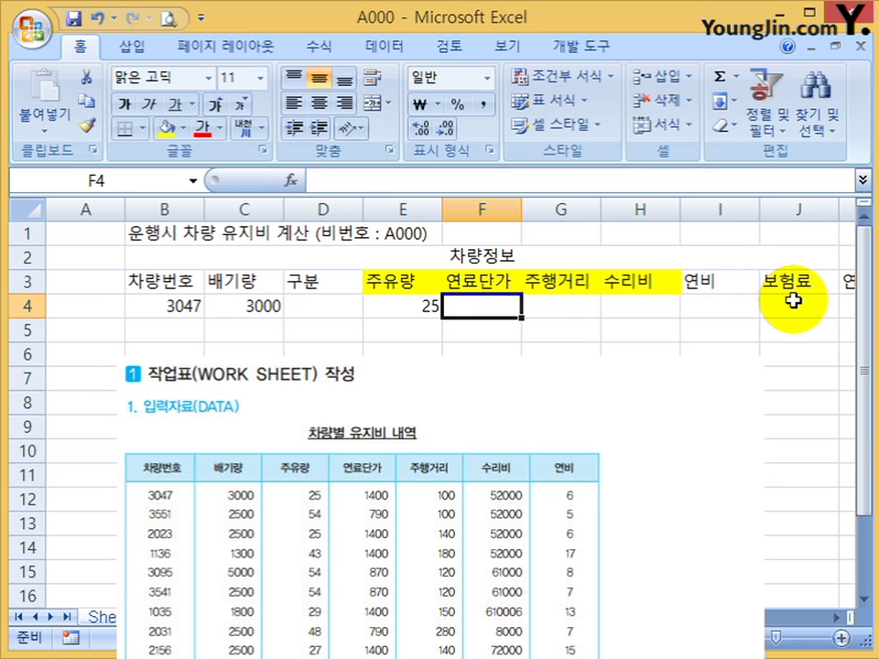
text(1)
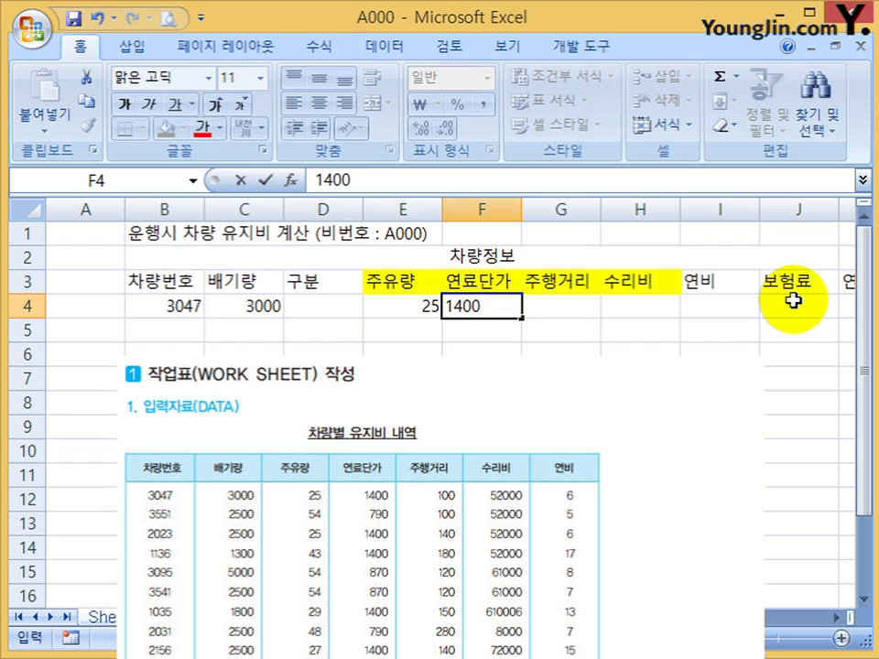
text(400)
key(Tab)
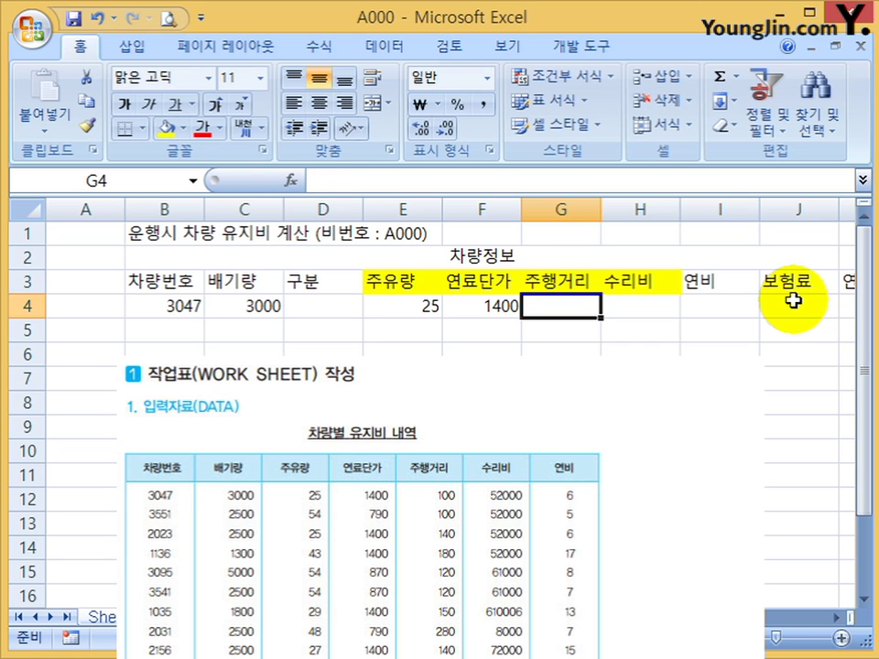
text(100)
key(Tab)
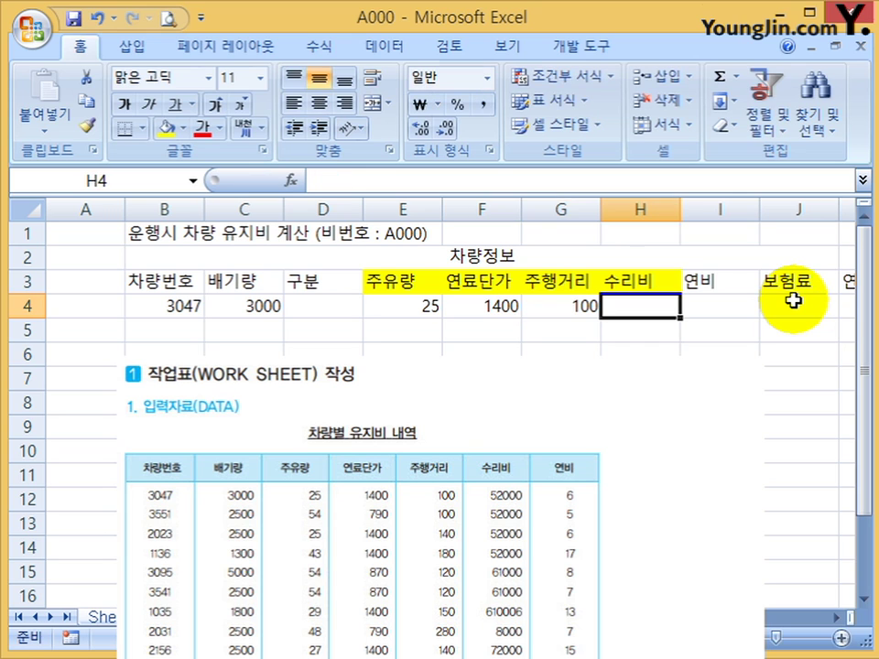
text(52000)
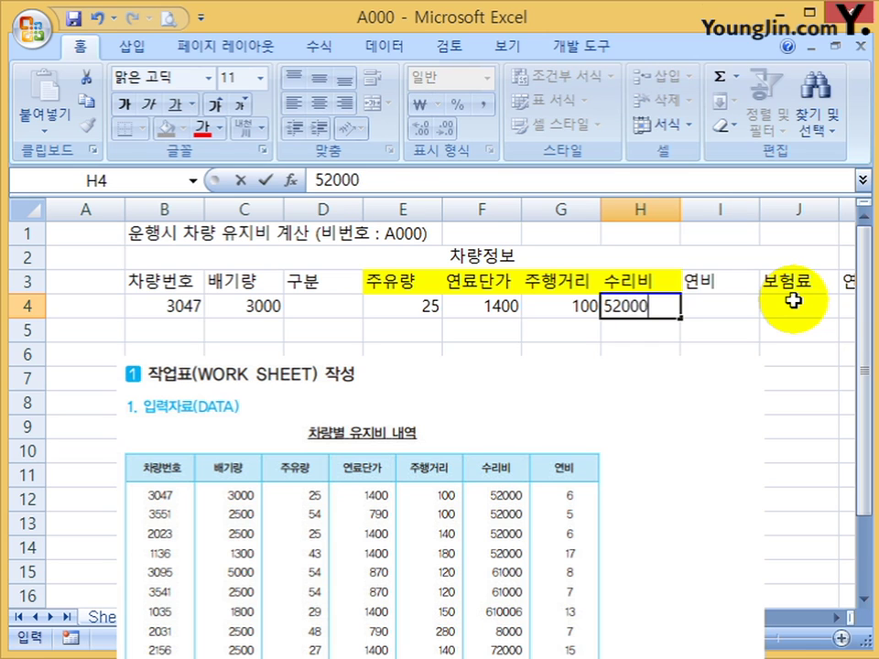
key(Tab)
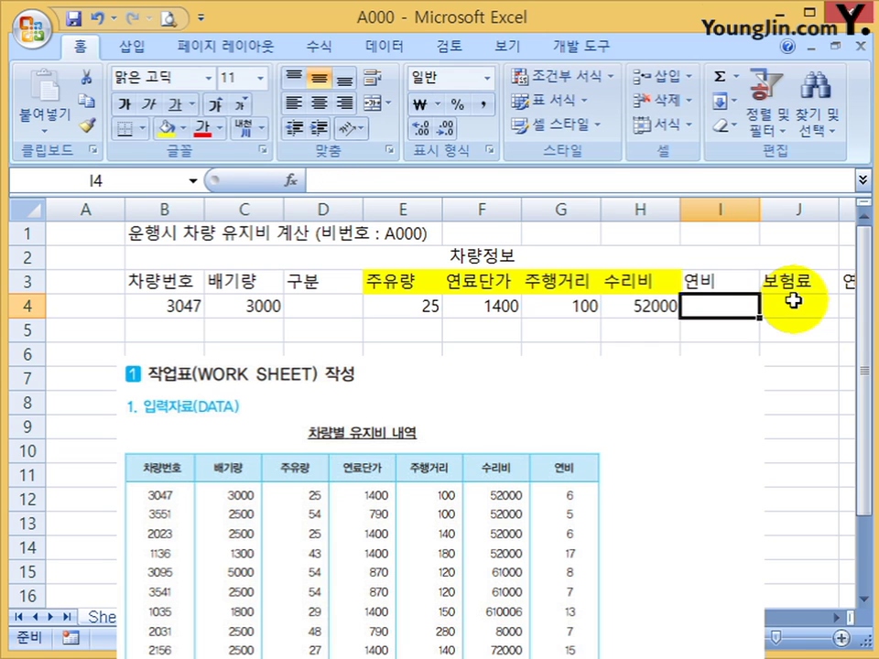
text(6)
key(Tab)
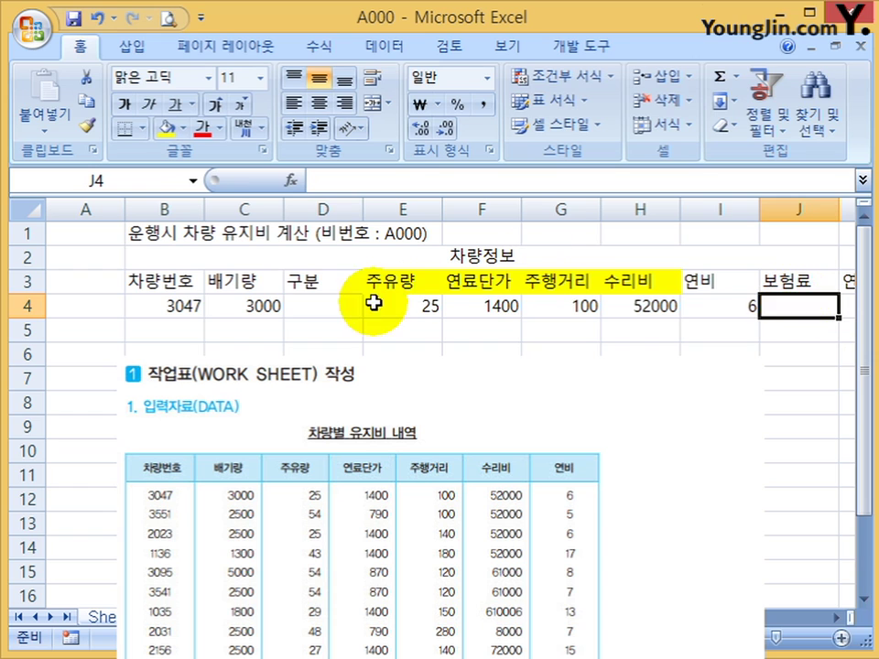
click(836, 616)
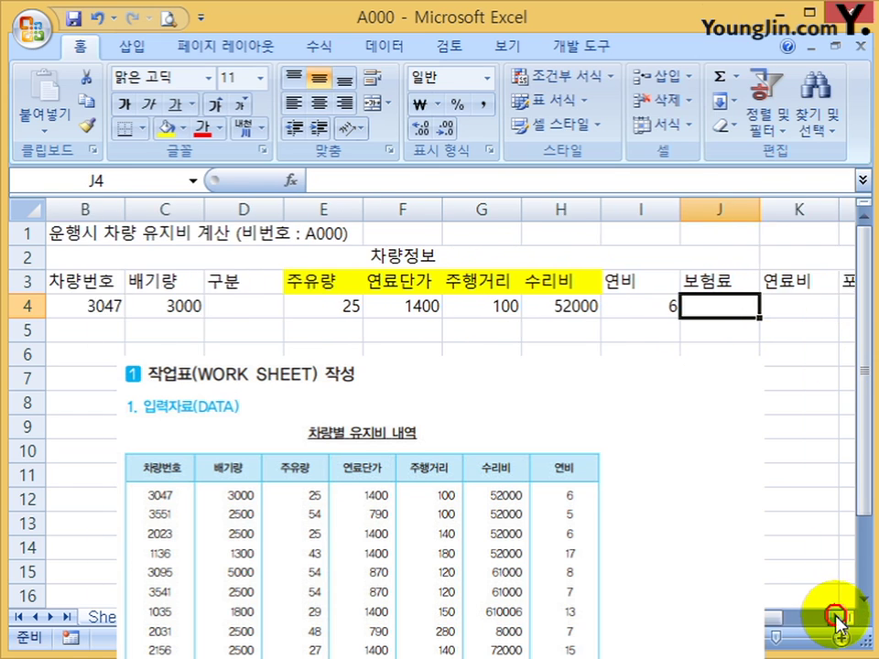
click(836, 616)
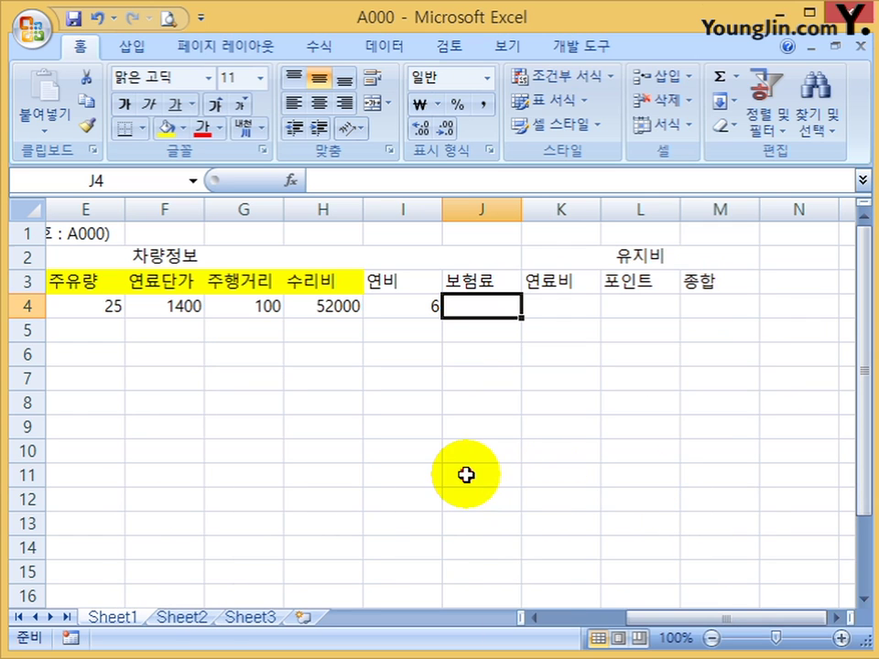
drag(696, 616, 501, 627)
click(308, 420)
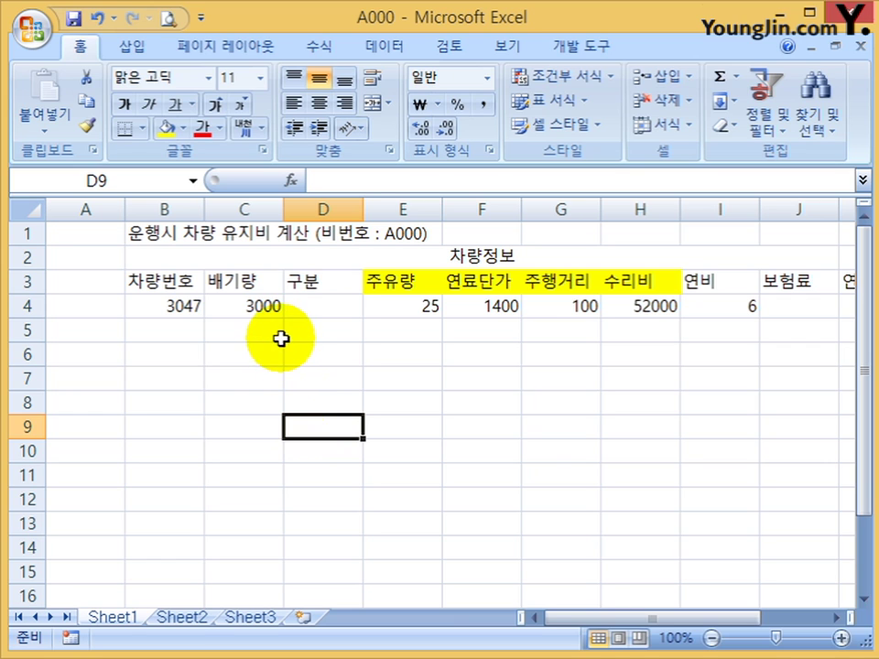
drag(173, 304, 726, 334)
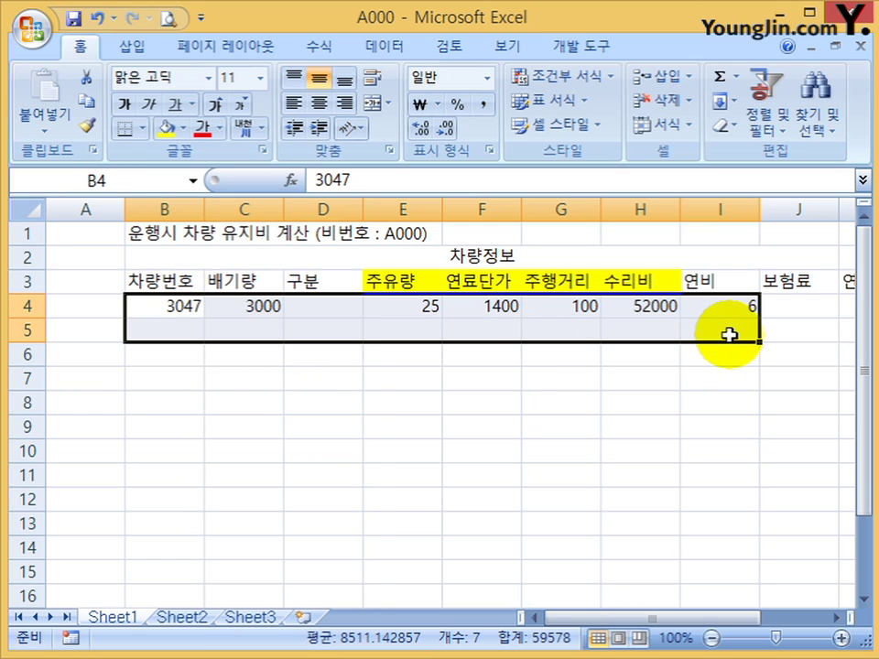
key(Delete)
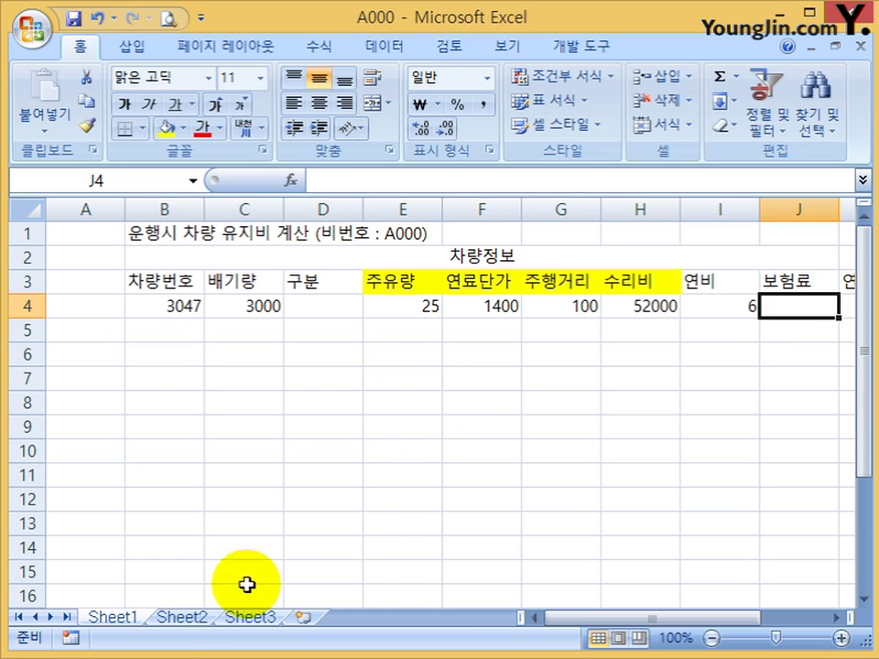
Copy the whole vehicle data table with its headings from Sheet2 and paste it into Sheet1 starting at cell B3.
click(178, 596)
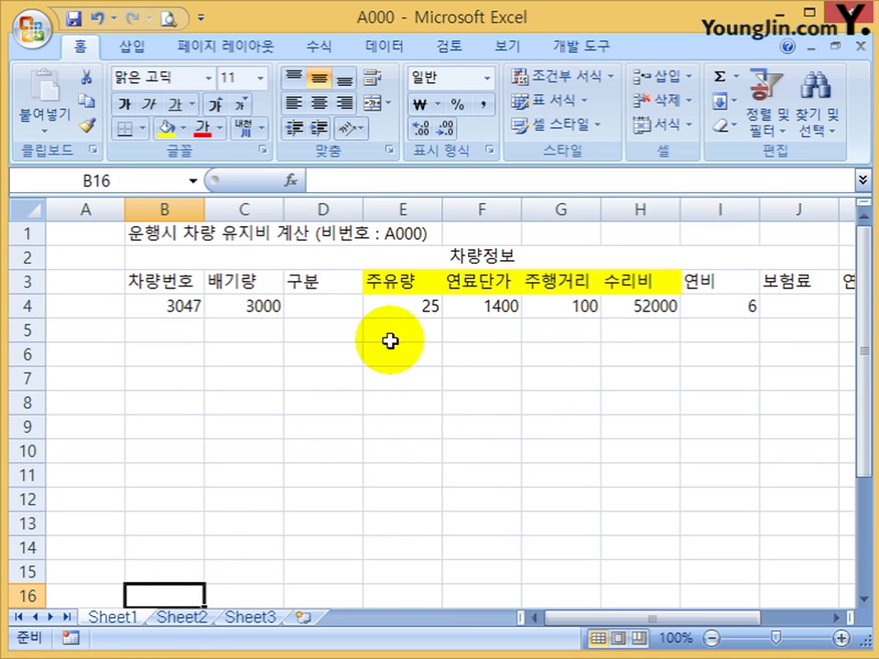
click(181, 616)
click(85, 233)
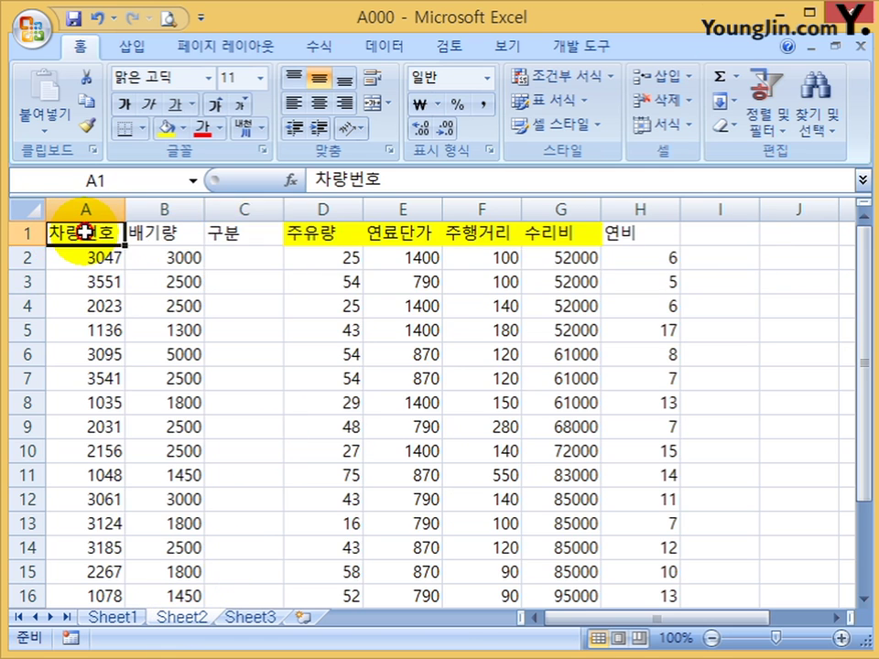
drag(85, 233, 608, 573)
key(ctrl+c)
click(113, 619)
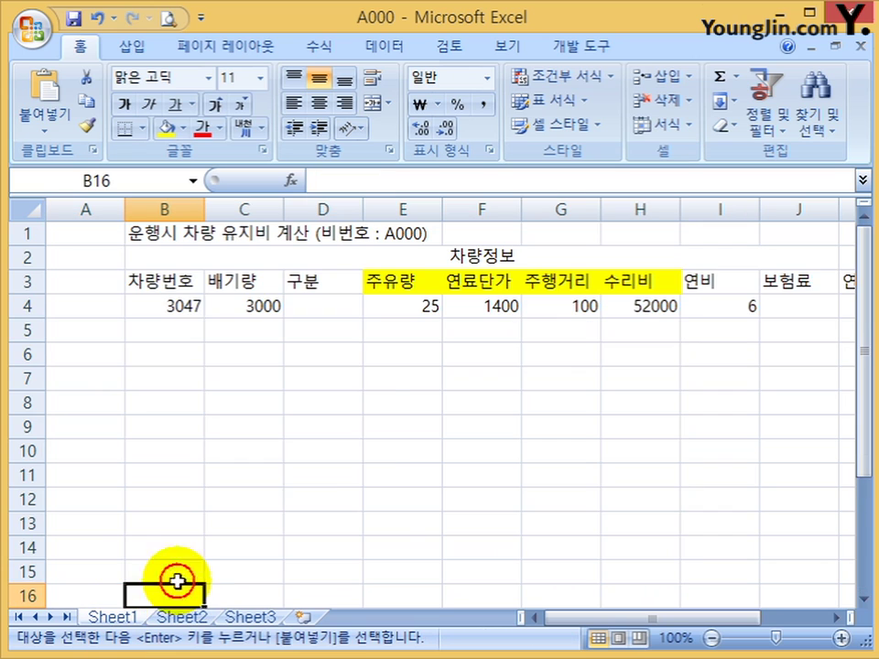
click(157, 286)
key(ctrl+v)
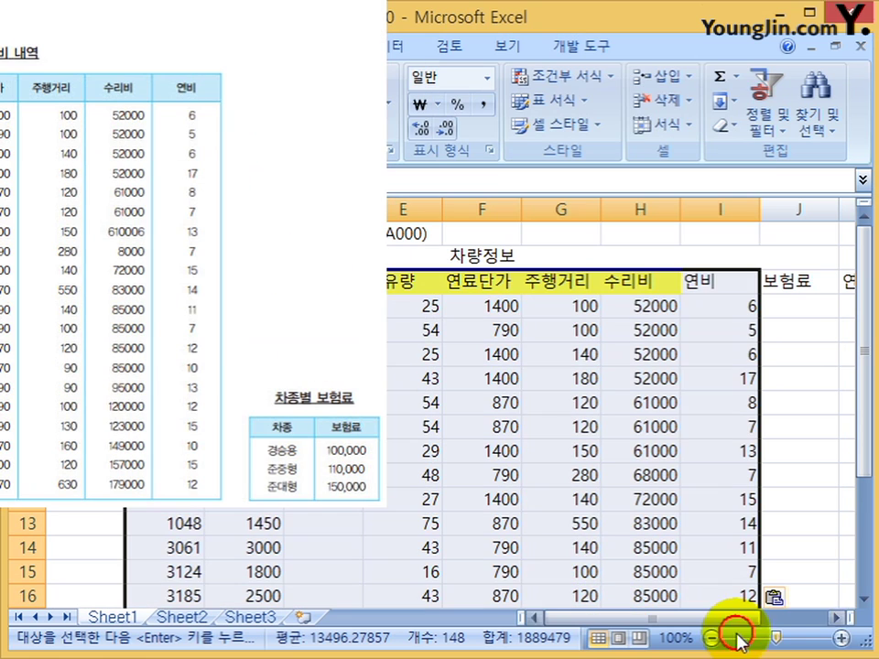
Enter the insurance table headings 차종 in cell O2 and 보험료 in cell P2.
click(836, 618)
click(836, 618)
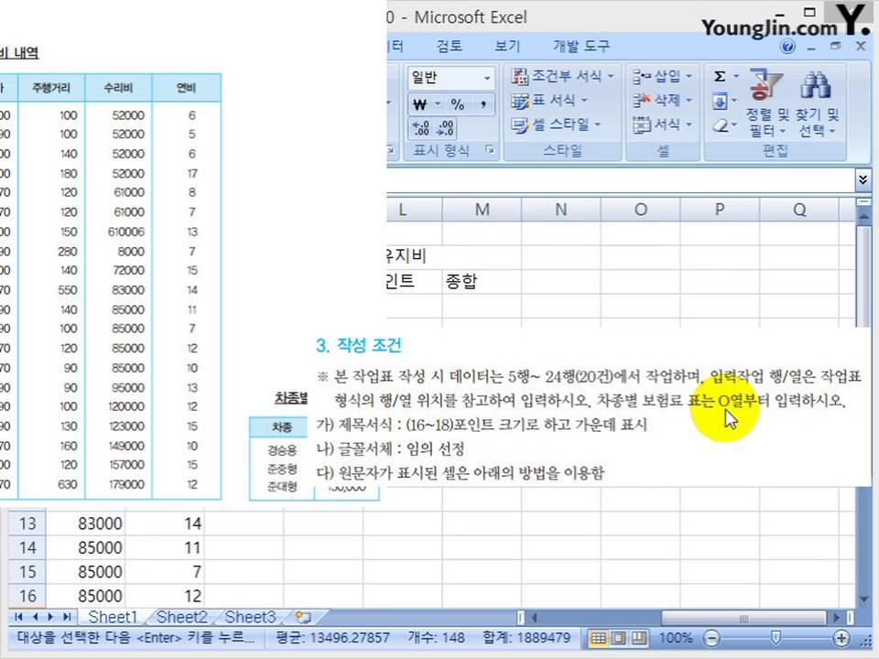
click(628, 261)
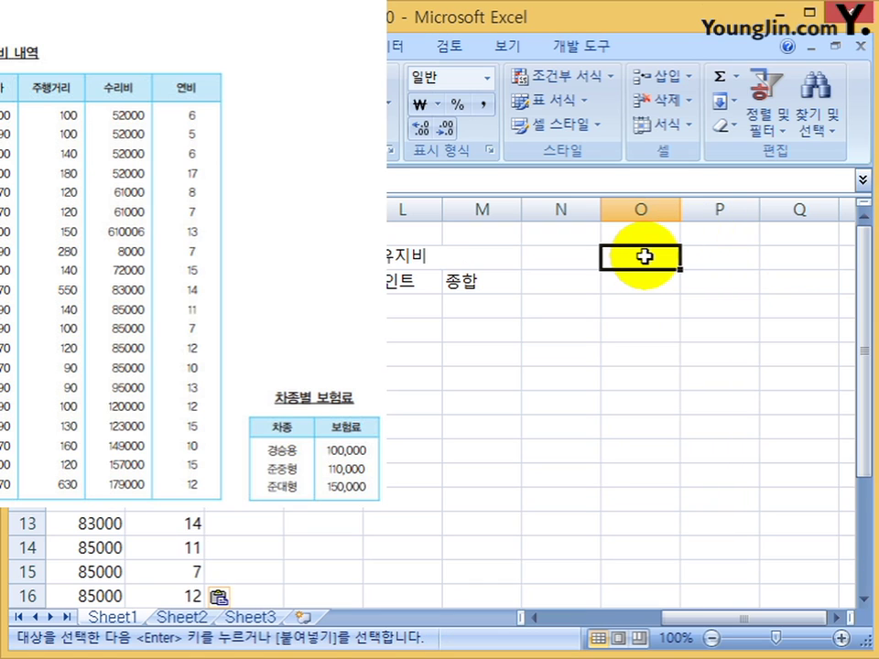
text(차)
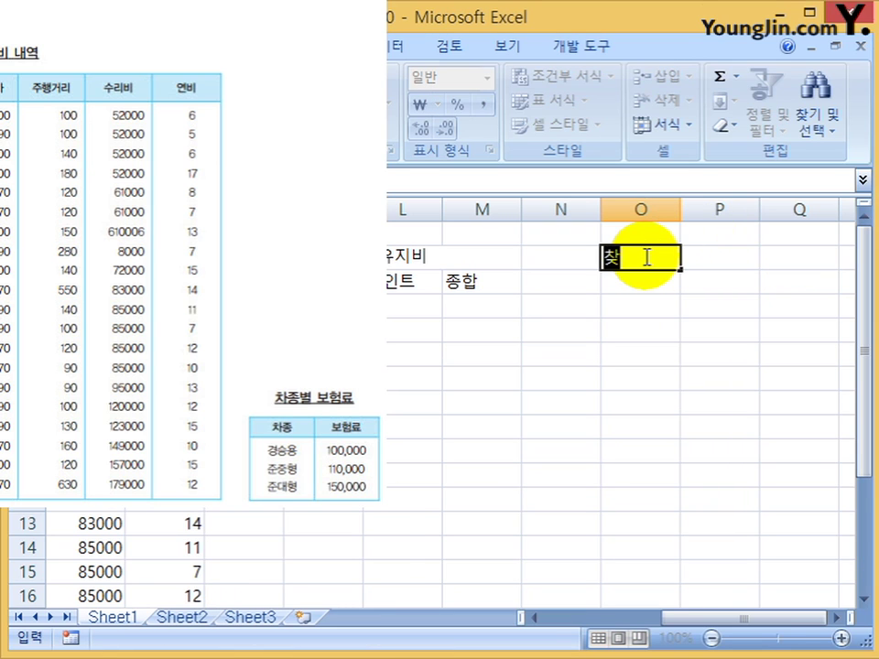
text(종)
key(Tab)
text(보러)
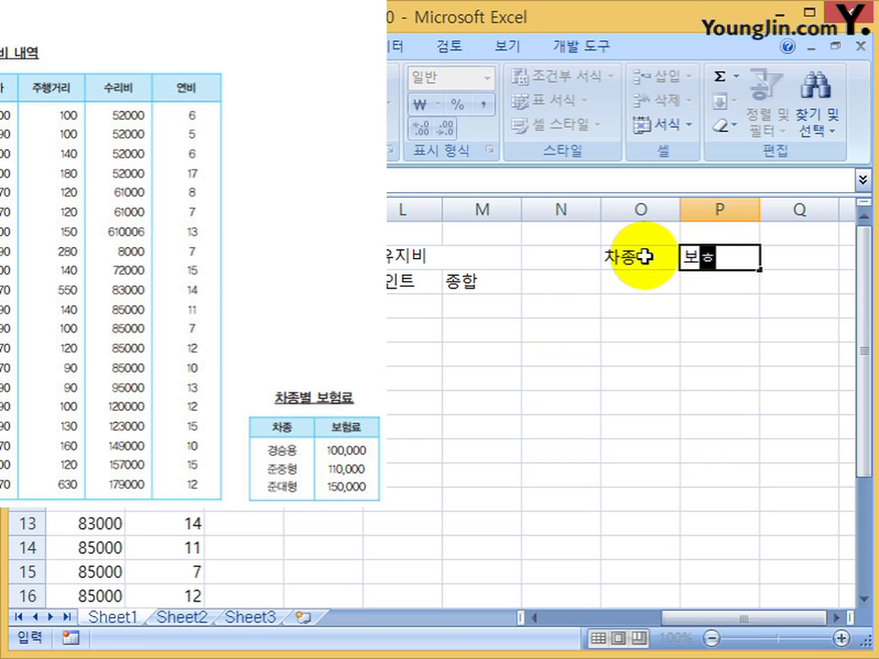
text(험료)
key(Return)
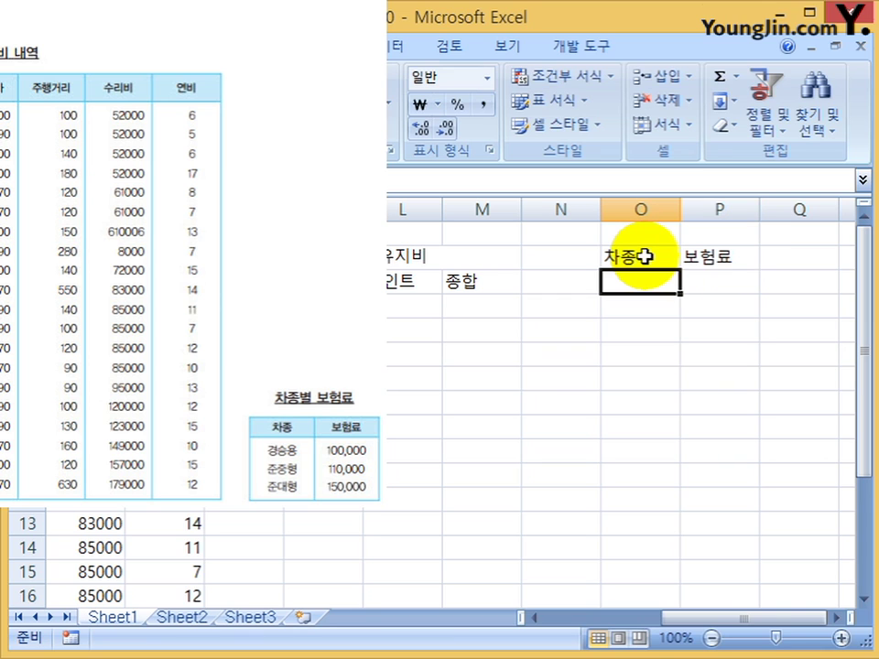
List the vehicle types 경승용, 준준형 and 준대형 in cells O3 to O5 under 차종.
text(경승용)
key(Return)
text(ㅈ)
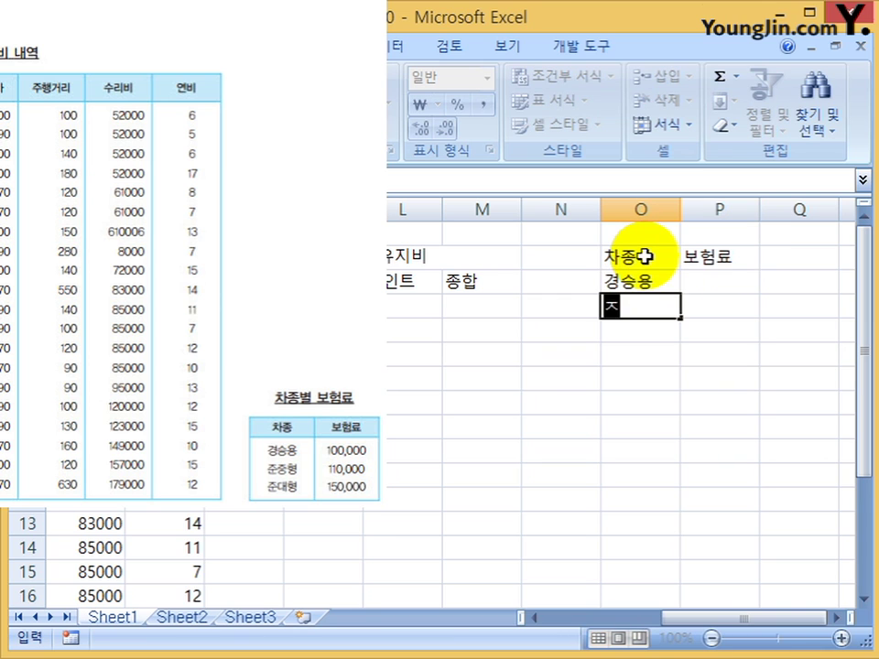
text(준주형)
key(Return)
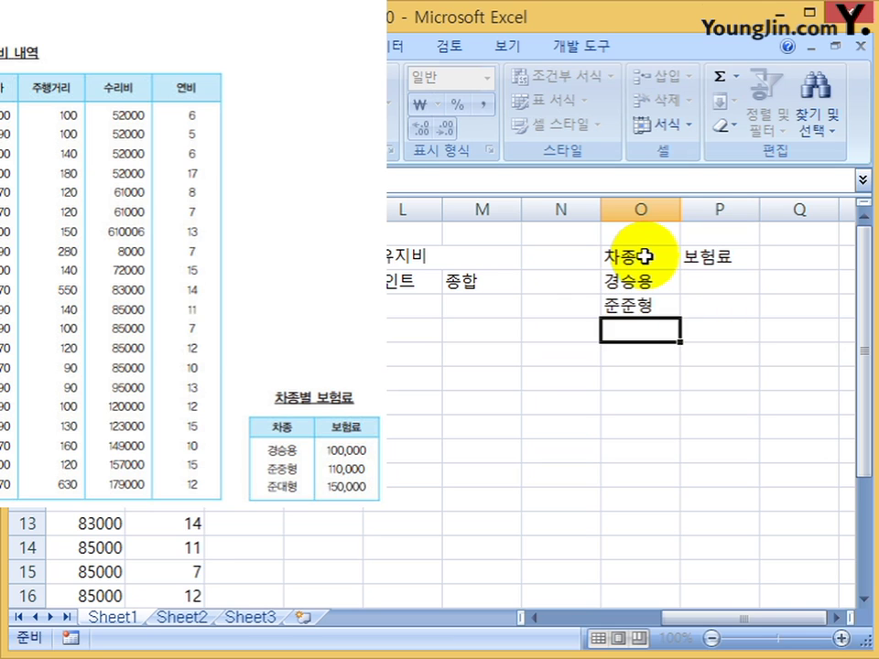
text(준대형)
Enter the insurance premiums 100000, 110000 and 150000 in cells P3 to P5 under 보험료.
key(Up)
key(Up)
key(Right)
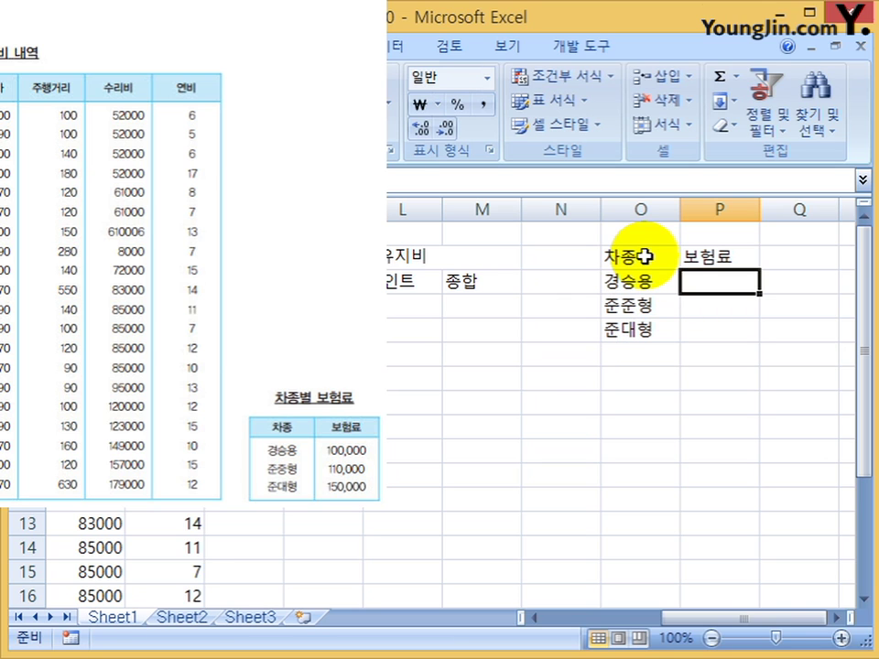
text(1000)
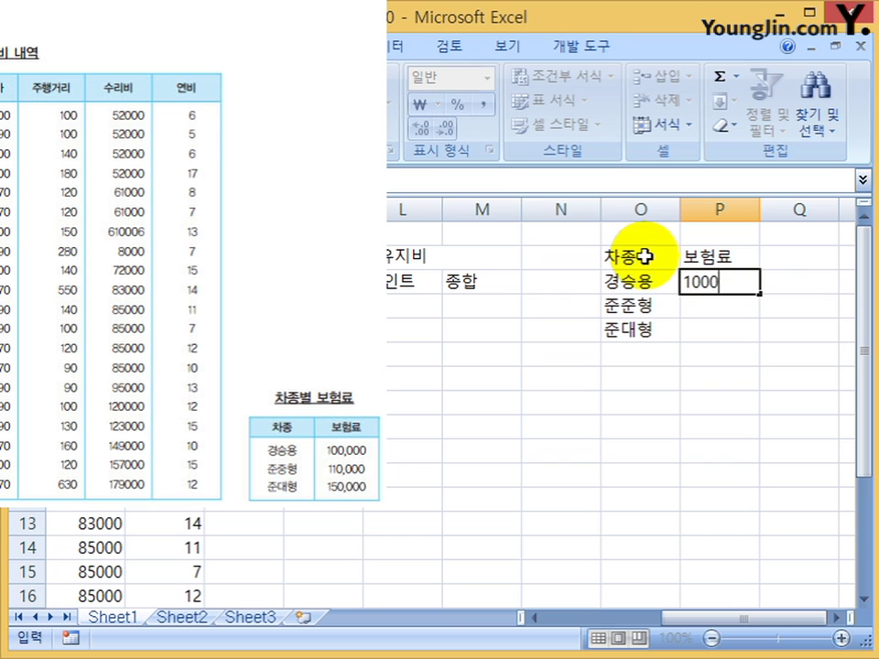
text(00)
key(Return)
text(11)
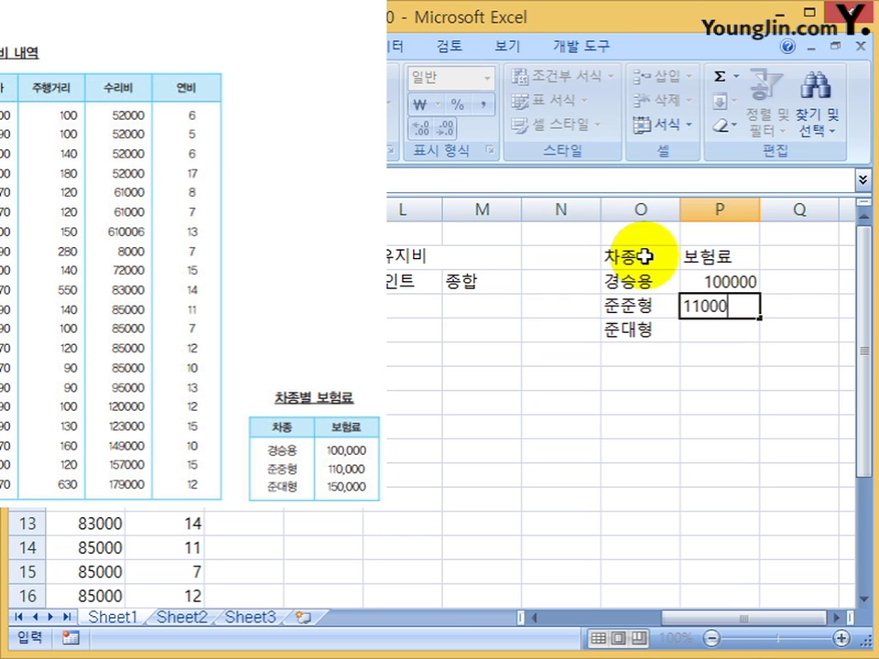
key(Return)
text(150000)
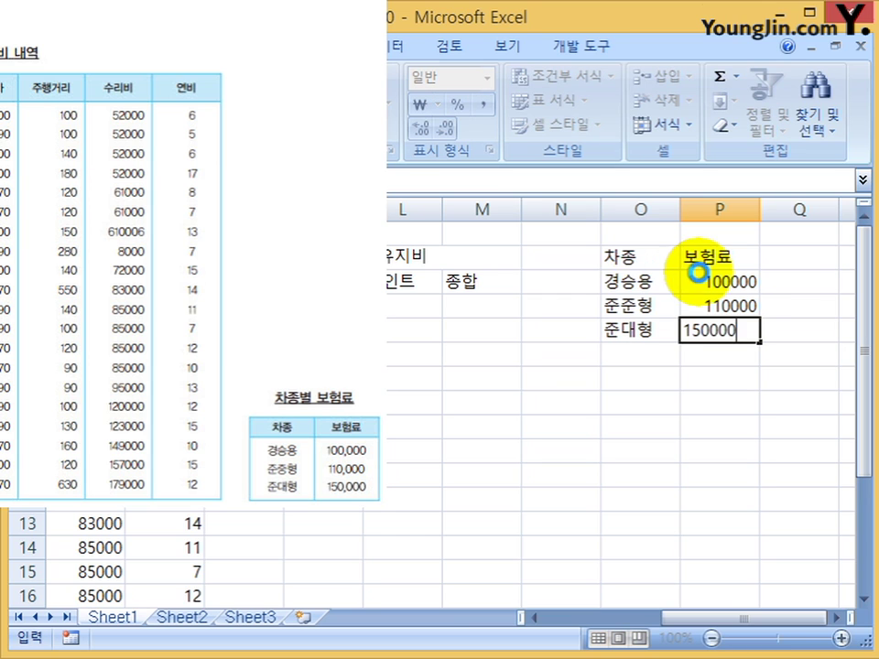
key(Return)
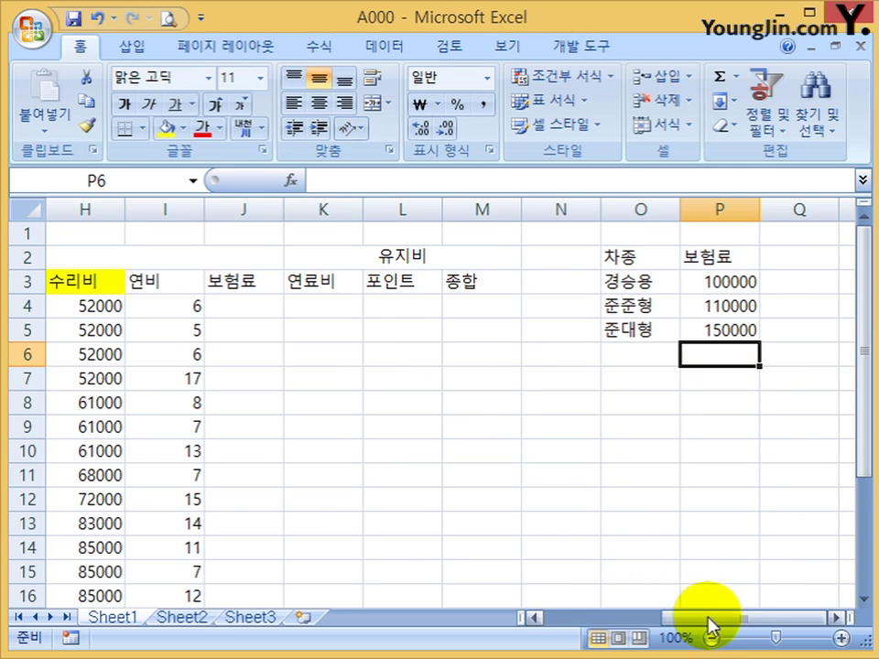
Merge and center the worksheet title in row 1 across B1:M1.
drag(710, 620, 587, 636)
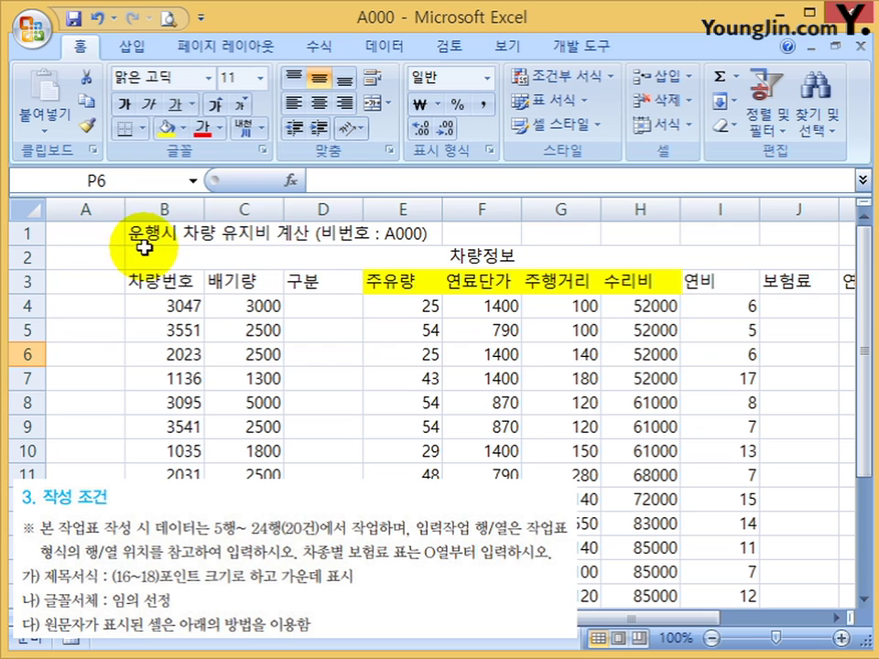
drag(144, 231, 707, 225)
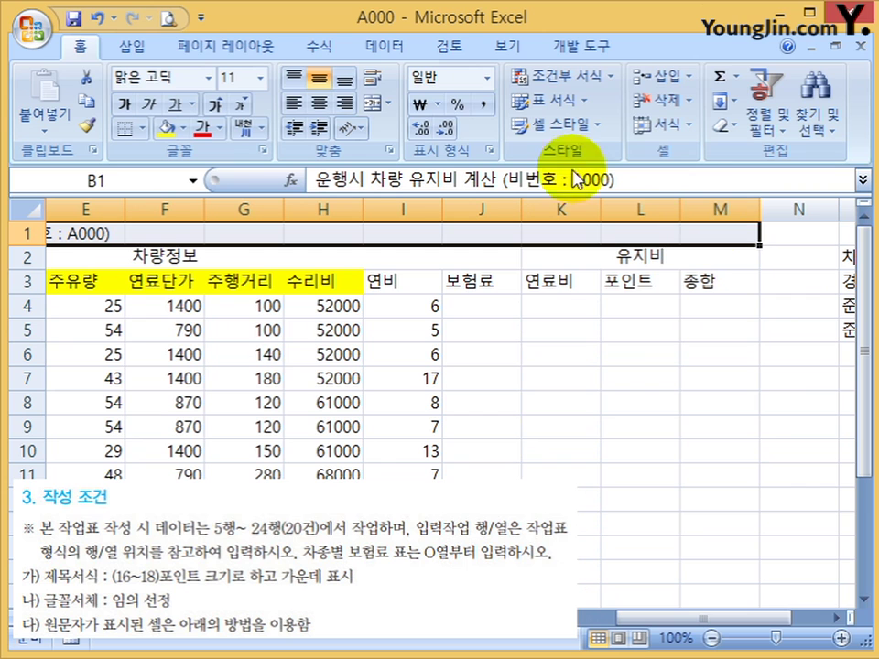
click(374, 106)
Set the worksheet title's font size to 16 and underline it.
click(228, 77)
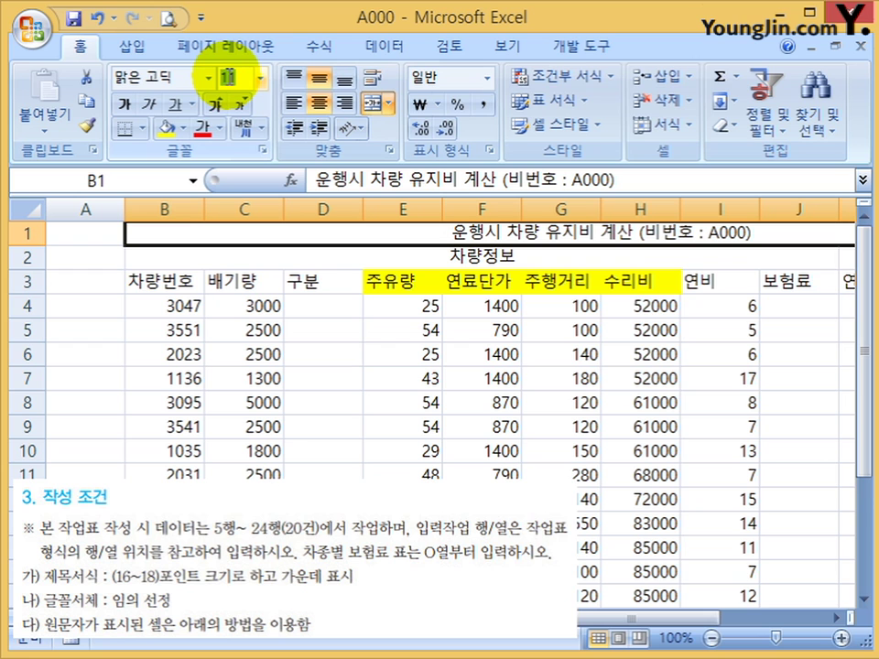
key(Return)
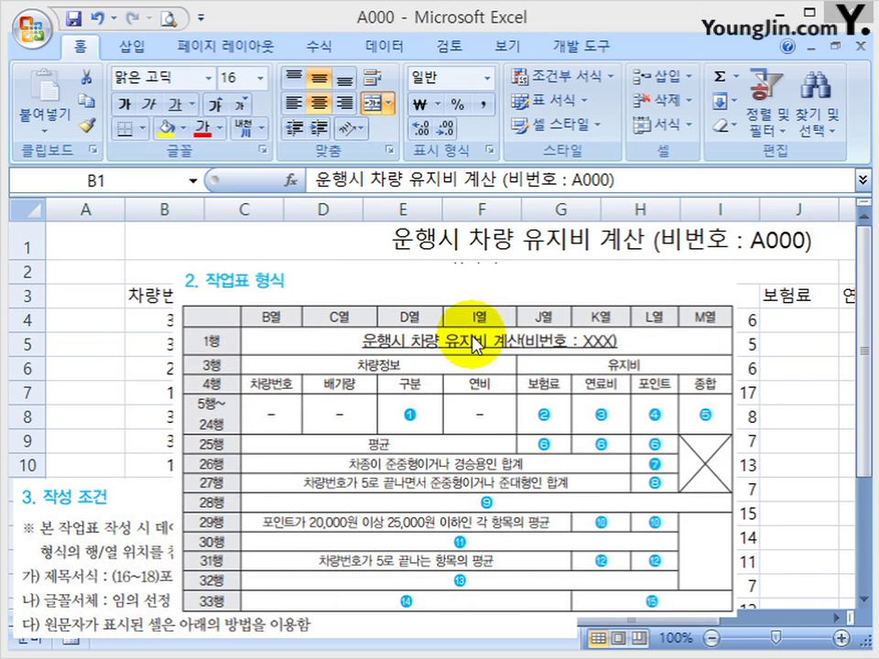
click(175, 103)
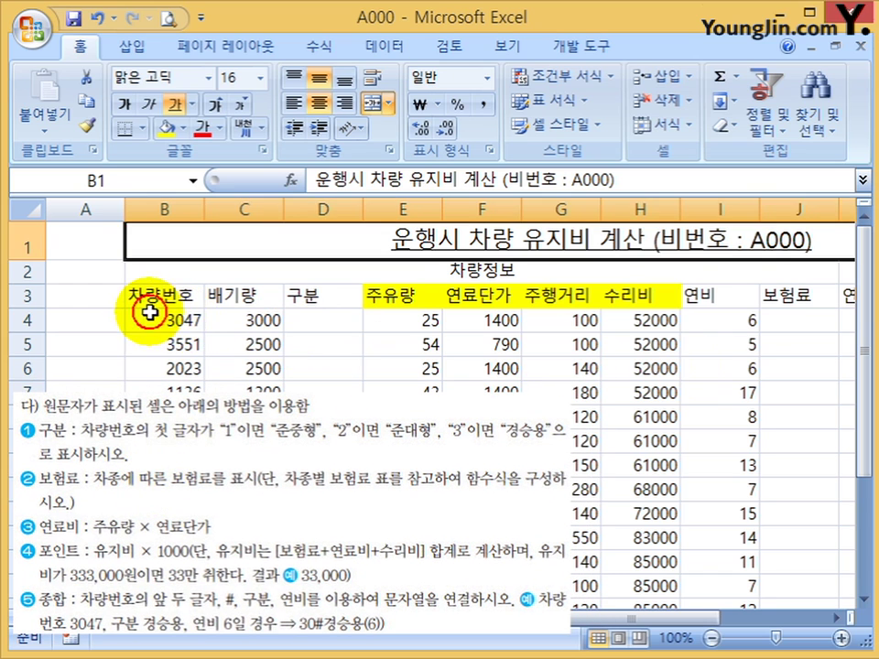
Start an IF formula in cell D4 under 구분.
click(188, 327)
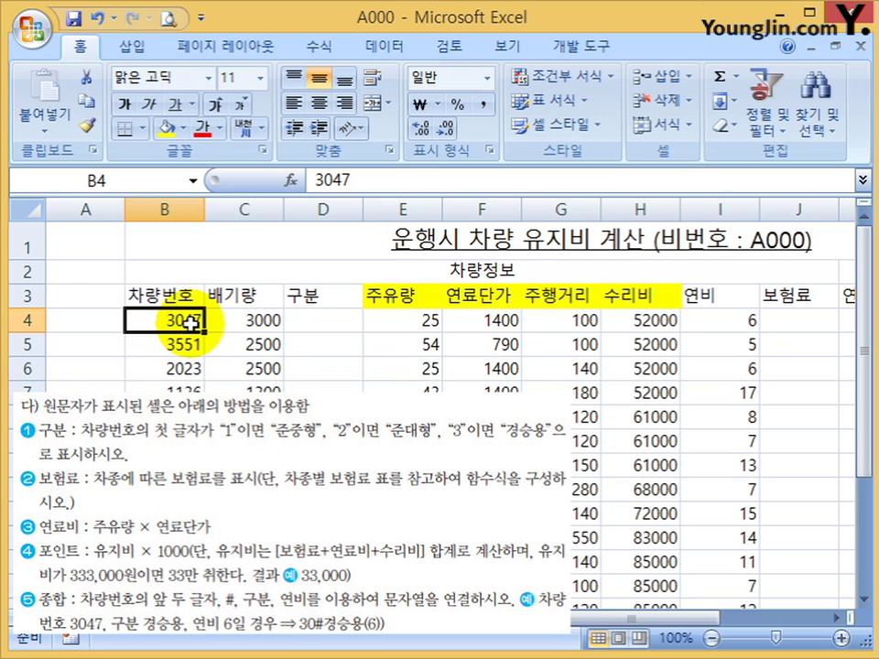
click(333, 324)
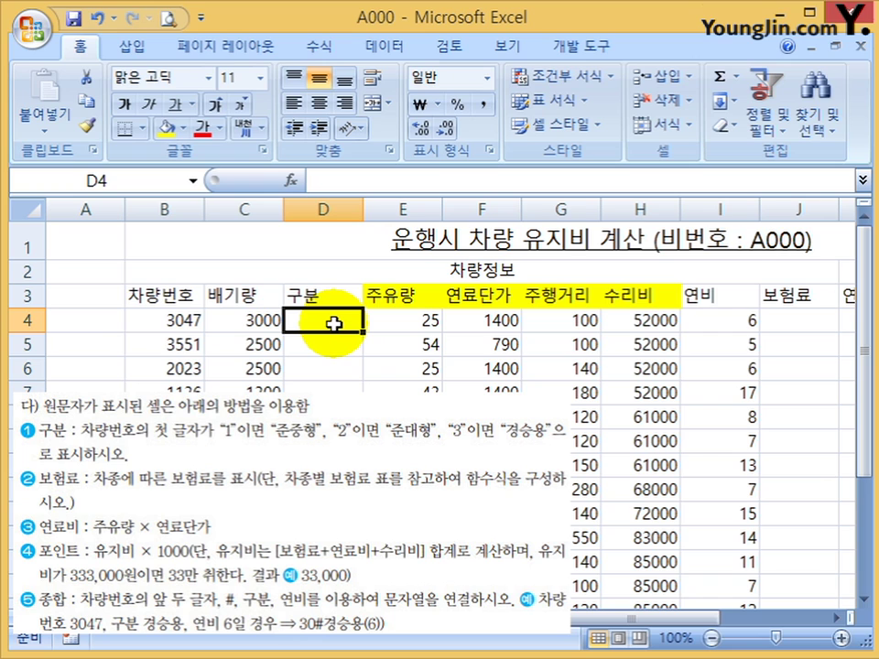
text(=)
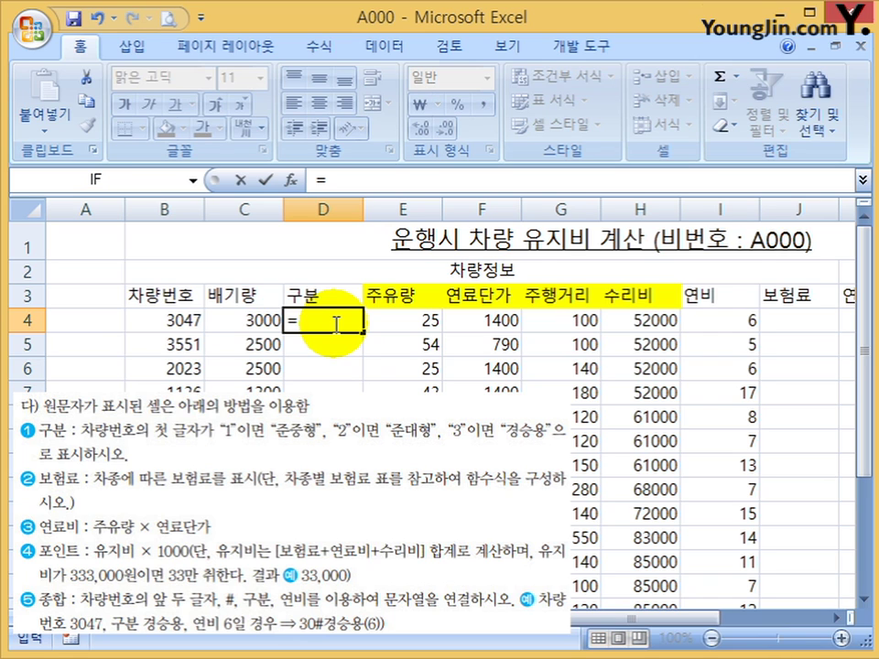
text(ㅣ)
key(BackSpace)
text(ㅣㅣ)
key(BackSpace)
key(BackSpace)
text(IF()
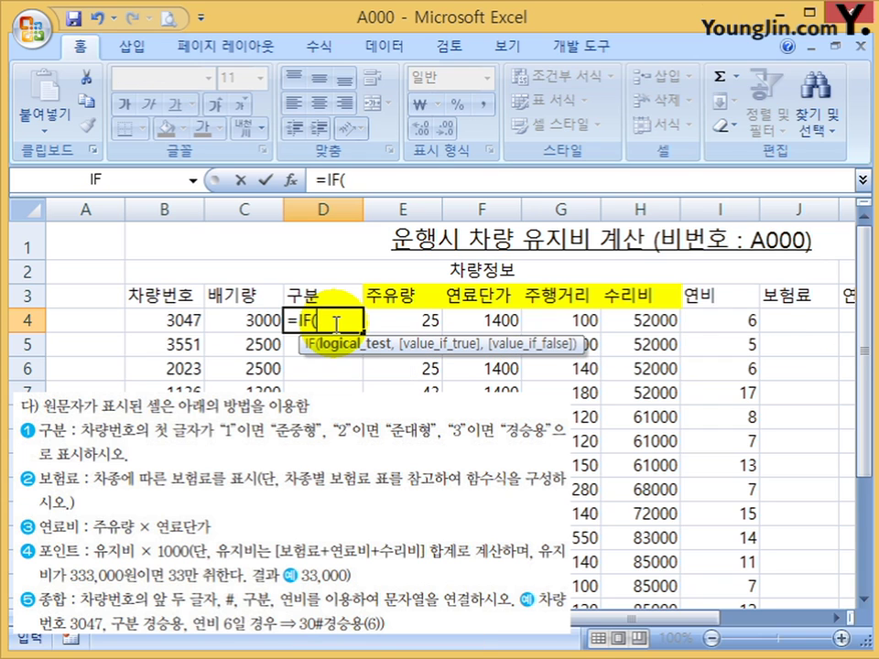
Set the logical test of D4's IF formula to LEFT(B4,1)="1".
click(366, 181)
text(left)
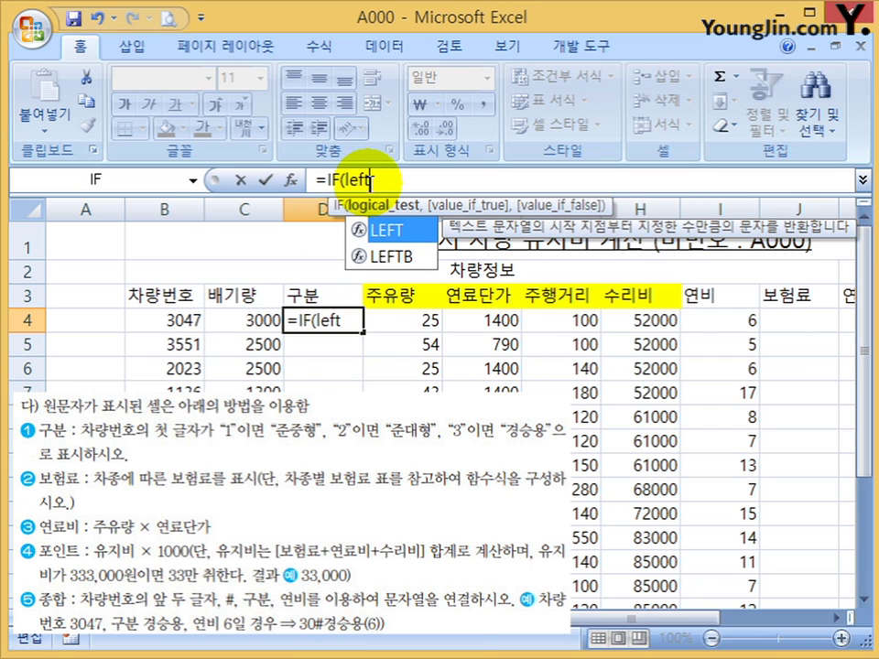
key(Tab)
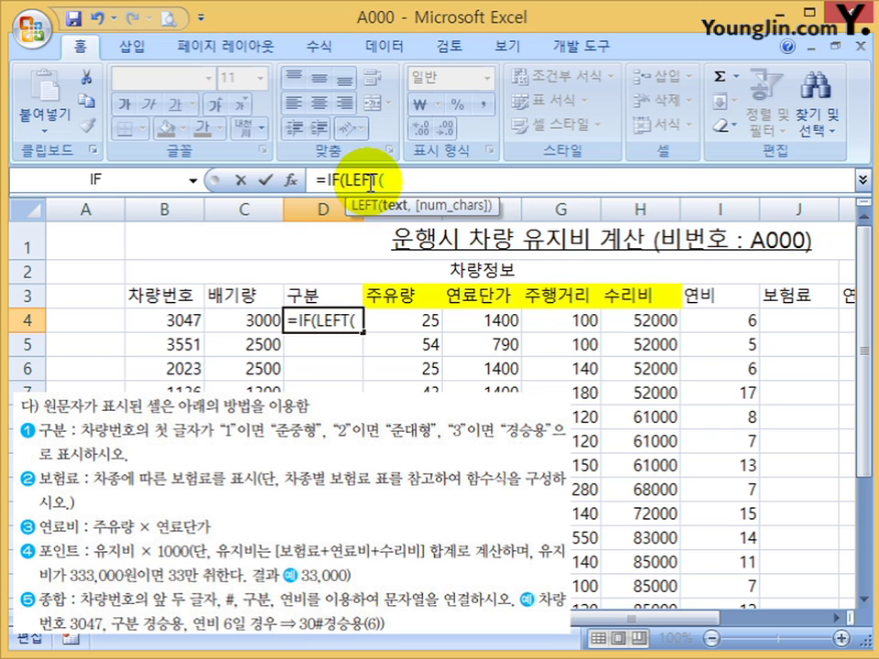
click(164, 320)
text(,1)=)
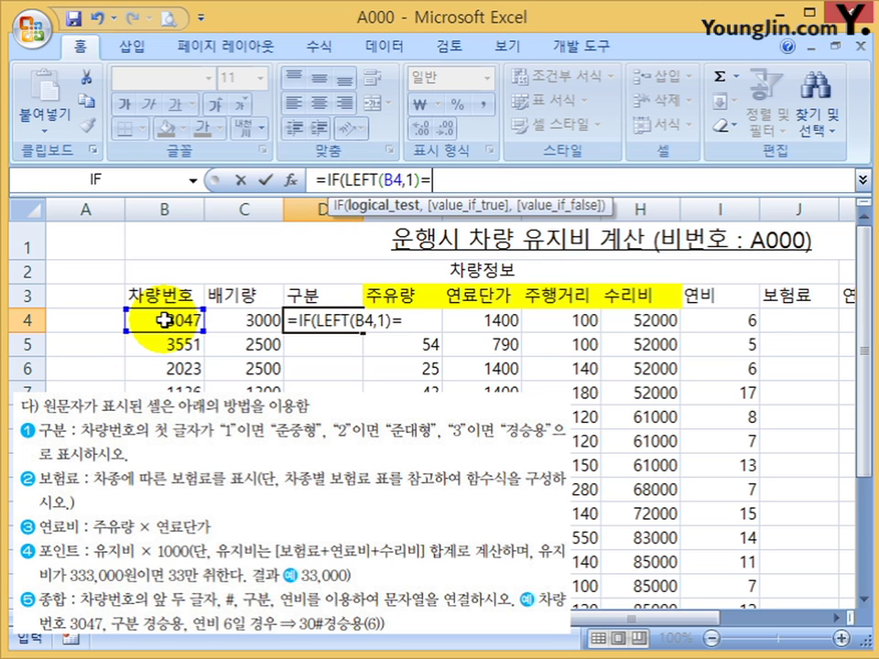
key(Return)
key(Return)
text("1"m)
key(BackSpace)
text(,)
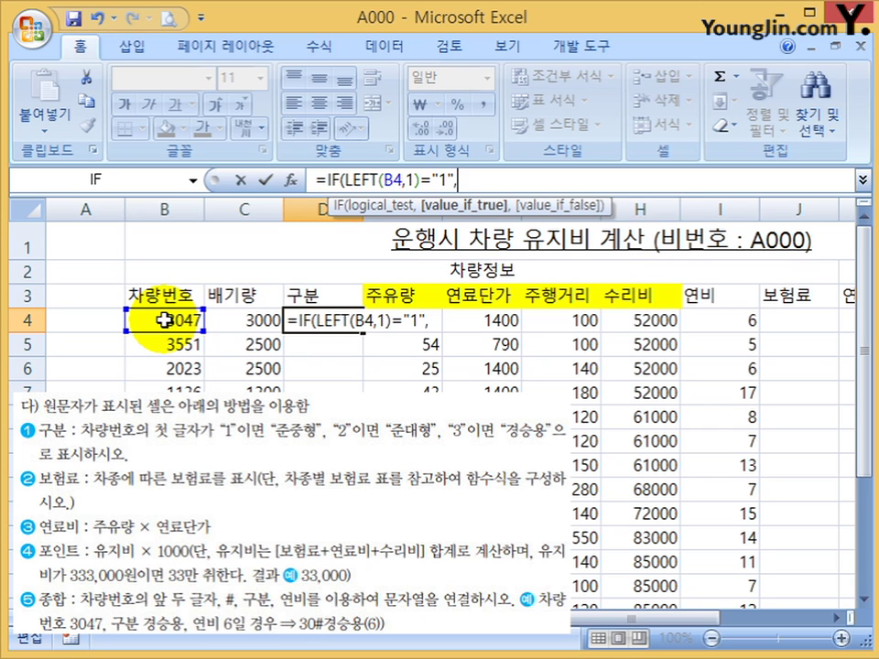
Make the IF formula in D4 return "준중형" when its test is true.
text("ㅈ)
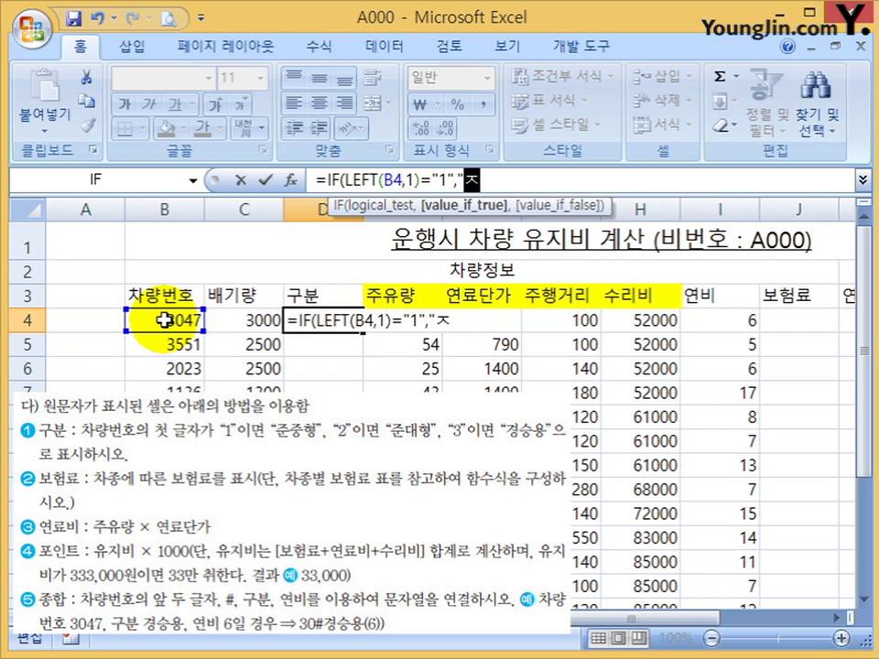
text(중ㅎ)
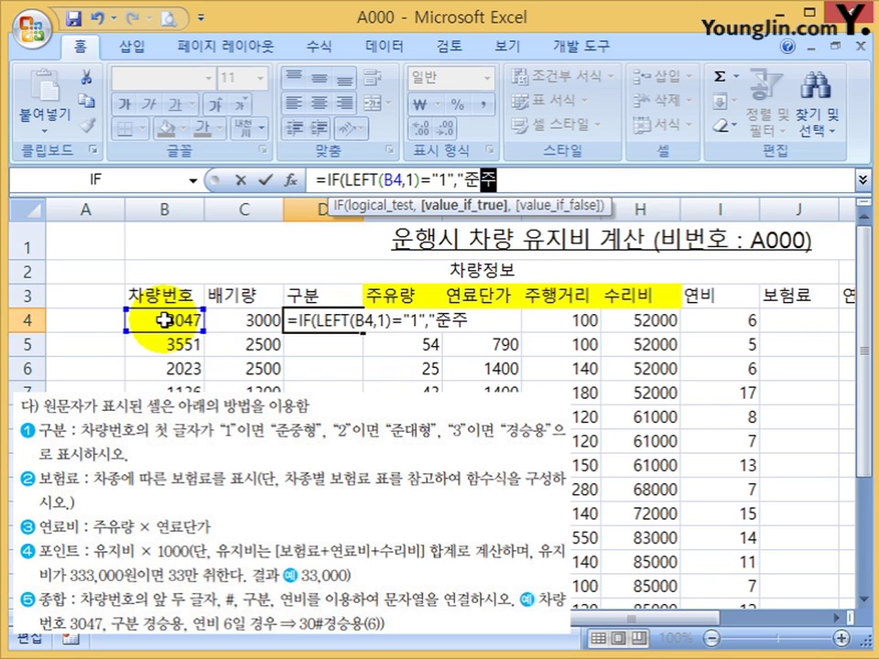
text(ㅕㅇ",)
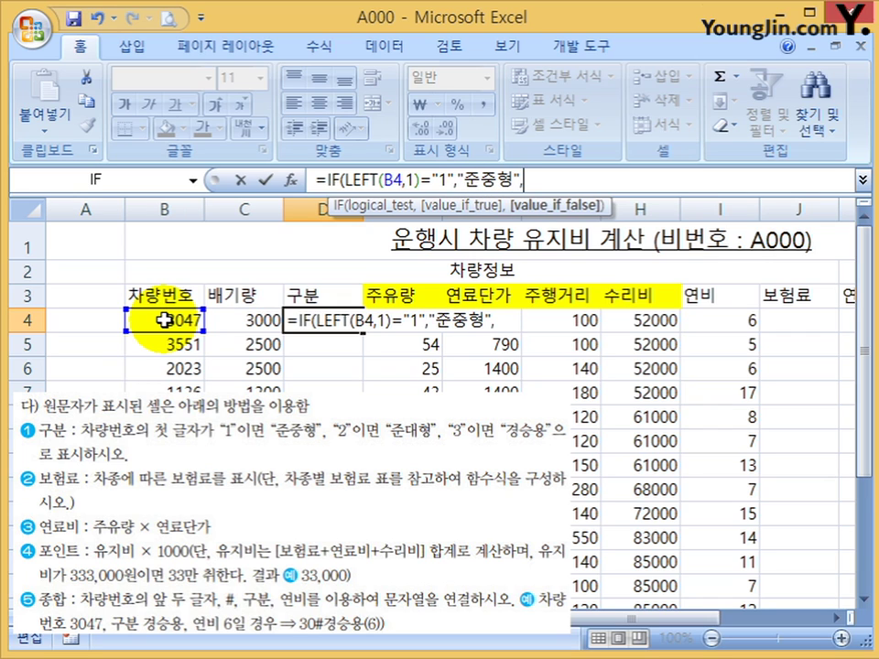
Nest a copy of the IF clause in D4's formula, returning "준대형" when LEFT(B4,1)="2".
drag(329, 179, 614, 182)
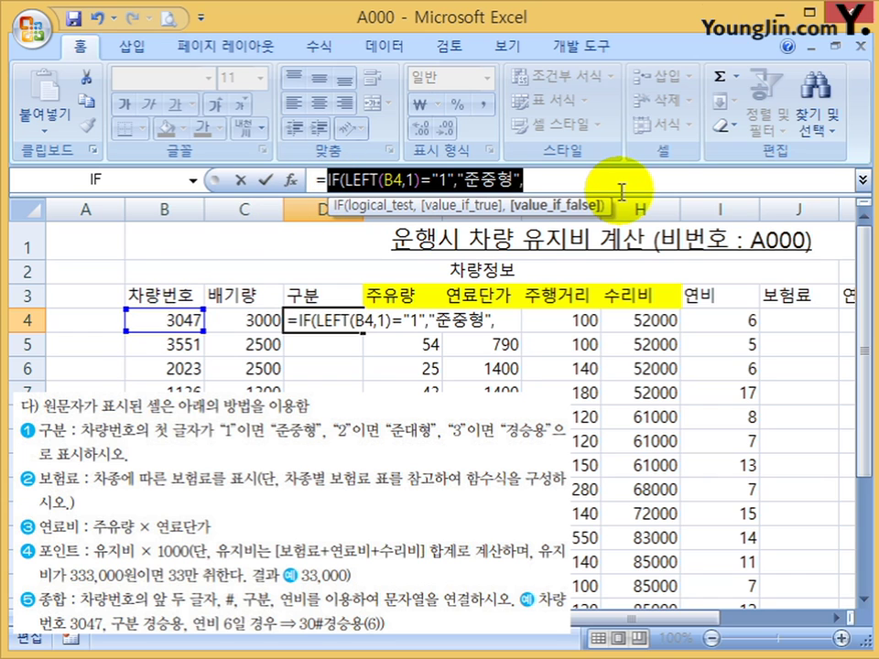
key(ctrl+c)
click(598, 178)
key(ctrl+v)
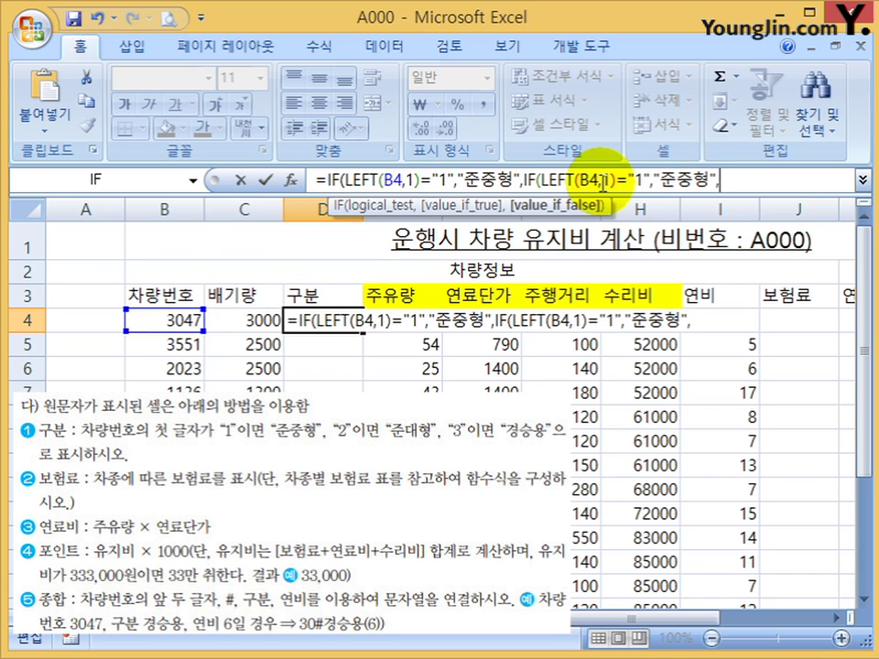
drag(623, 180, 705, 179)
text(2",")
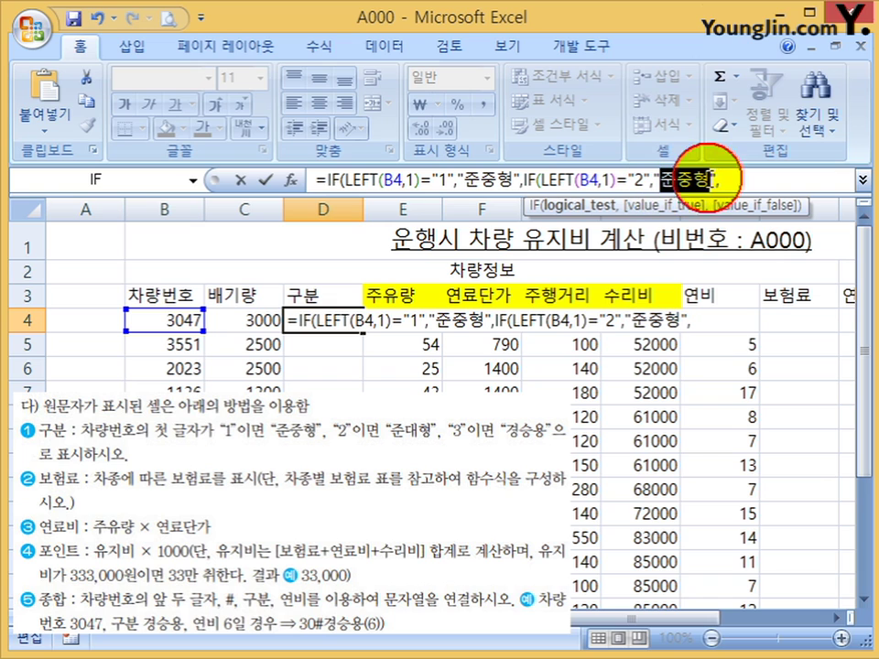
text(준대형)
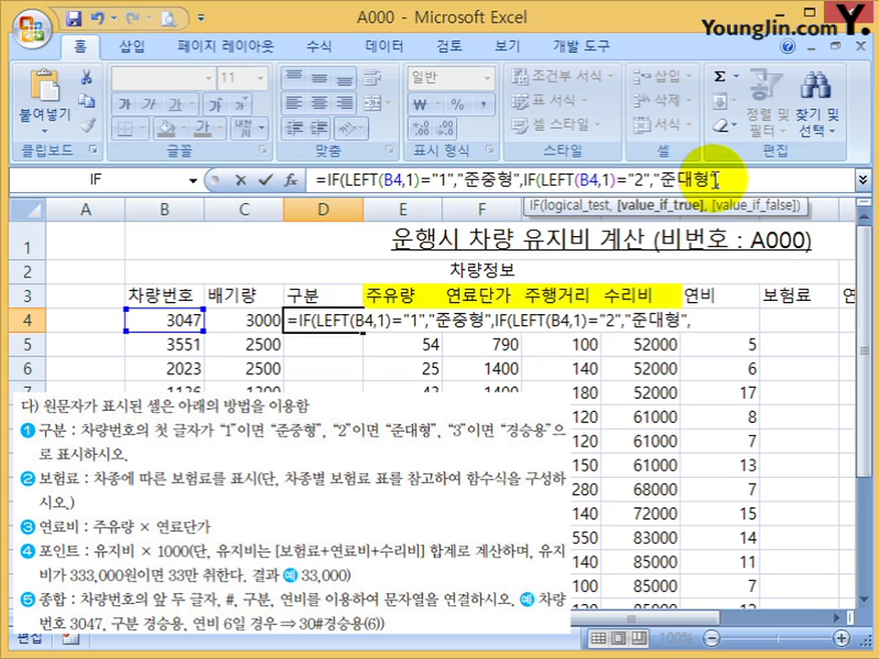
Finish the D4 formula with "경승용" as the remaining result and enter it.
click(759, 181)
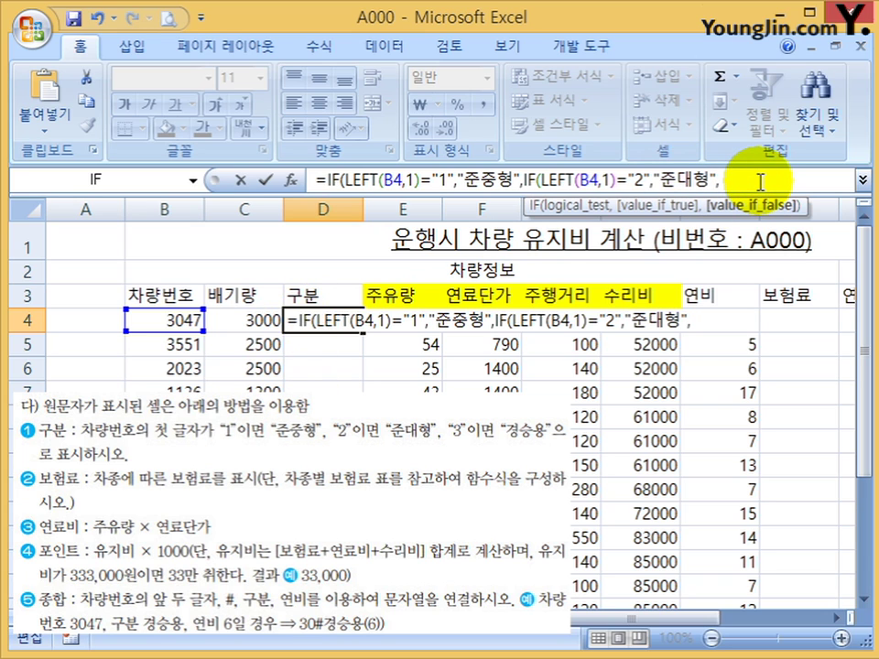
text("경승용")
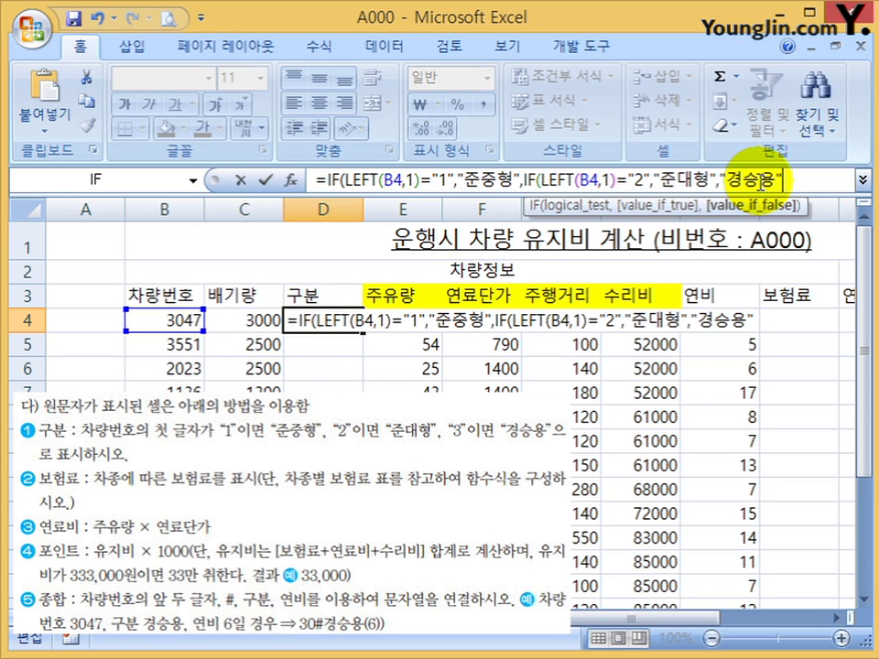
text())
key(Return)
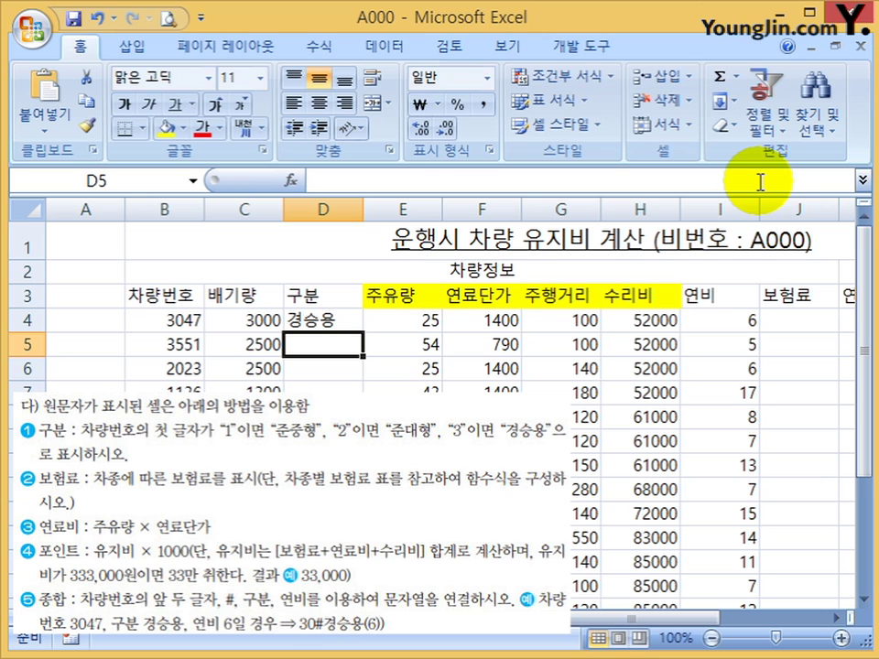
Fill the 구분 formula from D4 down through D23 and check the filled cells.
click(354, 322)
double_click(362, 331)
scroll(440, 477, down, 4)
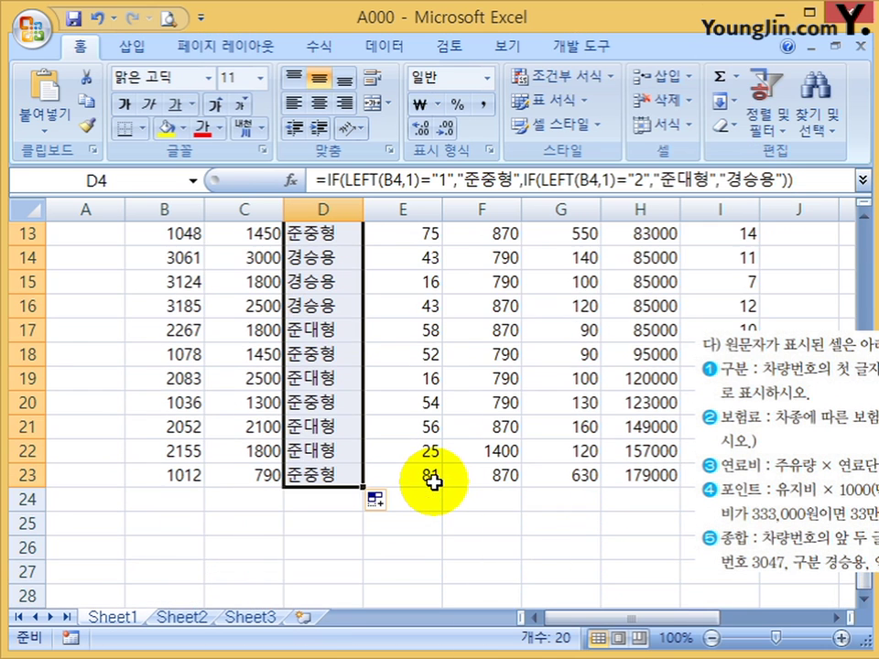
scroll(430, 480, up, 4)
click(319, 318)
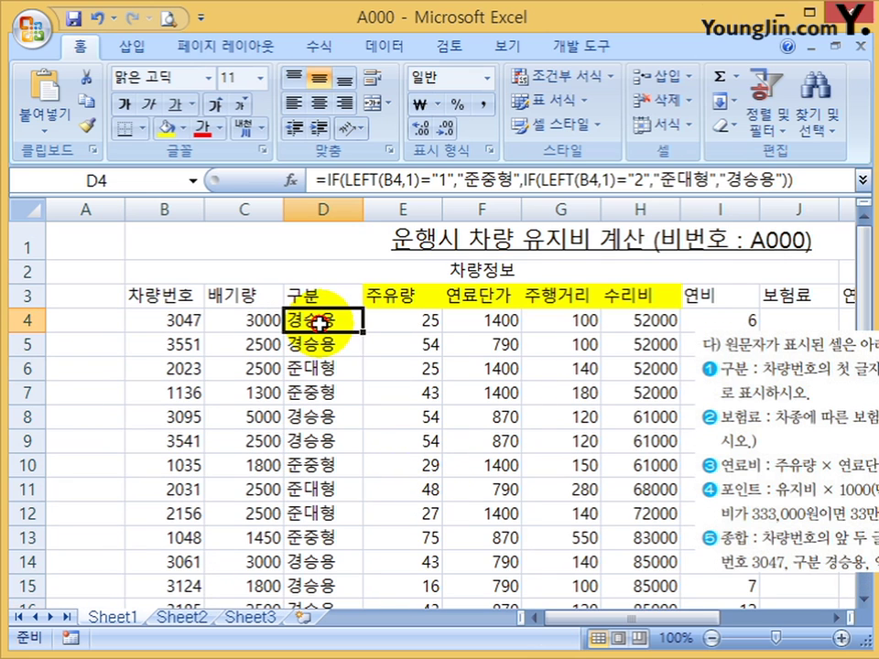
double_click(360, 335)
click(324, 328)
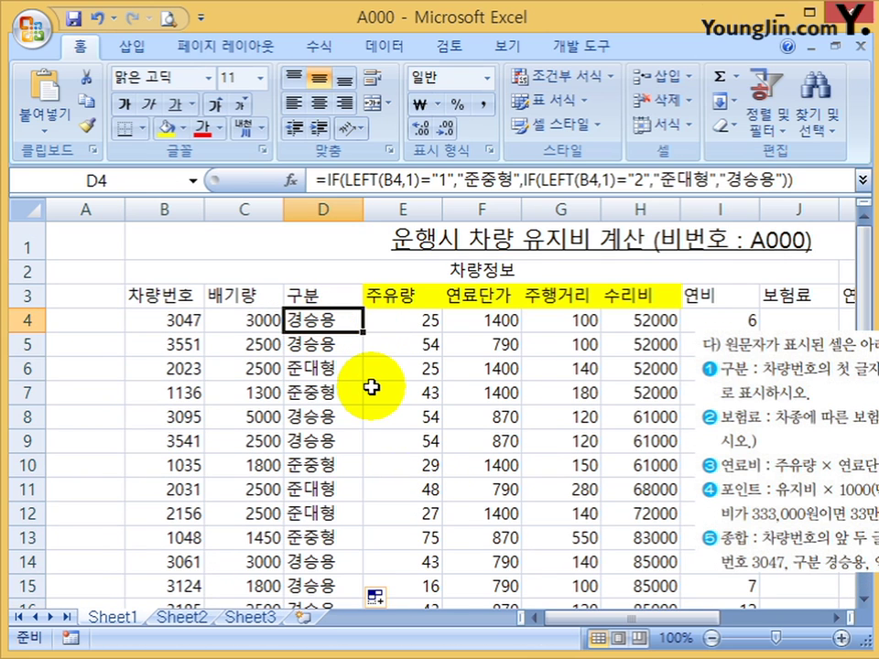
scroll(376, 484, down, 4)
scroll(377, 488, up, 4)
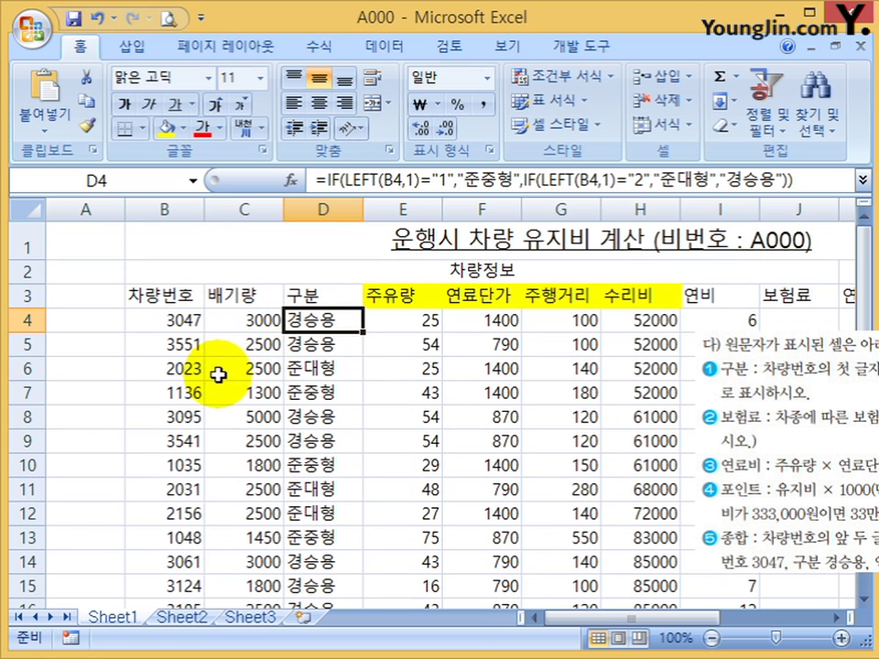
click(302, 367)
click(323, 394)
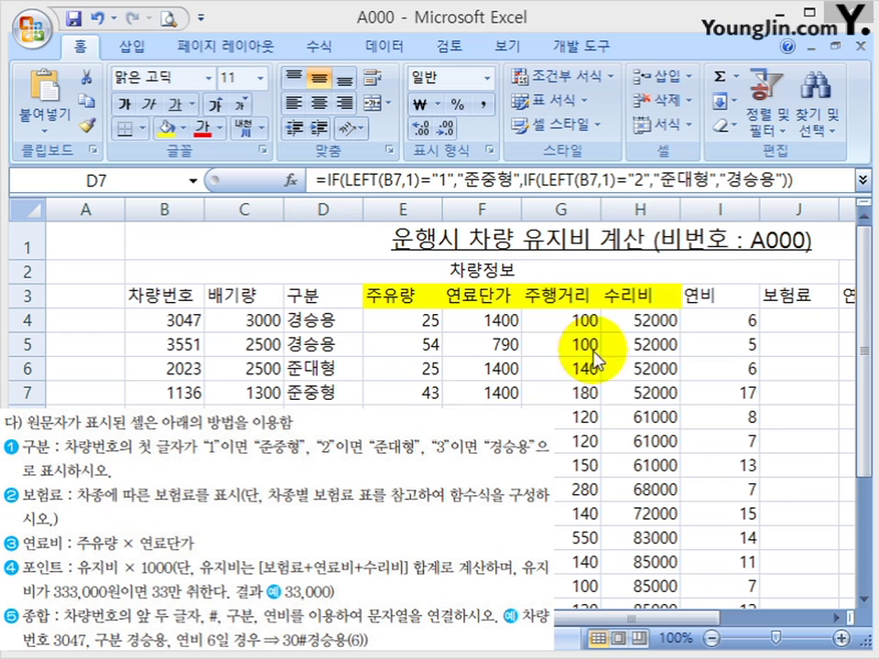
Start a VLOOKUP formula in cell J4 under 보험료.
click(799, 320)
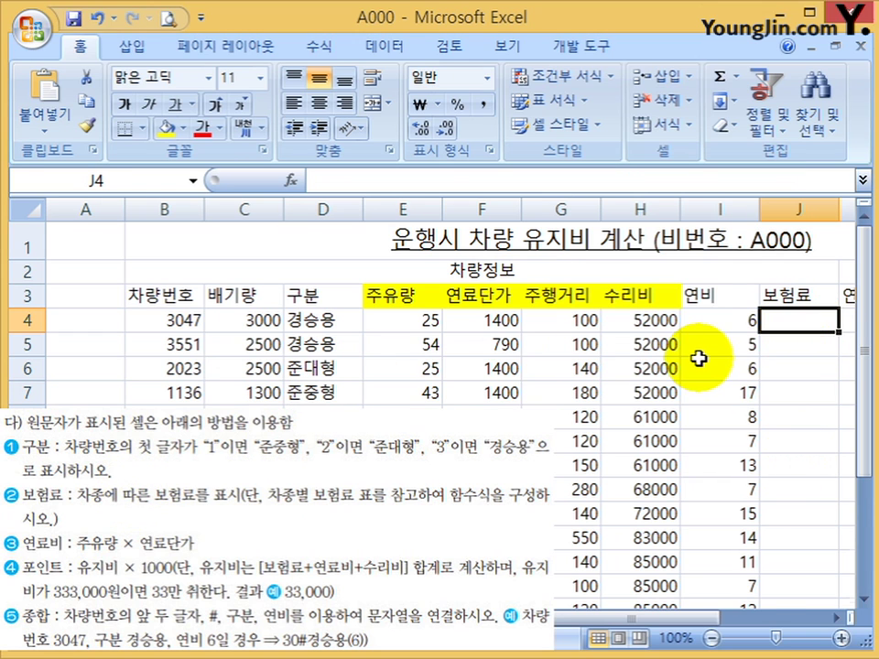
scroll(698, 358, down, 1)
click(840, 612)
click(841, 611)
click(841, 611)
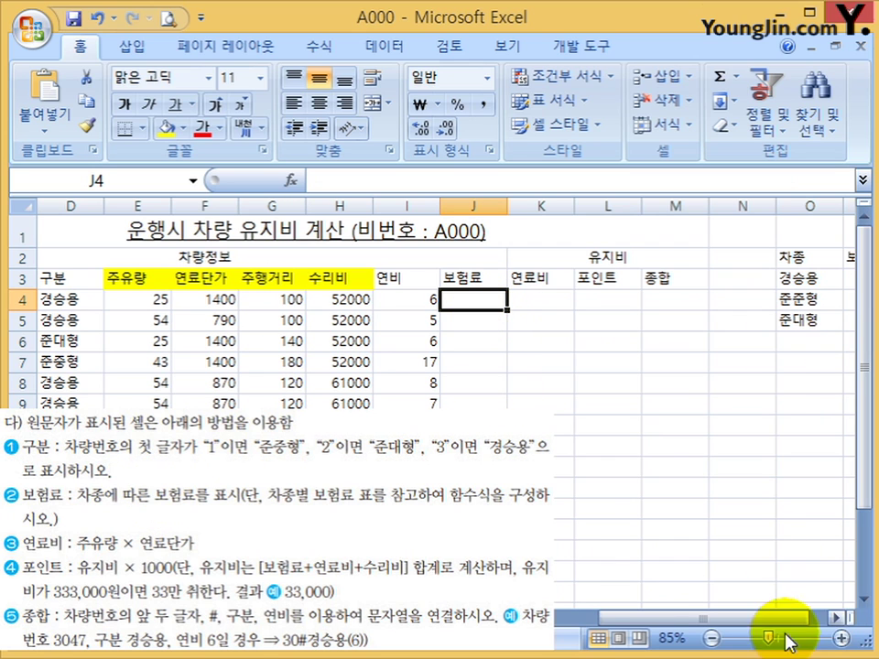
click(837, 621)
click(836, 621)
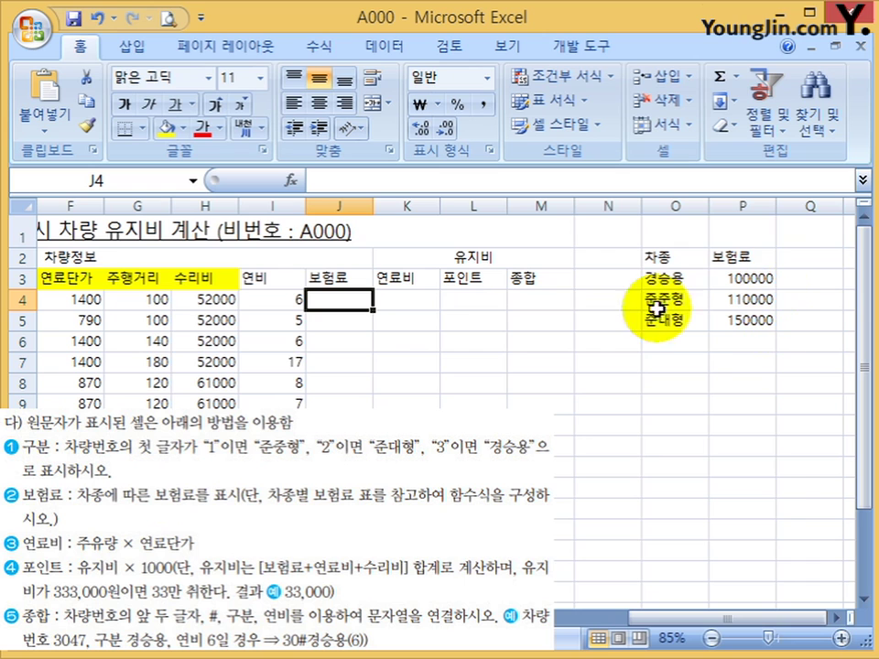
drag(761, 619, 744, 641)
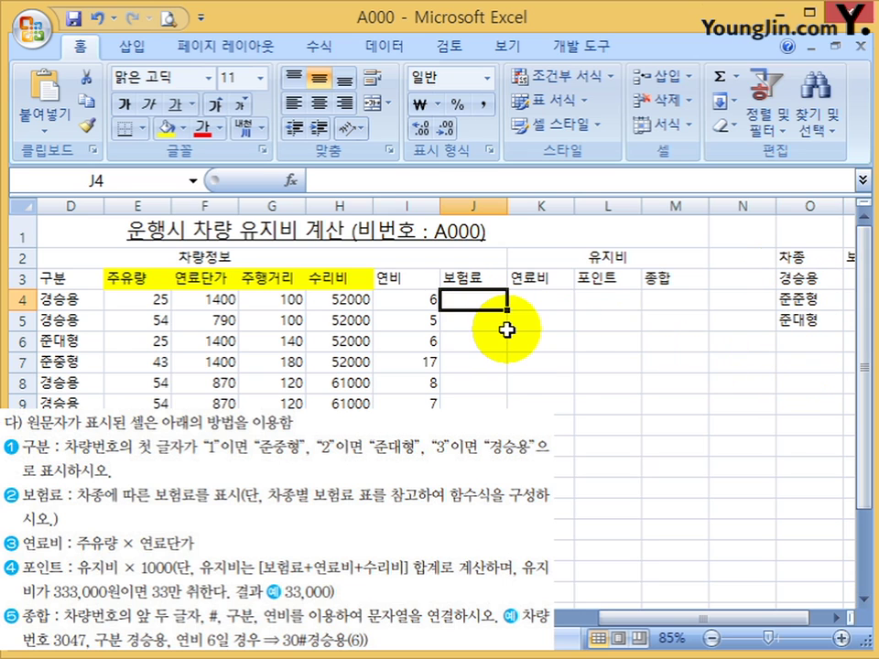
text(=)
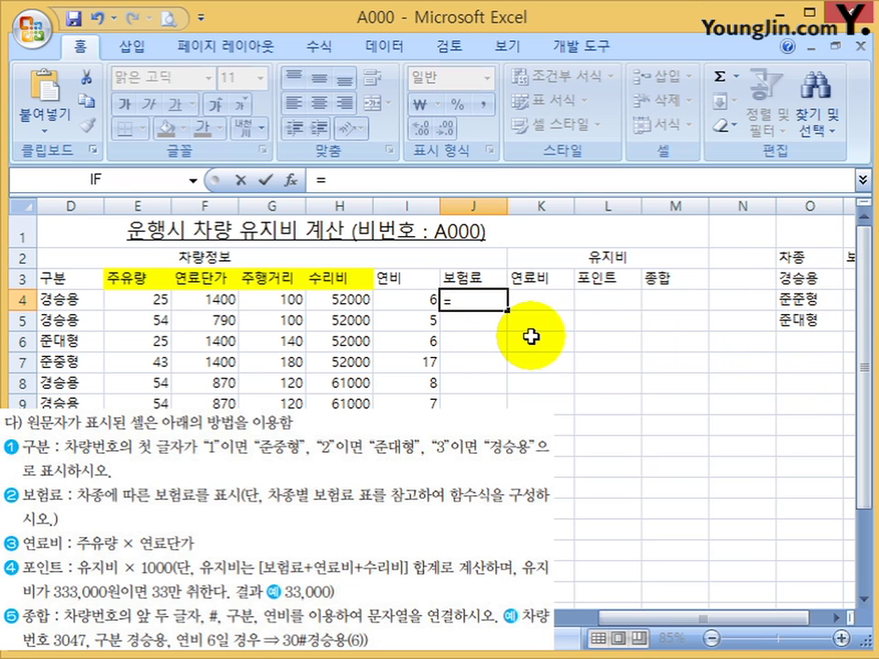
text(vlo)
double_click(532, 330)
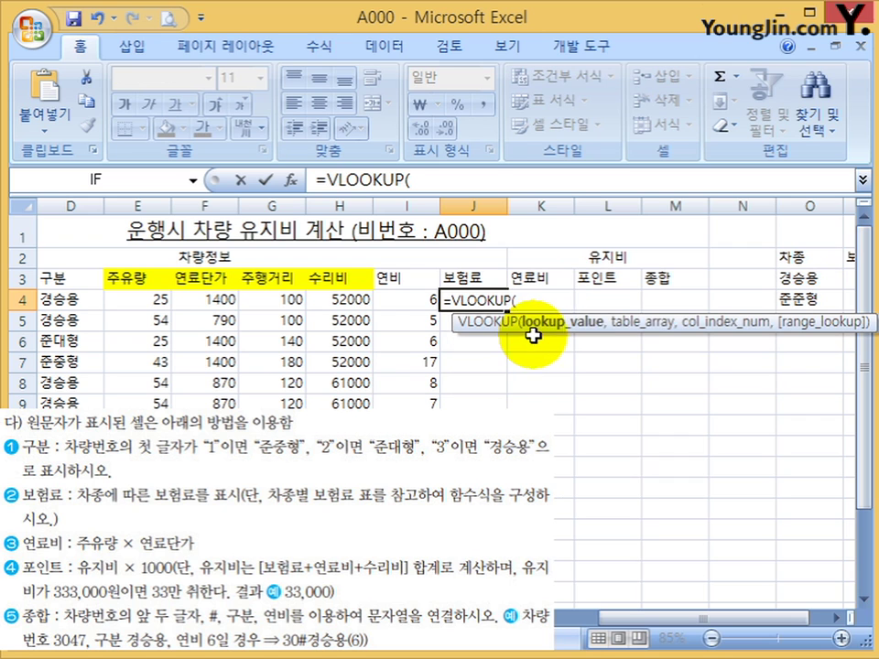
Open the function arguments for VLOOKUP in J4 and set the lookup value to D4.
click(291, 179)
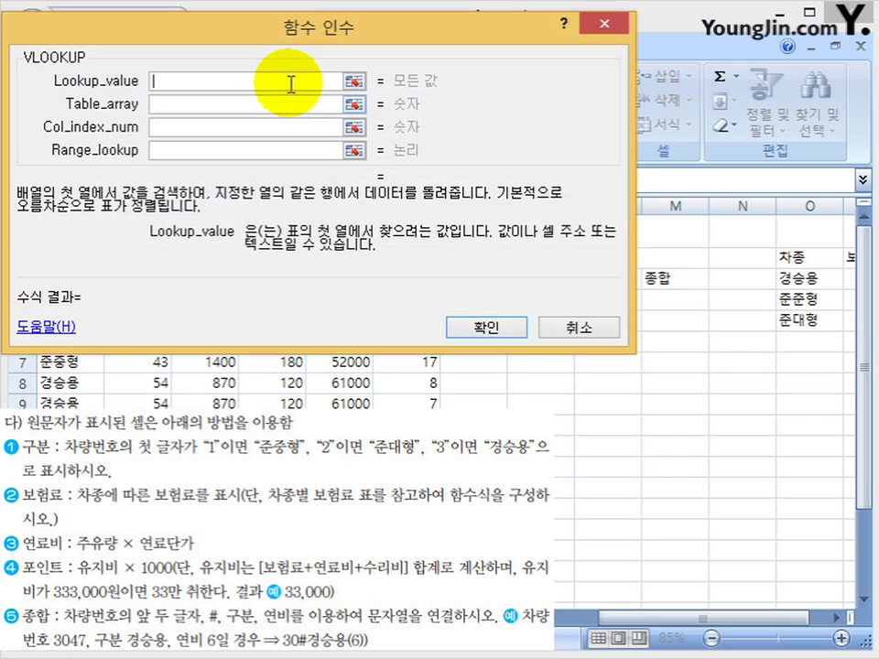
drag(290, 31, 723, 322)
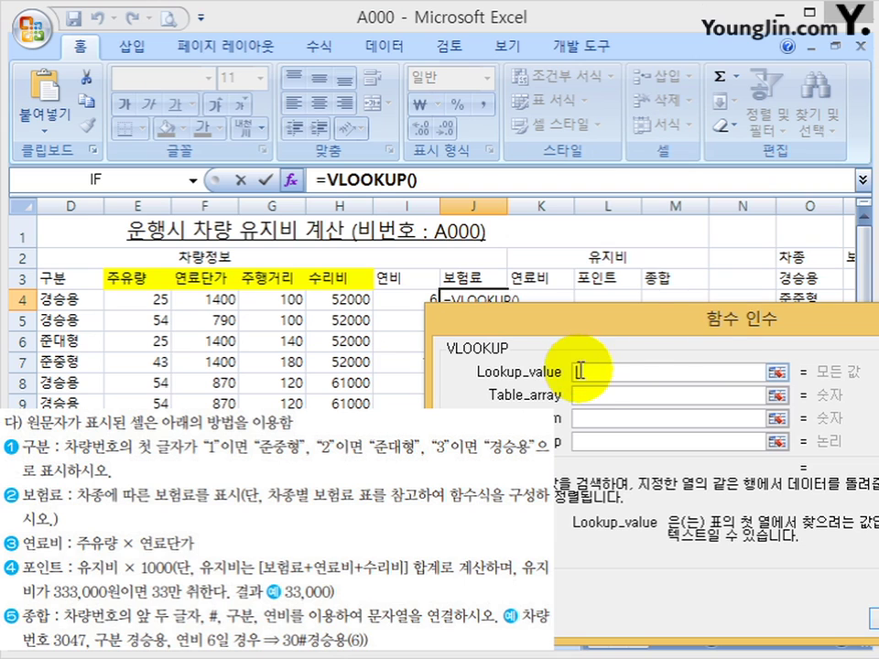
click(74, 298)
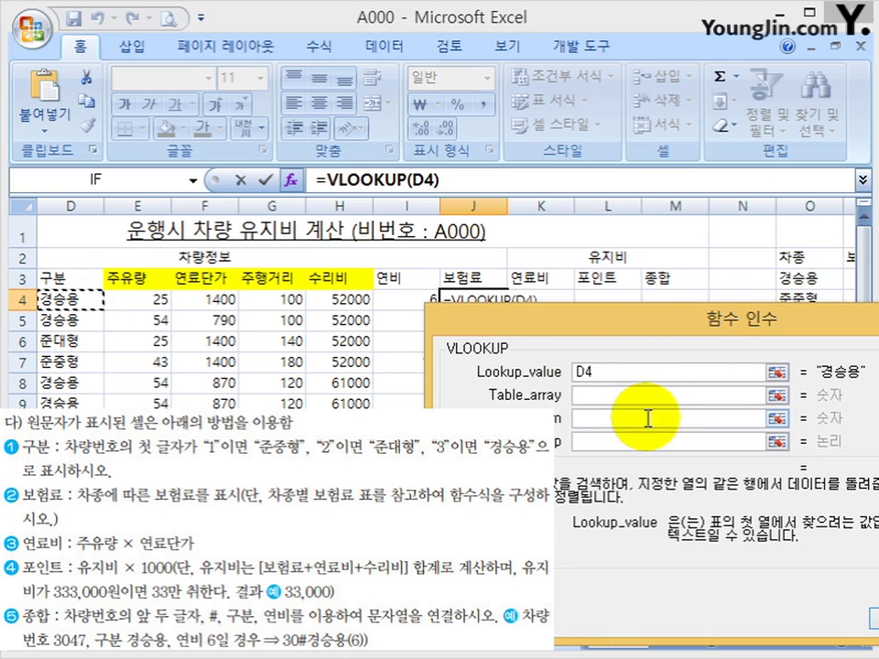
Set the VLOOKUP table array to the insurance table as the absolute range $O$3:$P$5.
click(614, 394)
drag(789, 277, 810, 277)
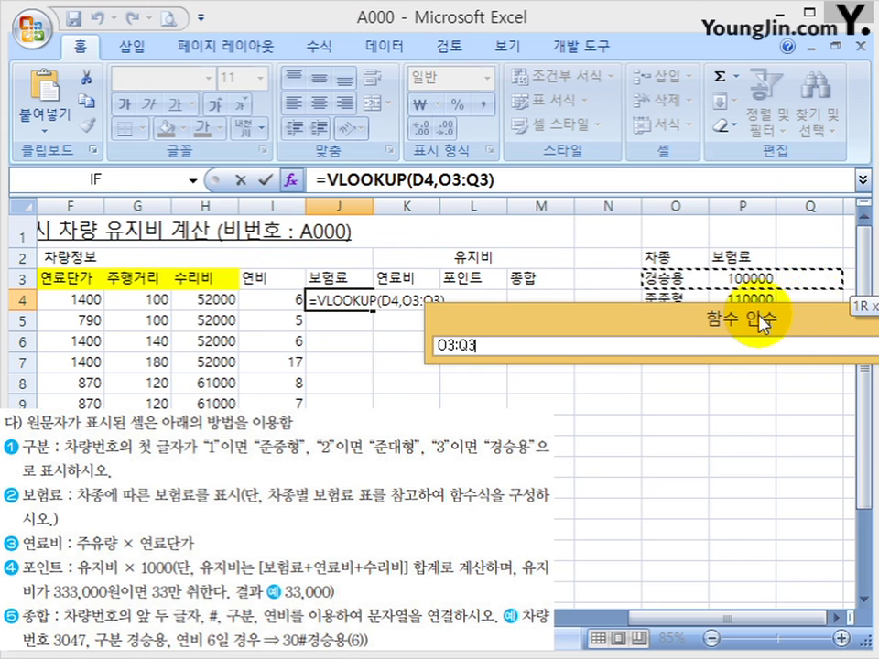
drag(760, 325, 723, 325)
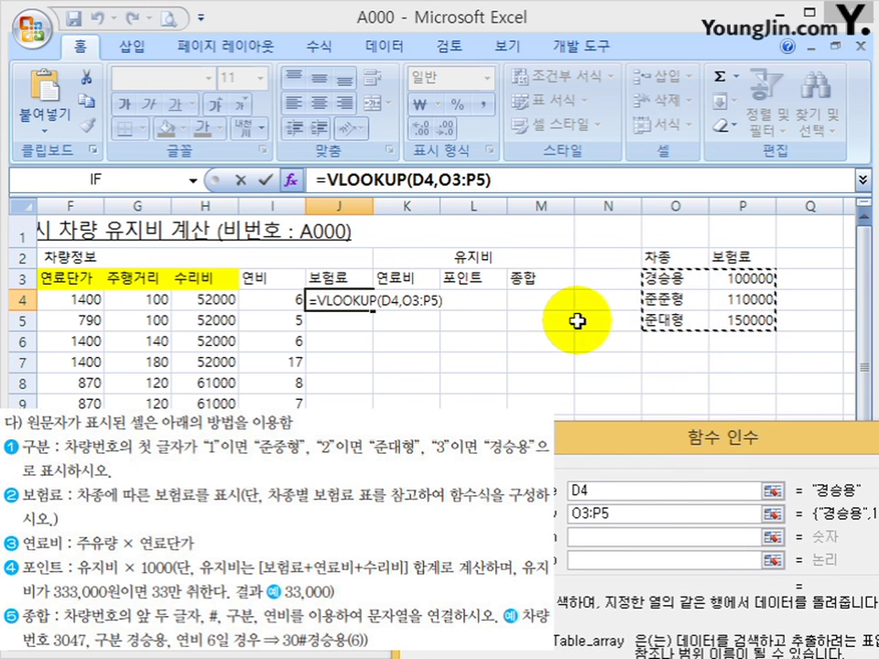
key(F4)
drag(700, 437, 575, 378)
click(605, 374)
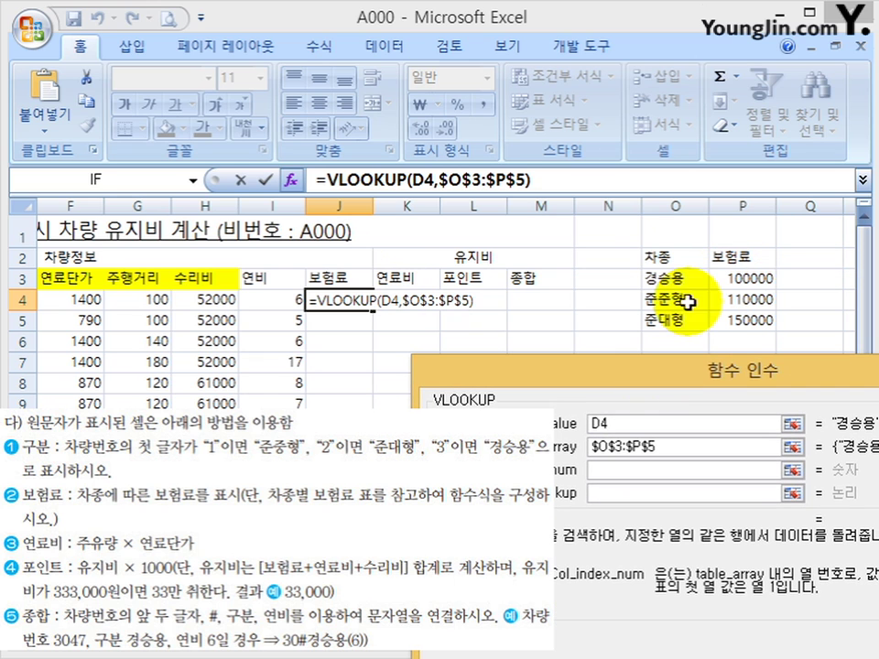
Set the VLOOKUP column index to 2 and the range lookup to false, keeping the insurance table in view.
drag(686, 373, 740, 231)
text(2)
click(710, 359)
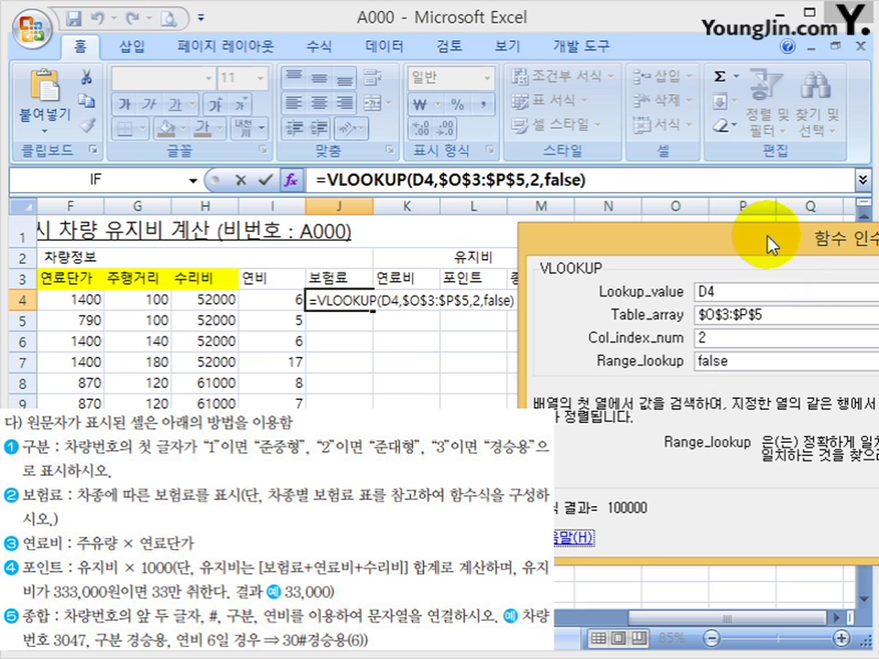
drag(755, 236, 681, 86)
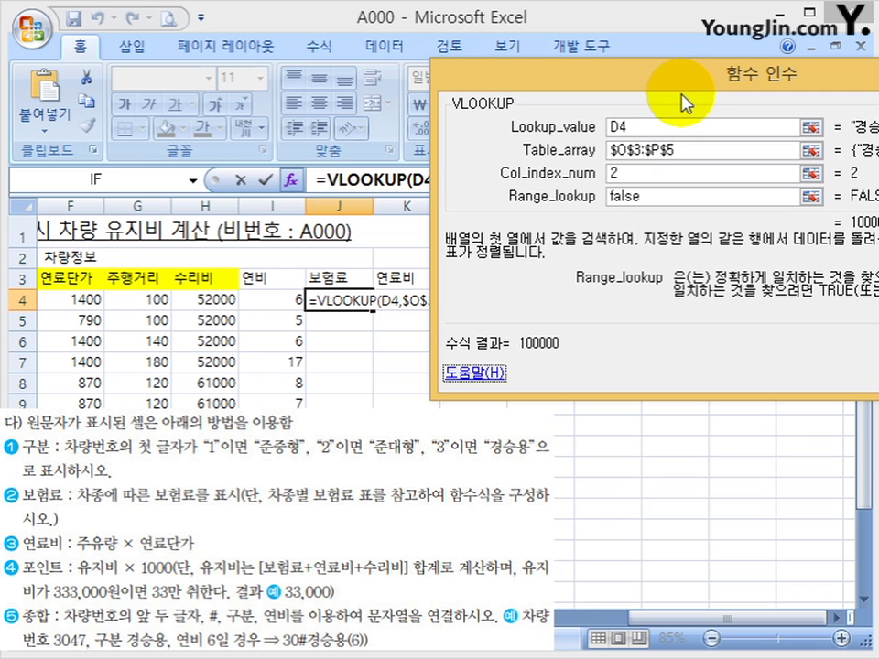
drag(637, 69, 142, 0)
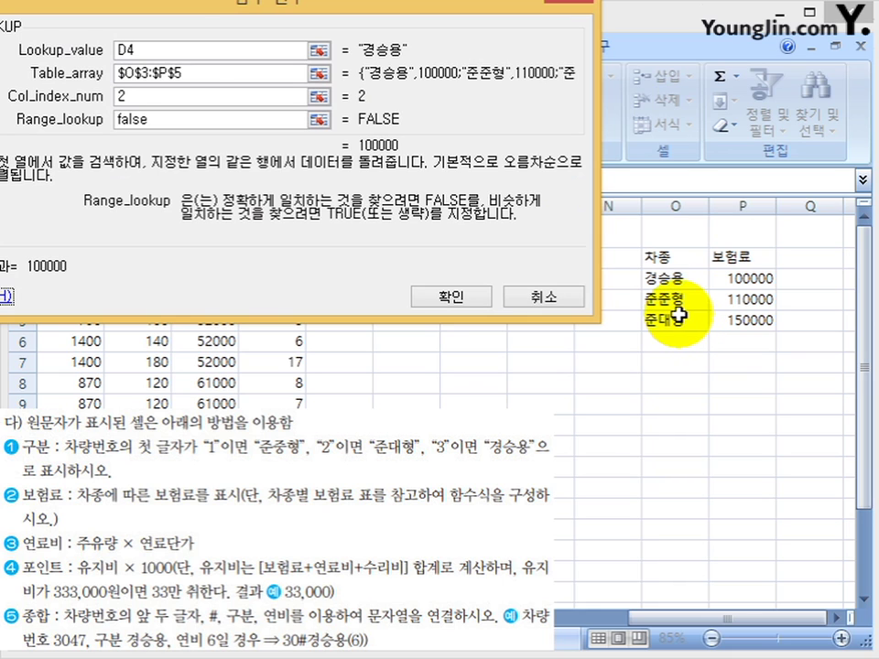
Clear the VLOOKUP table array and reselect the insurance table without its header row as $O$3:$P$5.
drag(194, 74, 69, 74)
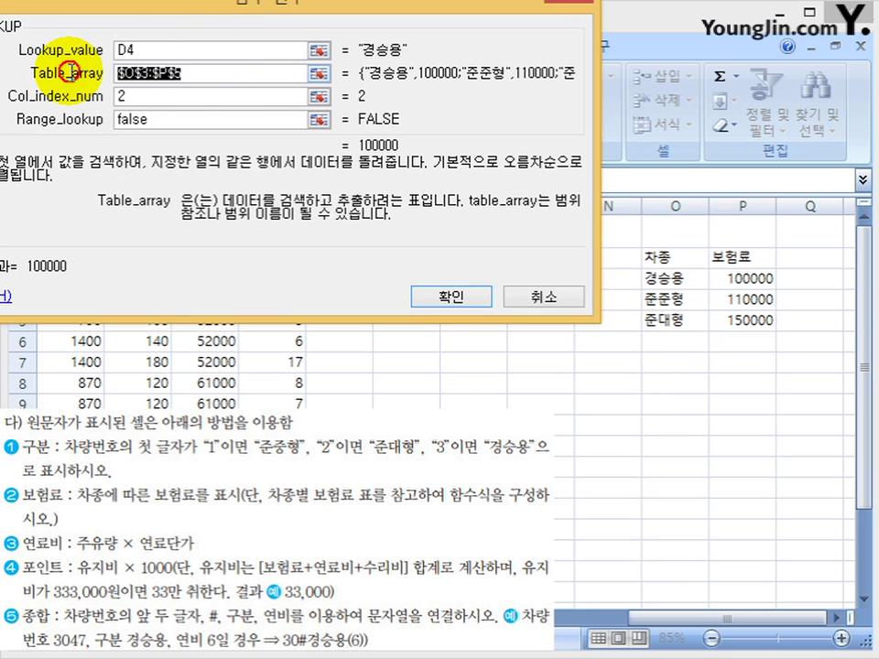
key(Delete)
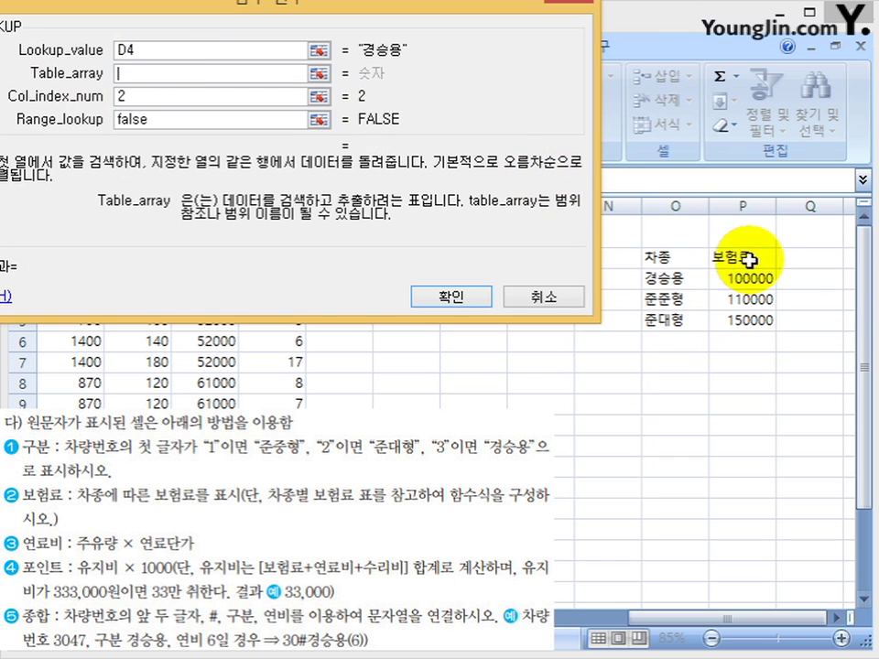
drag(654, 255, 756, 313)
drag(652, 280, 758, 314)
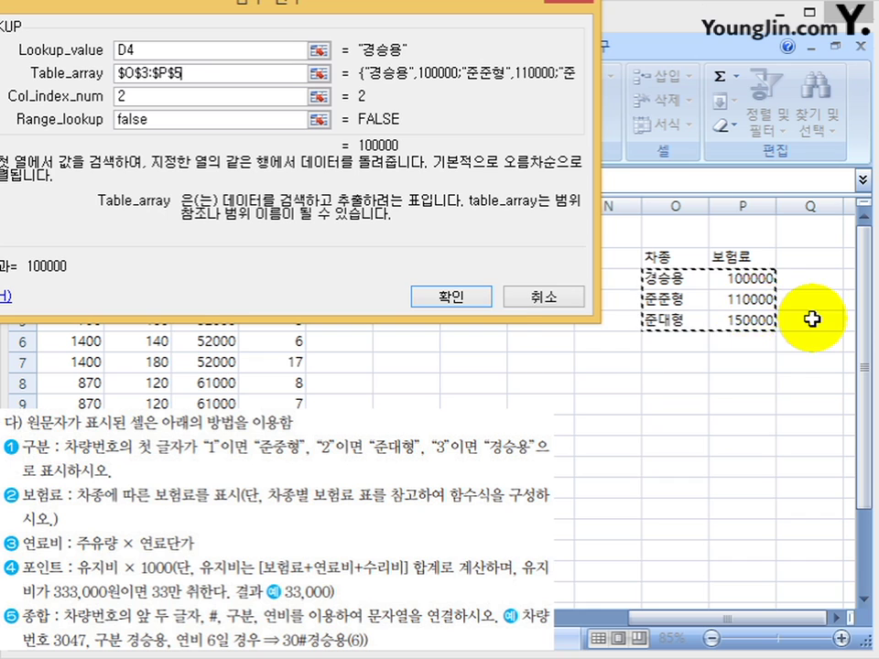
Confirm the VLOOKUP formula in J4 and fill it down the 보험료 column.
click(197, 119)
click(438, 295)
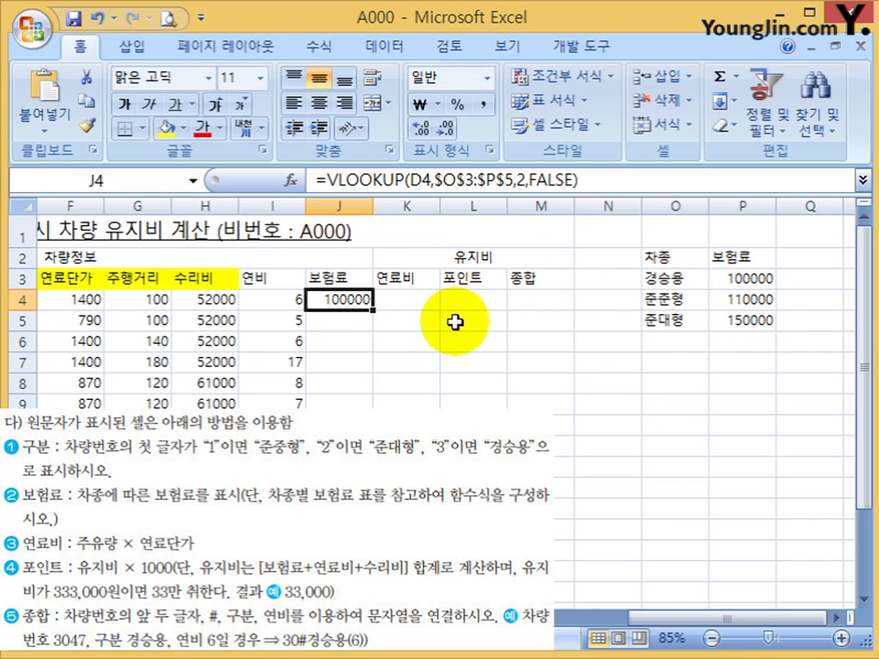
double_click(371, 306)
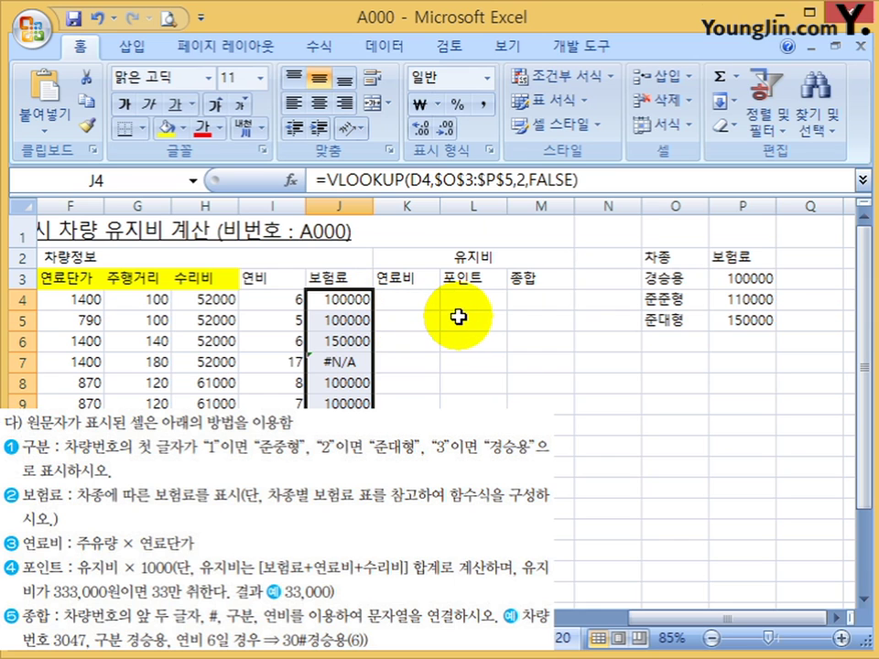
Inspect the failed lookup in J7 and correct the car type in O4 of the insurance table to 준중형.
click(346, 361)
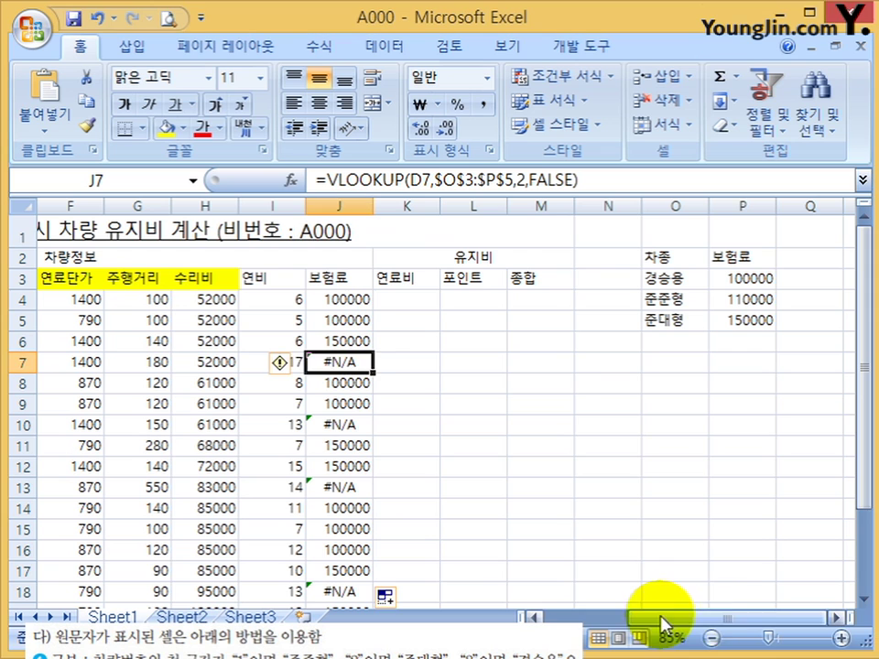
drag(716, 613, 619, 630)
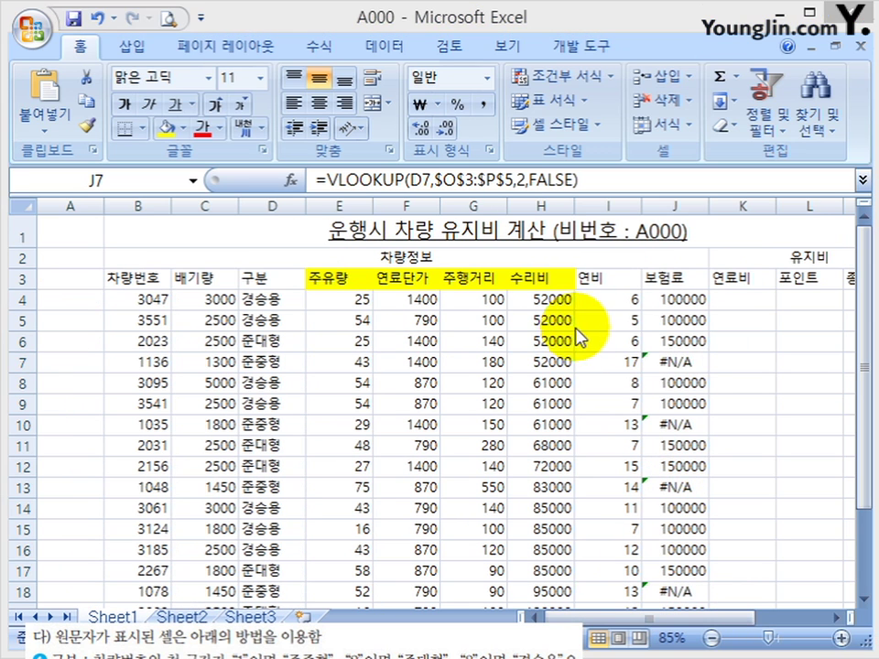
click(842, 615)
click(843, 615)
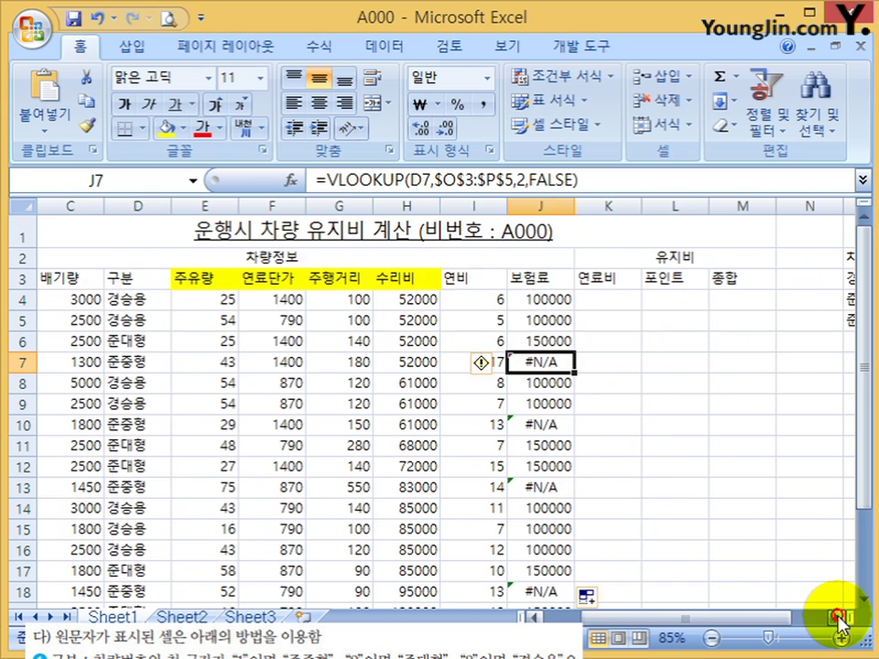
click(843, 615)
click(842, 616)
click(742, 299)
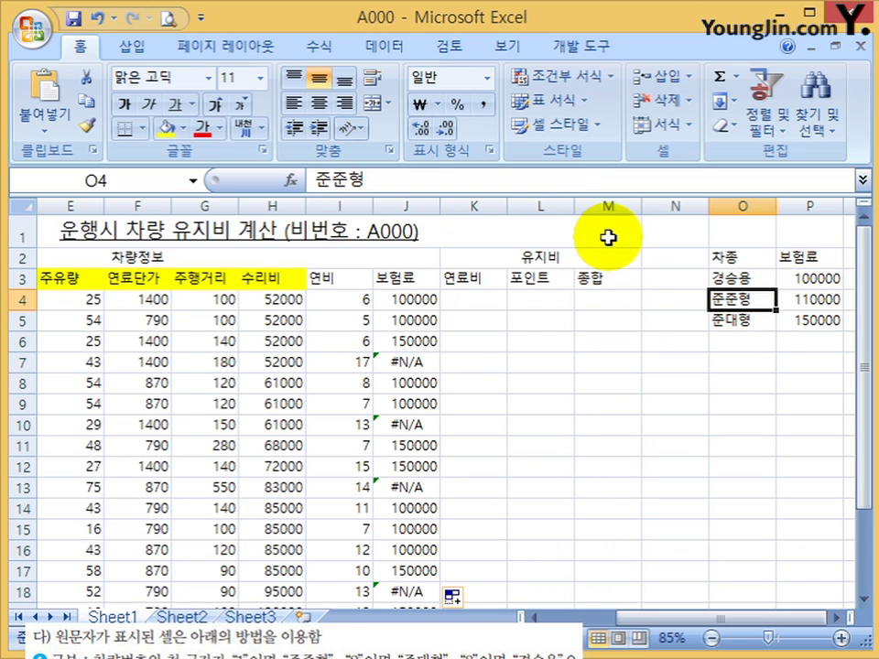
drag(348, 181, 332, 181)
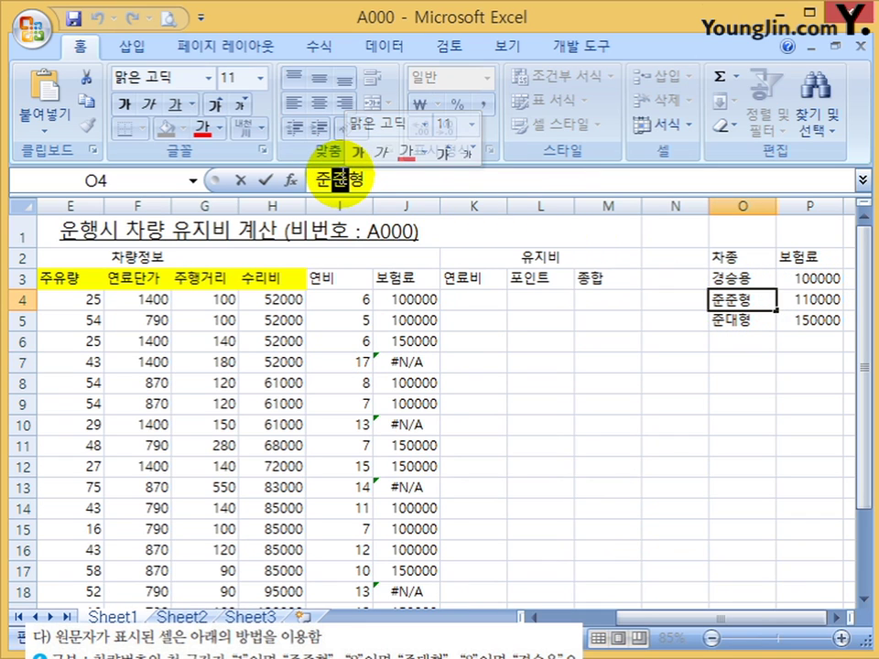
text(w)
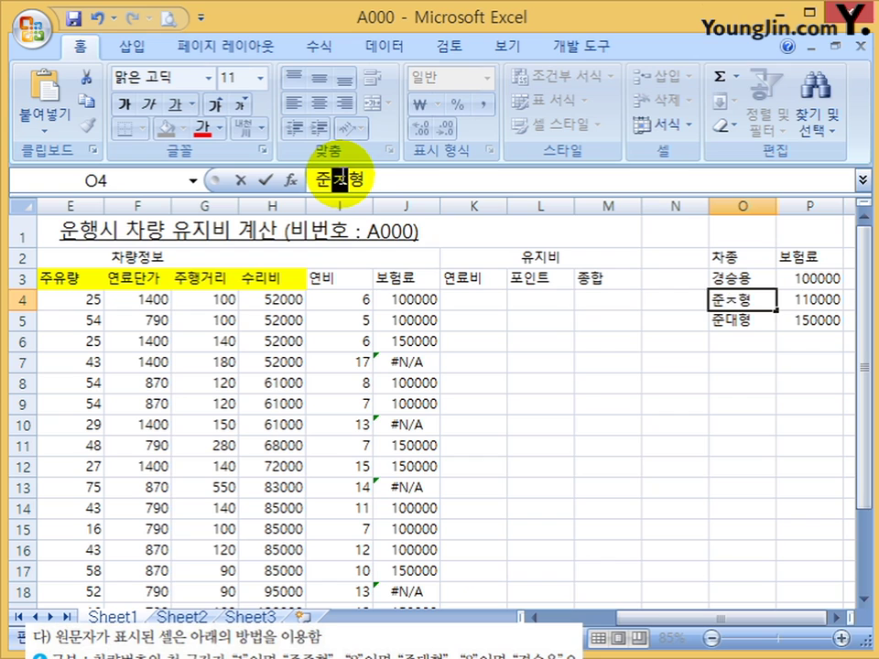
key(Return)
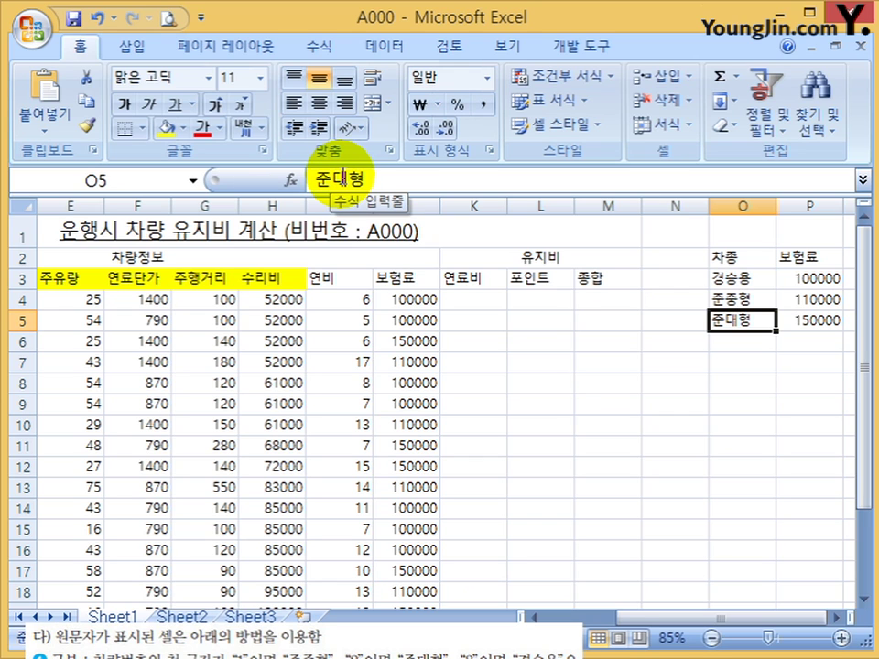
Check the 보험료 values in column J against the 구분 entries in column D down to row 23.
click(412, 299)
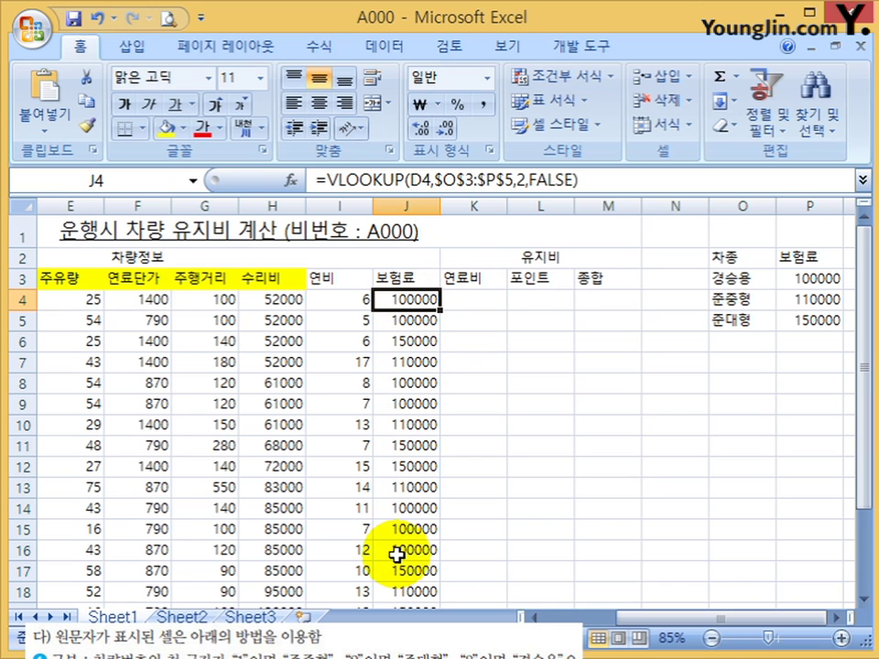
drag(716, 621, 703, 622)
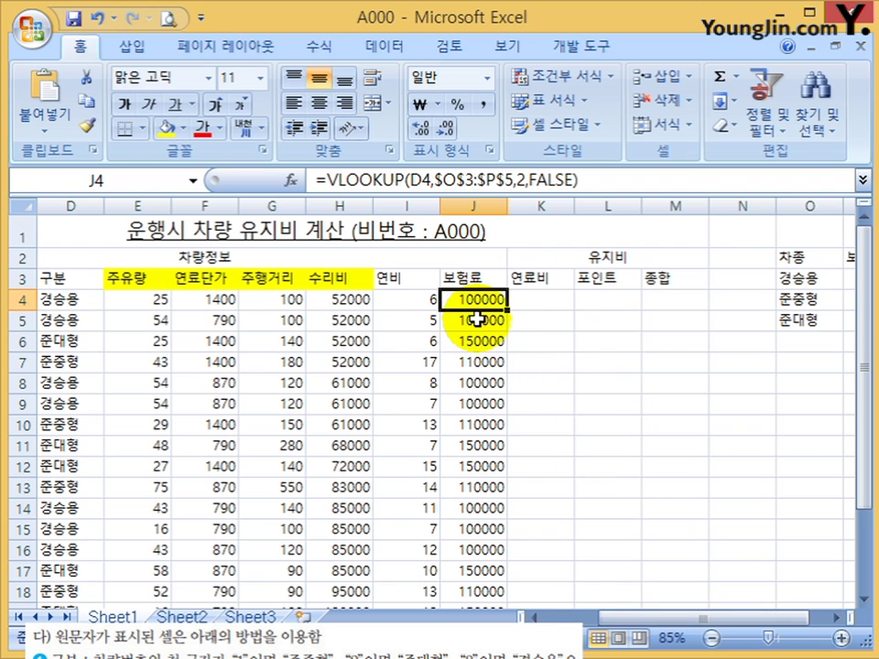
click(68, 336)
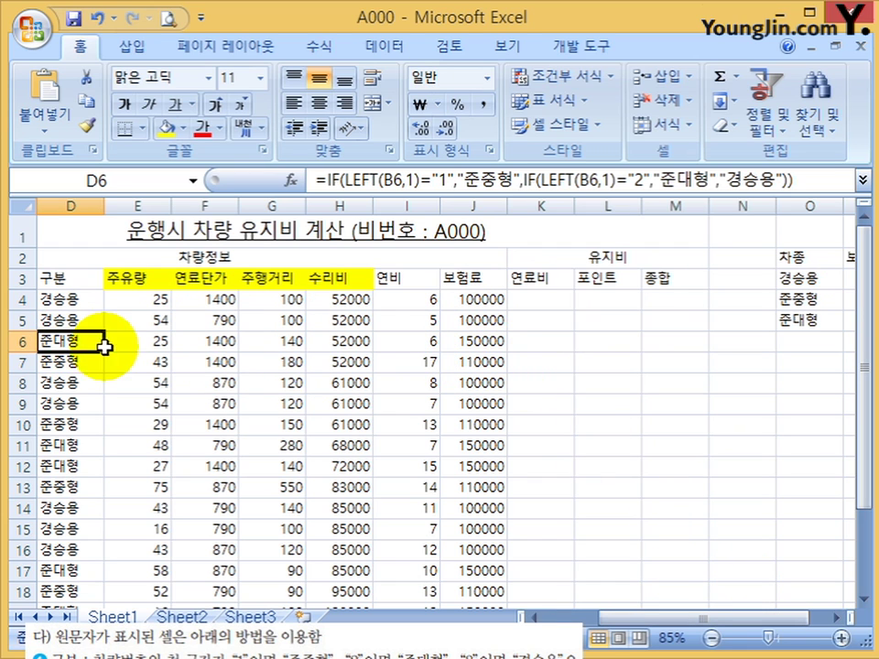
click(74, 359)
click(481, 361)
scroll(502, 430, down, 4)
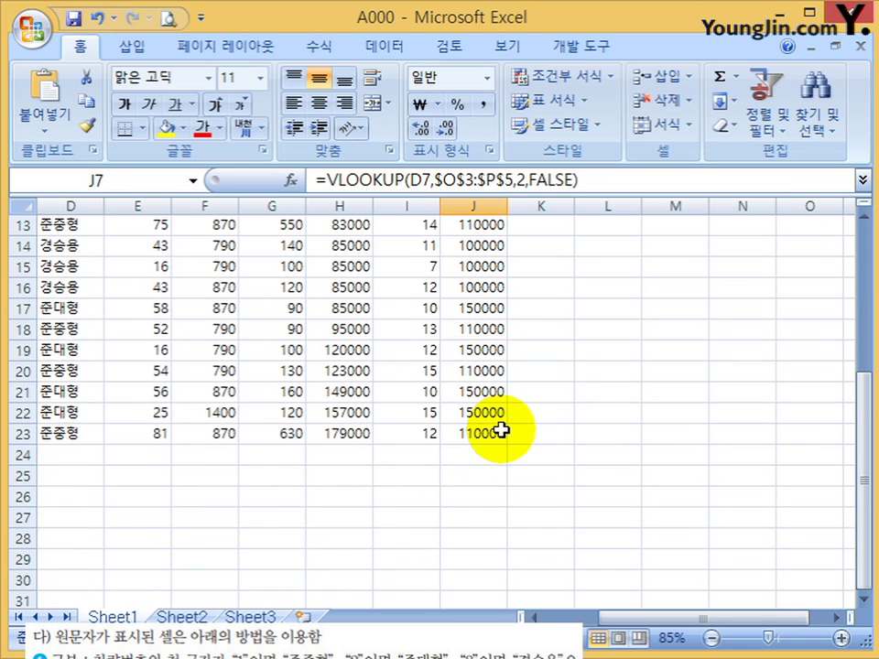
scroll(501, 429, down, 2)
scroll(500, 429, up, 6)
click(482, 299)
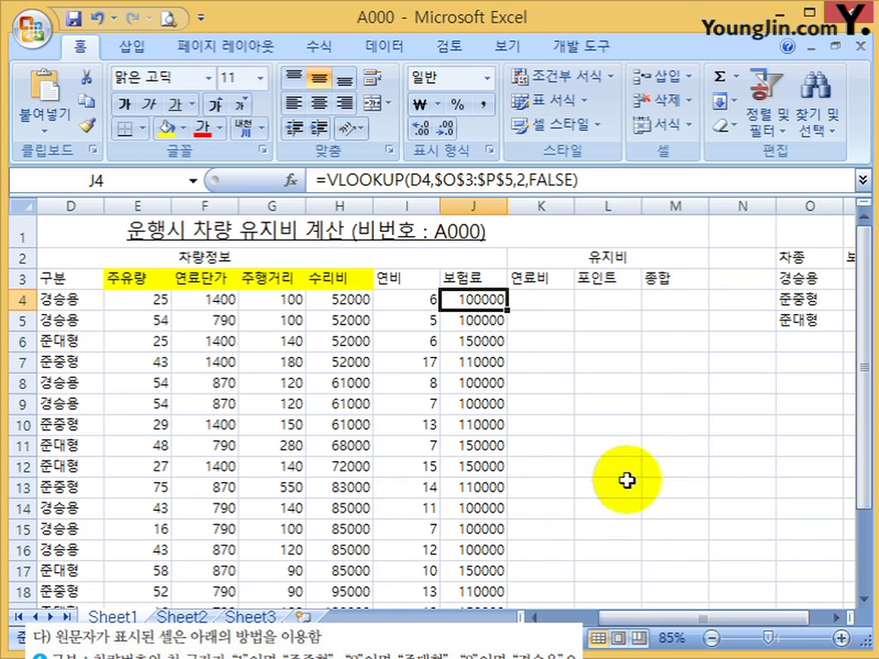
Enter the formula =E4*F4 in K4 under 연료비 to multiply 주유량 by 연료단가.
click(323, 619)
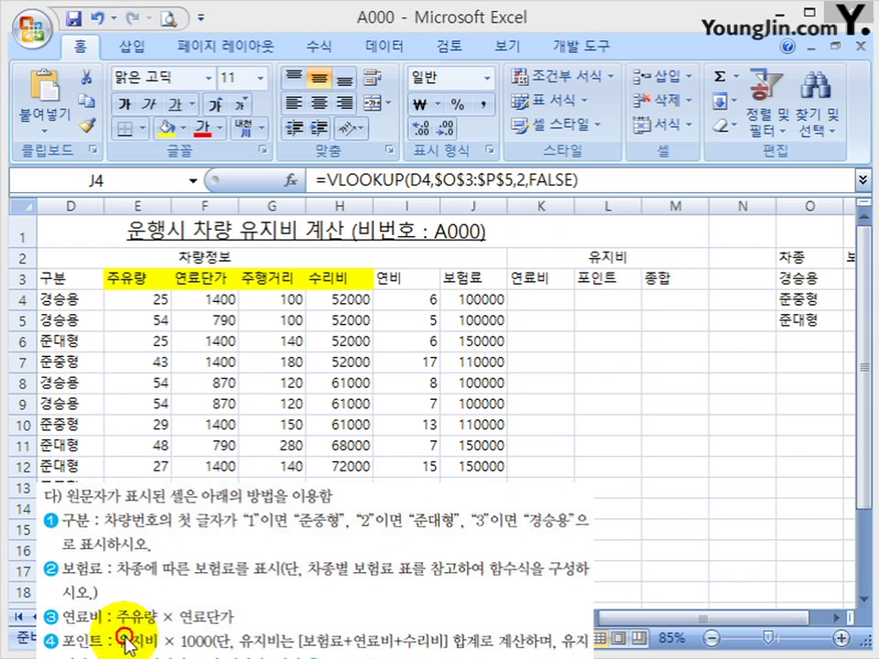
click(547, 298)
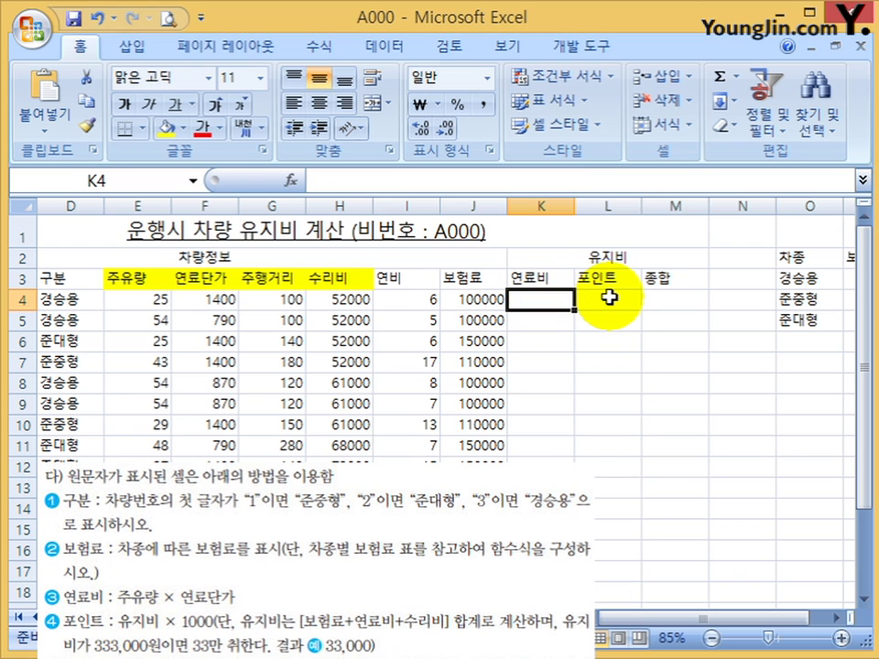
text(=)
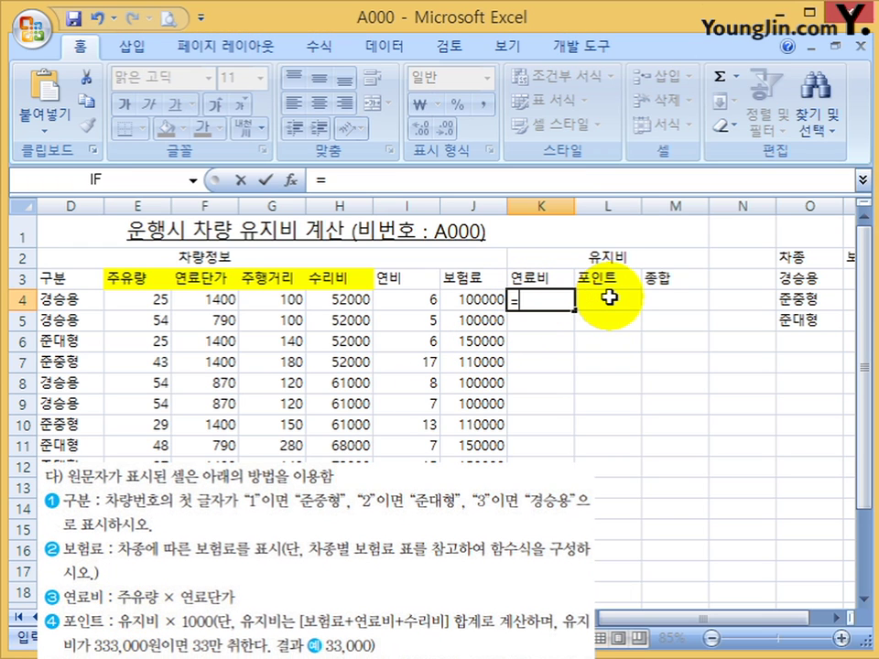
click(133, 299)
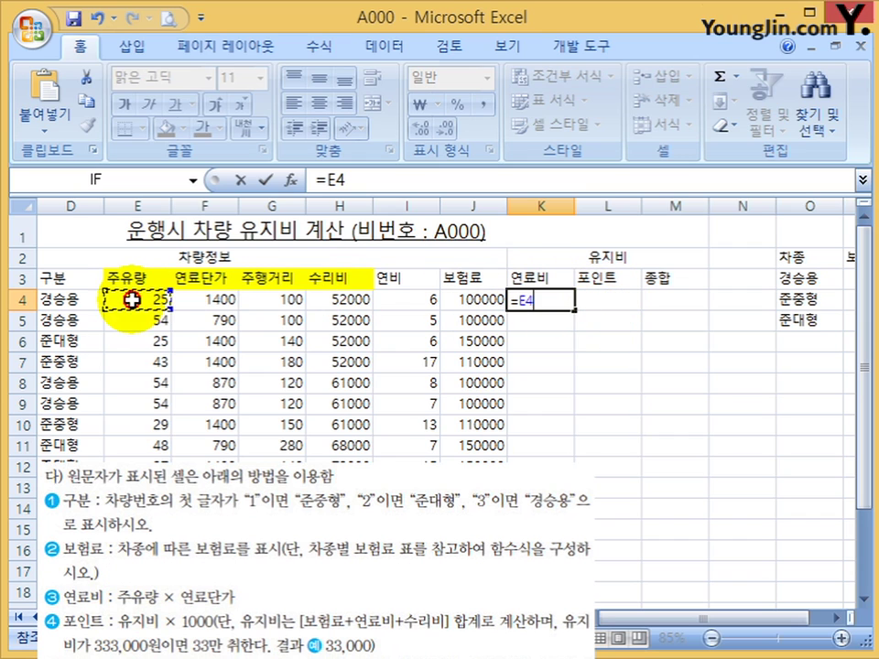
text(*)
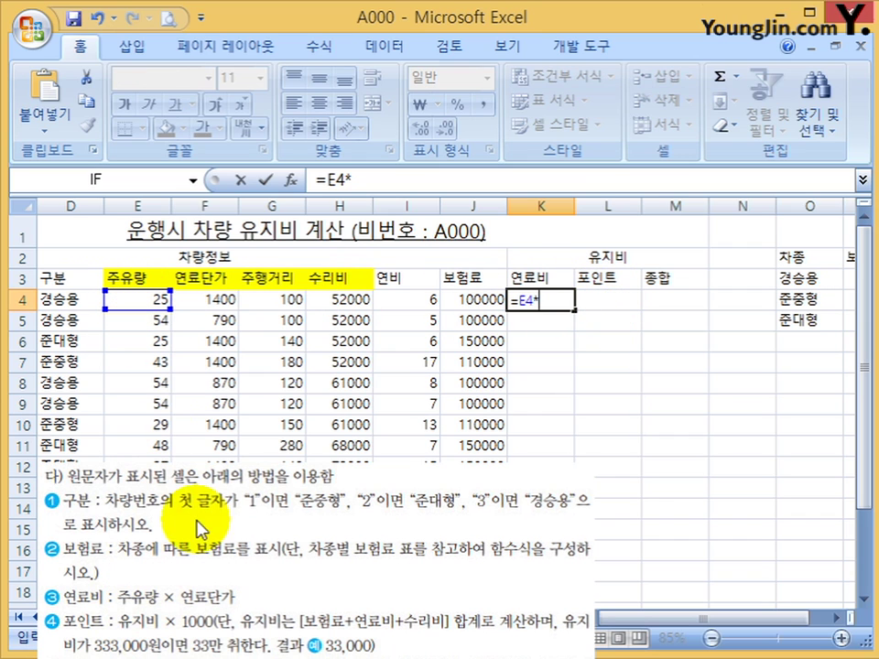
click(206, 295)
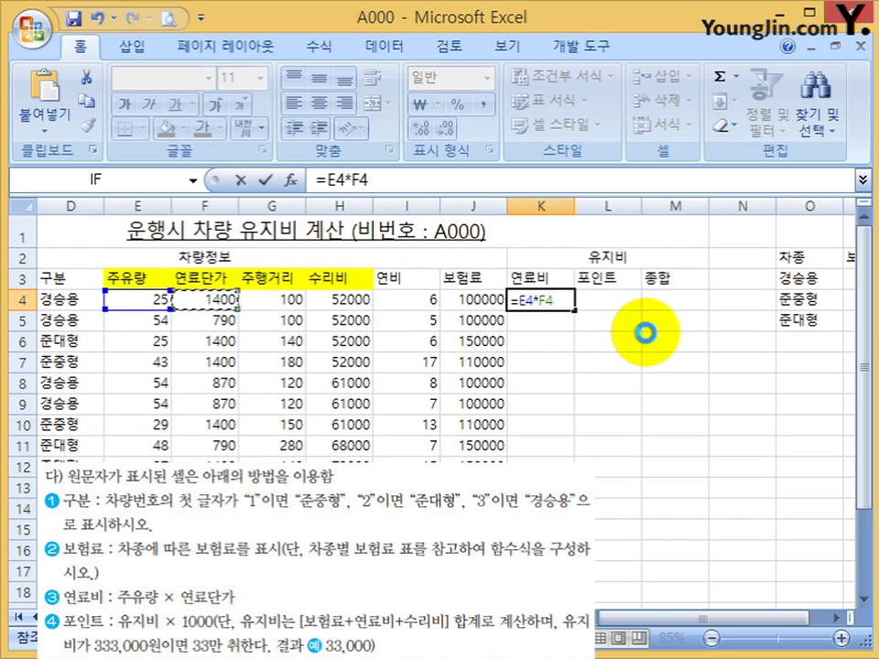
key(Return)
Enter the sum =(J4+K4+H4) in L4 under 포인트 and extend the formula to divide it by 10000.
click(623, 300)
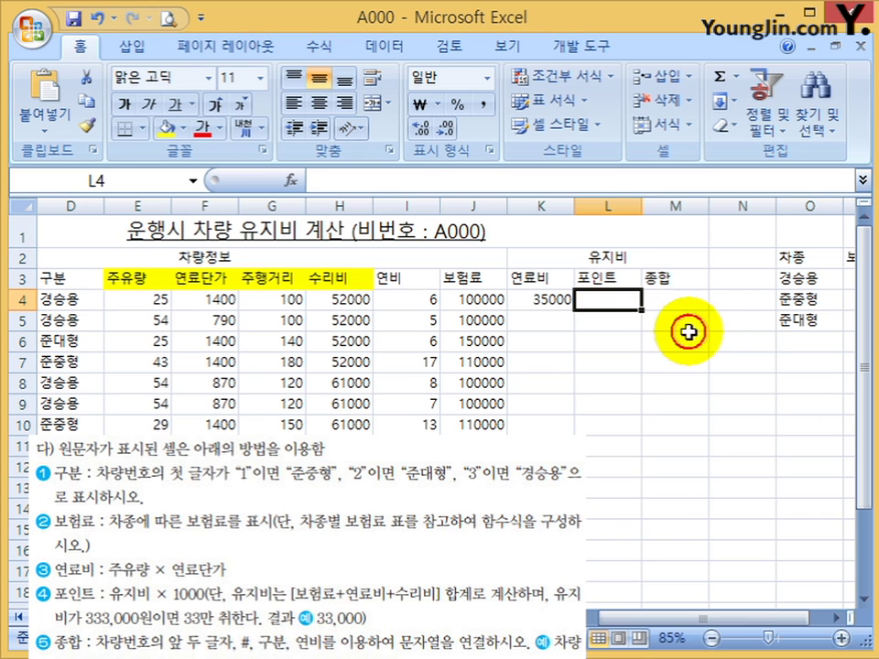
text(=()
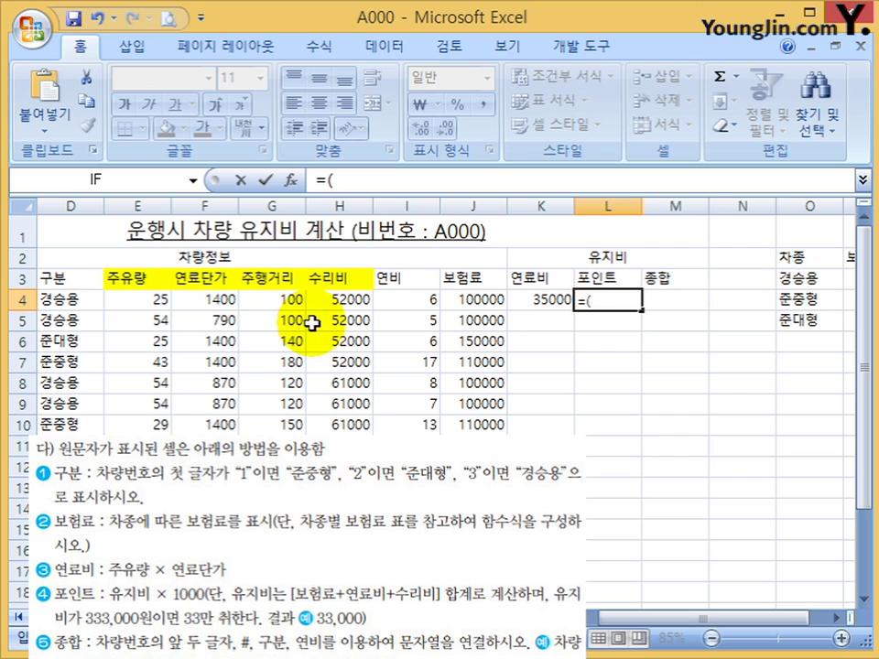
click(469, 300)
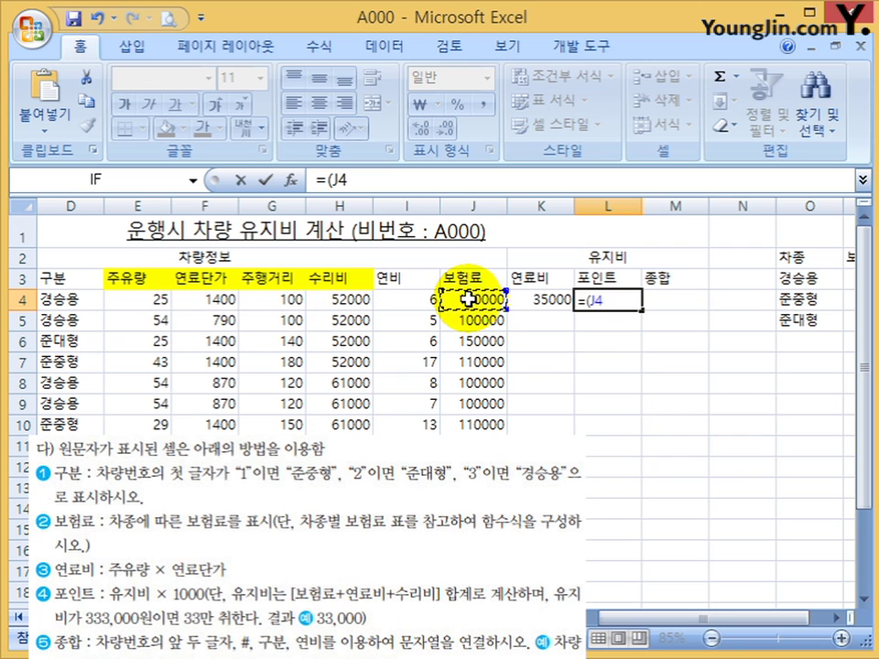
text(+)
click(546, 298)
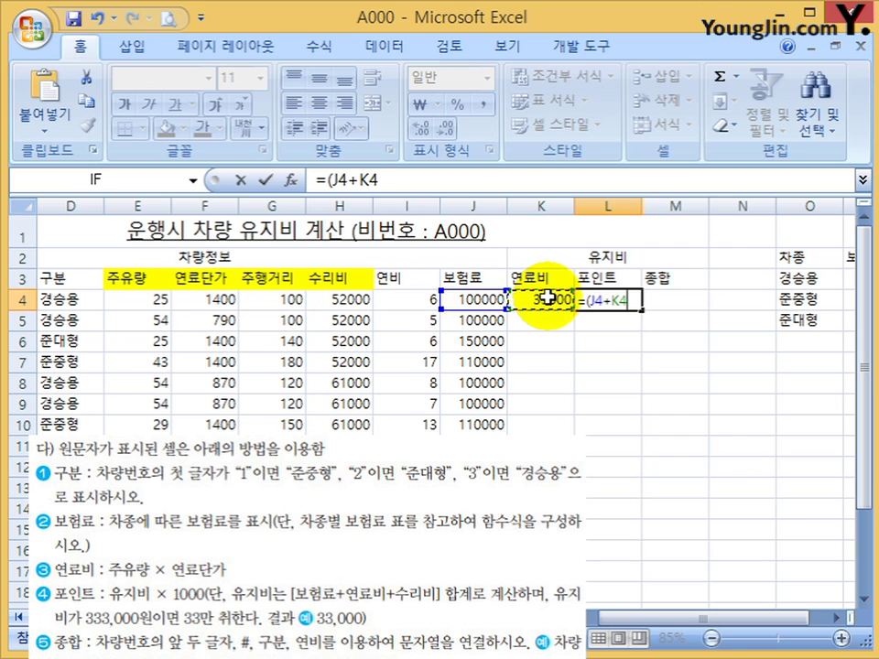
text(+)
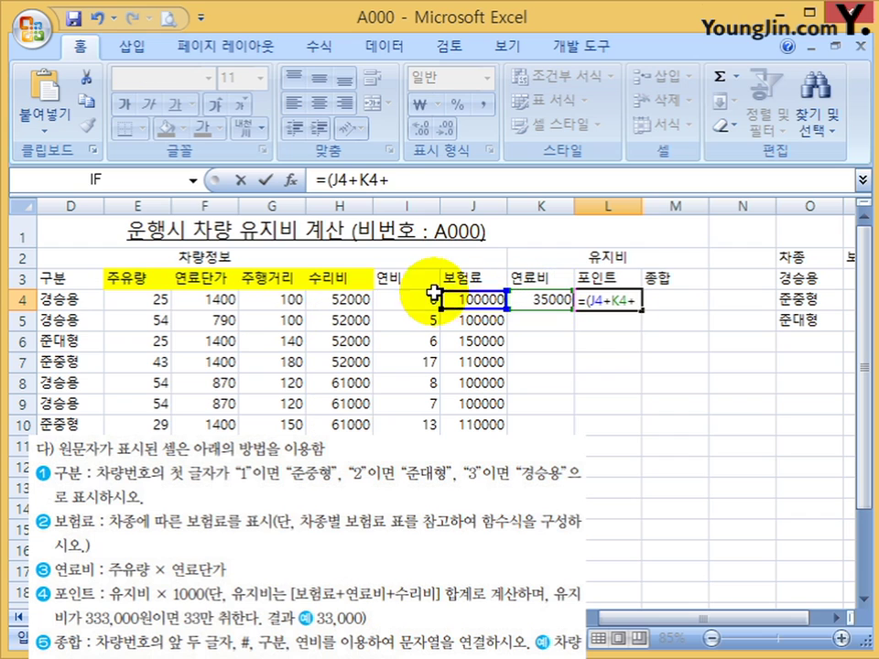
click(346, 298)
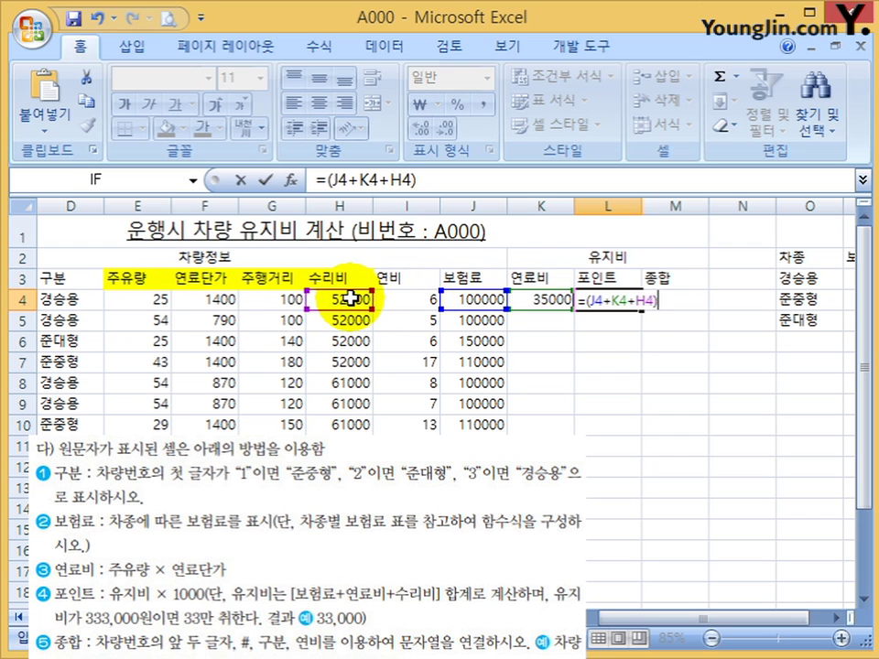
text())
key(Return)
key(Up)
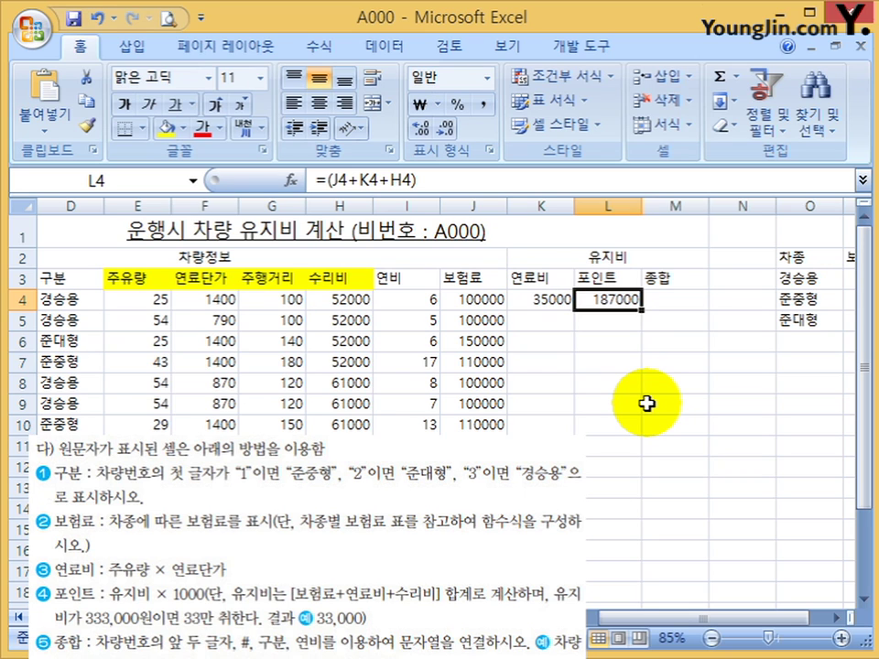
click(442, 179)
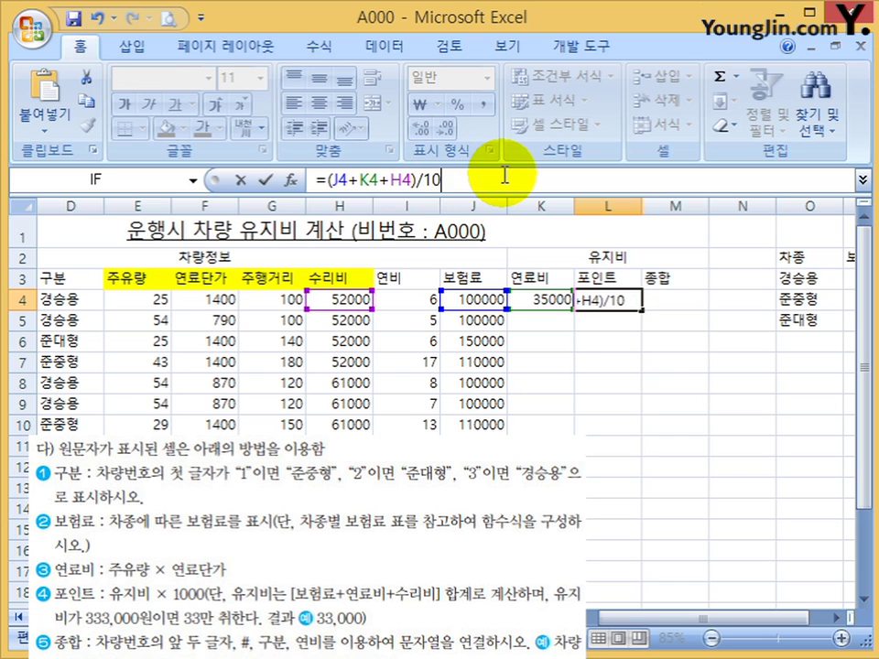
key(Return)
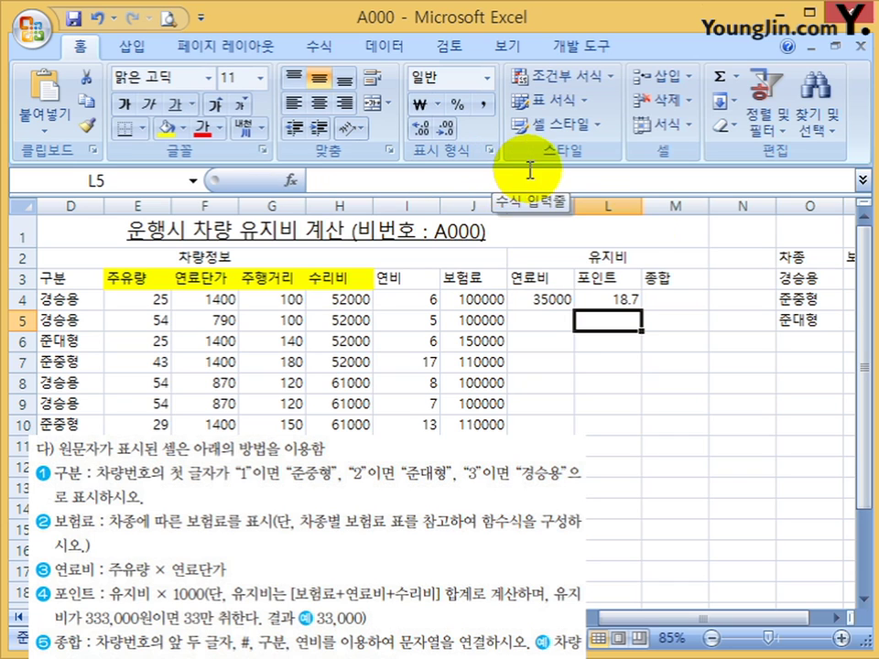
Insert the INT function in front of the bracketed sum in the 포인트 formula in L4.
click(628, 304)
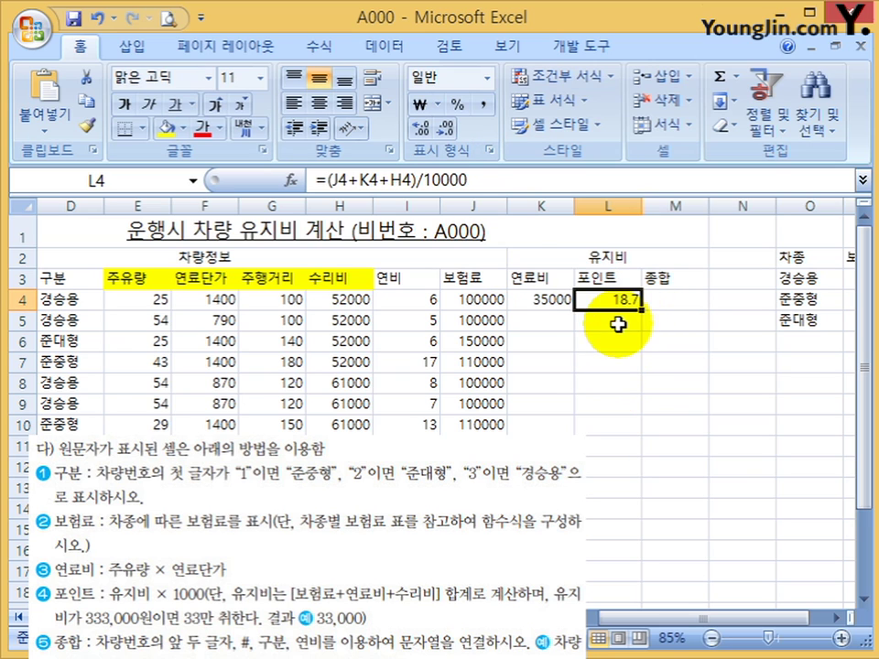
click(330, 180)
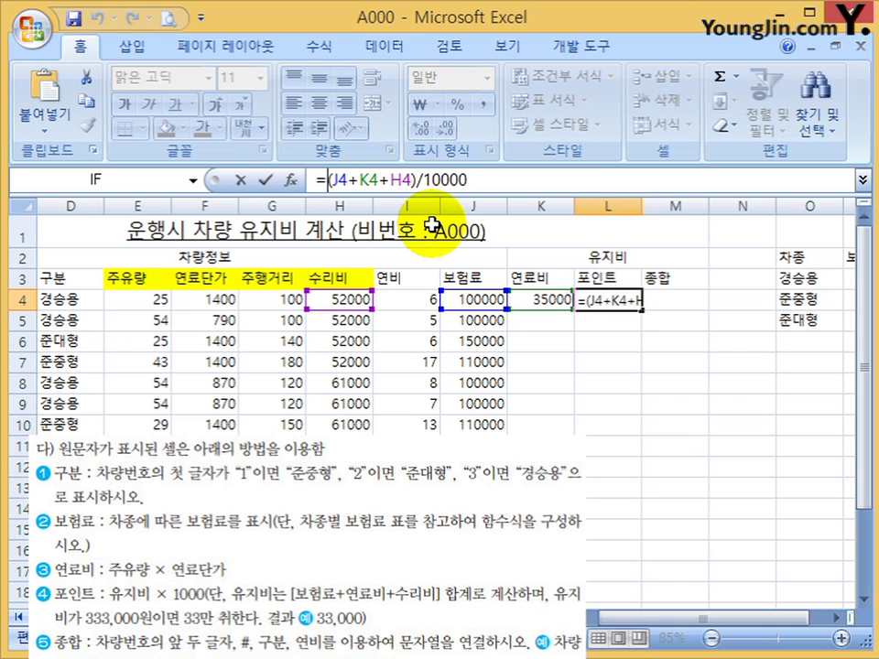
text(ㅕ)
key(BackSpace)
key(Hangul)
text(u)
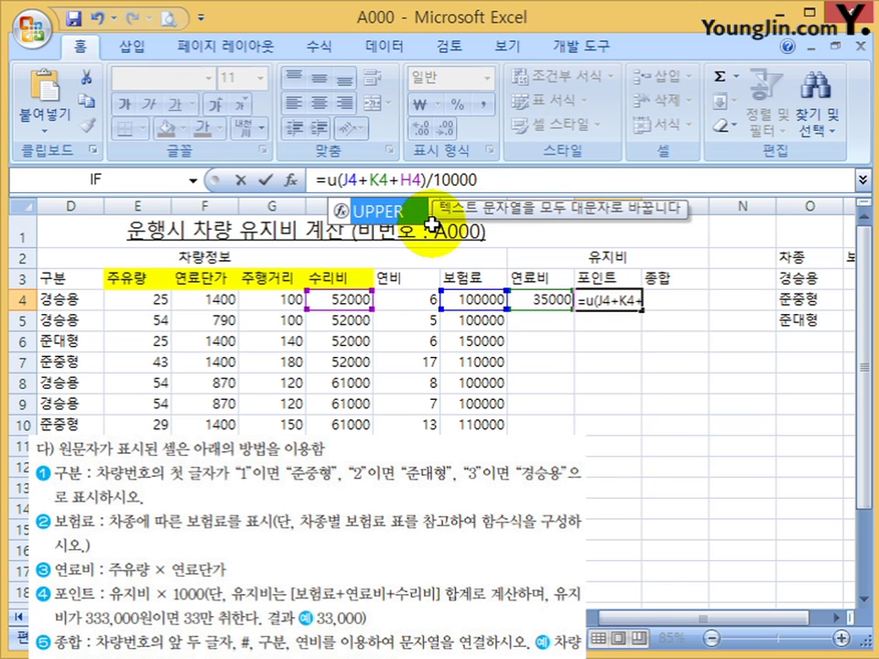
text(n)
key(BackSpace)
key(BackSpace)
text(int)
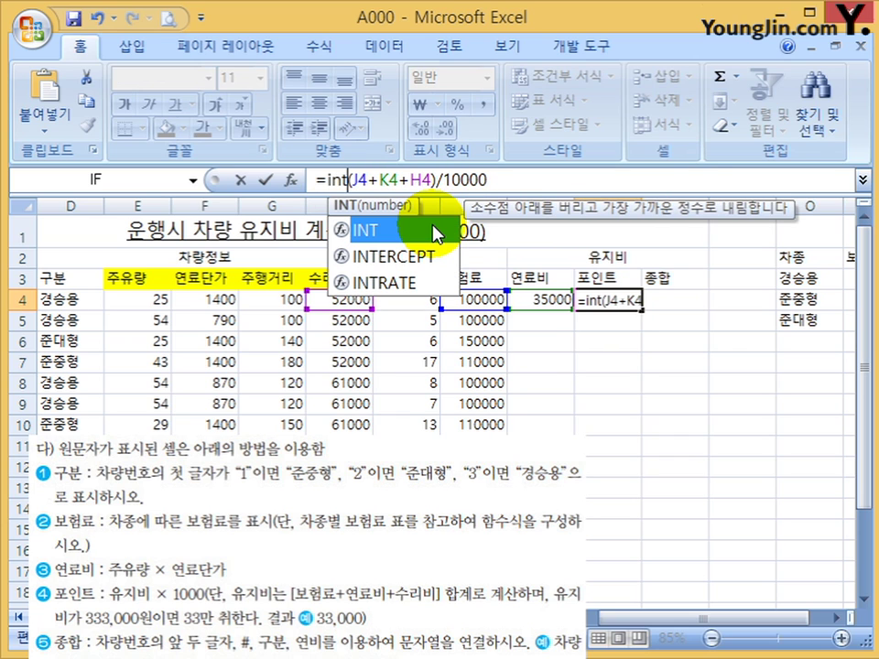
key(BackSpace)
key(BackSpace)
key(BackSpace)
text(INT)
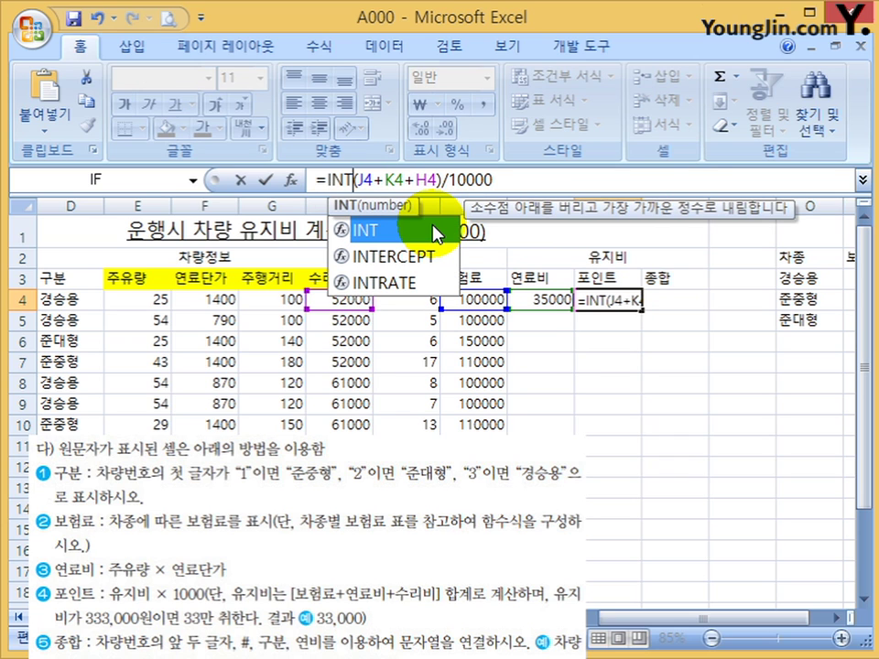
Try to enter the L4 formula as =INT(J4+K4+H4)/10000) and decline the proposed correction.
key(End)
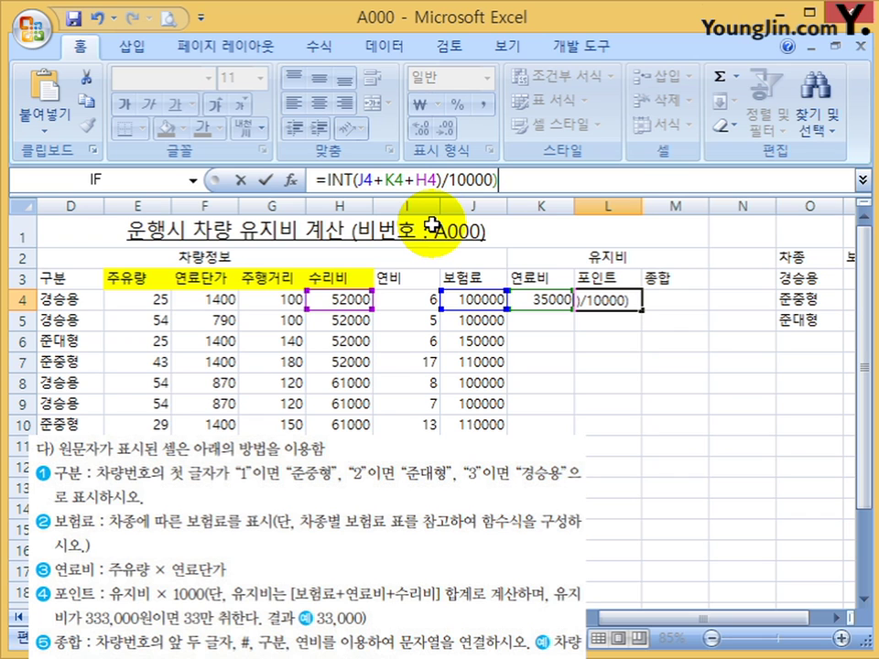
key(Return)
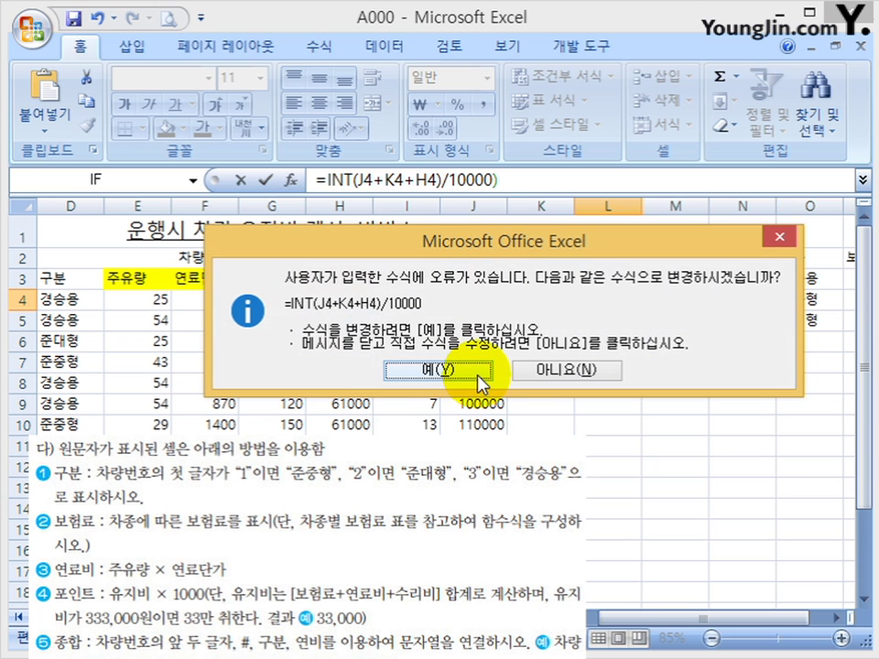
click(541, 371)
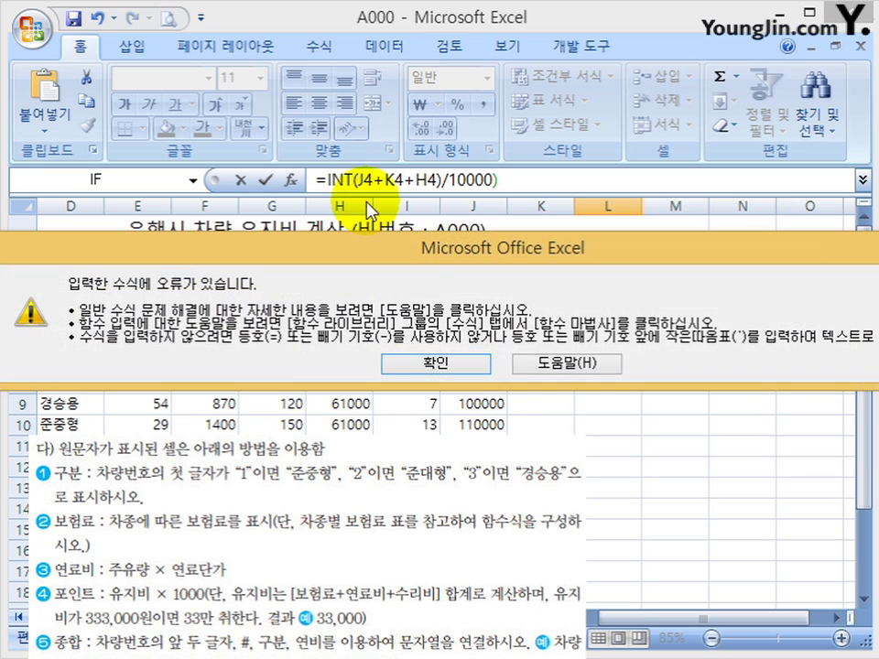
click(457, 363)
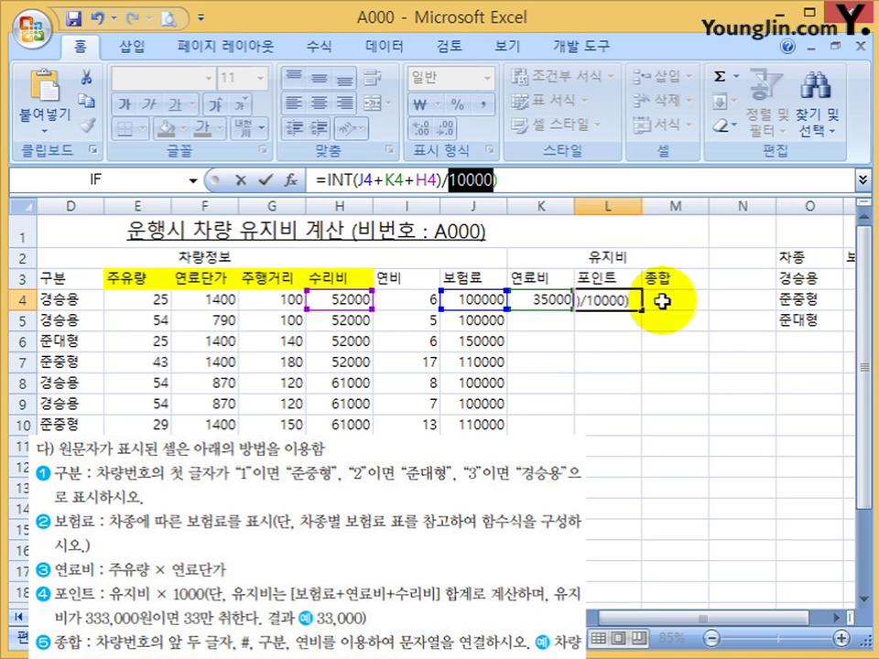
Add the missing opening bracket in L4 and enter the formula as =INT((J4+K4+H4)/10000).
click(366, 181)
text(()
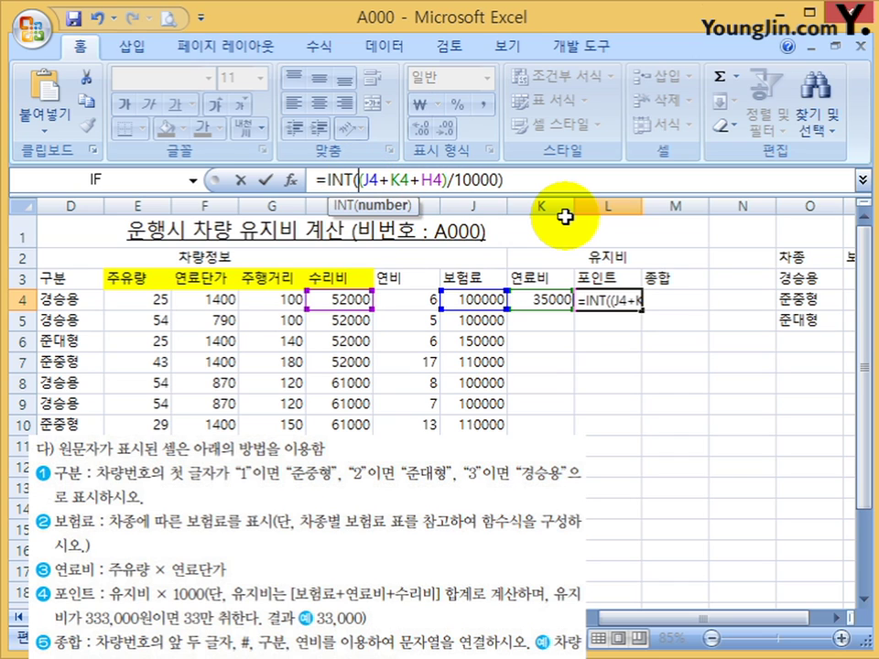
drag(359, 180, 501, 180)
click(503, 180)
text())
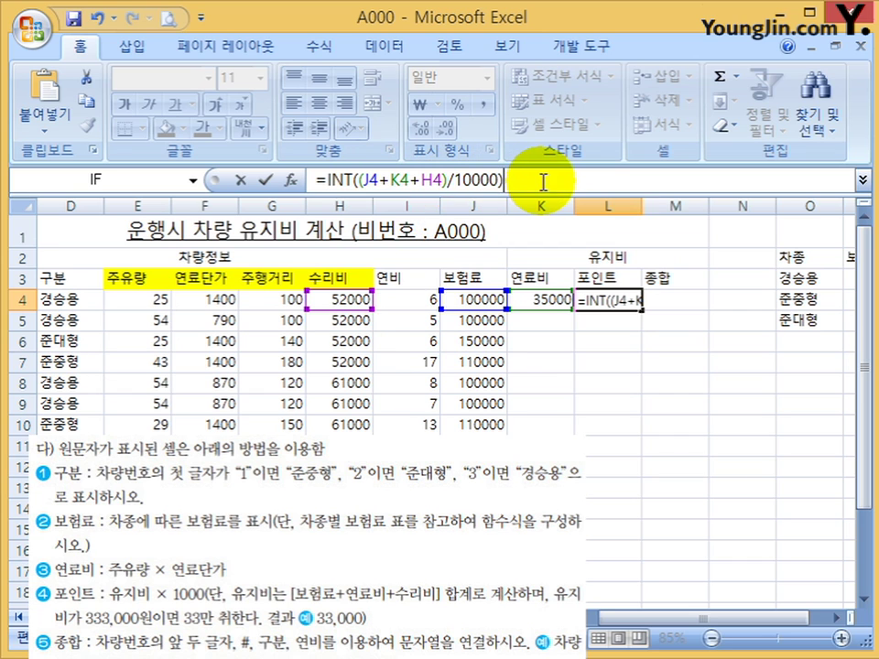
key(Return)
click(617, 299)
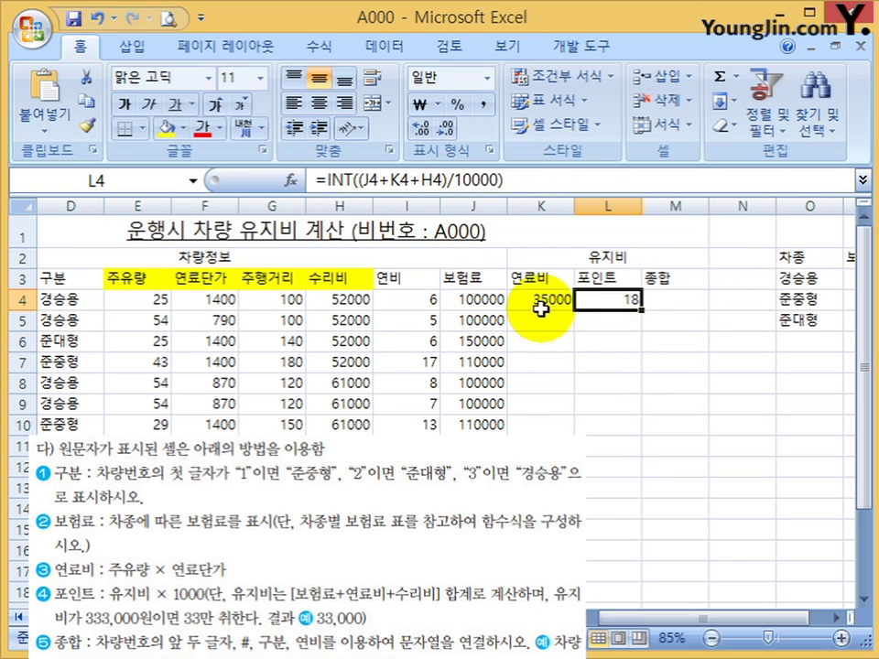
Fill the 연료비 formula in K4 and the 포인트 formula in L4 down their columns through all data rows.
click(540, 302)
double_click(573, 309)
click(621, 305)
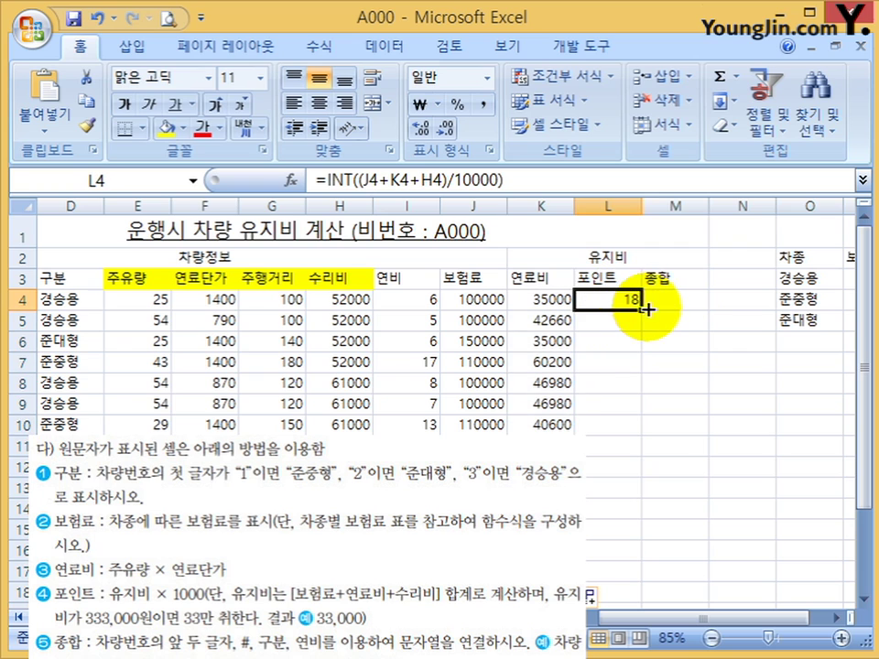
double_click(641, 310)
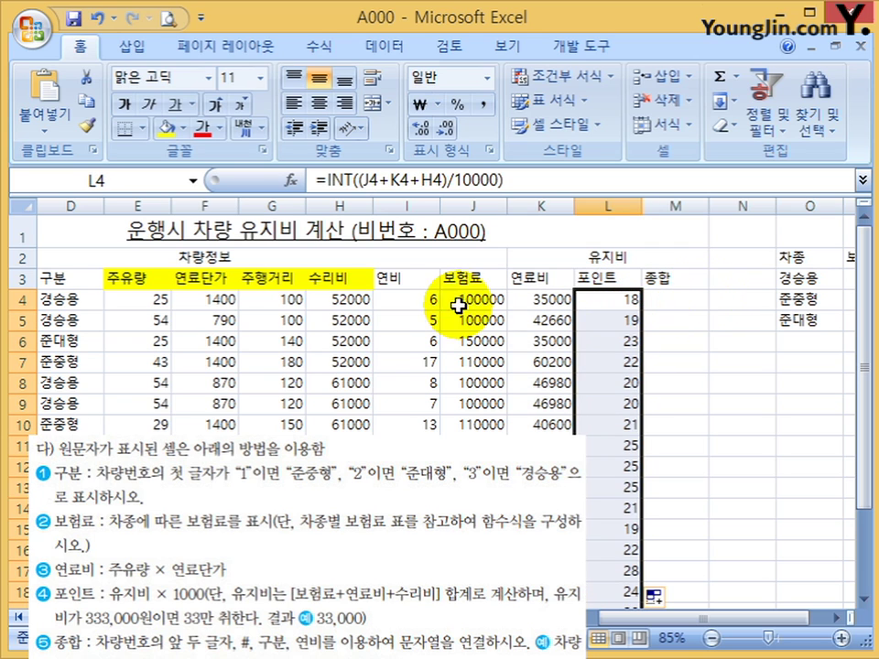
Start a CONCATENATE formula in M4 under 종합 and open its function arguments beside the data.
click(60, 301)
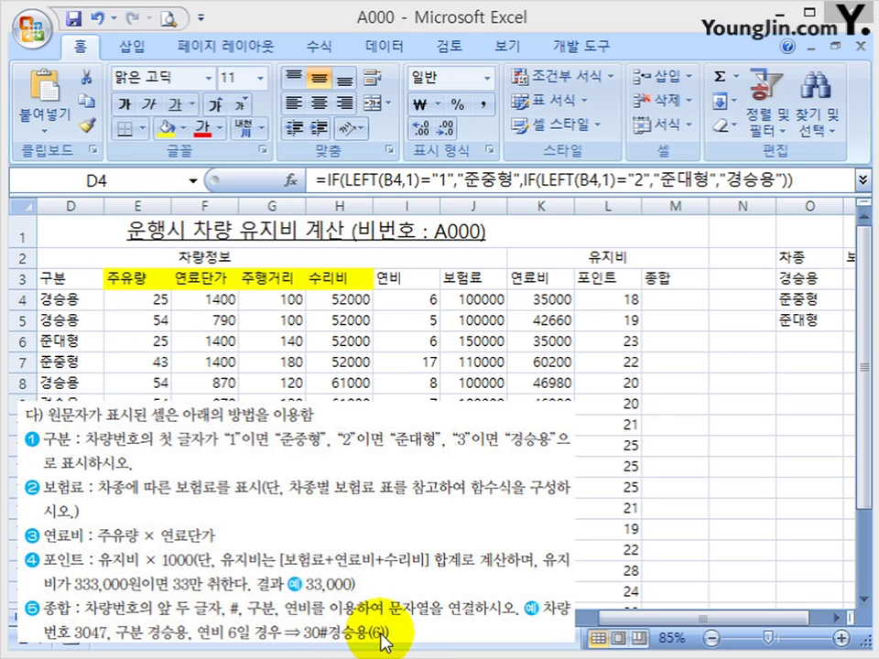
click(668, 279)
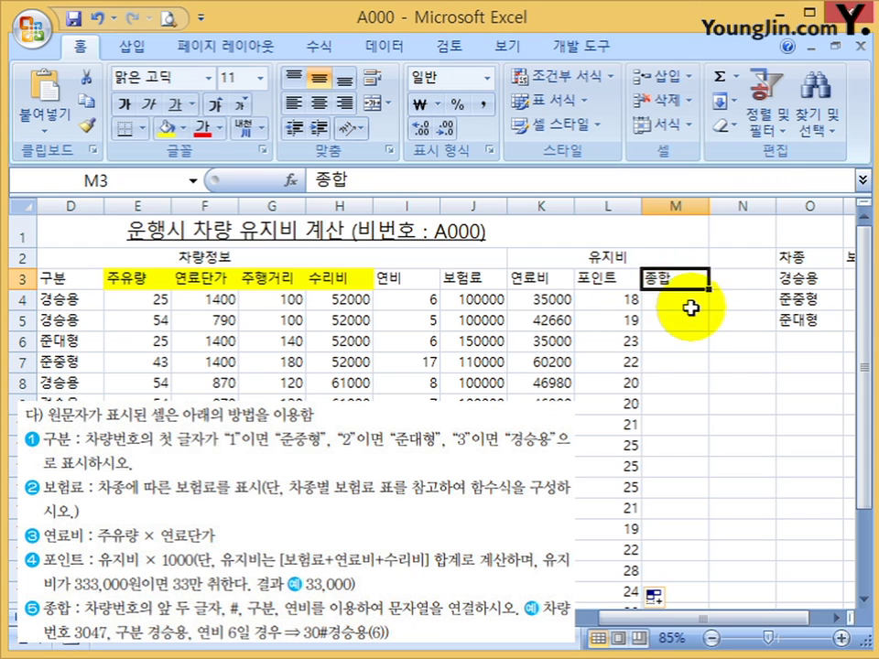
click(691, 307)
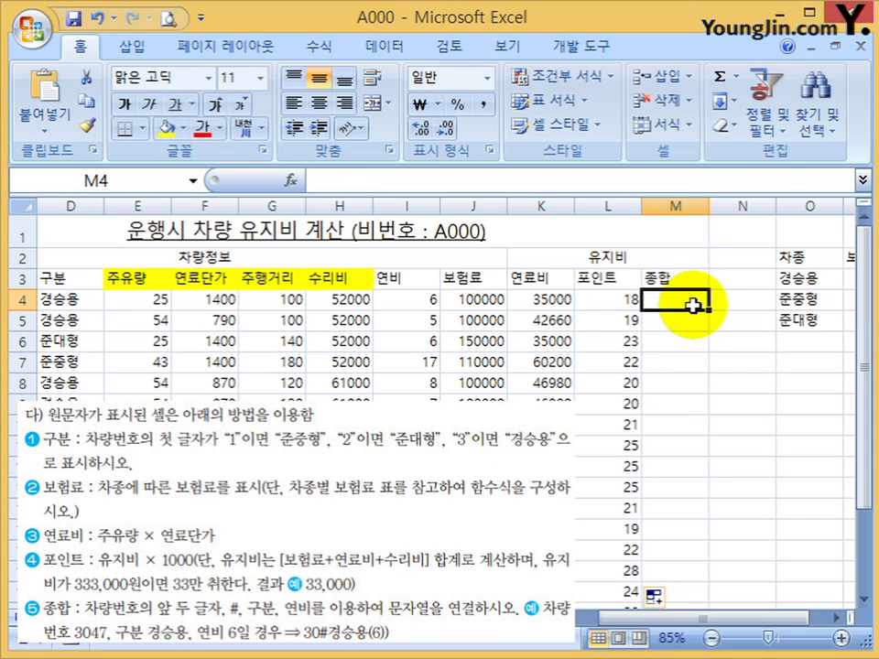
text(=con)
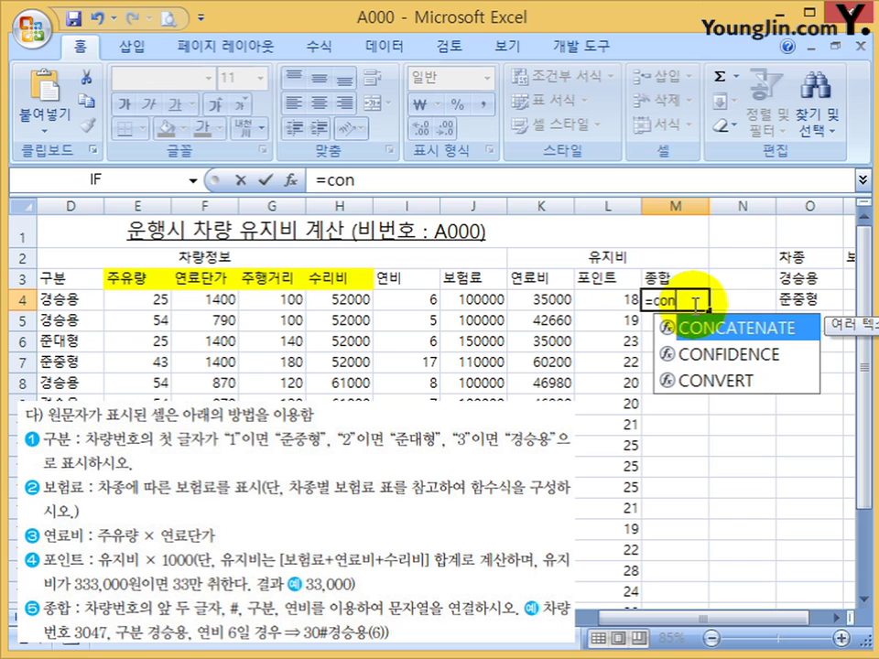
key(Tab)
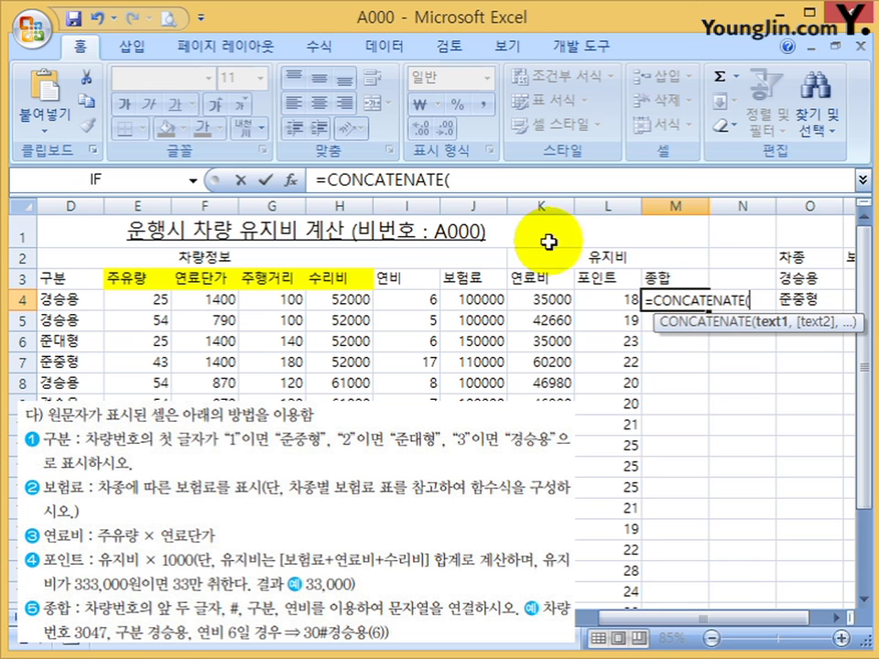
click(291, 180)
drag(287, 55, 801, 151)
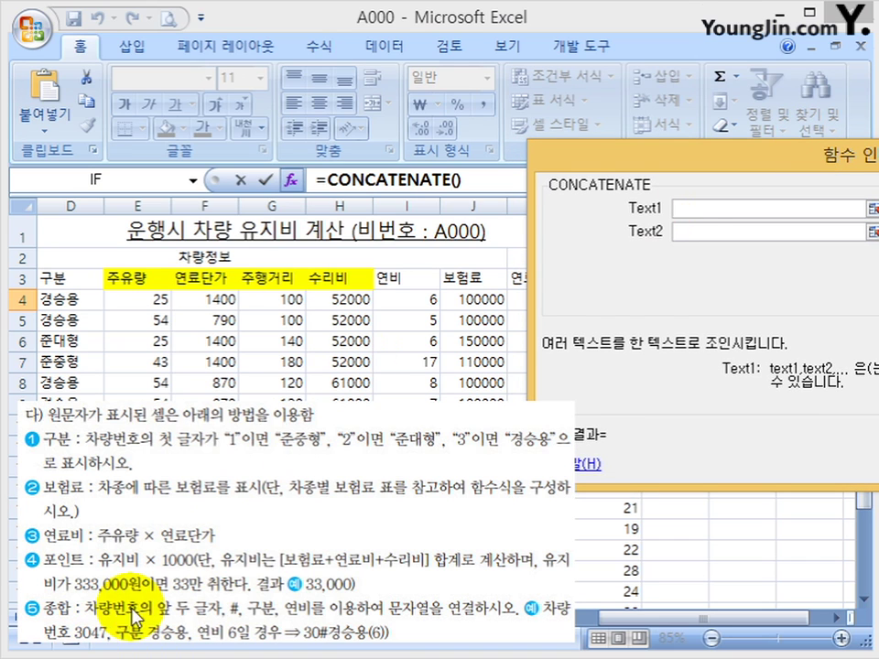
Set Text1 of CONCATENATE to left(B4,2) to take the first two characters of the 차량번호.
click(692, 209)
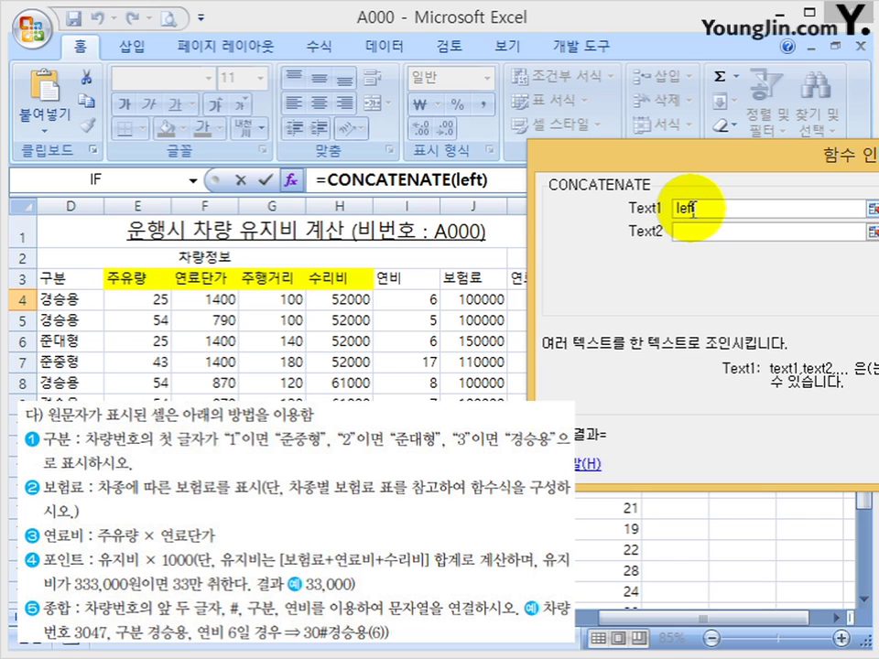
drag(730, 622, 661, 622)
click(147, 291)
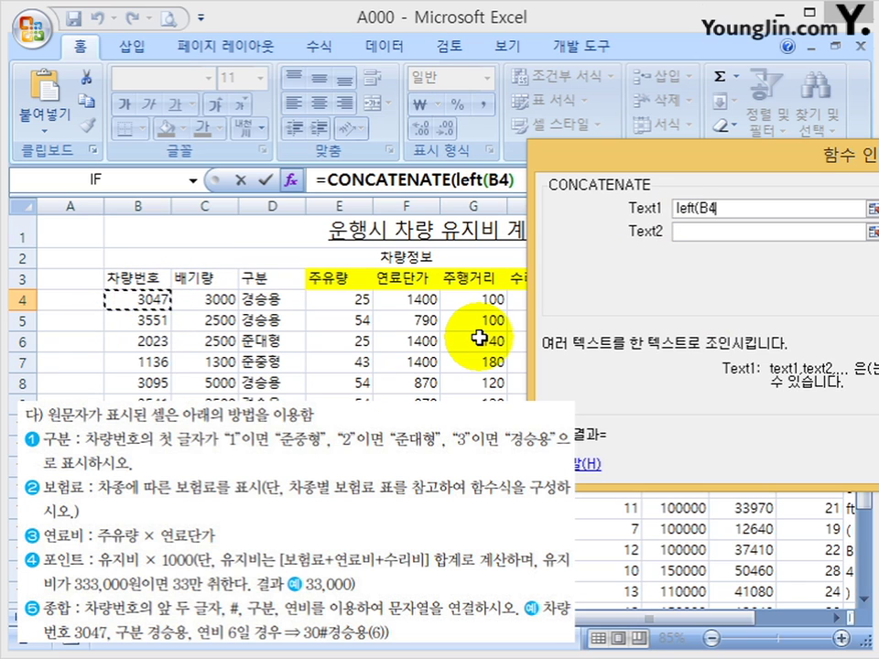
text(,2)
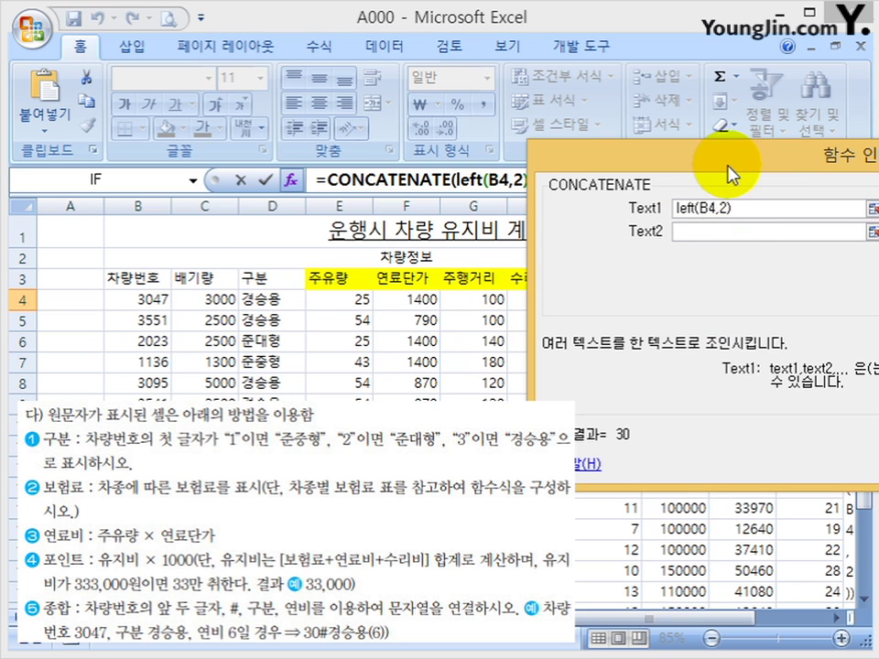
drag(729, 156, 567, 142)
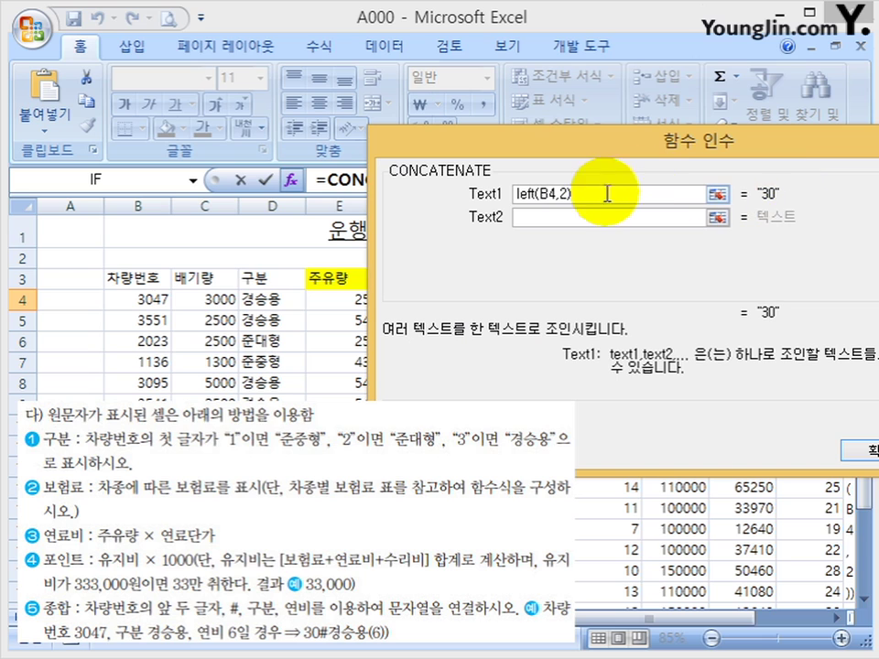
Set Text2 to "#" and Text3 to the 구분 cell D4.
click(630, 218)
text(#)
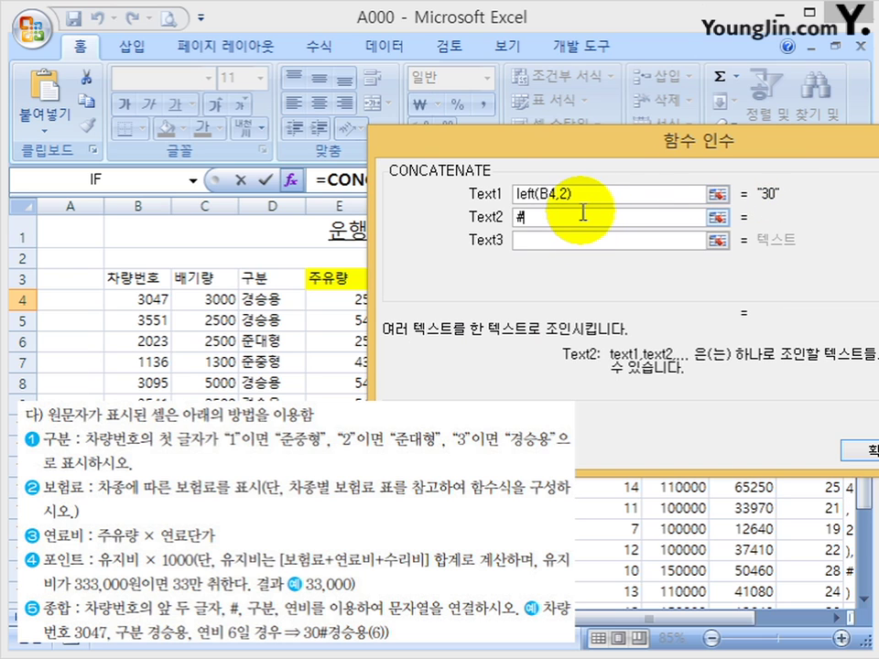
click(544, 238)
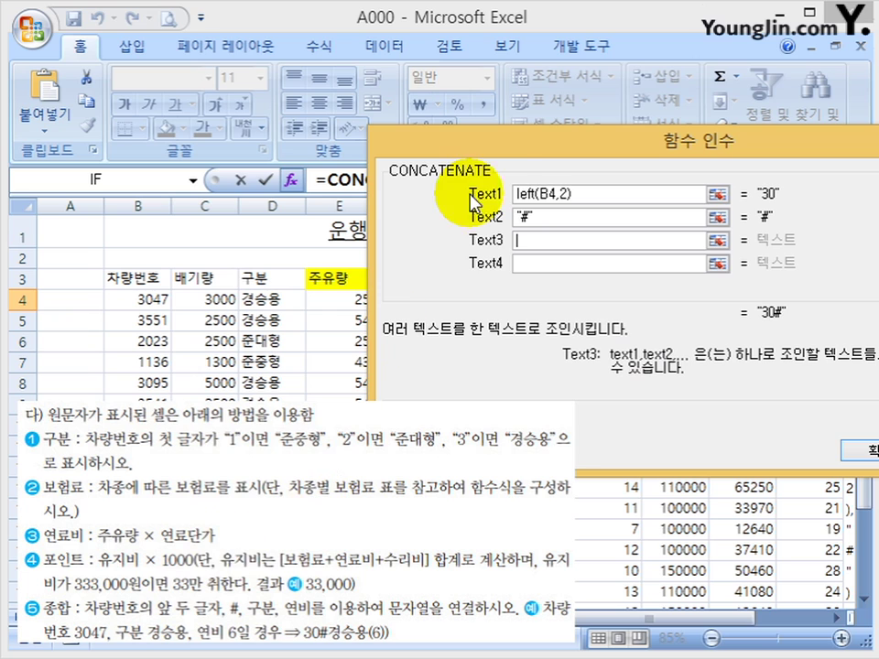
click(266, 298)
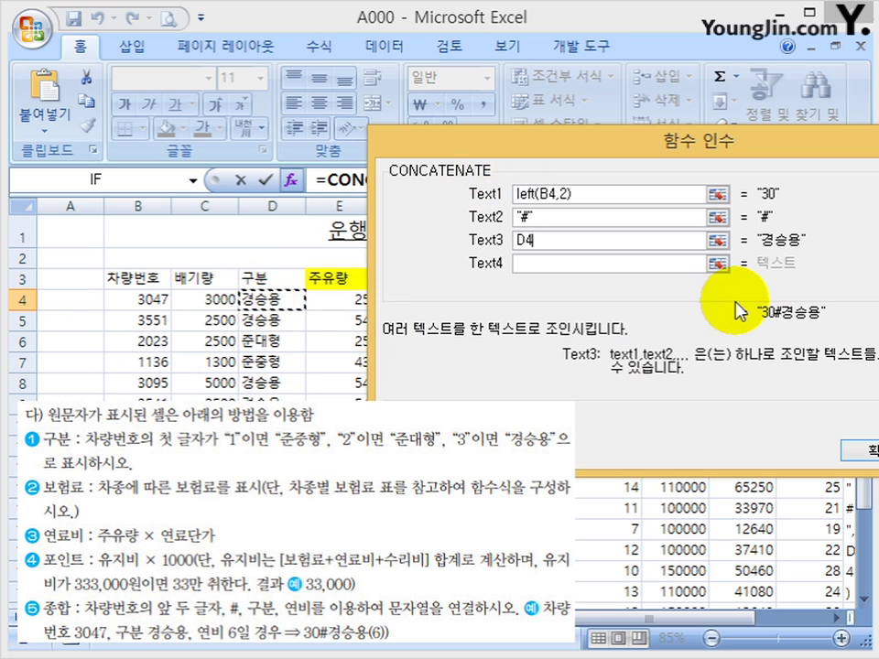
key(Tab)
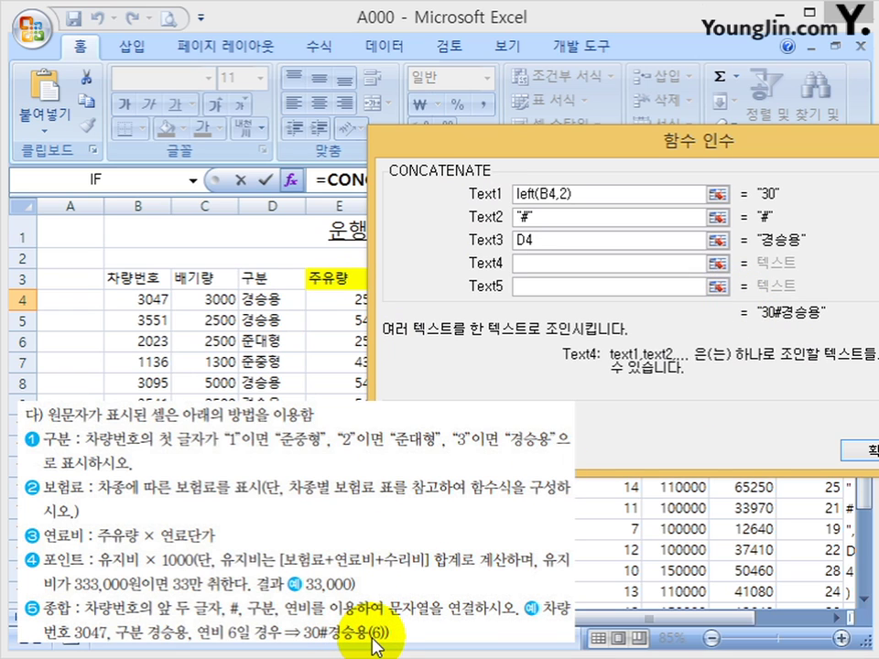
Set Text4 to an opening parenthesis "(" and Text5 to the 연비 cell I4.
text(()
key(Tab)
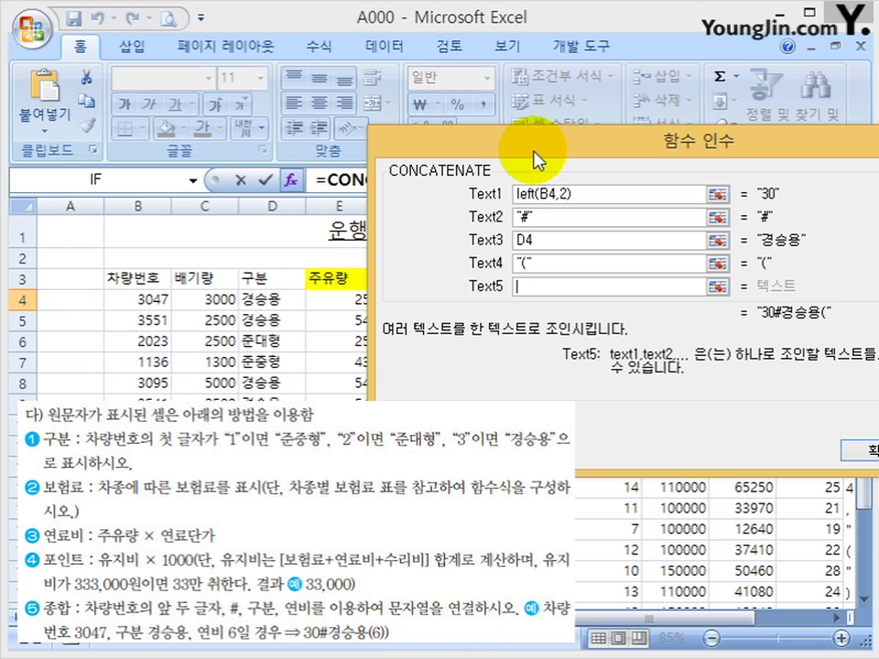
drag(549, 152, 693, 153)
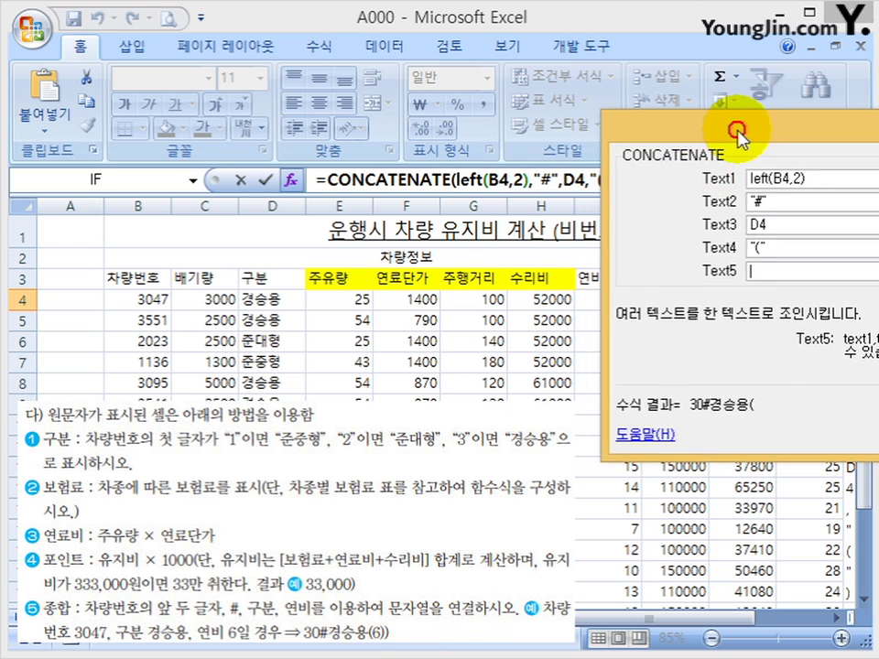
drag(629, 133, 667, 128)
click(608, 298)
drag(797, 139, 423, 162)
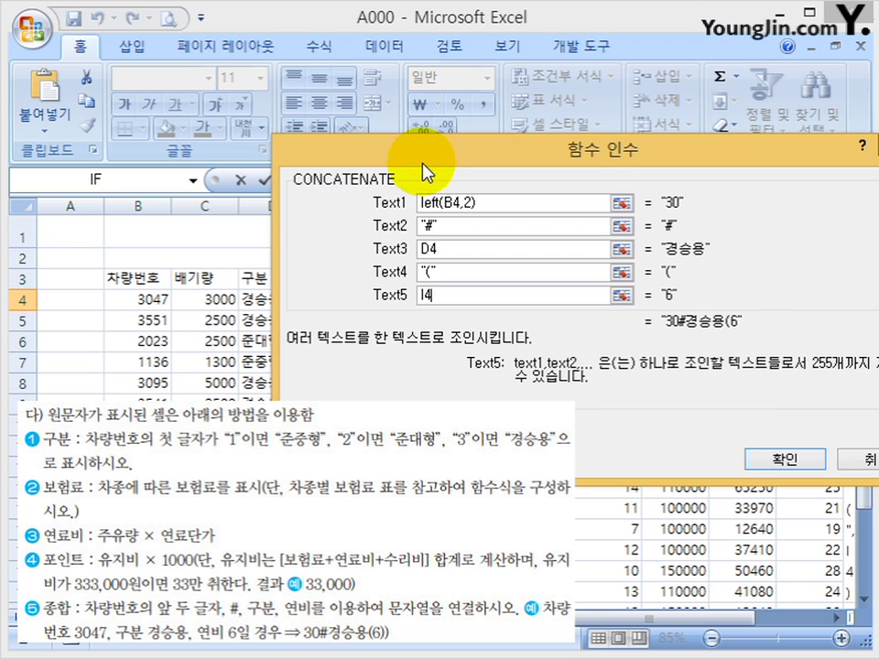
Set Text6 to a closing parenthesis ")" and confirm the CONCATENATE formula in M4.
key(Tab)
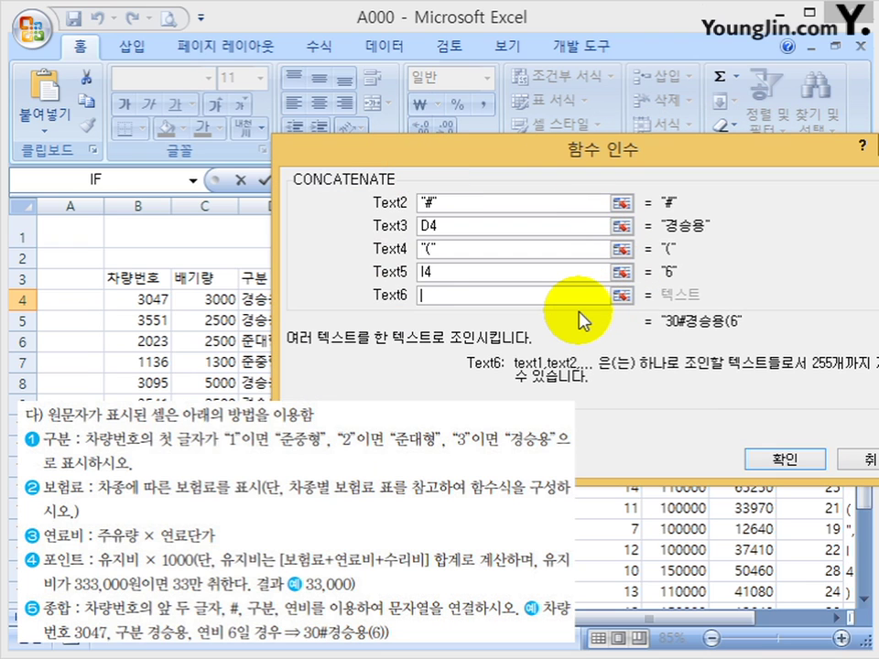
text())
key(Tab)
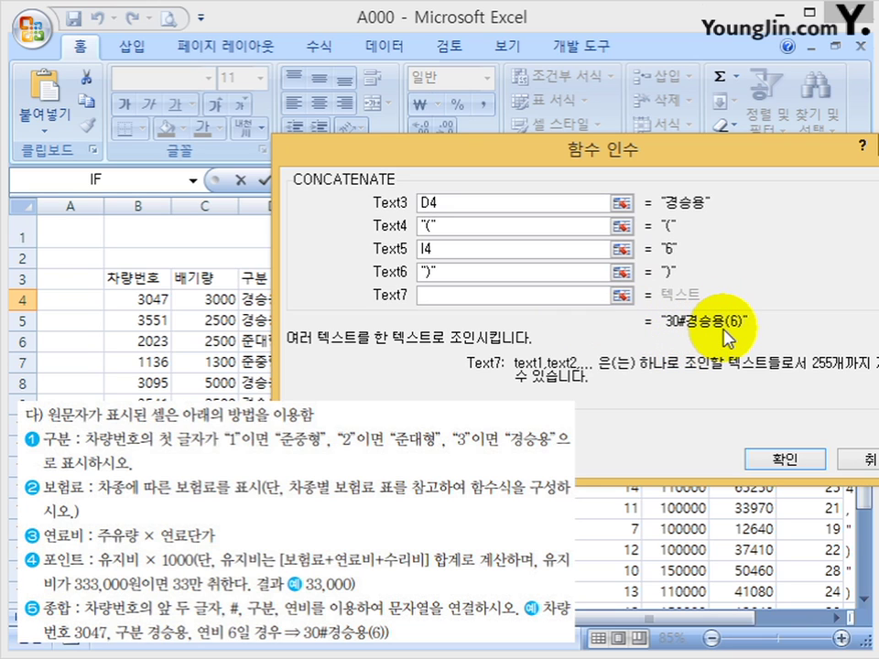
click(784, 458)
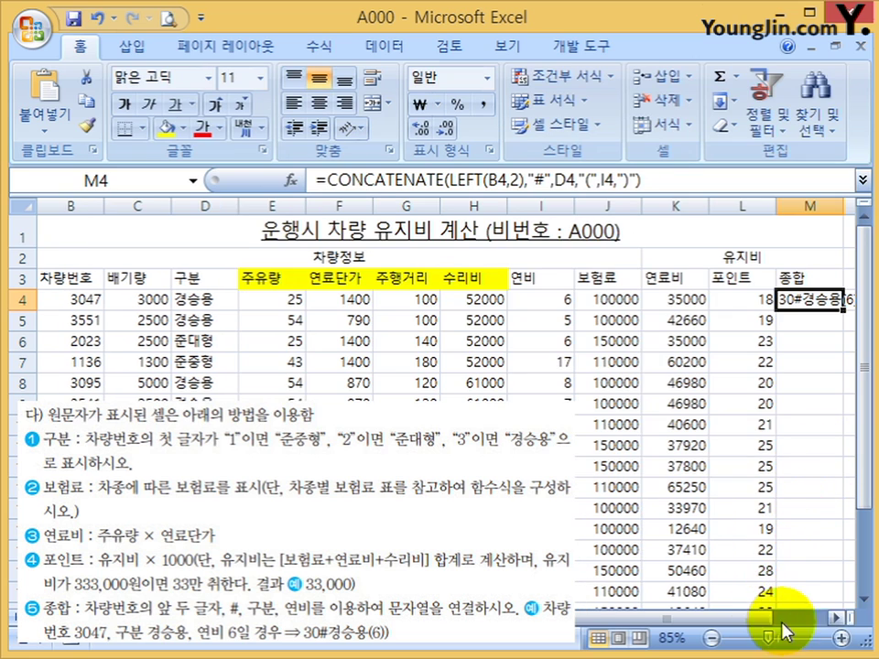
Fill the CONCATENATE formula in M4 down the 종합 column through all data rows.
click(836, 617)
click(836, 617)
double_click(711, 312)
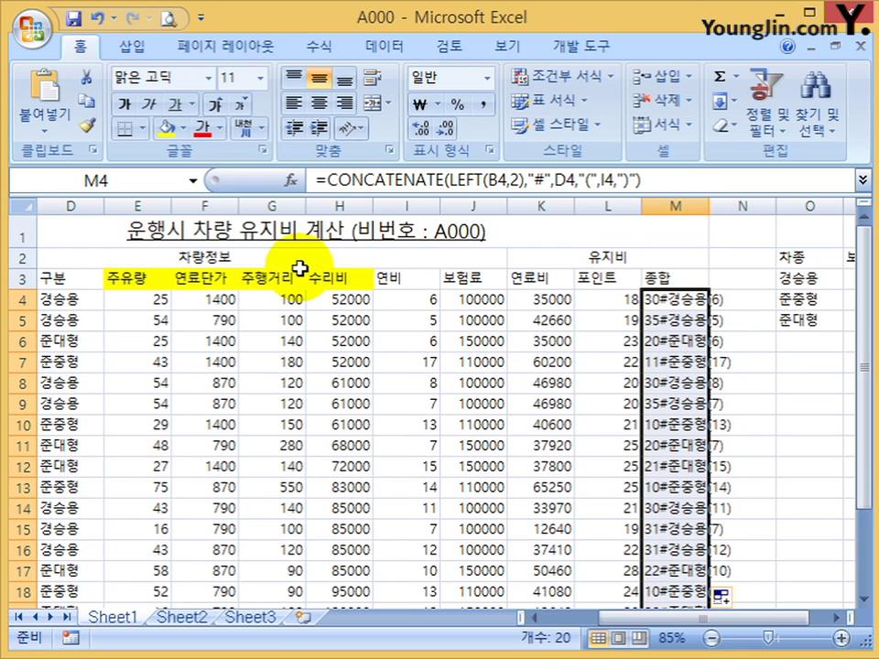
Apply all borders to the table range B2:M23.
drag(705, 618, 628, 623)
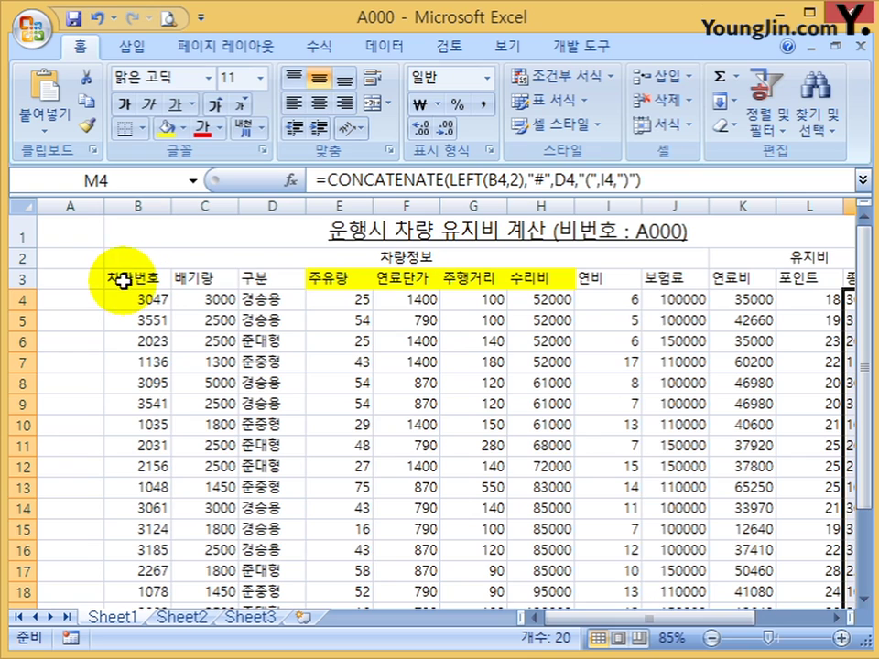
drag(124, 261, 707, 568)
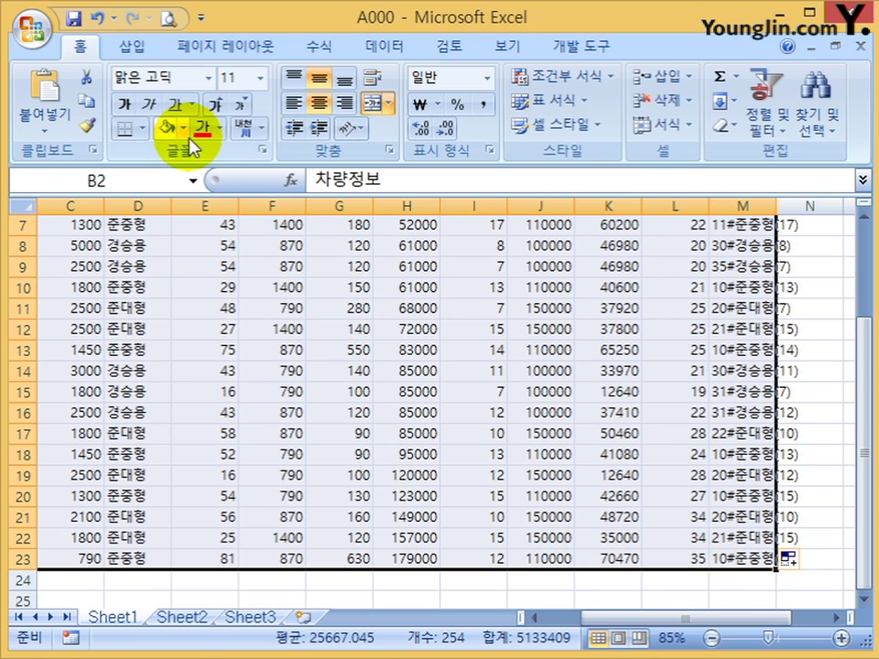
click(141, 129)
click(127, 310)
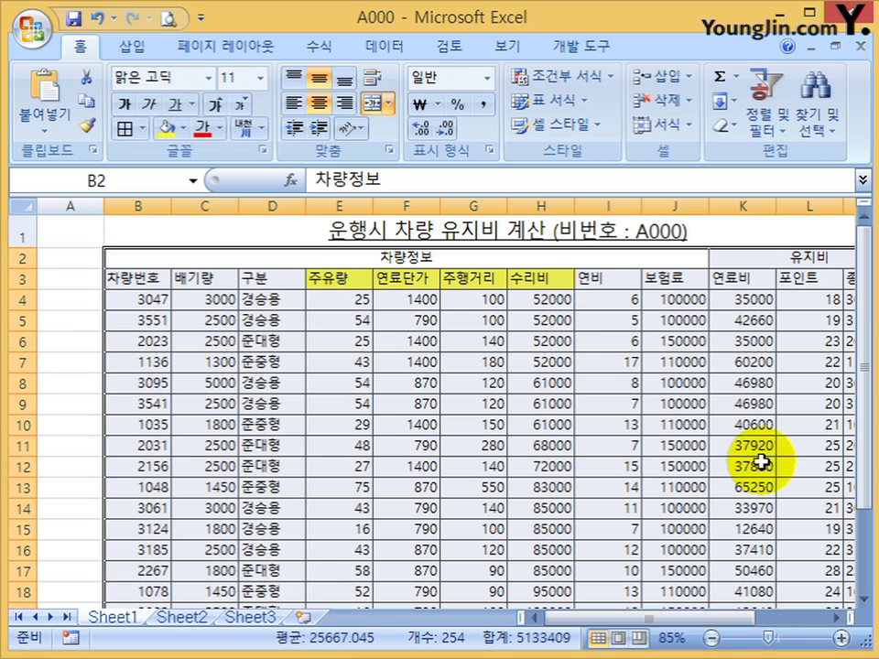
click(524, 387)
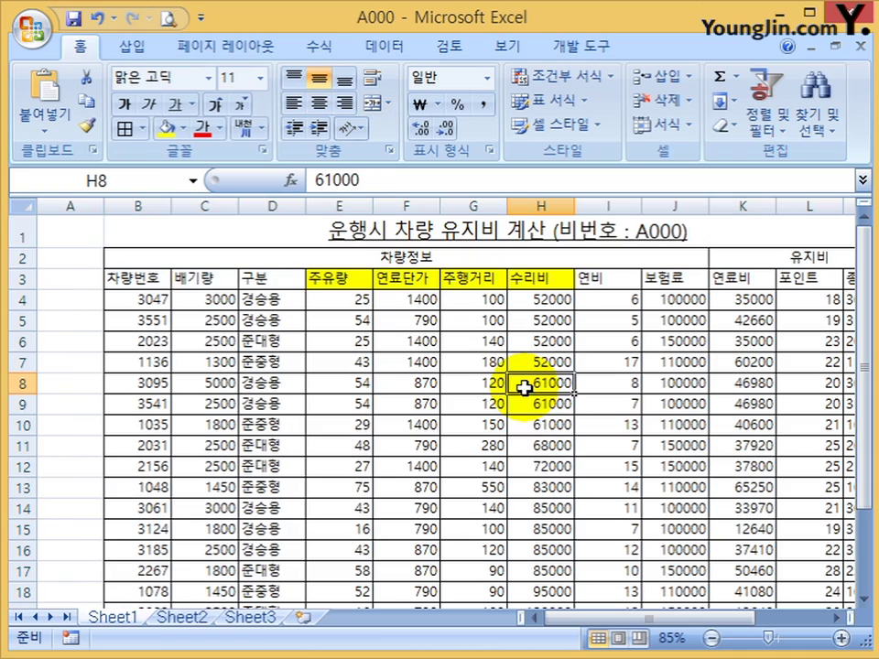
Insert an empty row above the 차량정보 header row and hide the new row 2.
scroll(791, 514, down, 4)
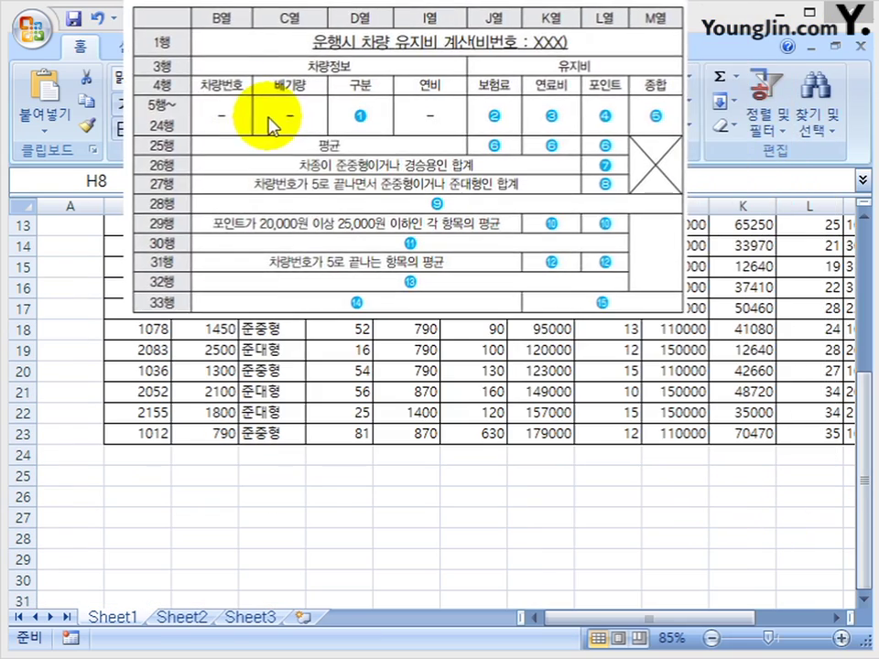
scroll(111, 414, down, 1)
click(112, 396)
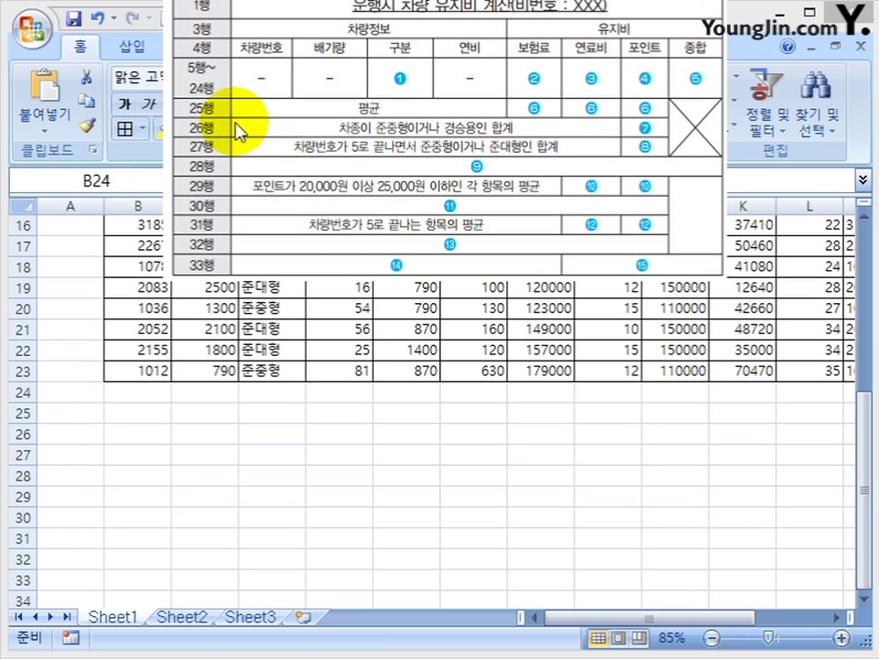
click(134, 390)
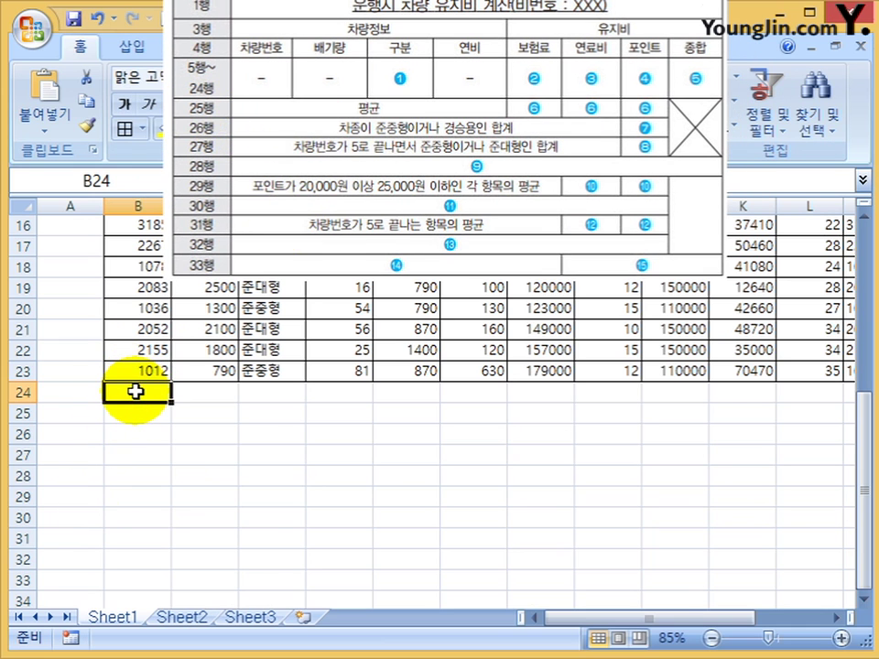
scroll(128, 412, up, 5)
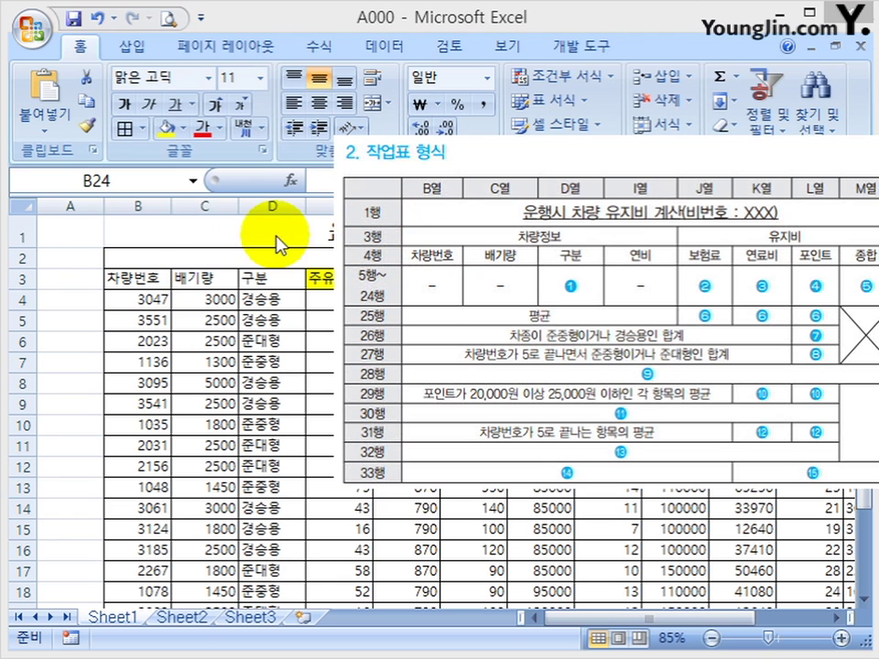
right_click(23, 259)
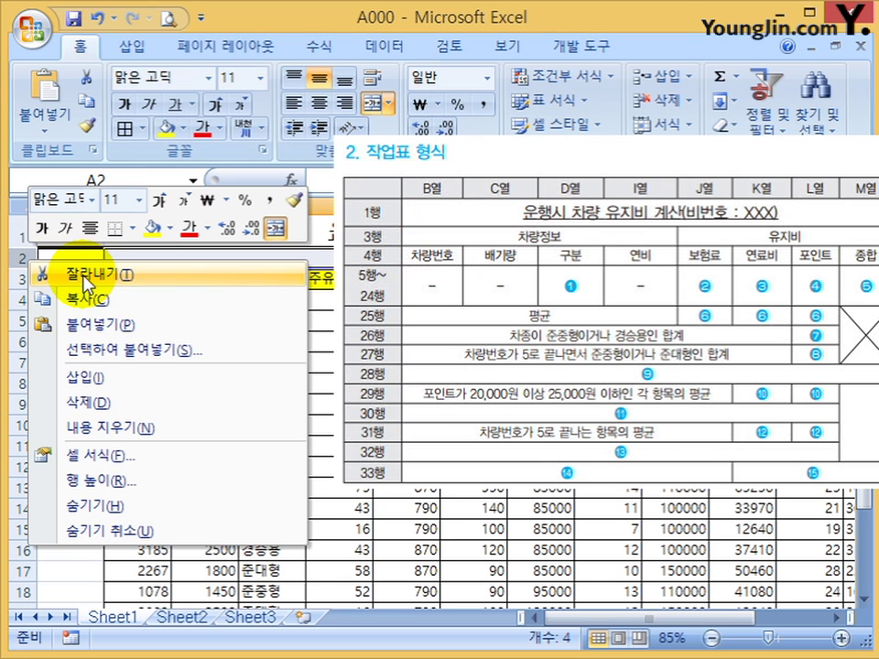
click(113, 377)
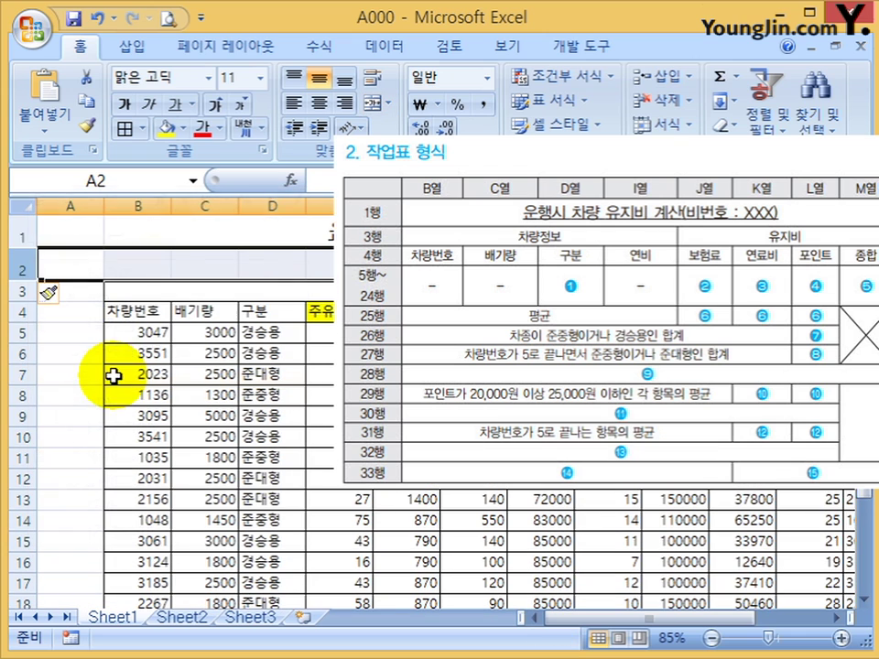
right_click(18, 265)
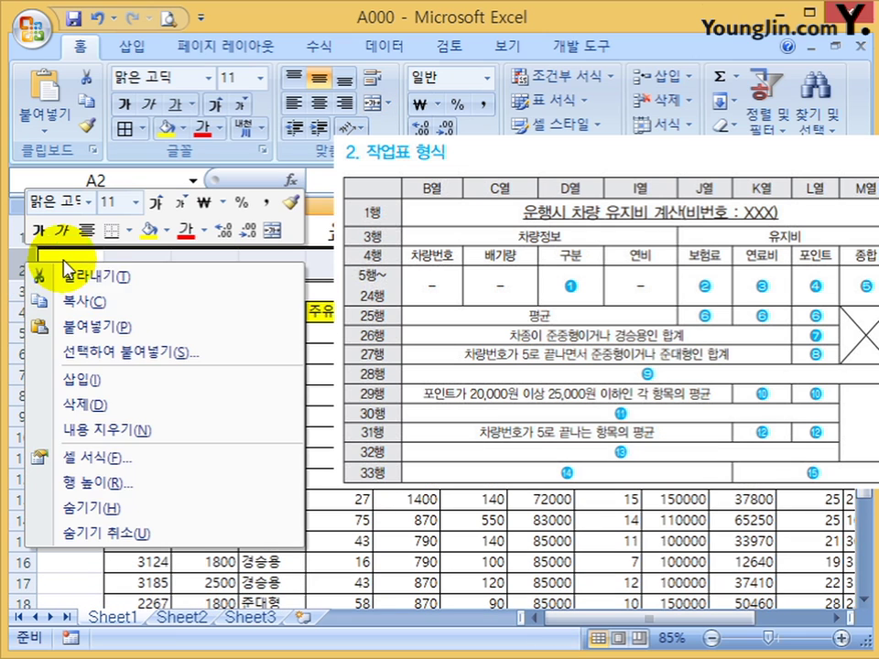
click(95, 506)
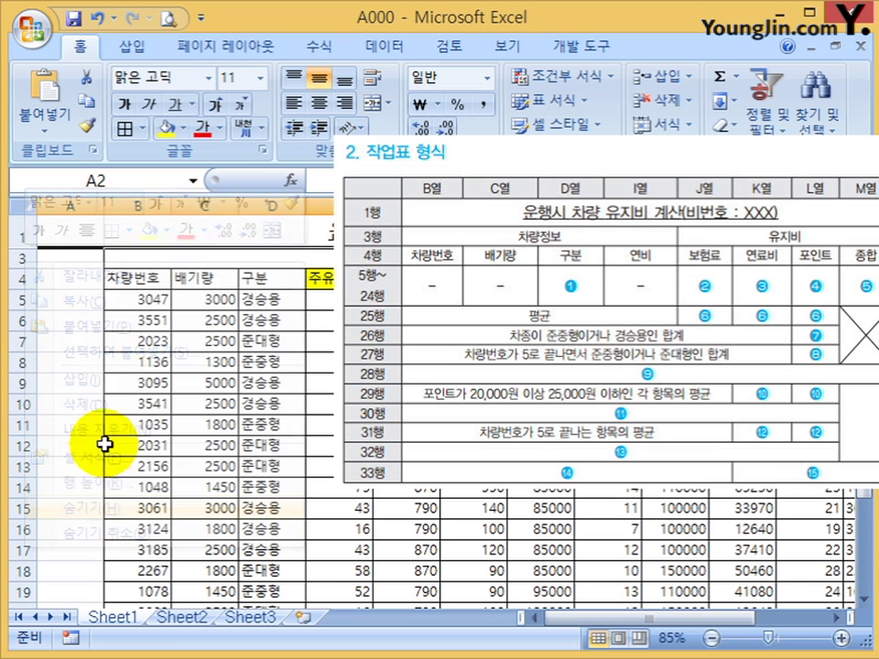
click(184, 300)
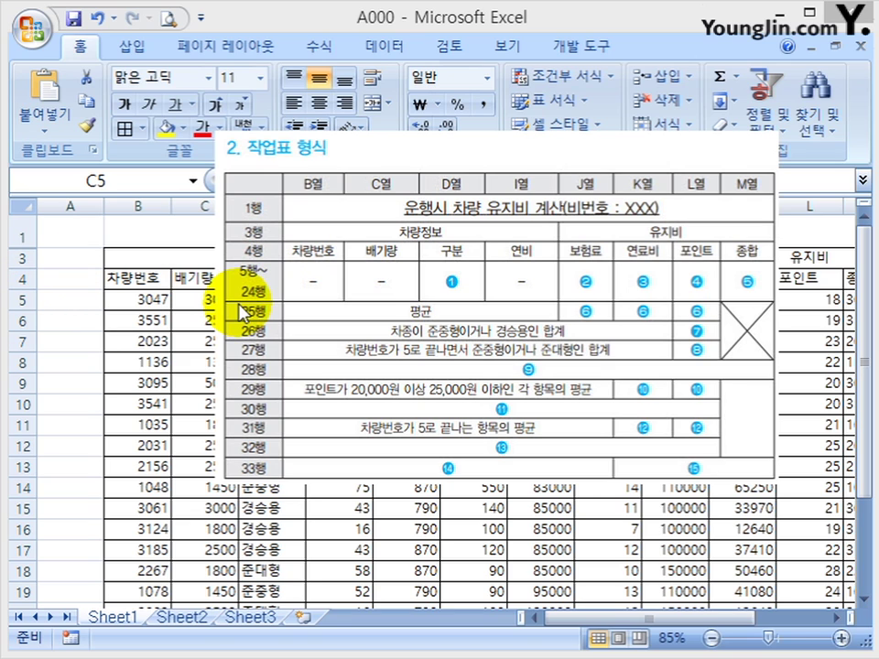
Enter the label "평균" in B25, directly below the last data row.
scroll(151, 491, down, 4)
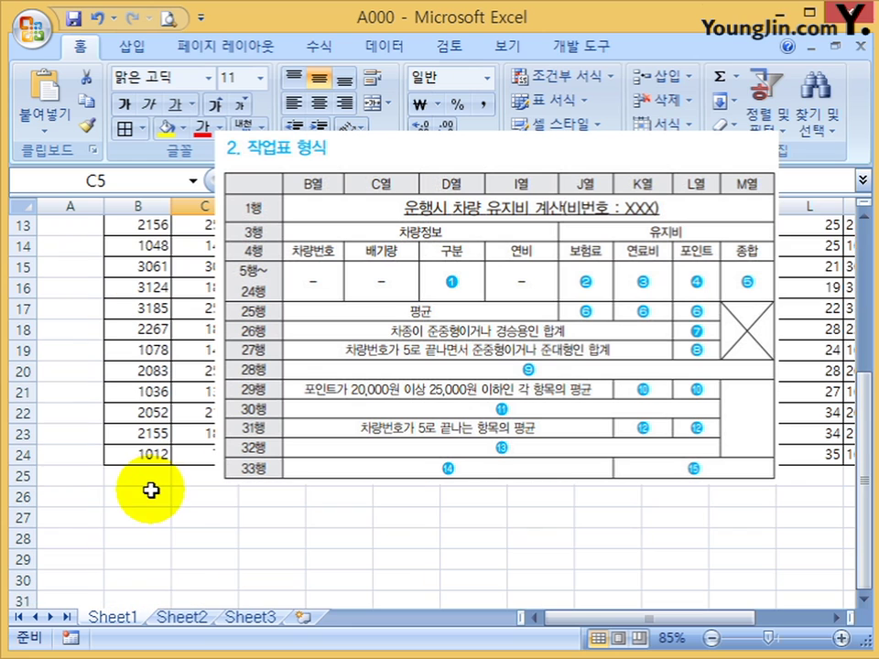
click(142, 475)
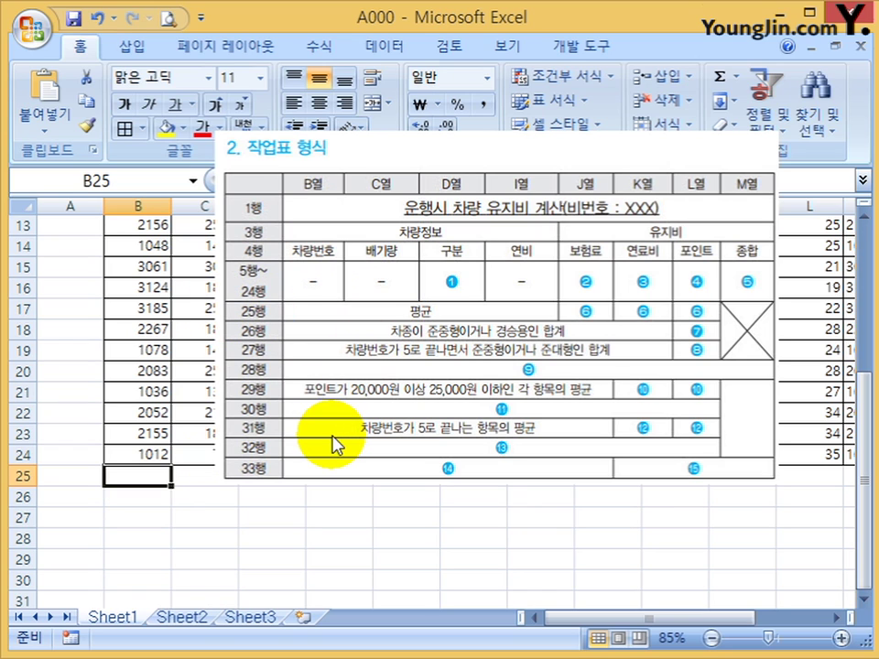
text(vudr)
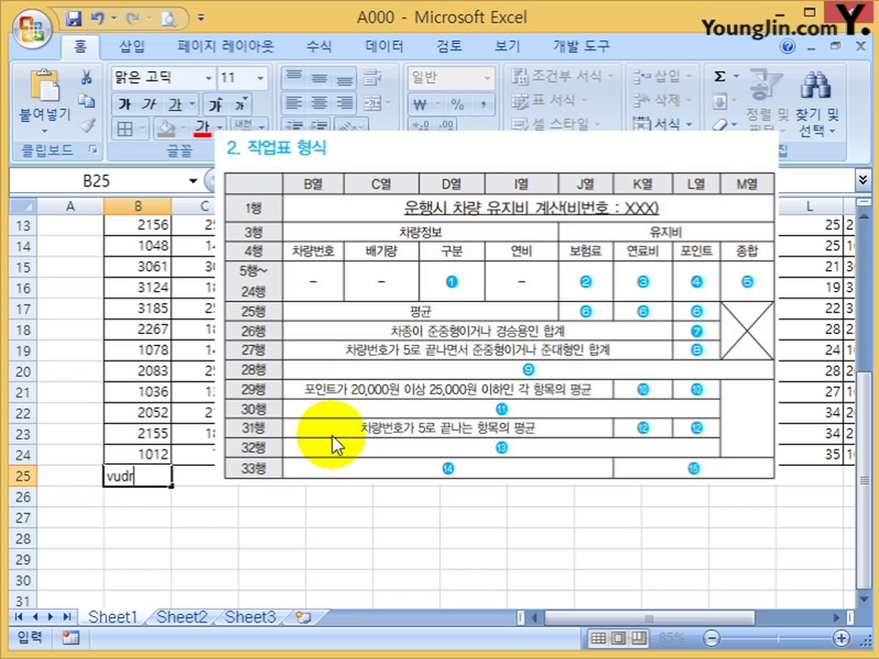
text(bs)
key(Return)
Enter "차종이 준중형이거나 경승용인 합계" in B26 and "차량번호가 5로 끝나면서 준중형이거나 준대형인 합계" in B27.
text(차종이 준중형이거나 경승용인 합계)
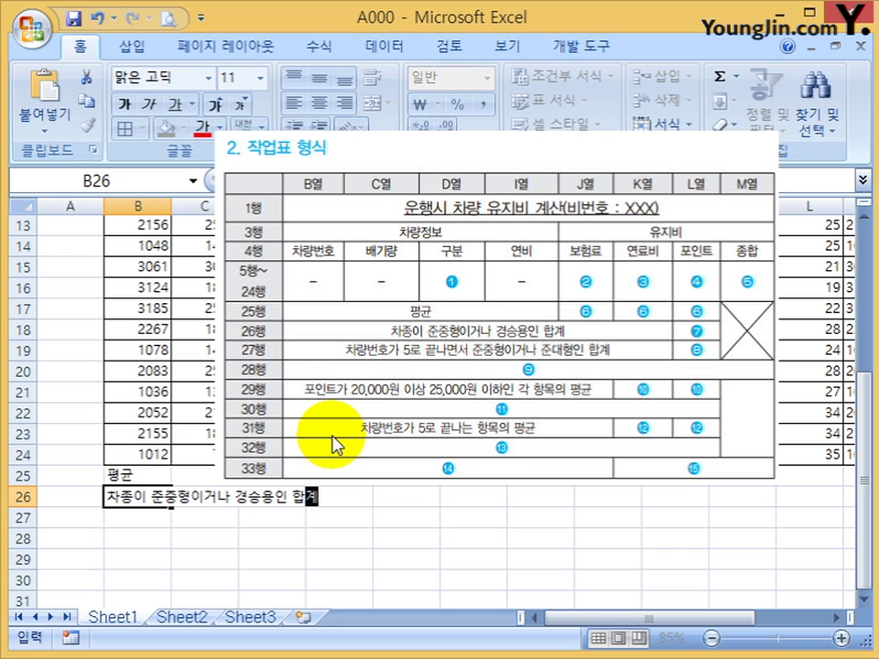
key(Return)
text(창)
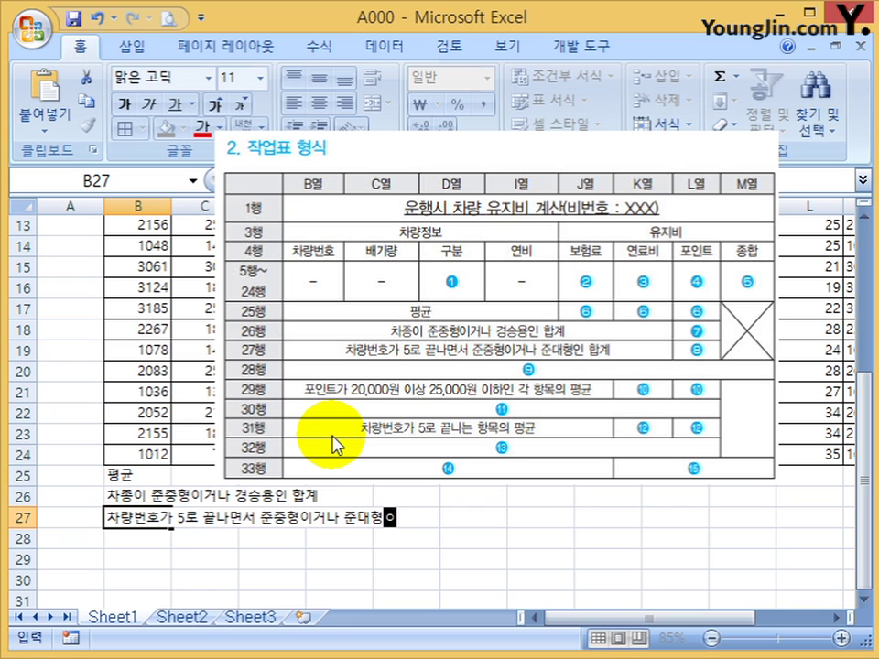
text(ㅖ)
key(Return)
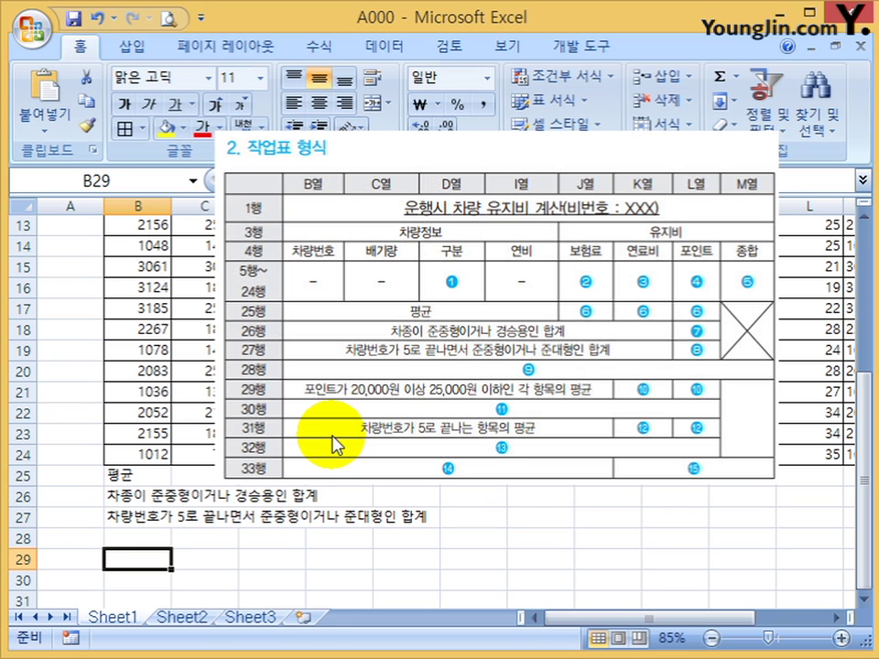
Enter the label "포인트가 20,000원 이상 25,000원 이하인 각 항목의 평균" in B29.
text(ㅍㅗㅇㅣㄴ)
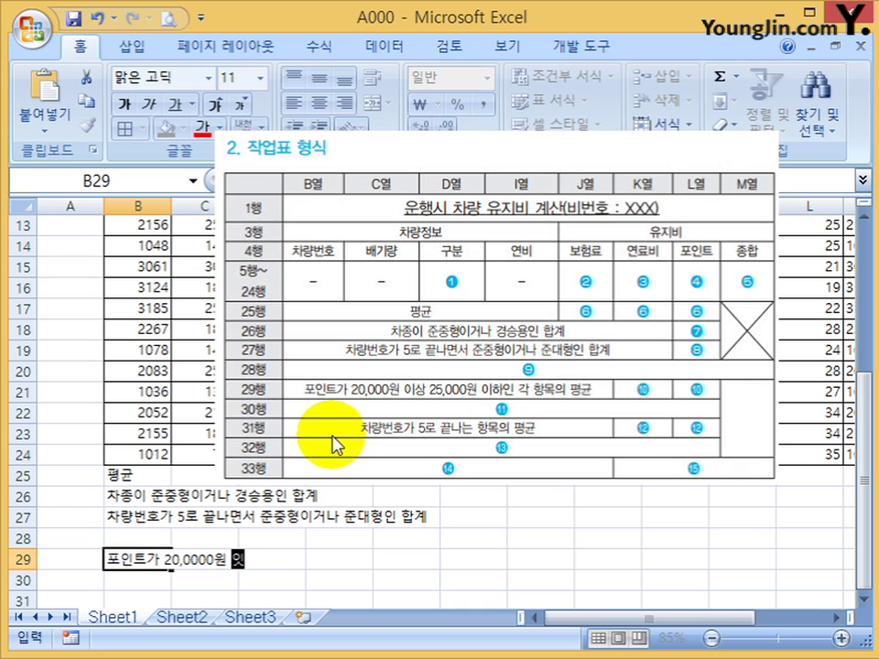
key(Left)
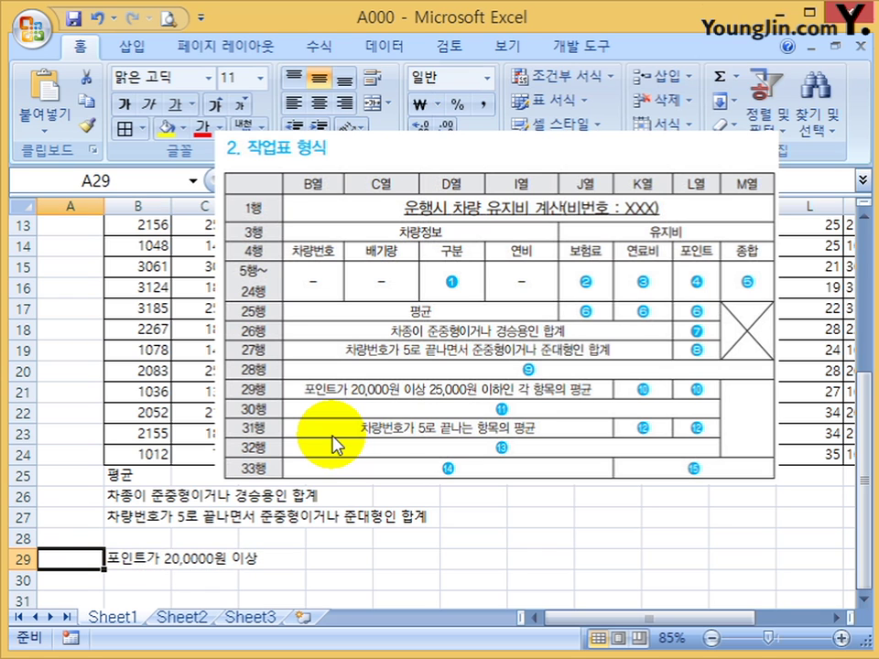
click(132, 544)
click(138, 557)
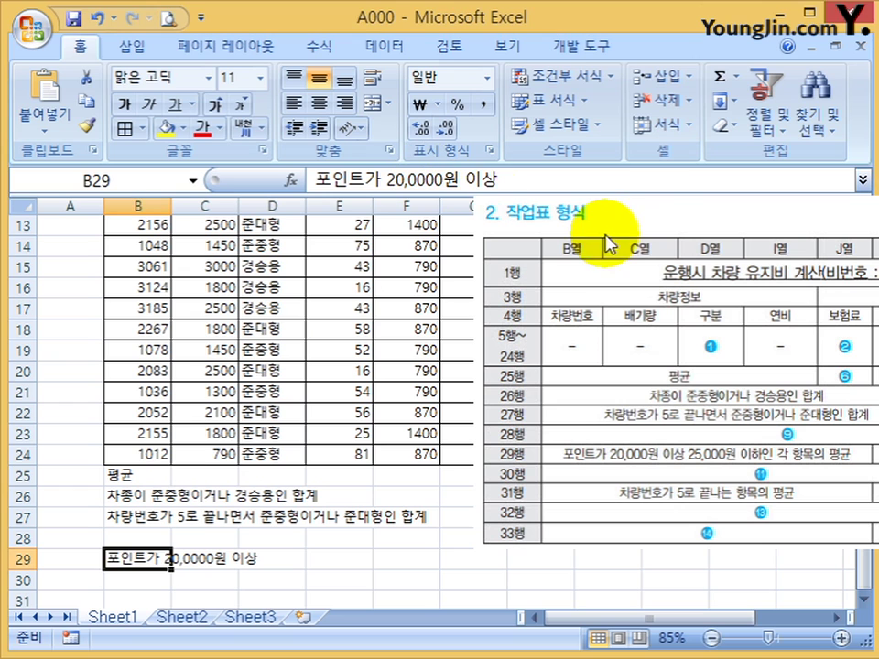
click(426, 180)
key(BackSpace)
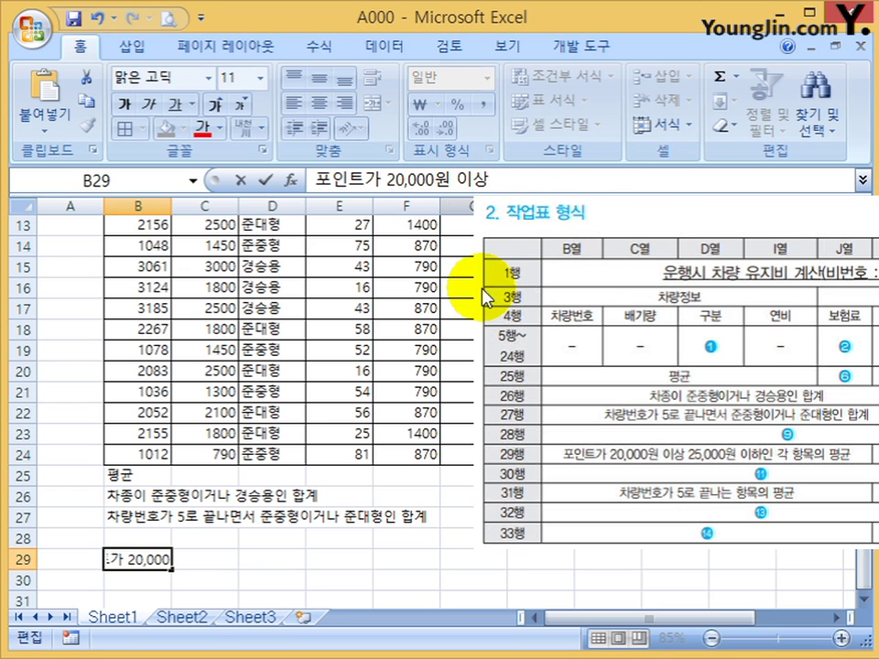
click(506, 294)
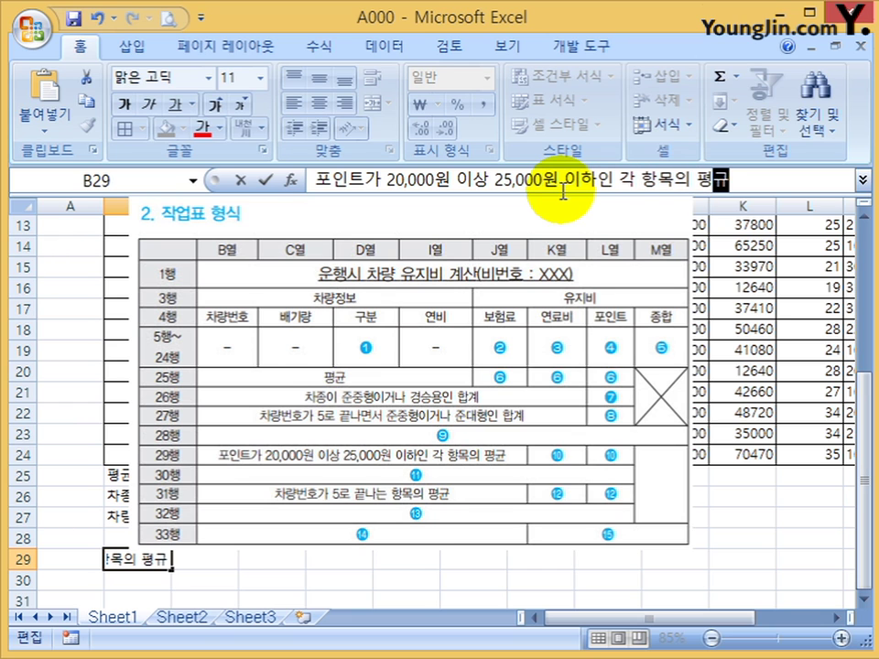
key(Return)
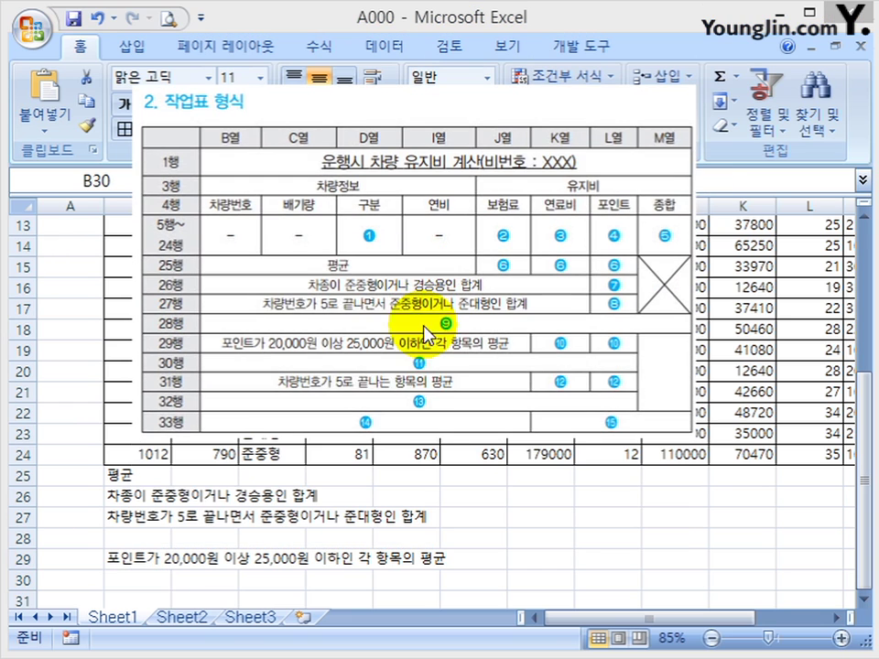
Enter the label "차량번호가 5로 끝나는 항목의 평균" in B31.
click(136, 599)
scroll(137, 599, down, 1)
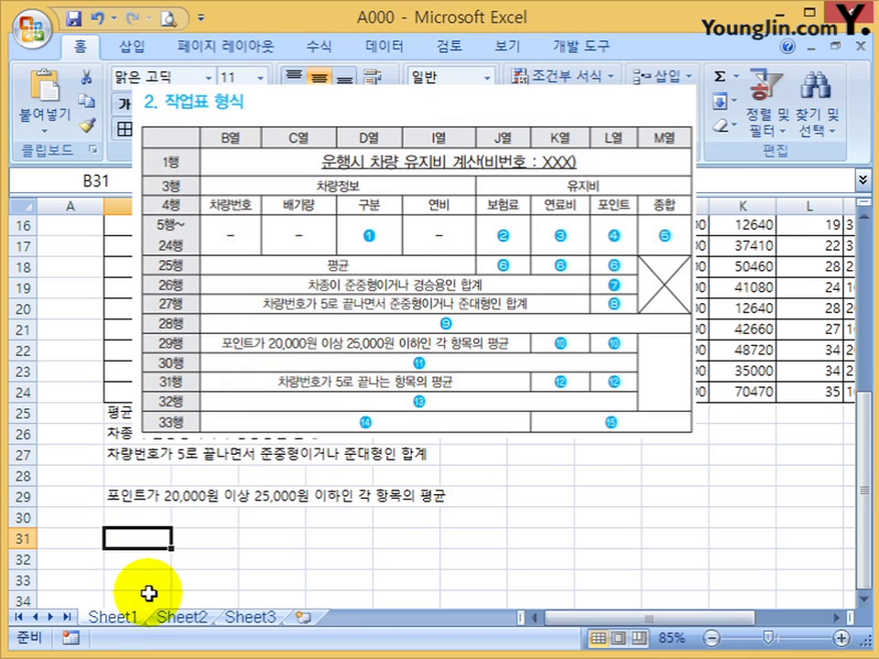
scroll(151, 577, down, 1)
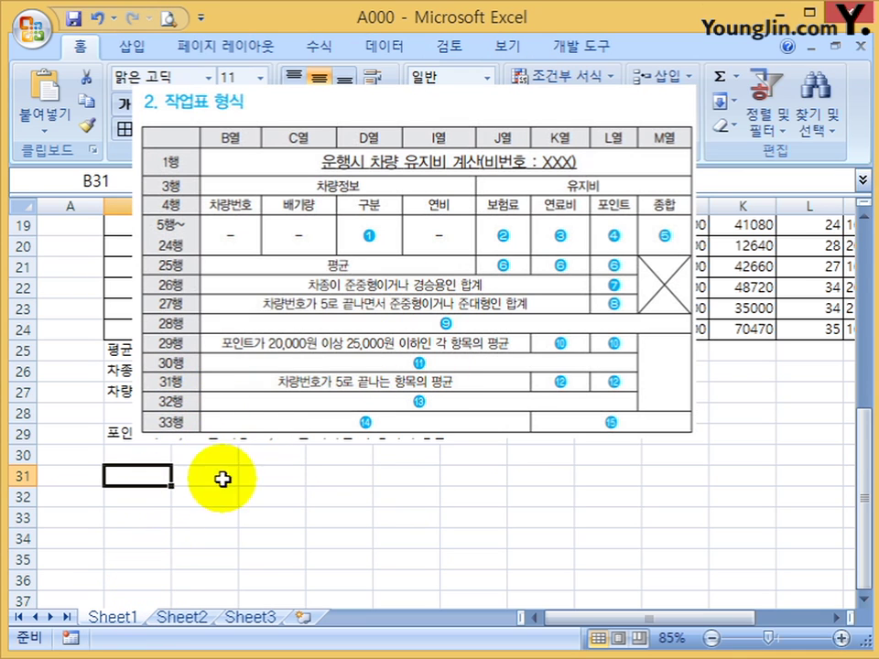
text(차)
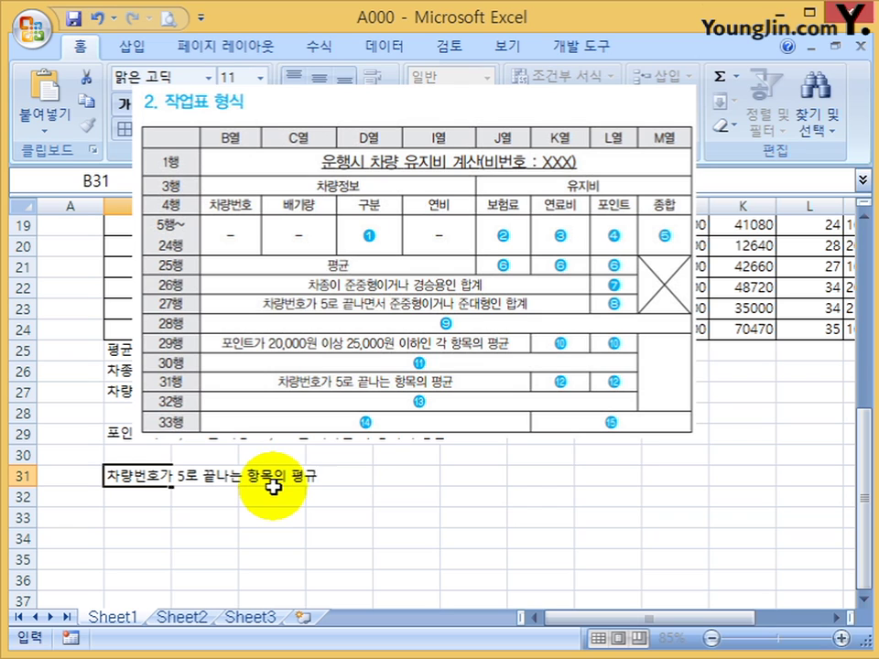
text(량번호가 5로 끝나는 항목의 평균)
key(Return)
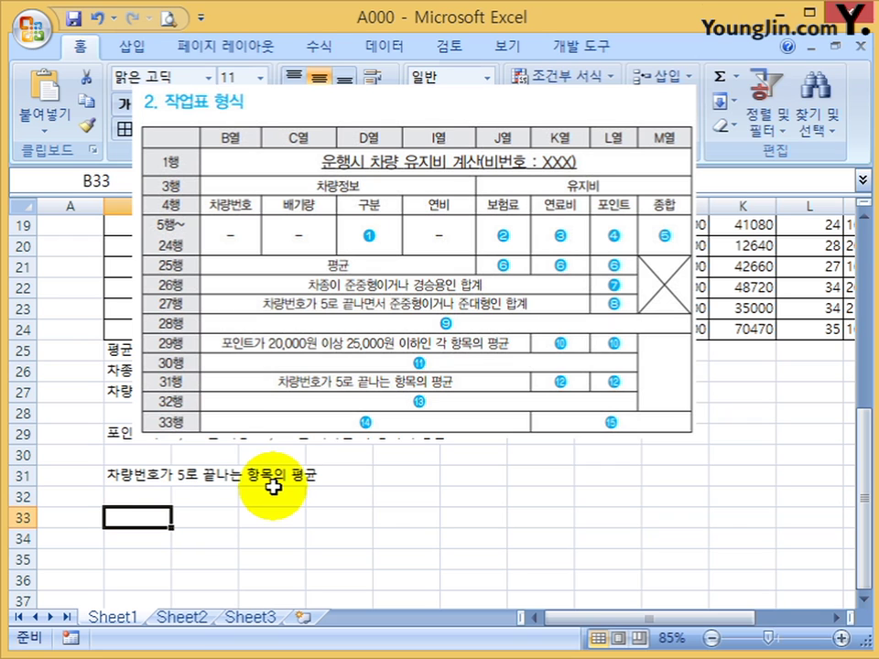
Apply all borders to the summary range B25:M33 and merge and center the 평균 label across B25:I25.
drag(138, 520, 700, 351)
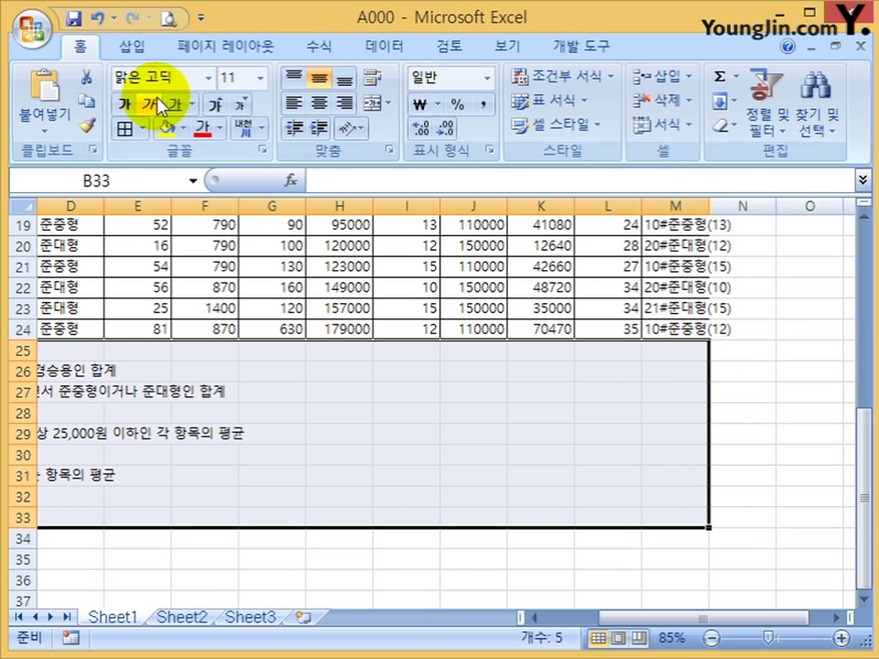
click(126, 129)
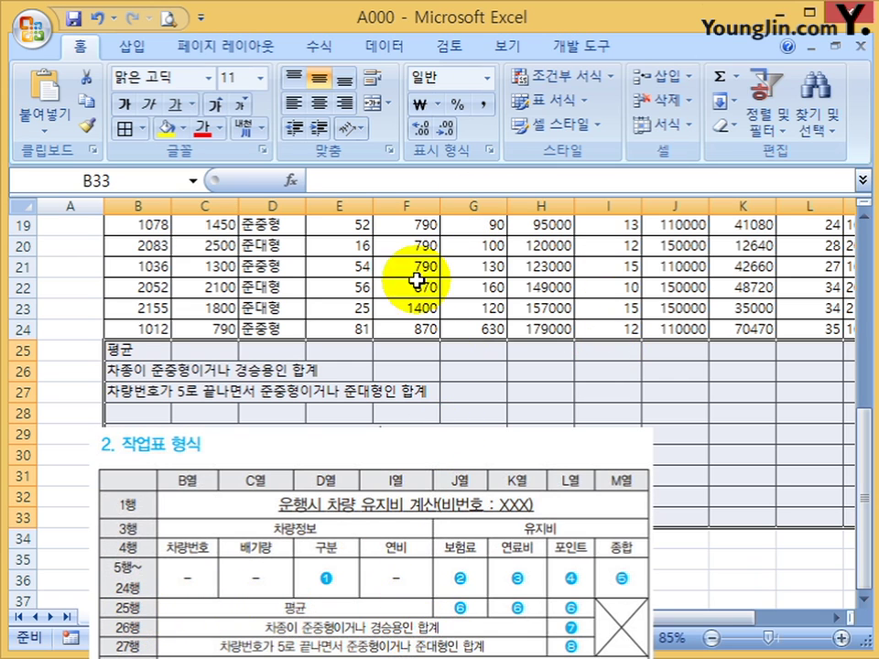
drag(609, 348, 118, 348)
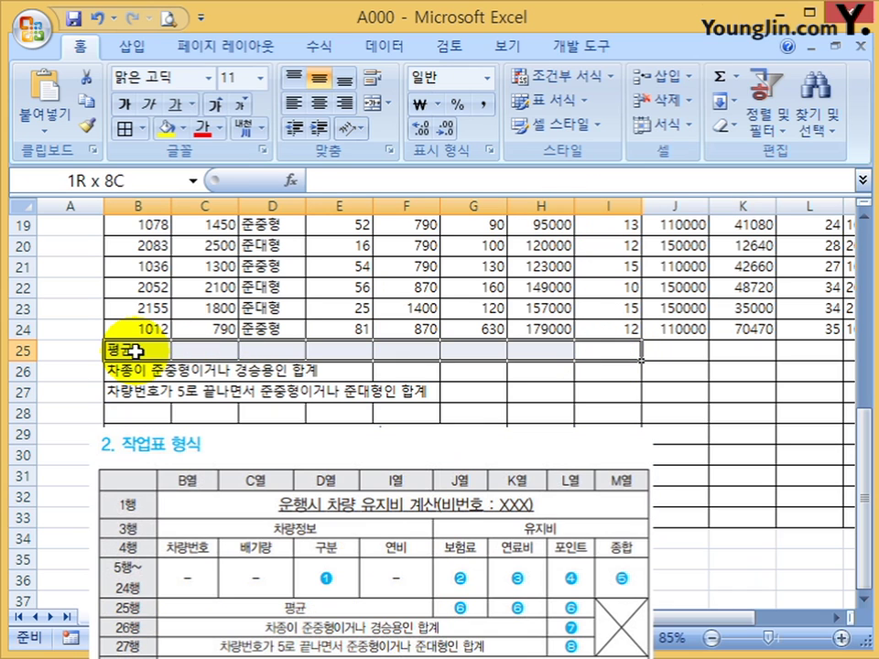
click(364, 105)
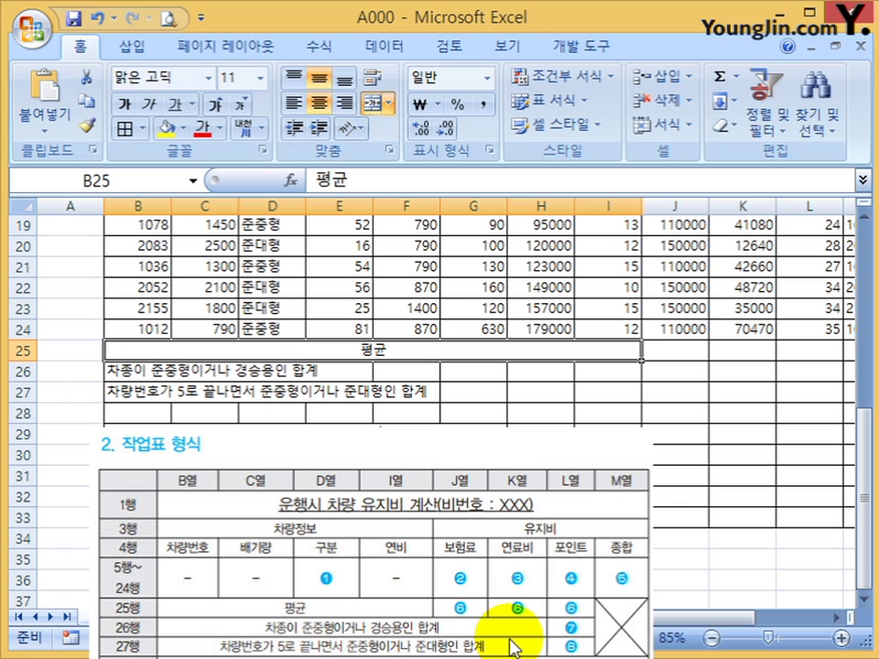
Merge and center the row 26 label across B26:K26 and the row 27 label across B27:K27.
drag(732, 224, 774, 330)
click(751, 354)
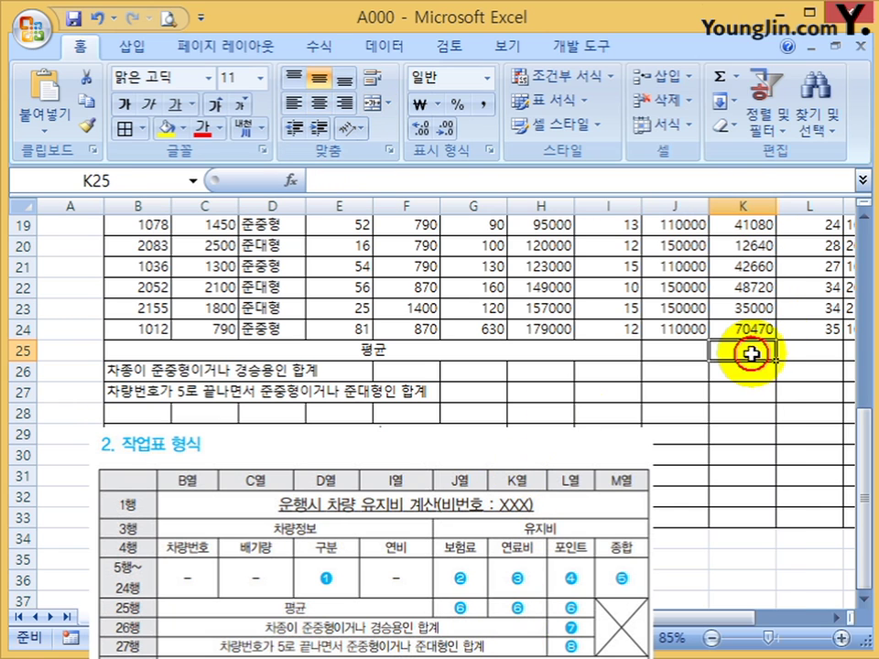
drag(750, 370, 165, 371)
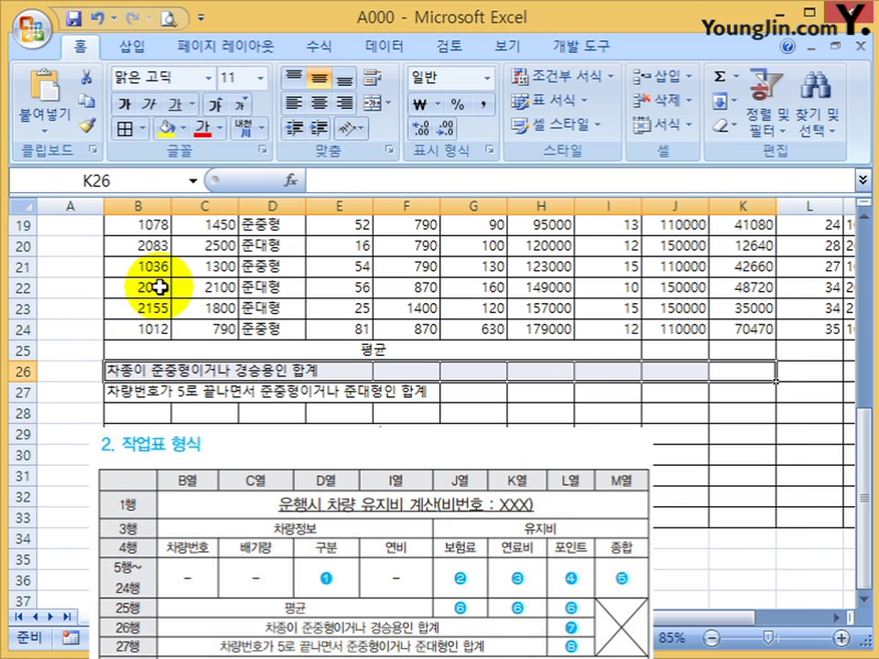
click(372, 102)
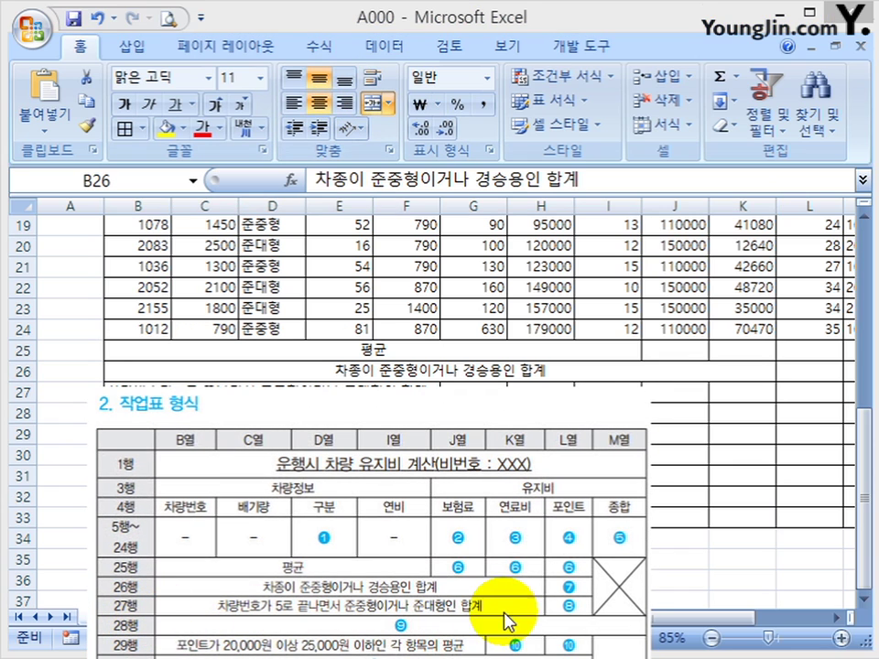
drag(718, 392, 127, 398)
click(372, 103)
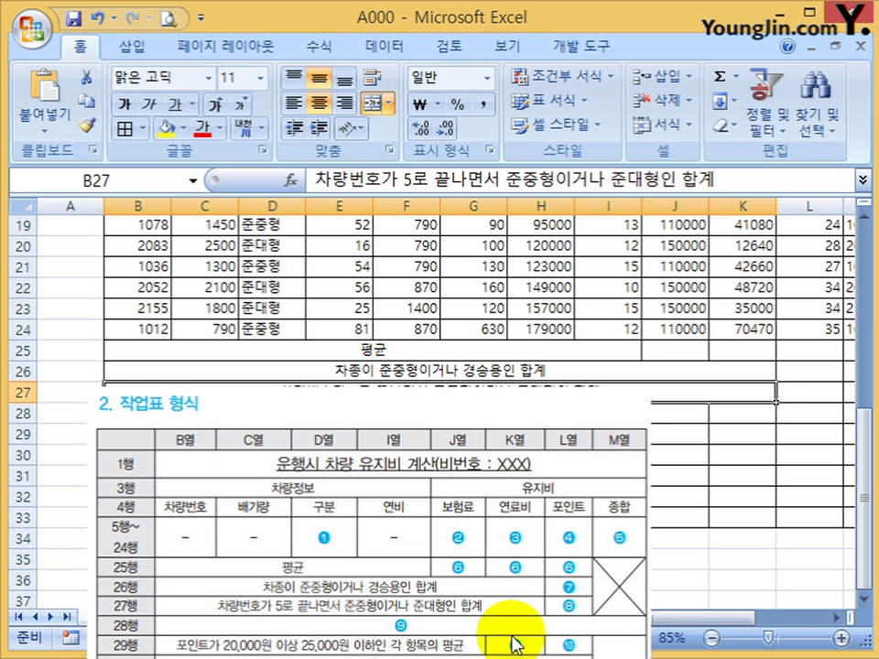
Merge and center the blank row 28 across B28:M28 and the row 29 label across B29:J29.
drag(130, 415, 719, 418)
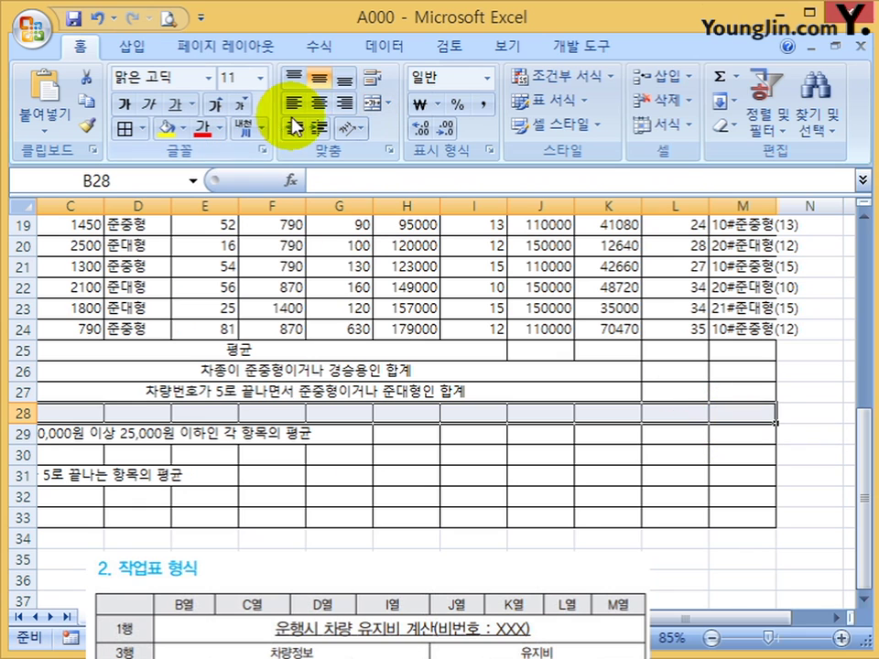
click(371, 107)
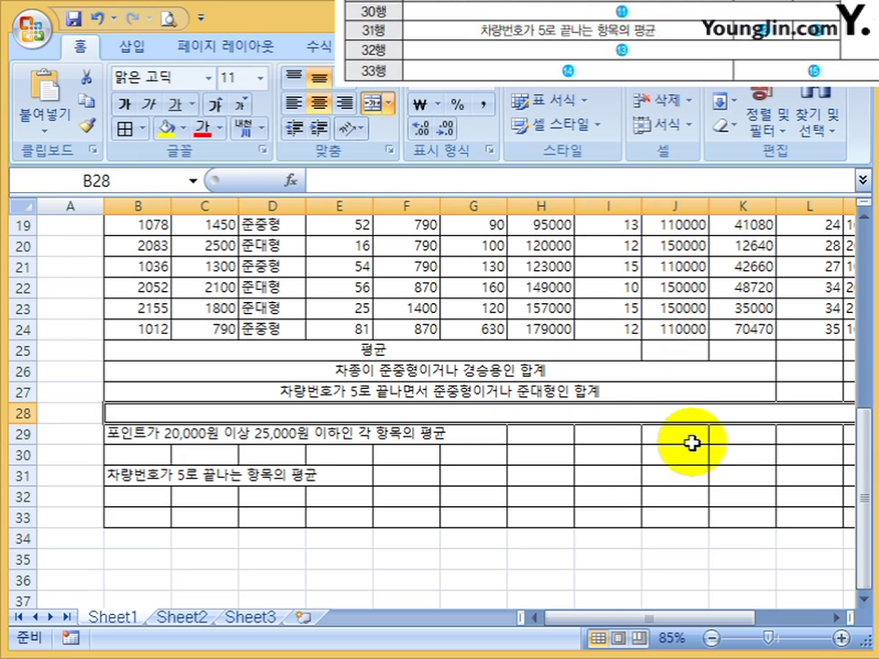
drag(691, 444, 123, 436)
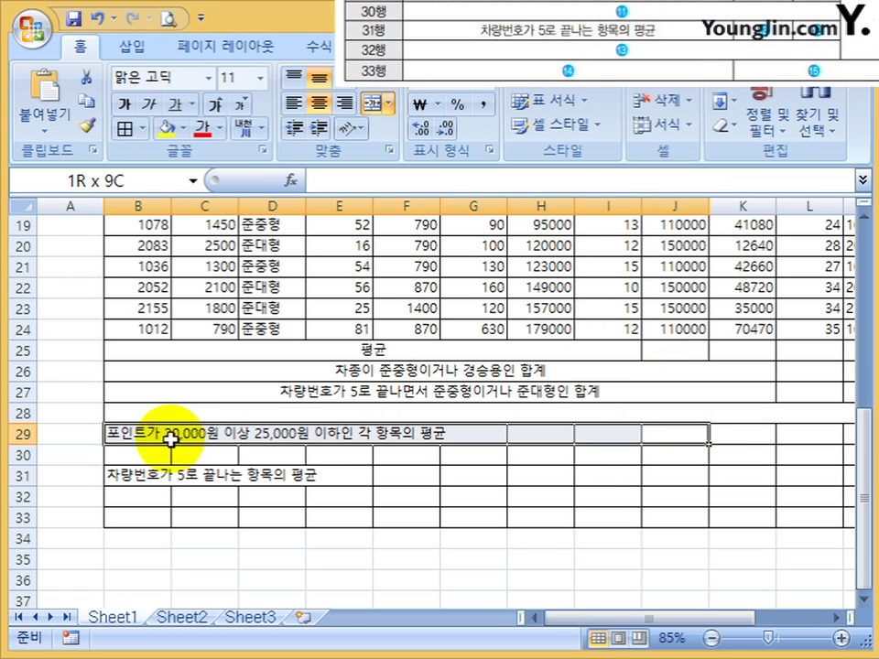
click(379, 104)
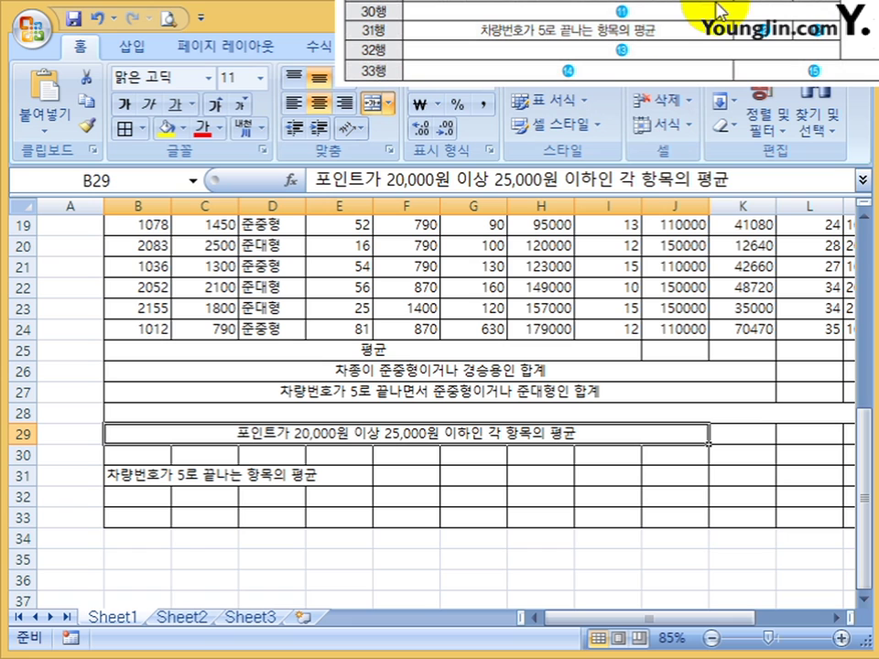
Merge and center the blank row 30 across B30:L30 and the row 31 label across B31:J31.
click(133, 453)
drag(132, 453, 651, 456)
click(372, 103)
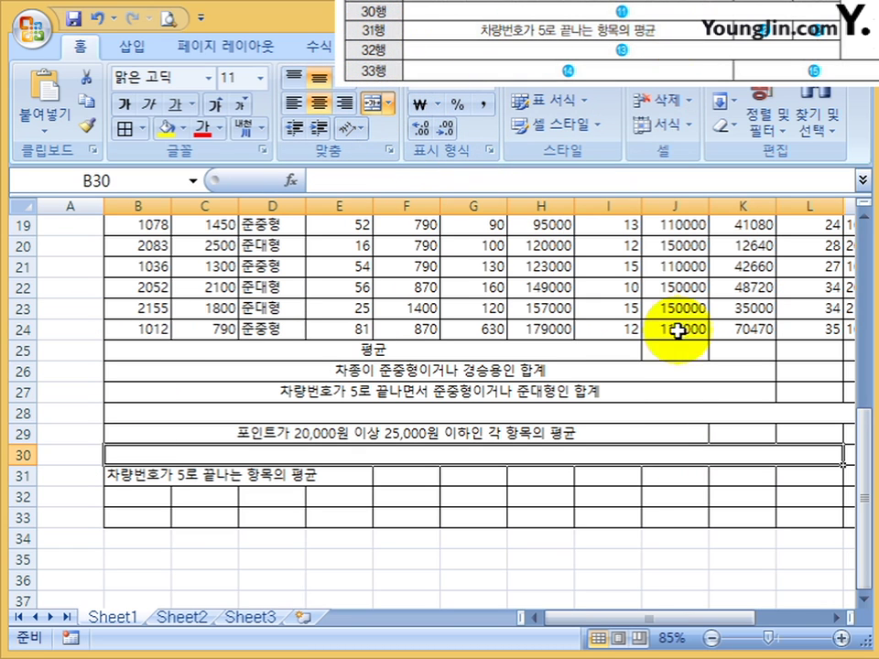
drag(697, 475, 127, 475)
click(373, 102)
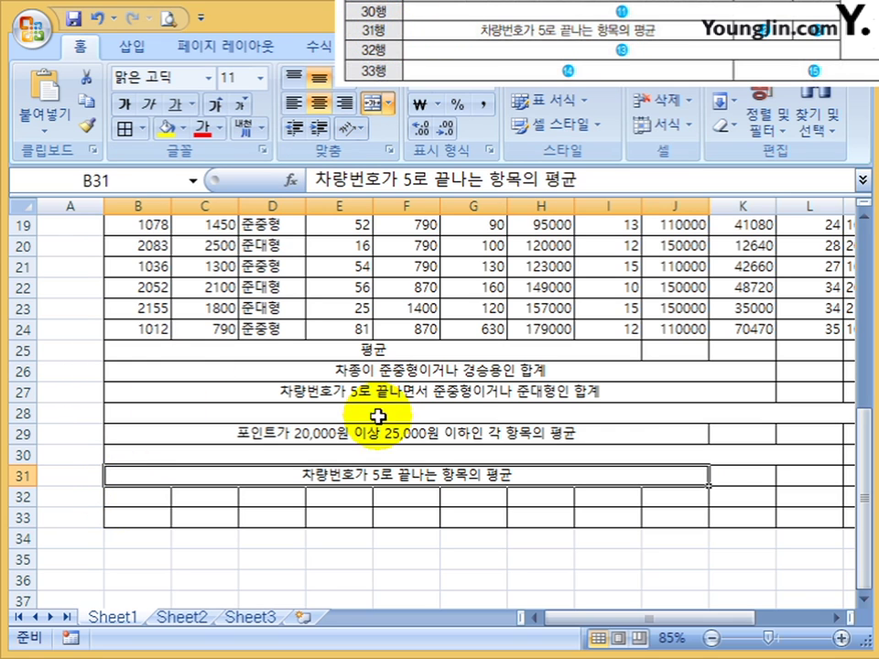
Merge and center B32:L32 in row 32, and B33:J33 and K33:M33 as separate cells in row 33.
drag(121, 506, 613, 494)
click(375, 102)
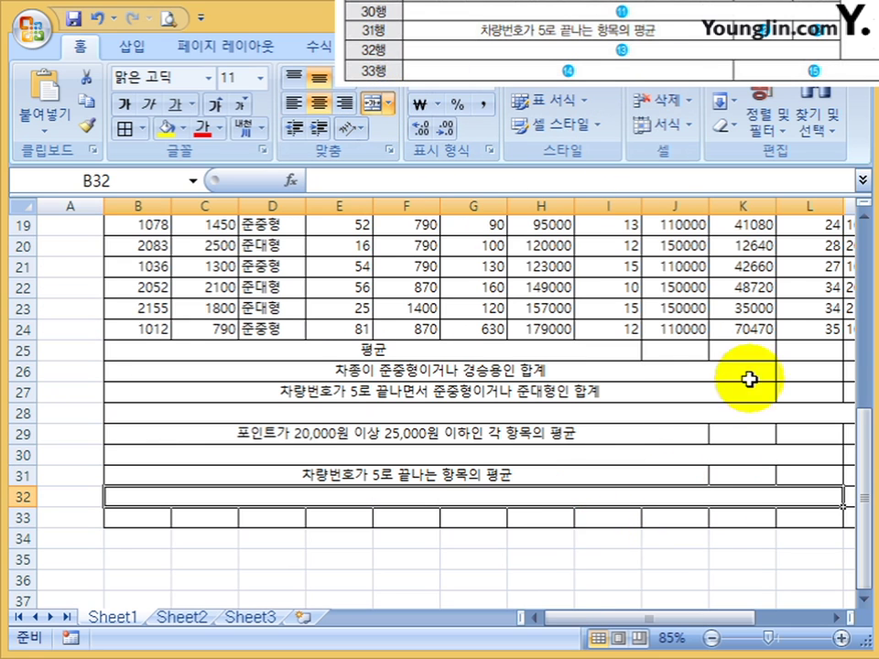
drag(676, 519, 161, 514)
click(375, 103)
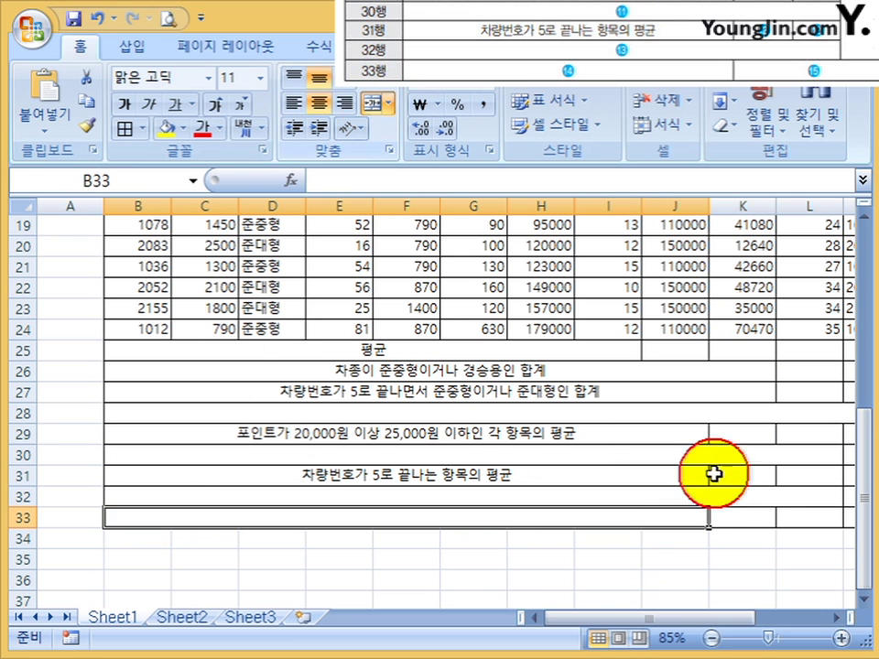
drag(737, 518, 699, 519)
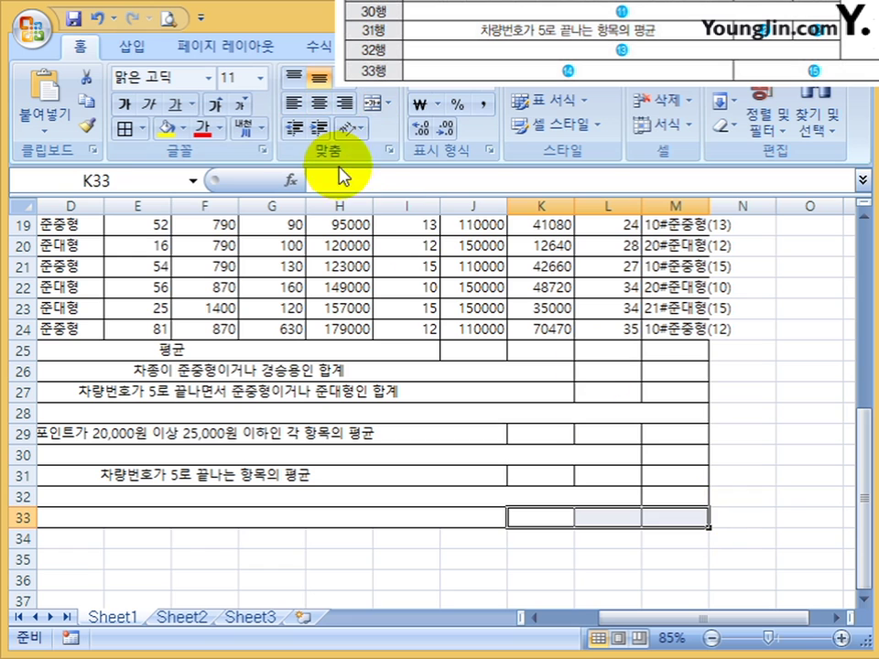
click(374, 104)
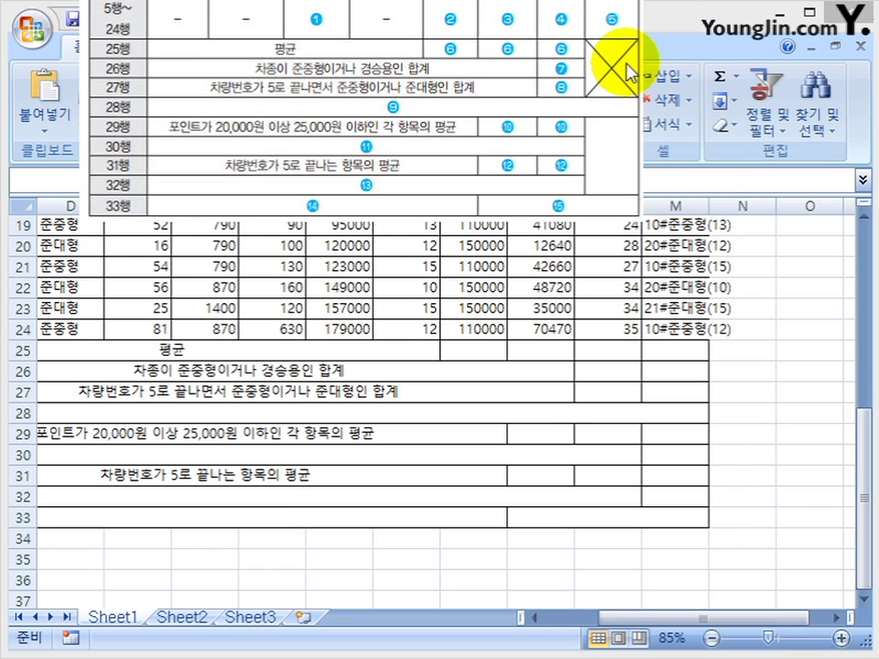
Merge and center M25:M27 and M29:M32 vertically in column M.
click(686, 351)
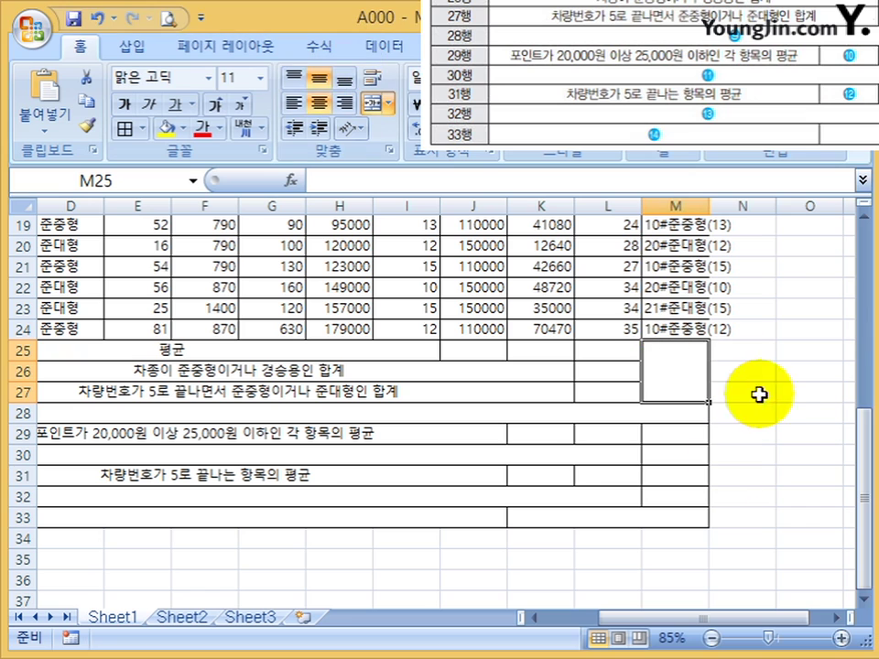
drag(661, 442, 667, 496)
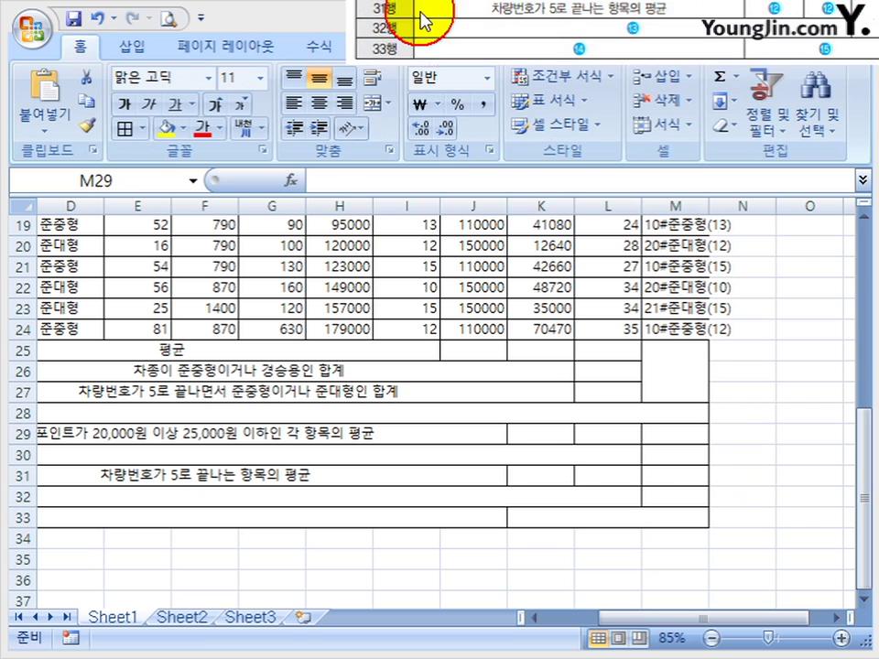
click(369, 102)
Cross out the merged cell M25:M27 with both diagonal border lines.
click(682, 378)
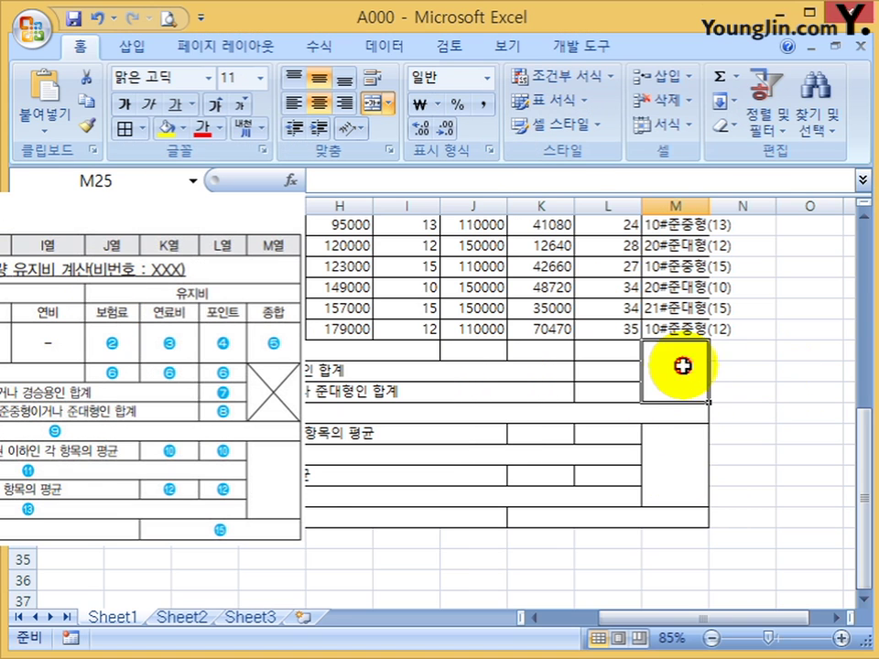
click(683, 368)
click(481, 159)
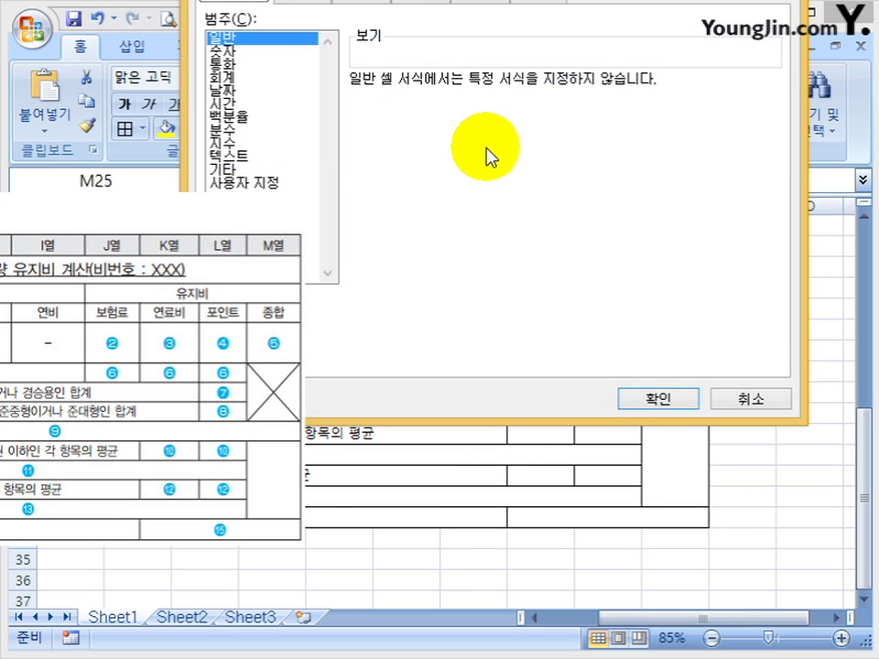
click(419, 20)
click(383, 234)
click(628, 234)
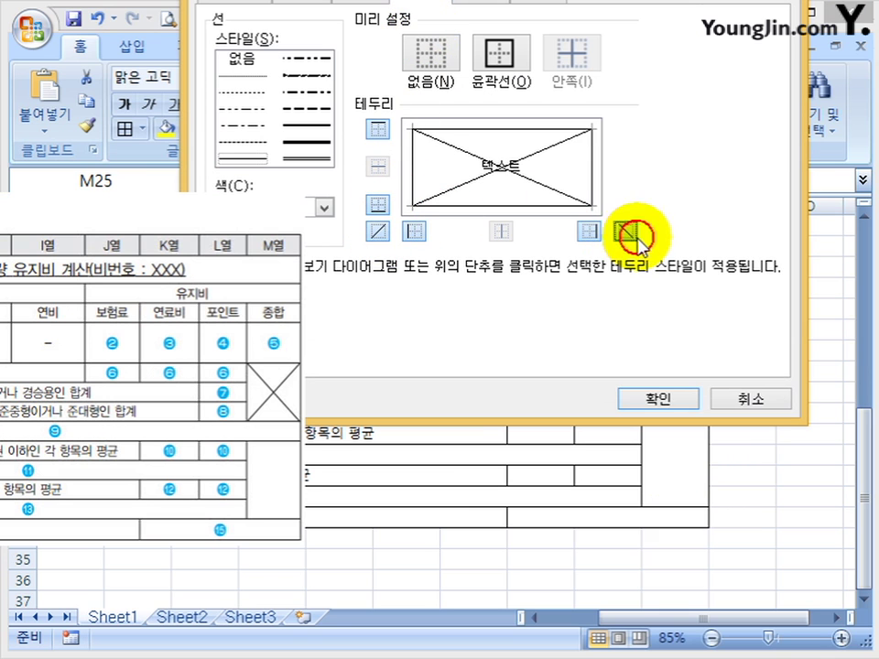
click(671, 398)
click(713, 453)
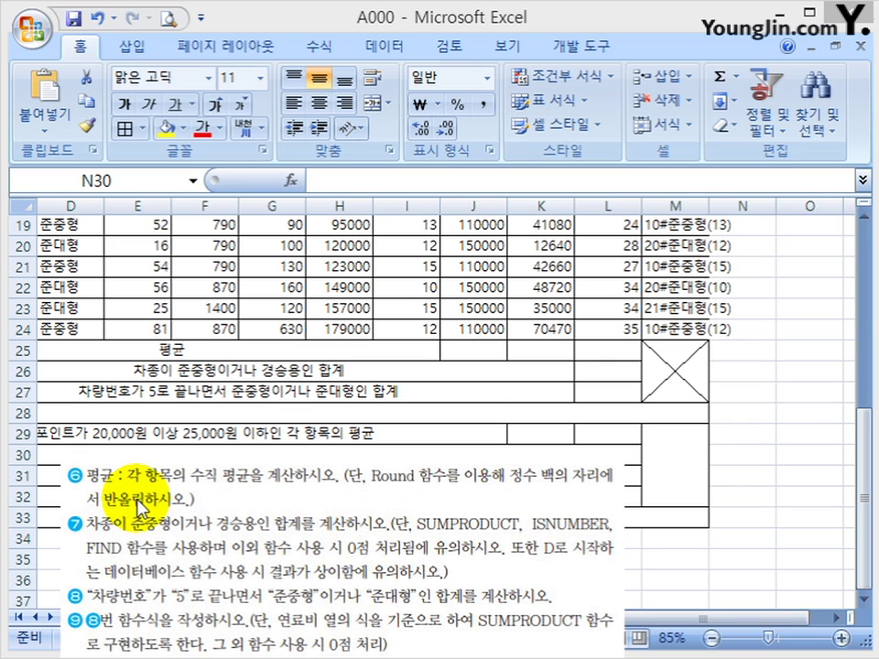
Enter the average of J5:J24 in J25 with the AVERAGE function.
click(472, 350)
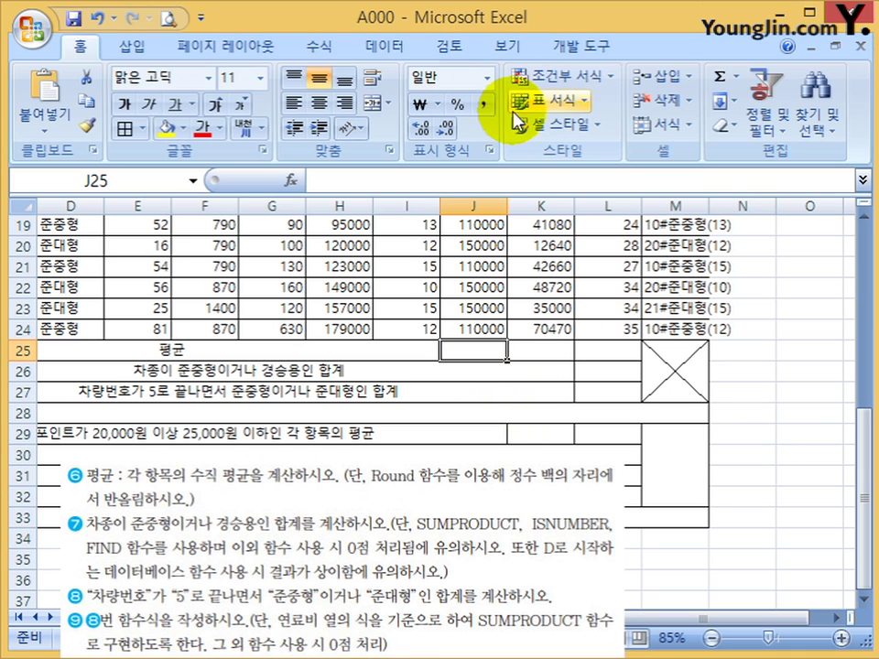
click(736, 78)
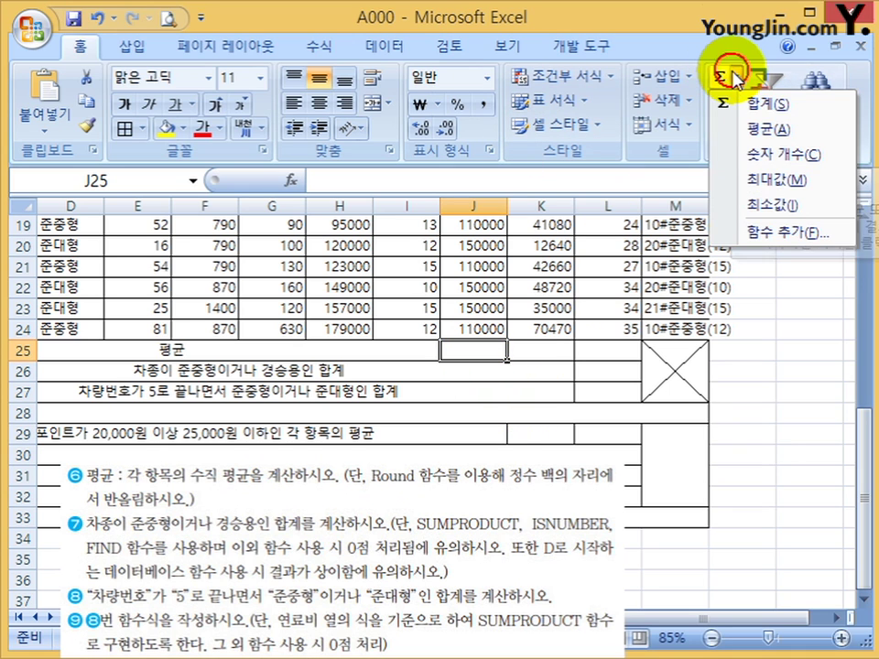
click(773, 131)
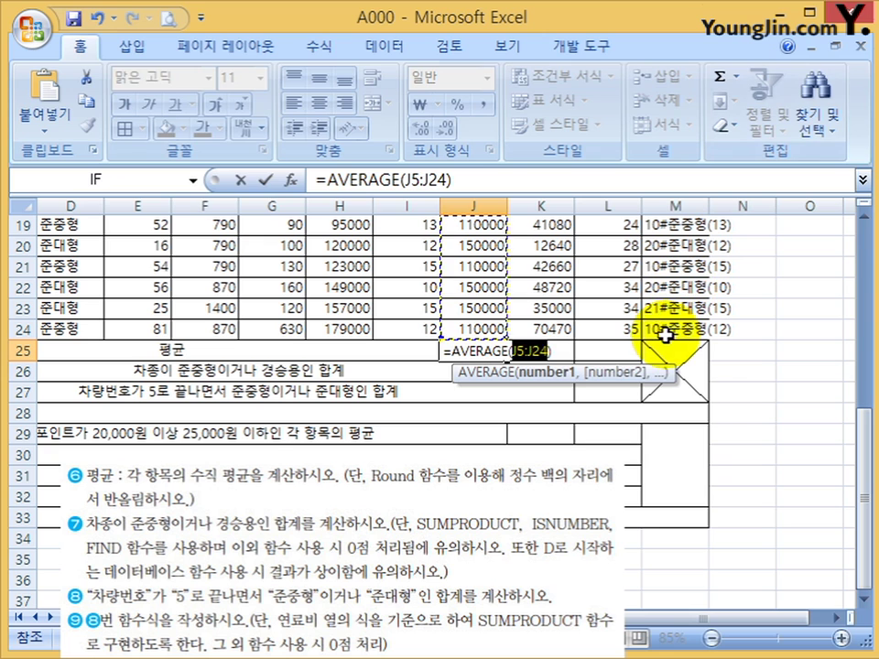
key(Return)
Insert the ROUND function in front of AVERAGE(J5:J24) in the J25 formula.
click(487, 349)
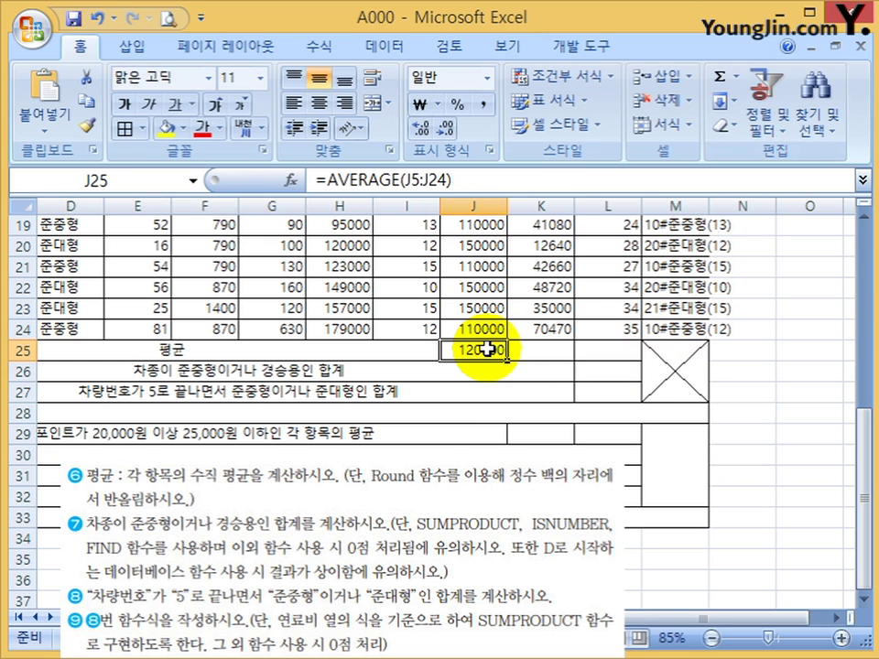
click(327, 181)
text(ri)
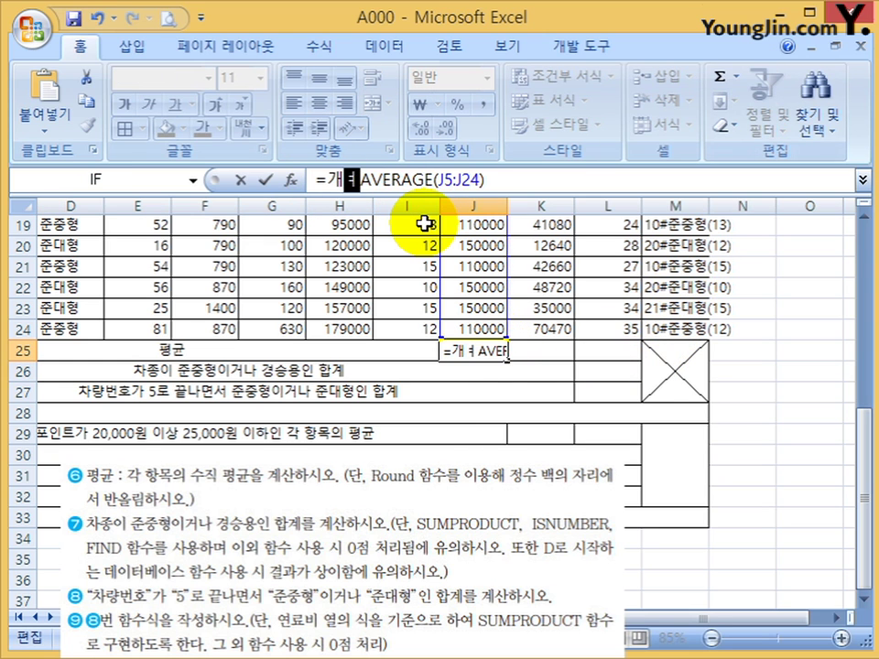
key(BackSpace)
text(o)
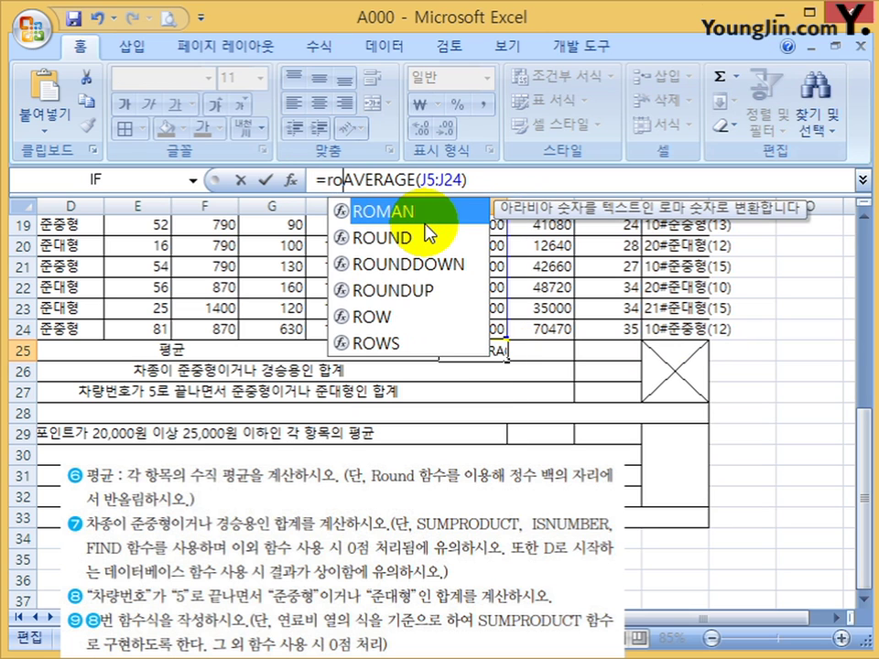
click(425, 233)
double_click(425, 232)
click(341, 180)
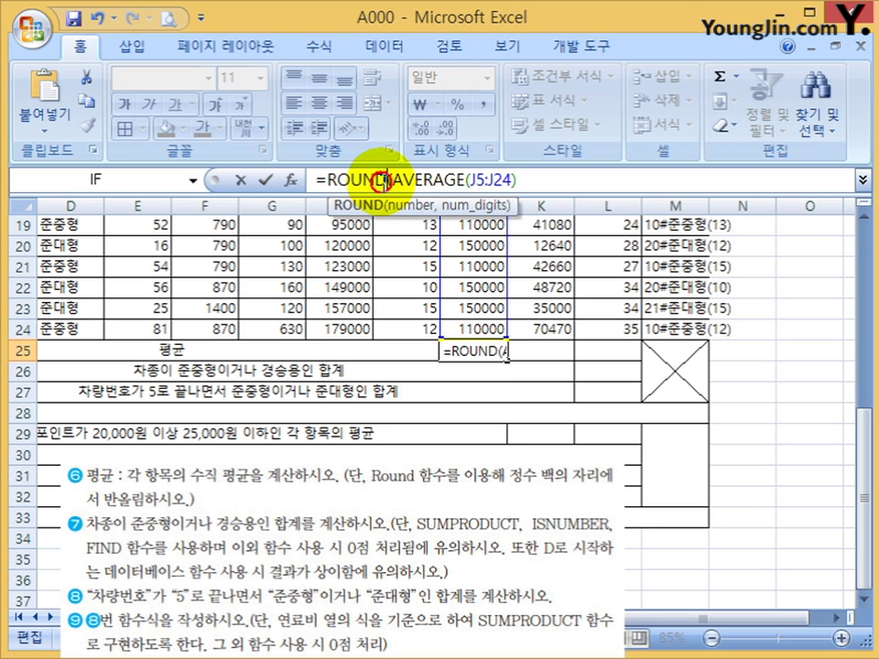
Set ROUND's Num_digits argument to -3 in J25 and fill the formula across to L25.
click(296, 181)
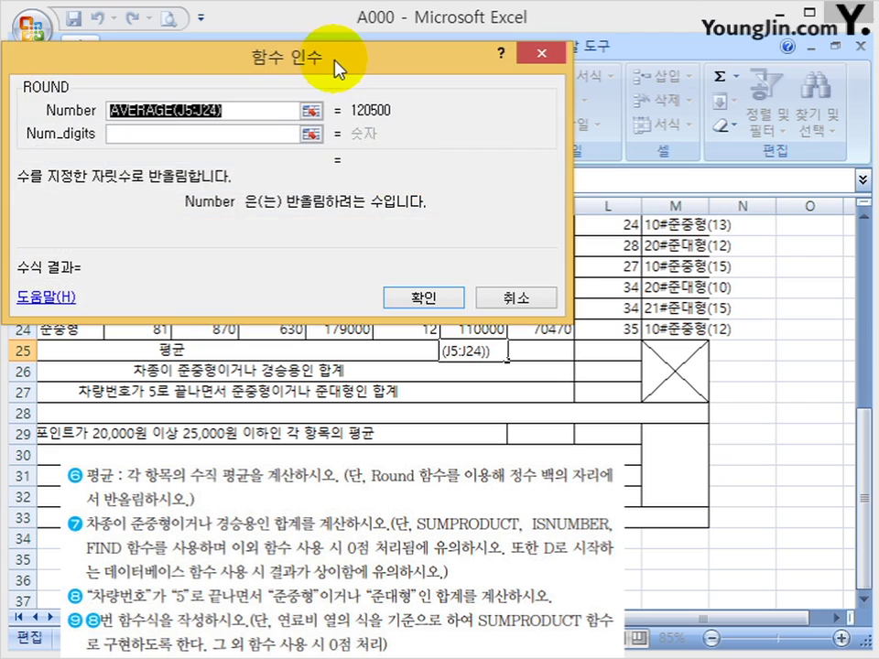
drag(338, 69, 671, 23)
click(473, 97)
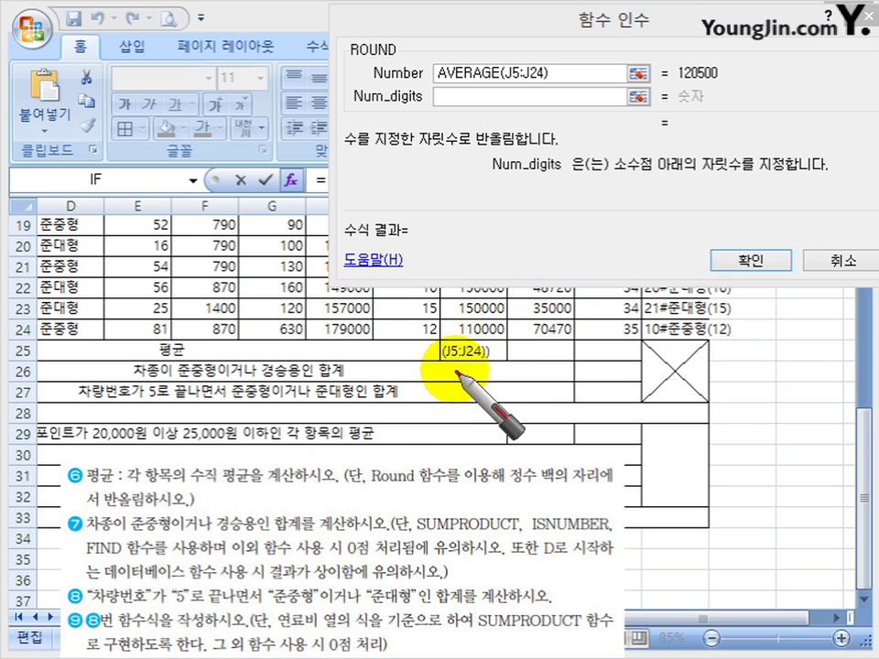
mouse_move(456, 385)
mouse_down()
mouse_move(469, 407)
mouse_move(531, 396)
mouse_move(599, 363)
mouse_move(623, 318)
mouse_move(614, 325)
mouse_move(645, 321)
mouse_move(619, 389)
mouse_move(606, 408)
mouse_move(611, 386)
mouse_move(604, 384)
mouse_move(578, 435)
mouse_up()
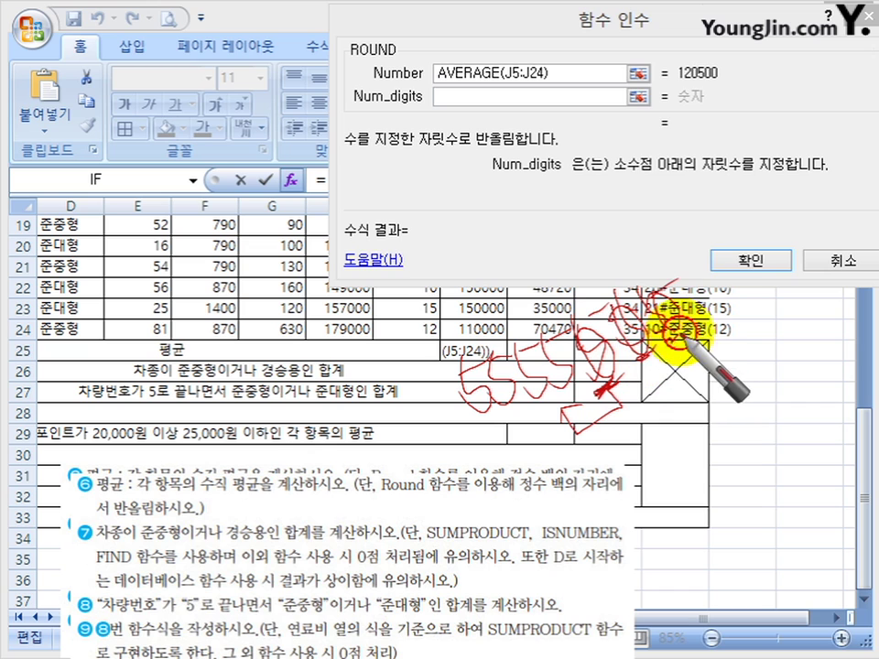
click(540, 100)
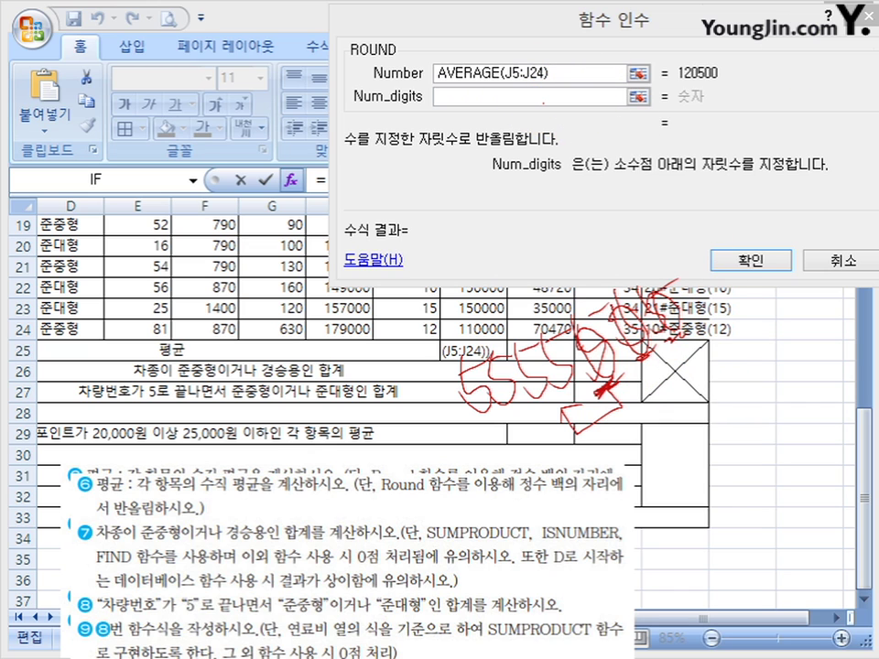
click(499, 92)
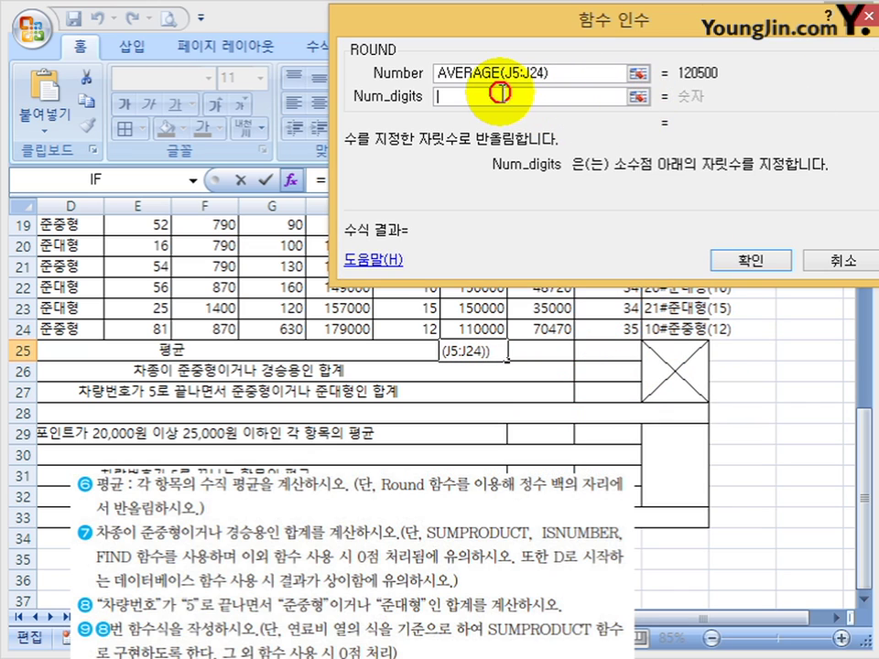
text(-3)
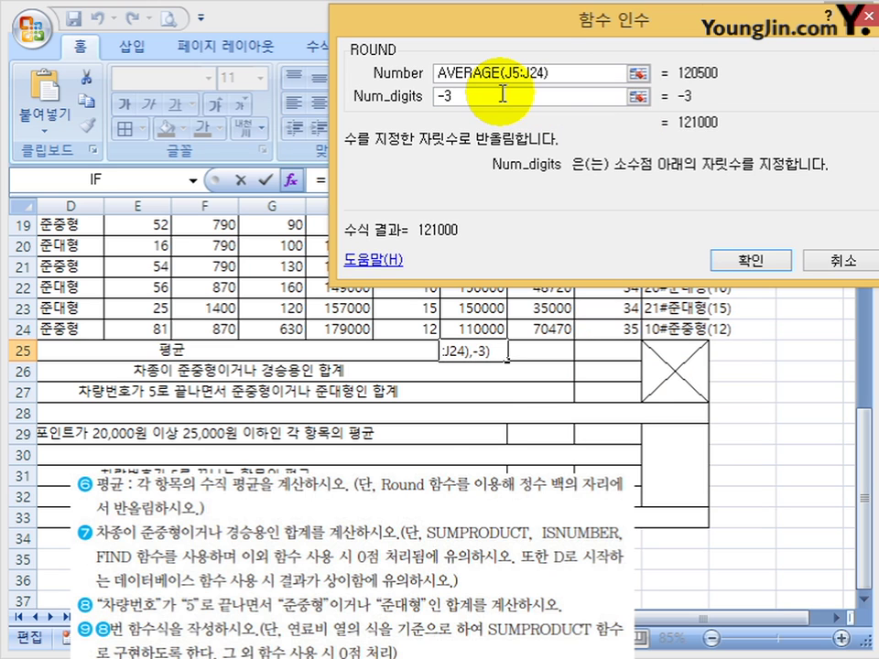
key(Return)
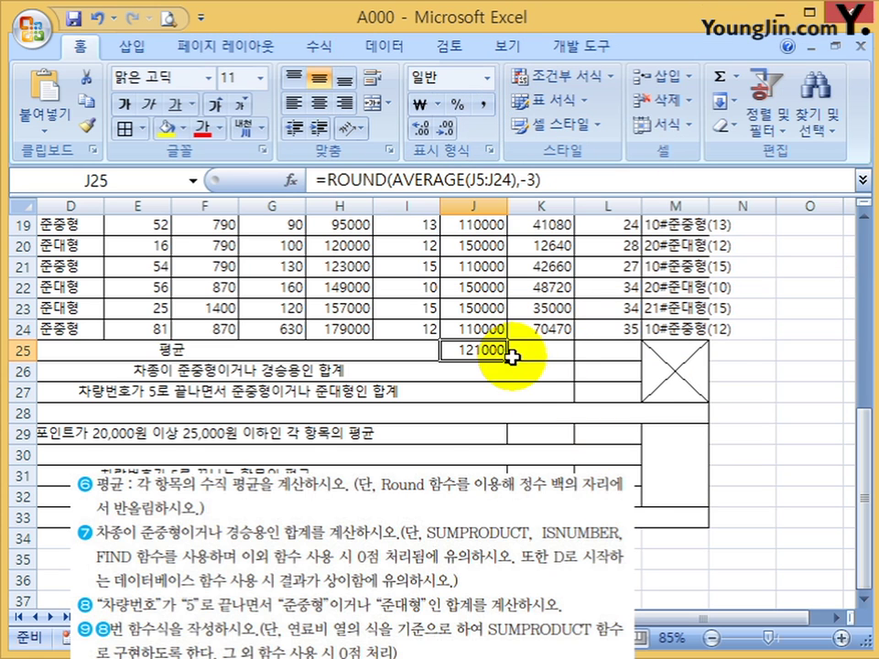
drag(510, 359, 606, 360)
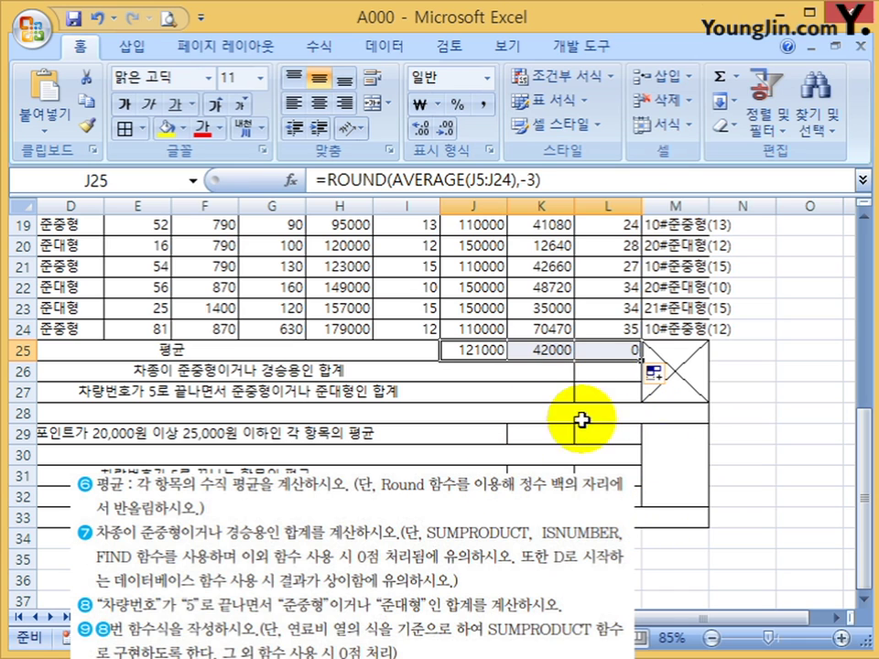
Change the points formula in L5 to =INT((J5+K5+H5)/10000)*1000 and fill it down column L.
click(616, 346)
double_click(618, 346)
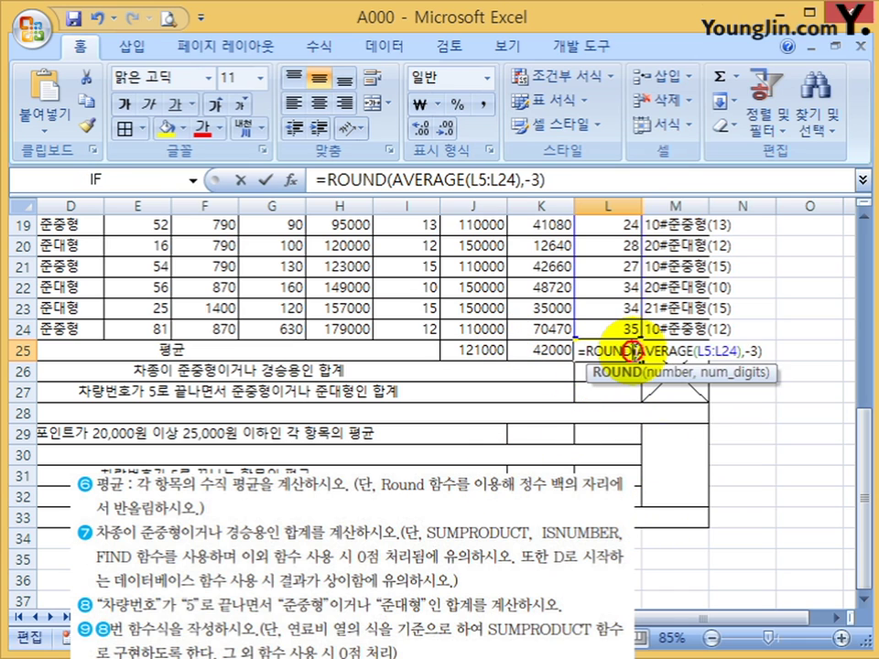
key(Escape)
scroll(620, 347, up, 6)
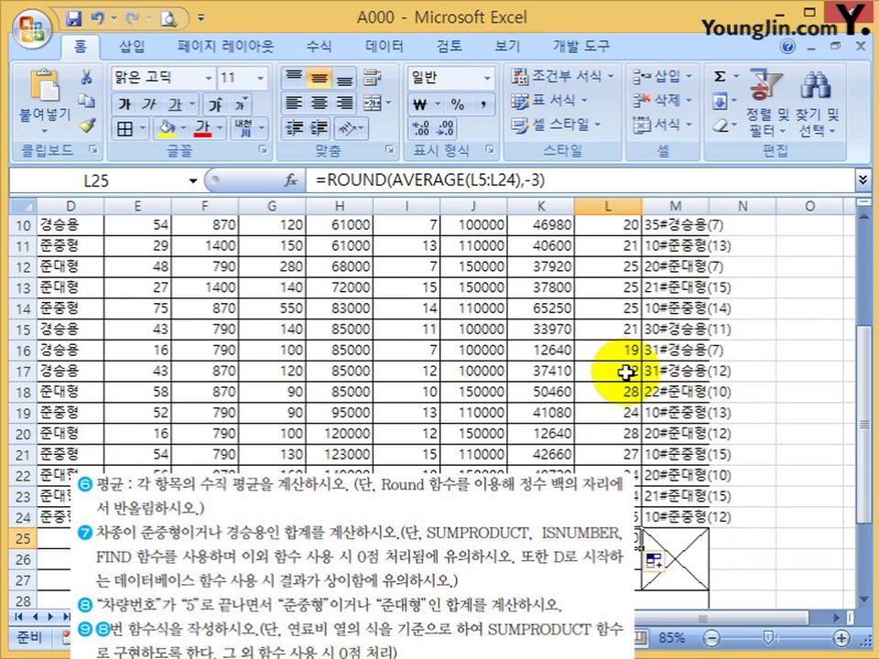
click(614, 303)
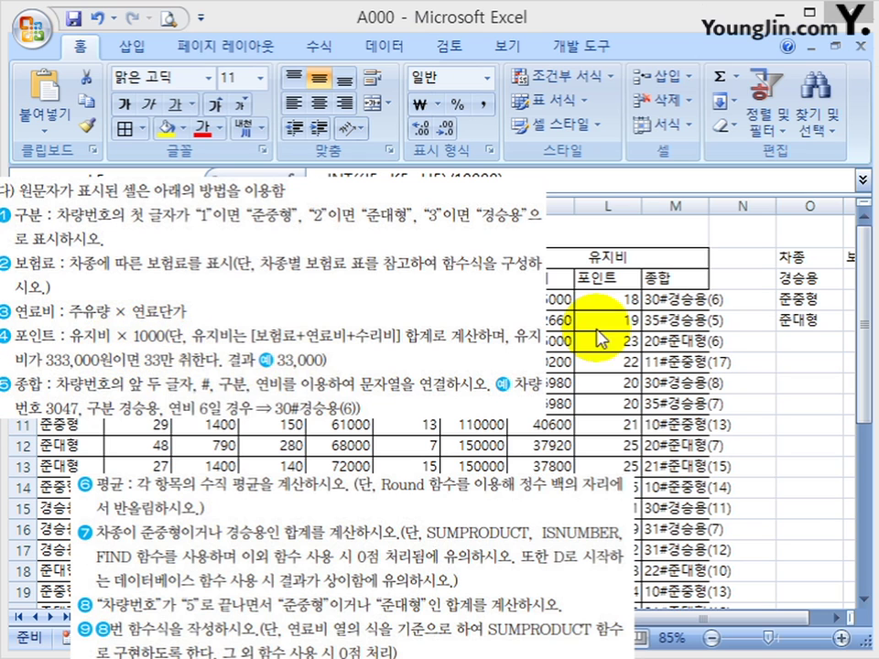
click(621, 306)
click(615, 184)
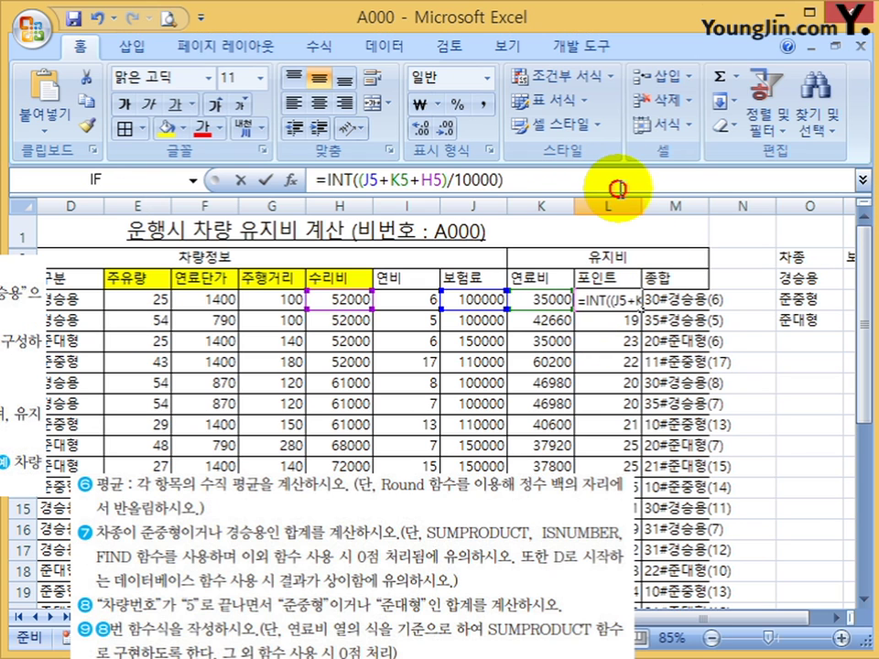
text(*100)
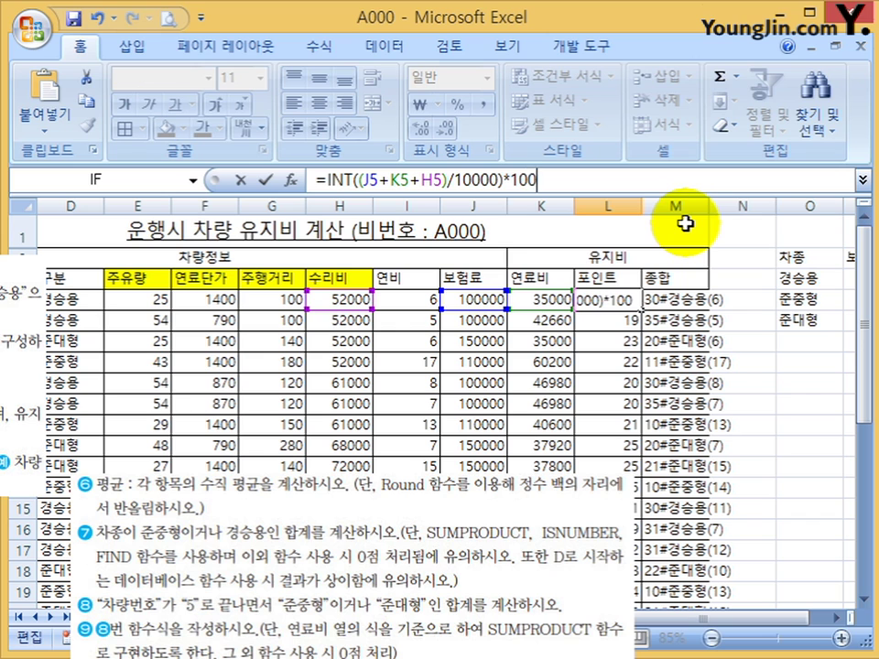
text(0)
key(Return)
click(623, 301)
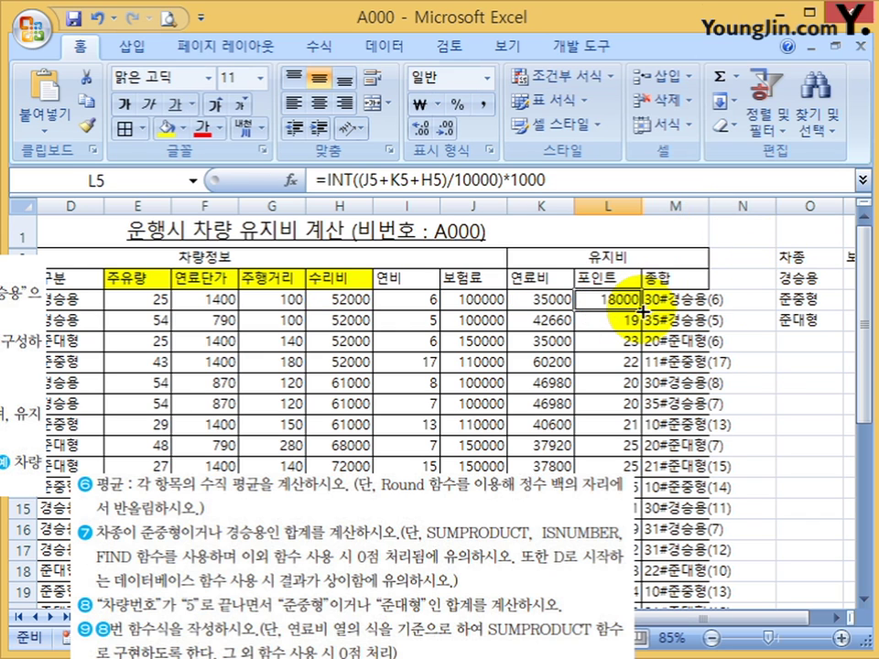
double_click(642, 312)
Restore the rounded average formula in L25 by filling K25's formula across to it.
scroll(703, 548, down, 5)
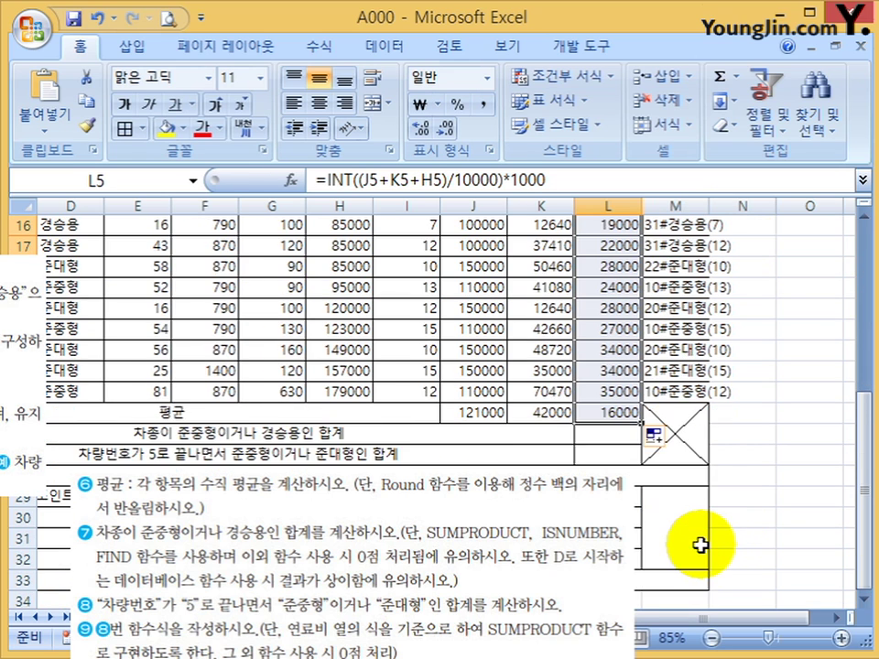
scroll(700, 546, down, 1)
click(614, 328)
click(613, 348)
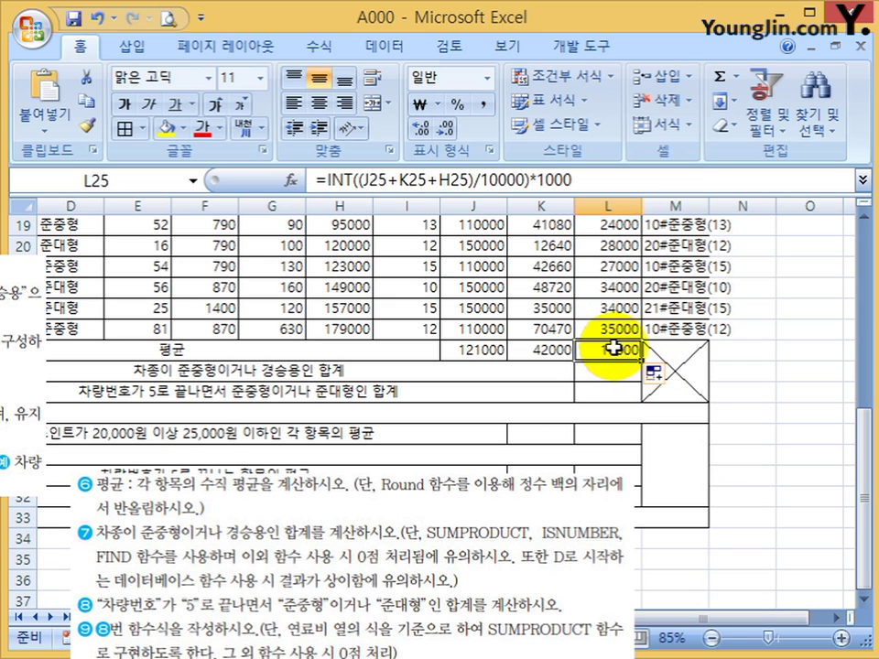
key(Left)
drag(584, 363, 623, 364)
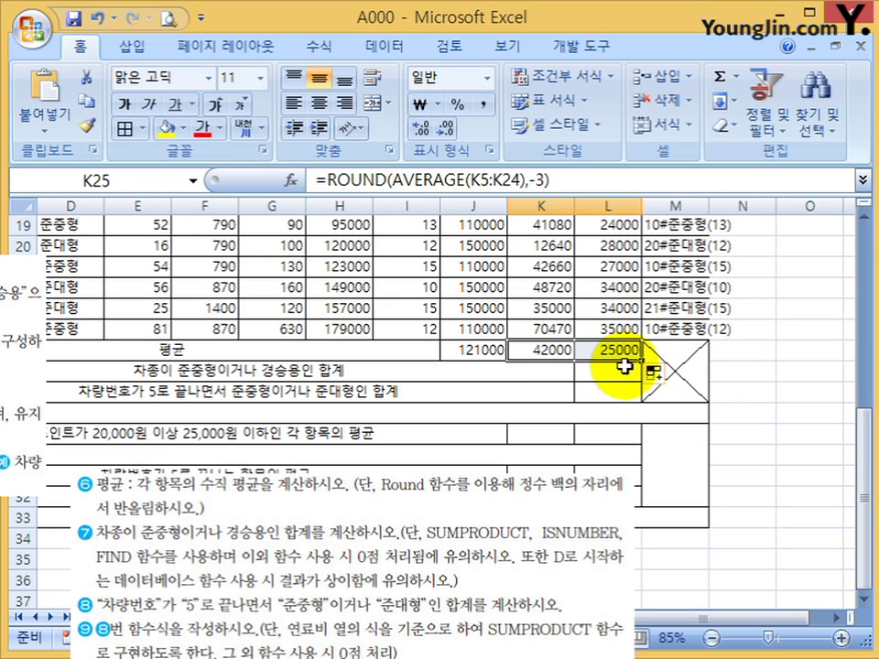
click(614, 357)
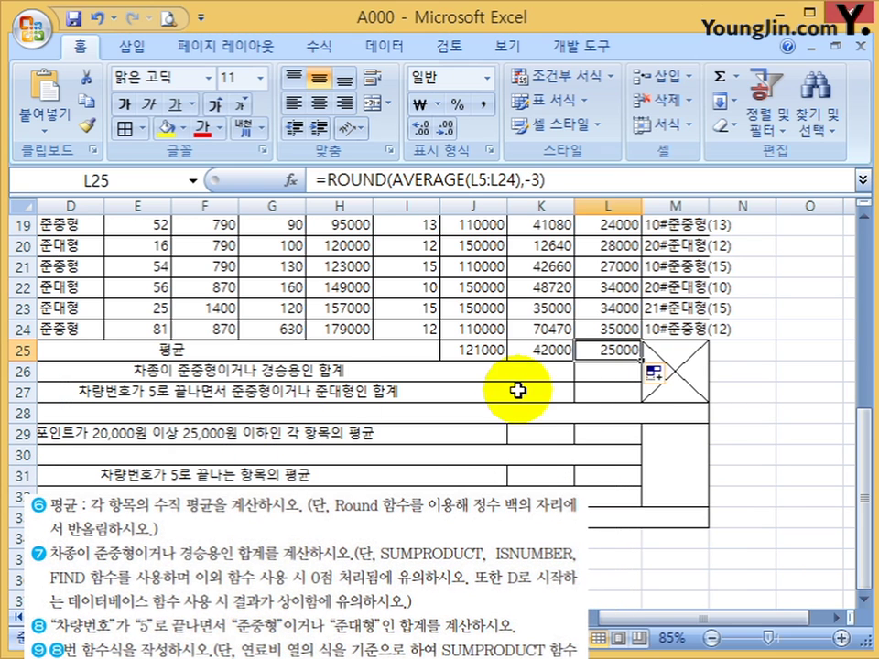
Begin a formula in L26 with ISNUMBER nested in SUMPRODUCT and FIND nested in ISNUMBER.
click(592, 371)
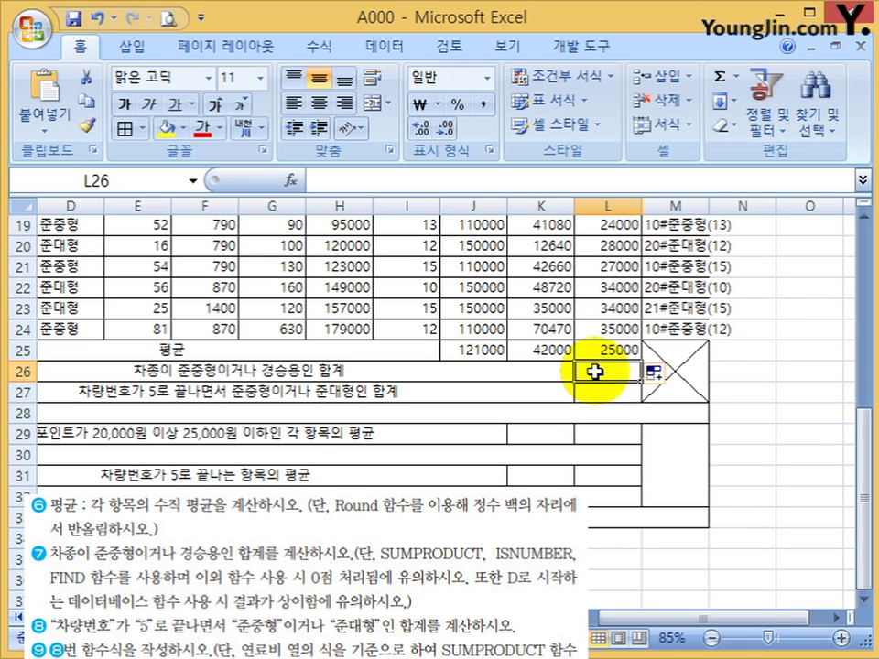
text(=)
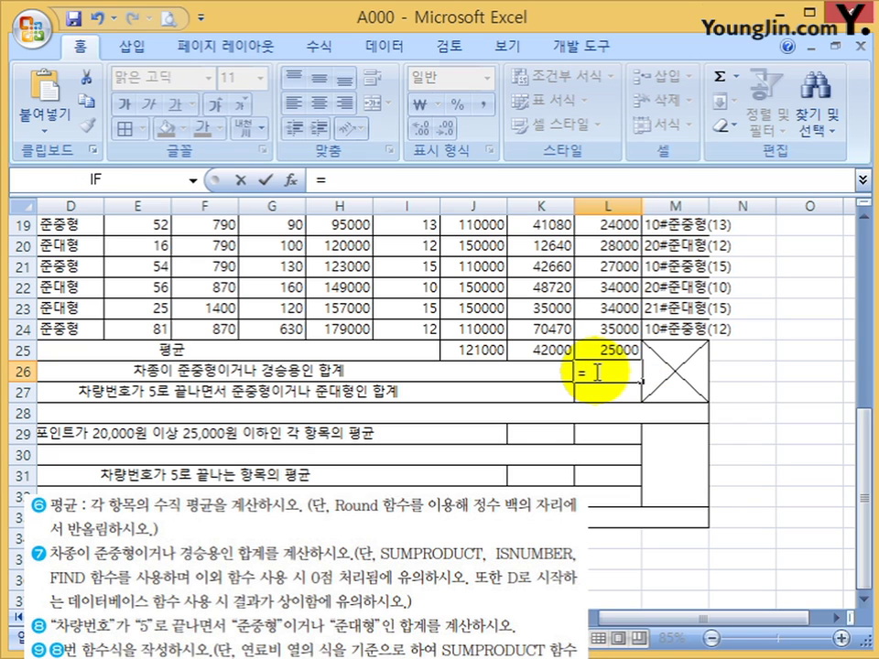
text(sum)
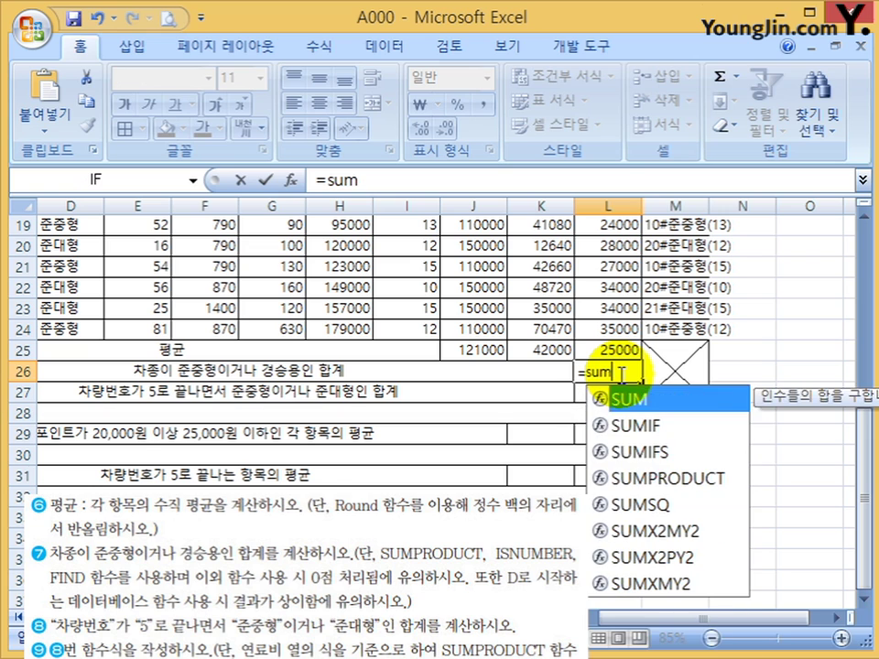
key(Down)
key(Down)
key(Down)
key(Tab)
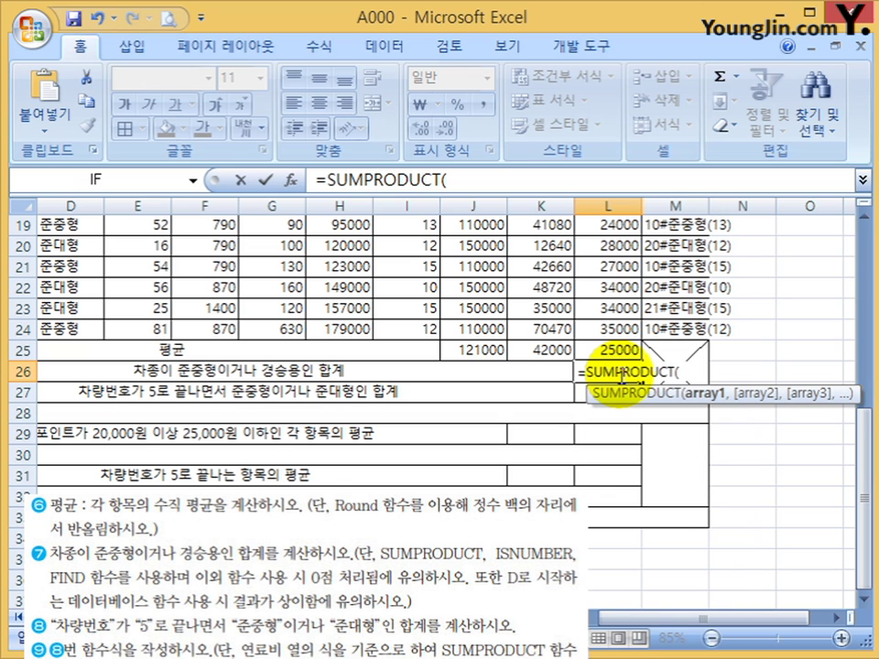
text(isn)
key(Down)
key(Down)
key(Tab)
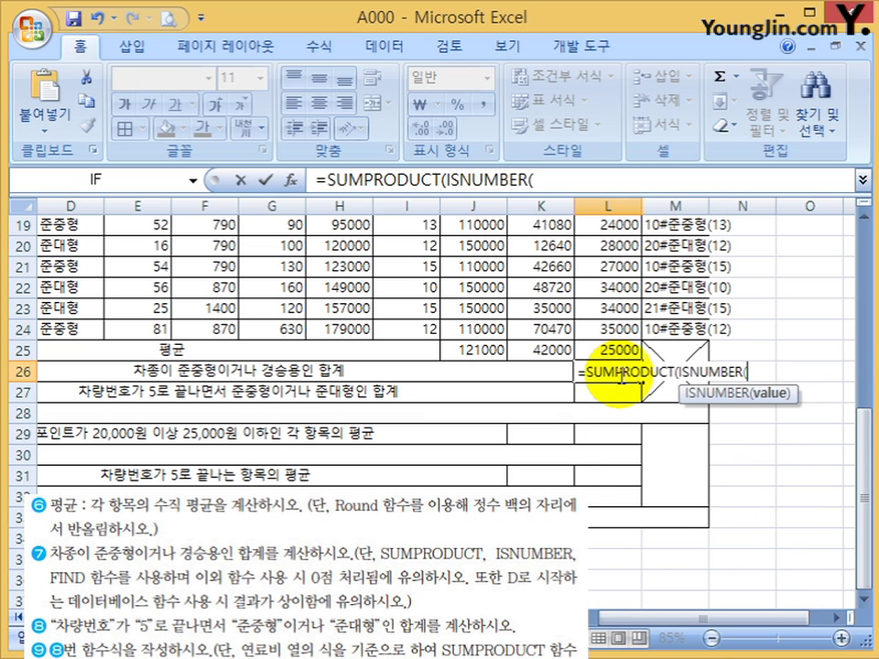
text(fin)
key(Tab)
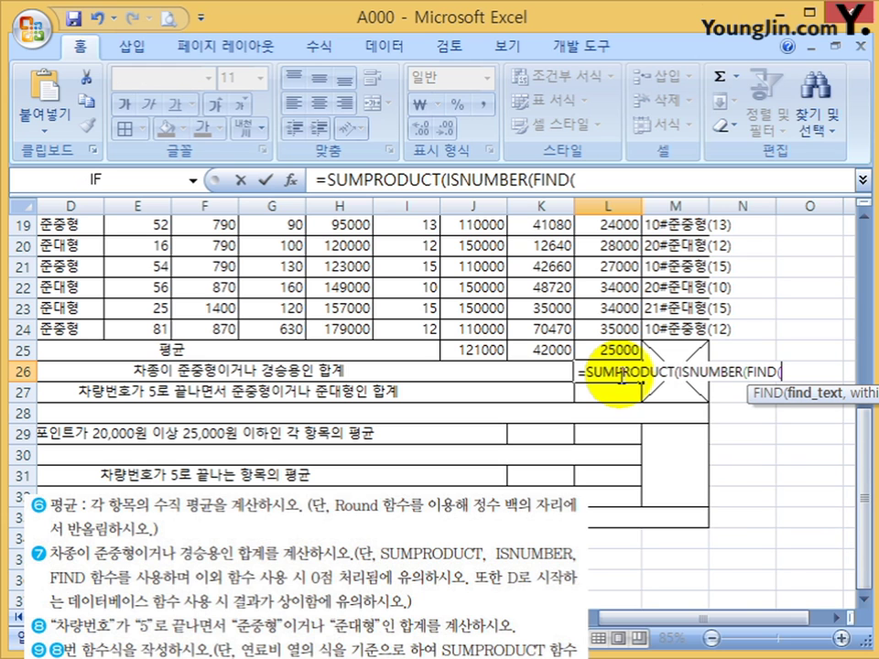
Set FIND's Find_text argument to "준중형" and its Within_text argument to D5:D24.
click(291, 181)
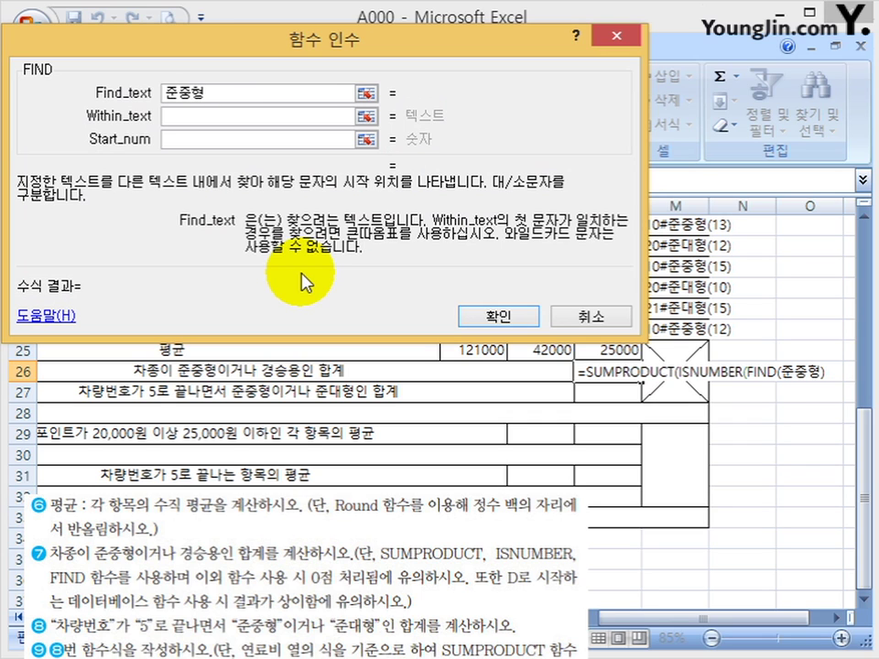
key(Tab)
drag(371, 41, 781, 125)
drag(62, 329, 59, 266)
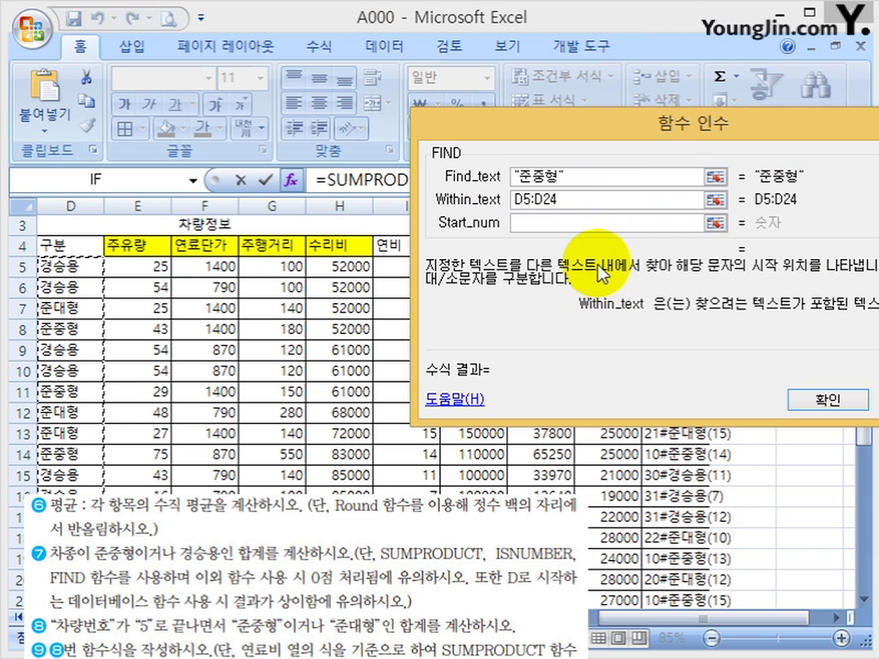
click(598, 231)
drag(634, 134, 446, 337)
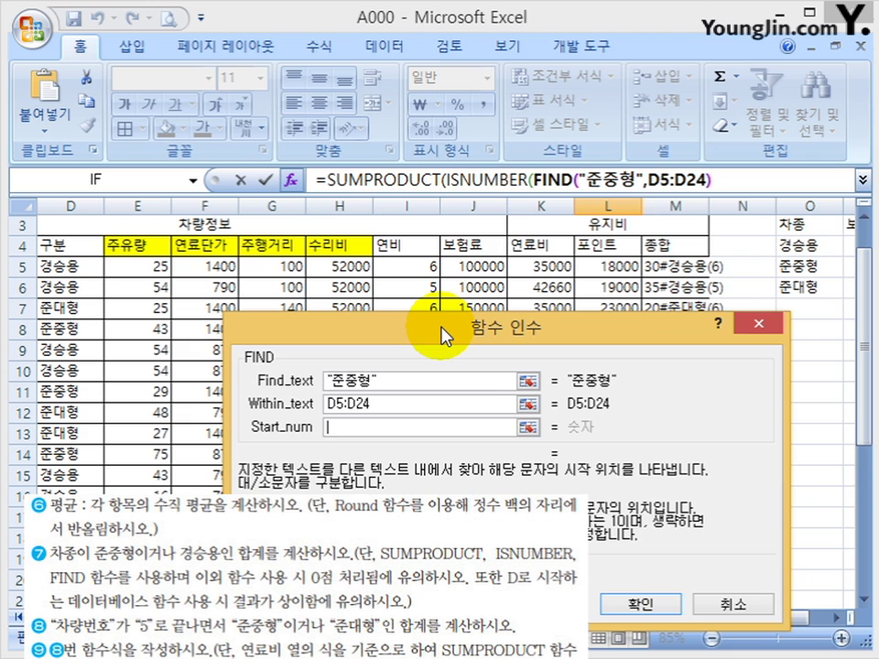
Close the ISNUMBER(FIND("준중형",D5:D24)) term in the L26 formula and add a copy of it with a plus sign.
click(728, 181)
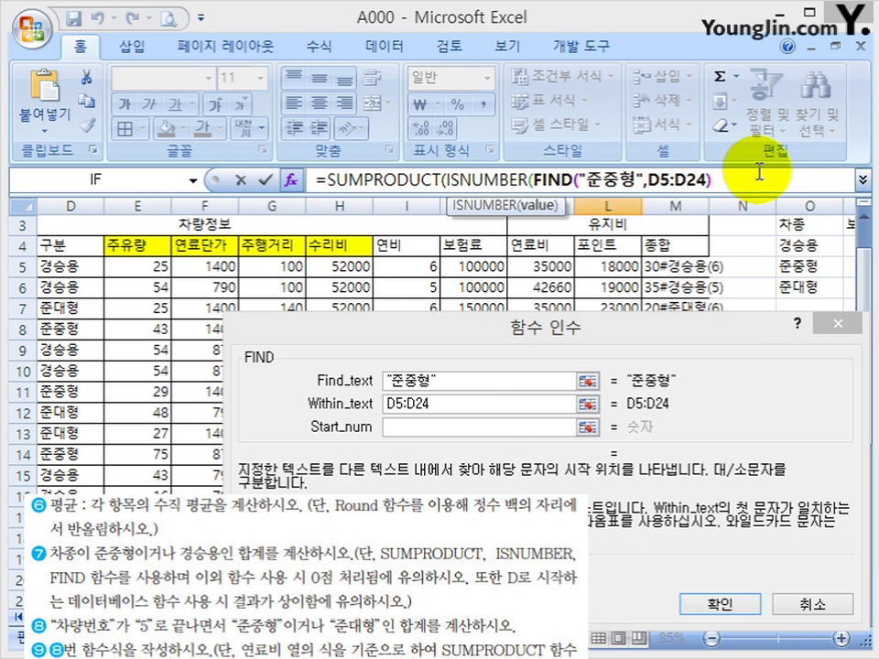
click(759, 172)
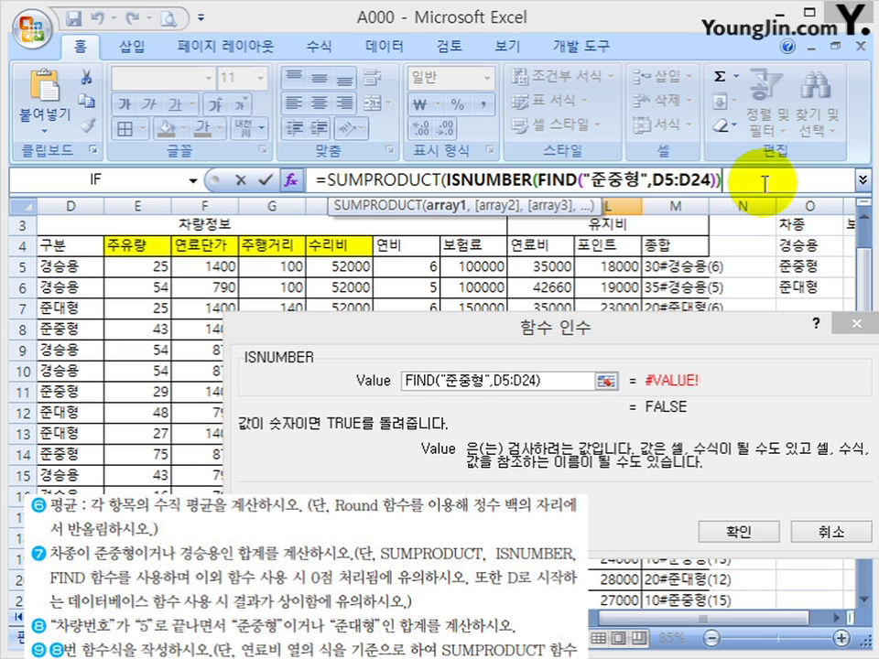
drag(764, 183, 448, 181)
key(ctrl+c)
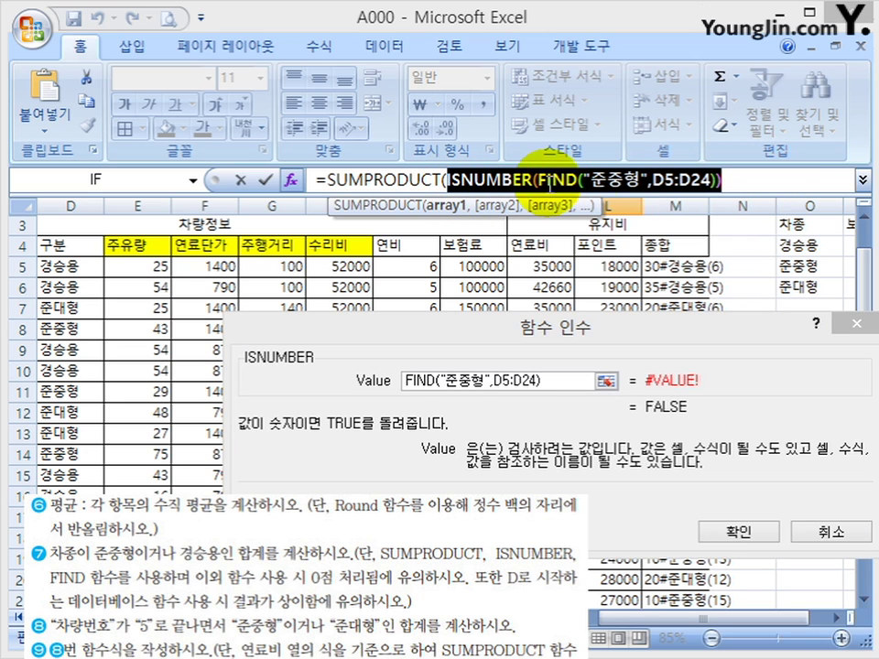
click(749, 180)
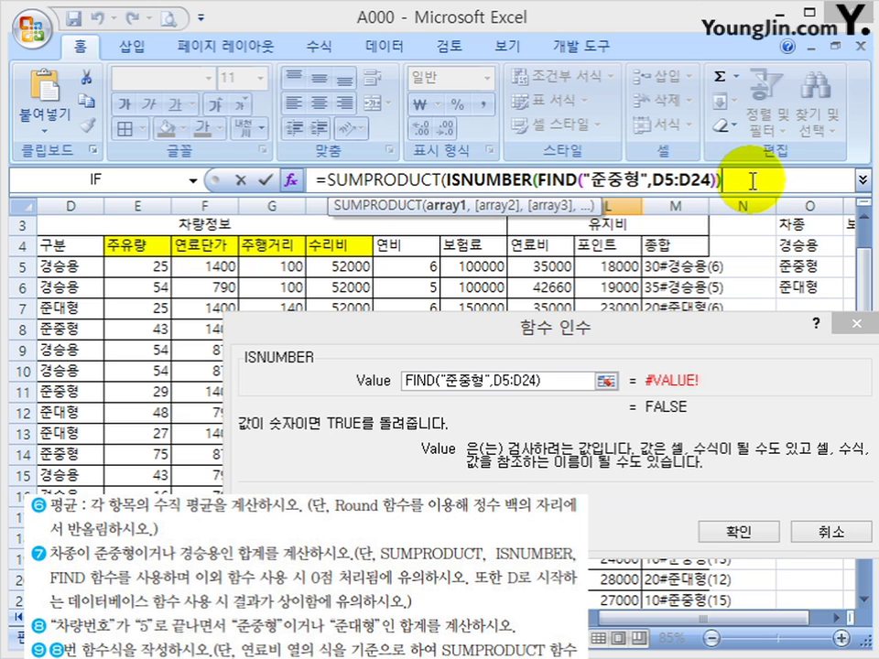
text(+)
key(ctrl+v)
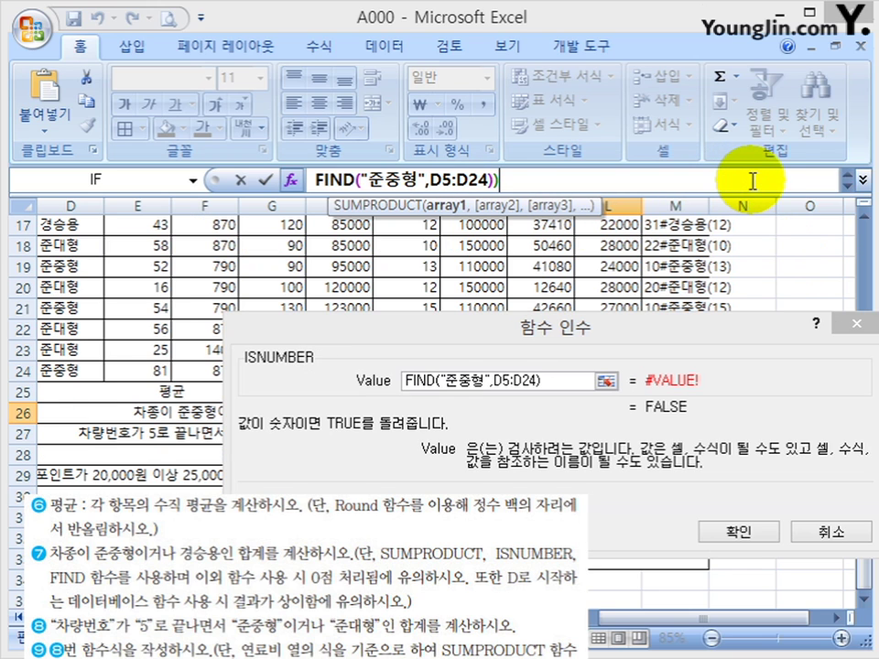
Replace the search text in the second FIND term of the L26 formula with "경승용".
click(864, 183)
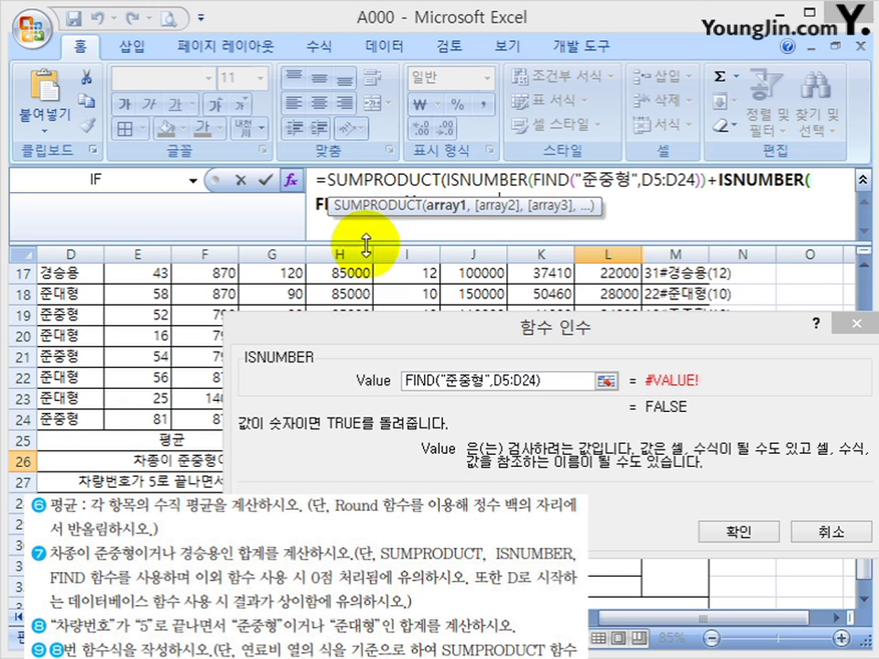
click(480, 220)
double_click(396, 205)
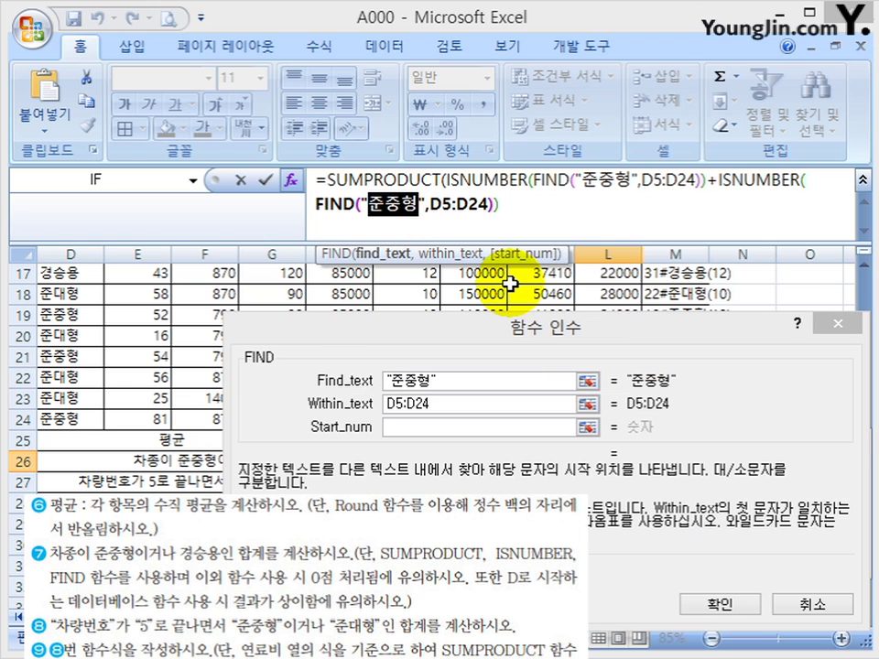
text(거)
text(승ㅇ)
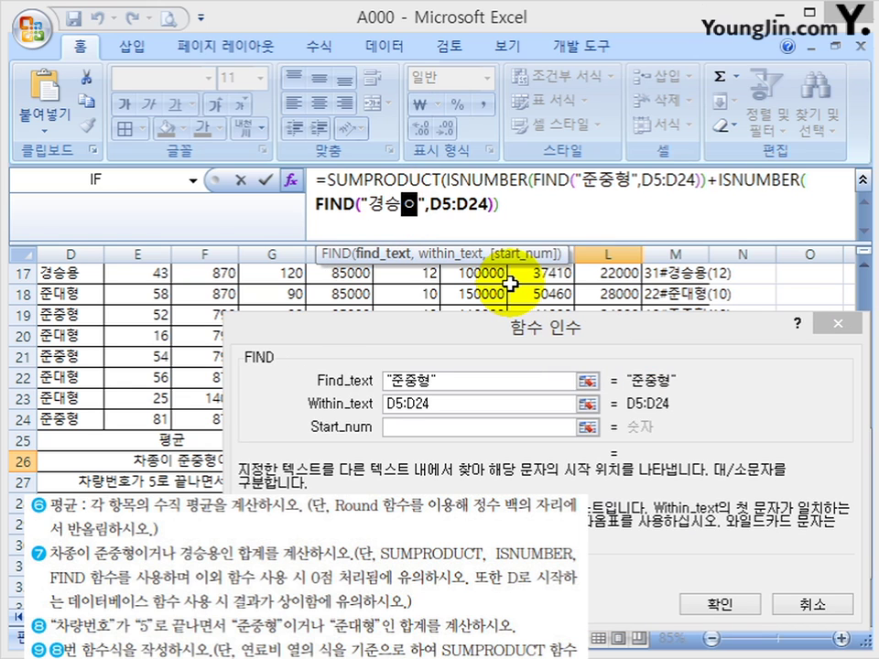
click(593, 222)
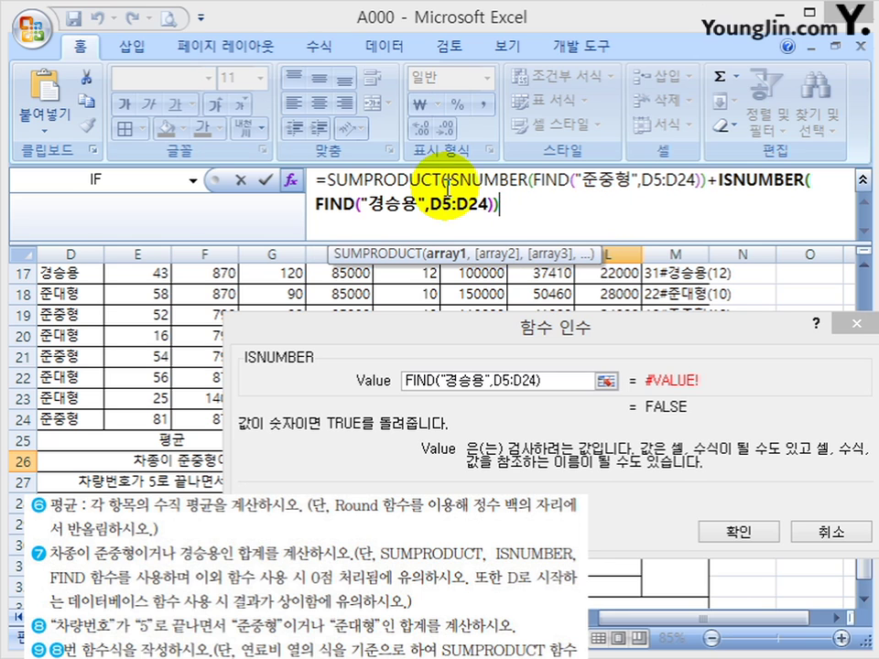
Set SUMPRODUCT's Array2 argument to L5:L24 and enter the L26 formula as an array formula.
click(374, 179)
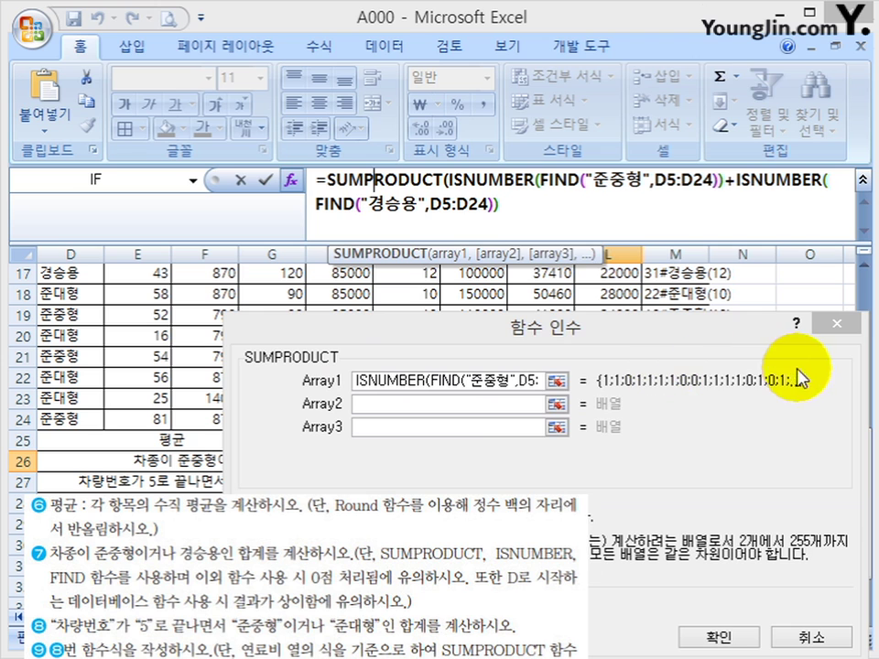
click(406, 409)
drag(428, 341, 583, 78)
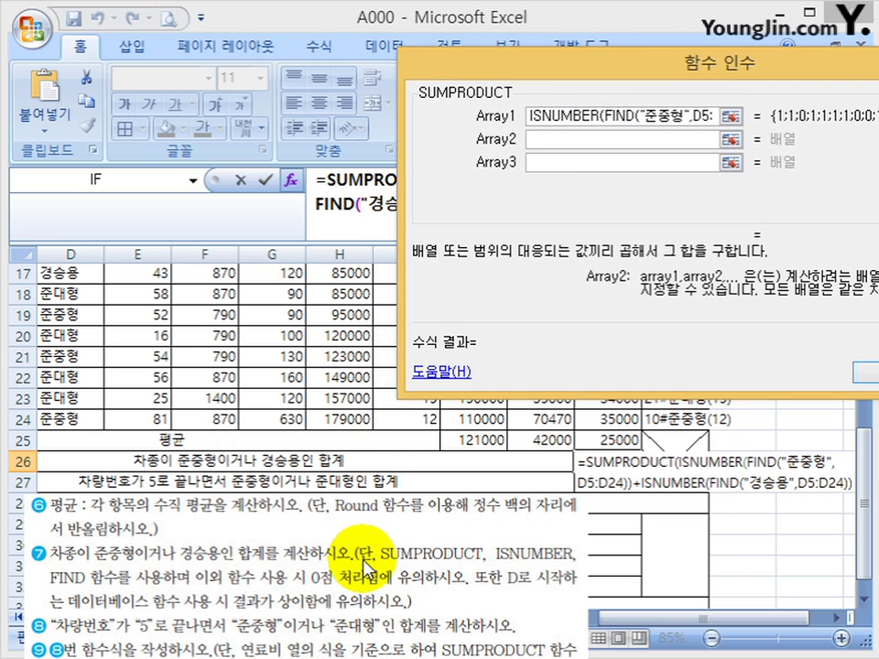
drag(606, 66, 836, 56)
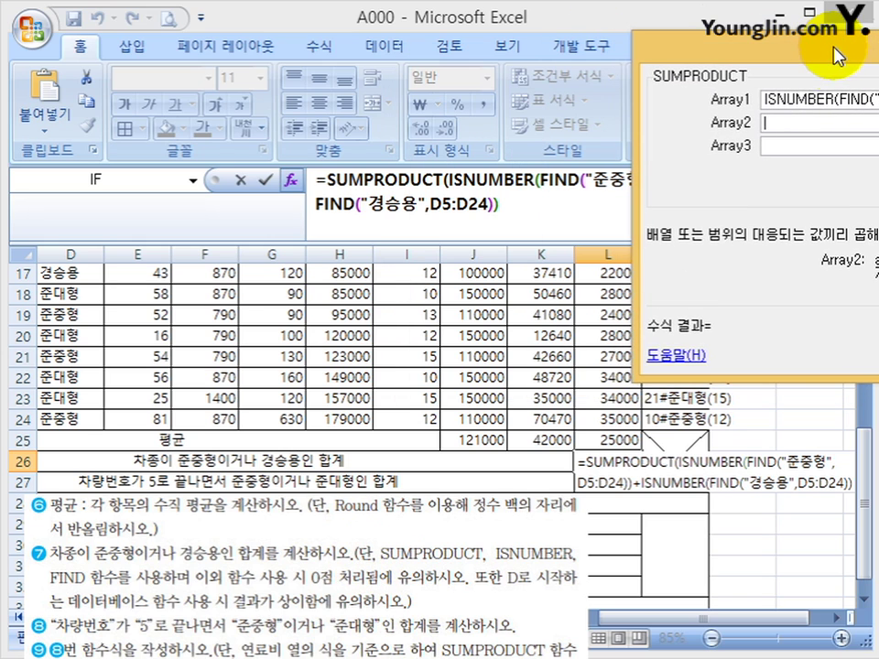
drag(602, 425, 612, 165)
drag(616, 316, 606, 315)
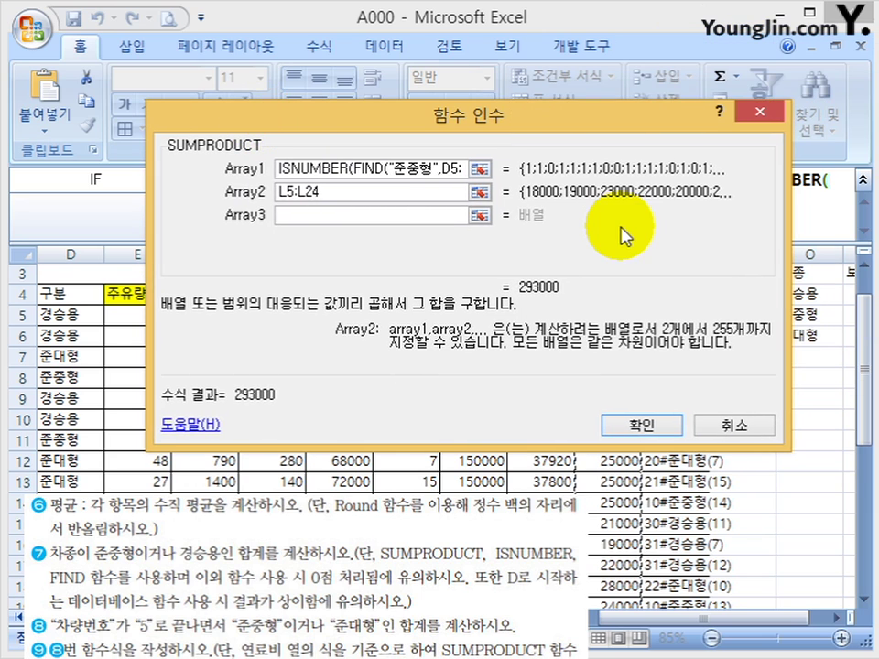
key(ctrl+shift+Return)
Re-enter L26's conditional sum as an array formula and clear the cell's contents.
scroll(620, 225, down, 5)
scroll(676, 514, down, 1)
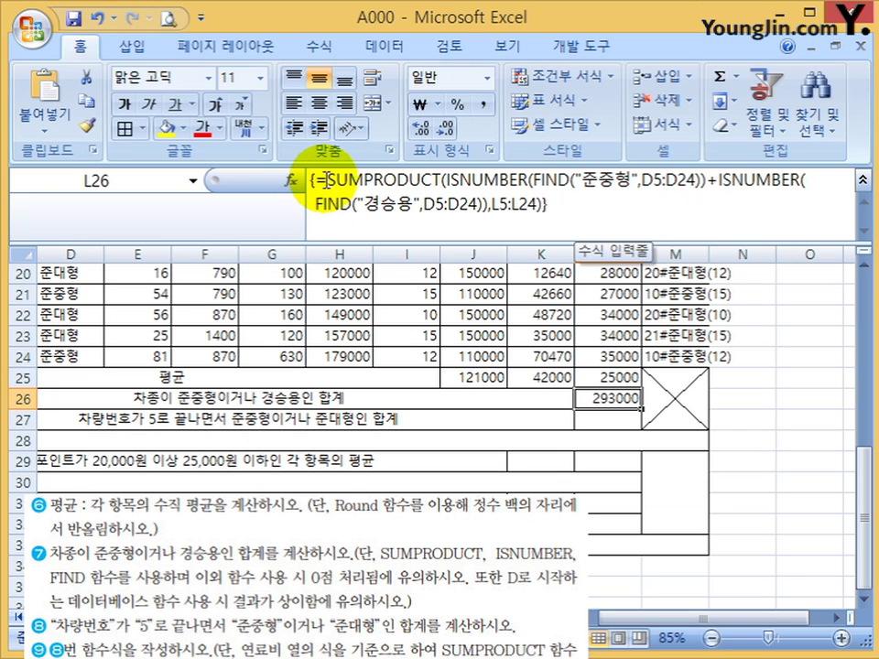
drag(318, 180, 706, 178)
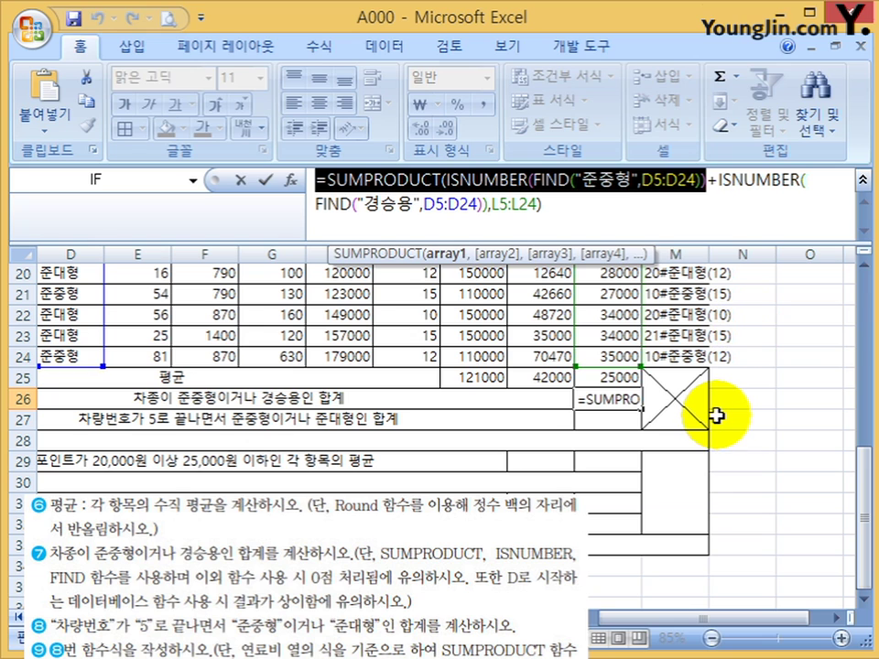
key(ctrl+shift+Return)
key(BackSpace)
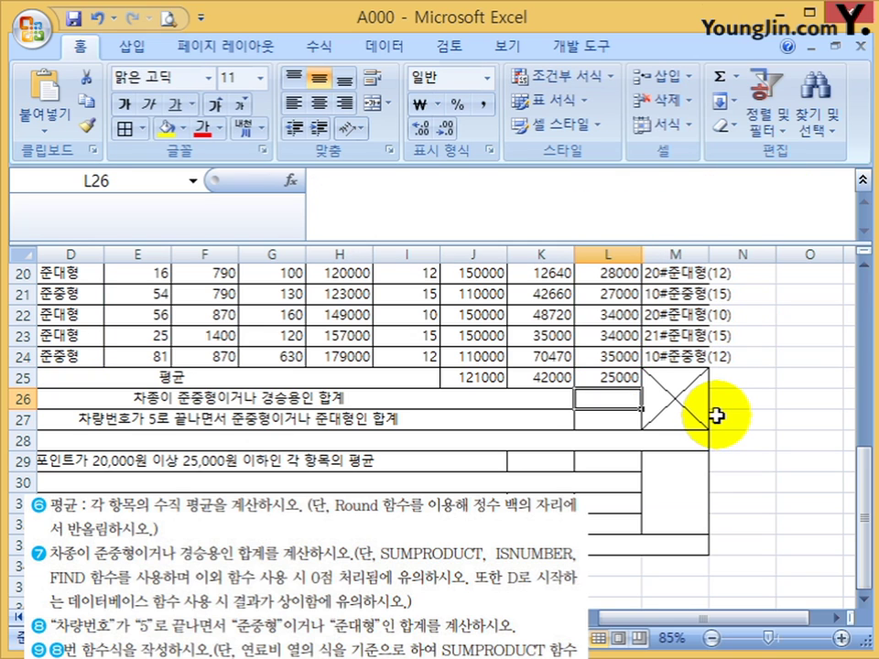
Begin the formula =SUMPRODUCT(ISNUMBER(FIND( in cell L26.
text(=su)
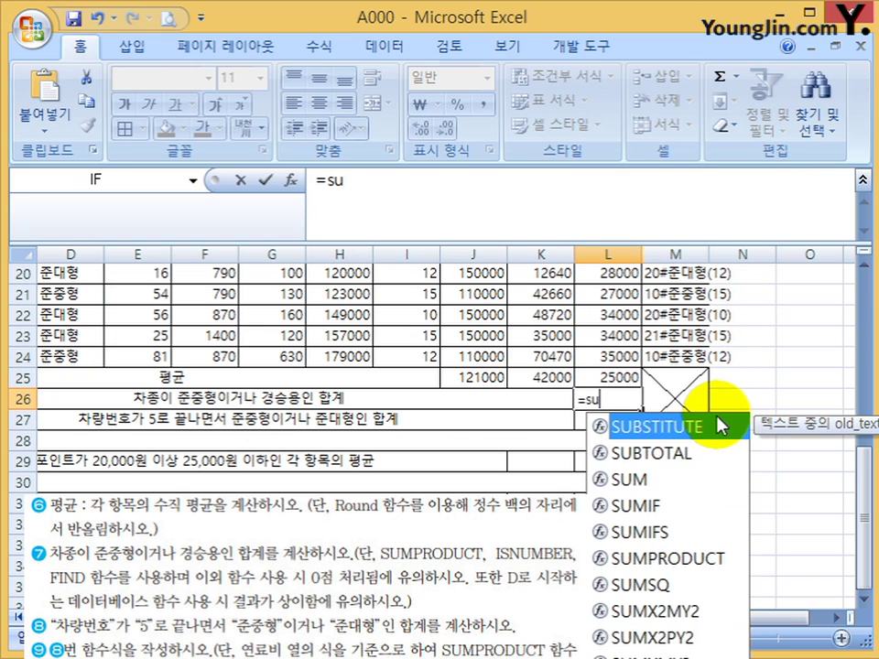
text(m)
key(Down)
key(Down)
key(Down)
key(Tab)
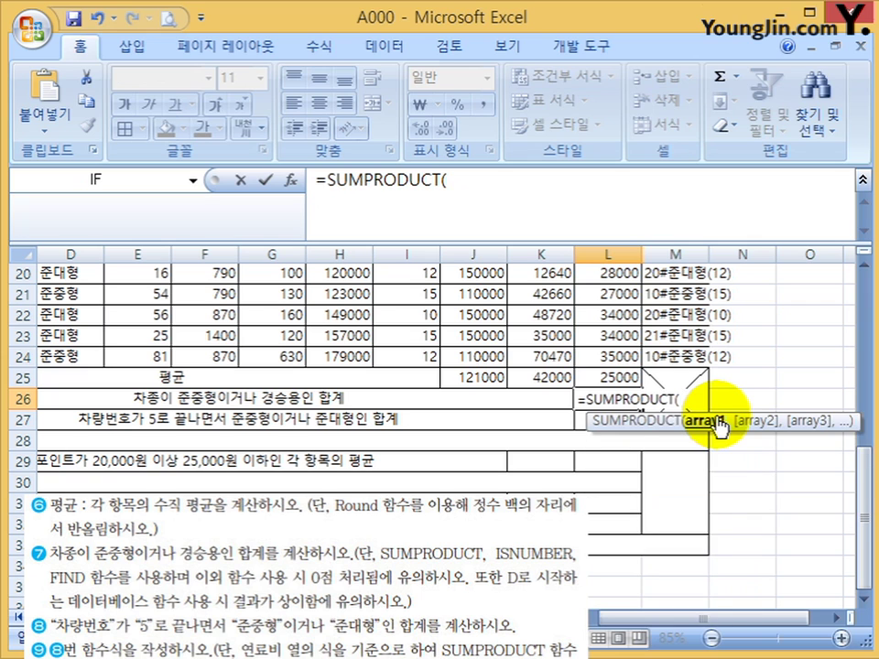
text(isn)
key(Down)
key(Down)
key(Tab)
text(find)
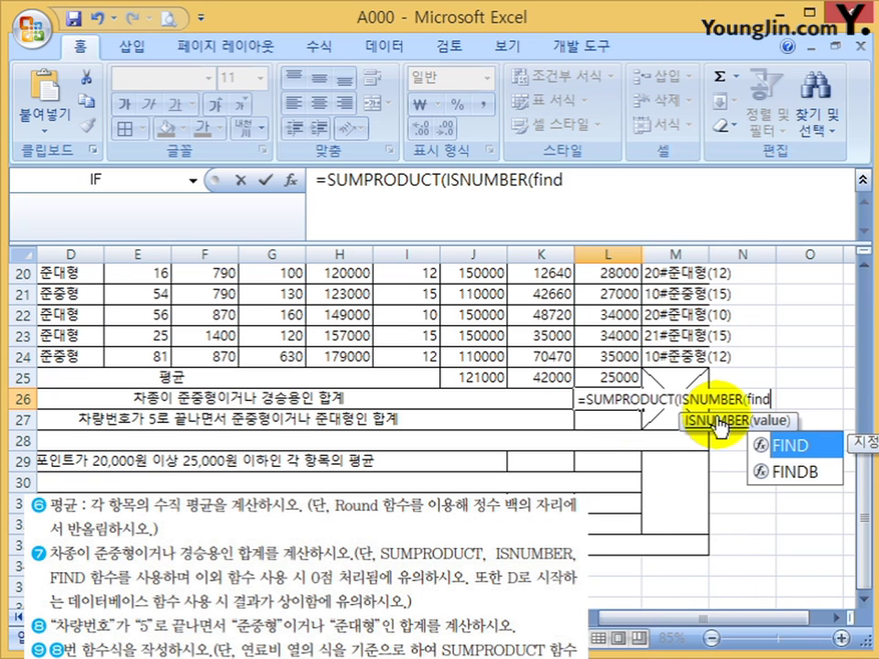
key(Tab)
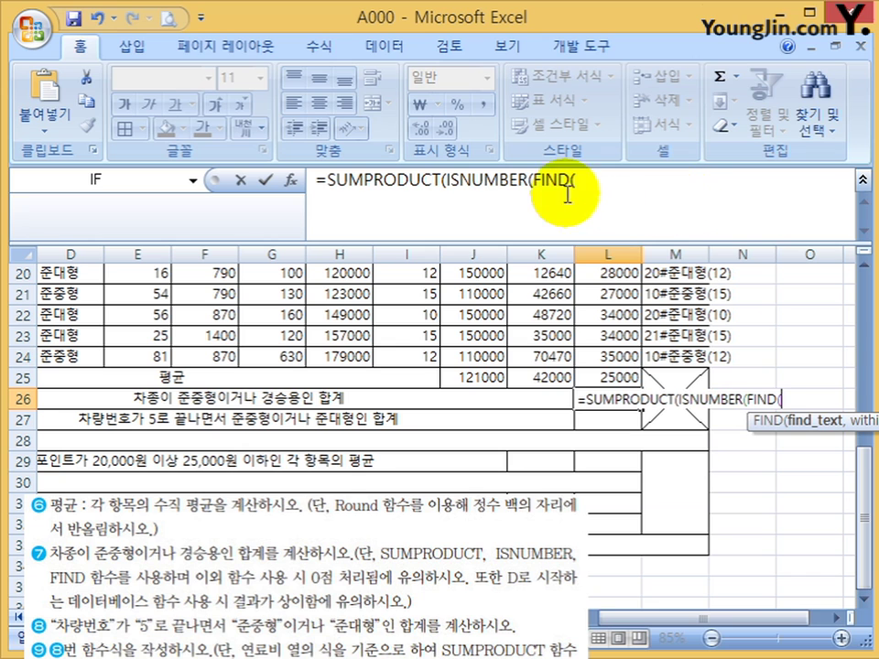
Set the FIND arguments in L26 to search for "준중형" within D5:D24.
click(462, 190)
click(292, 181)
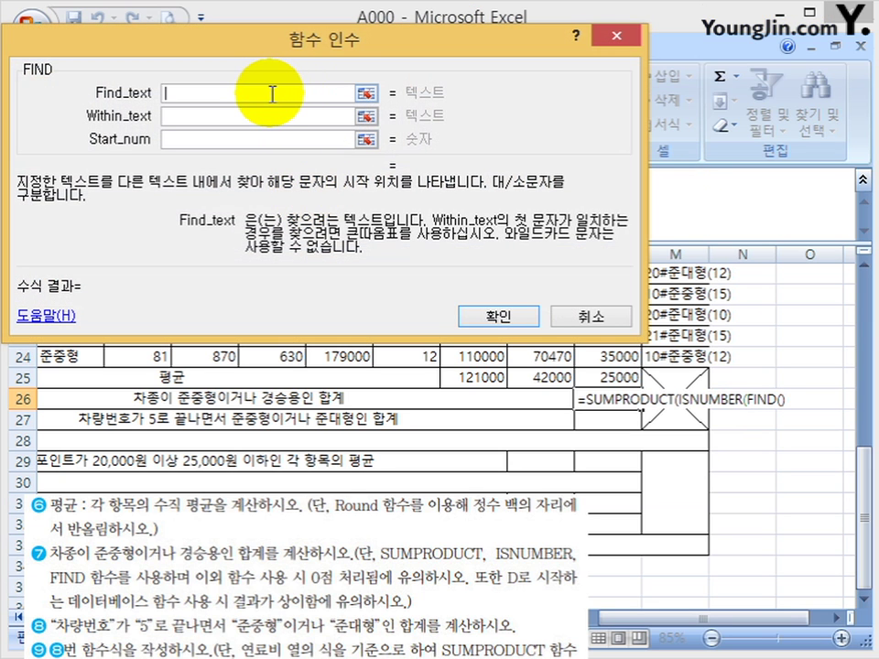
text(wns)
key(BackSpace)
key(BackSpace)
key(BackSpace)
text(준중형)
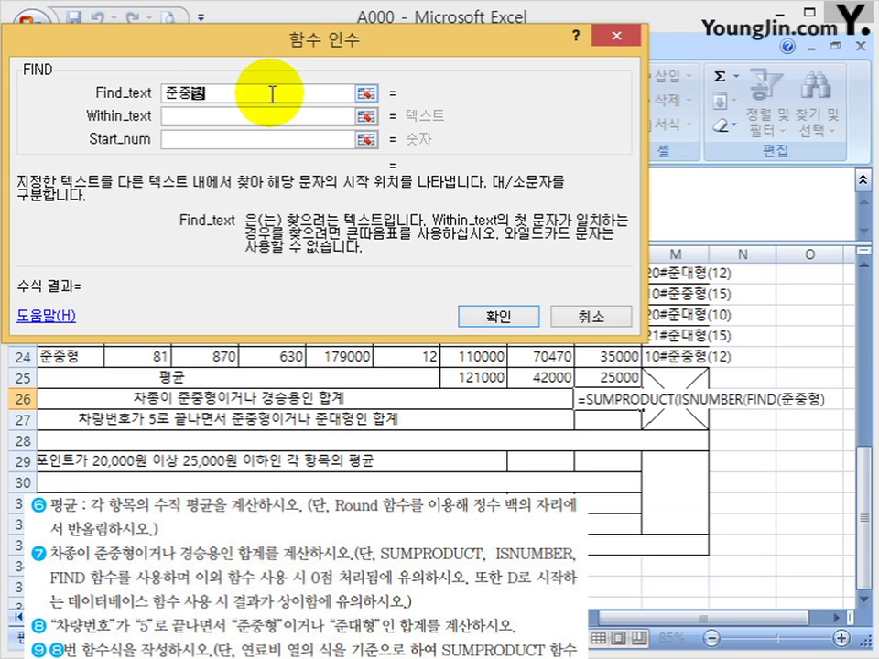
key(Tab)
drag(314, 73, 705, 71)
drag(69, 356, 64, 331)
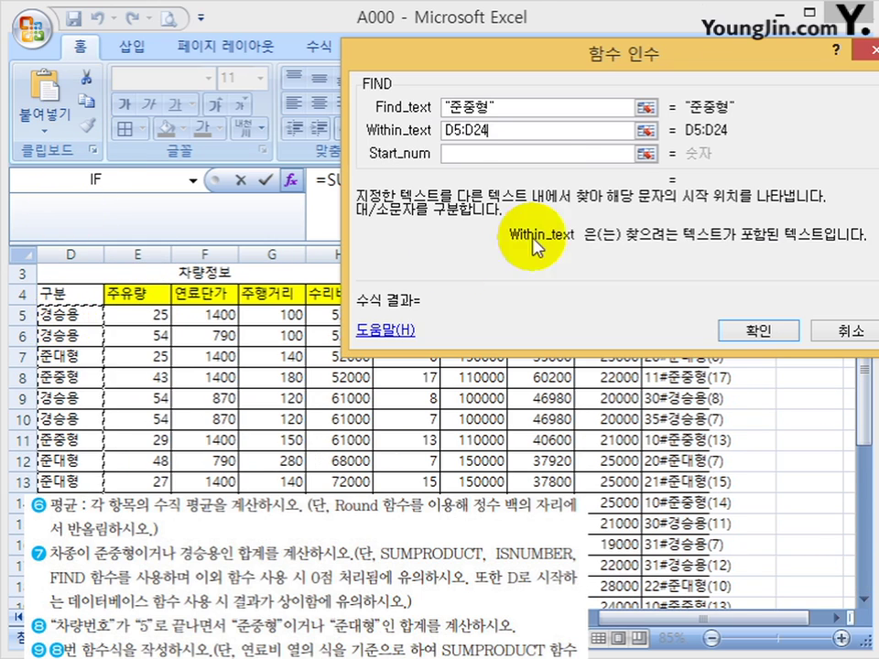
click(540, 153)
Close the ISNUMBER term in the L26 formula and append a copy of it after a plus sign.
drag(550, 75, 481, 445)
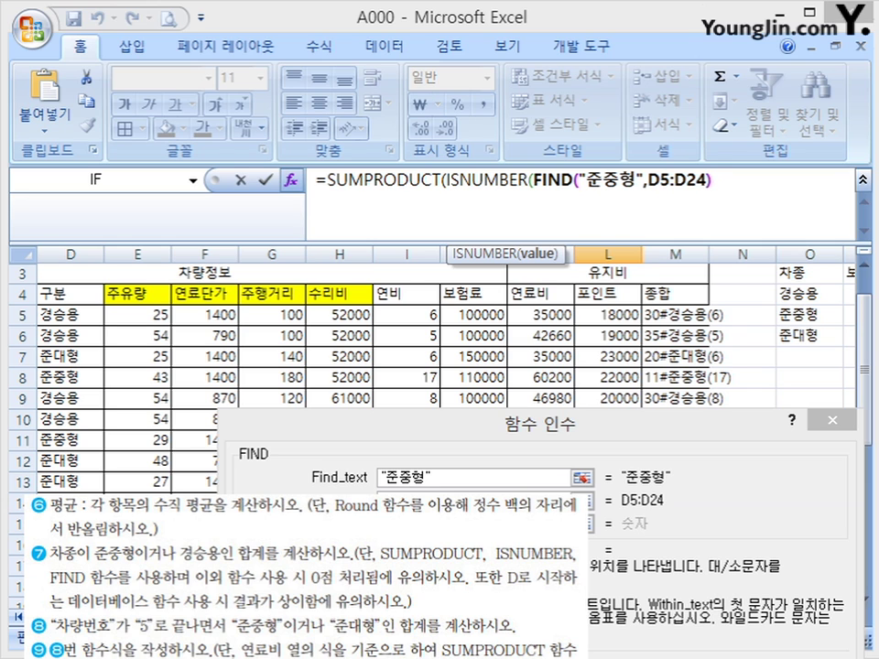
click(529, 181)
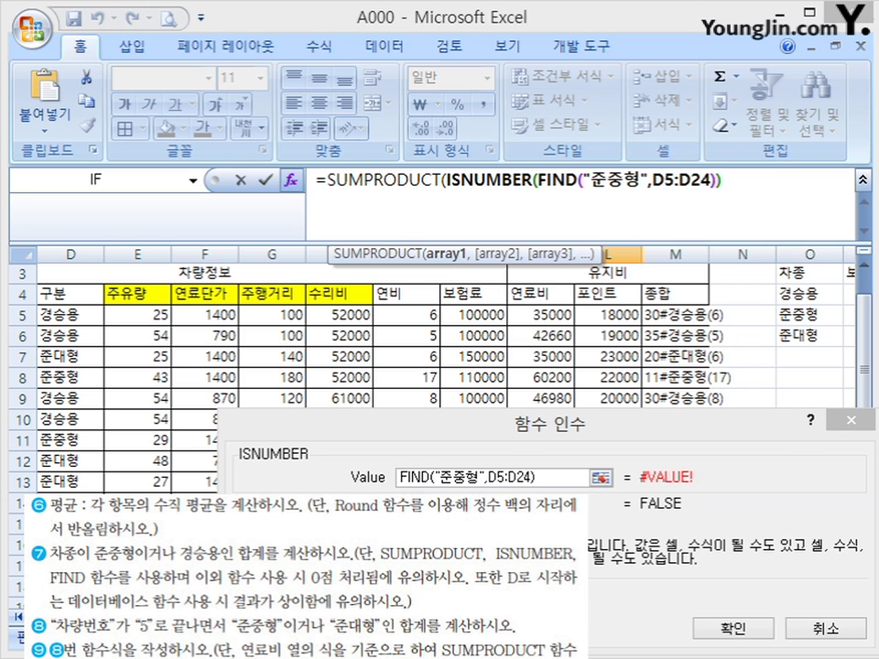
text(+)
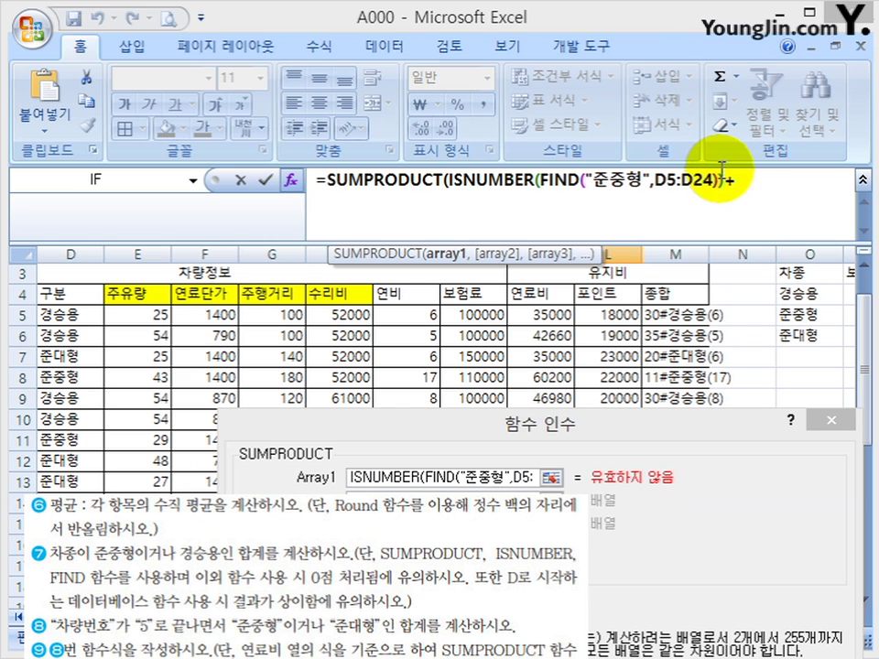
drag(721, 180, 451, 192)
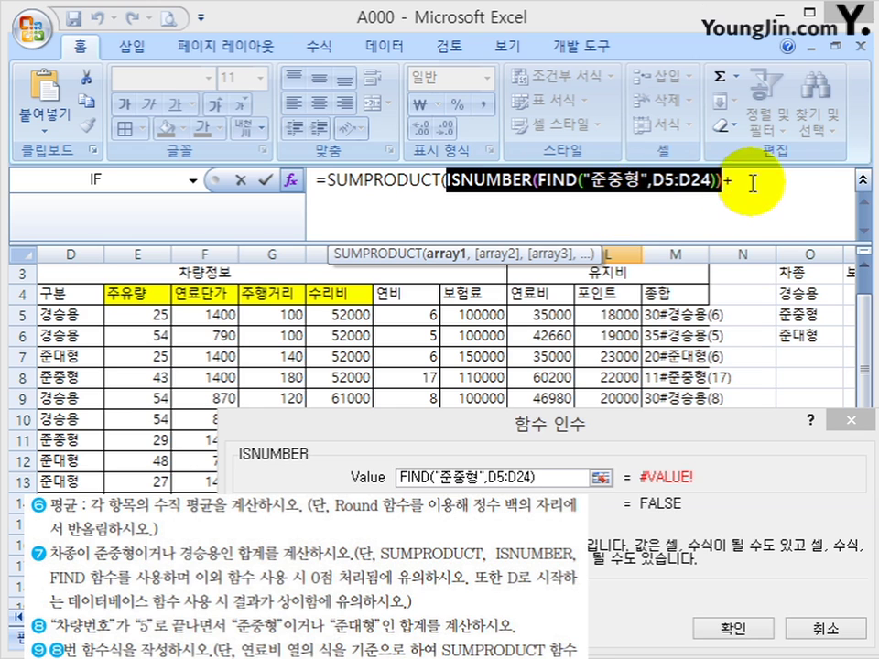
key(ctrl+c)
click(834, 191)
key(ctrl+v)
Change the search text of the copied FIND term in the L26 formula to "경승용".
drag(369, 205, 410, 210)
text(경)
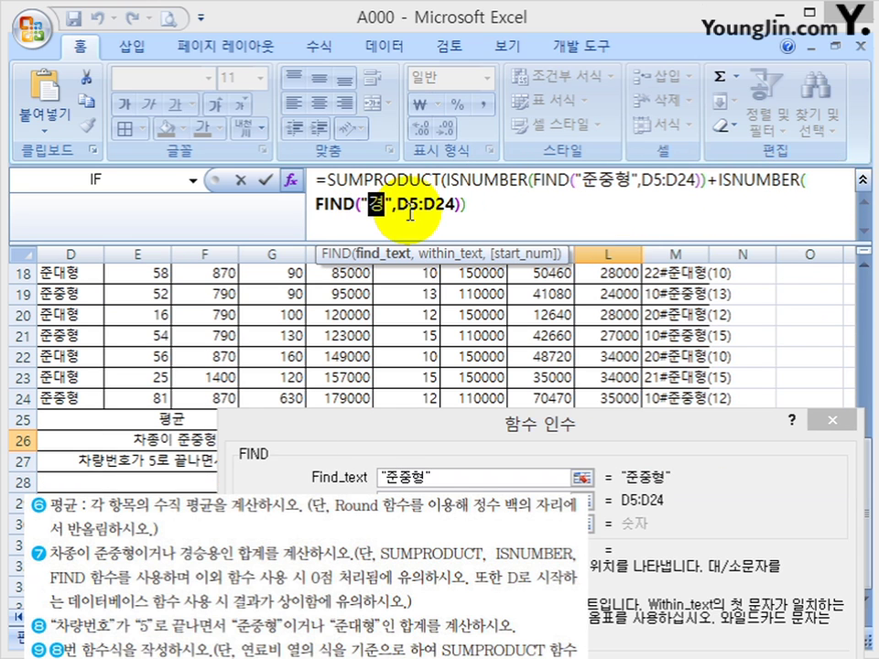
text(승용)
click(579, 207)
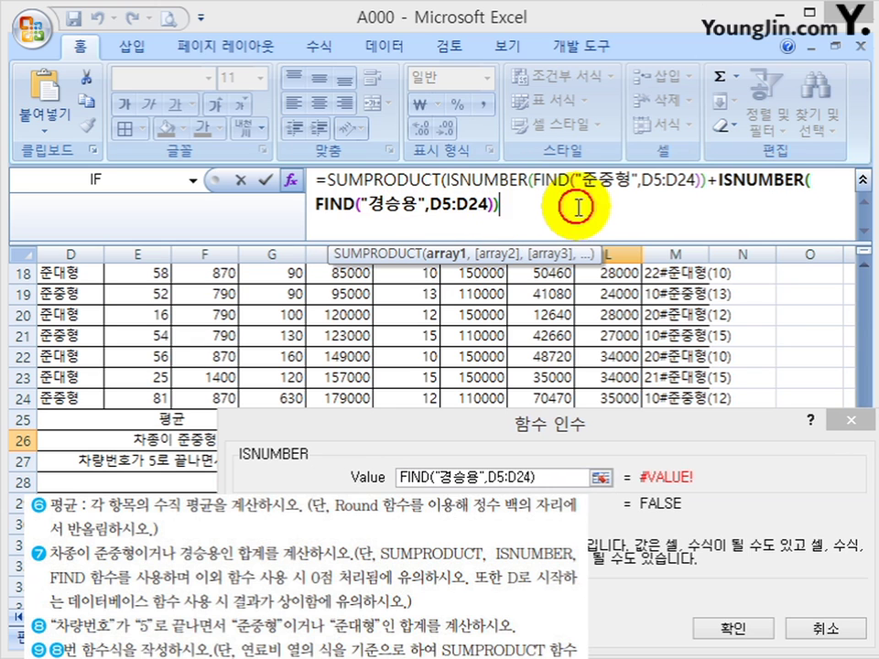
Set SUMPRODUCT's second array to L5:L24 and commit the L26 conditional sum as an array formula.
click(366, 182)
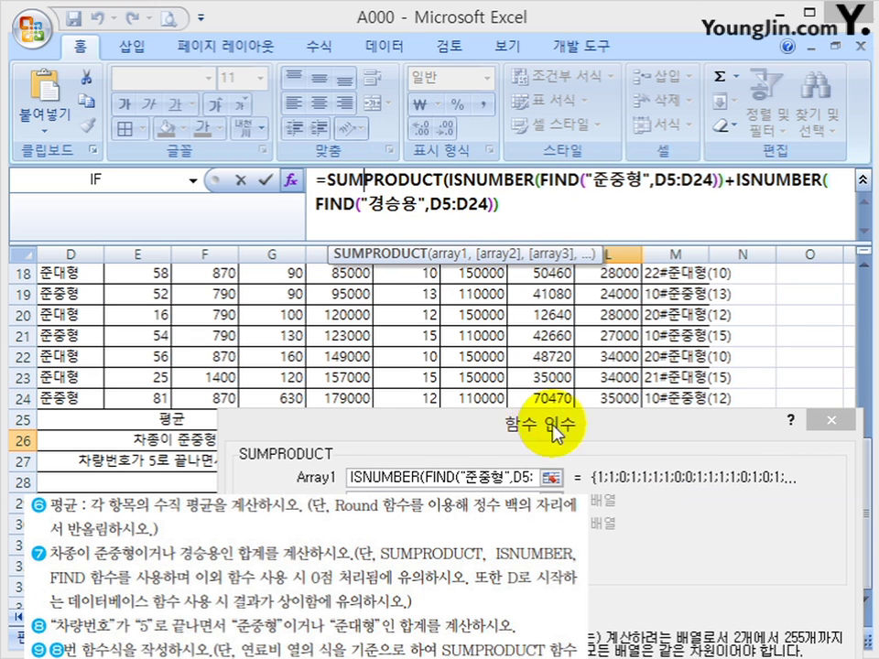
drag(553, 435, 697, 83)
click(519, 150)
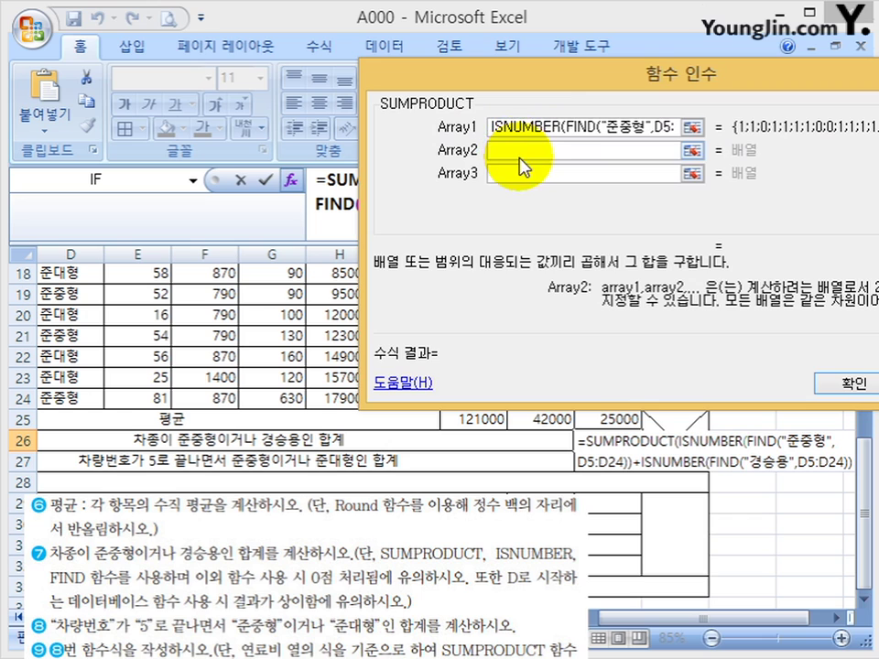
drag(553, 86, 878, 92)
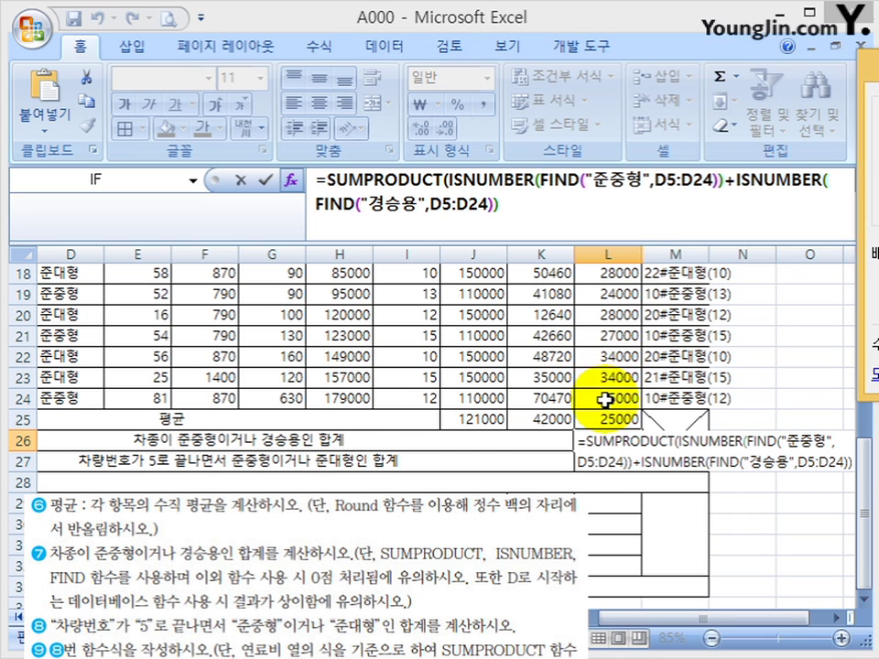
drag(605, 399, 612, 316)
drag(870, 91, 262, 90)
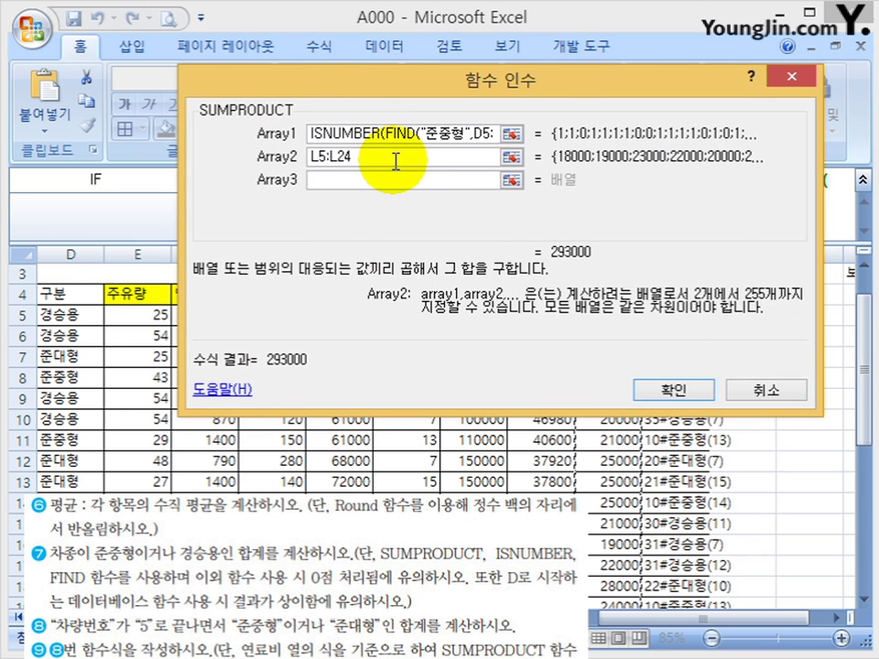
key(ctrl+shift+Return)
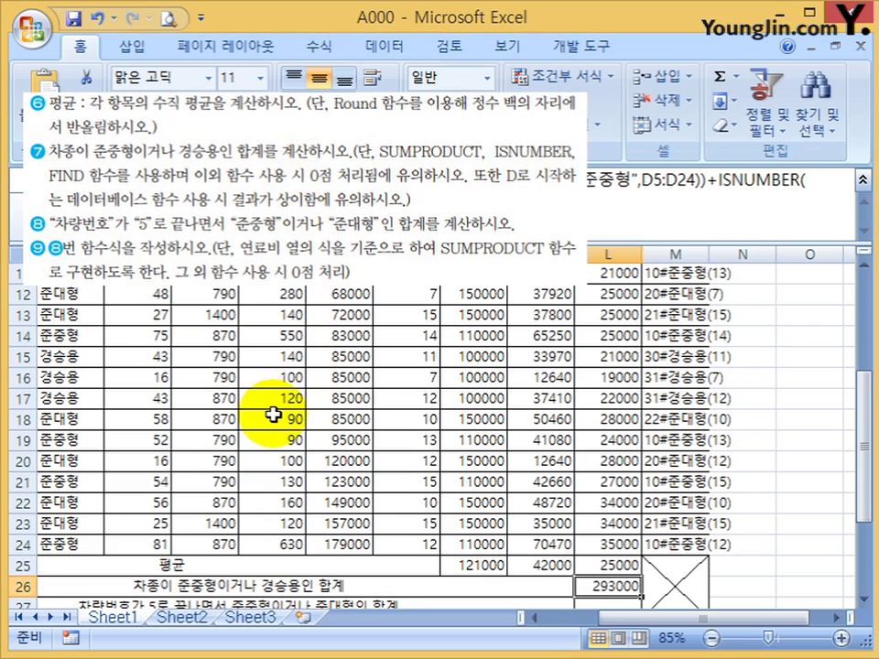
Enter the criteria heading 차량번호 in P25 and the condition *5 in P26.
scroll(272, 415, down, 2)
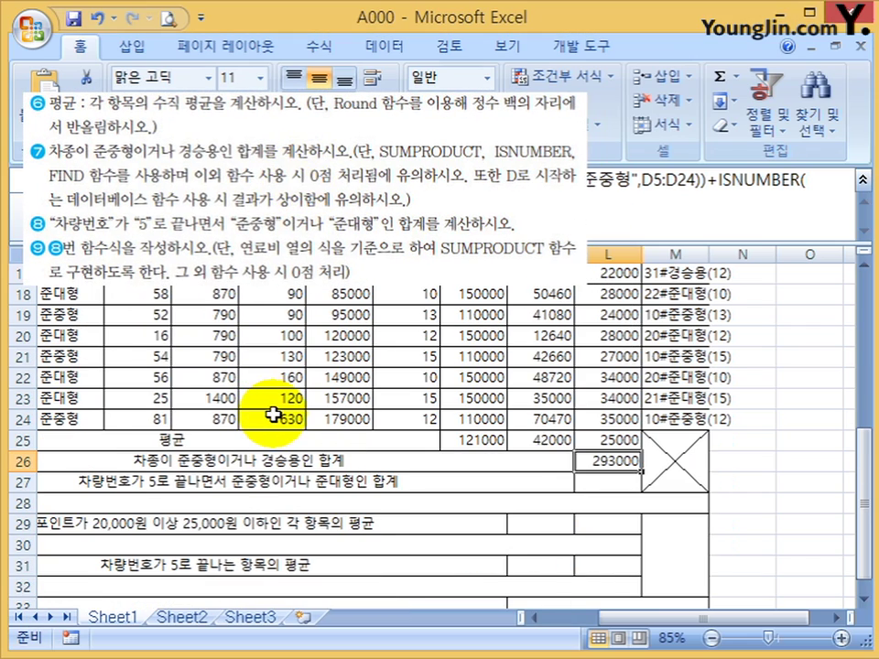
click(620, 482)
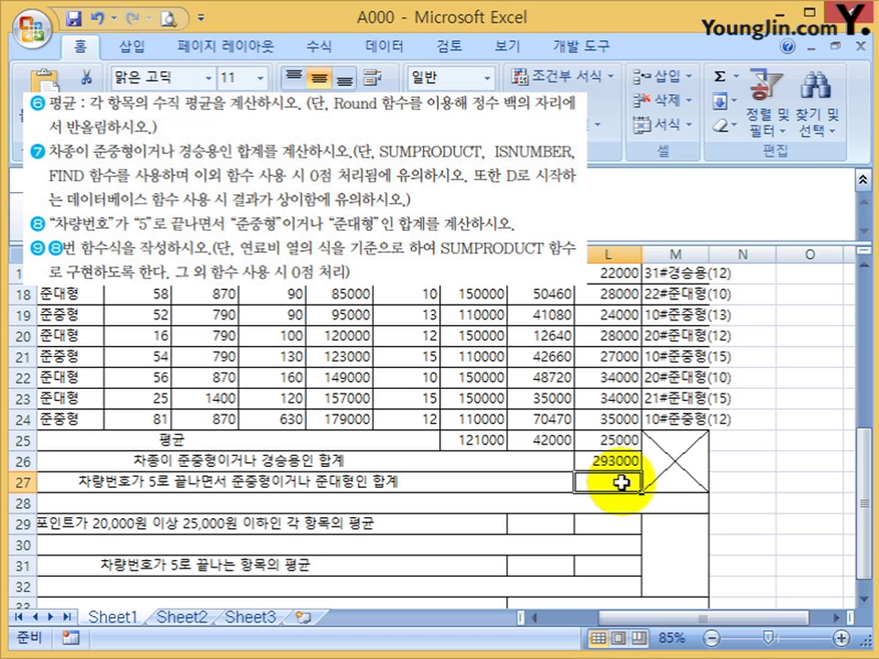
click(851, 616)
click(660, 437)
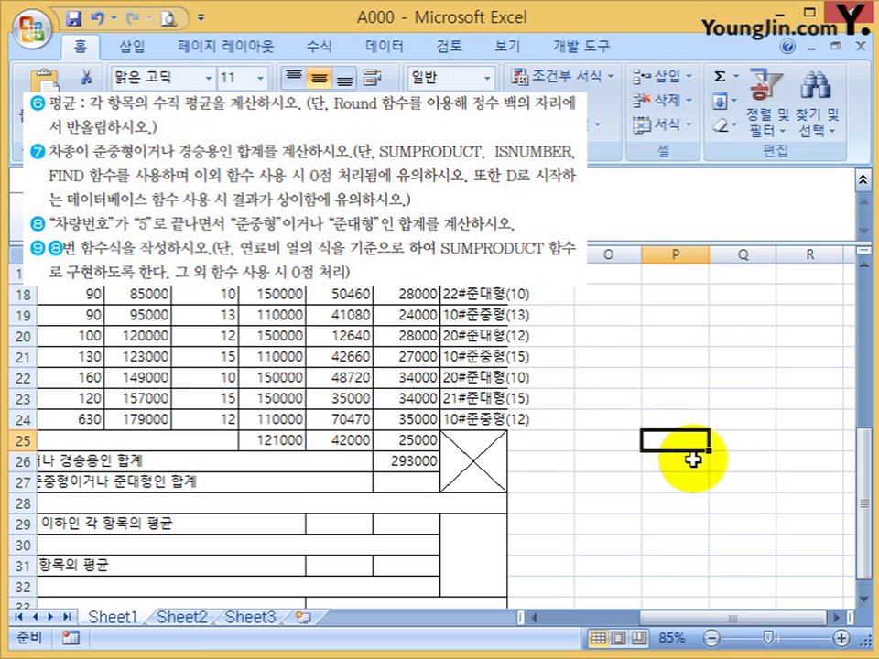
text(차)
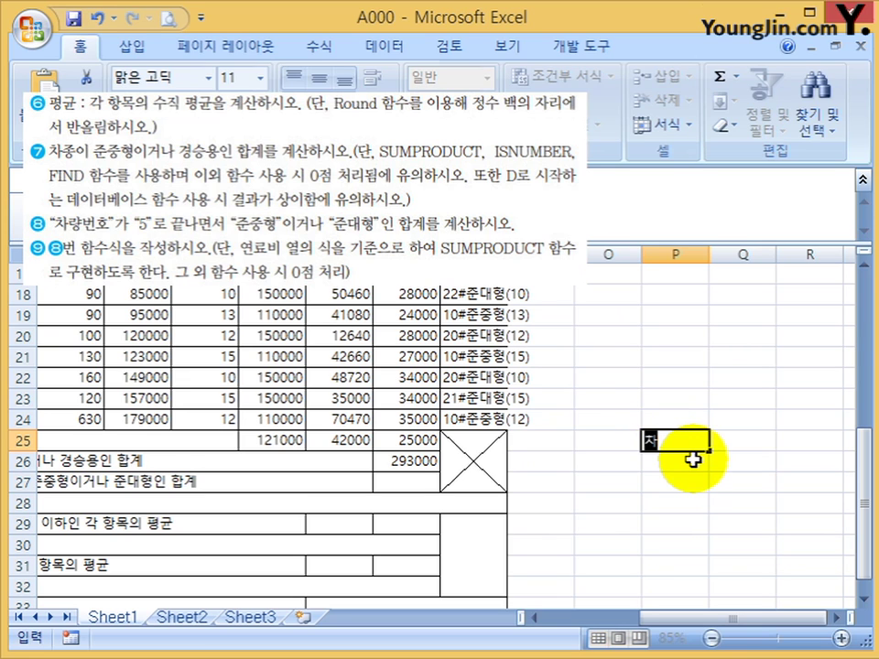
text(량번호)
key(Return)
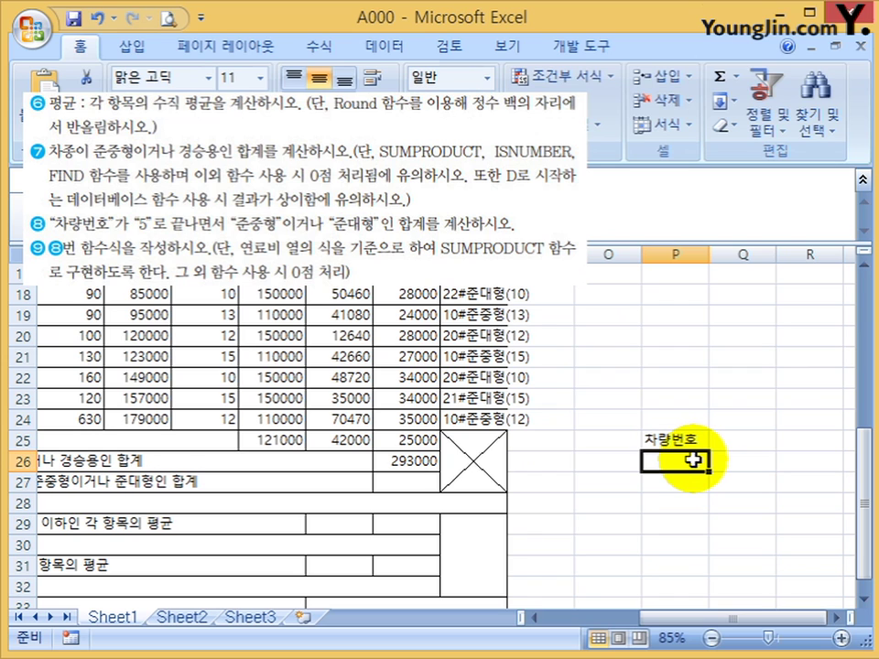
text(*5)
key(Return)
key(Up)
key(Up)
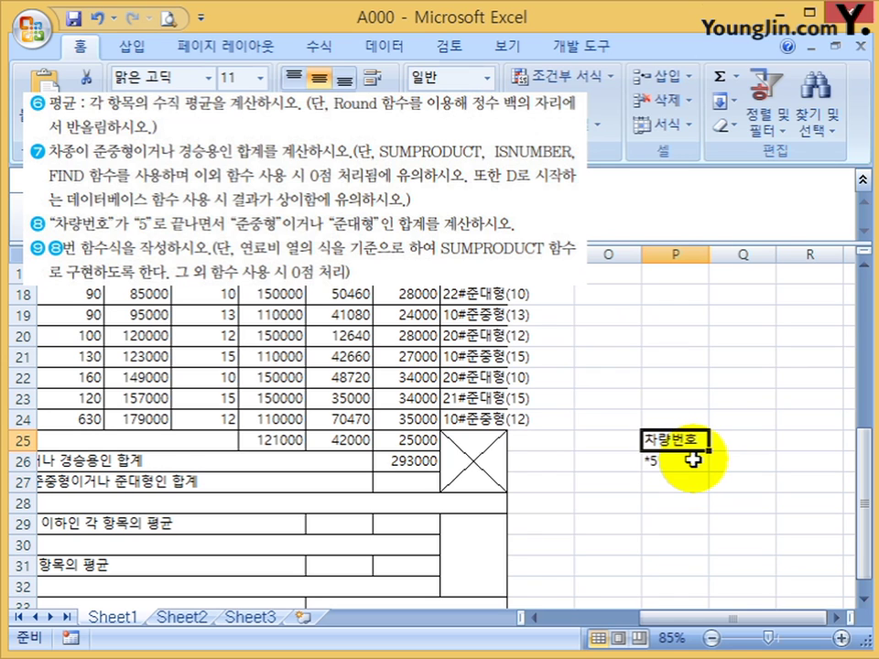
Enter the criteria heading 구분 in Q25 with 준중형 in Q26 and 준대형 in Q27.
key(Right)
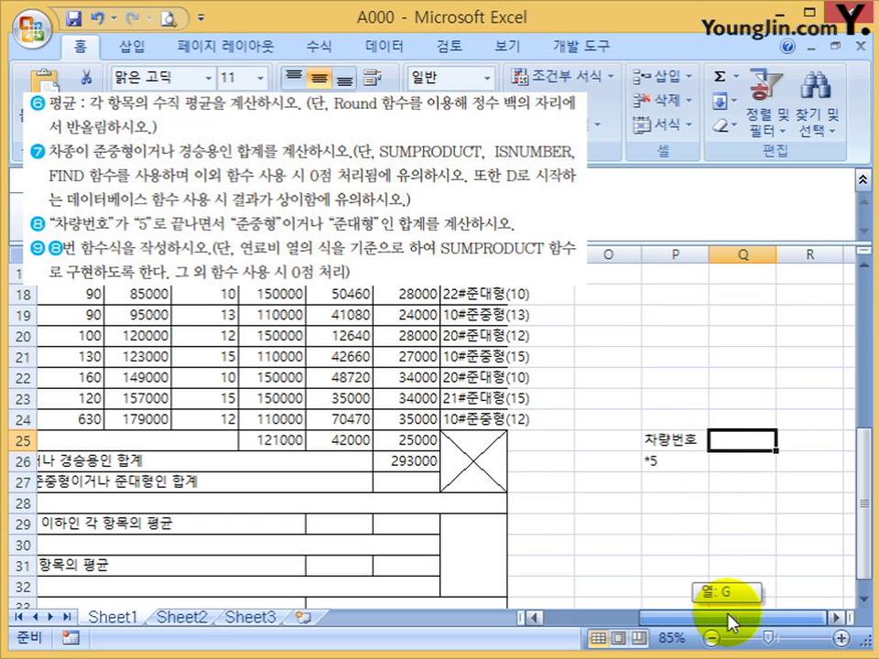
text(구분)
key(Return)
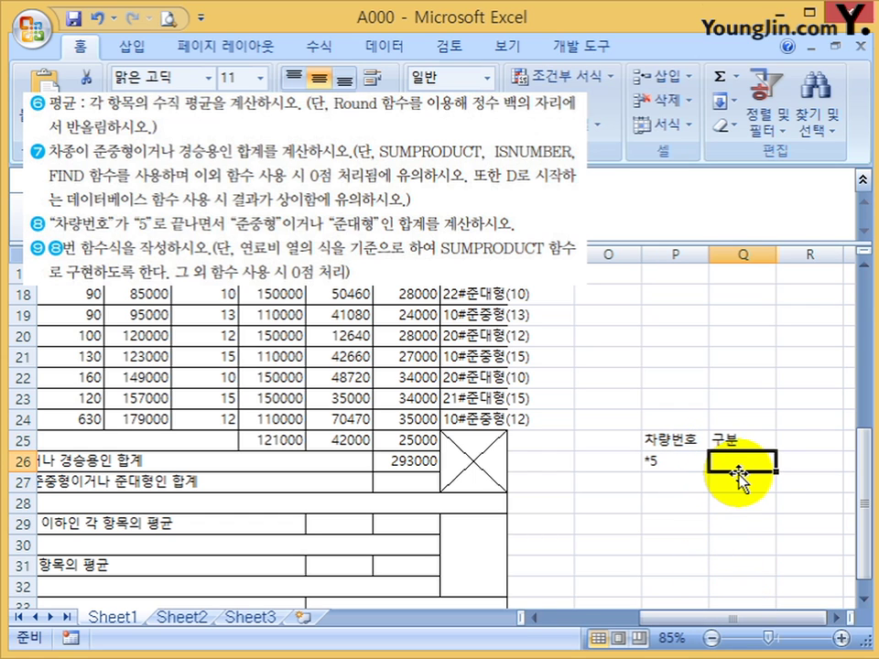
text(준중)
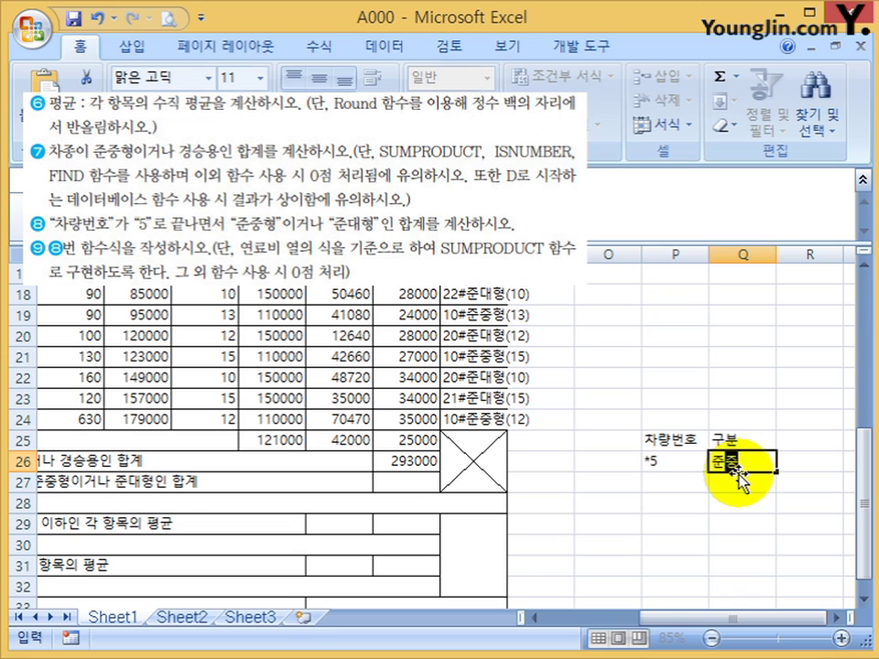
text(형)
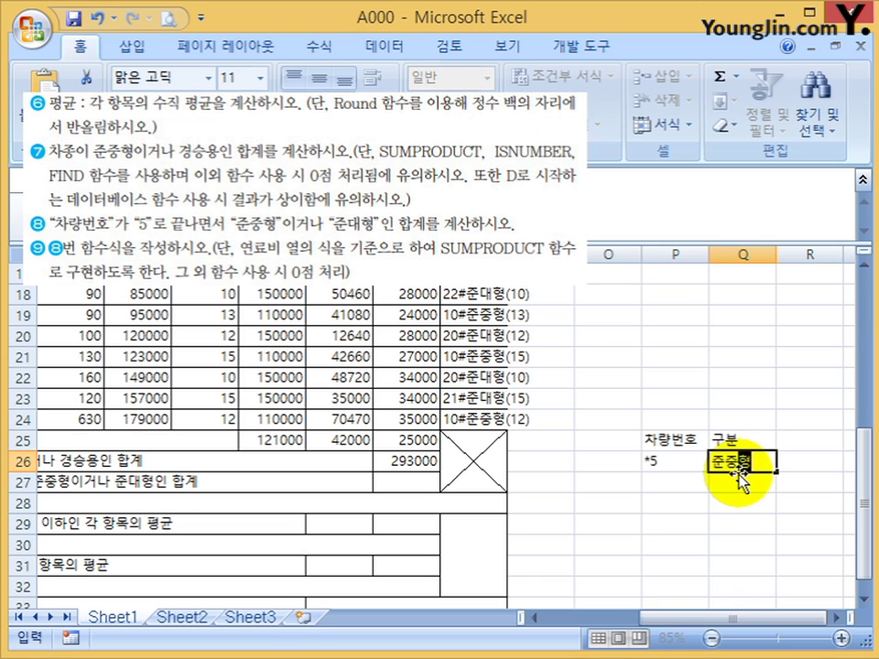
key(Return)
text(준대형)
key(Return)
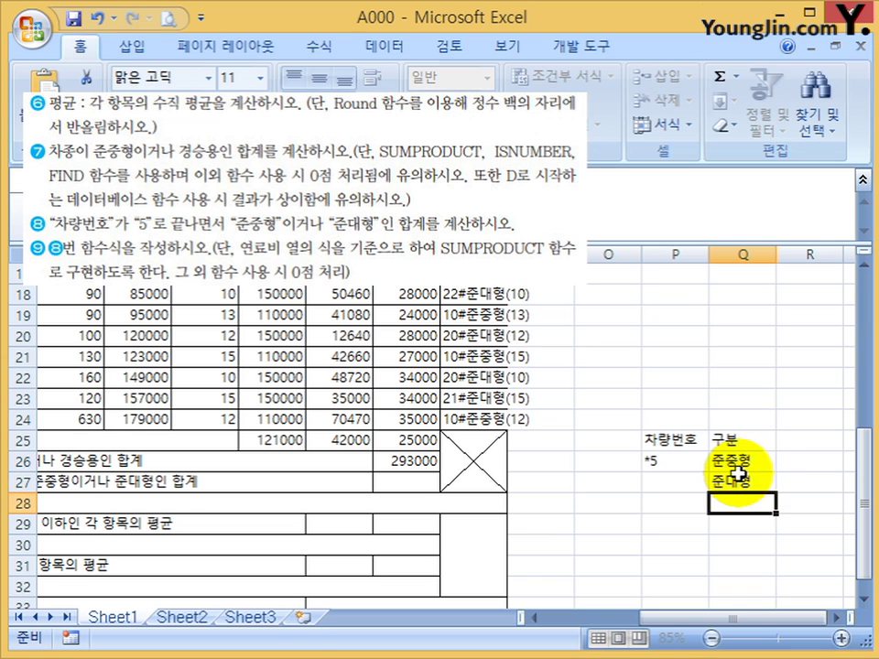
Enter the condition *5 in P27 and select the criteria range P25:Q27.
key(Up)
key(Left)
text(*5)
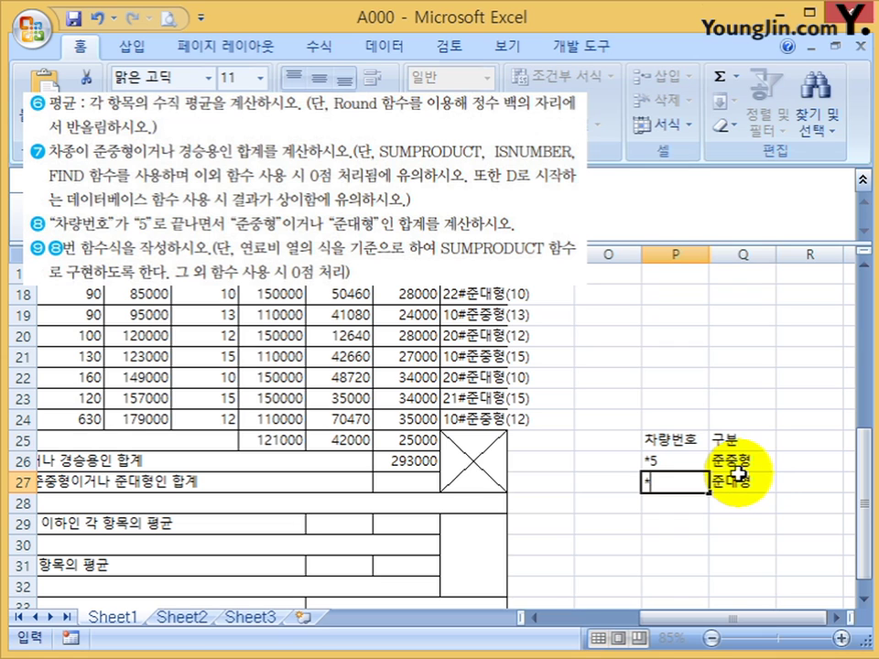
key(Return)
drag(670, 441, 748, 451)
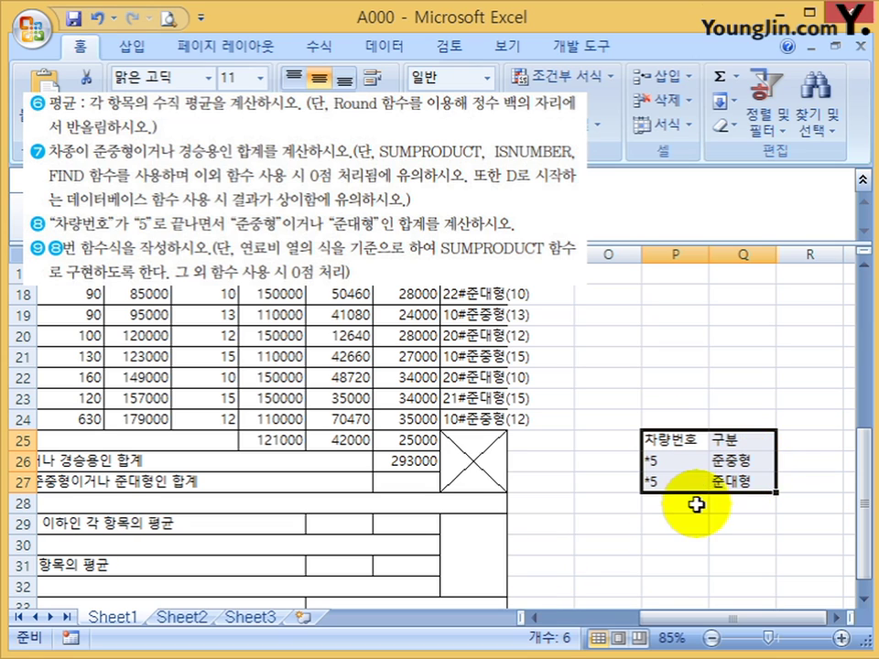
drag(668, 441, 730, 479)
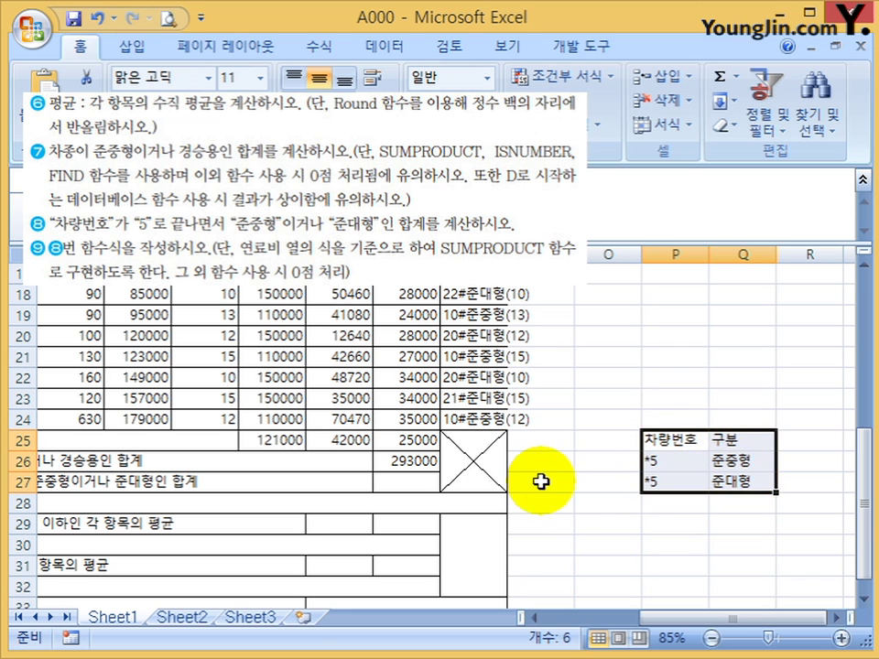
Start a SUMPRODUCT formula in L27 and open a parenthesis for its first condition.
click(415, 482)
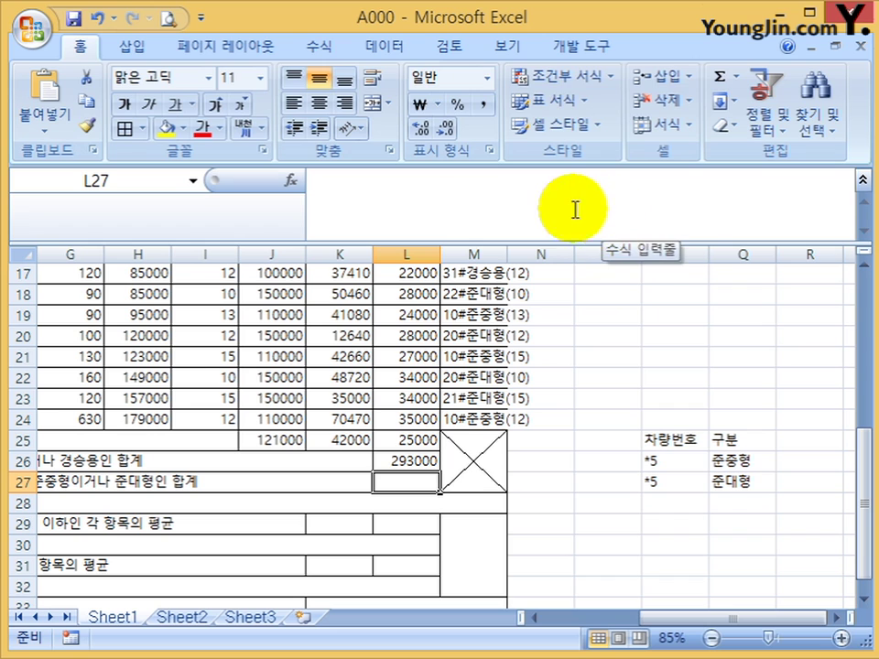
click(579, 214)
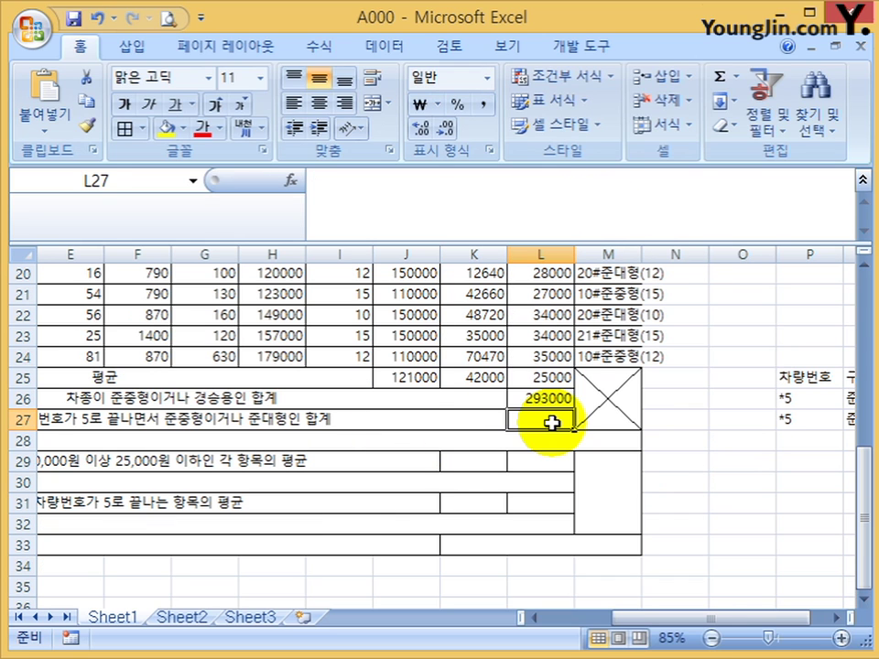
text(=sum)
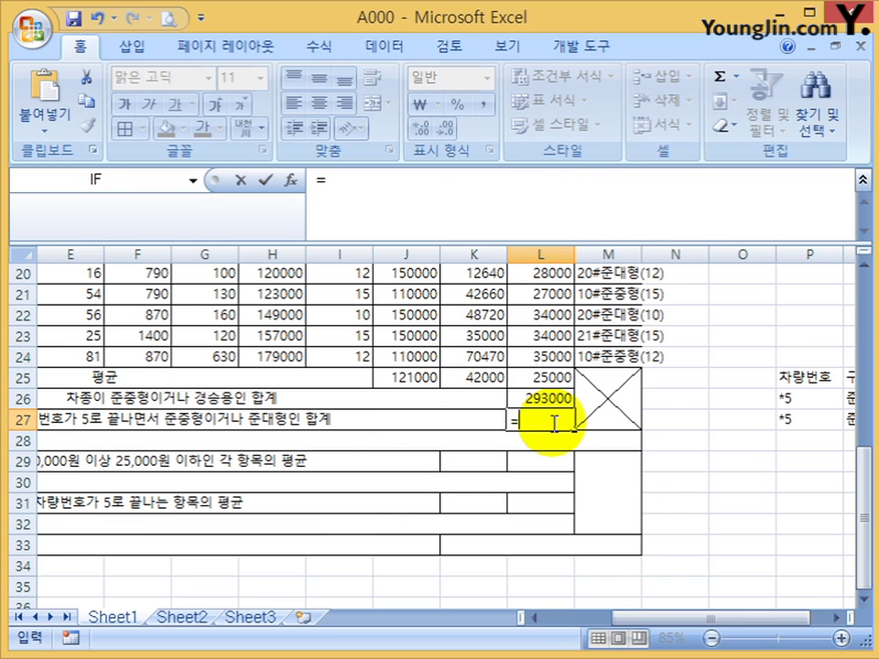
key(Down)
key(Down)
key(Down)
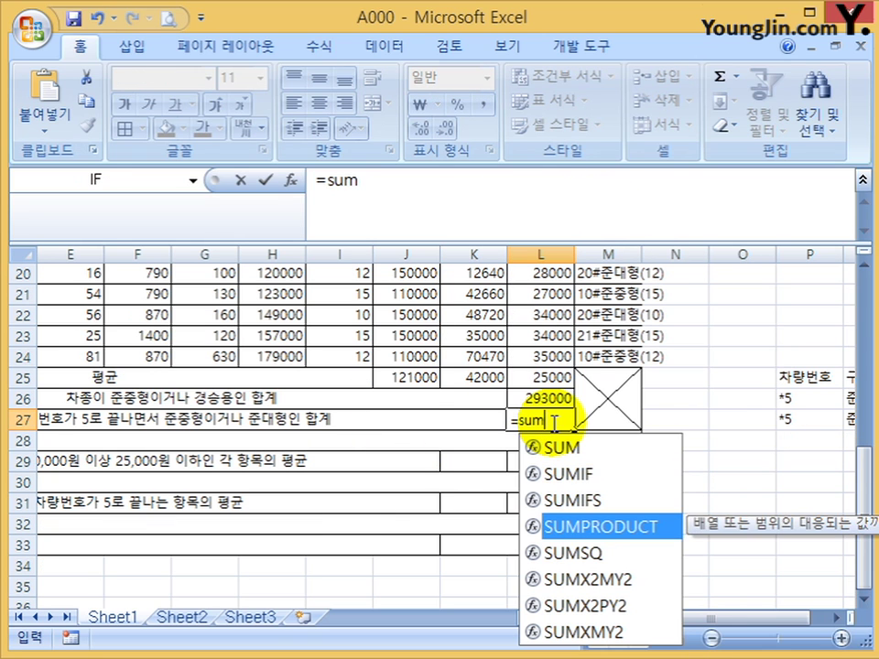
key(Tab)
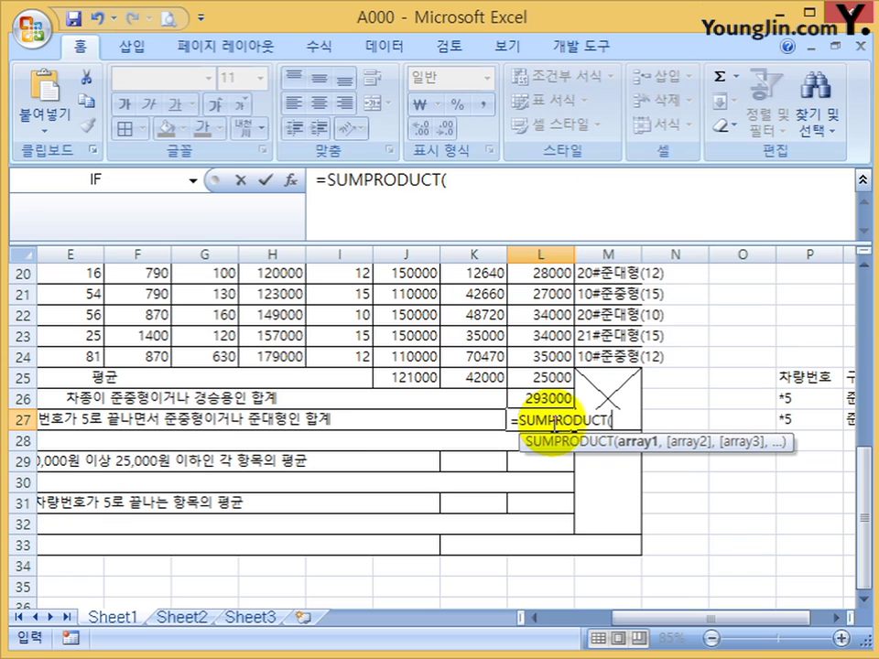
text(()
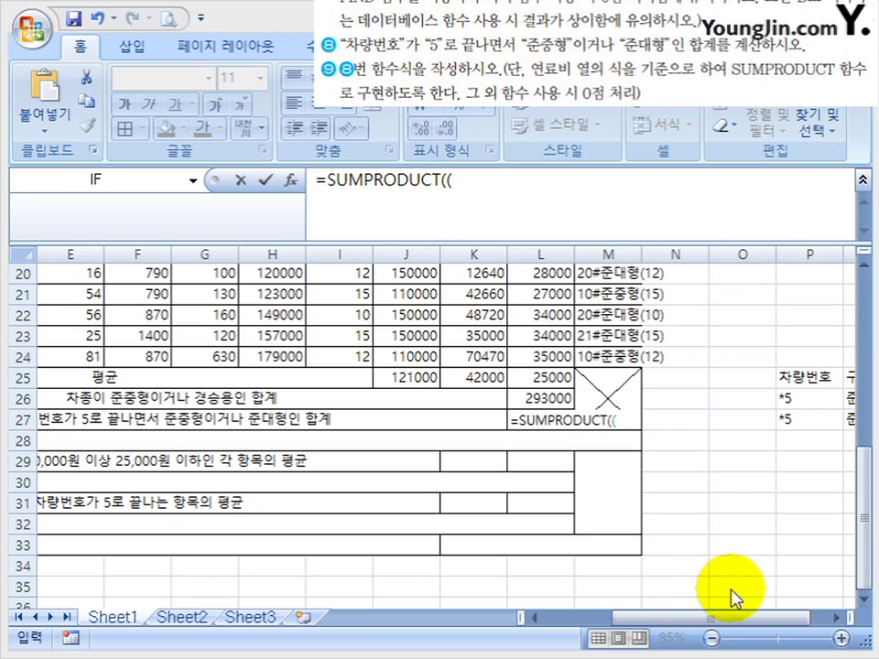
Enter RIGHT(B5:B24,1)="5" as the first SUMPRODUCT condition, testing the last digit of 차량번호, and close its parenthesis.
click(496, 173)
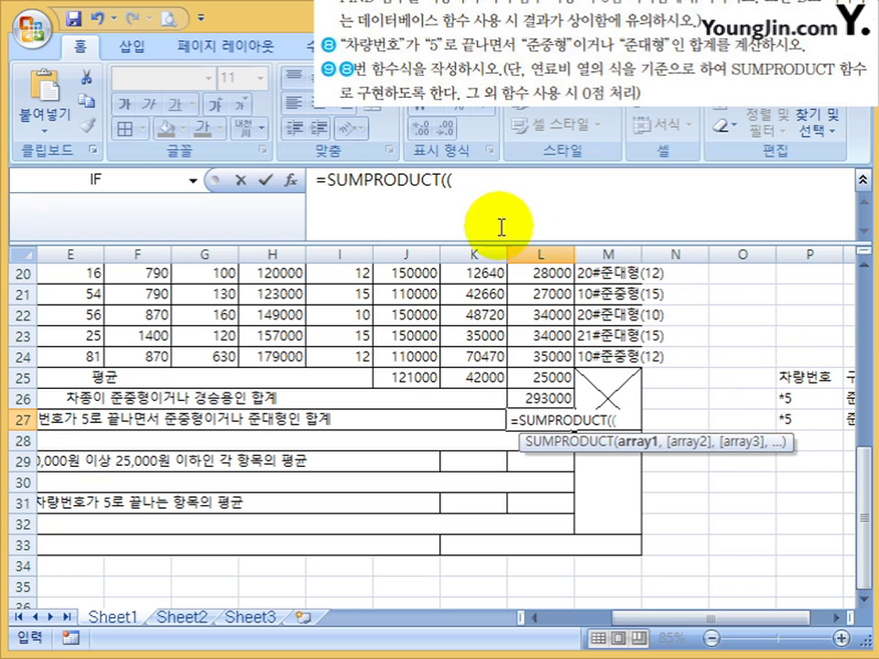
click(491, 189)
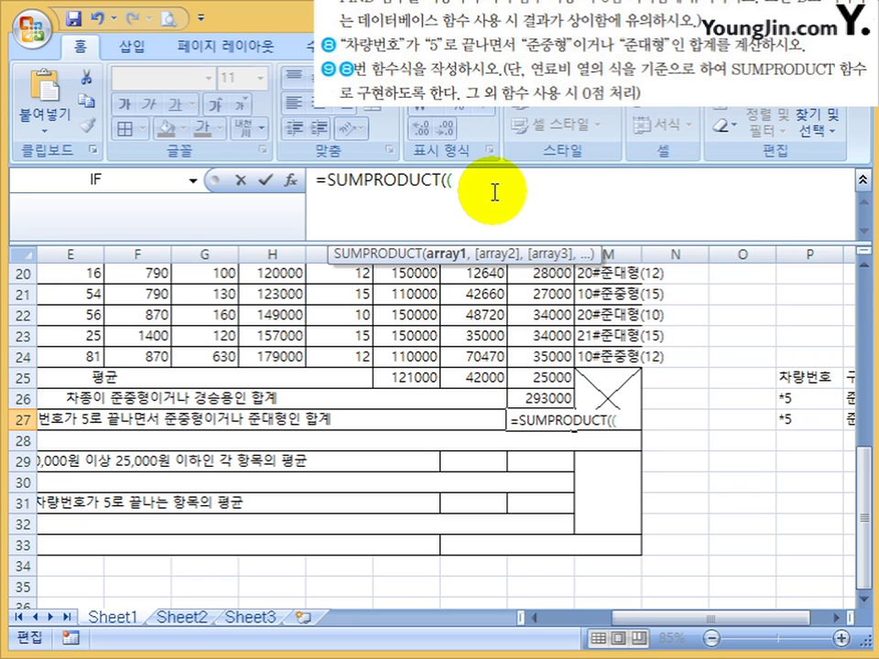
text(rif)
key(BackSpace)
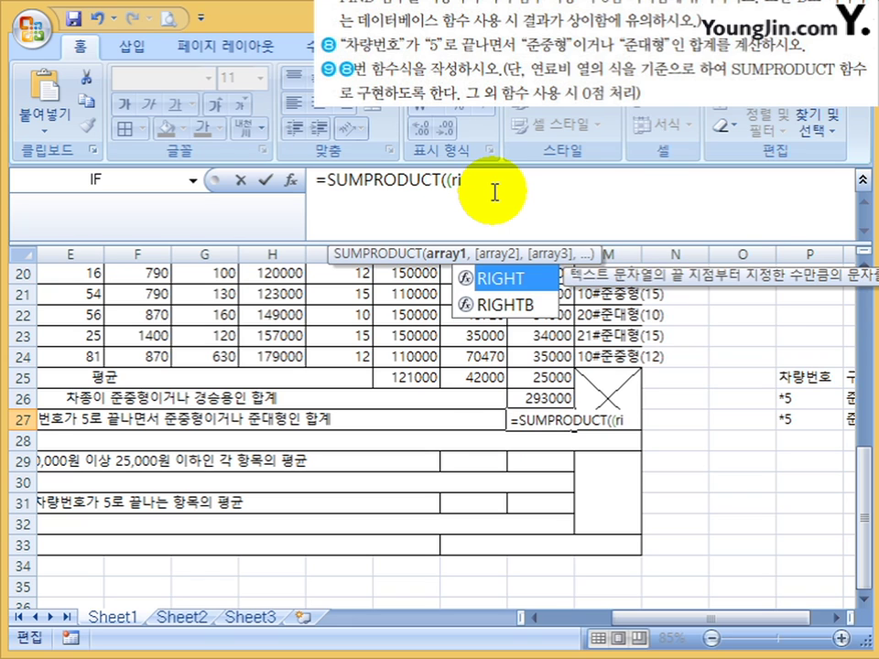
key(Tab)
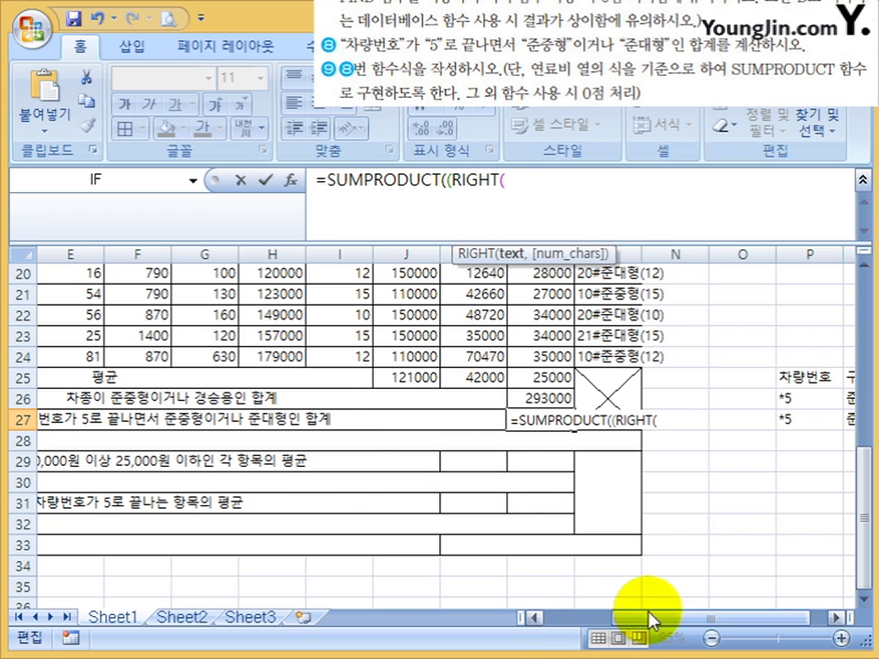
drag(654, 612, 477, 575)
drag(128, 356, 142, 320)
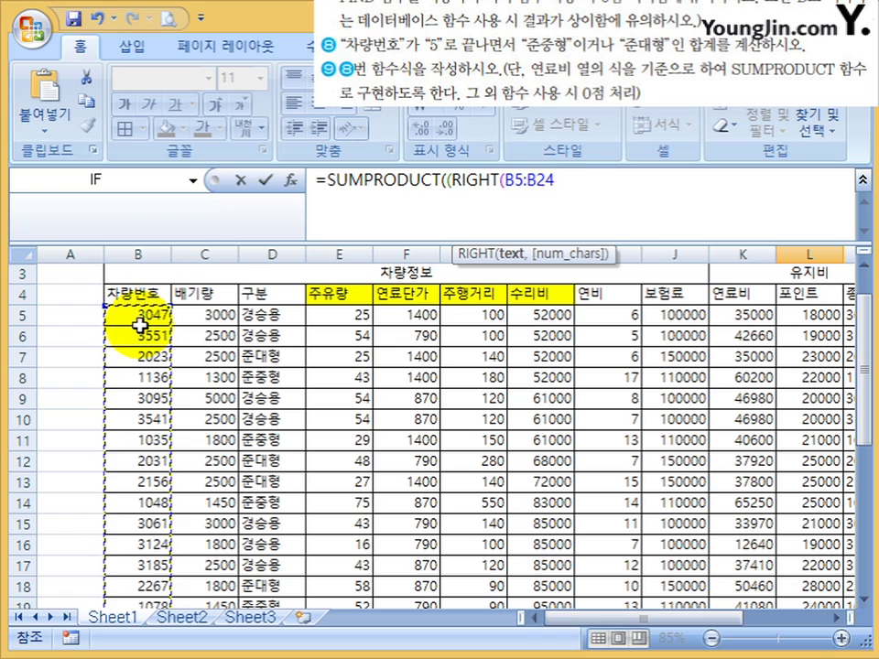
text(,)
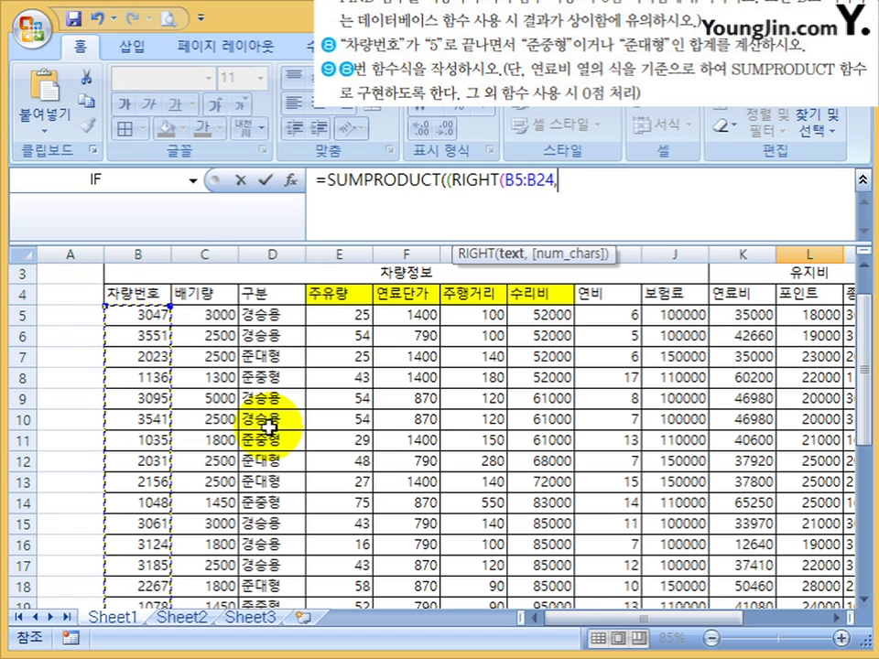
text(1))
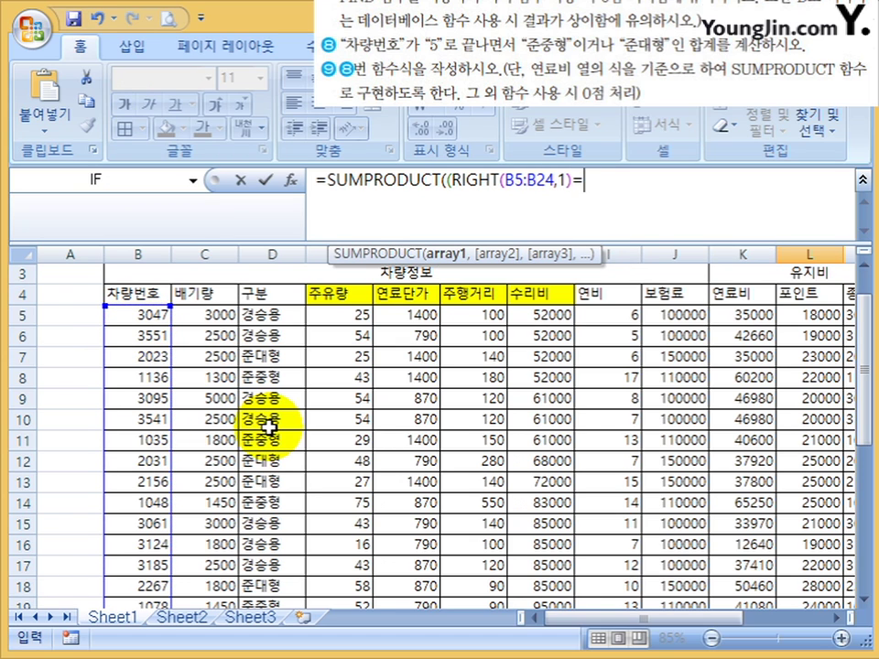
text(="5")
scroll(403, 55, up, 1)
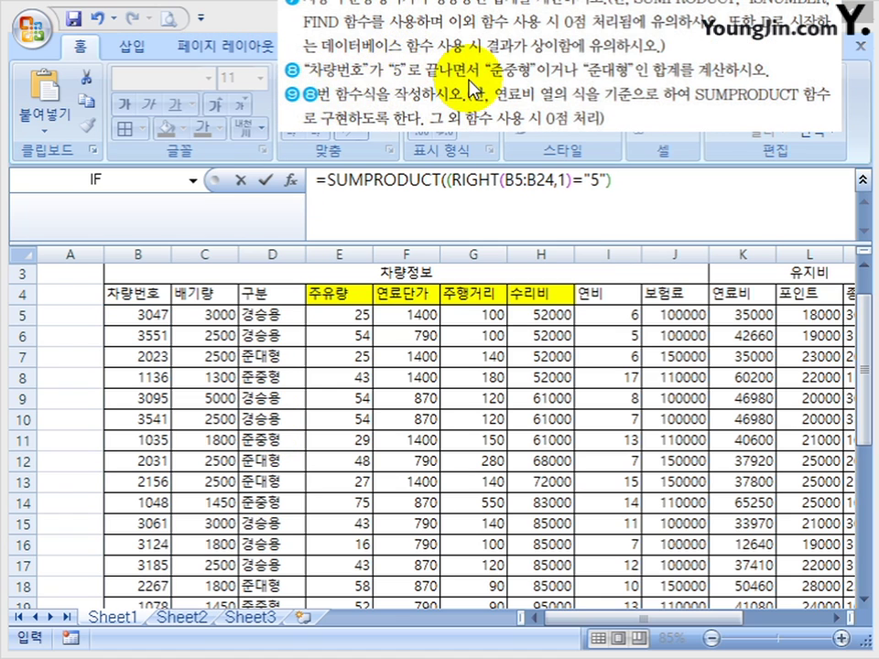
Multiply the RIGHT condition by a parenthesised 구분 condition, (D5:D24="준중형").
click(624, 190)
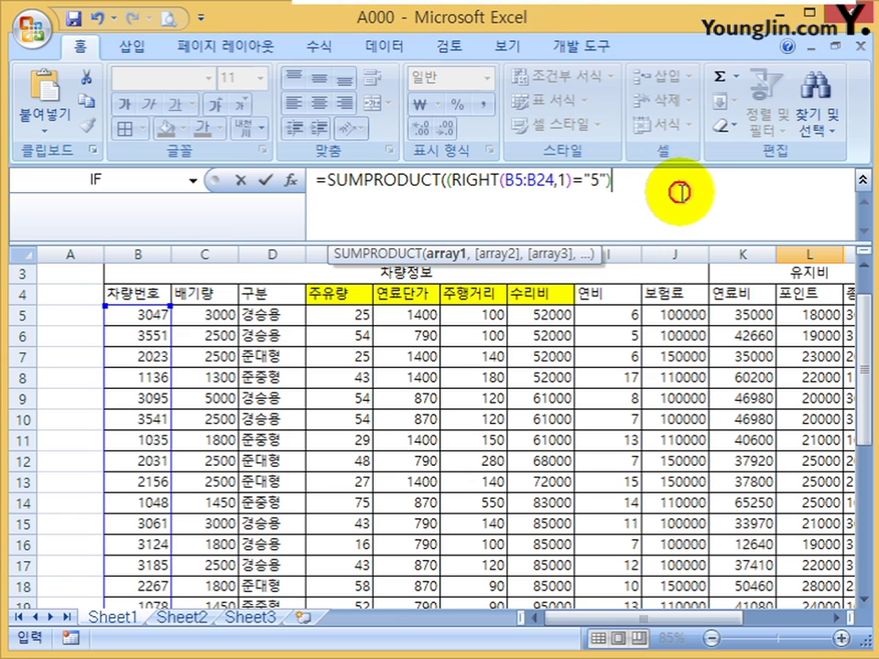
text(*)
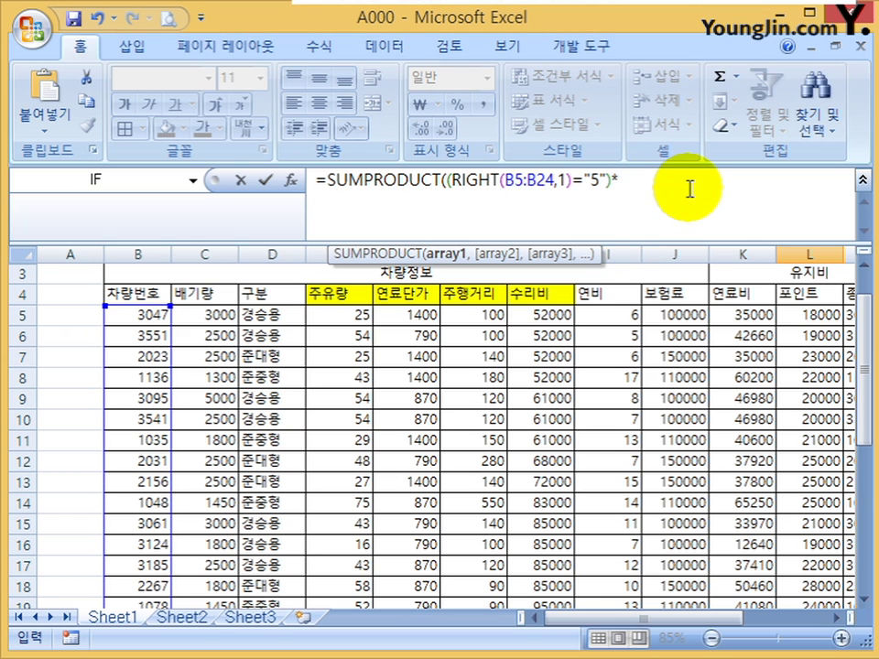
text(()
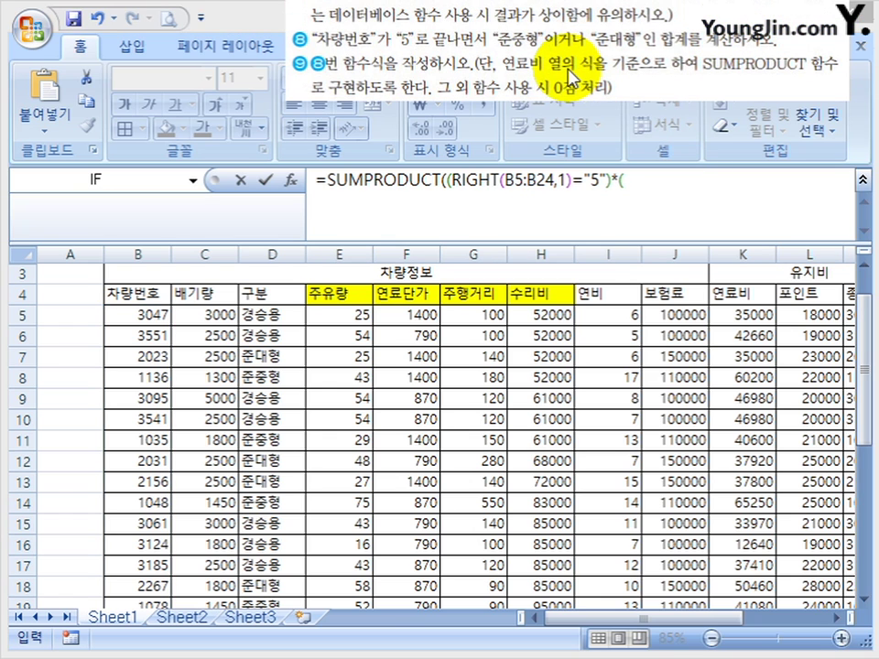
click(657, 186)
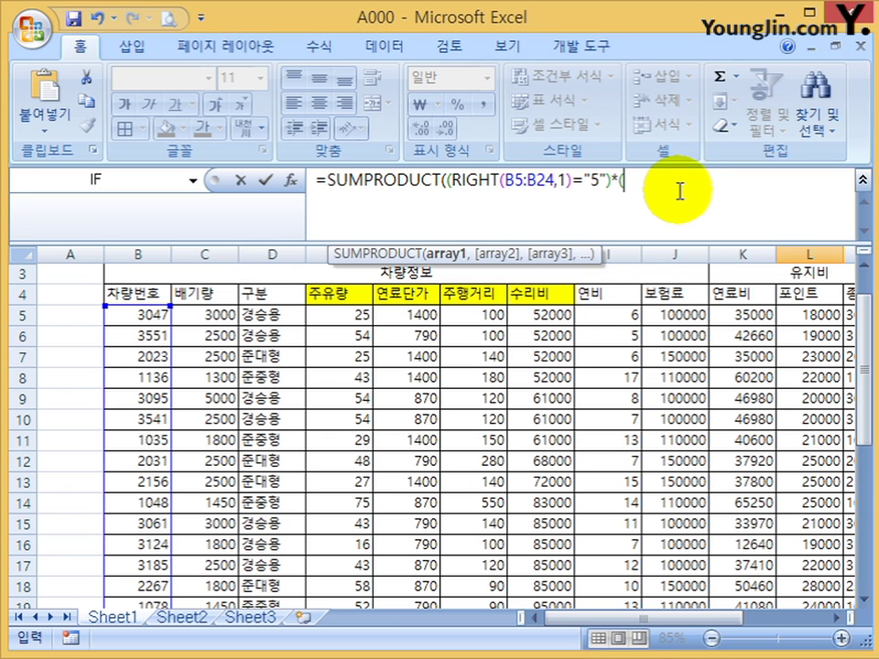
drag(249, 316, 269, 563)
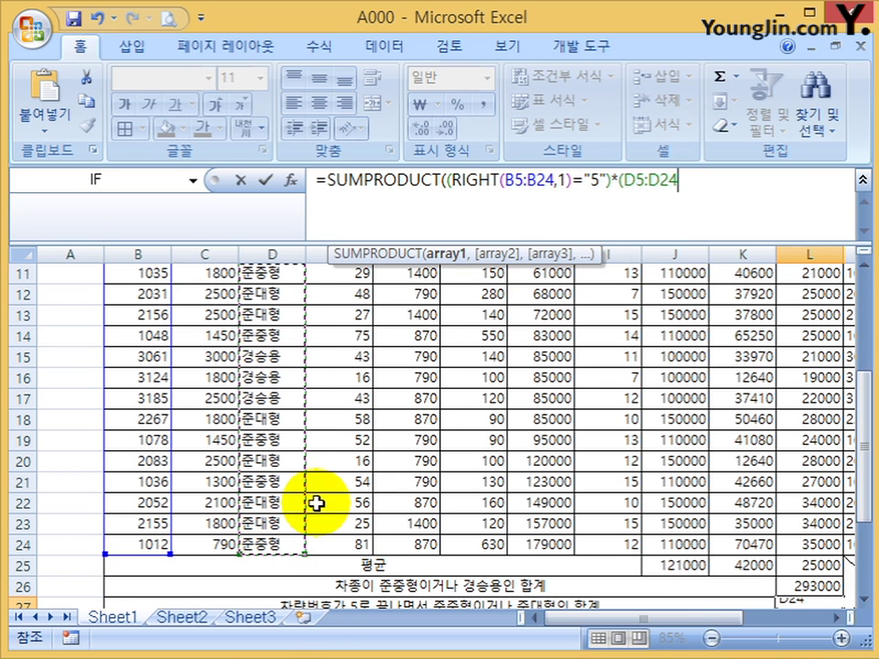
text(="주)
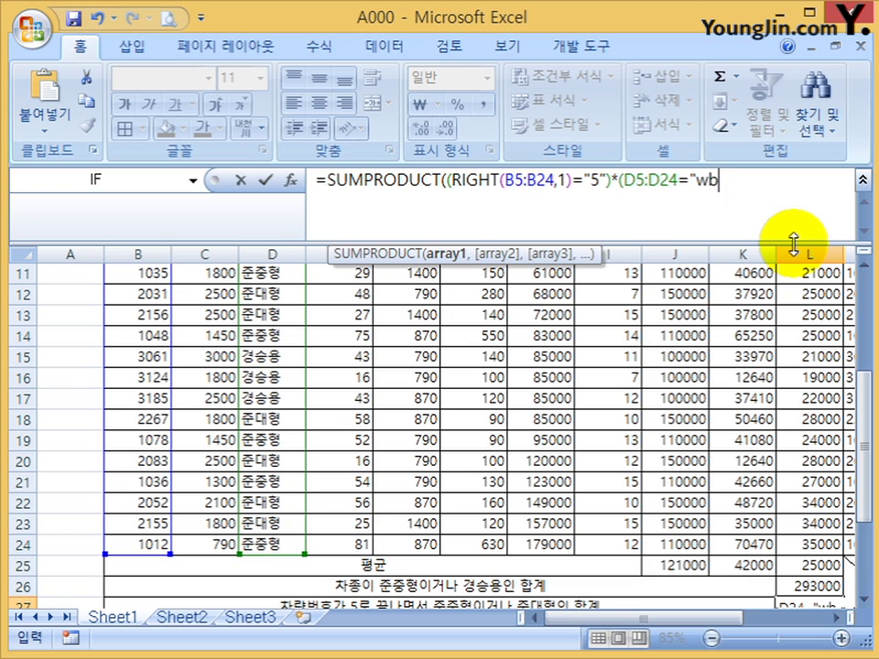
text(중형")
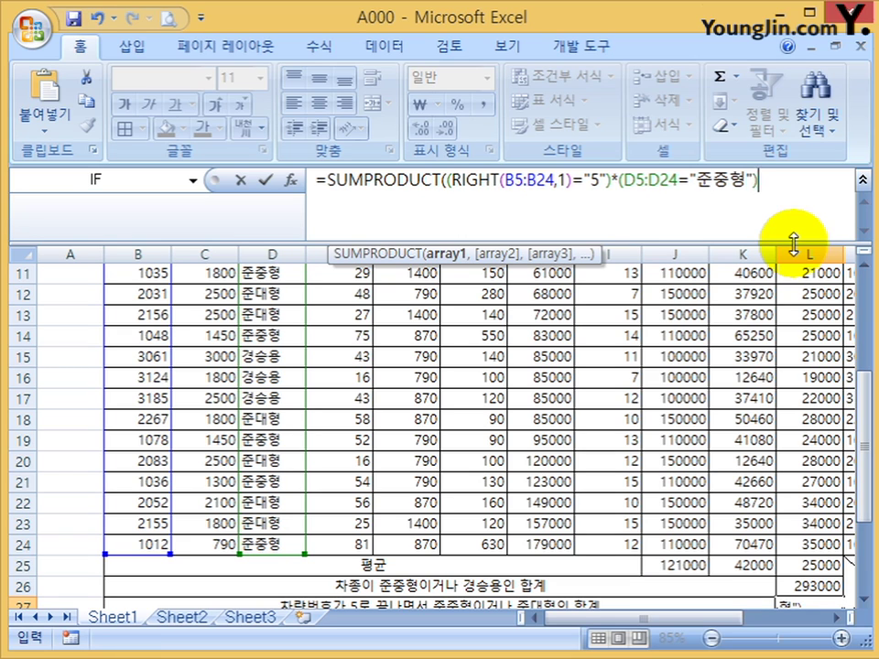
Add the alternative 구분 condition +(D5:D24="준대형") to the SUMPRODUCT formula.
text(+()
drag(285, 540, 266, 314)
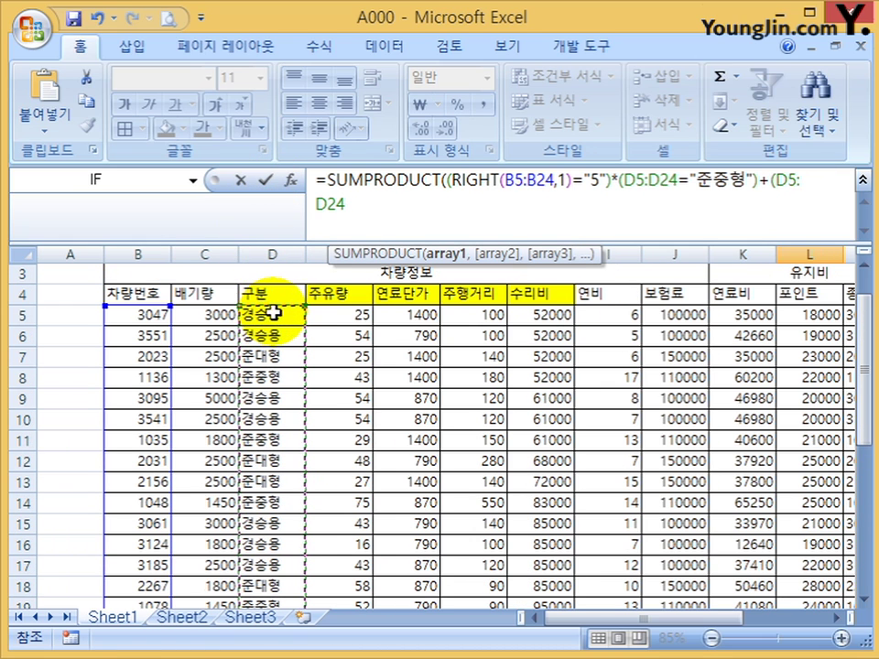
text(="준대형")
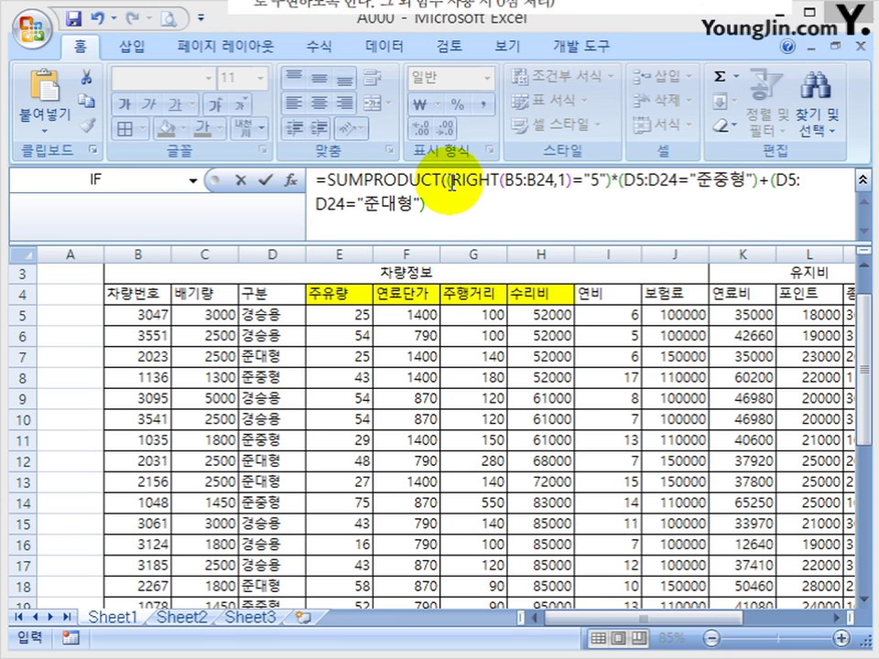
Enclose the summed 준중형 and 준대형 conditions in an outer pair of parentheses.
key(F2)
drag(758, 180, 447, 180)
click(614, 189)
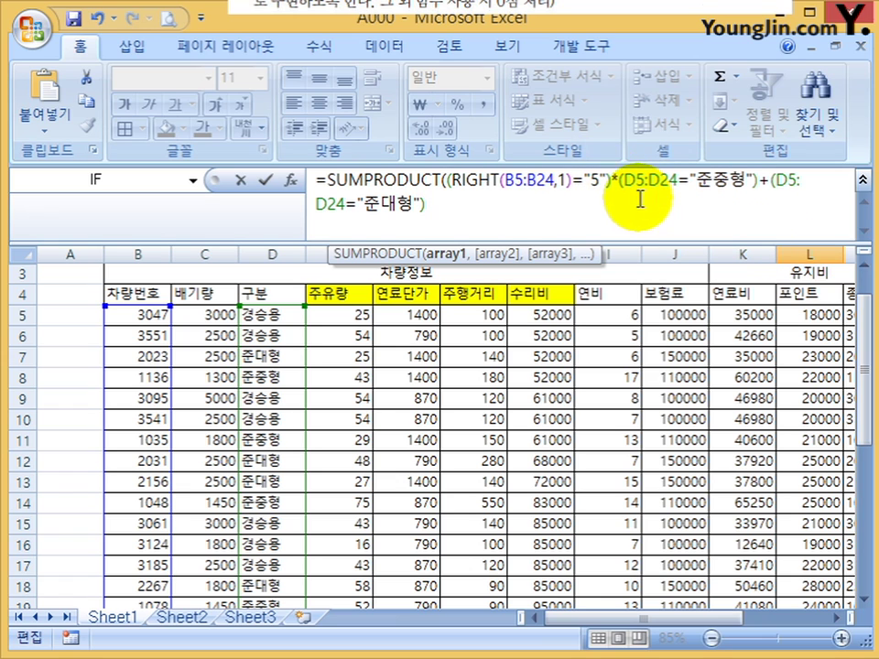
click(618, 180)
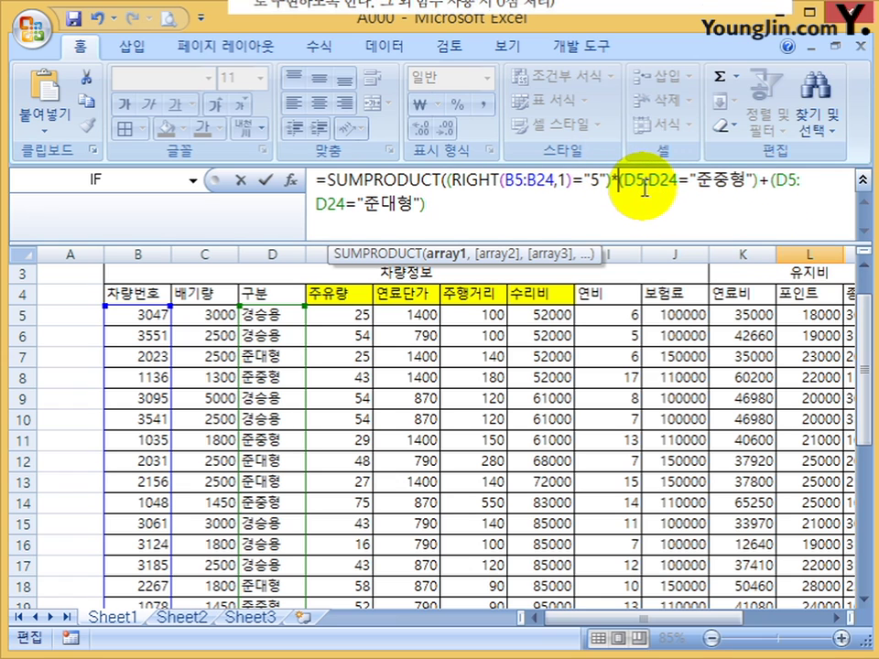
text(()
click(440, 197)
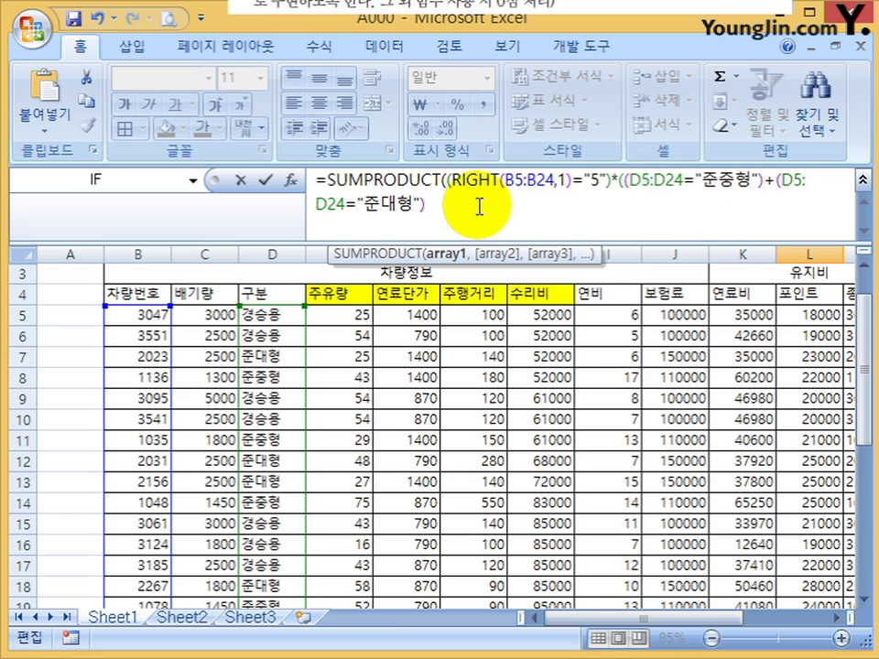
text())
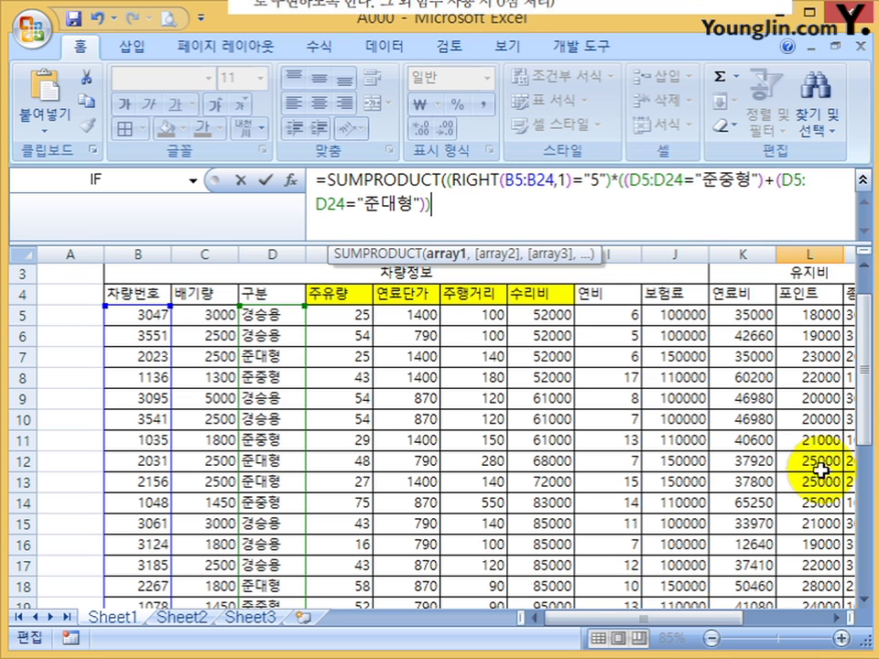
Add the 연료비 range K5:K24 as the second array of the L27 SUMPRODUCT formula.
click(863, 377)
drag(863, 377, 863, 430)
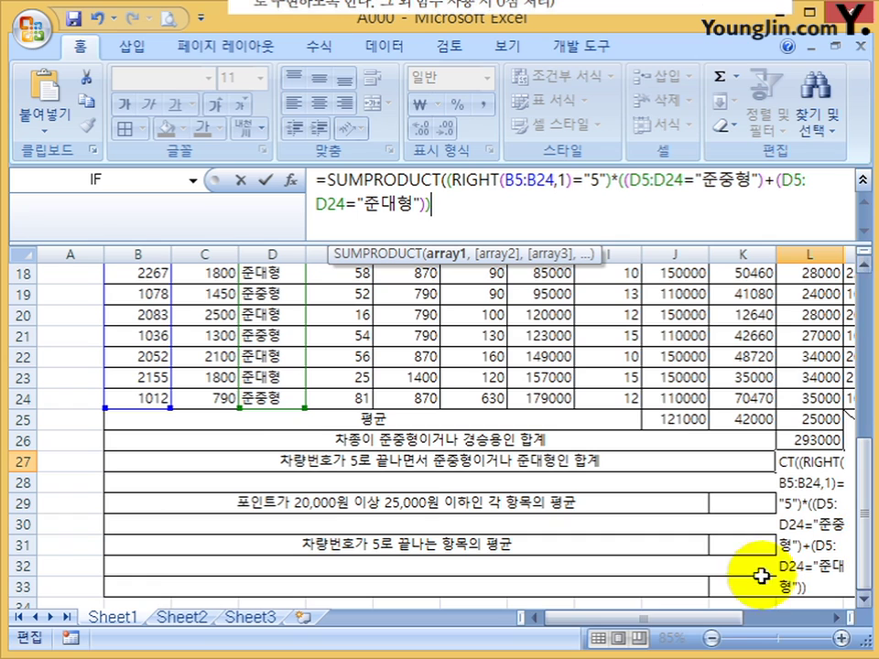
drag(712, 624, 852, 632)
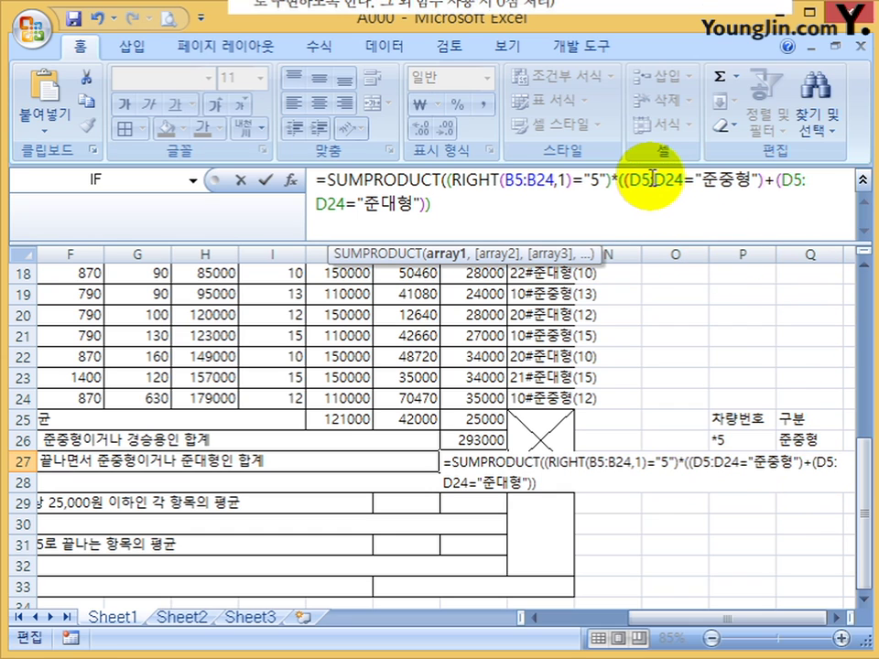
drag(612, 189, 663, 206)
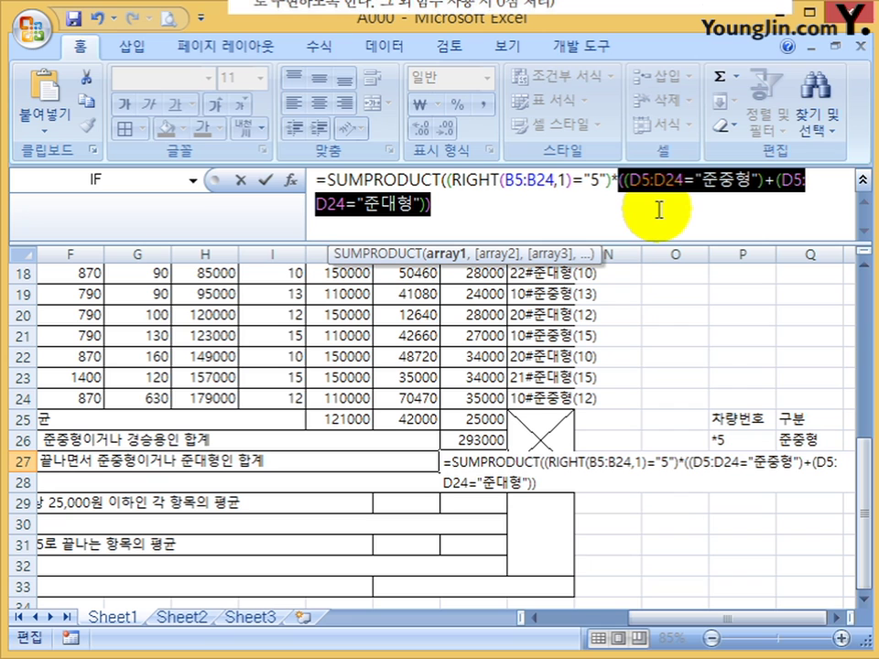
click(521, 211)
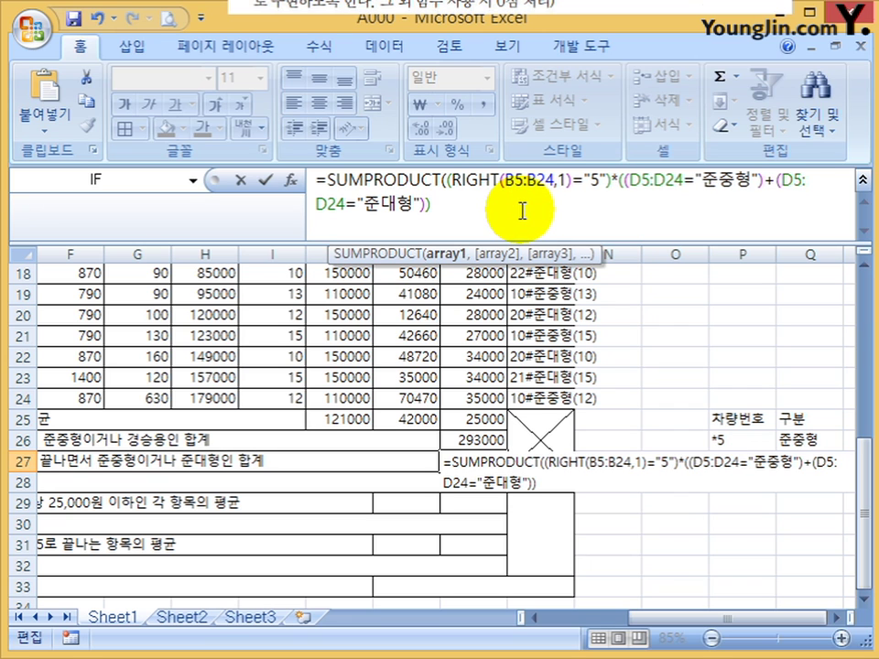
text(,)
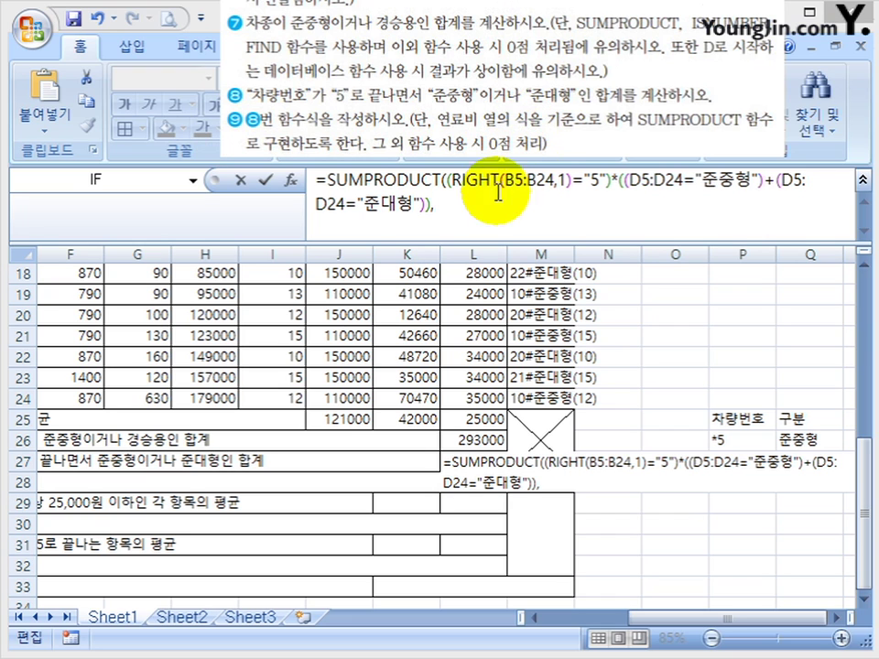
drag(409, 398, 416, 319)
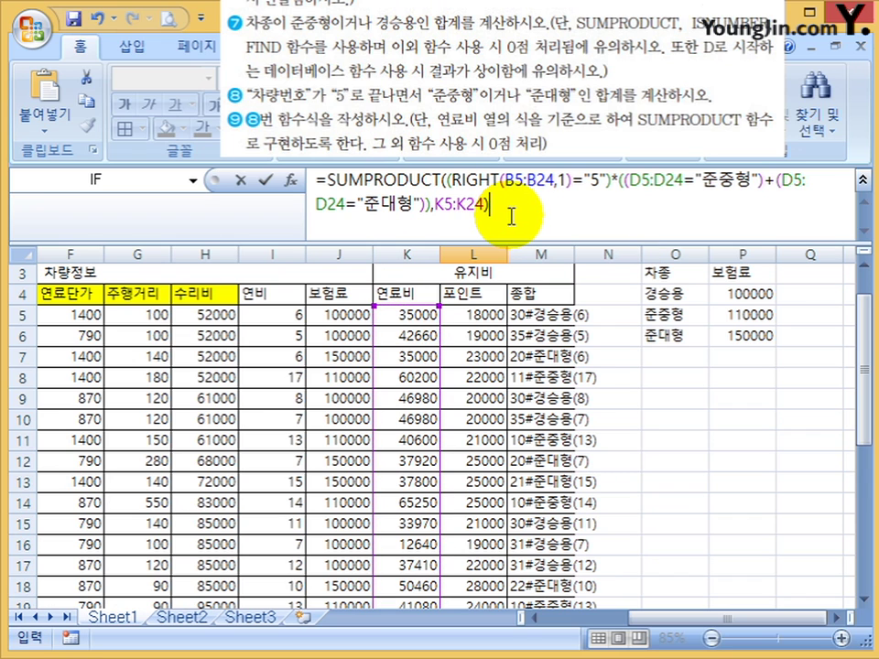
Commit the SUMPRODUCT formula in L27 as an array formula and select cell N27.
key(ctrl+shift+Return)
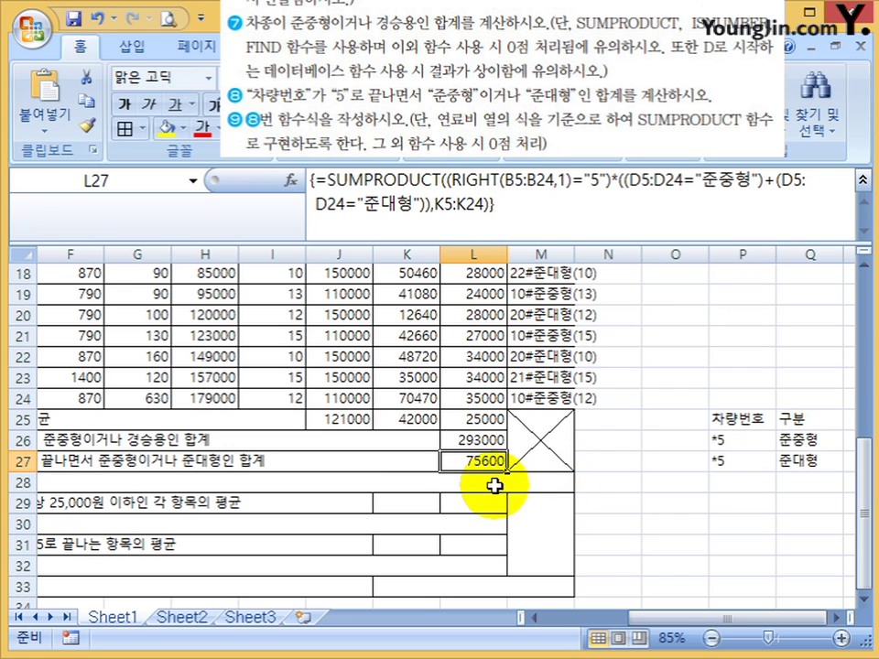
click(614, 465)
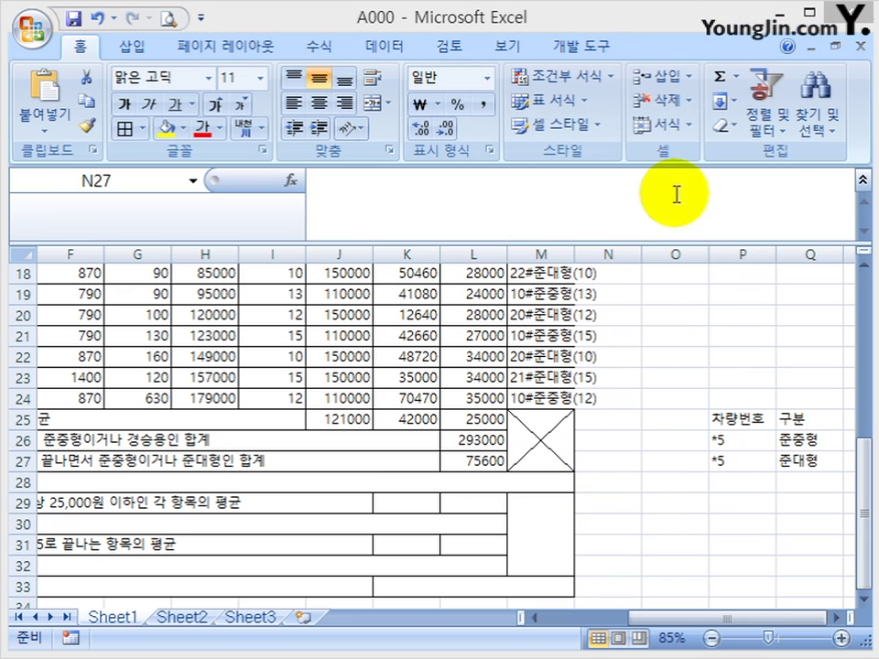
click(602, 463)
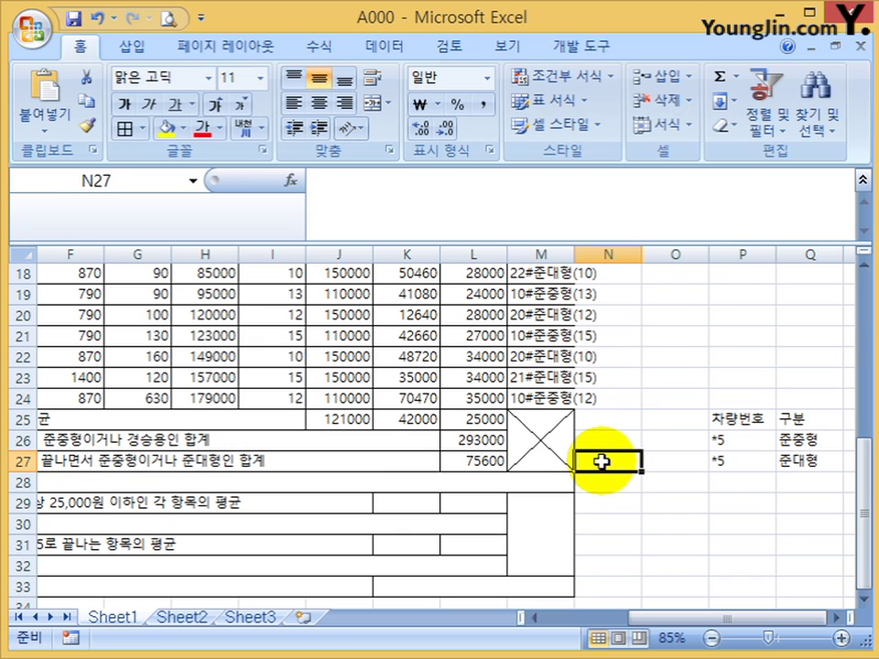
text(=)
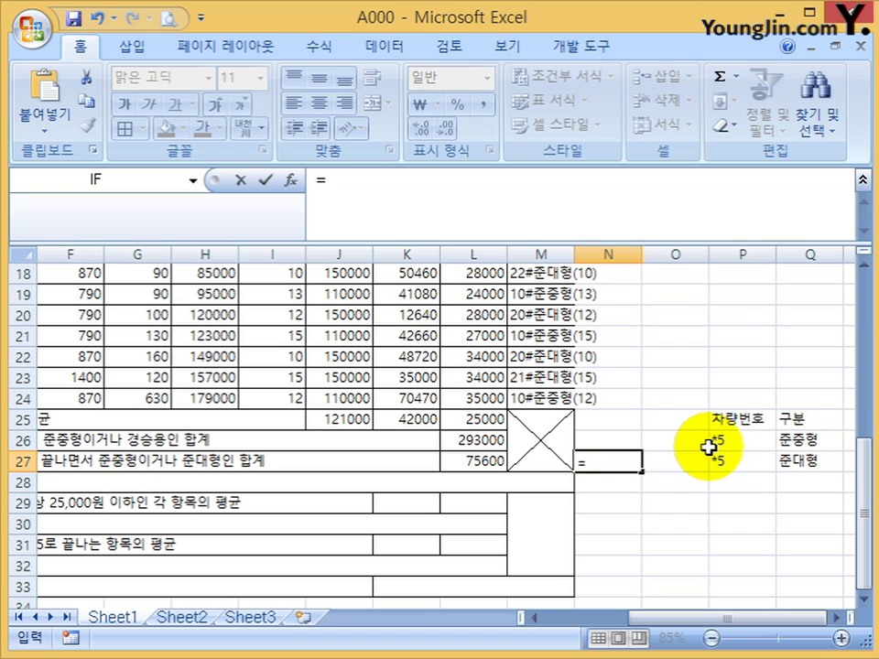
key(Escape)
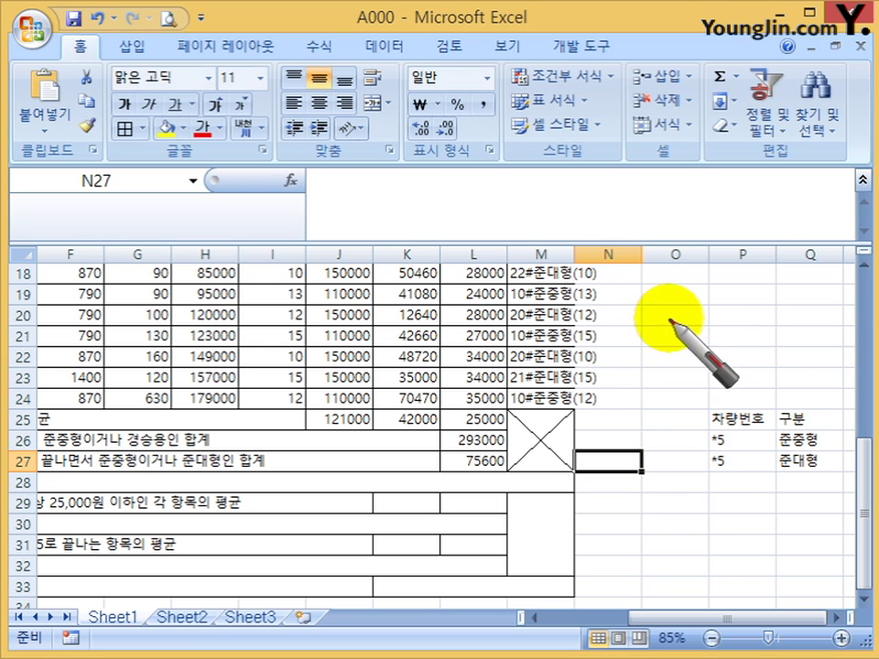
mouse_move(698, 443)
mouse_down()
mouse_move(810, 449)
mouse_move(798, 446)
mouse_up()
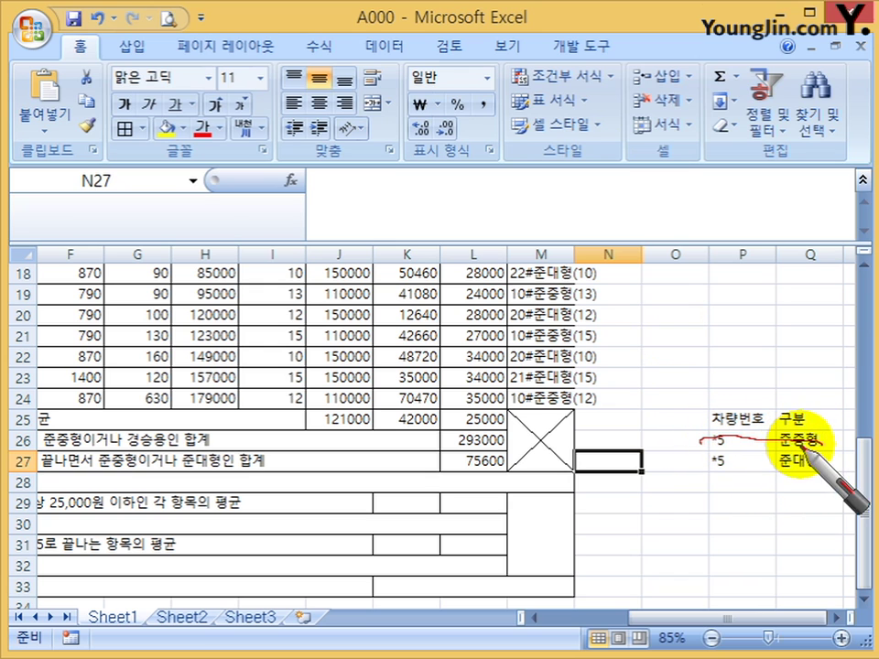
drag(707, 466, 815, 465)
mouse_move(728, 425)
mouse_down()
mouse_move(769, 403)
mouse_move(755, 402)
mouse_move(761, 376)
mouse_move(752, 373)
mouse_move(785, 377)
mouse_up()
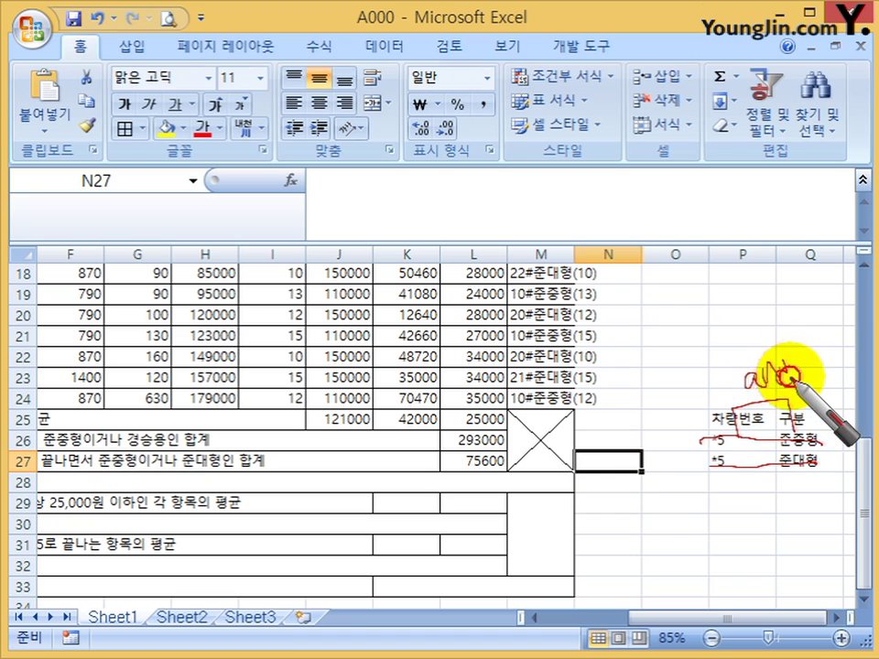
mouse_move(702, 436)
mouse_down()
mouse_move(643, 465)
mouse_move(668, 418)
mouse_move(682, 458)
mouse_up()
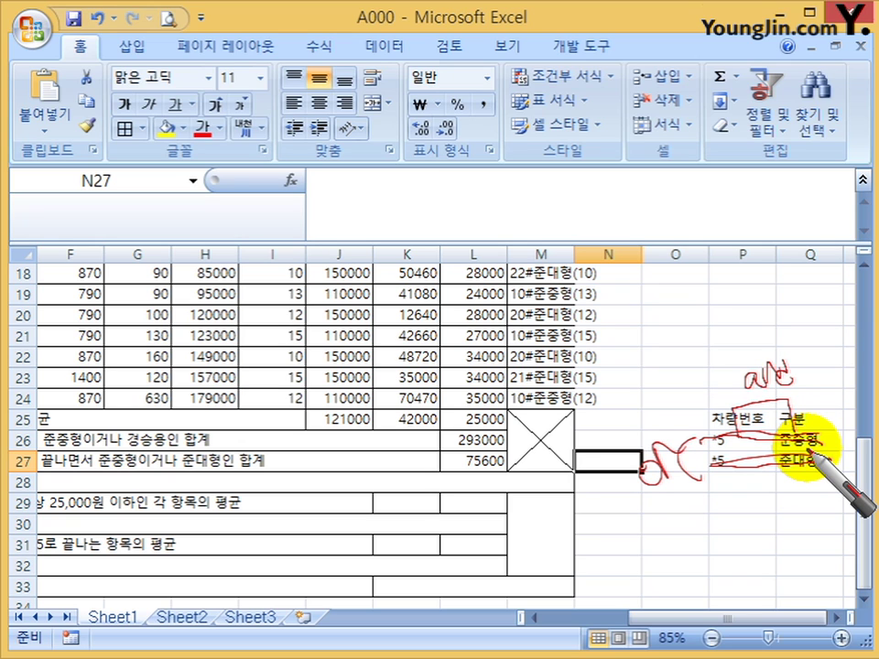
key(Escape)
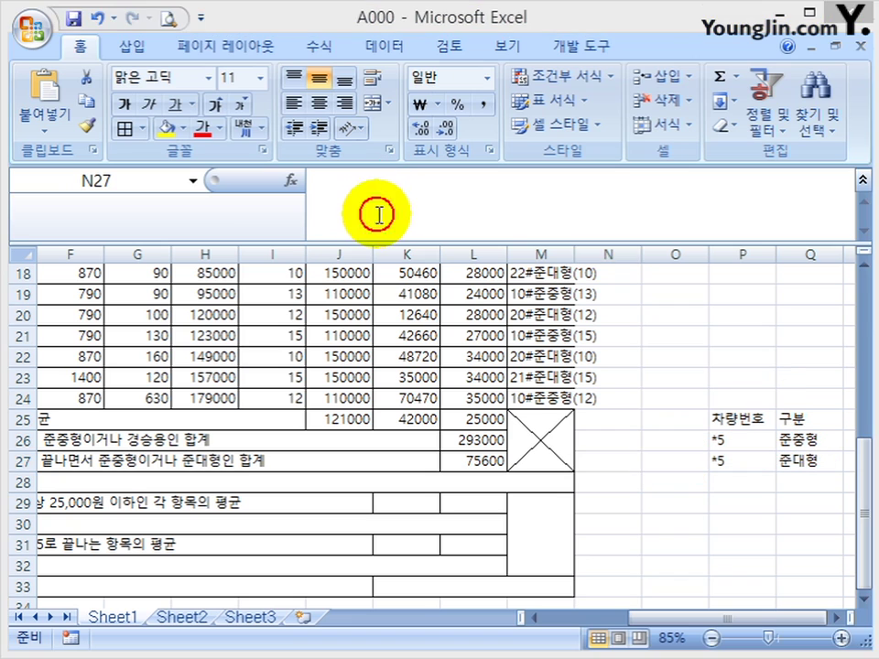
Begin a formula in cell N27 with the SUMPRODUCT function.
click(386, 200)
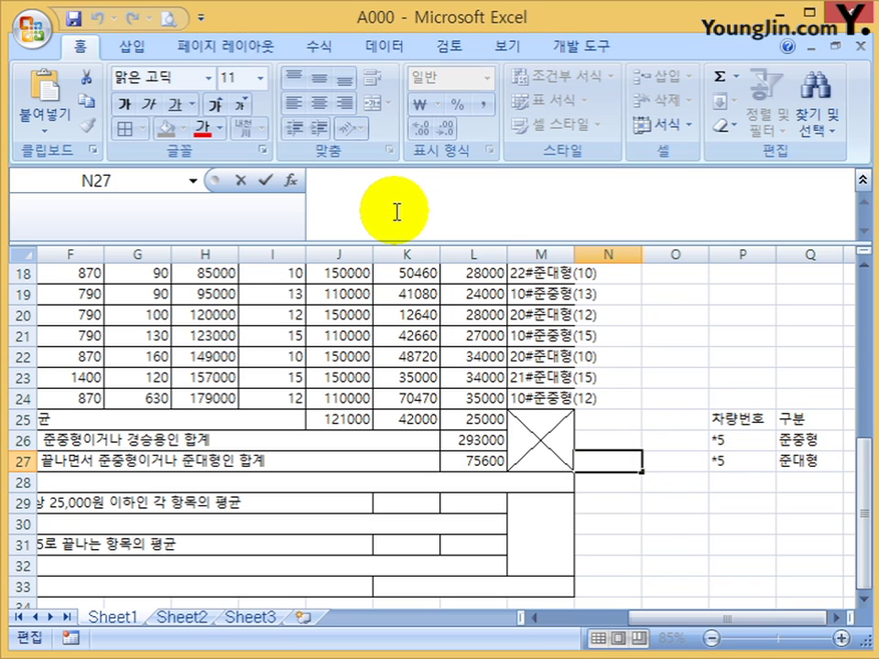
text(=)
text(ㄴ)
key(BackSpace)
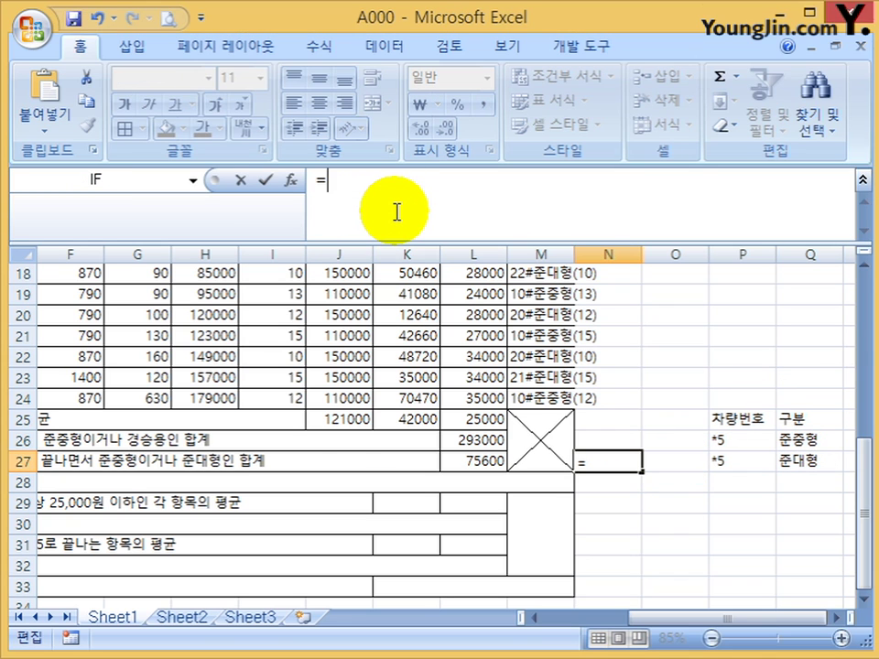
text(sum)
key(Down)
key(Down)
key(Down)
key(Tab)
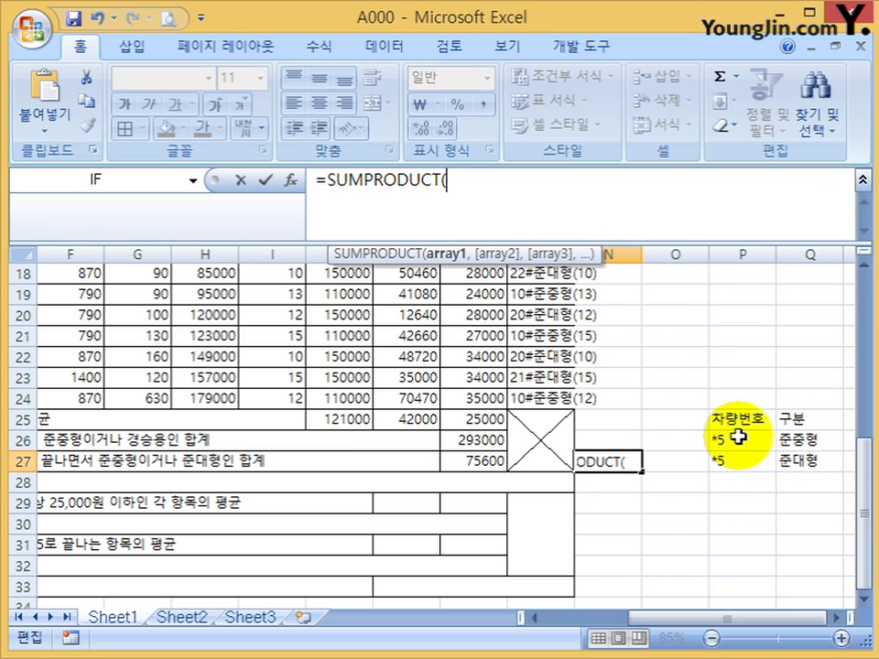
Add a first SUMPRODUCT condition that the last character of the 차량번호 values equals 5: (RIGHT(B5:B24,1)="5").
text(()
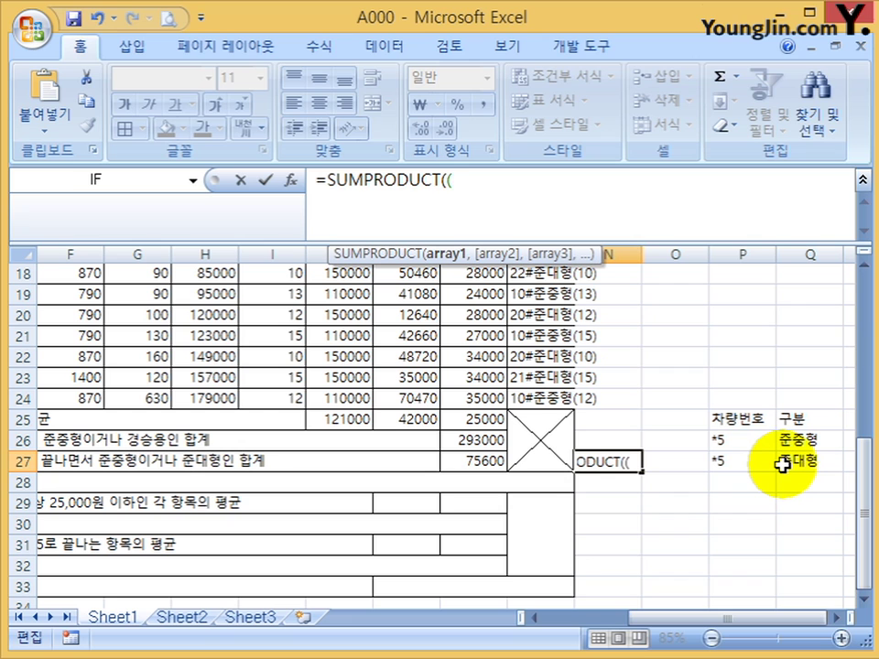
text(ri)
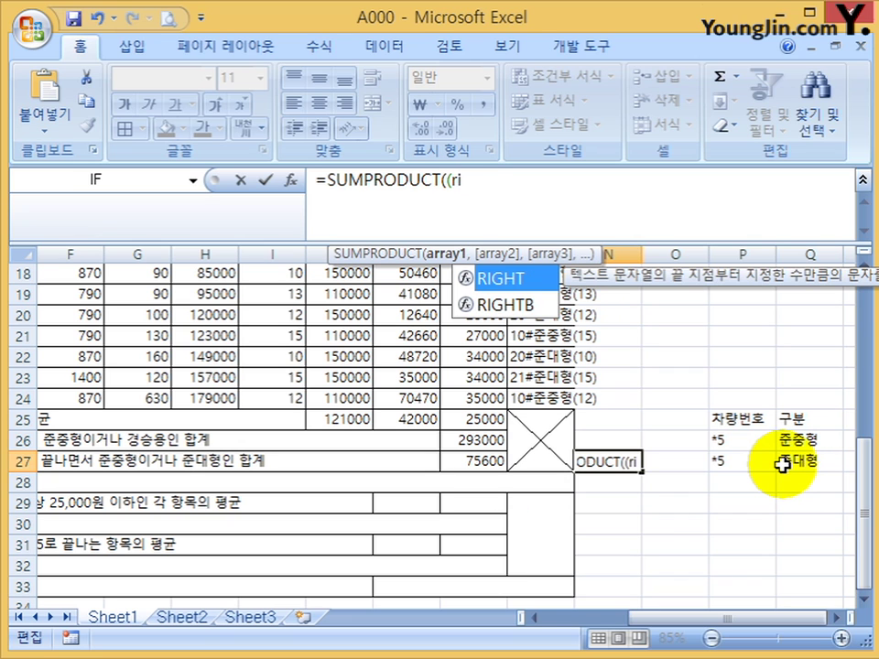
key(Tab)
drag(710, 622, 632, 622)
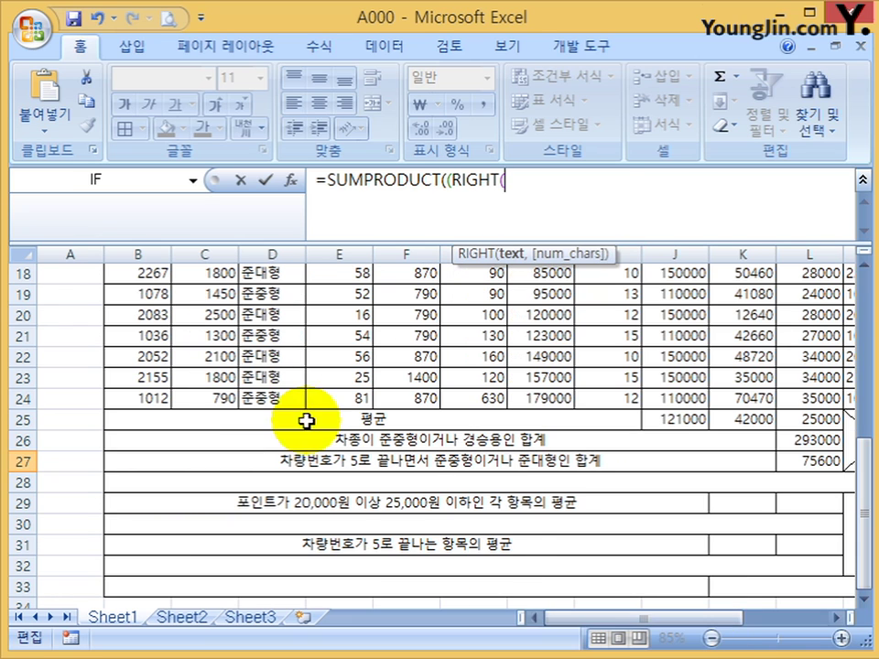
drag(144, 394, 137, 314)
text(,1)=")
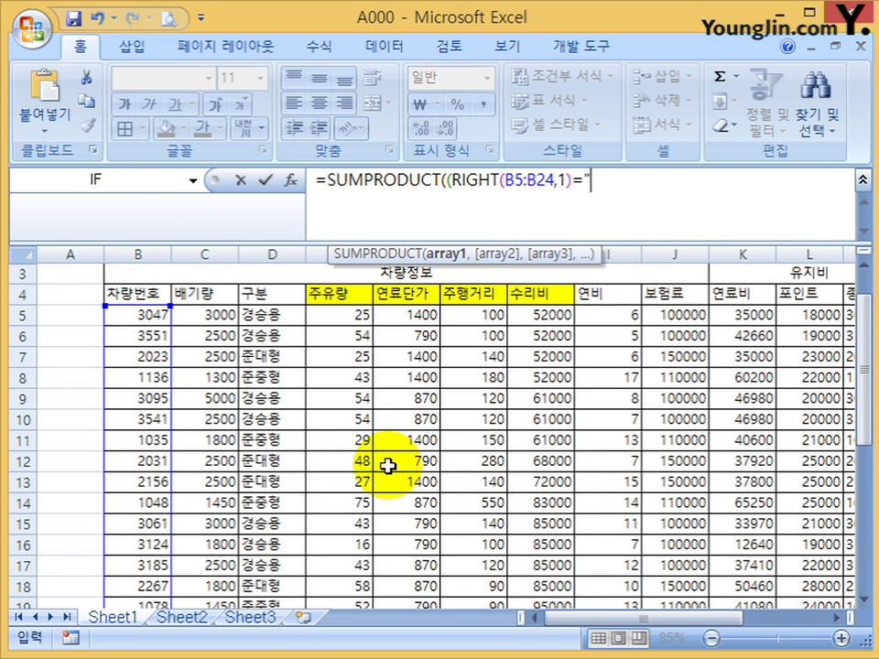
text(5")
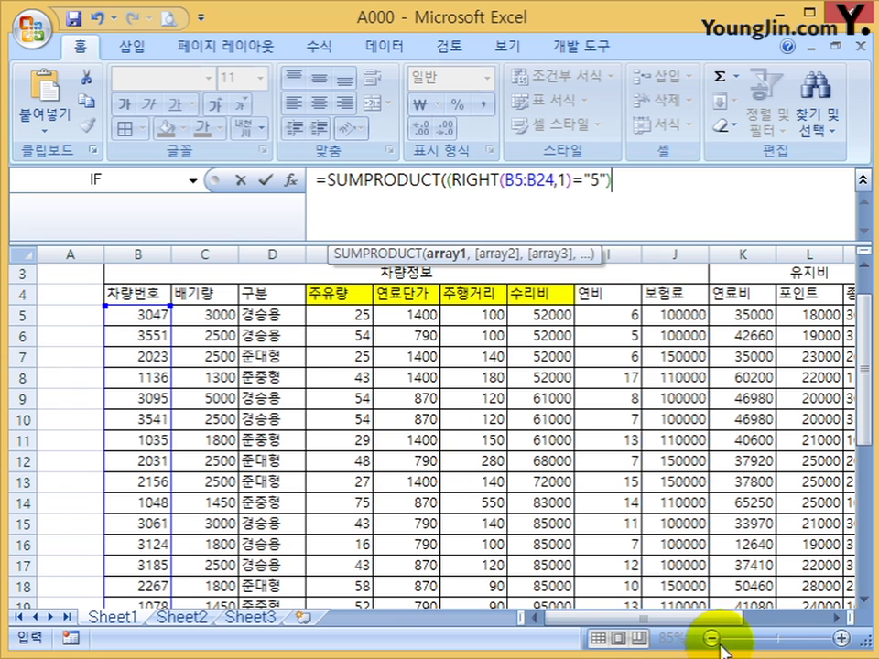
Multiply by the condition (D5:D24="준중형") on the 구분 column and append a plus sign for the second case.
drag(726, 618, 788, 618)
drag(859, 392, 844, 494)
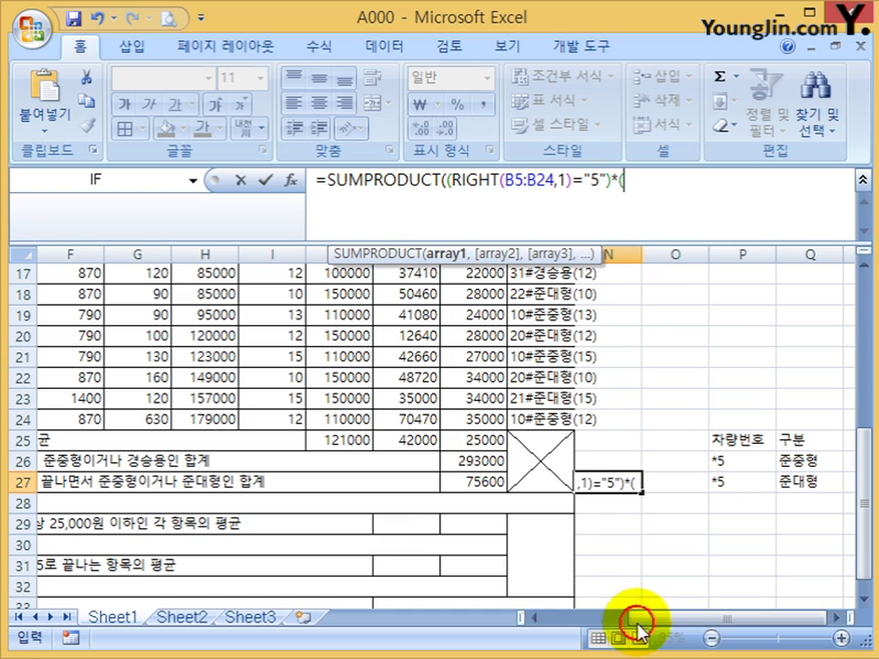
drag(655, 608, 565, 615)
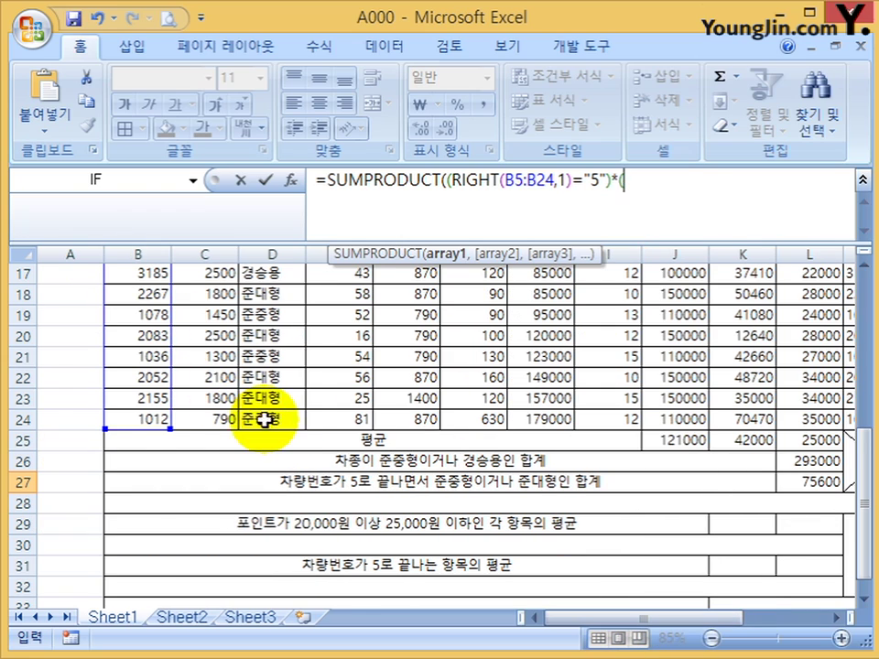
drag(263, 418, 285, 330)
text(=)
key(Return)
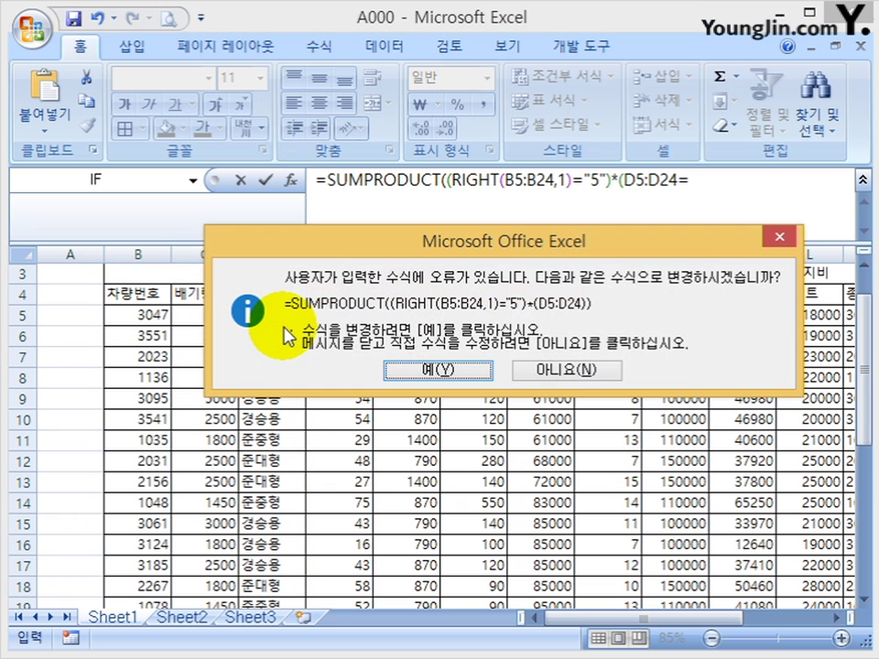
click(611, 371)
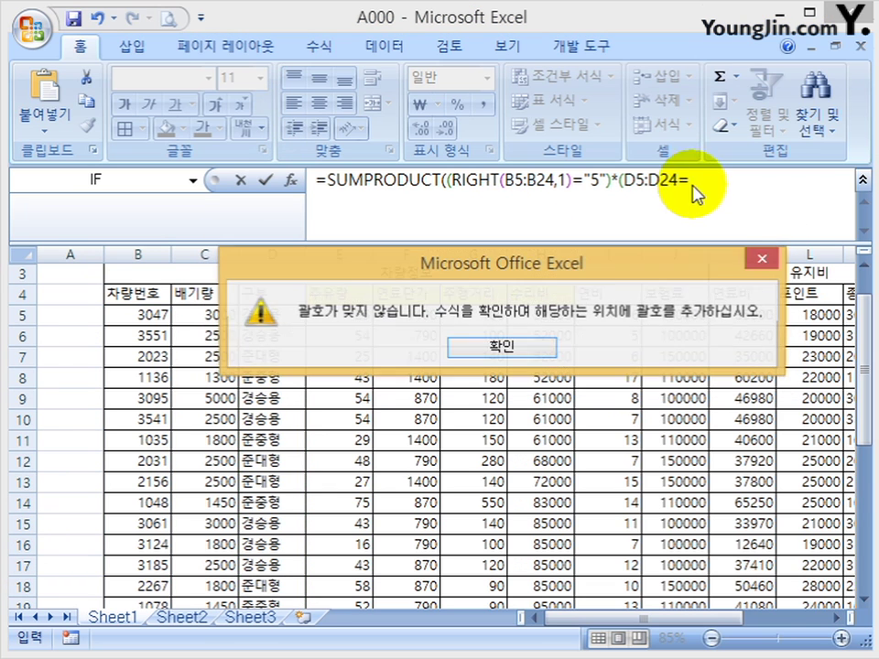
click(502, 347)
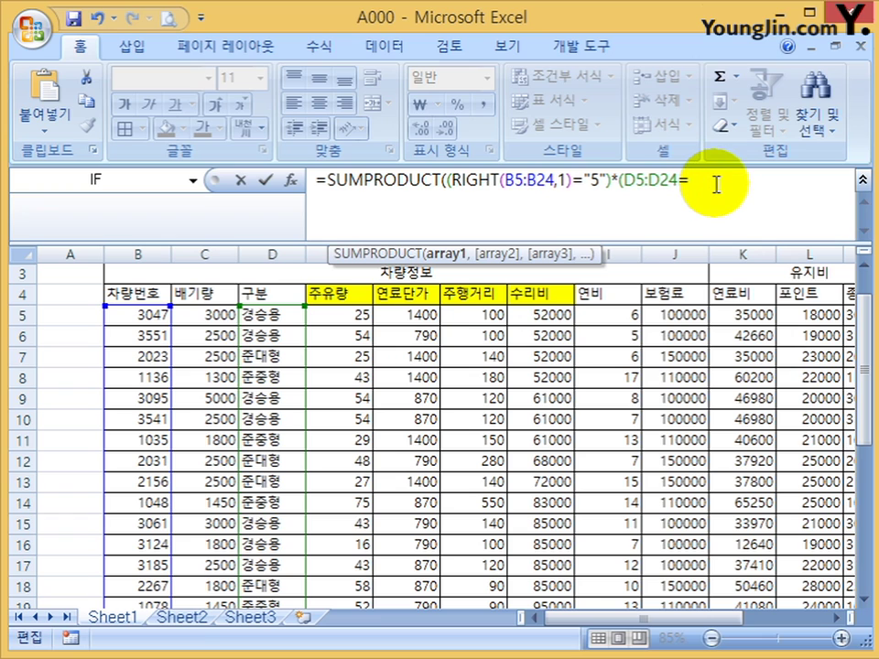
text("준중형")+)
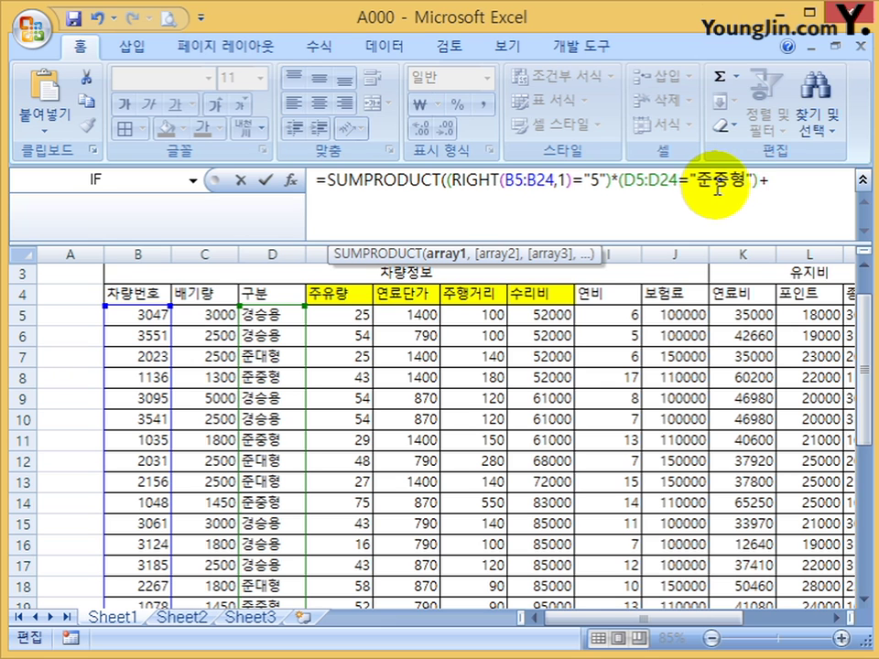
Enclose the product of the RIGHT and 준중형 conditions in an extra pair of parentheses.
drag(726, 619, 836, 620)
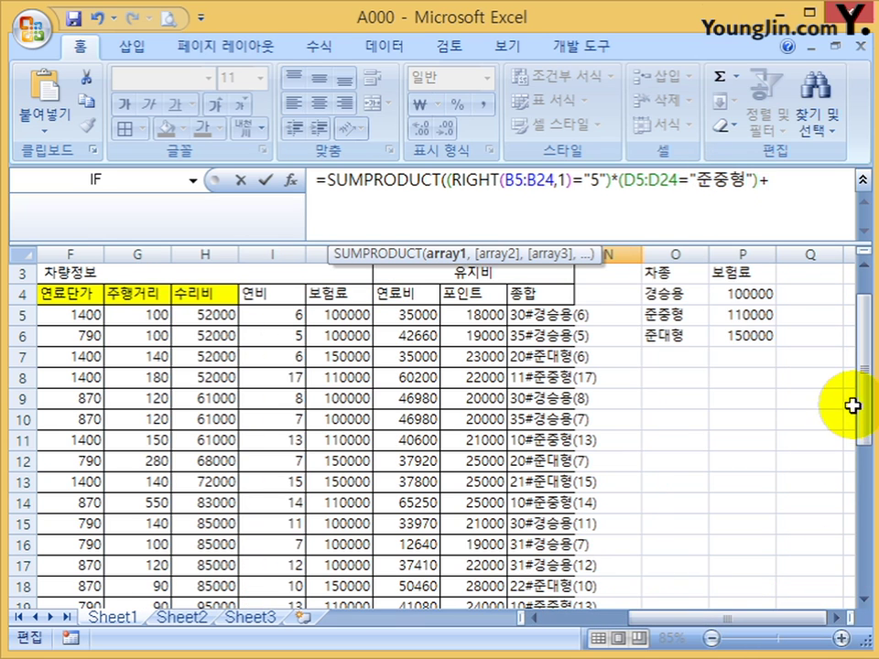
drag(853, 406, 861, 467)
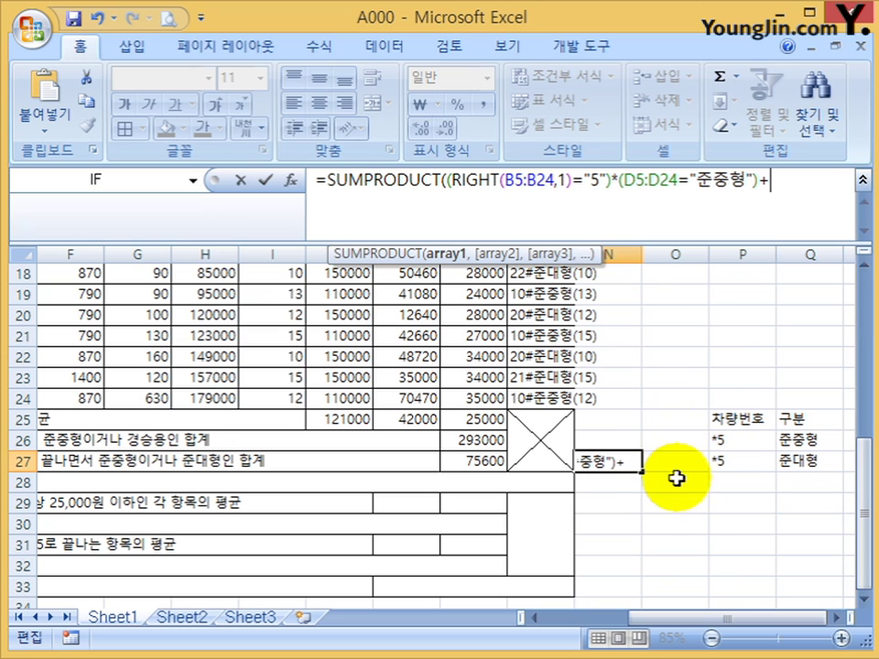
click(807, 181)
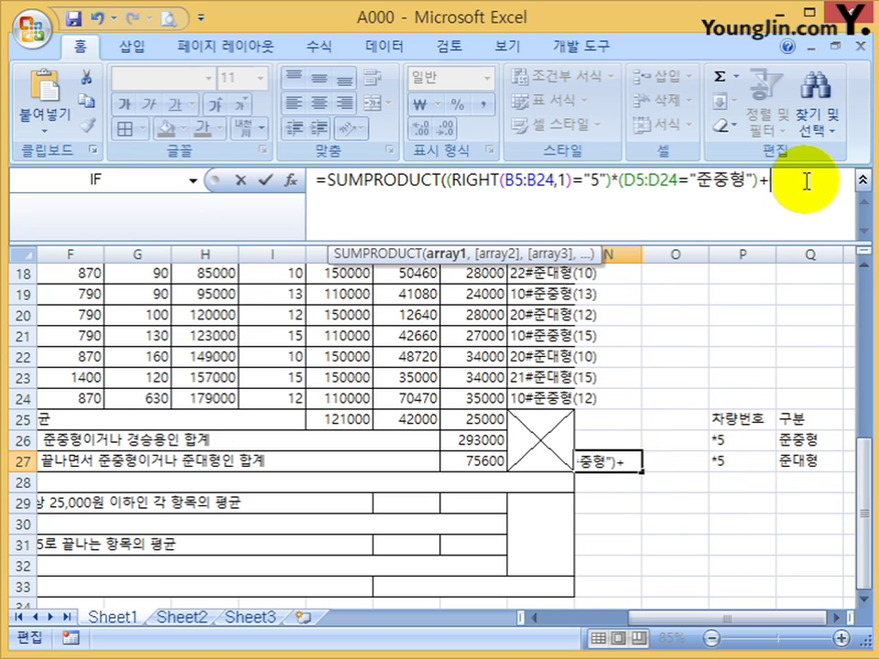
drag(446, 181, 772, 181)
drag(700, 196, 449, 181)
click(448, 181)
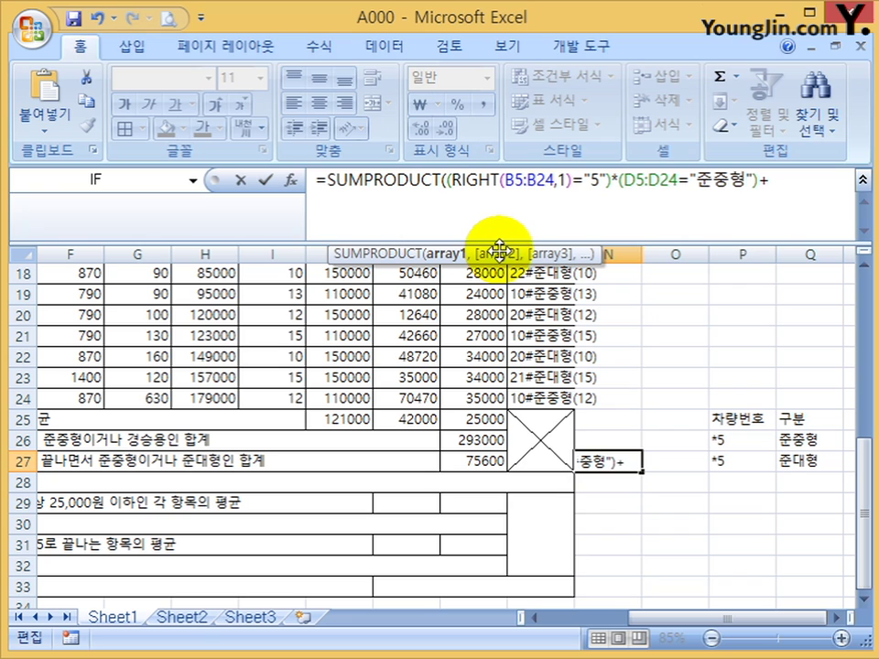
text(()
click(765, 186)
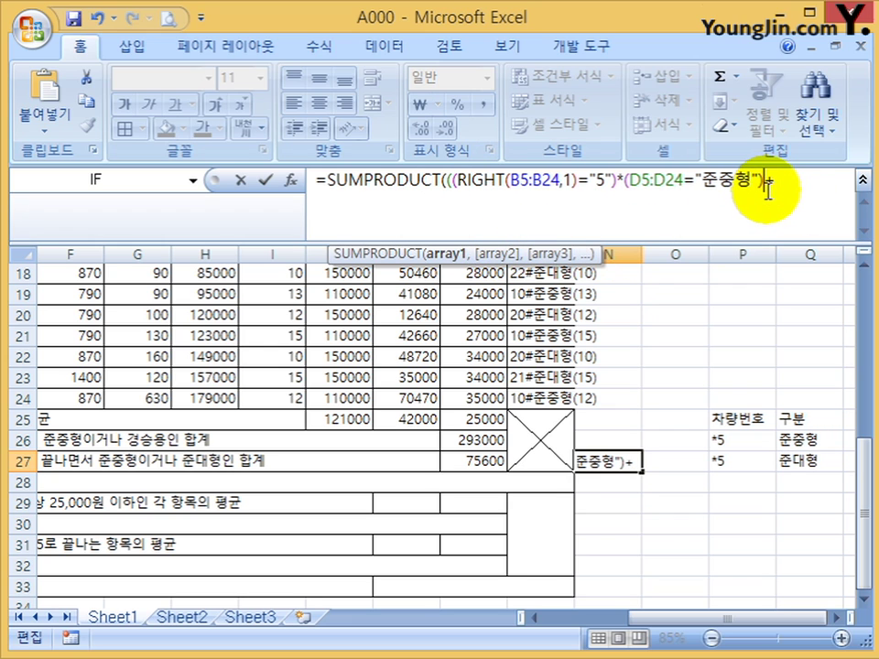
Duplicate the parenthesised condition group after the plus sign and change the copy's type to 준대형.
drag(767, 189, 448, 188)
key(ctrl+c)
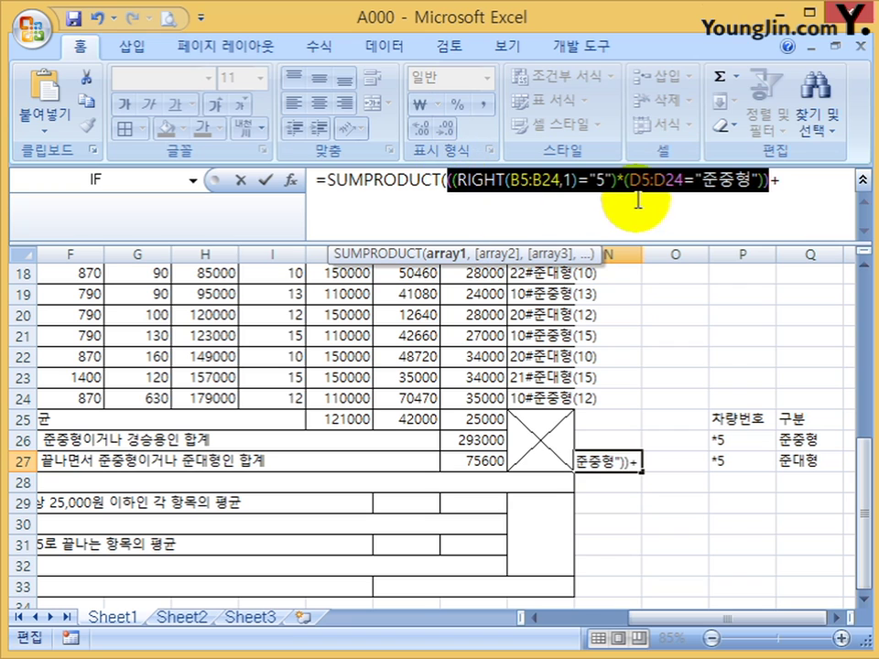
click(776, 189)
key(ctrl+v)
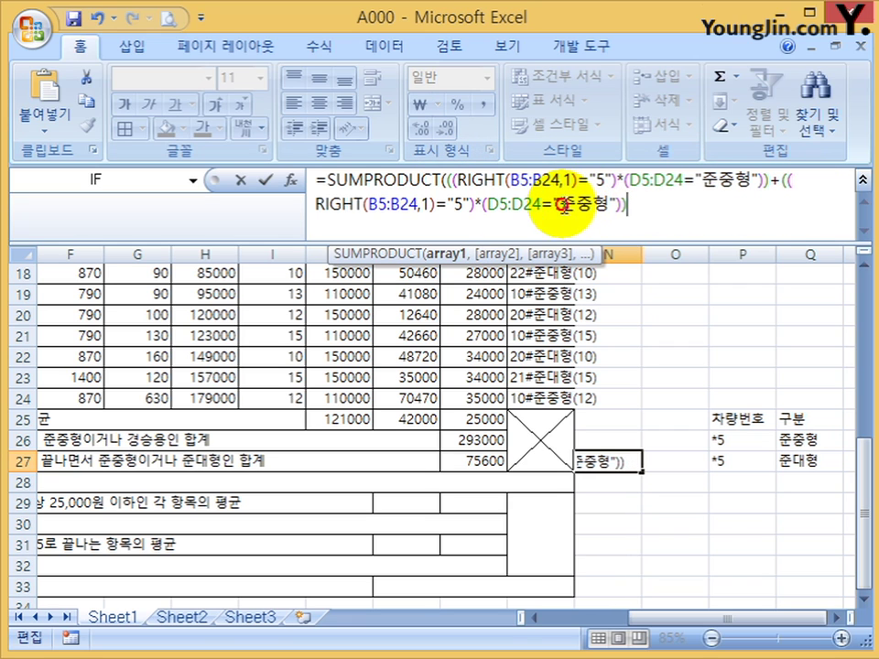
drag(577, 203, 595, 204)
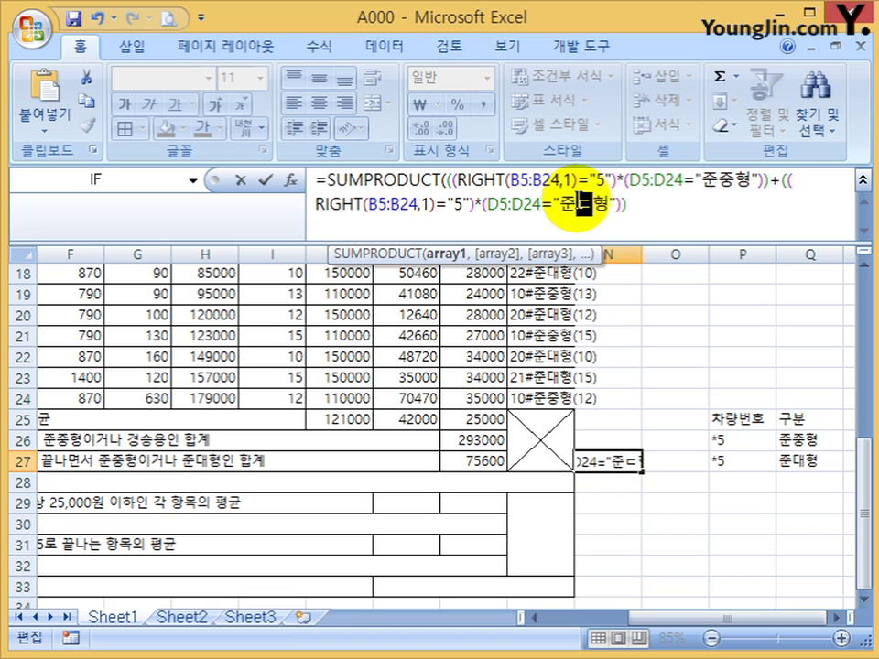
text(대)
click(647, 206)
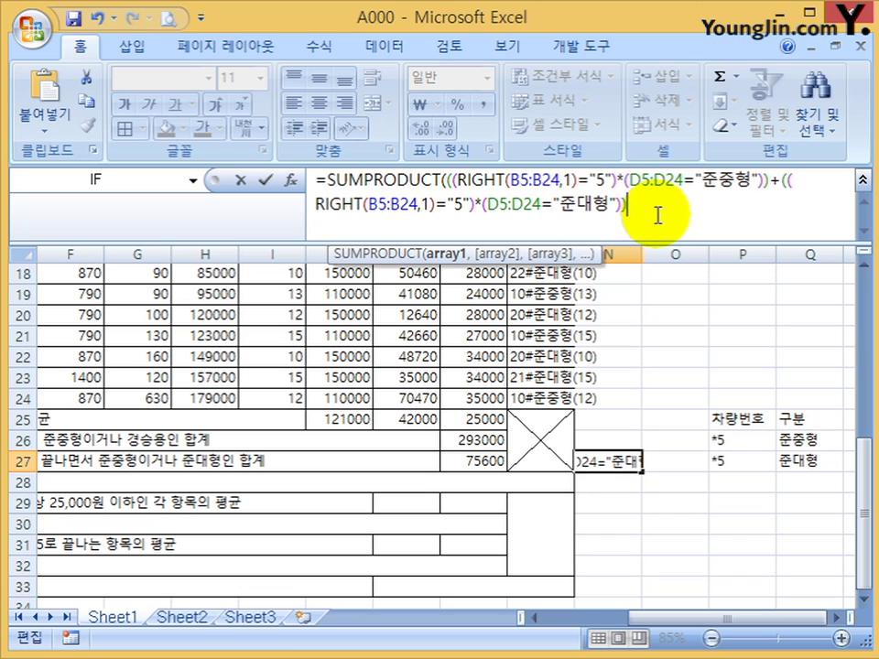
Add the 연료비 range K5:K24 as the second SUMPRODUCT argument and commit N27 as an array formula.
text(,)
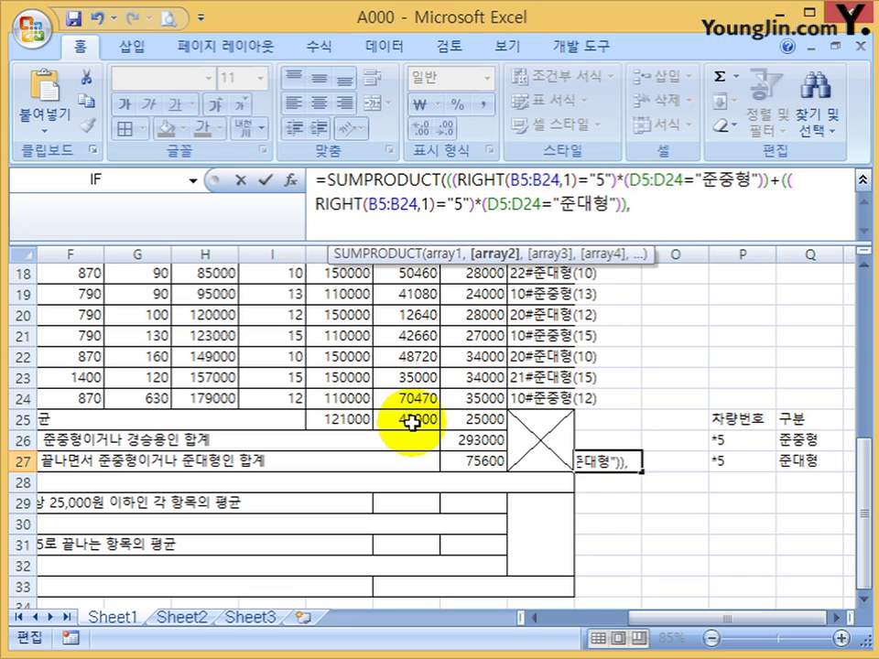
drag(422, 393, 423, 326)
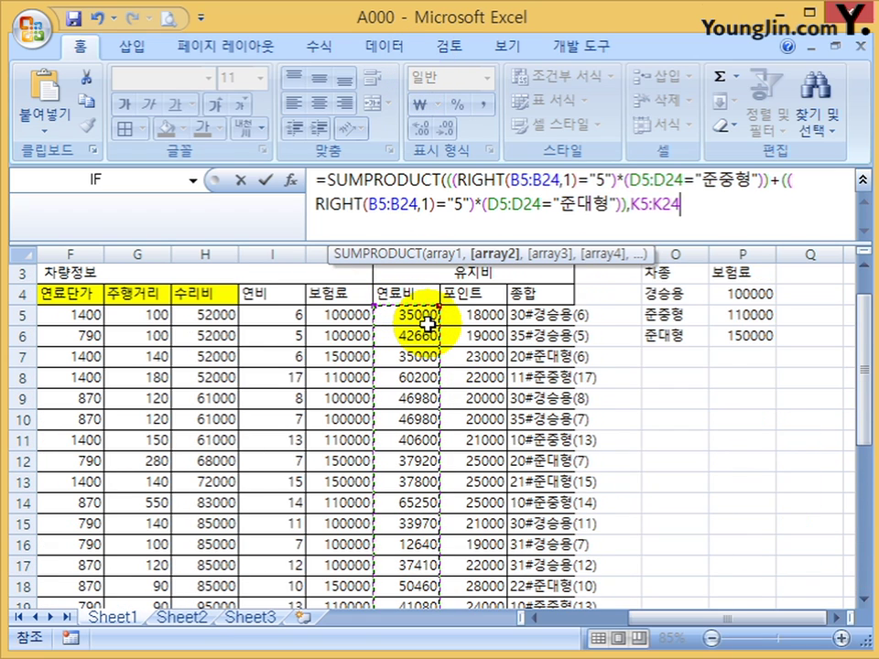
text())
key(Return)
scroll(755, 369, down, 5)
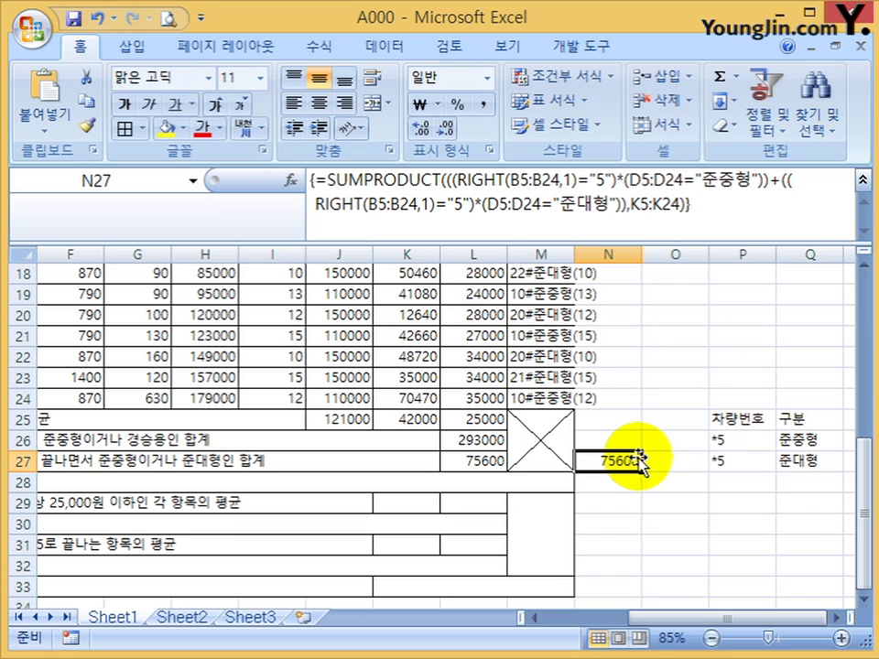
Clear the alternative SUMPRODUCT formula from N27.
drag(723, 442, 772, 445)
click(722, 460)
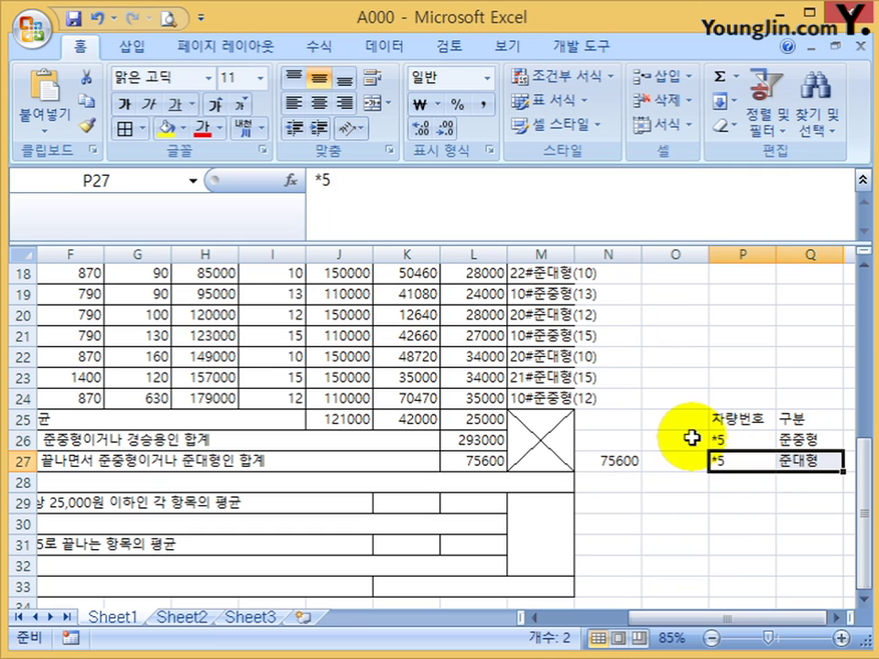
drag(693, 440, 694, 456)
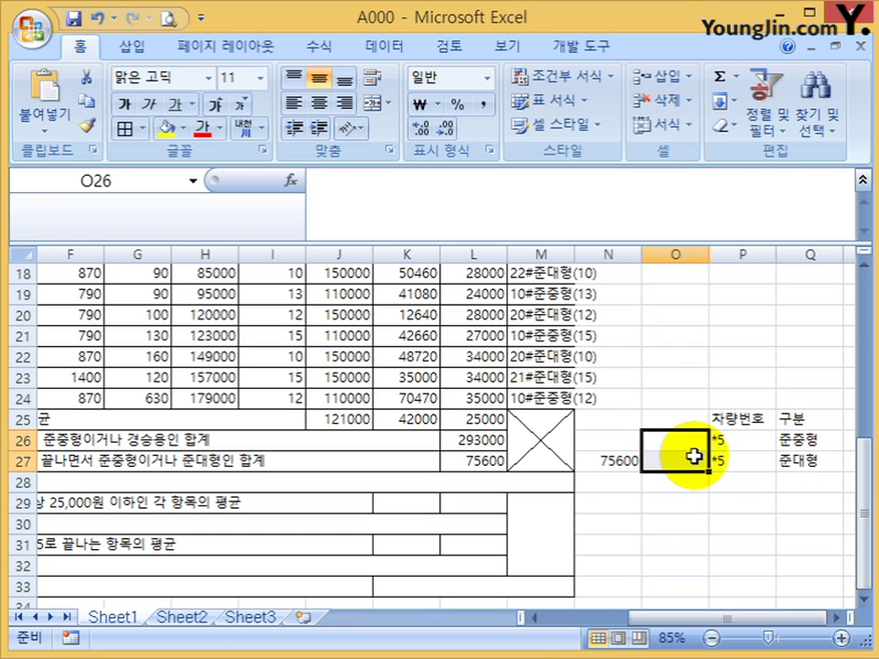
click(611, 462)
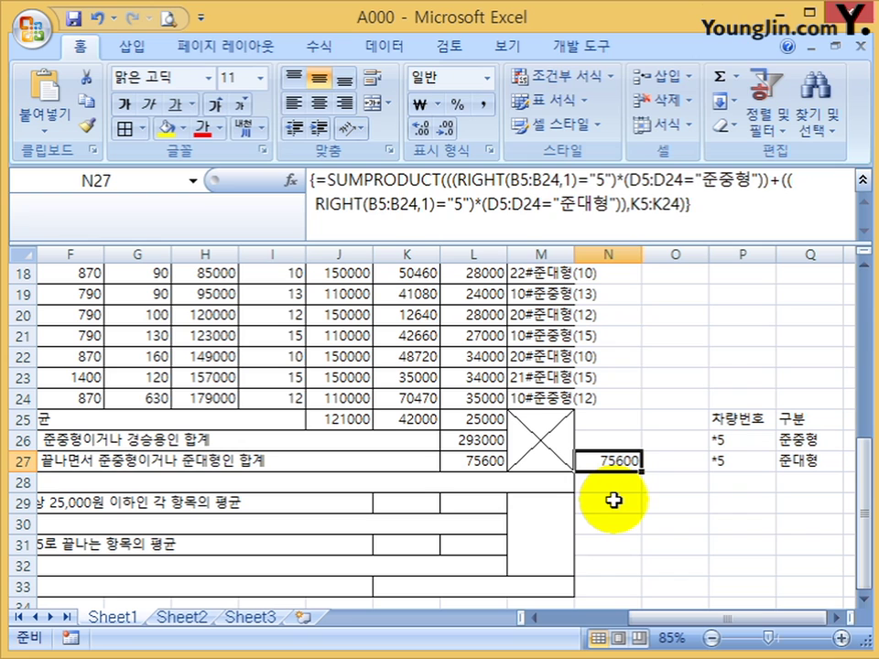
key(Delete)
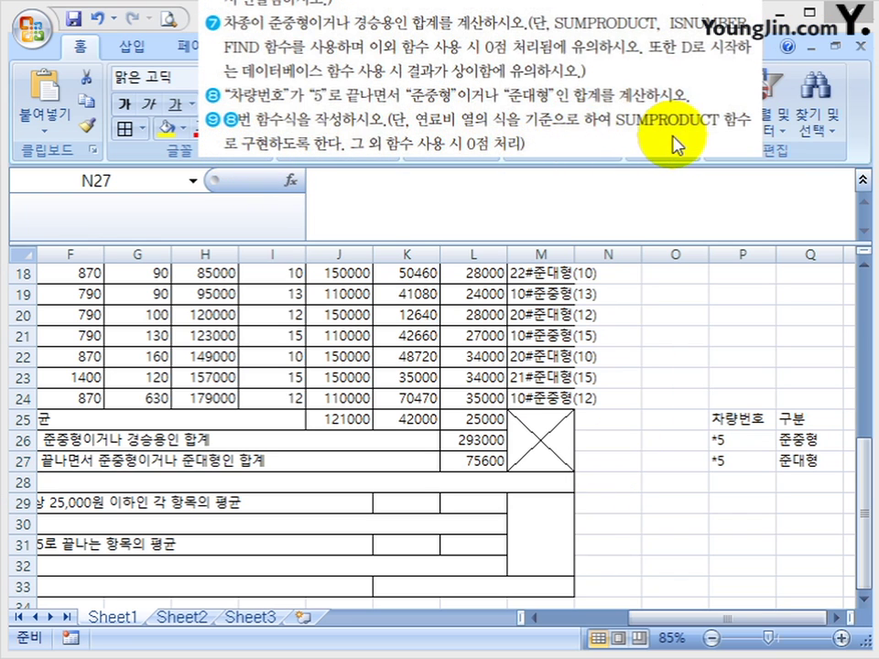
Copy the full SUMPRODUCT formula text from L27 and recommit the cell as an array formula.
click(471, 459)
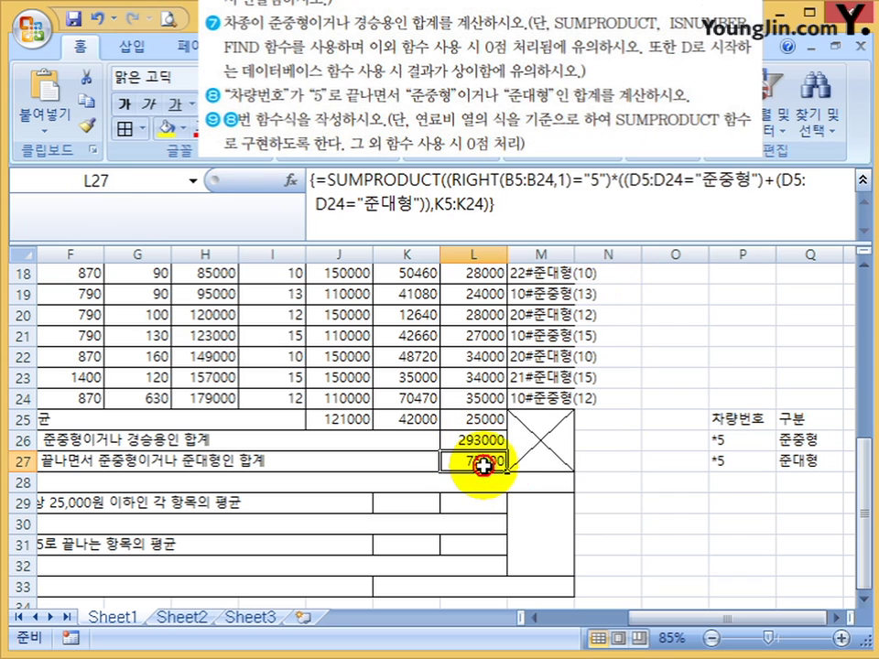
click(529, 175)
key(ctrl+End)
key(ctrl+shift+Home)
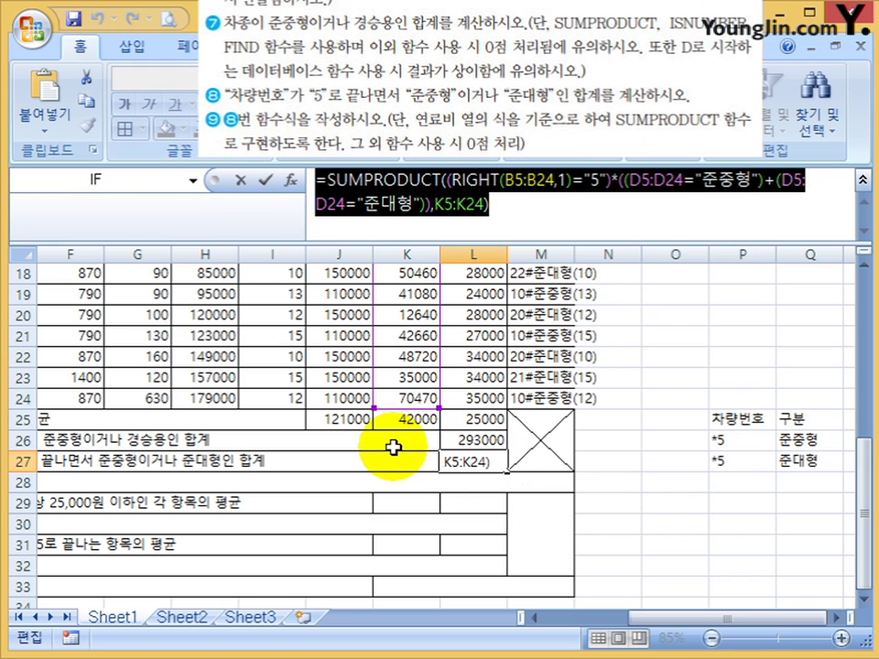
key(ctrl+shift+Return)
Put the copied SUMPRODUCT formula into the merged cell B28 as plain text, preceded by an apostrophe.
click(395, 479)
text(')
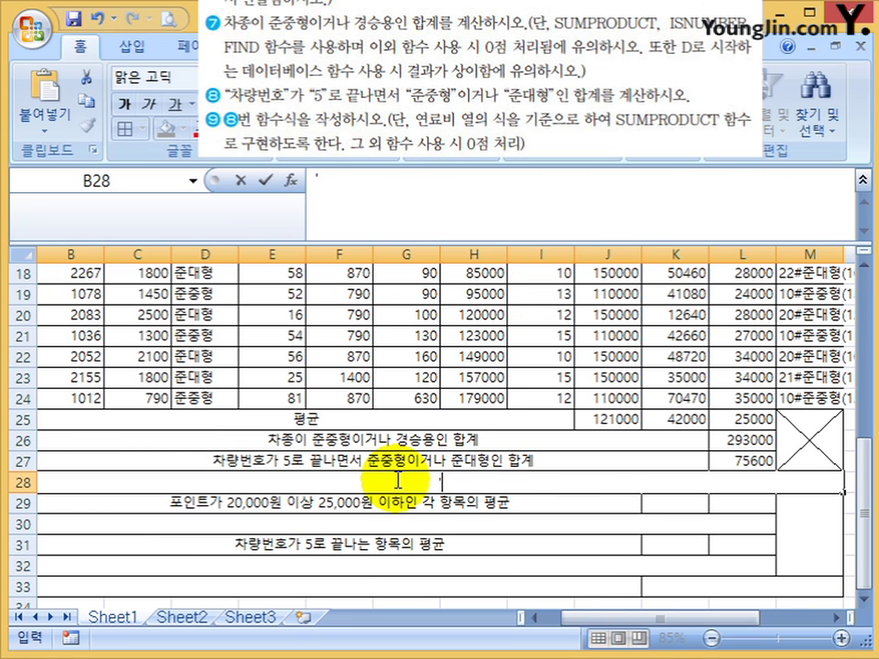
key(ctrl+v)
key(Return)
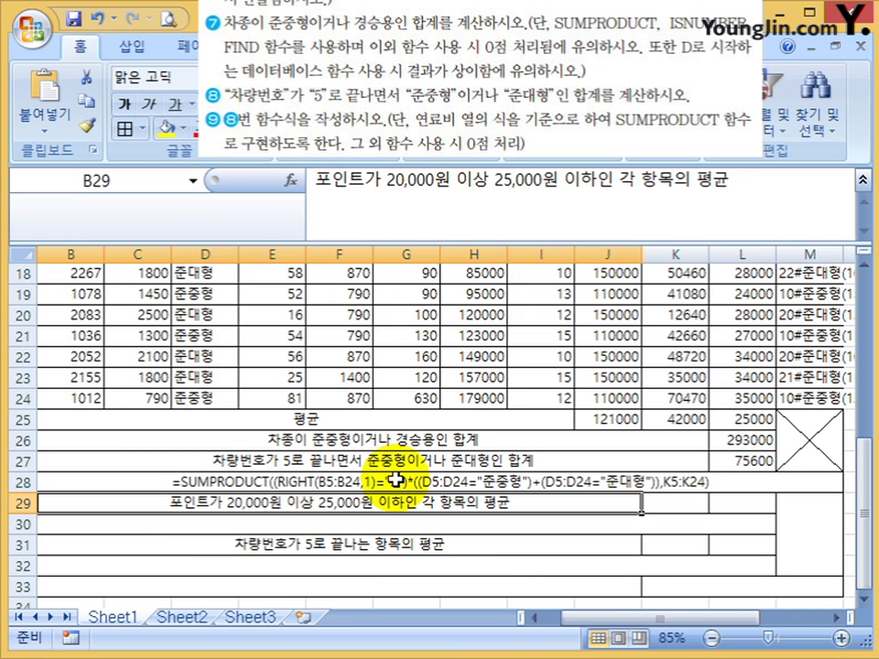
click(396, 479)
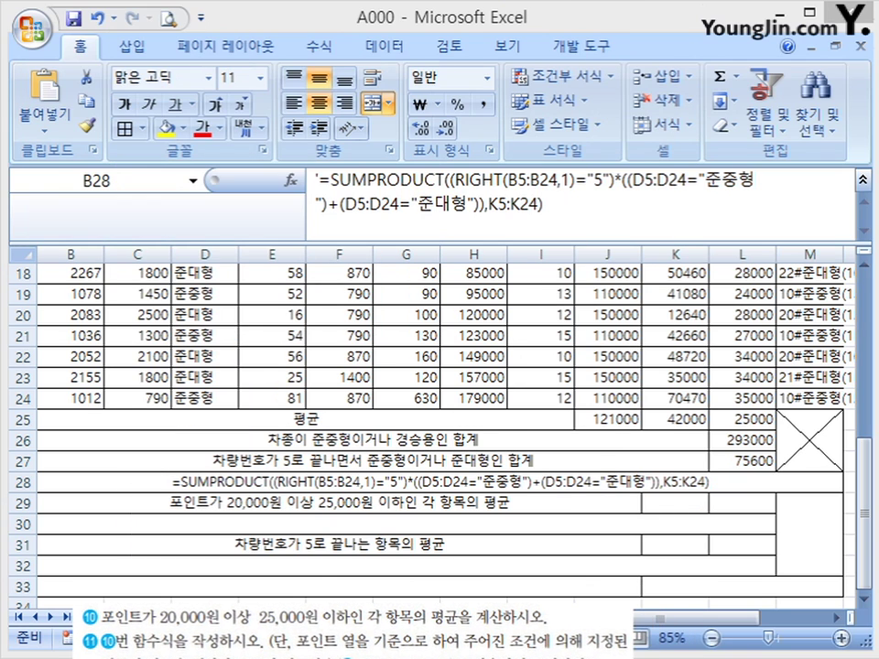
Start an AVERAGEIFS formula in K29, shrink the formula bar to one line and open the function's argument dialog.
click(671, 506)
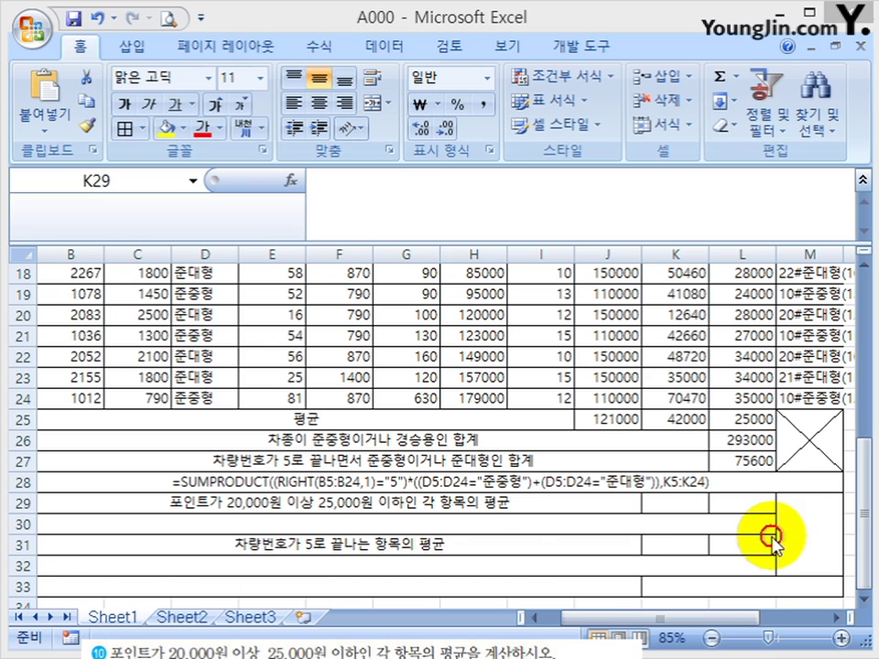
text(=)
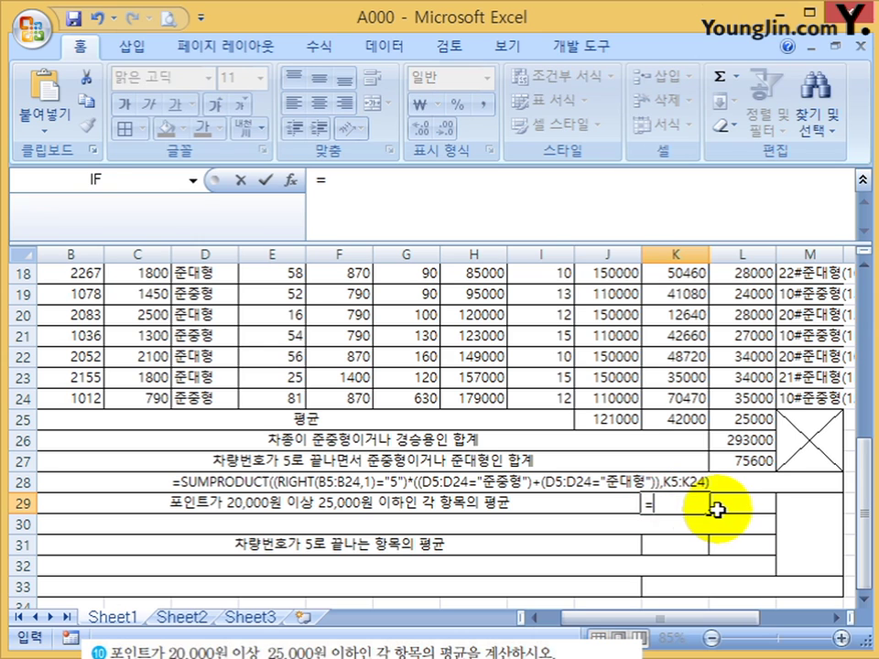
text(ㅁㅍㄷㄱㅁ)
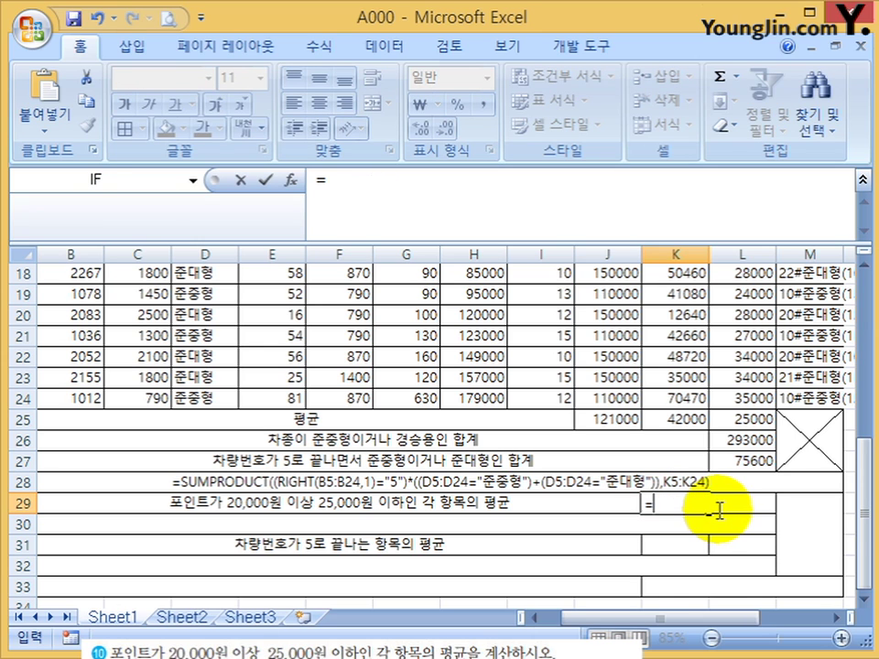
text(avera)
key(Down)
key(Down)
key(Down)
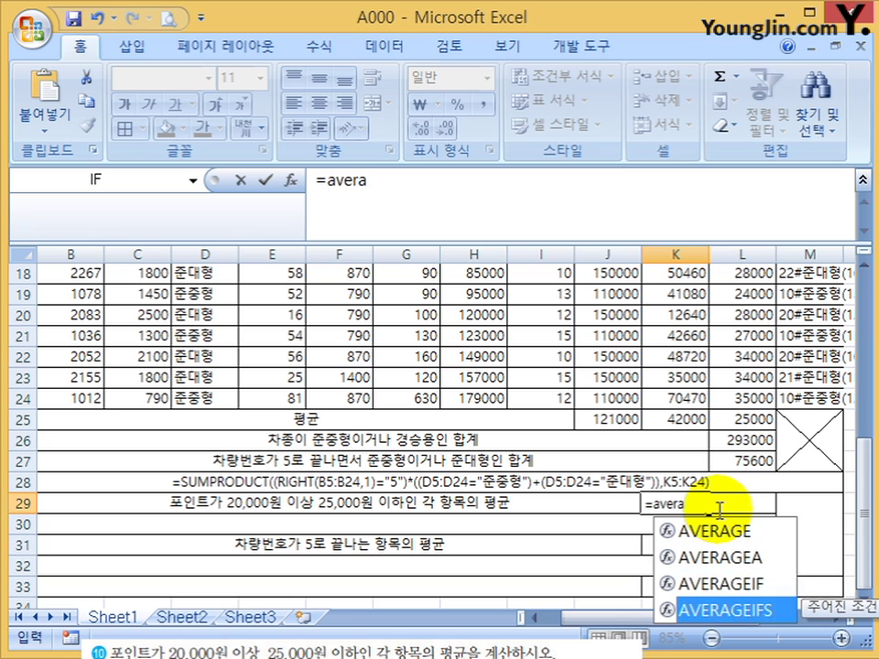
key(Tab)
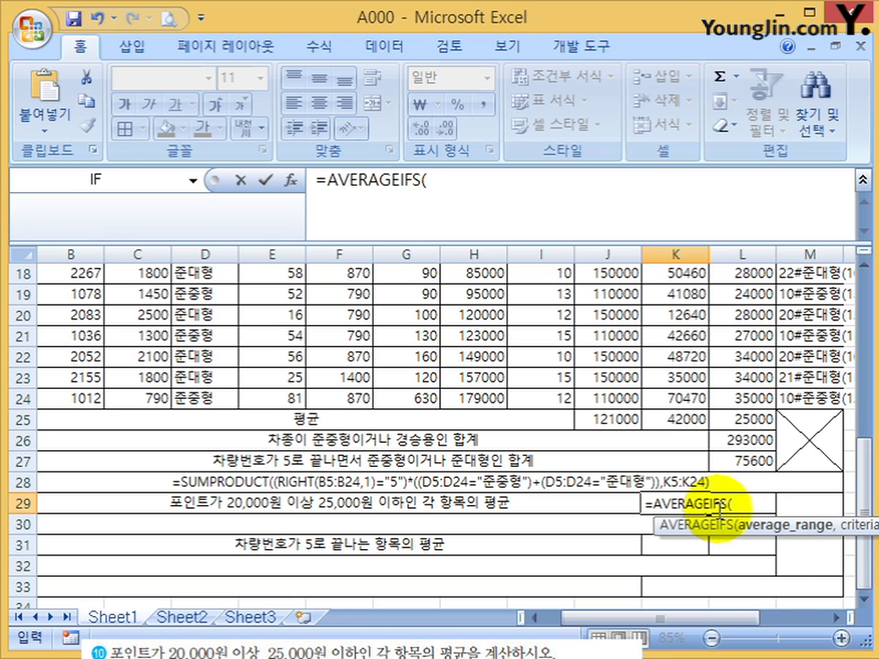
click(862, 183)
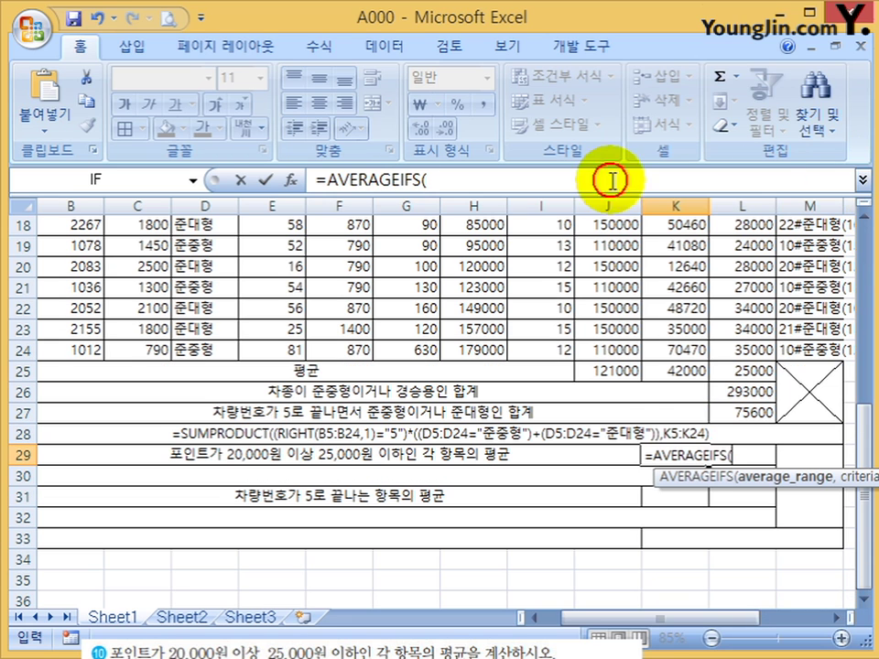
click(291, 180)
Set the AVERAGEIFS average range to the 연료비 values K5:K24.
drag(277, 27, 507, 347)
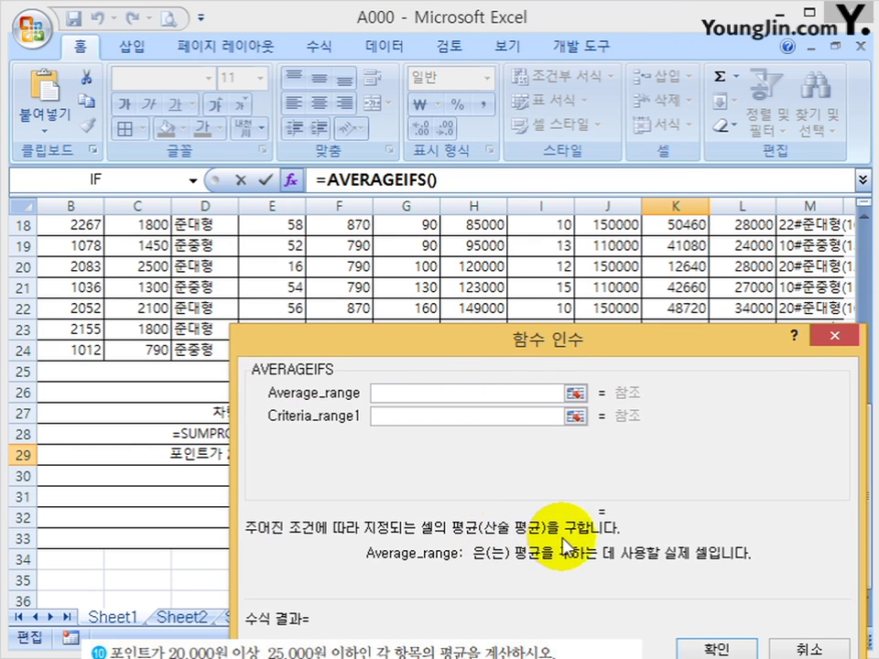
drag(461, 339, 794, 491)
drag(686, 350, 675, 267)
Set the first criteria range to the 포인트 values as the absolute reference $L$5:$L$24.
drag(789, 531, 553, 0)
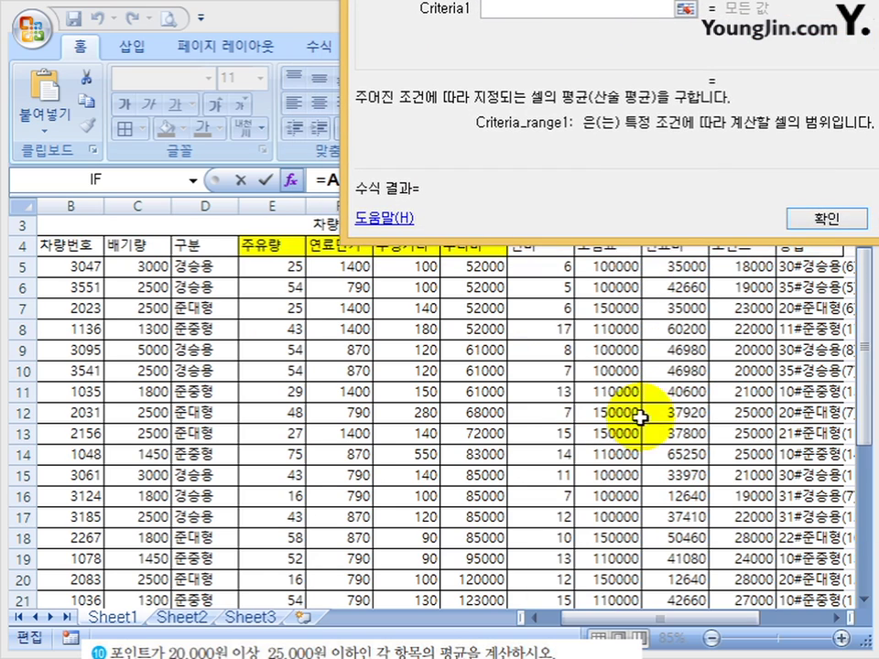
scroll(595, 440, down, 3)
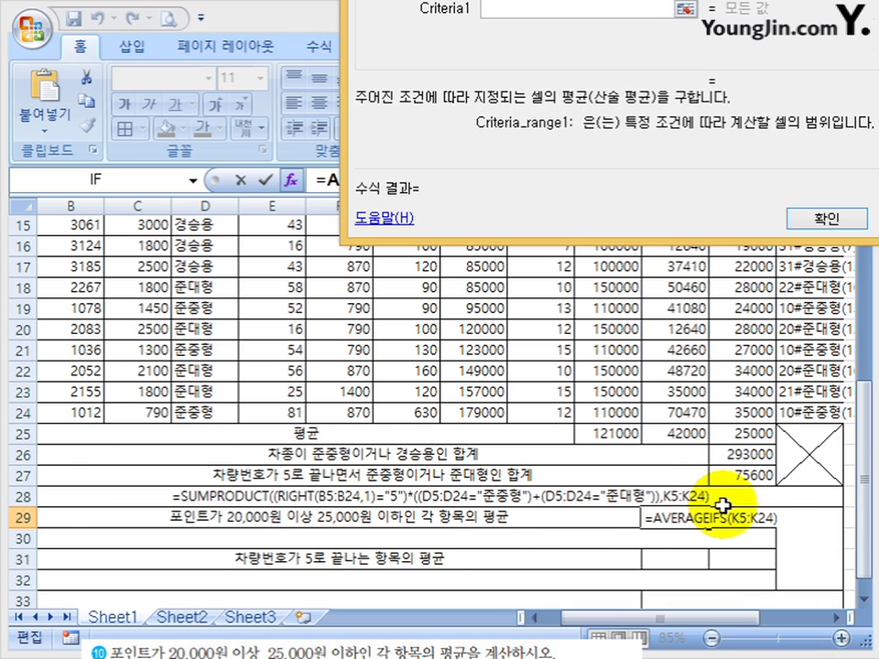
scroll(723, 506, up, 1)
drag(765, 480, 742, 261)
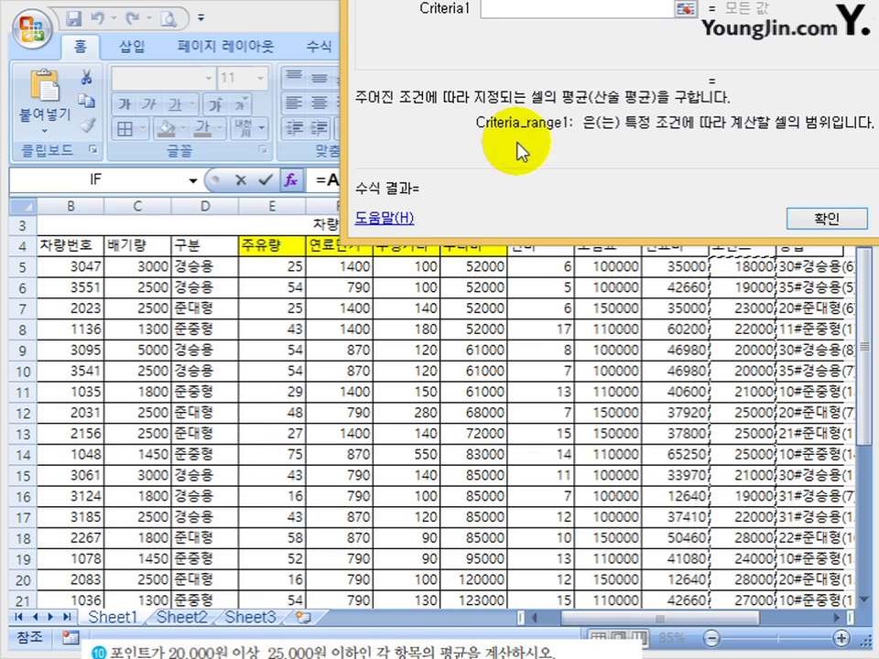
Enter >=20000 as the first AVERAGEIFS criterion.
click(565, 8)
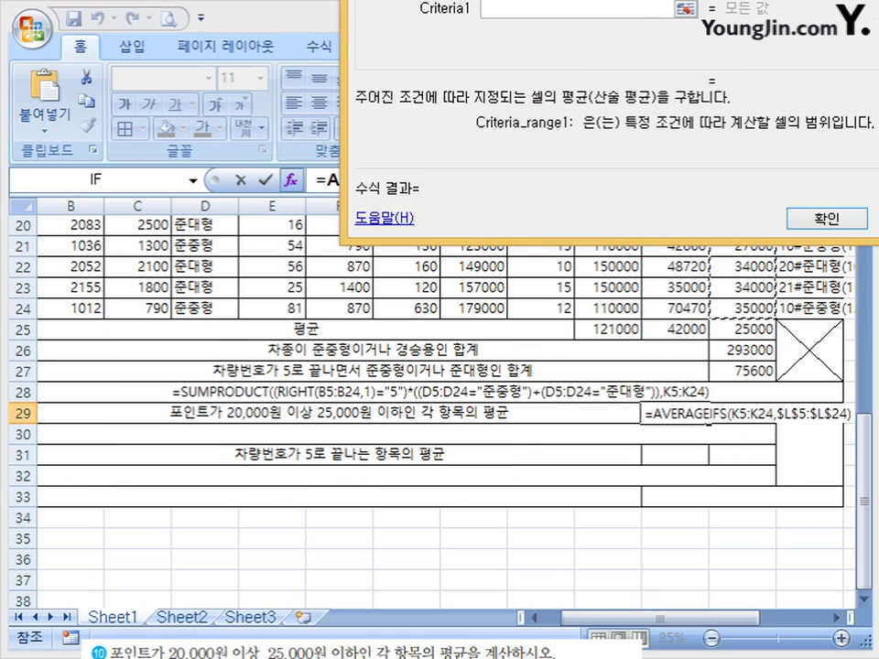
click(541, 81)
text(>)
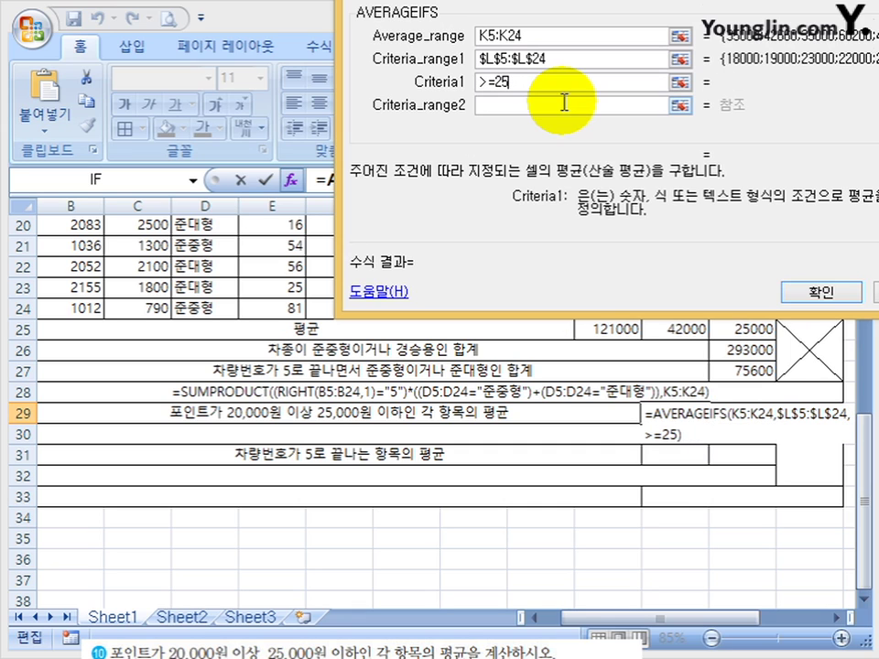
text(=20000)
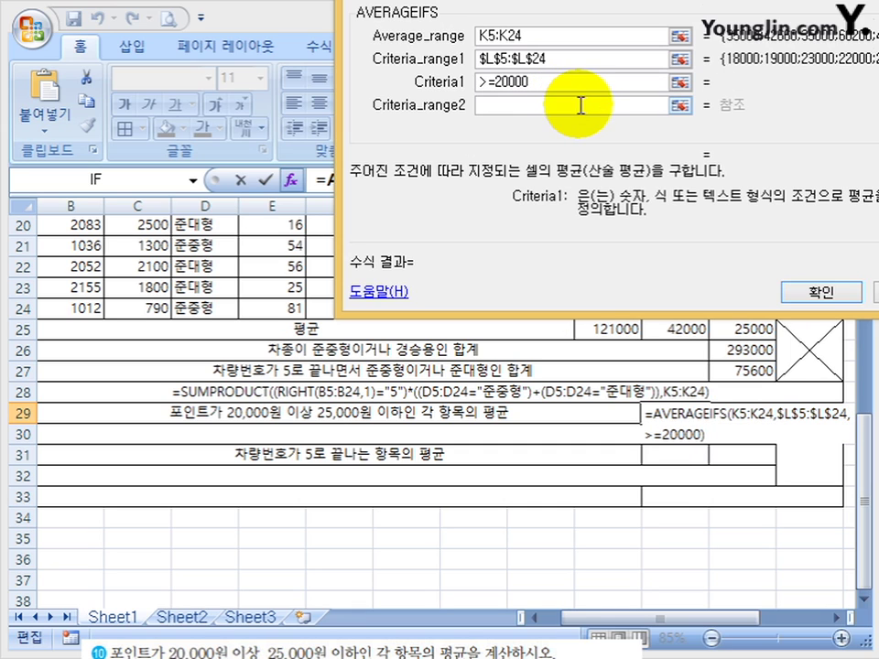
Set the second criteria range to the same 포인트 values as the absolute reference $L$5:$L$24.
click(587, 105)
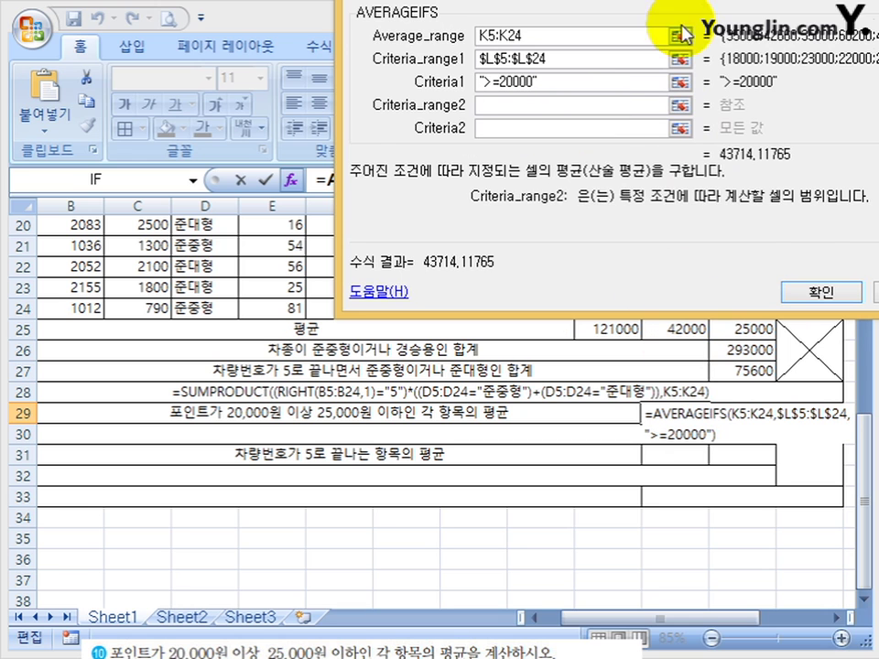
drag(680, 18, 231, 9)
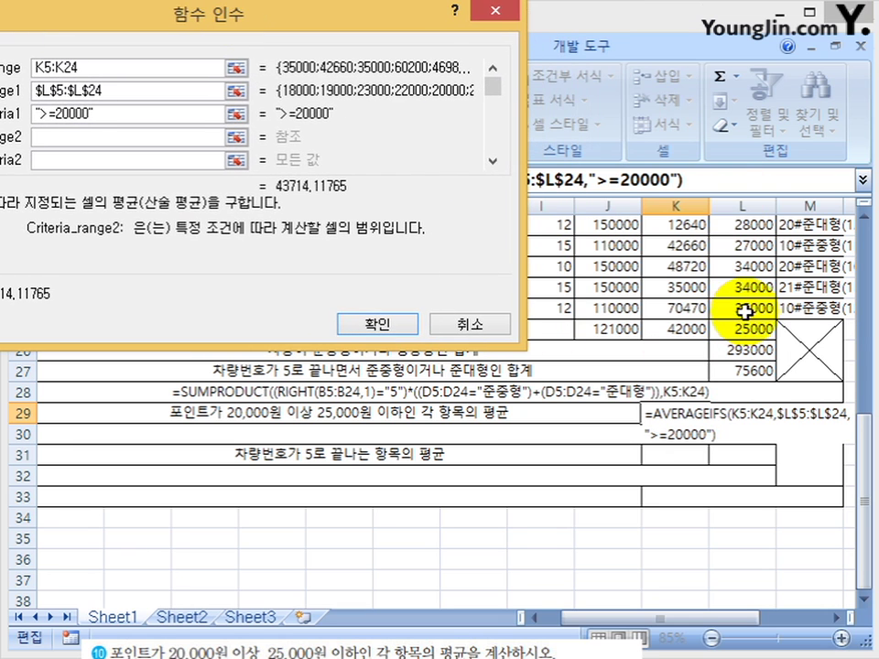
drag(747, 308, 743, 266)
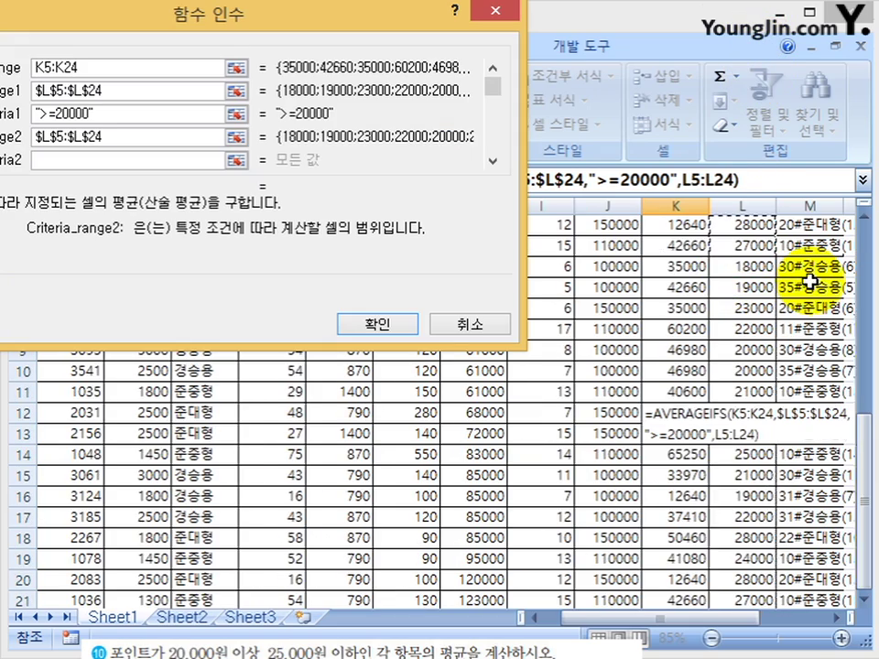
key(F4)
Enter <=25000 as the second criterion and commit the AVERAGEIFS formula in K29.
drag(372, 30, 636, 57)
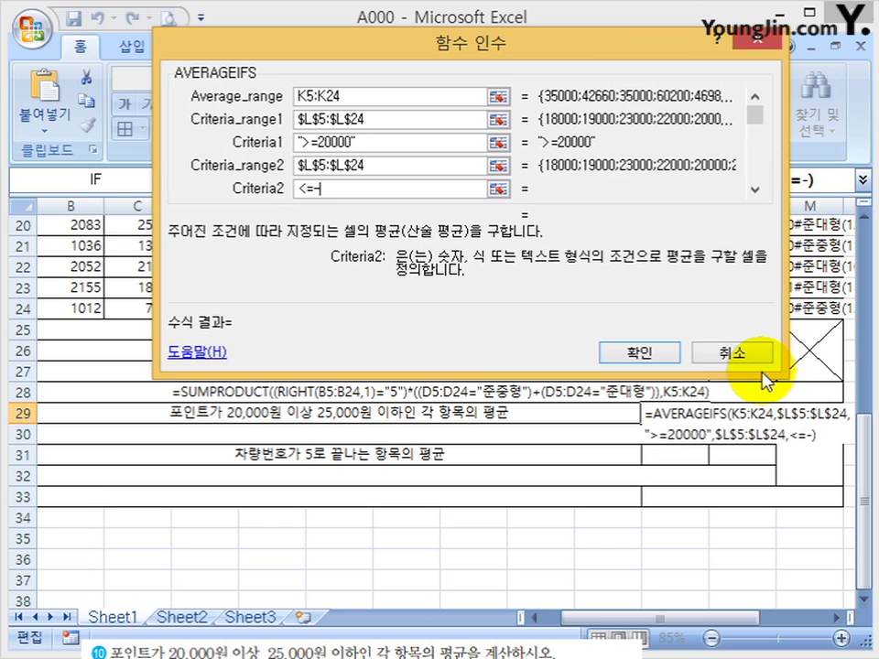
text(<=25000)
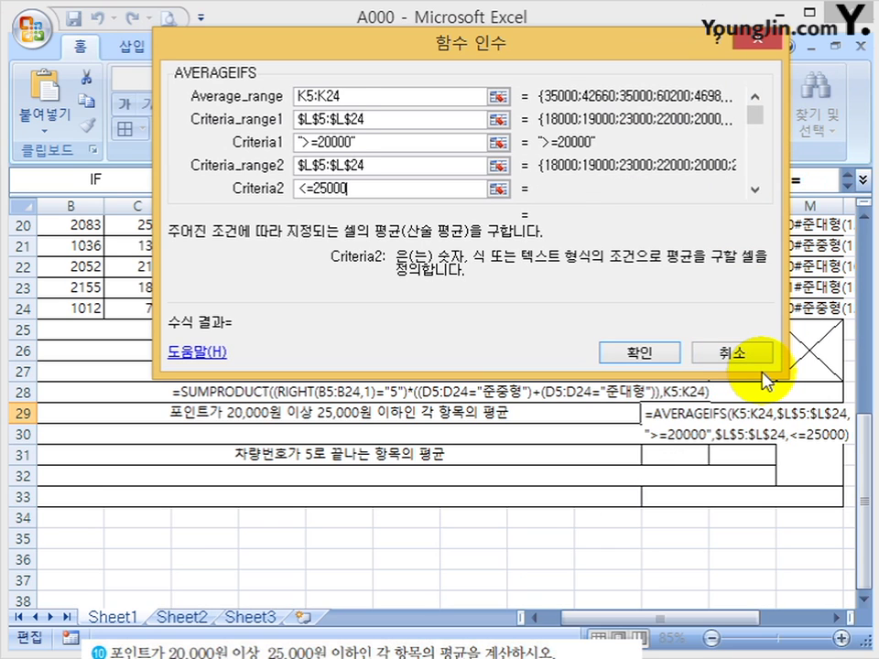
key(Tab)
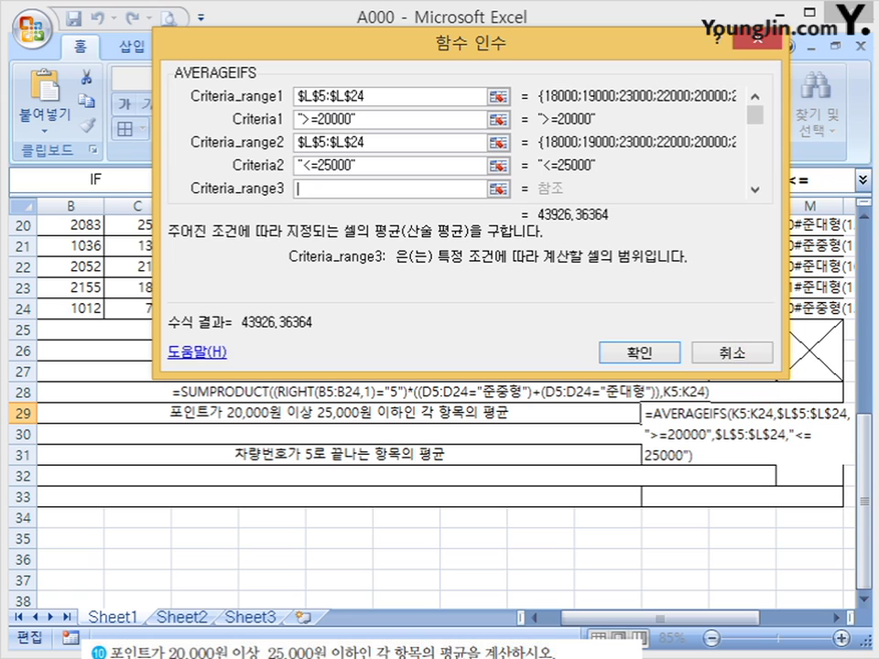
click(665, 353)
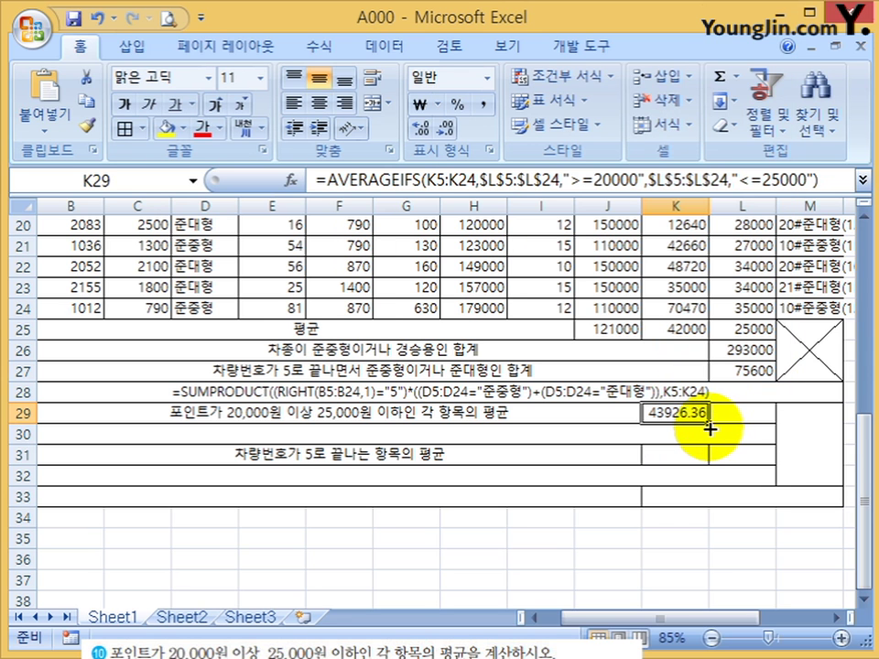
Fill the AVERAGEIFS formula from K29 across to L29 and check the referenced ranges in both cells.
drag(710, 424, 752, 419)
click(738, 414)
double_click(738, 414)
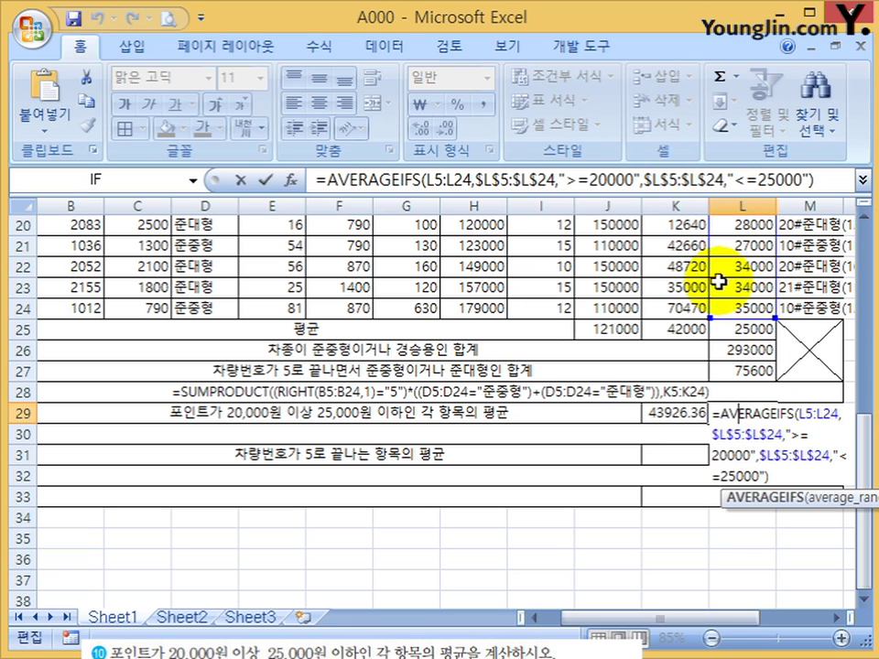
key(Escape)
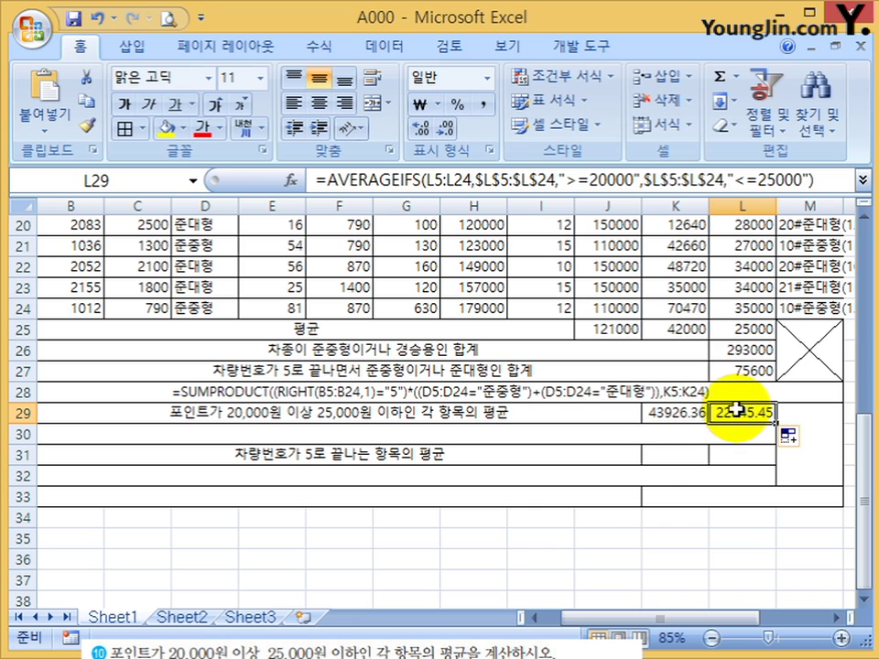
double_click(673, 412)
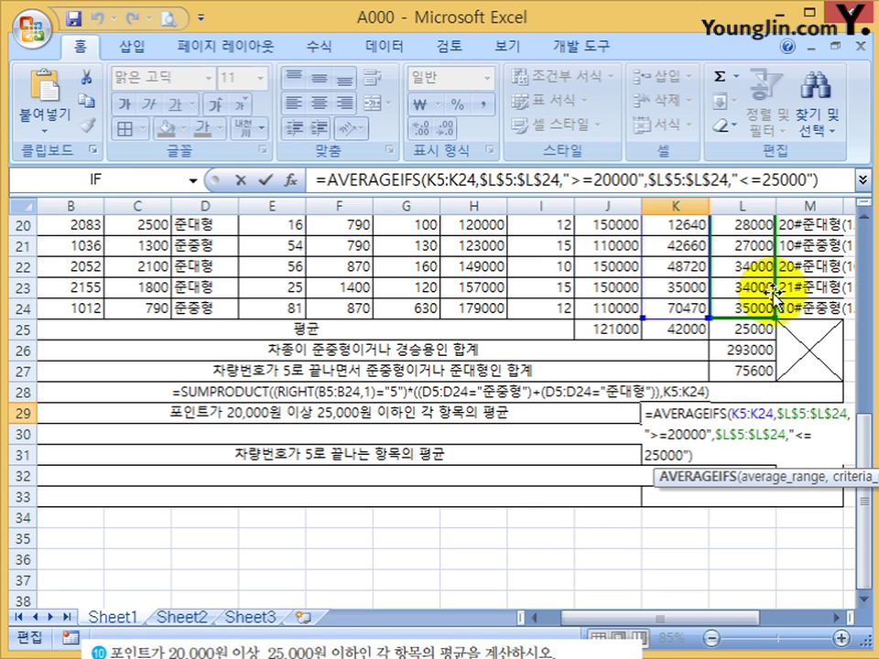
key(Escape)
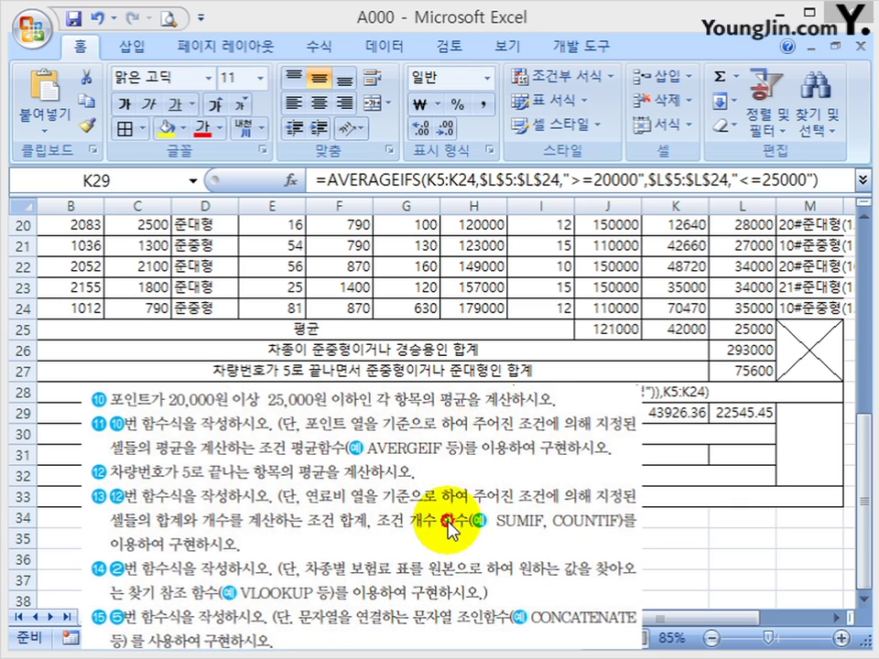
click(746, 419)
scroll(761, 412, up, 6)
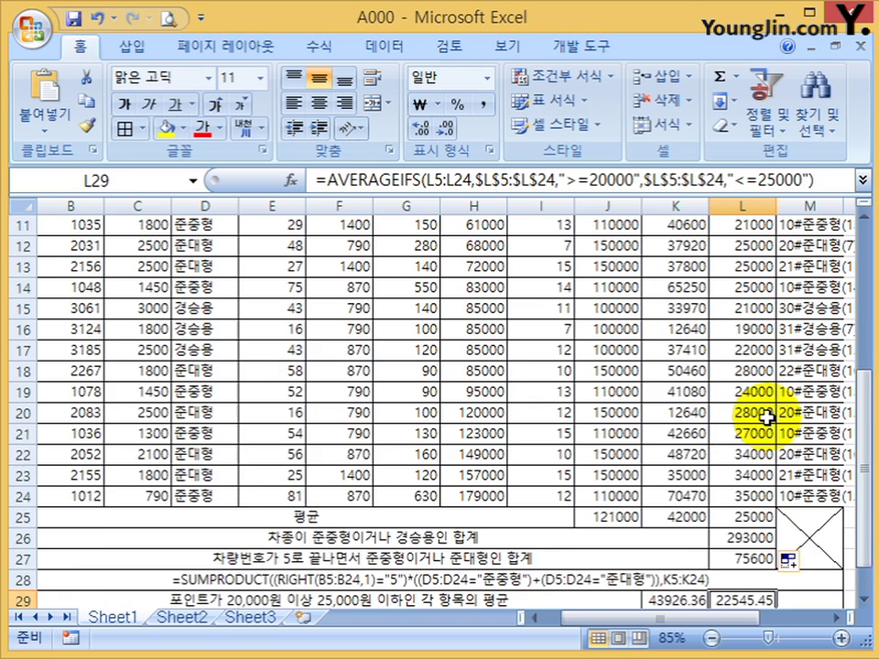
scroll(755, 421, down, 4)
scroll(759, 586, down, 2)
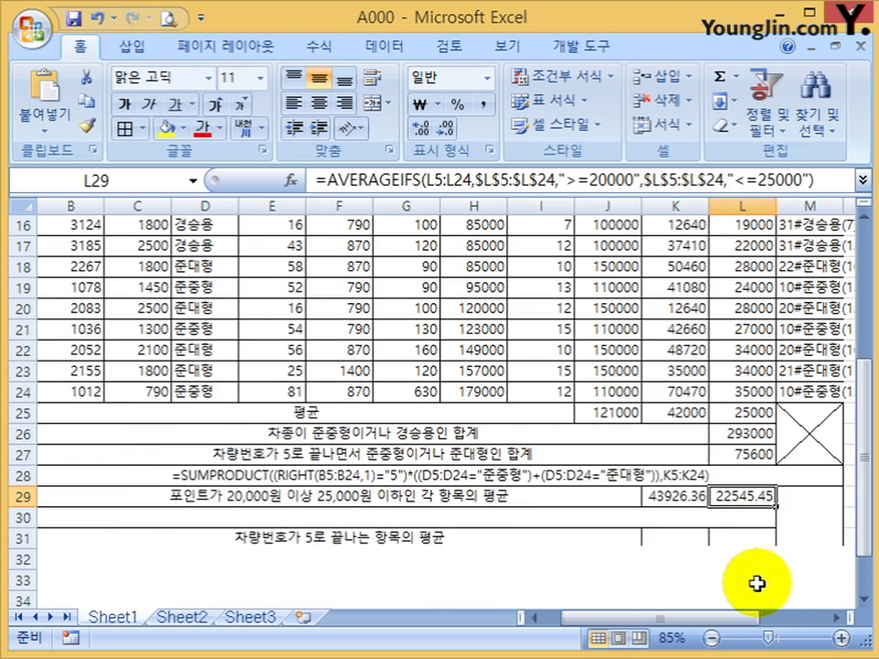
Copy the AVERAGEIFS formula from L29 and record it as text in B30, prefixed with an apostrophe.
drag(831, 185, 236, 180)
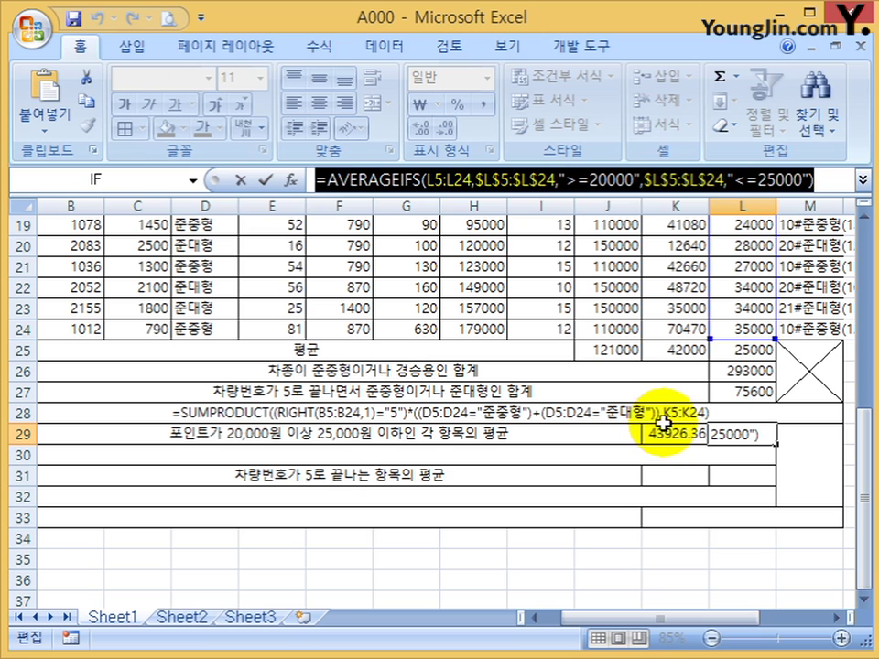
key(ctrl+c)
key(Escape)
click(679, 453)
text(')
key(ctrl+v)
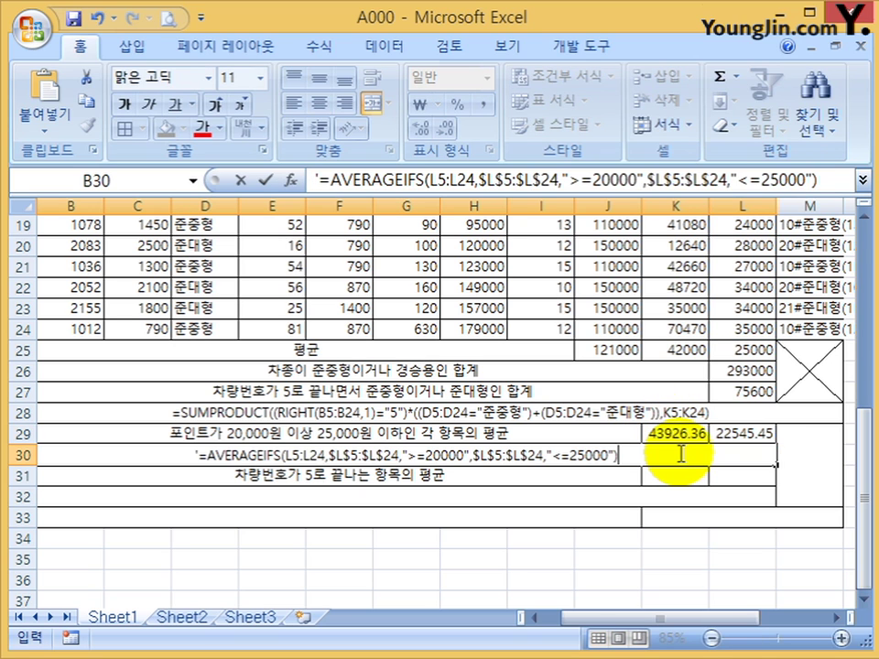
key(Return)
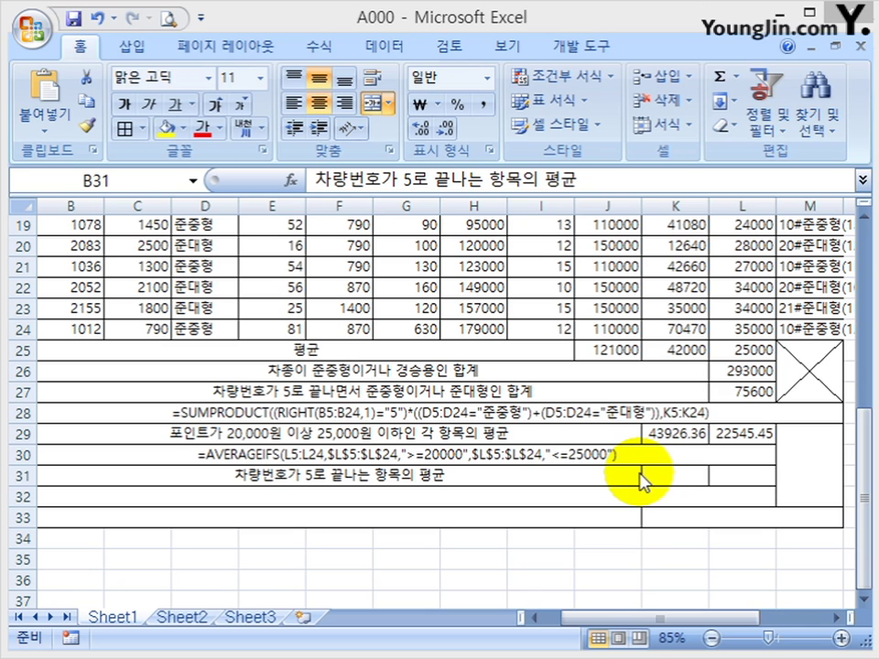
Begin a SUMIF formula in K31 with the 차량번호 values as the absolute range $B$5:$B$24.
click(676, 477)
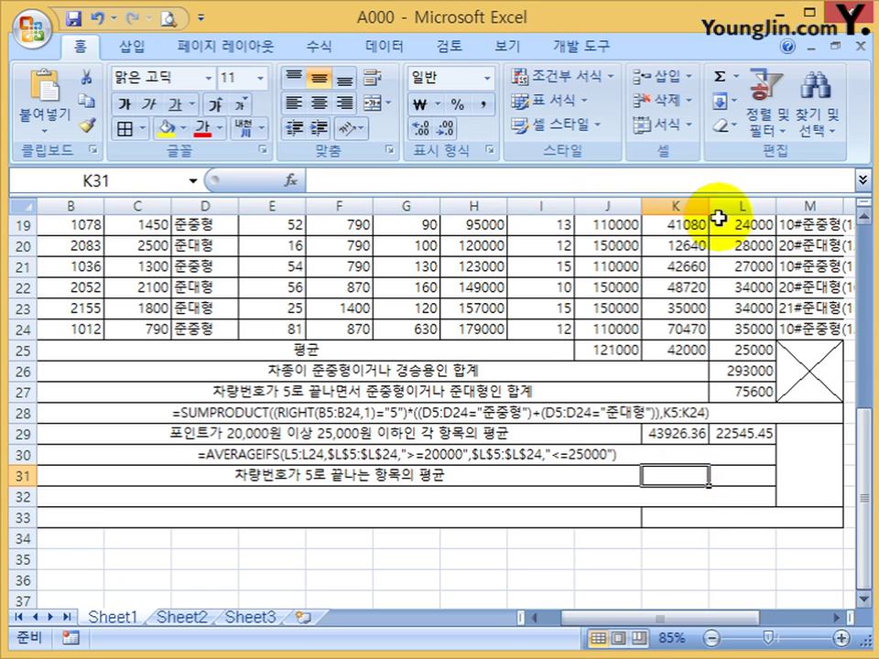
text(=sum)
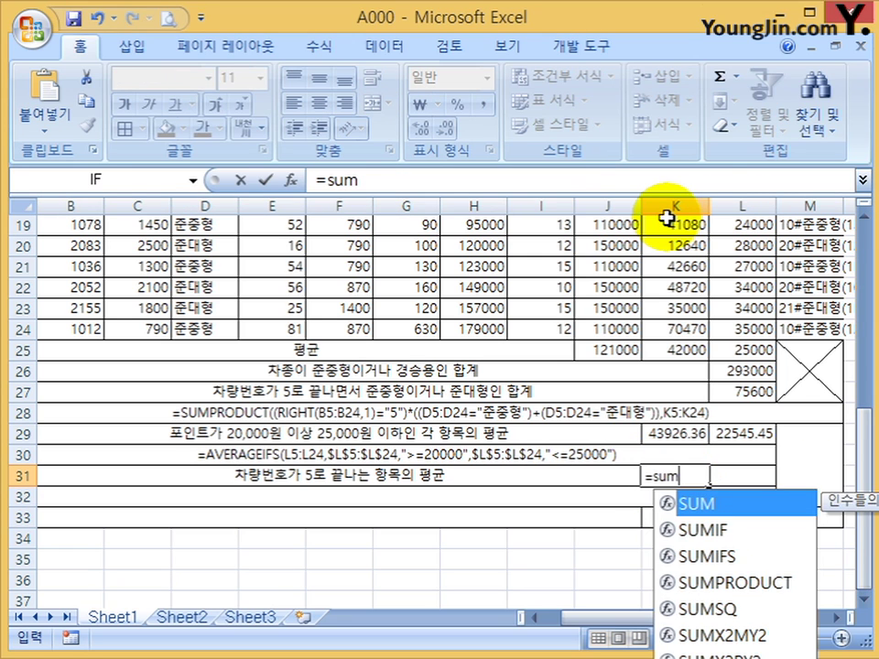
key(Down)
key(Tab)
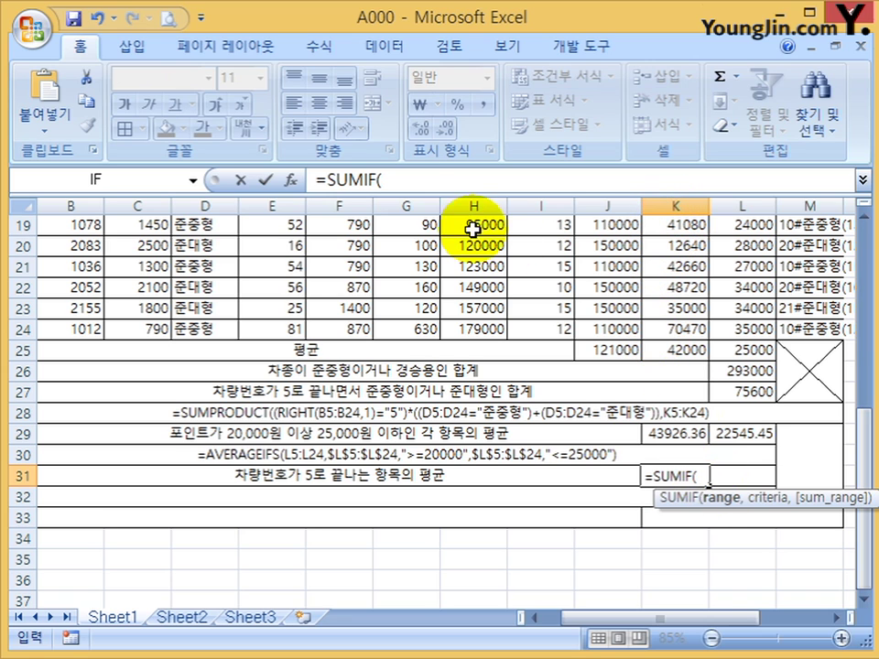
click(291, 179)
drag(302, 61, 658, 376)
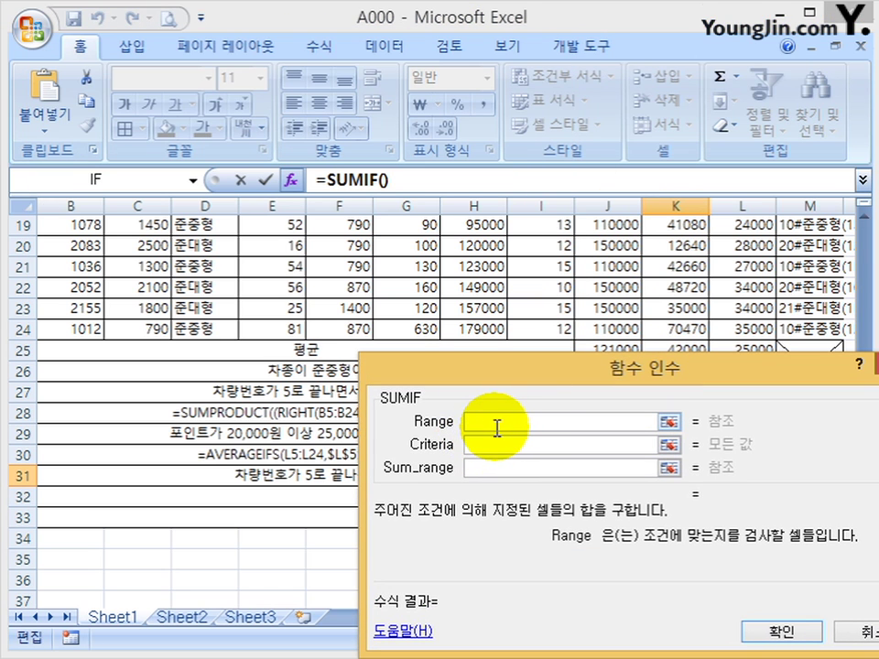
click(80, 327)
drag(81, 327, 91, 268)
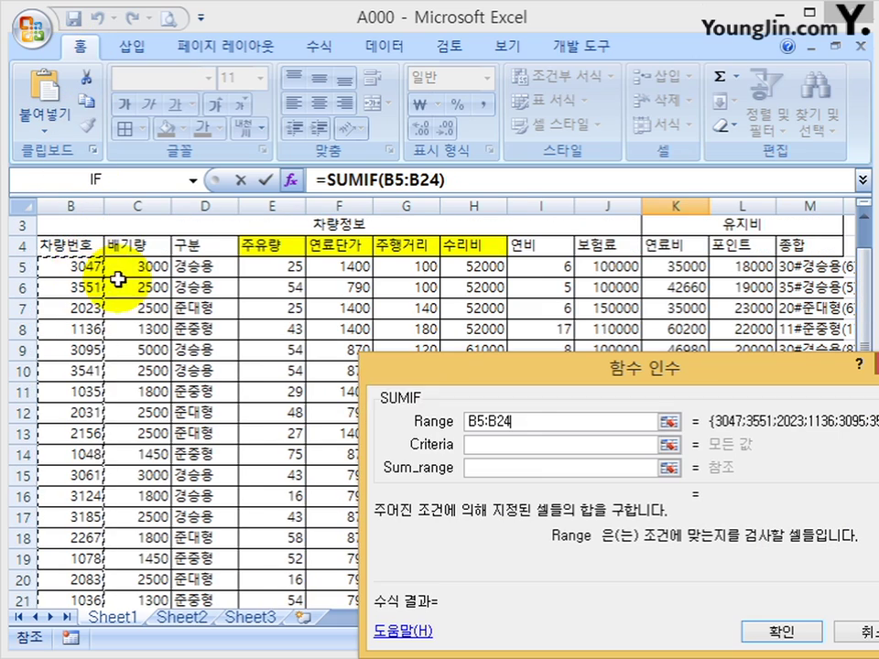
click(509, 449)
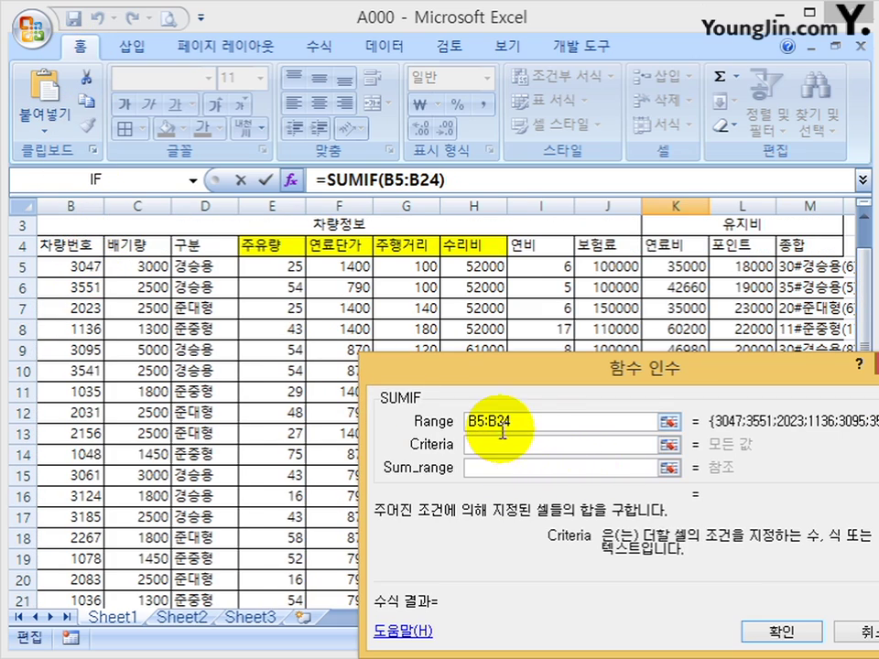
click(505, 423)
key(F4)
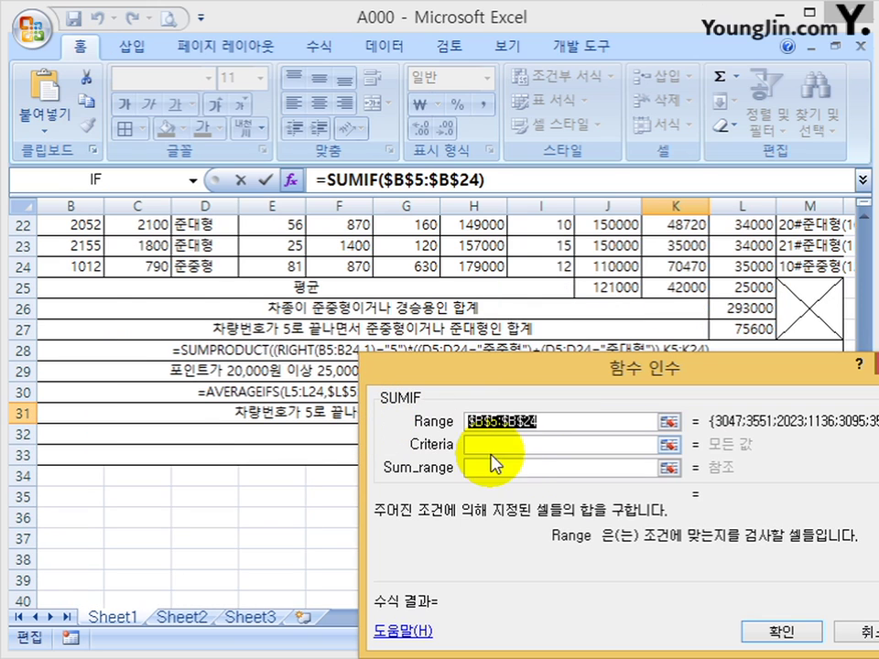
Set the SUMIF criterion to *5 and the sum range to K5:K24, and commit the formula in K31.
key(Tab)
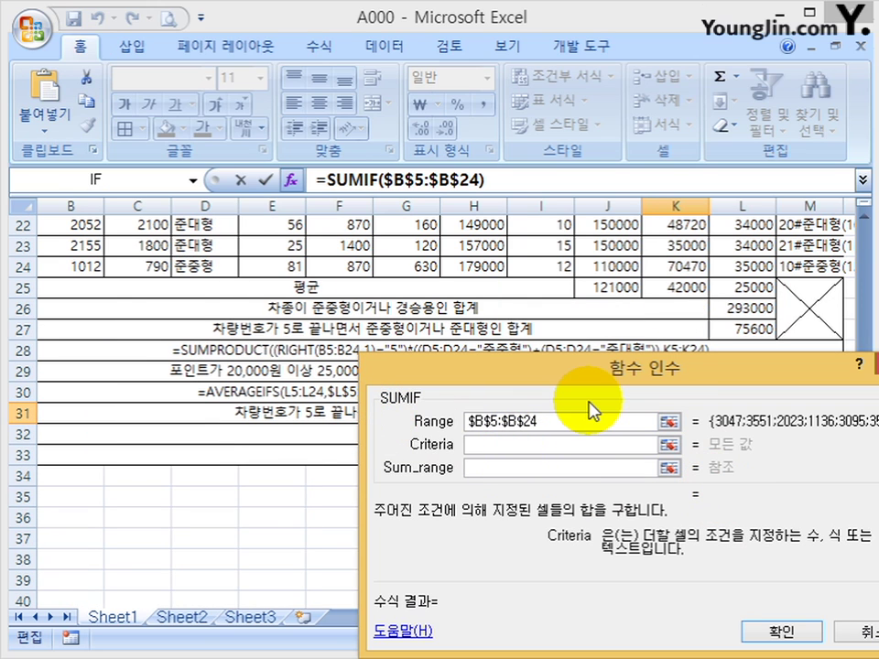
key(Tab)
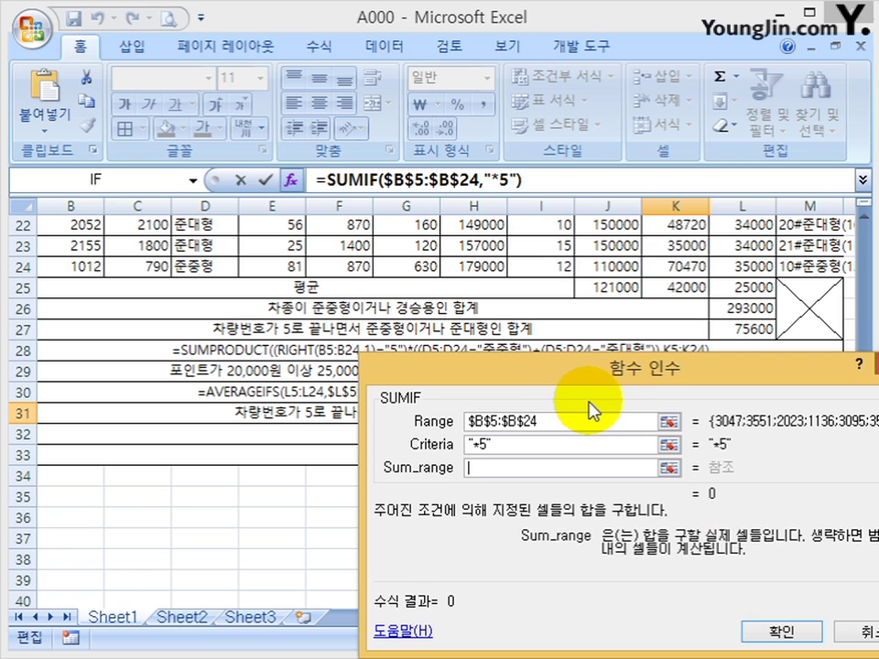
drag(596, 364, 738, 511)
mouse_move(682, 266)
mouse_down()
mouse_move(678, 88)
mouse_move(680, 270)
mouse_move(674, 261)
mouse_up()
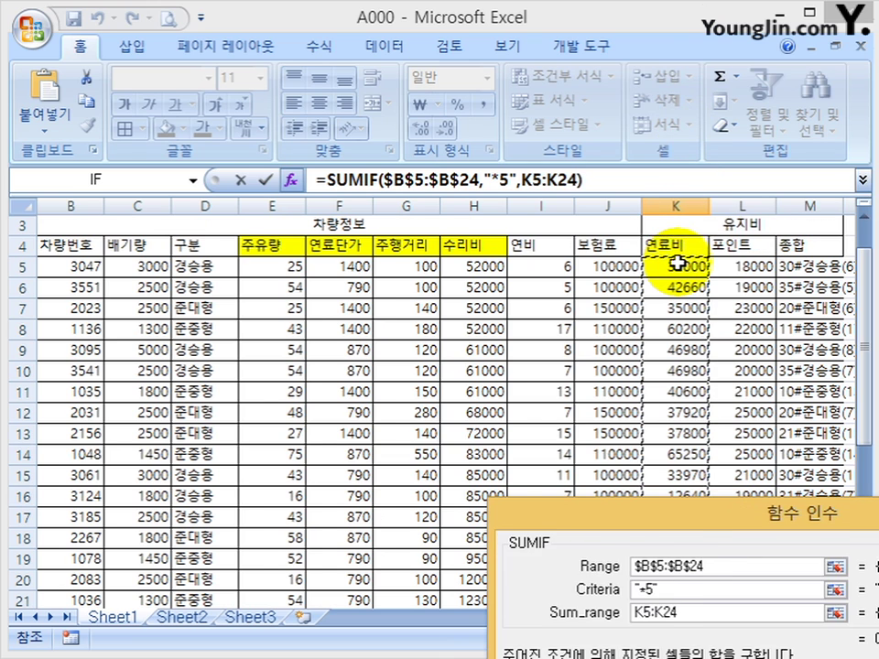
key(Return)
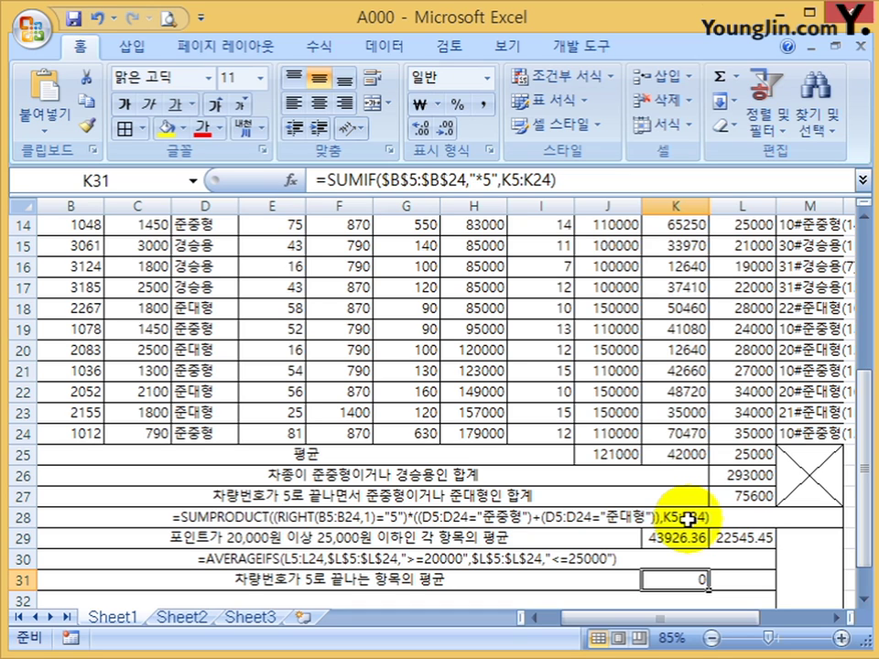
Apply the 텍스트 number format to the 차량번호 values in B5:B24.
click(72, 429)
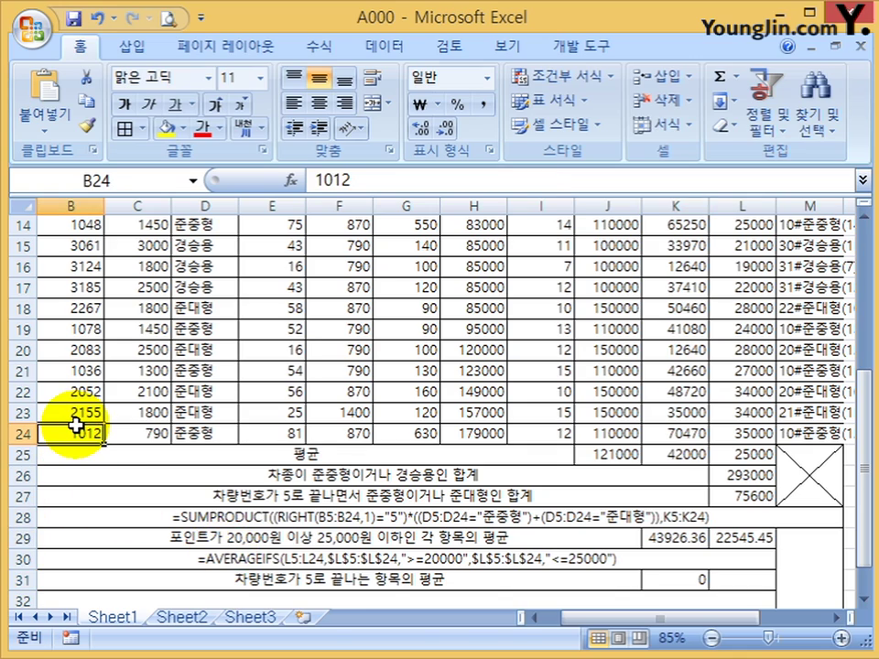
drag(73, 430, 64, 275)
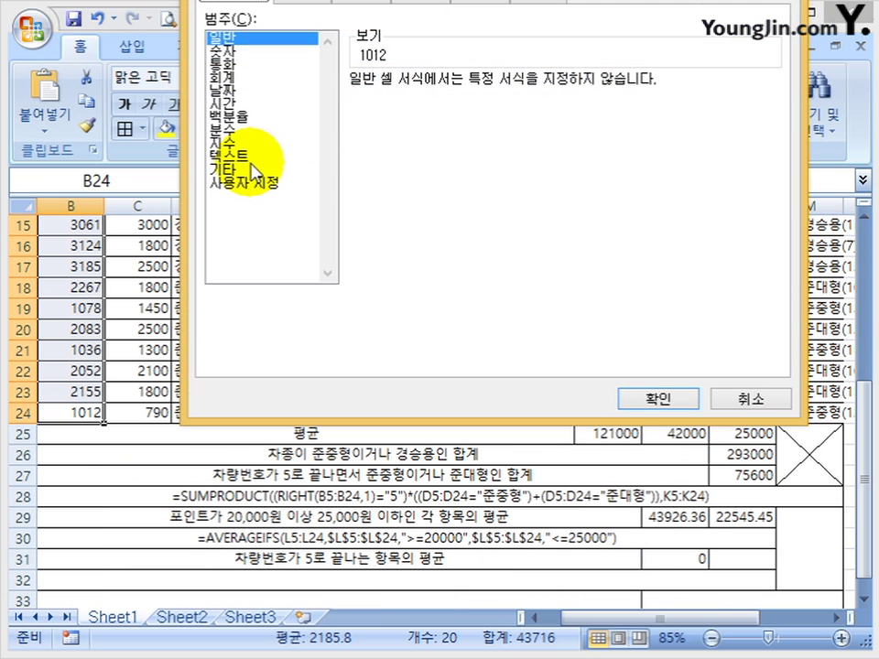
click(245, 156)
click(632, 400)
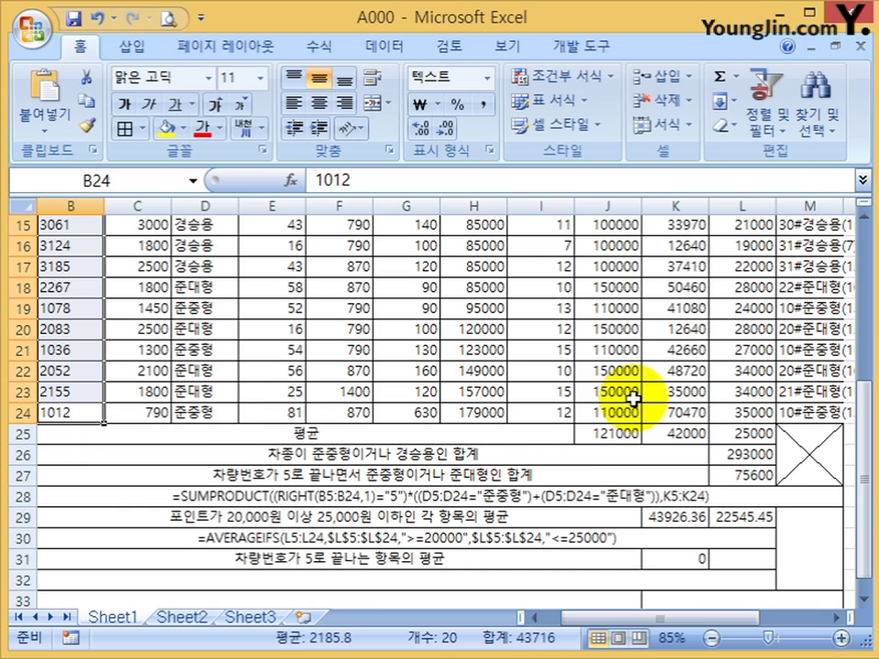
Re-enter each 차량번호 value in B5:B24 one by one so that every number is stored as text.
scroll(514, 409, up, 5)
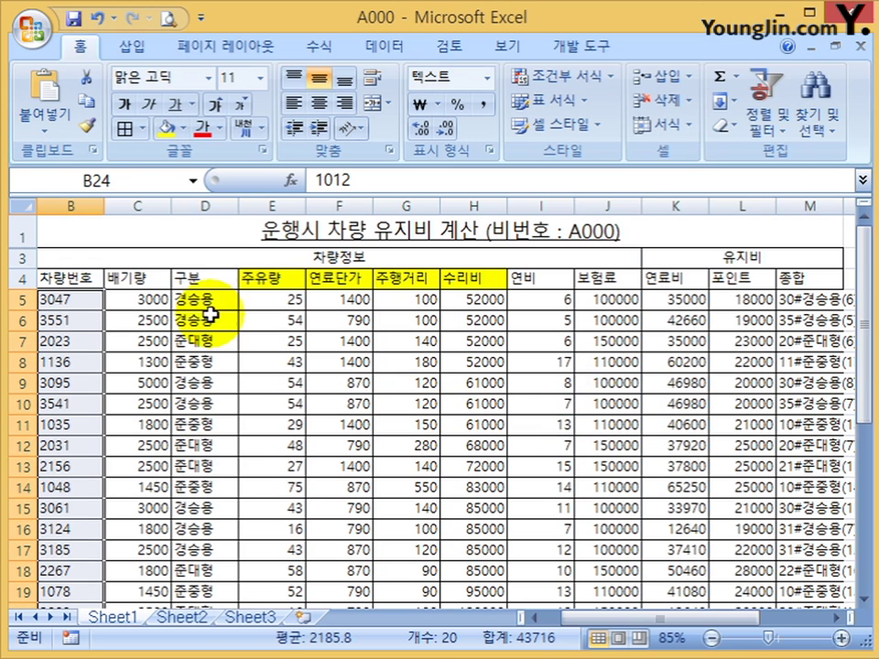
double_click(66, 298)
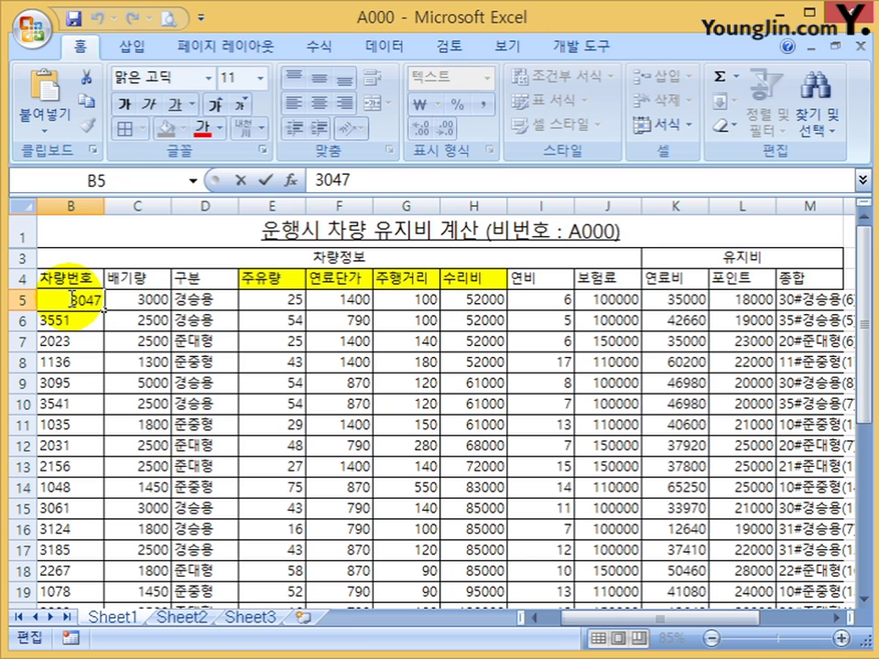
click(79, 316)
double_click(86, 322)
double_click(84, 339)
click(87, 357)
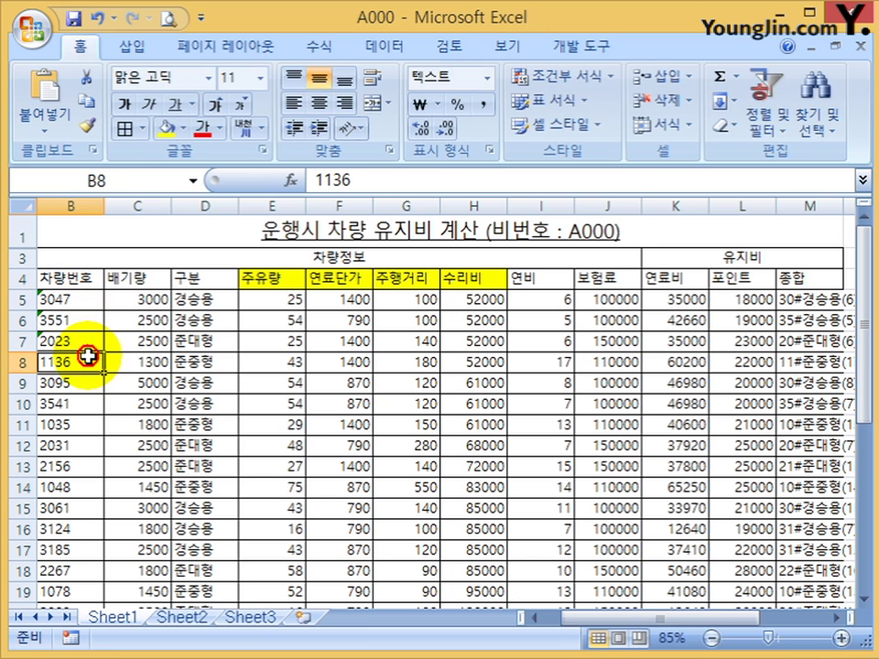
double_click(87, 357)
click(87, 380)
double_click(89, 382)
click(92, 399)
double_click(78, 404)
double_click(89, 423)
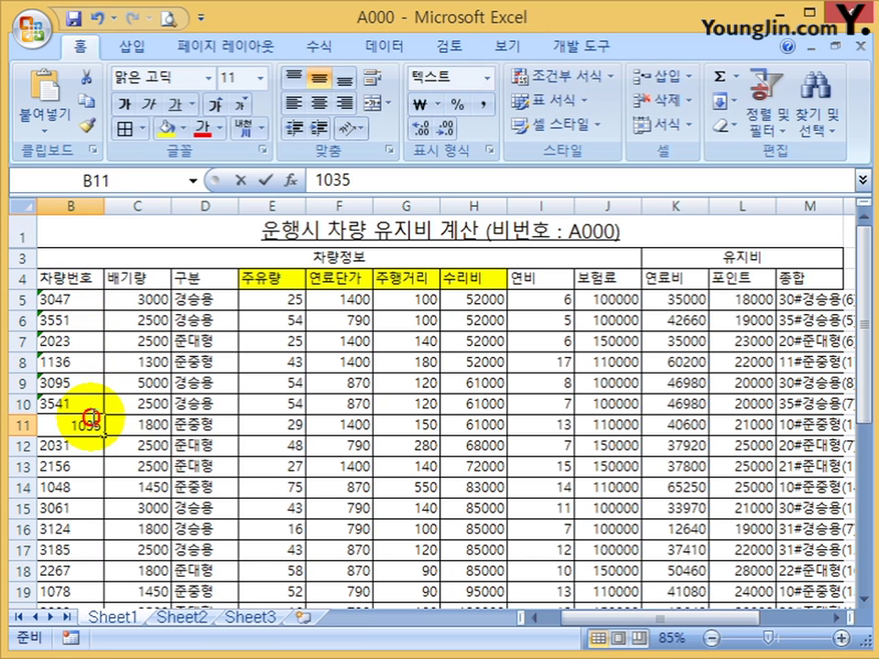
click(82, 445)
double_click(84, 446)
click(86, 465)
double_click(86, 465)
click(90, 487)
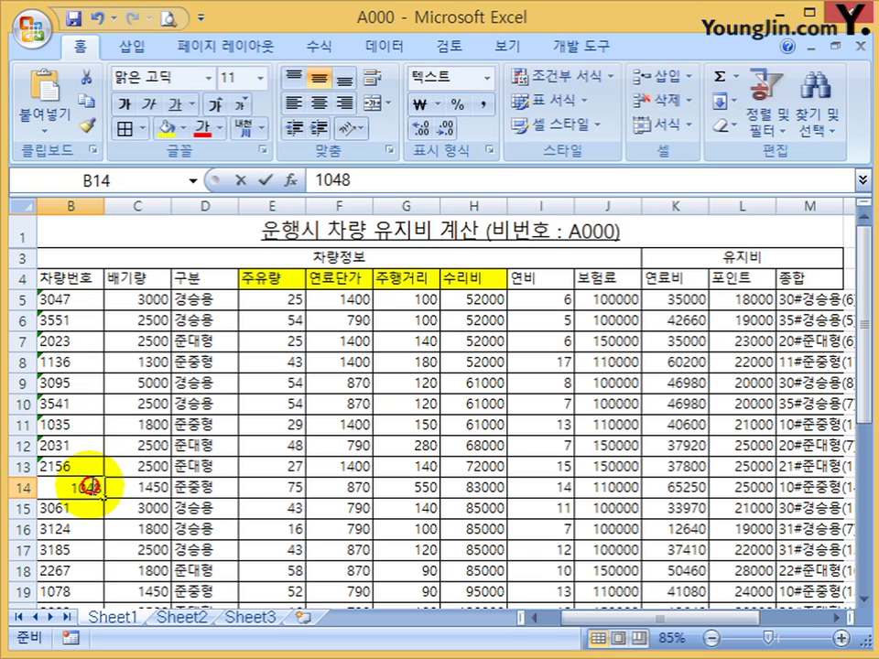
double_click(90, 487)
click(88, 509)
double_click(88, 508)
key(Return)
scroll(88, 507, down, 3)
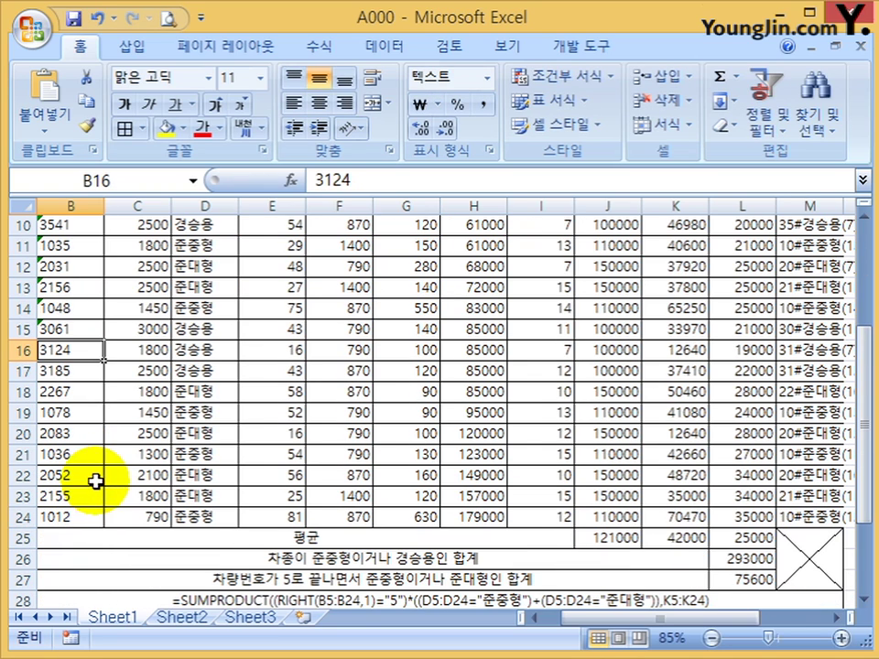
double_click(66, 353)
key(Return)
double_click(82, 377)
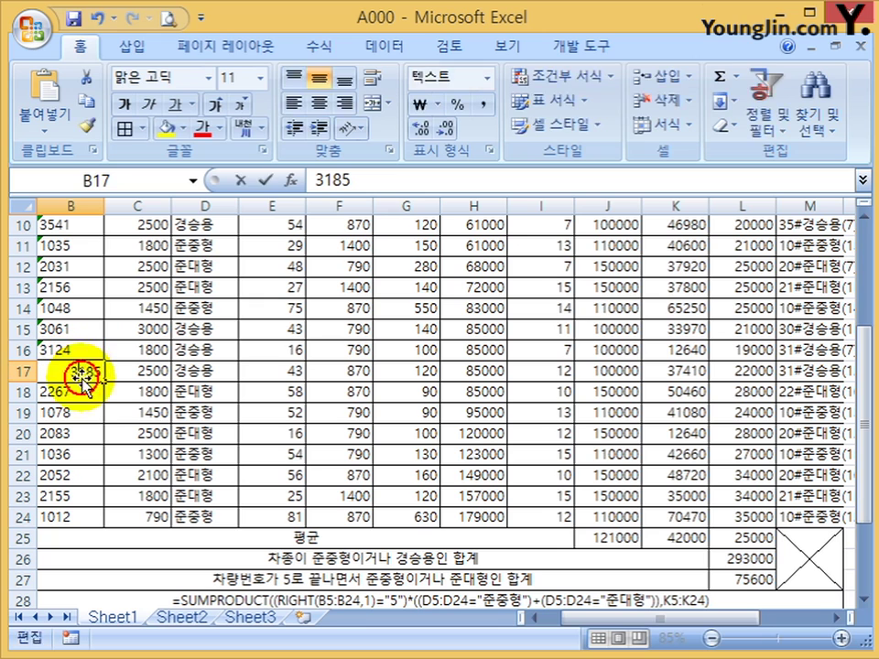
key(Return)
double_click(79, 392)
key(Return)
double_click(79, 414)
key(Return)
double_click(81, 435)
key(Return)
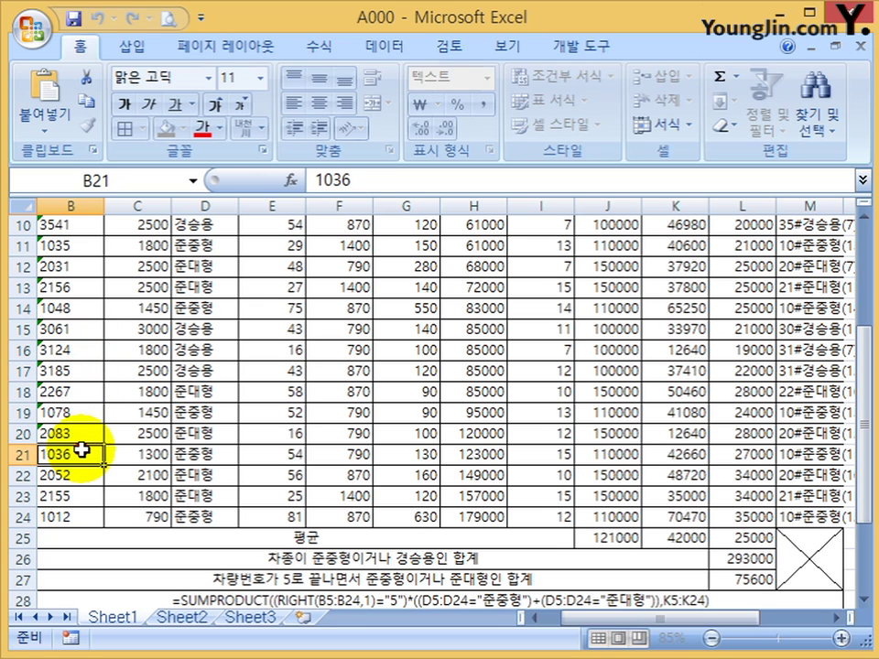
double_click(82, 450)
key(Return)
double_click(83, 475)
key(Return)
double_click(81, 495)
key(Return)
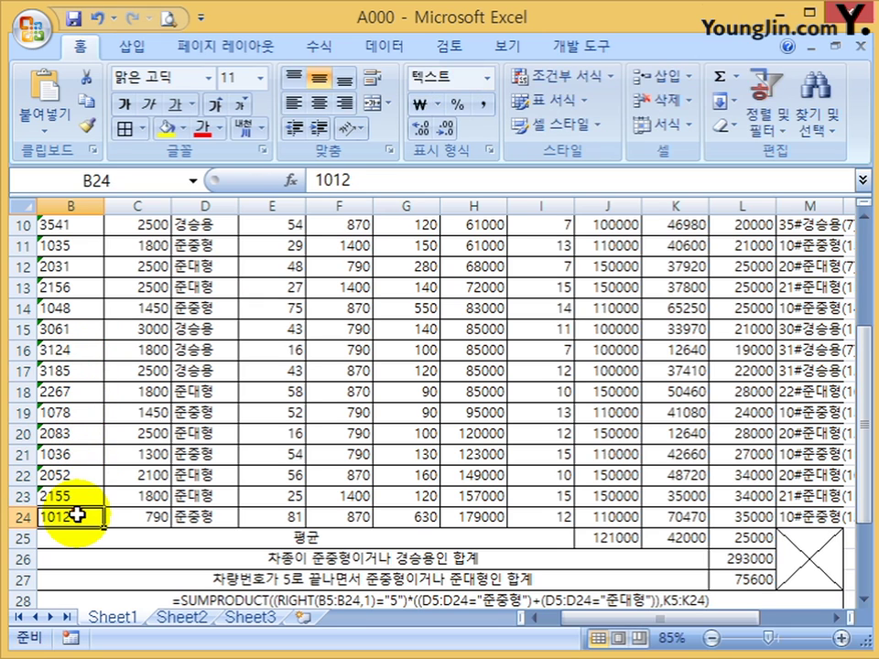
double_click(79, 516)
key(Return)
Append a division by COUNTIF to the end of the SUMIF formula in K31.
scroll(467, 499, down, 3)
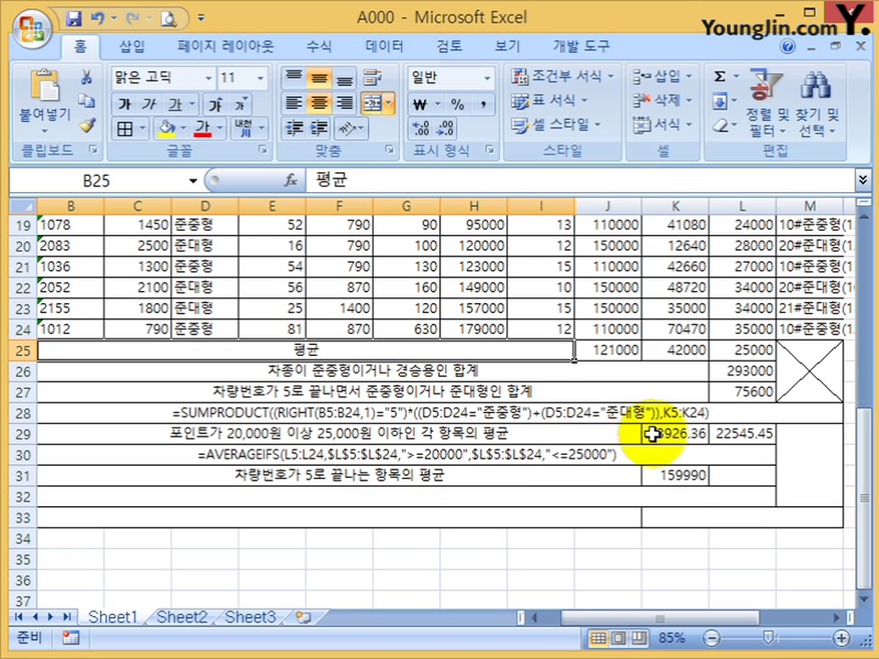
click(676, 475)
click(540, 183)
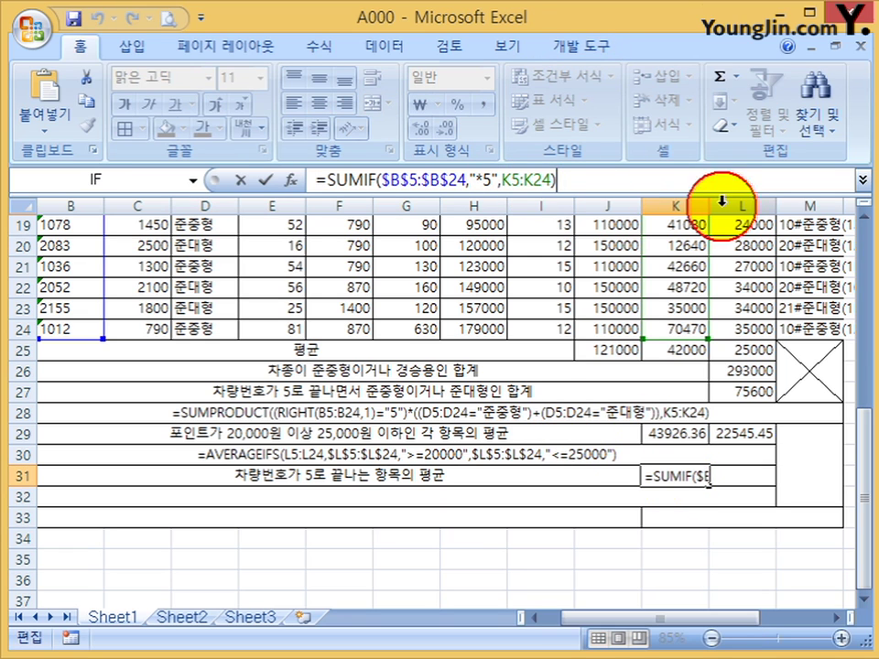
text(/co)
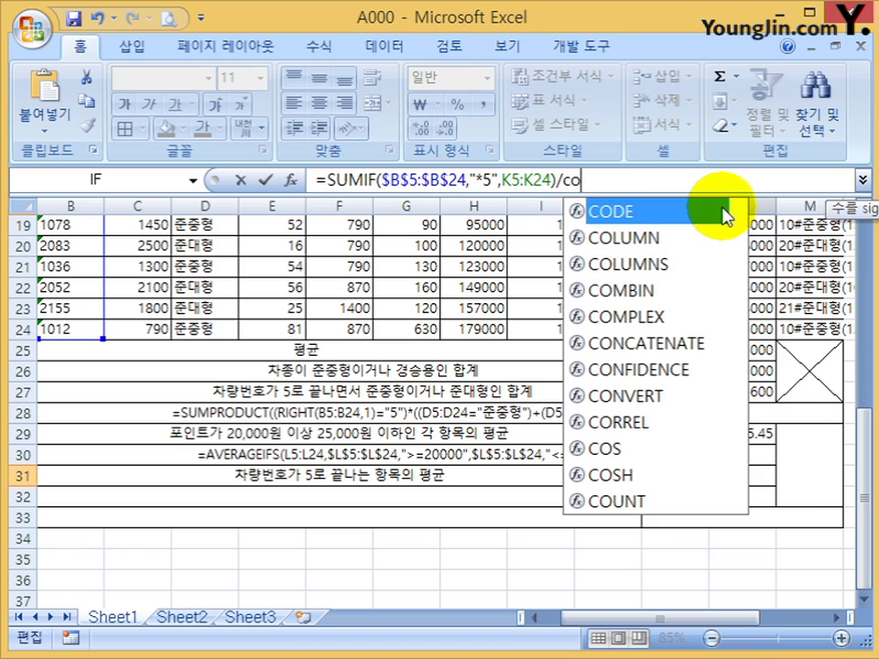
key(Down)
key(Down)
key(Down)
key(Down)
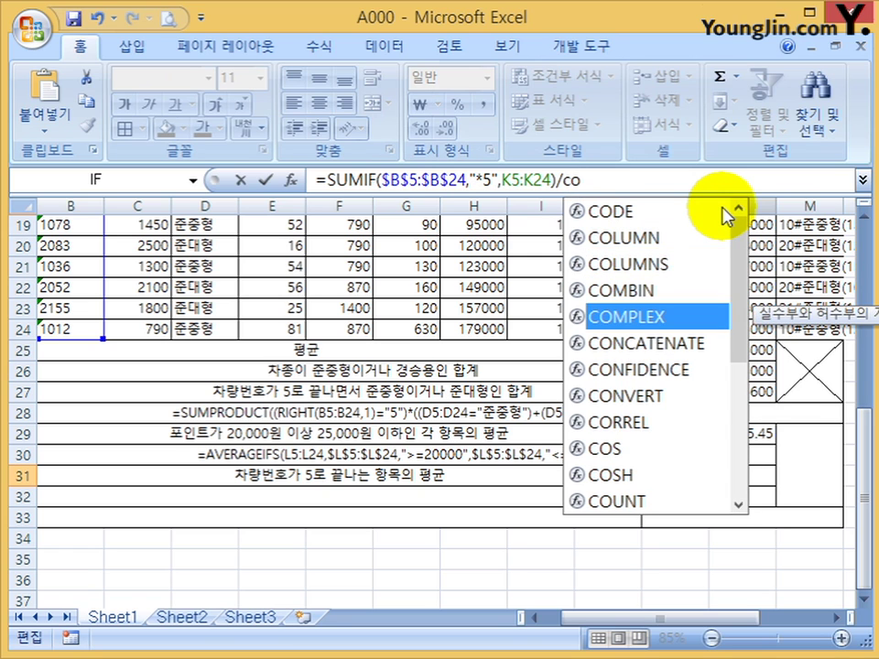
text(unt)
key(Down)
key(Down)
key(Down)
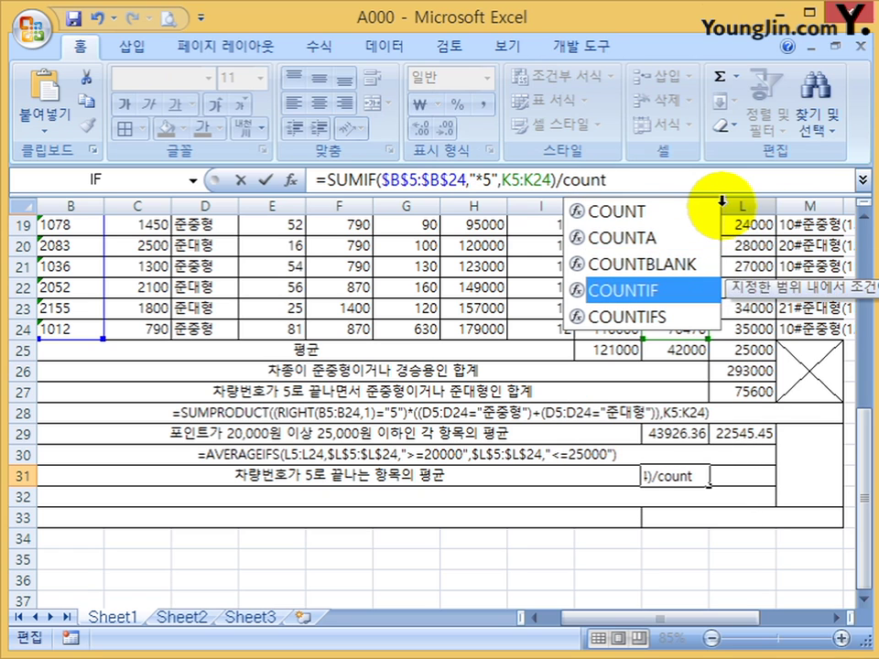
key(Tab)
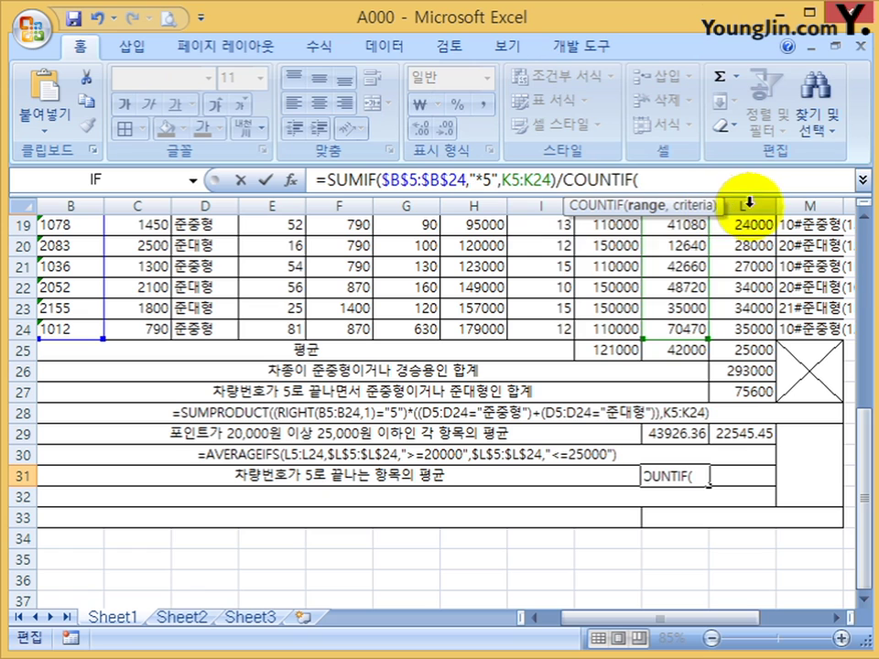
Complete COUNTIF with range $B$5:$B$24 and criterion *5, and fill the K31 formula across to L31.
click(291, 180)
drag(264, 49, 675, 365)
drag(69, 321, 66, 266)
key(F4)
click(550, 419)
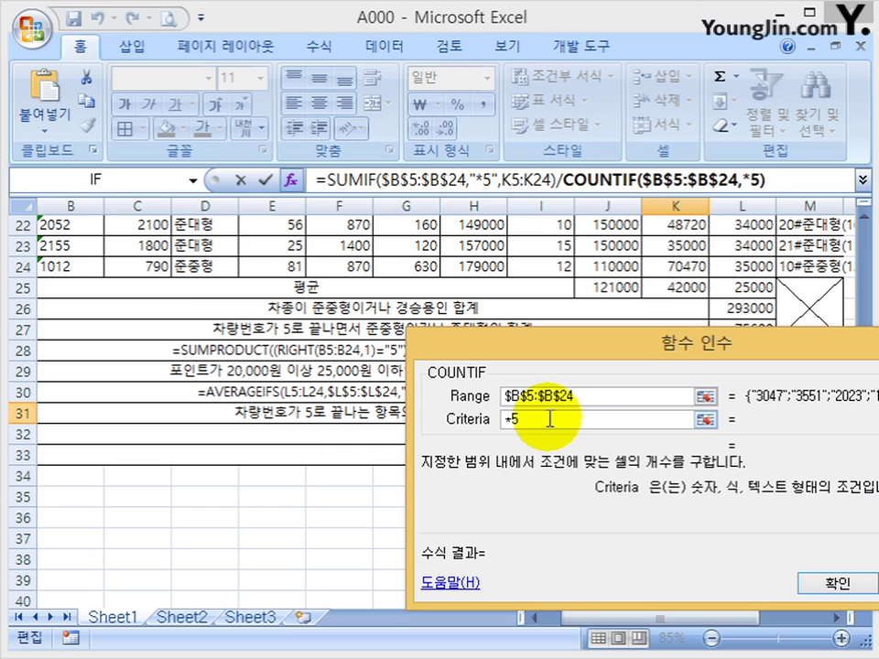
key(Return)
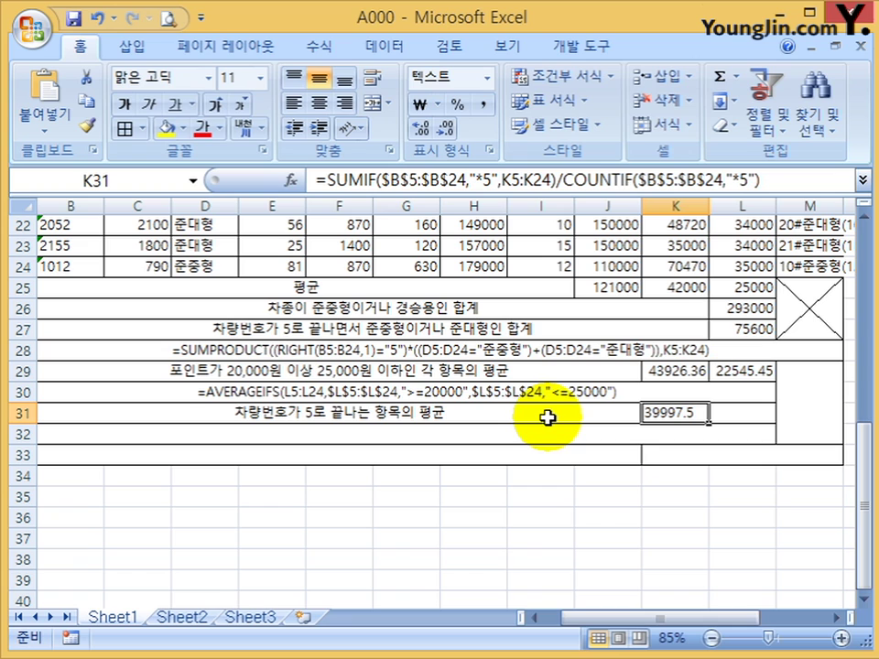
drag(706, 423, 749, 425)
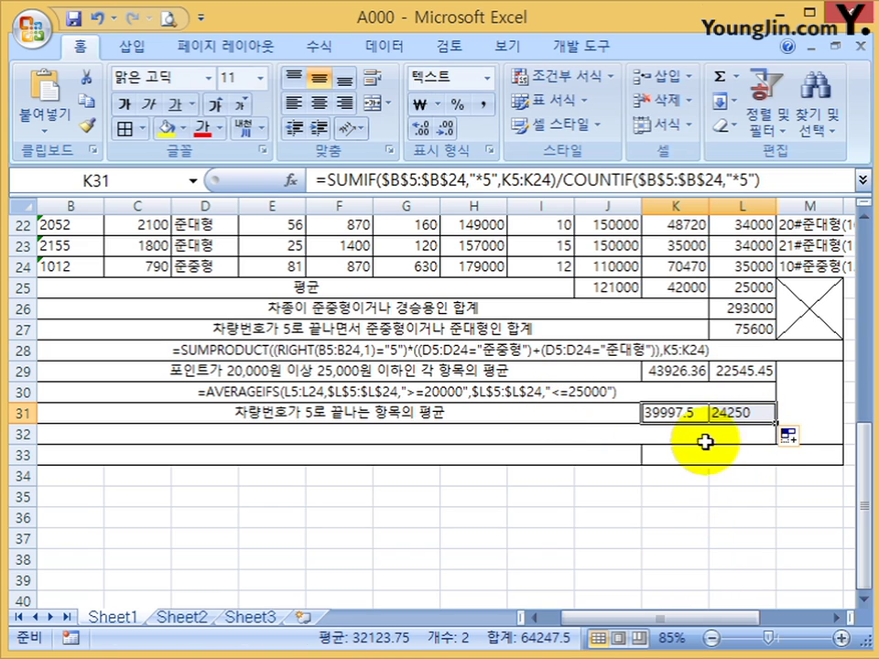
Copy the K31 formula and record it as text in B32: =SUMIF($B$5:$B$24,"*5",K5:K24)/COUNTIF($B$5:$B$24,"*5").
click(673, 418)
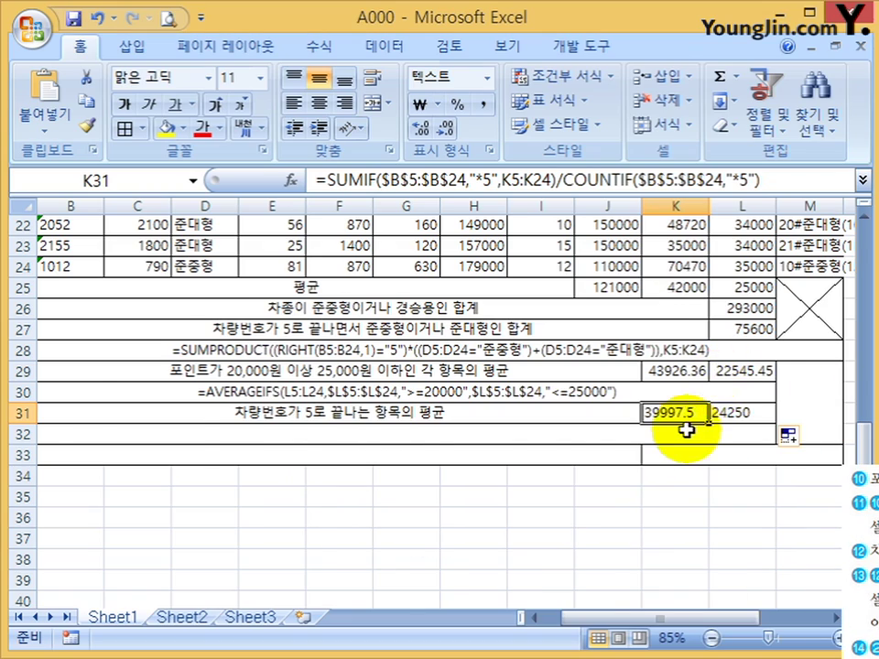
scroll(683, 426, up, 7)
scroll(687, 422, down, 7)
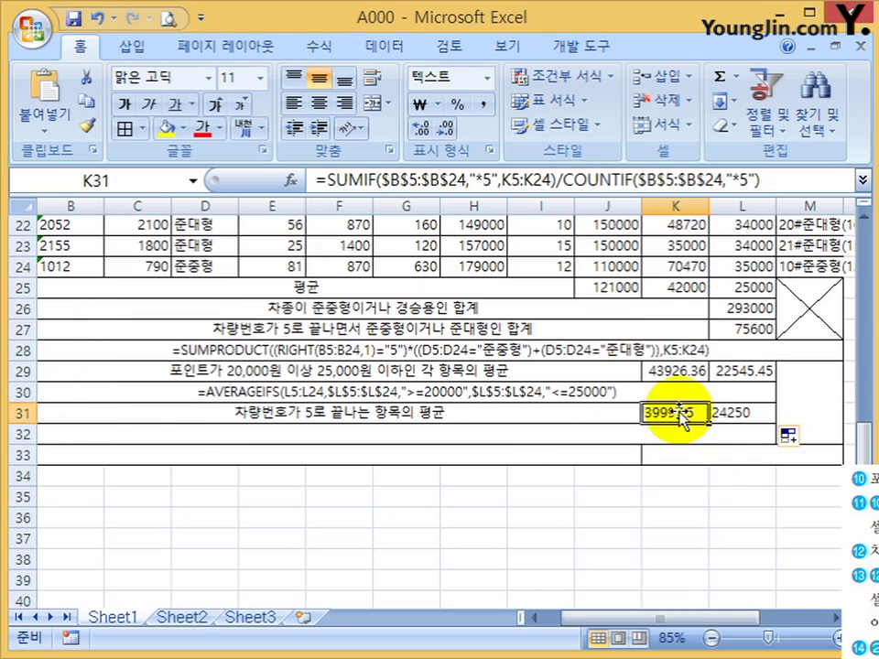
click(770, 175)
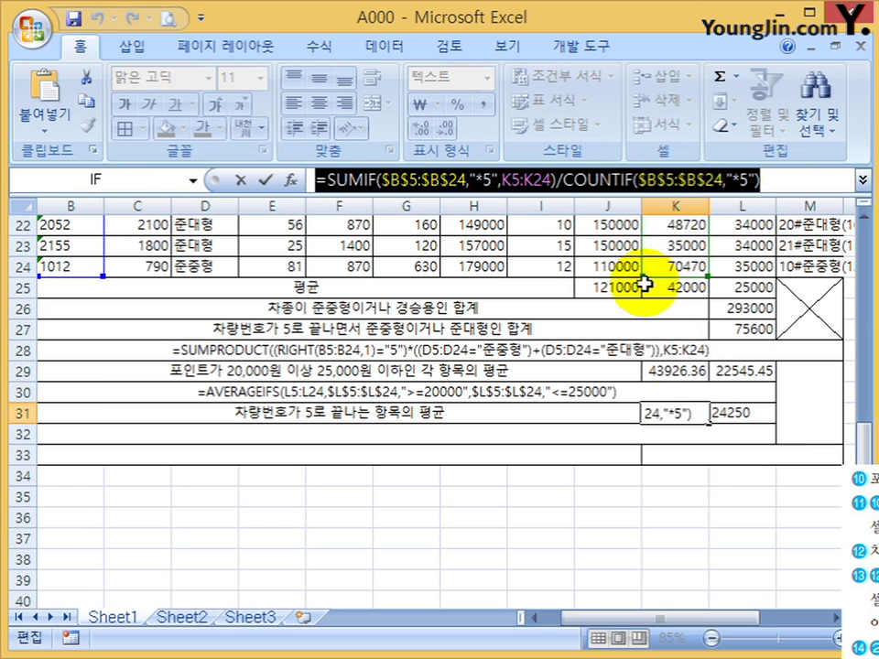
key(ctrl+Return)
click(605, 432)
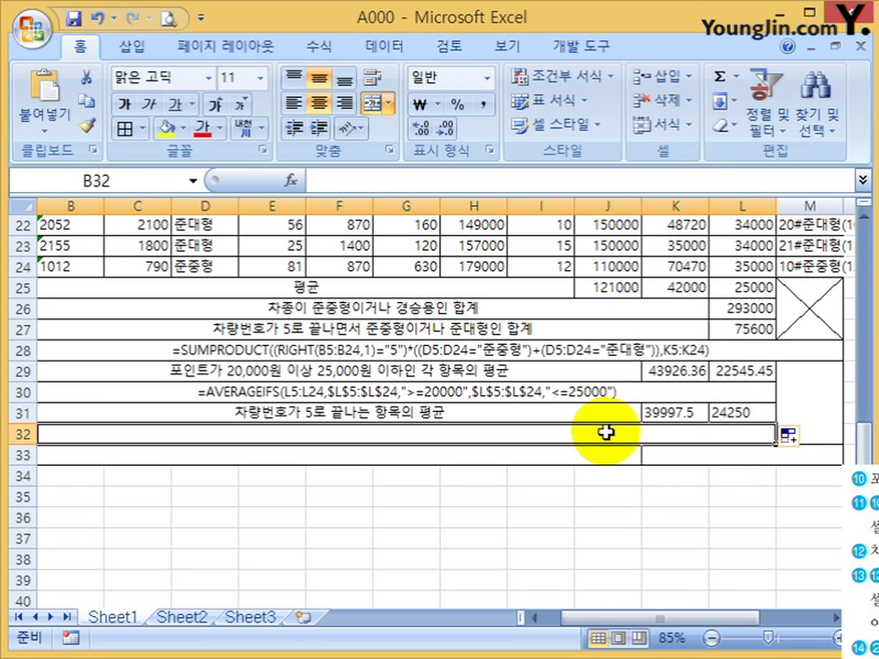
text(')
text(=SUMIF($B$5:$B$24,"*5",K5:K24)/COUNTIF($B$5:$B$24,"*5"))
key(Return)
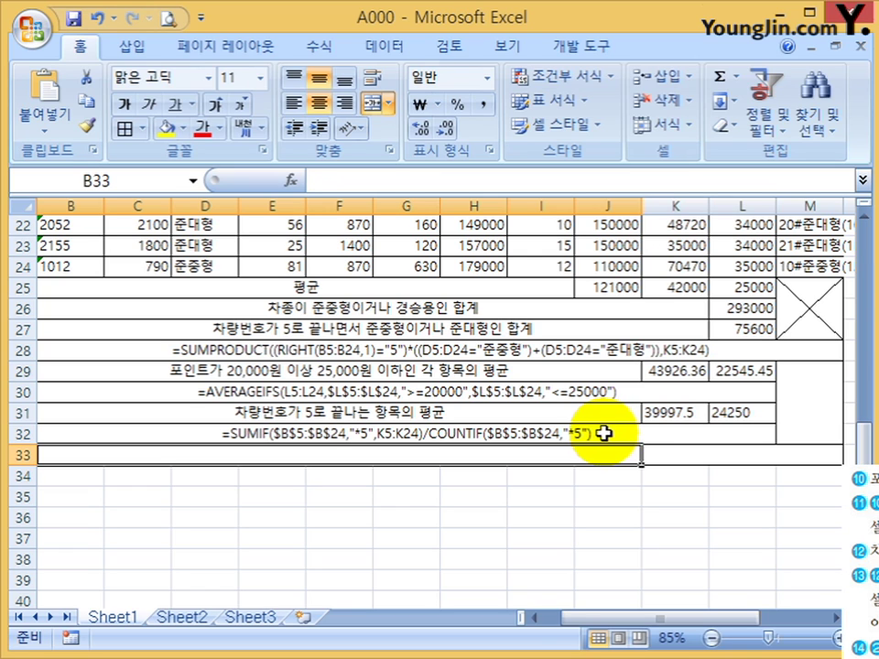
Re-enter the SUMPRODUCT formula in L27 as an array formula.
double_click(750, 328)
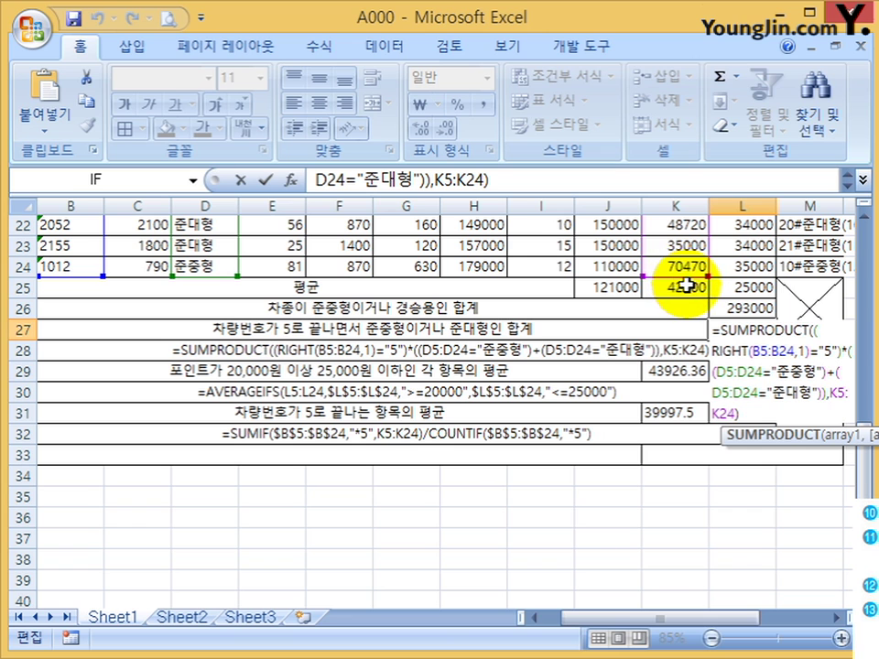
key(ctrl+shift+Return)
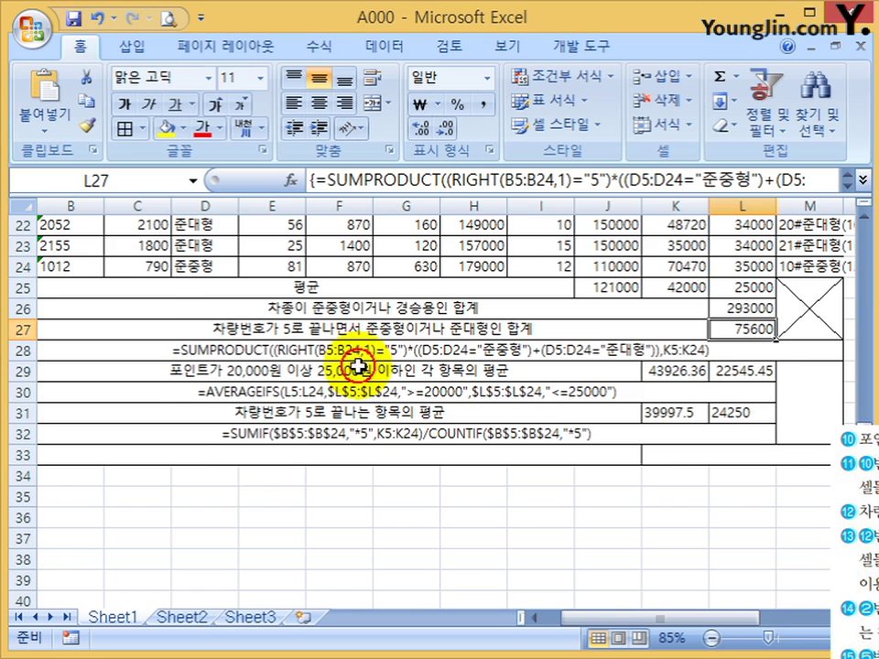
Copy the 보험료 formula from J5 and record it as text in B33: =VLOOKUP(D5,$O$4:$P$6,2,FALSE).
scroll(547, 441, up, 7)
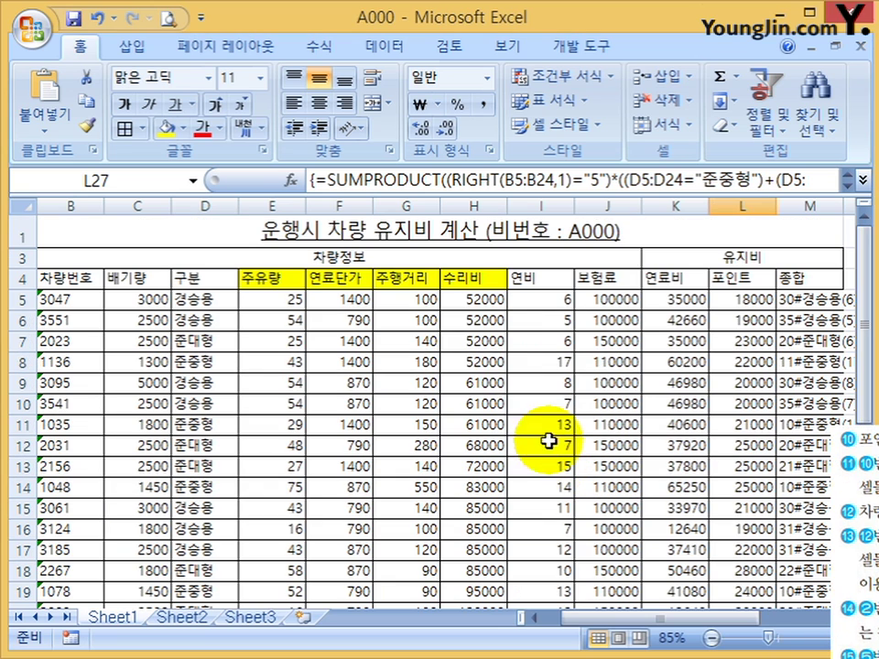
click(614, 300)
click(631, 183)
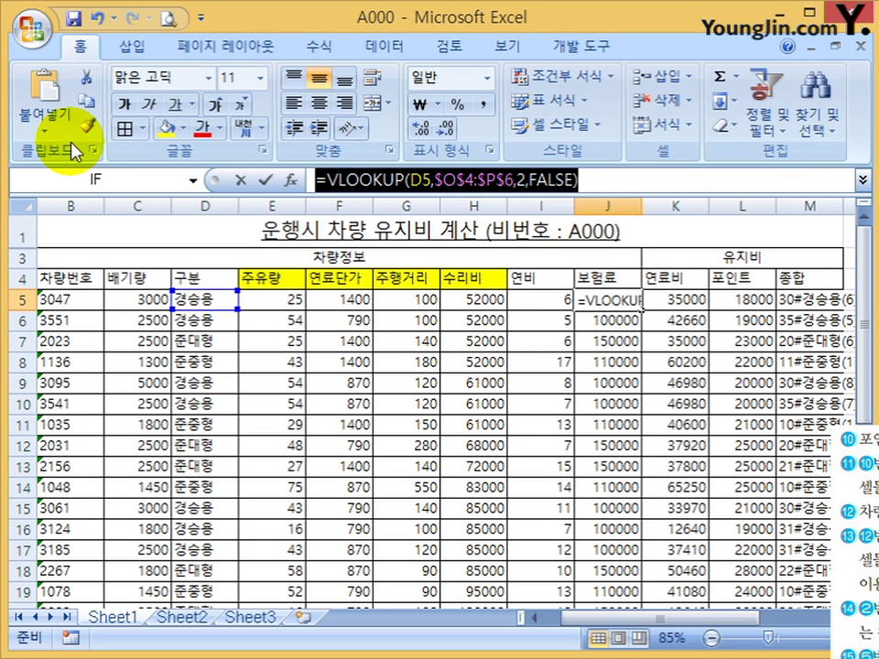
key(Escape)
scroll(598, 314, down, 9)
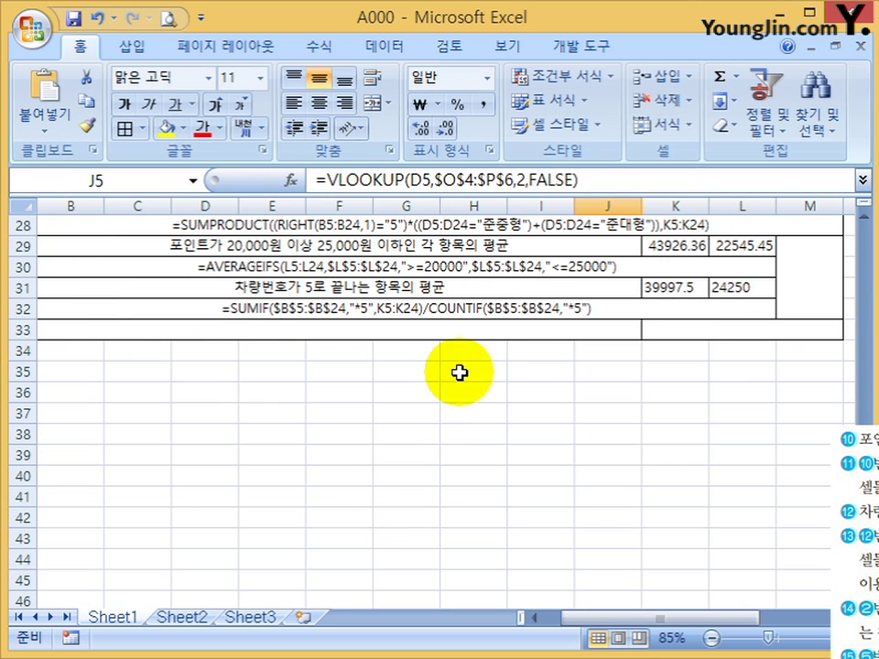
click(536, 339)
text(')
text(=VLOOKUP(D5,$O$4:$P$6,2,FALSE))
key(Return)
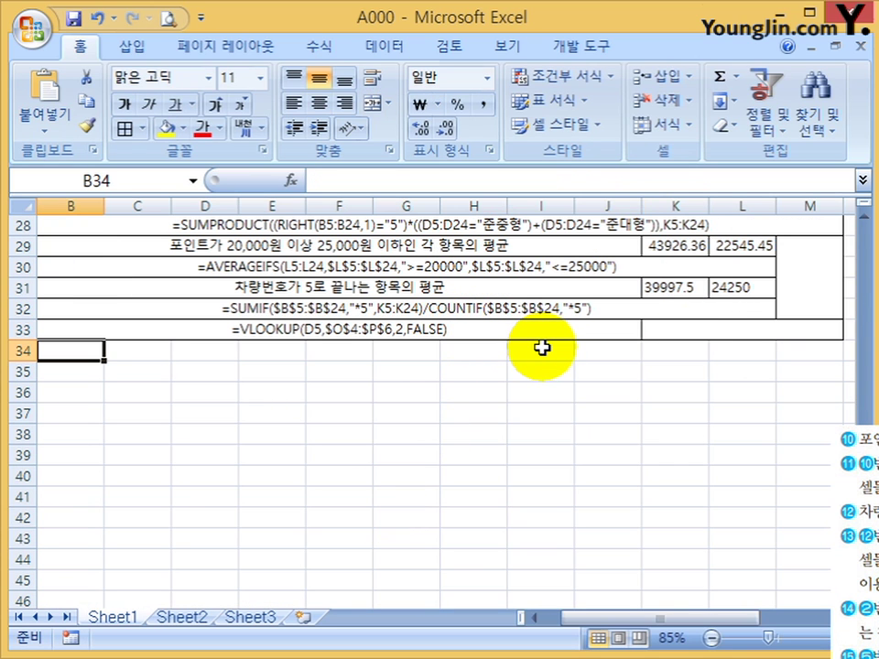
Remove the leading equals sign from the VLOOKUP text in B33, and put it back.
click(230, 329)
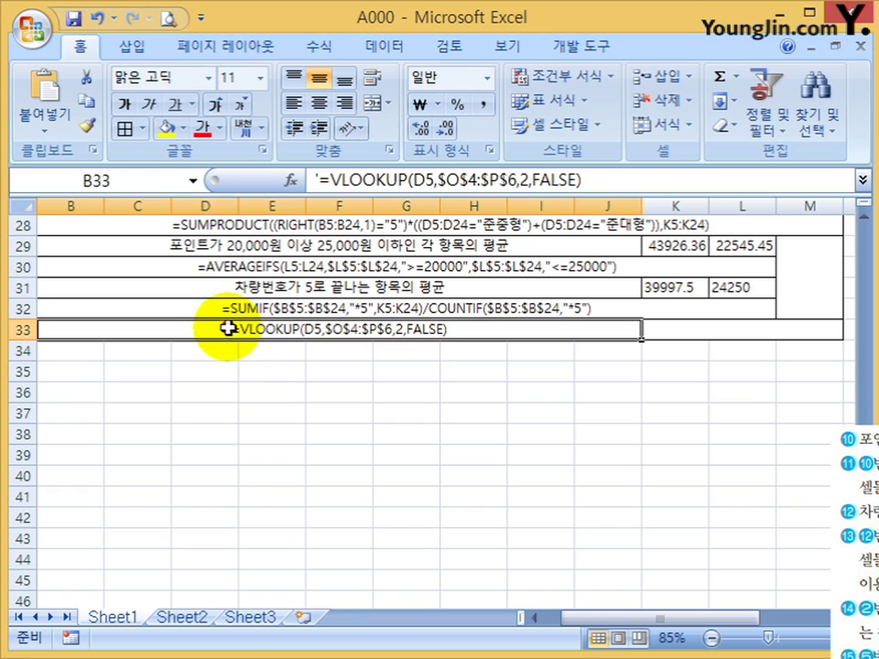
drag(335, 181, 314, 180)
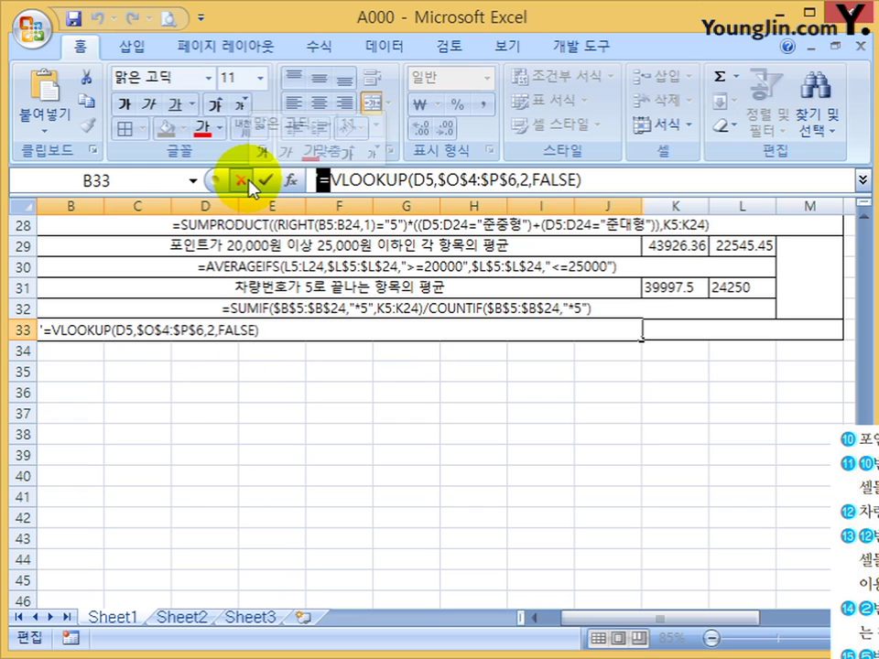
key(Delete)
key(Return)
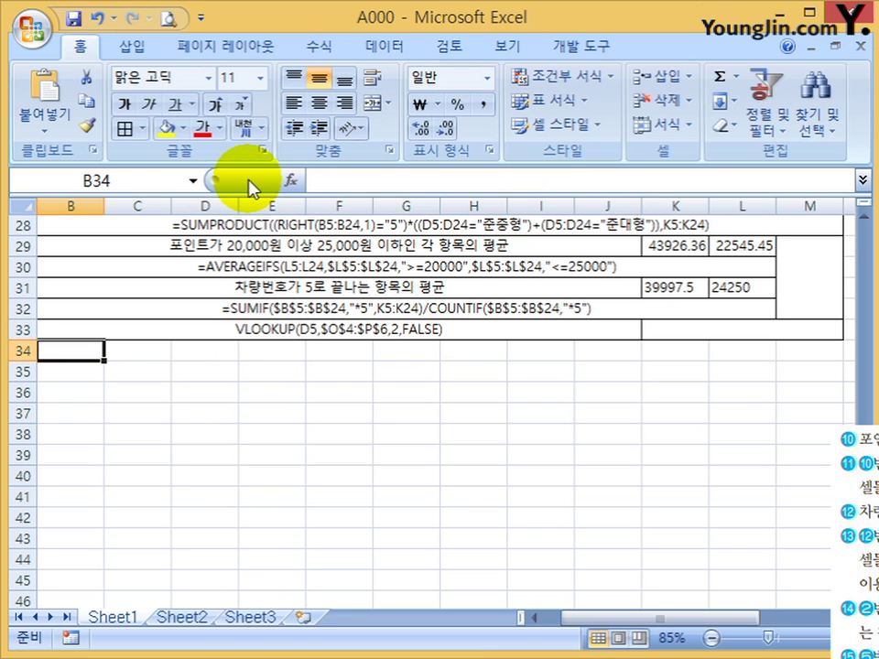
click(221, 330)
click(315, 182)
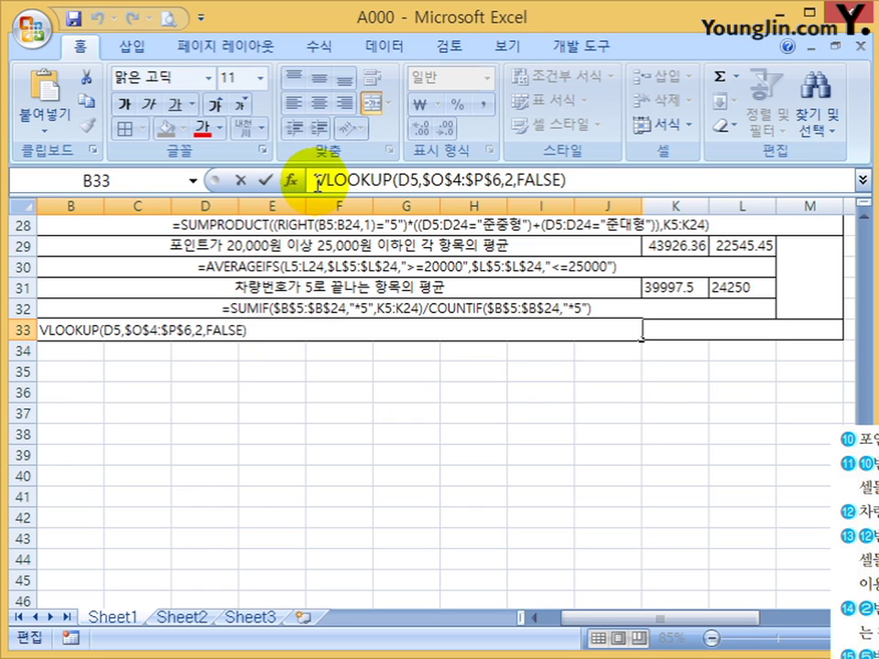
text(=)
key(Return)
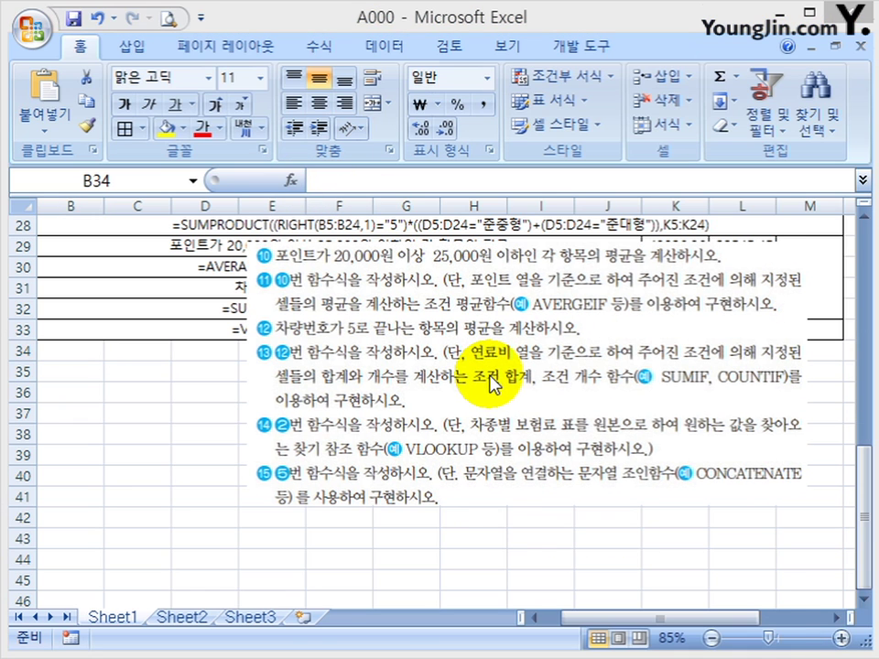
Copy the 종합 formula from M5 and record it as text in K33: =CONCATENATE(LEFT(B5,2),"#",D5,"(",I5,")").
scroll(651, 499, up, 9)
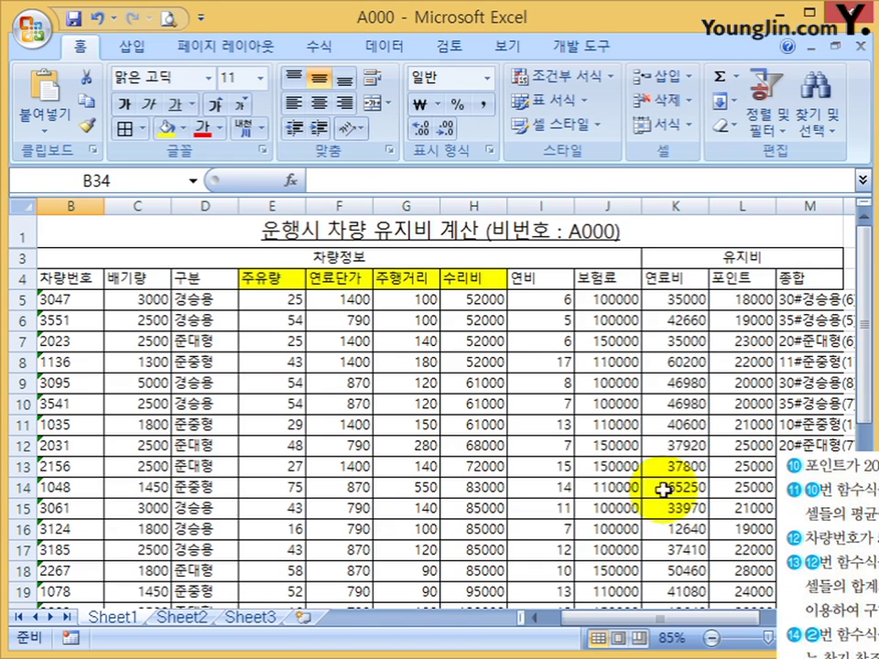
click(793, 297)
click(700, 181)
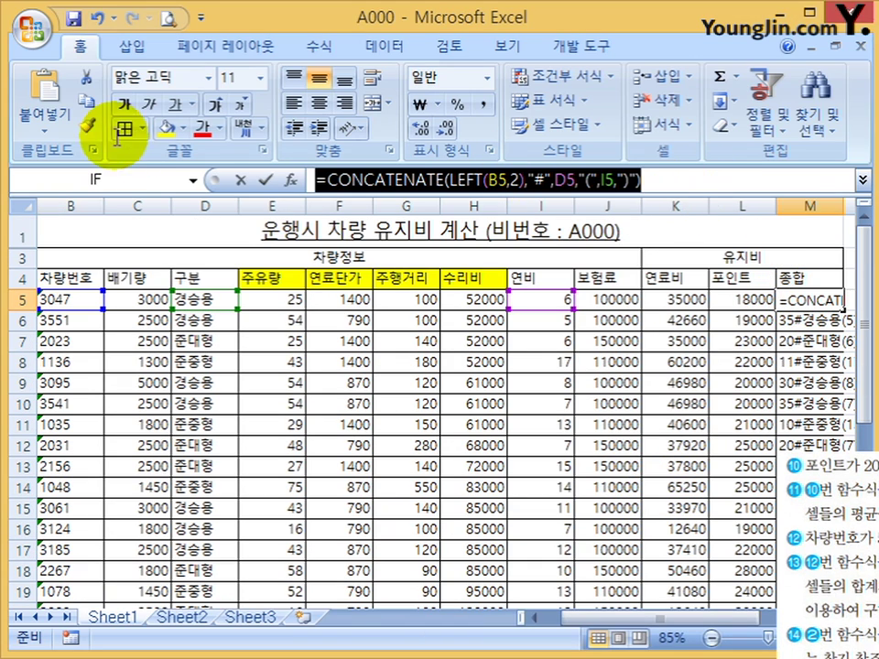
key(Escape)
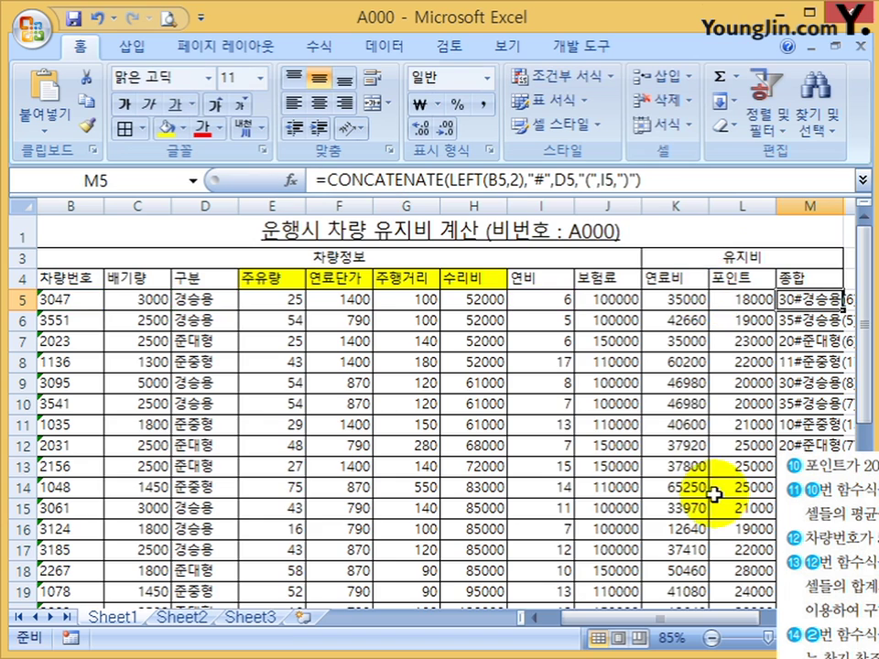
scroll(722, 470, down, 8)
click(750, 392)
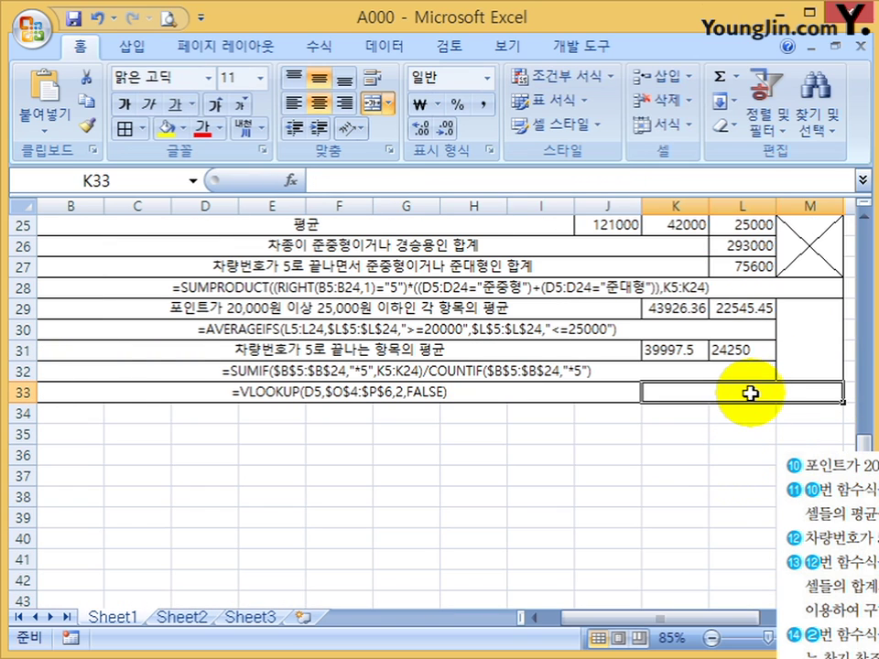
text(')
text(=CONCATENATE(LEFT(B5,2),"#",D5,"(",I5,")"))
key(Return)
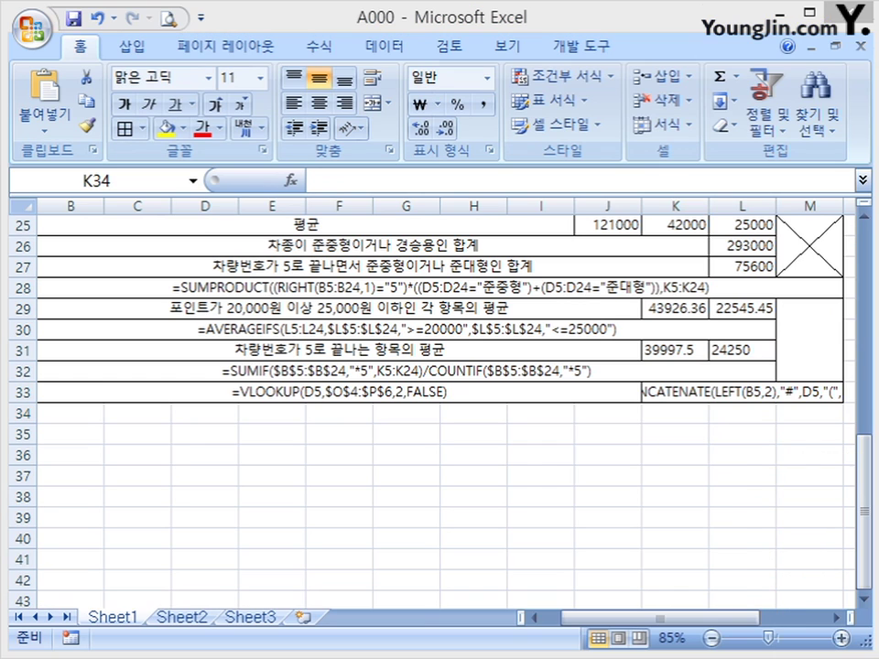
Unmerge B33:J33 and merge and center only B33:D33 for the VLOOKUP formula text.
click(565, 392)
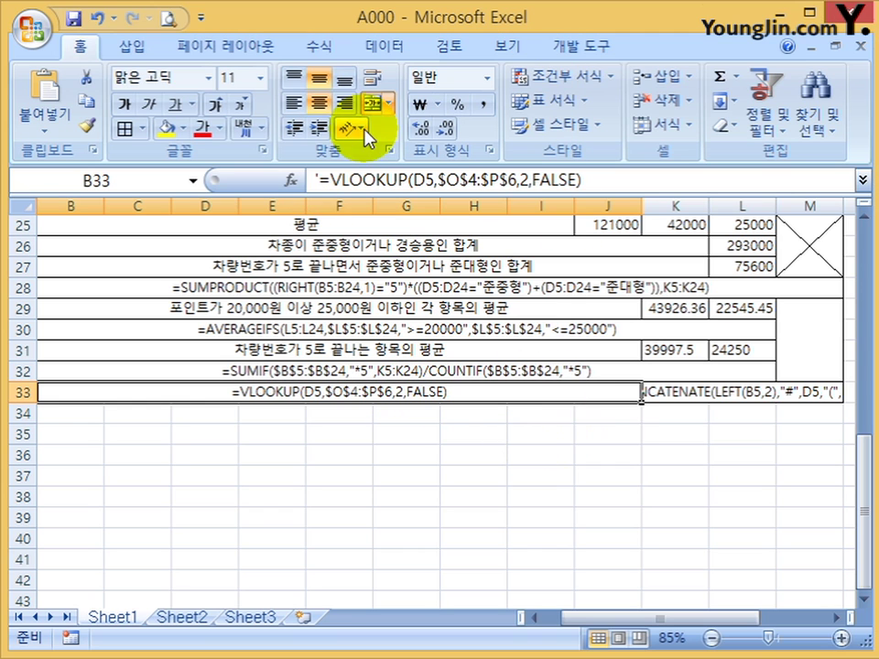
click(373, 103)
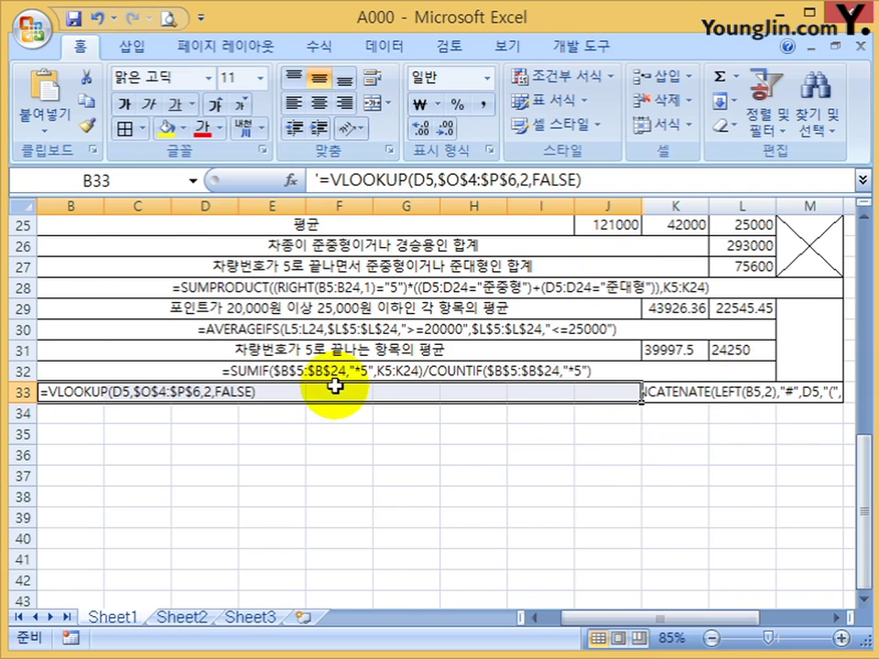
scroll(304, 414, up, 7)
scroll(304, 414, down, 7)
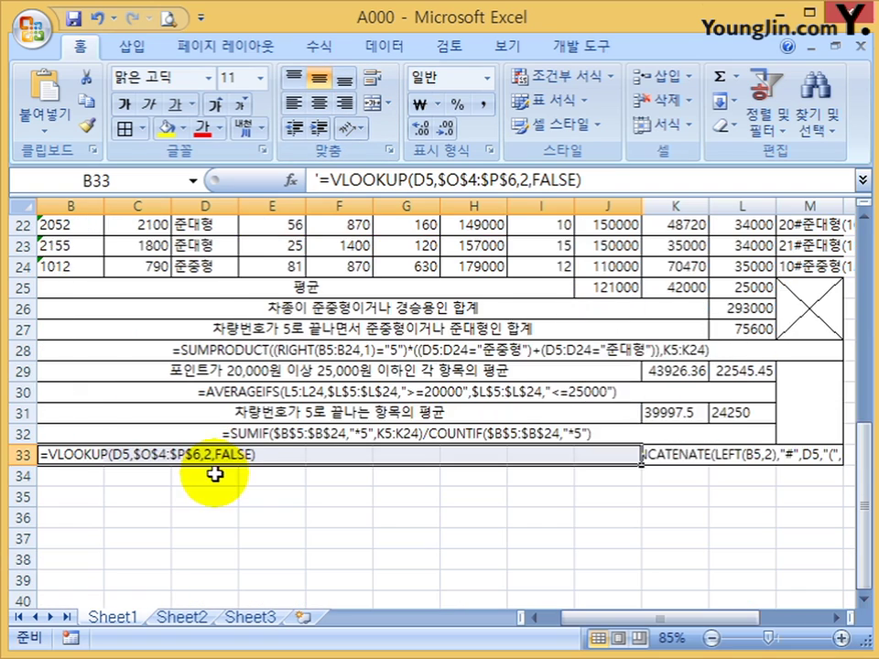
drag(217, 395, 143, 393)
scroll(492, 581, up, 6)
scroll(492, 581, up, 2)
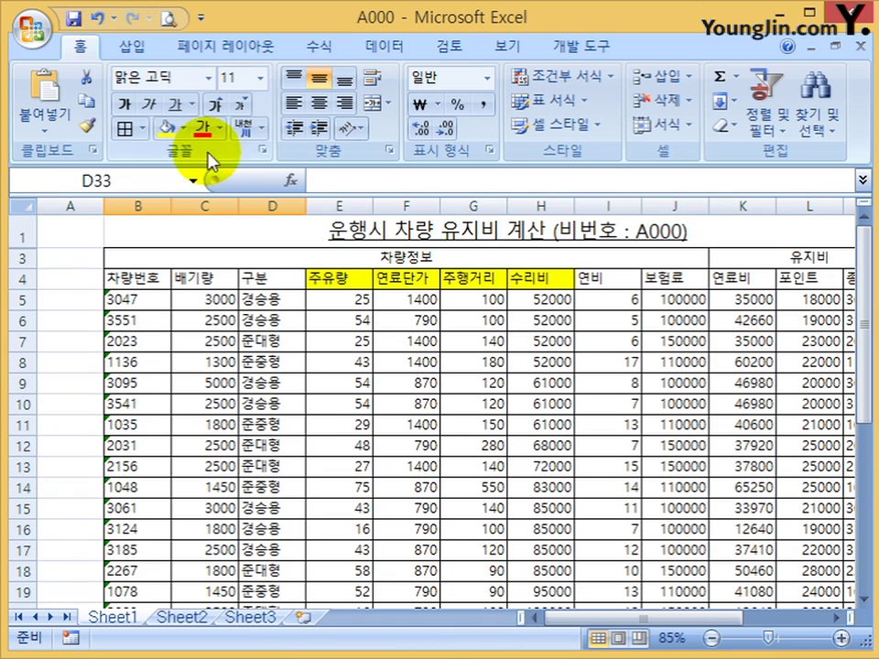
click(372, 103)
scroll(513, 575, down, 9)
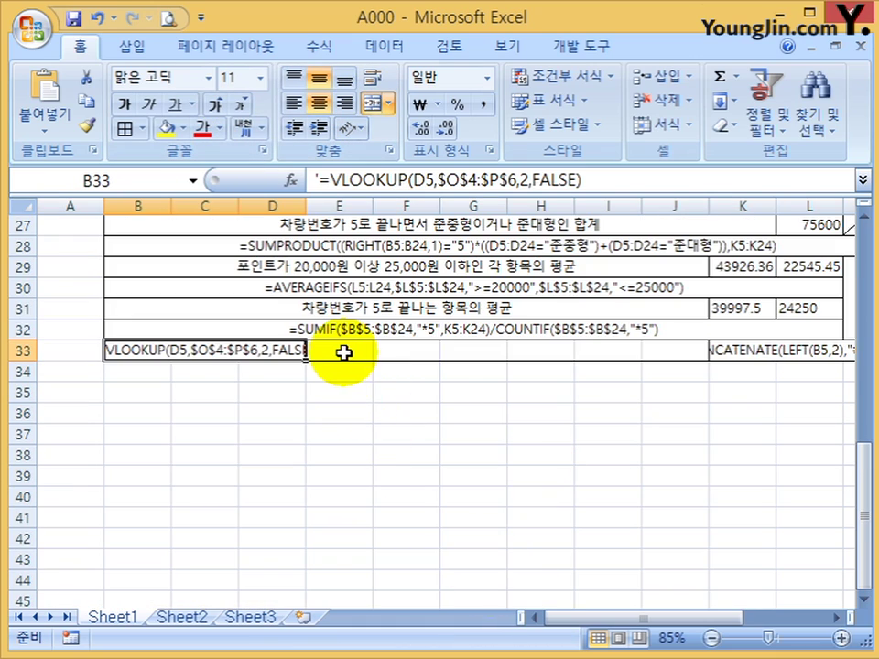
Merge and center E33:M33 so the CONCATENATE formula text fits in row 33.
drag(343, 351, 751, 348)
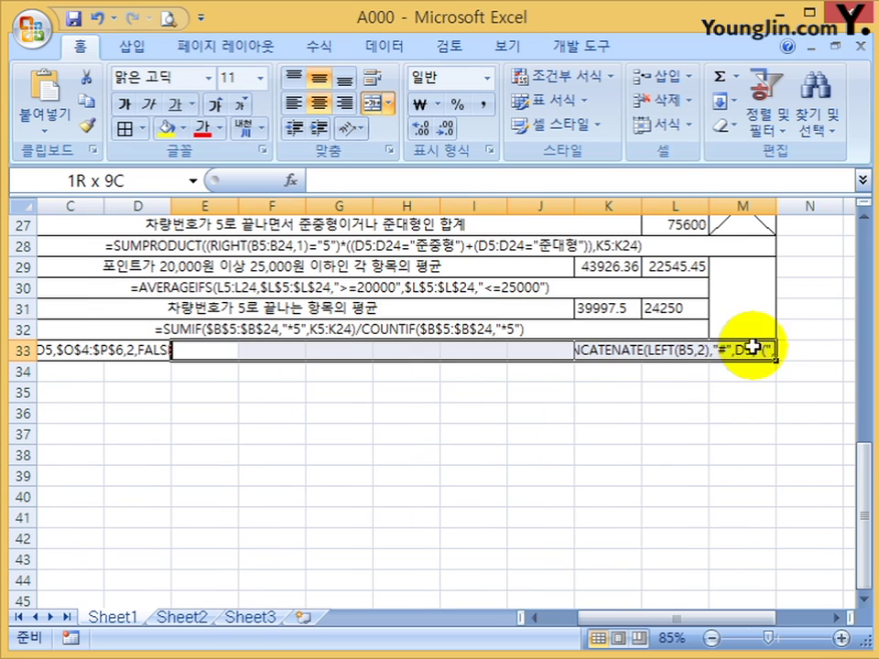
click(372, 103)
click(412, 436)
scroll(458, 512, up, 4)
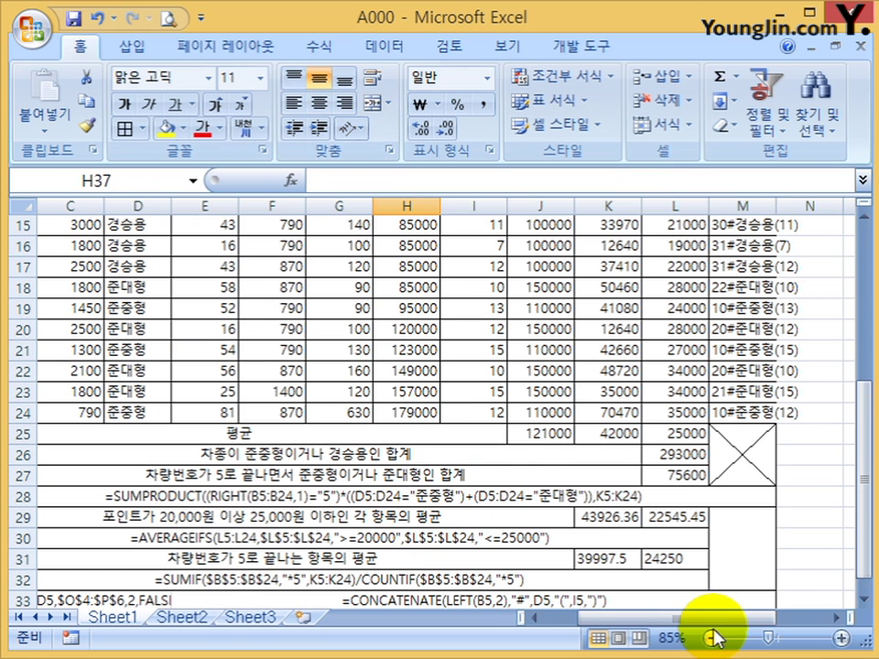
drag(654, 626, 623, 626)
scroll(517, 406, down, 4)
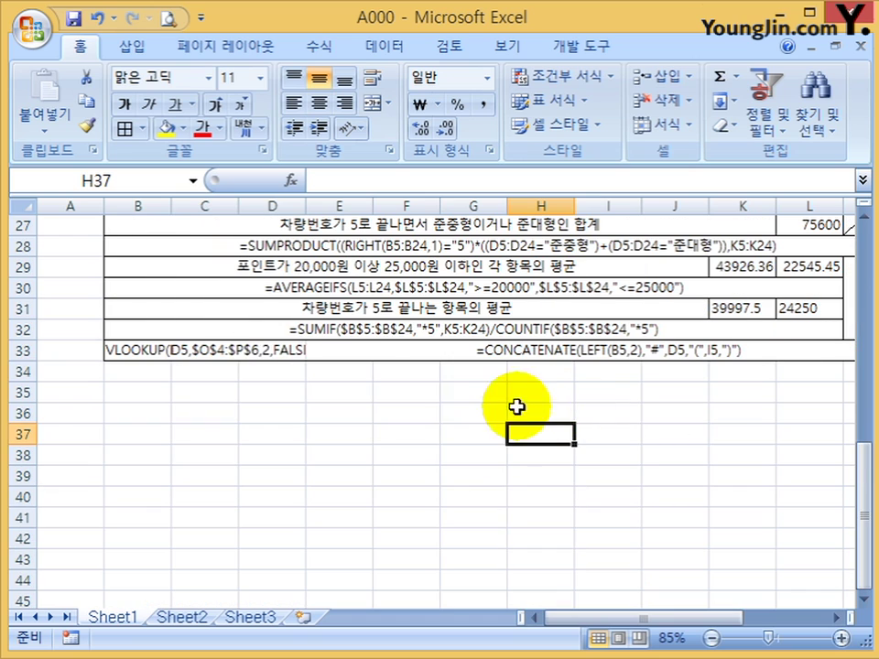
click(297, 353)
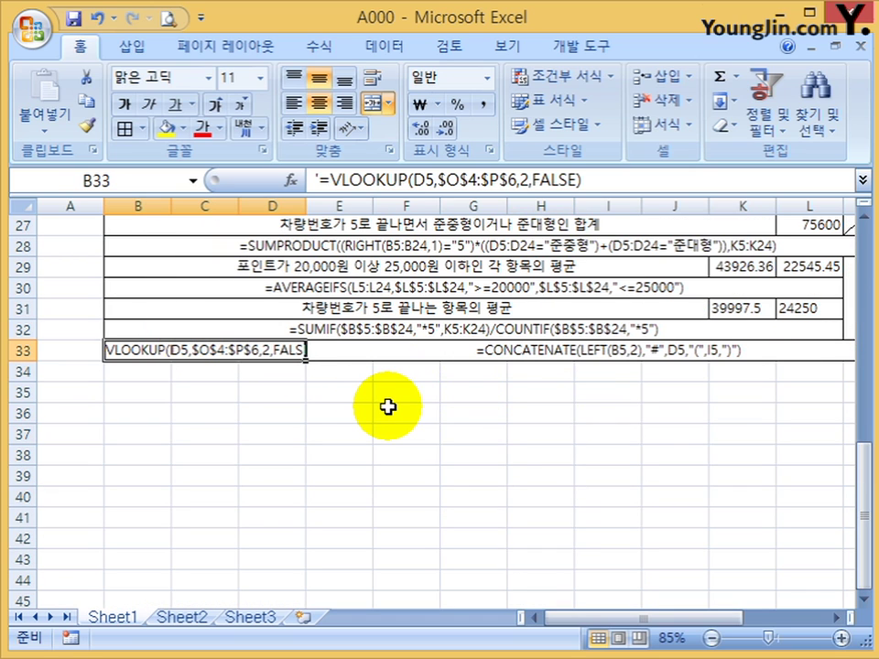
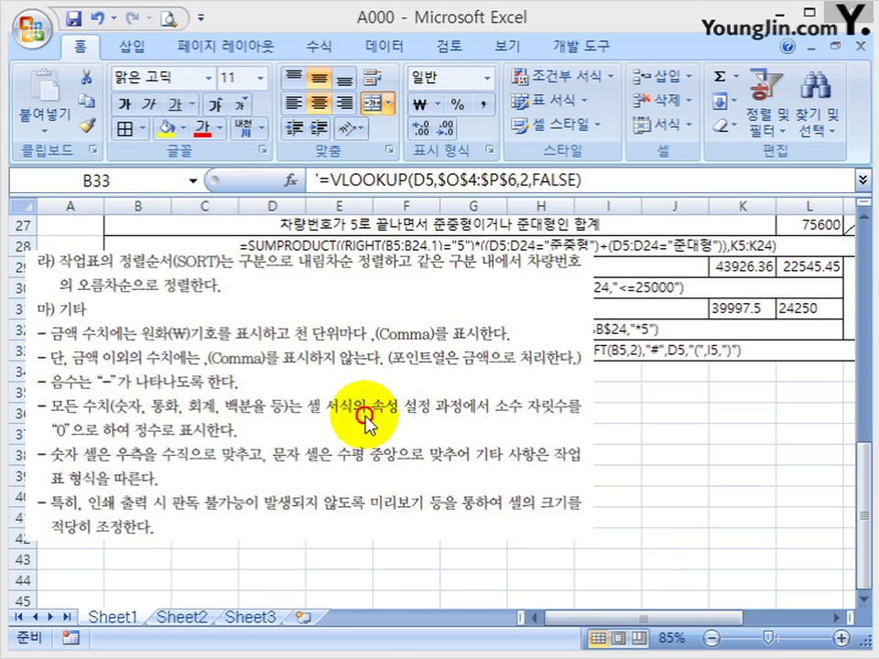
Set up a sort of the table B4:M24 with 구분 as the primary key in descending order (내림차순).
scroll(652, 436, up, 9)
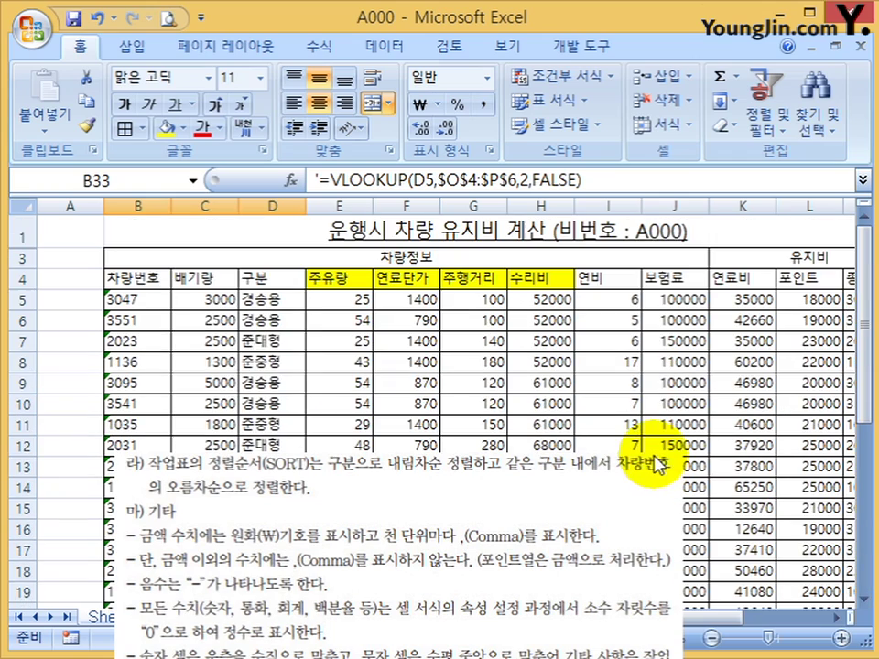
drag(136, 276, 742, 465)
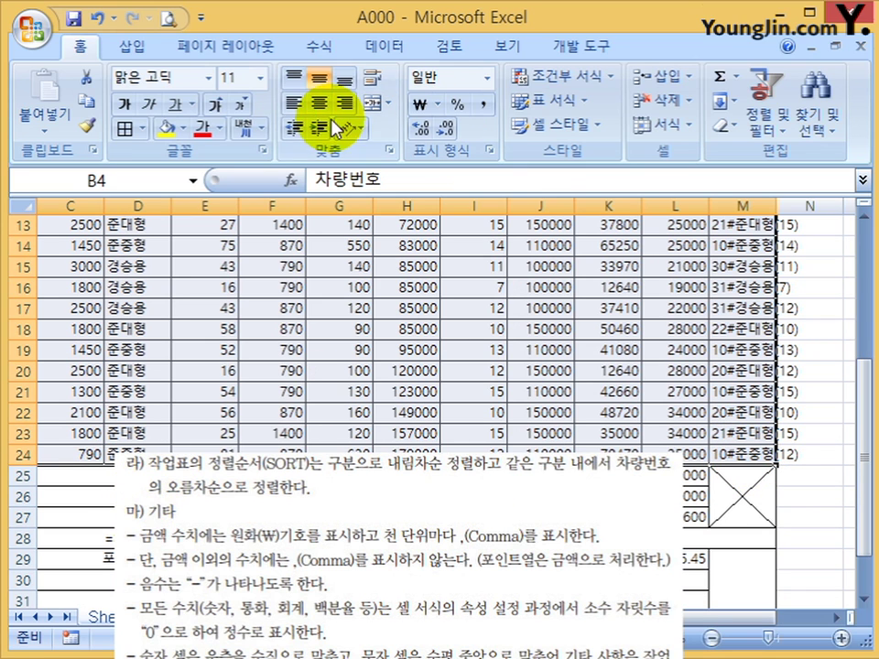
click(375, 50)
click(302, 96)
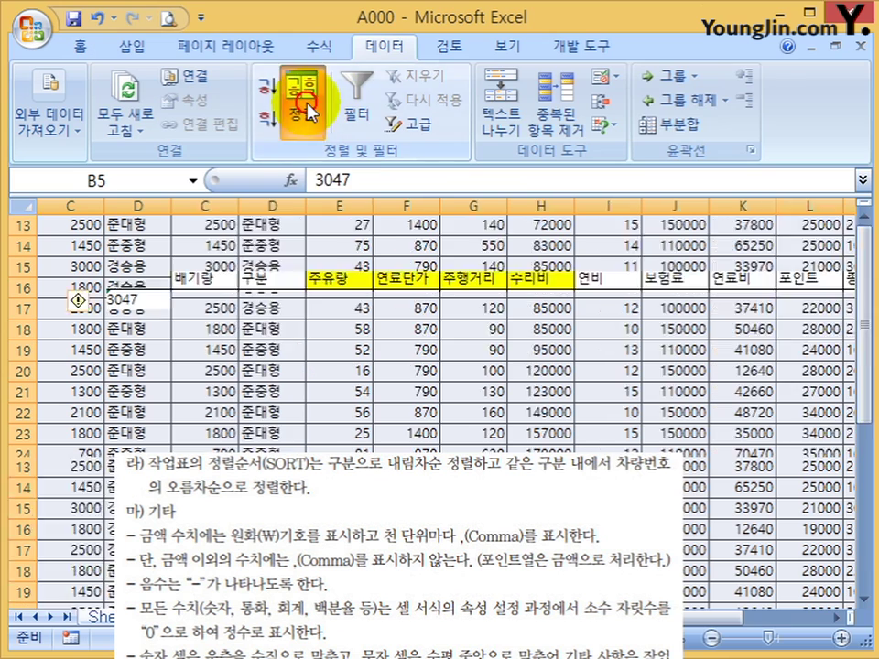
click(353, 153)
click(265, 200)
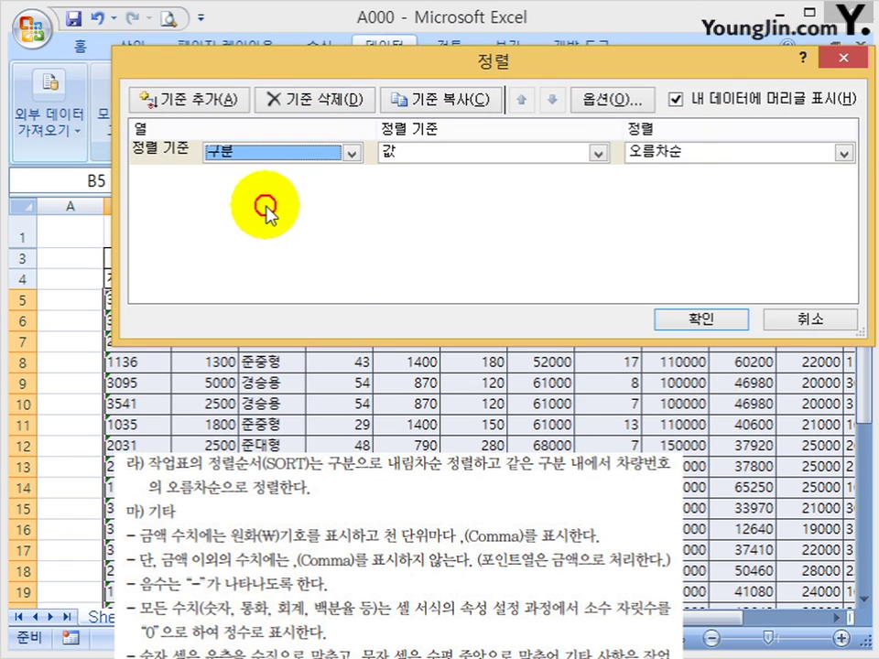
click(647, 152)
click(659, 188)
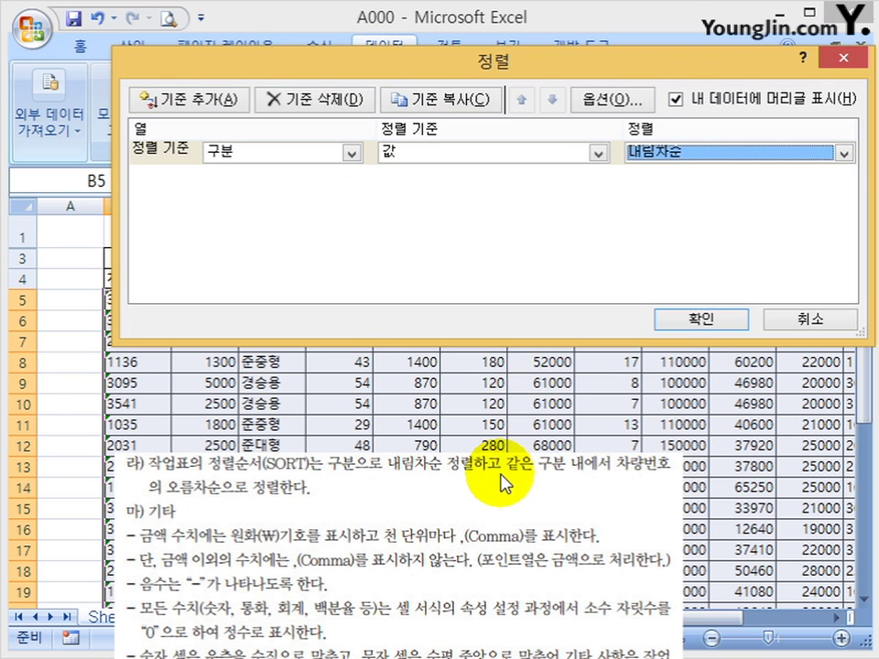
Add 차량번호 as the second sort key in ascending order and apply the sort, keeping numbers and text-stored numbers separate.
click(183, 99)
click(273, 177)
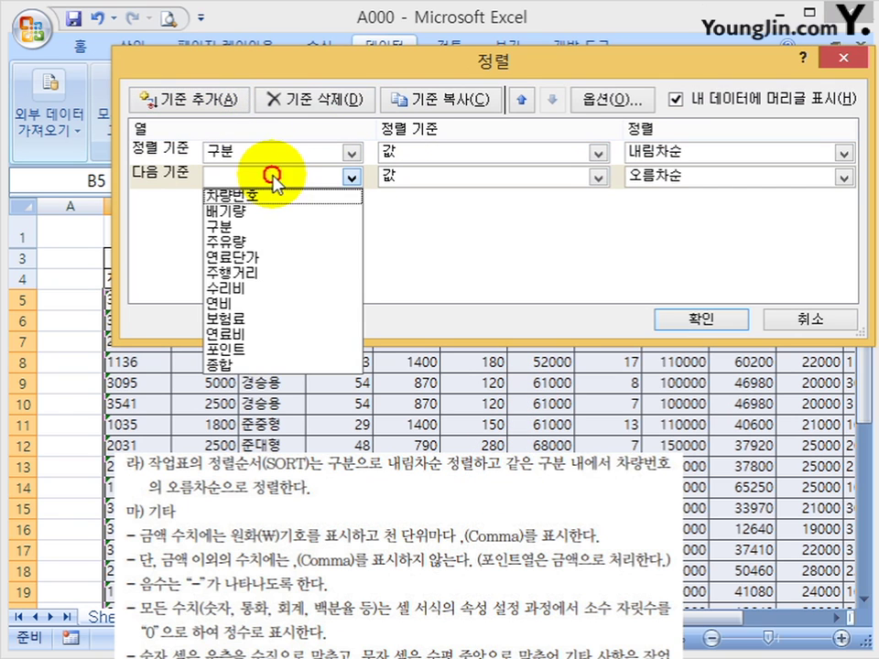
click(275, 194)
click(679, 316)
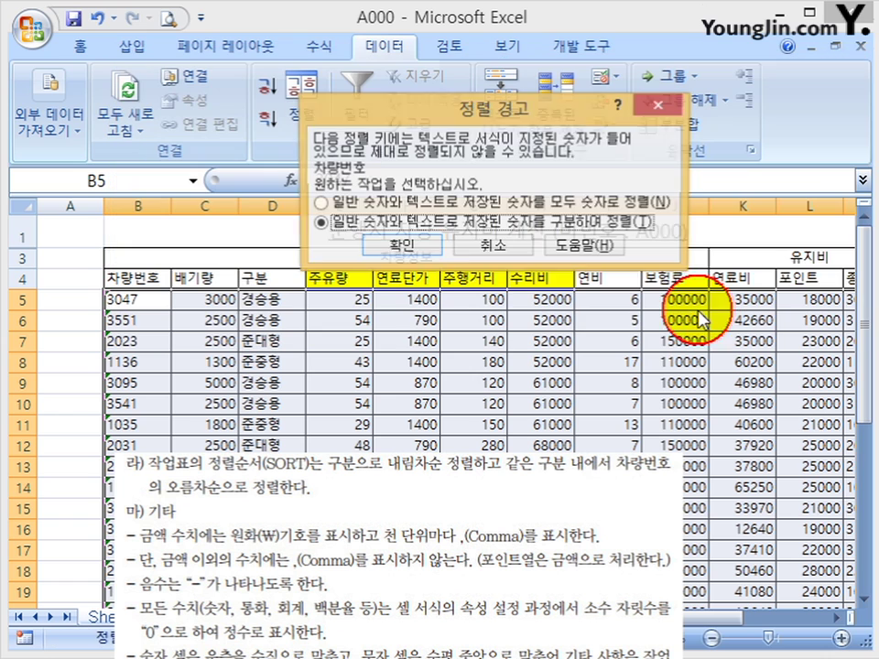
click(397, 247)
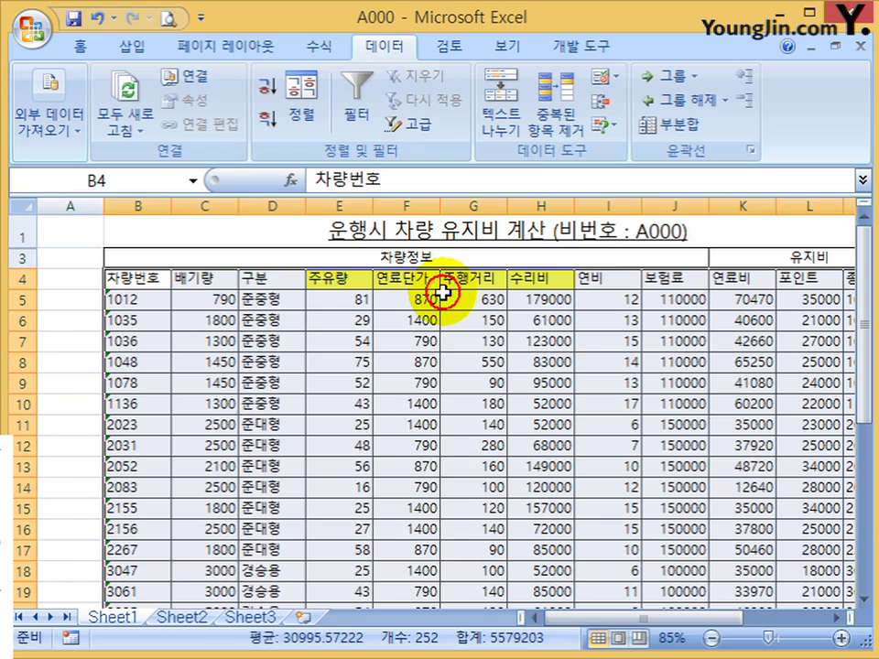
click(444, 293)
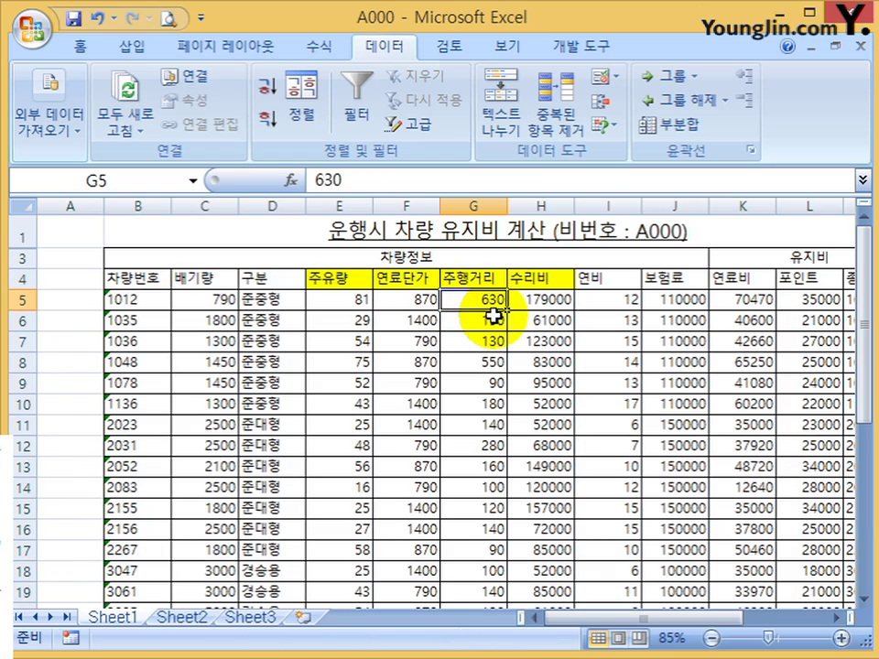
Minimize the ribbon and zoom the sheet out to 70% so more of the table fits on screen.
drag(551, 302, 549, 560)
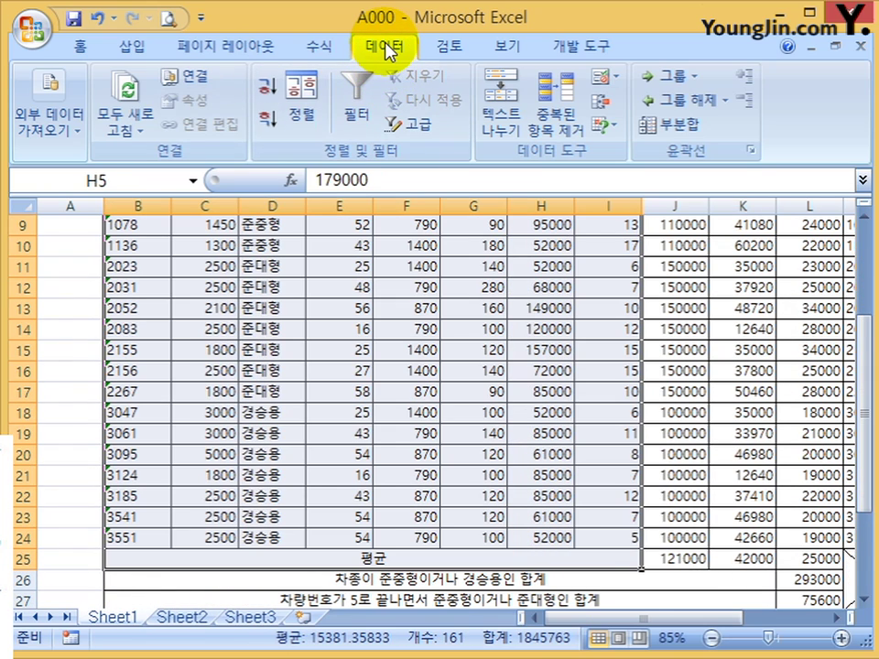
double_click(384, 47)
double_click(386, 47)
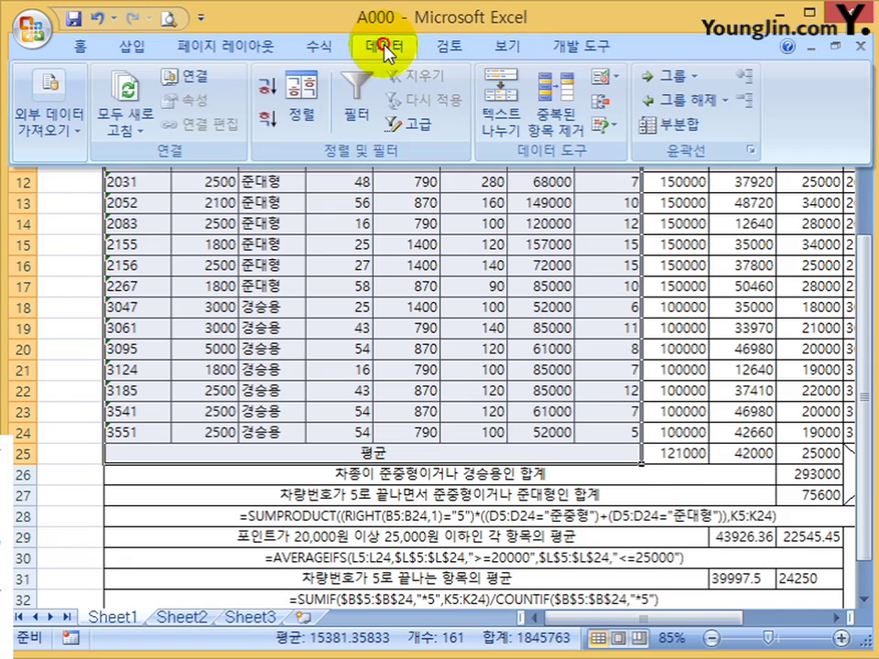
double_click(388, 48)
click(392, 50)
double_click(392, 50)
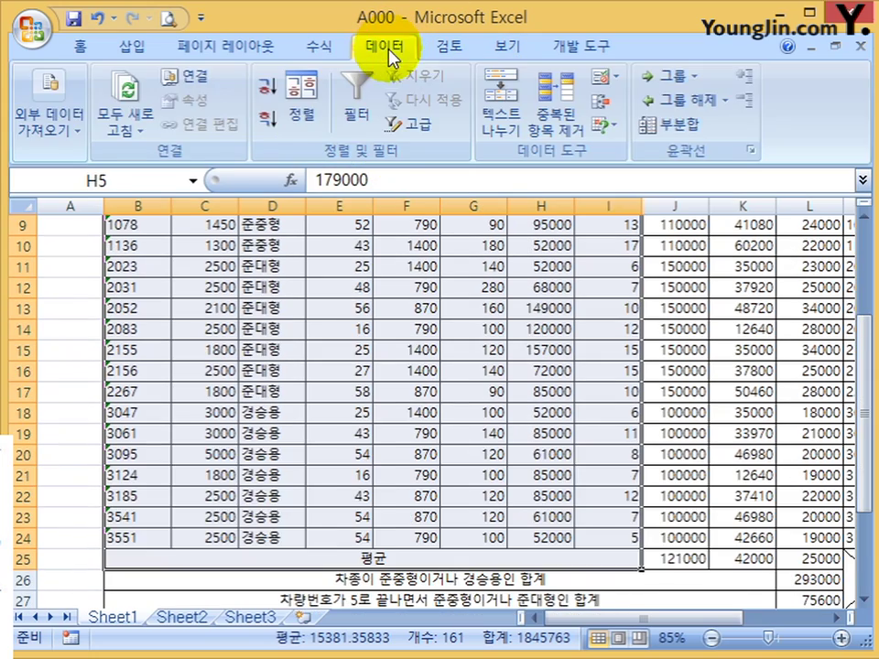
double_click(392, 52)
scroll(608, 412, up, 3)
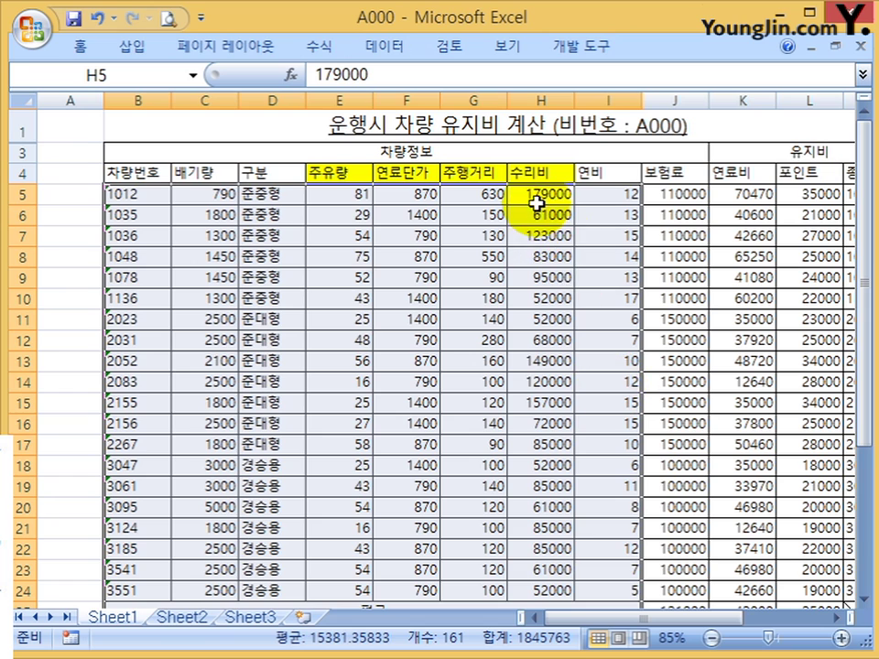
ctrl+scroll(519, 232, down, 1)
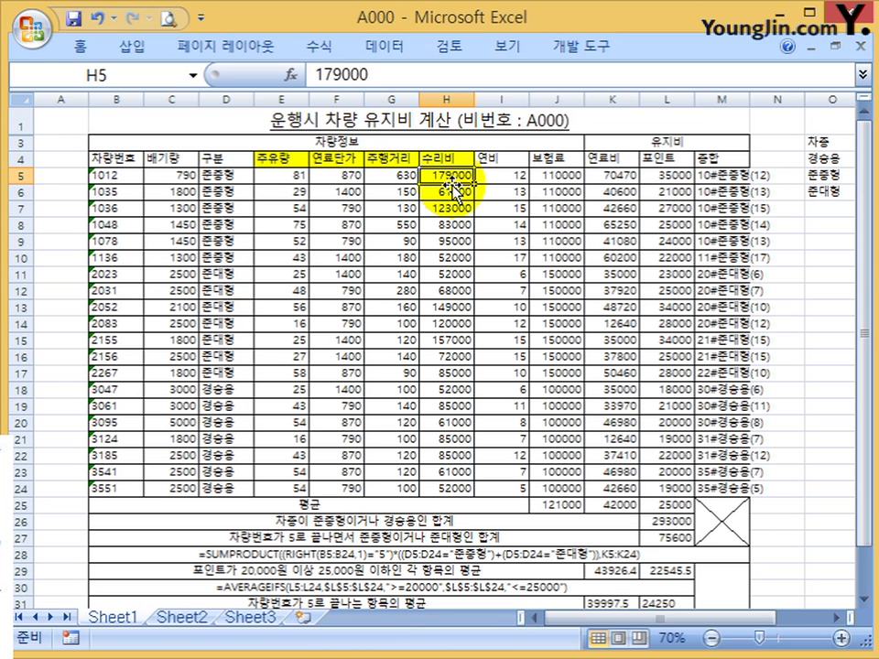
Apply the 통화 (currency) format to H5:H24, J5:L25, L26:L27, K29:L29 and K31:L31.
drag(452, 174, 453, 490)
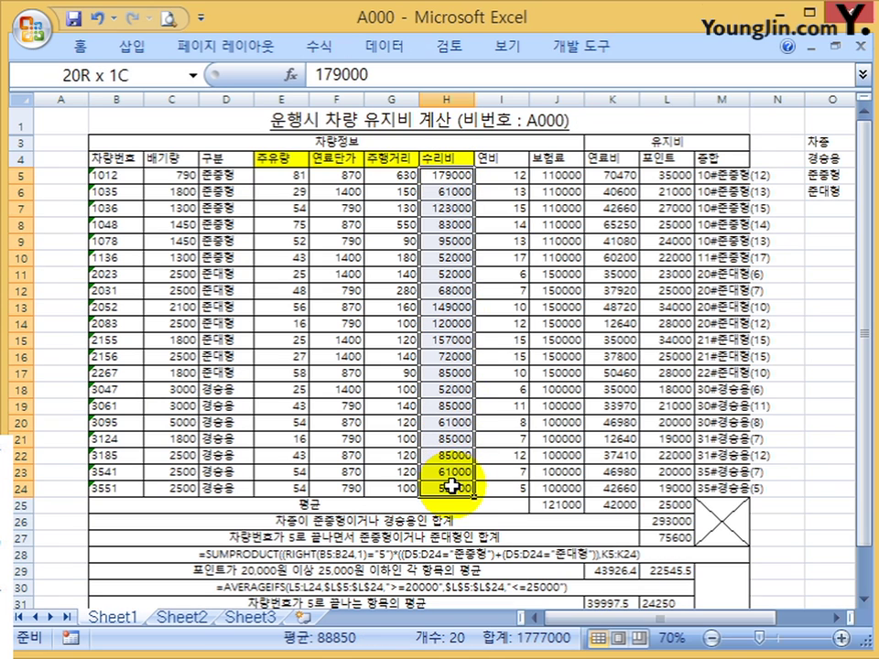
drag(559, 174, 671, 534)
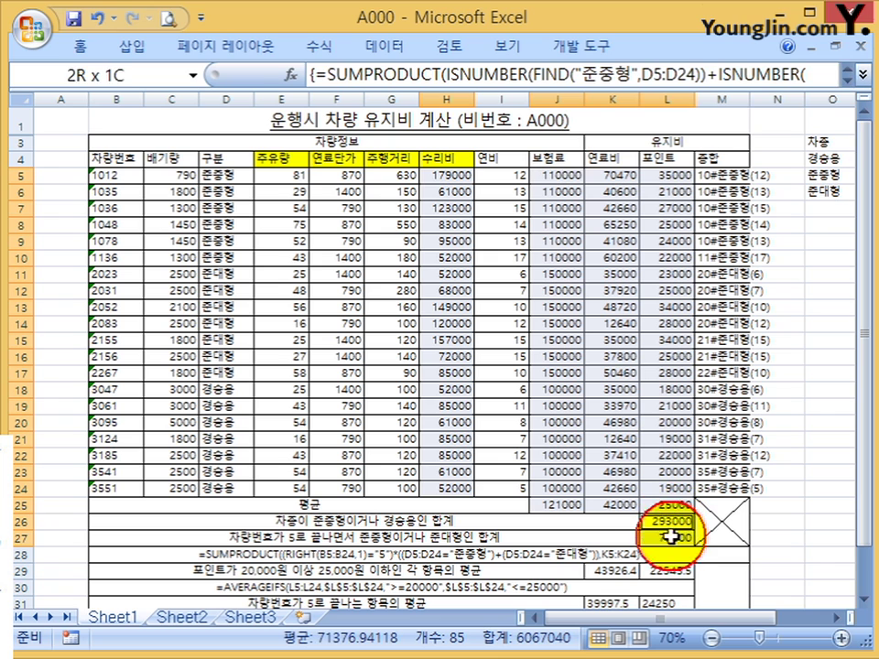
drag(614, 568, 664, 560)
scroll(738, 586, down, 1)
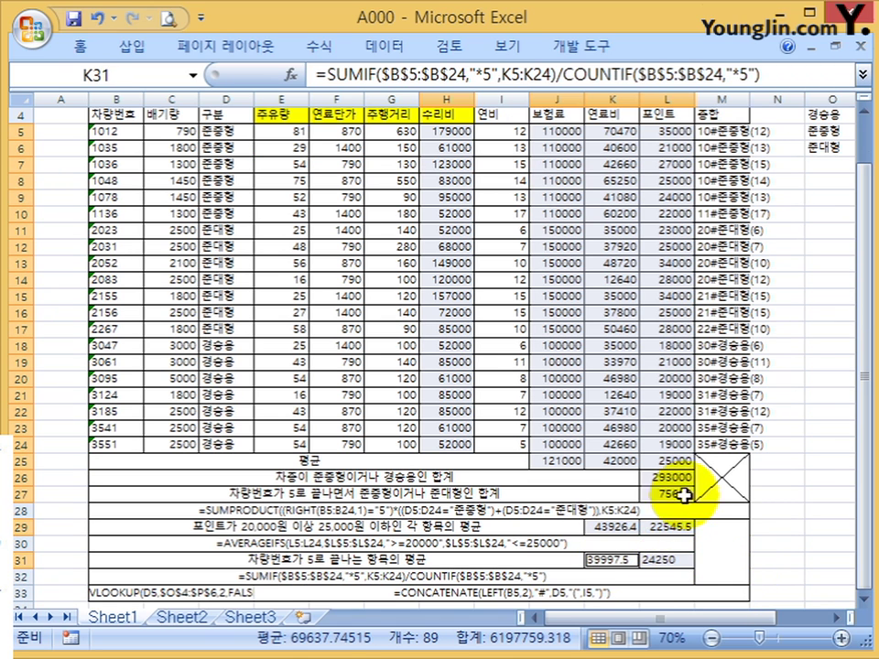
click(79, 43)
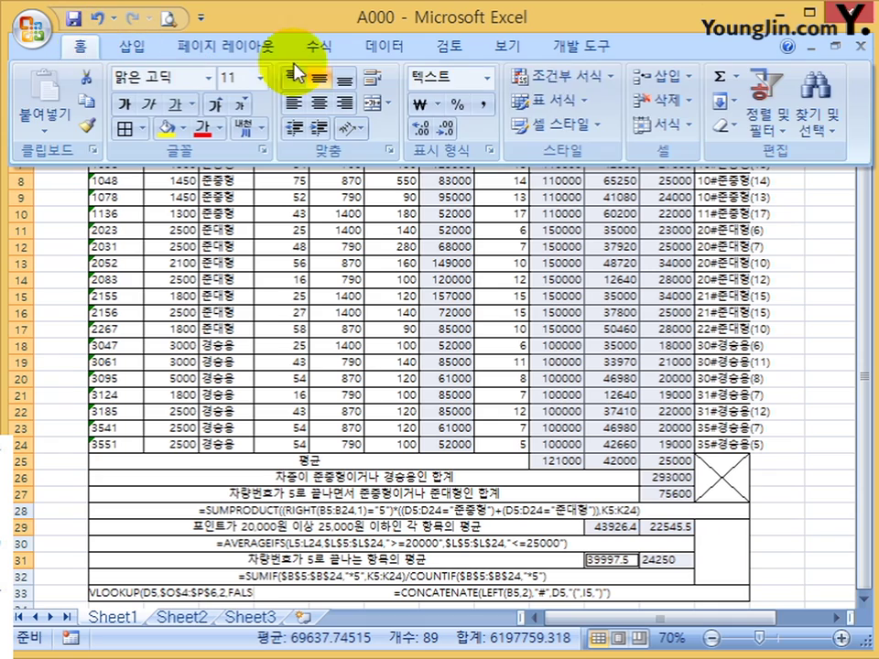
click(487, 78)
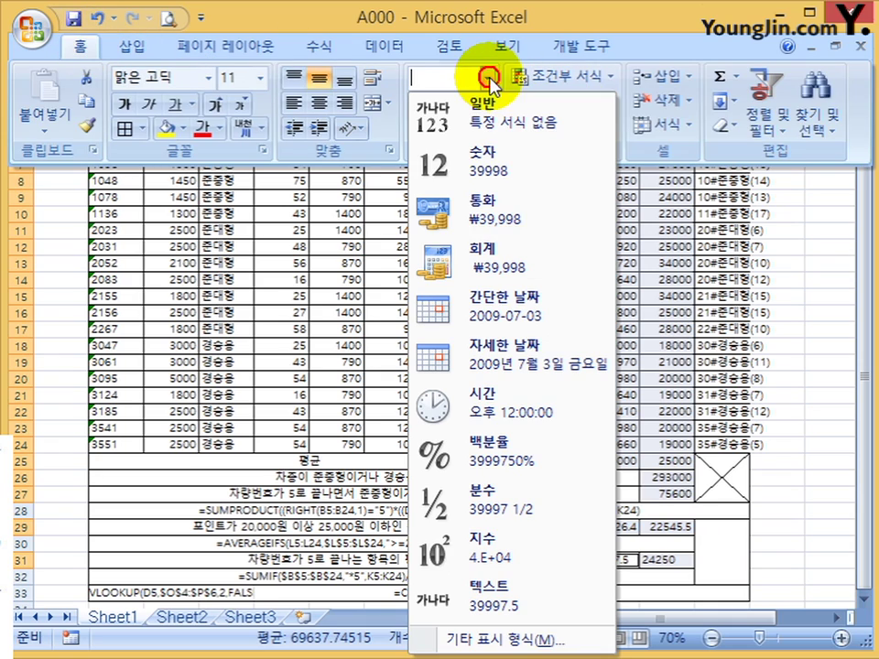
click(501, 227)
click(101, 46)
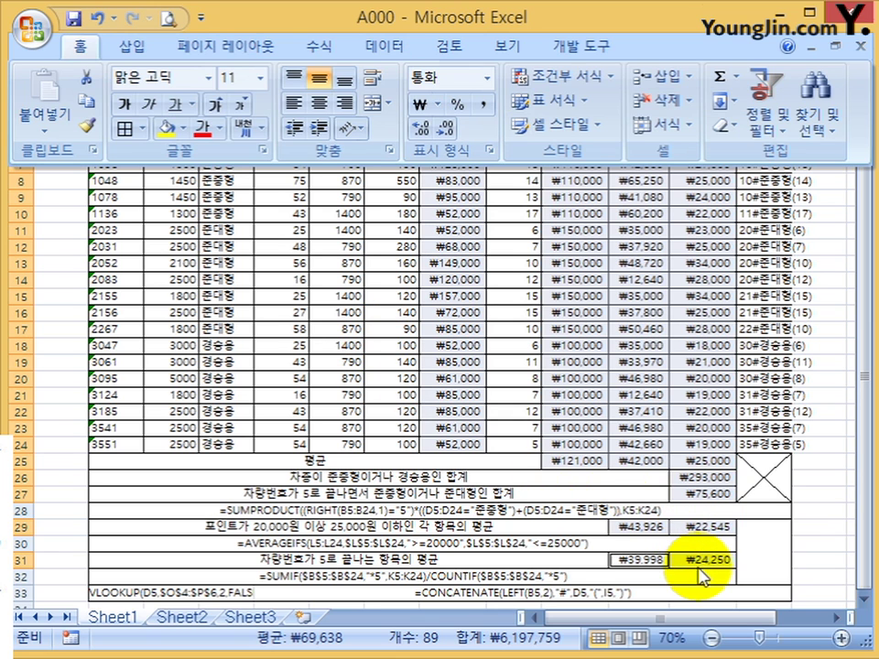
key(Escape)
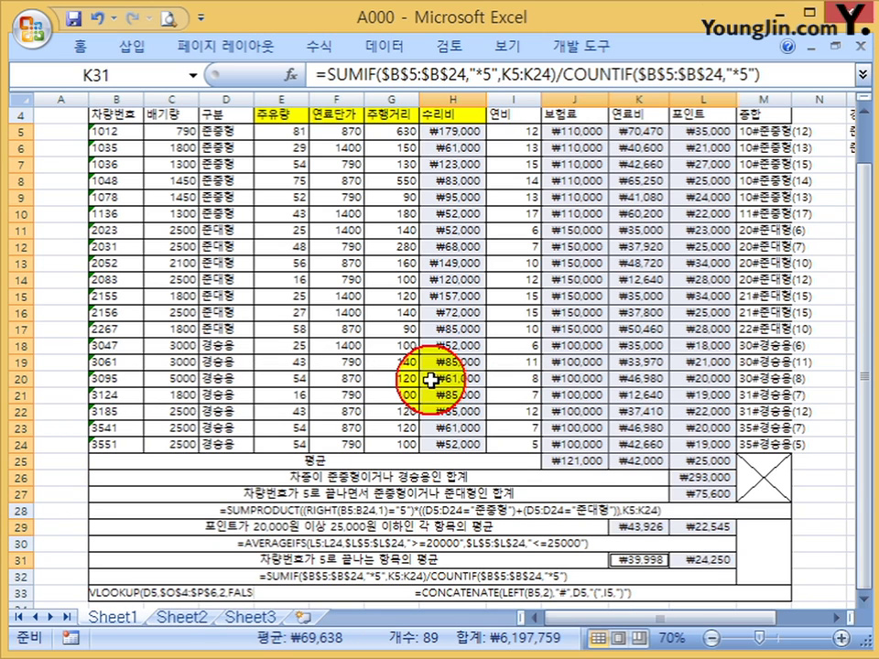
Center the header rows B3:M4 together with the 구분 cells D5:D24 and the 종합 cells M5:M24.
scroll(586, 527, up, 1)
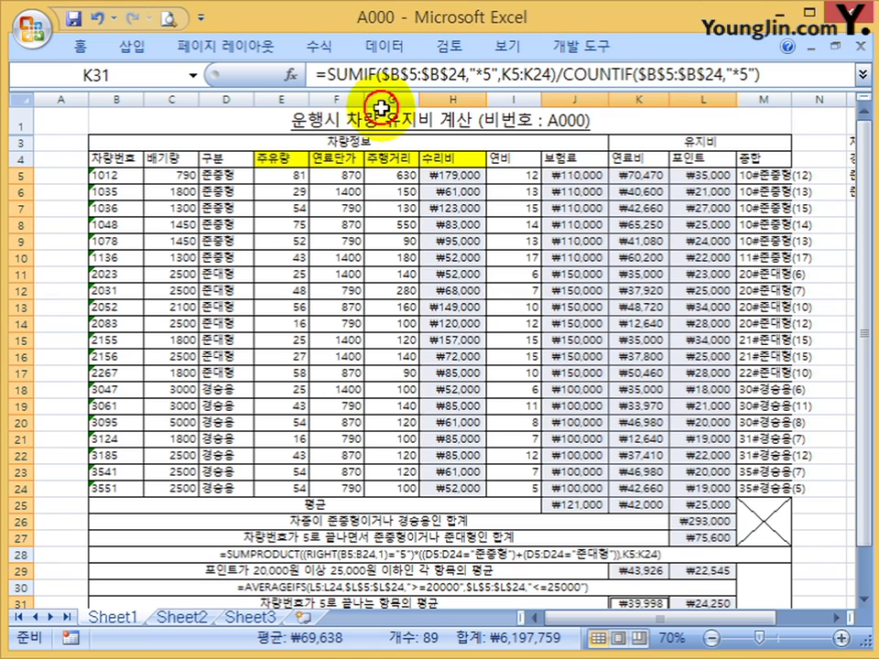
drag(516, 143, 698, 156)
drag(216, 175, 232, 486)
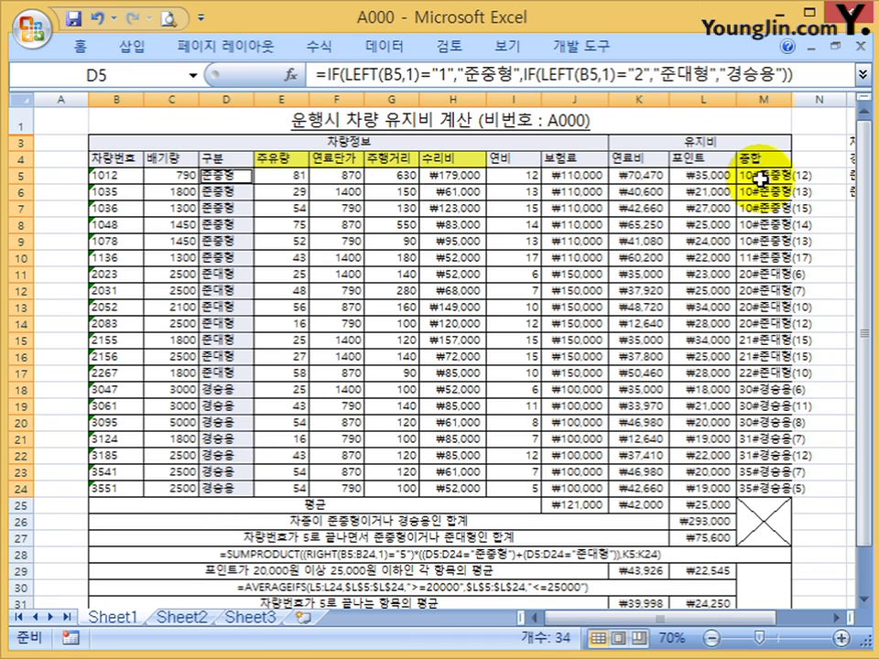
drag(752, 177, 767, 490)
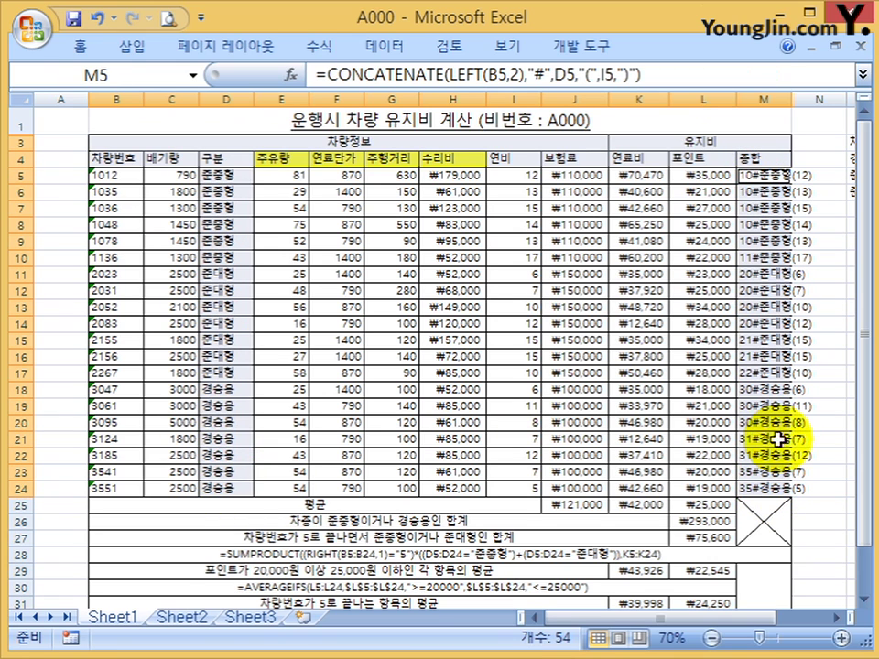
click(81, 48)
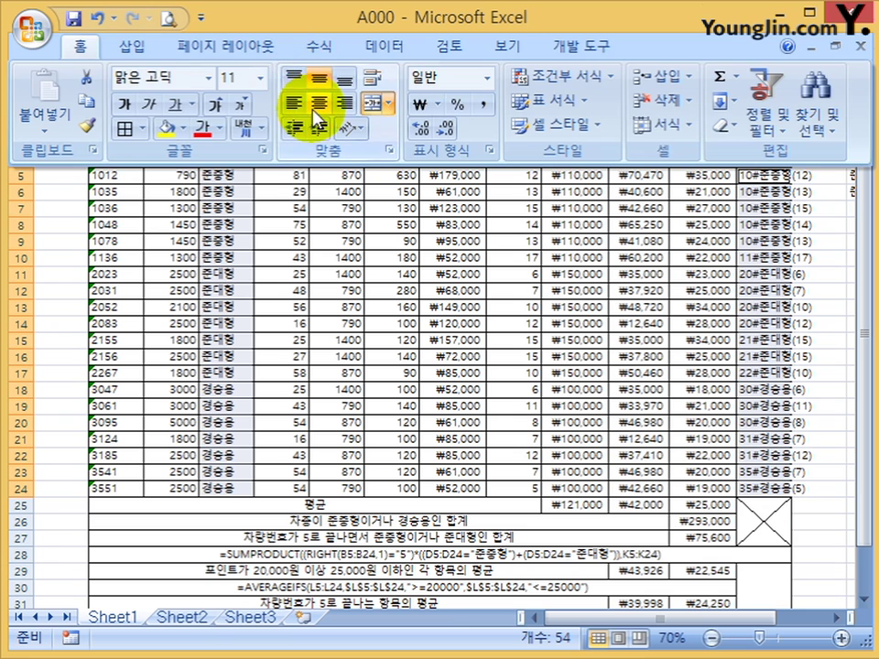
click(317, 102)
Right-align the 차량번호 values in B5:B24.
drag(124, 178, 140, 490)
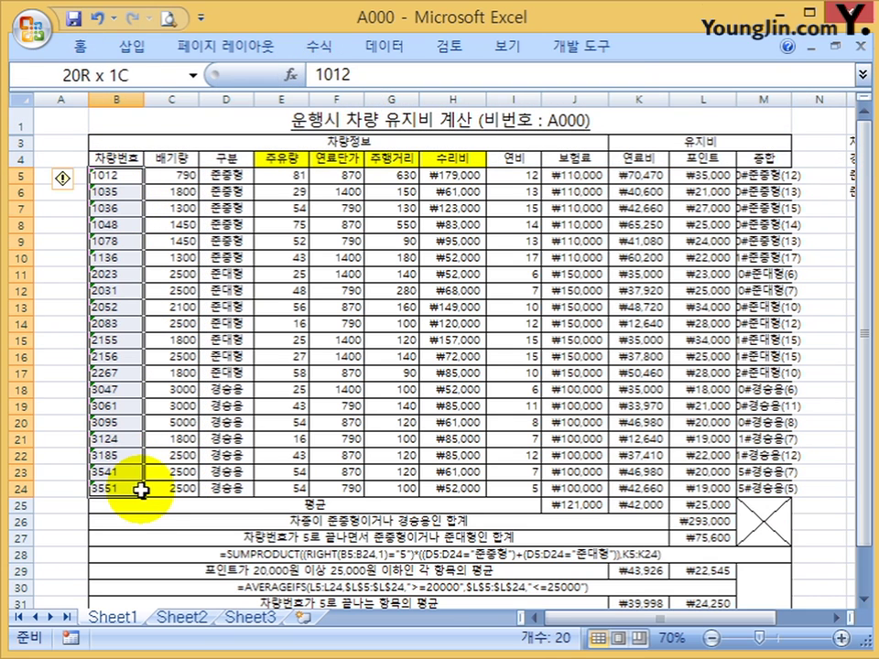
click(82, 46)
click(347, 106)
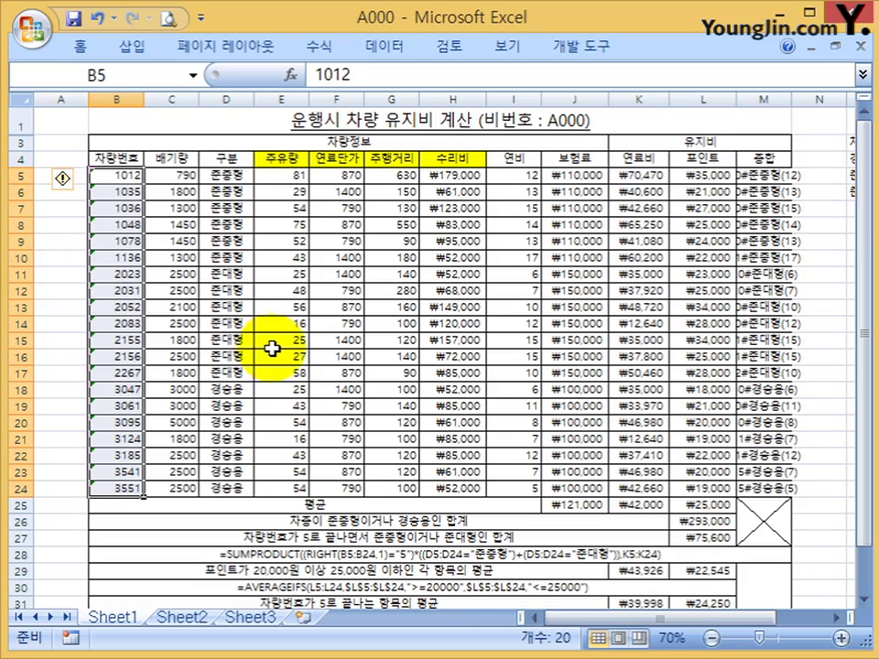
click(512, 373)
Try widening column M for the 종합 text at 70% zoom, and undo the width change.
scroll(648, 464, down, 4)
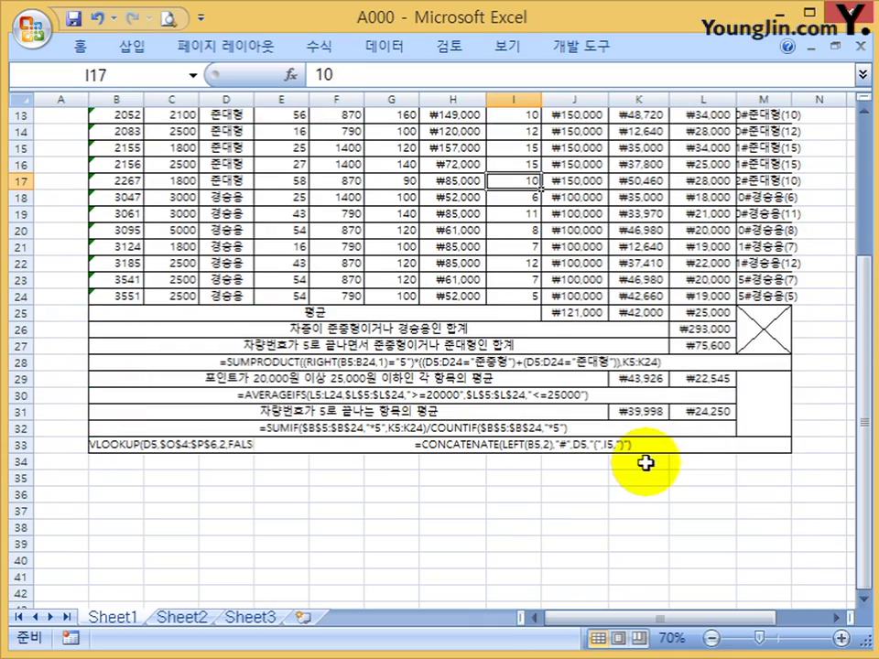
scroll(795, 403, up, 4)
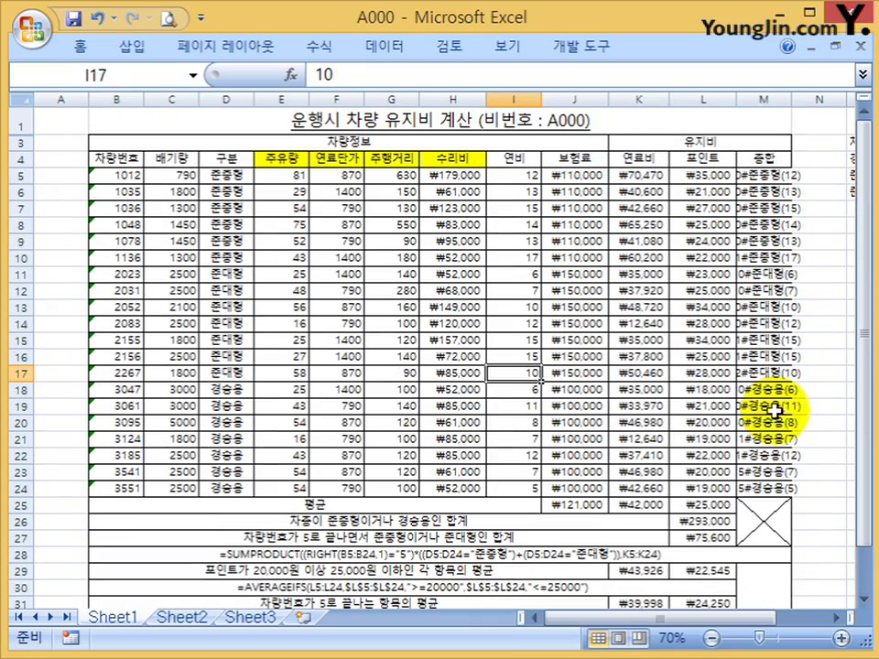
double_click(785, 100)
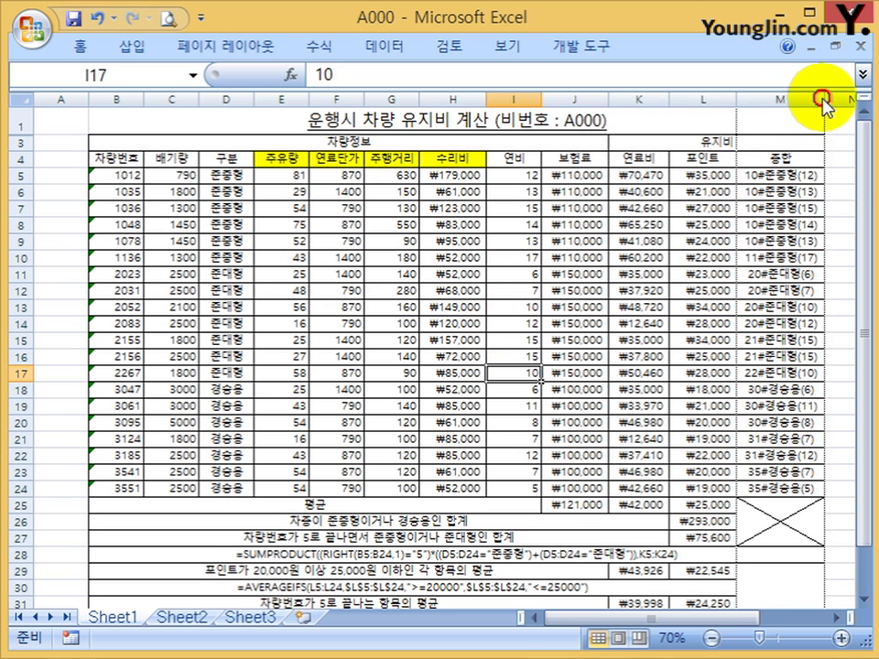
key(ctrl+z)
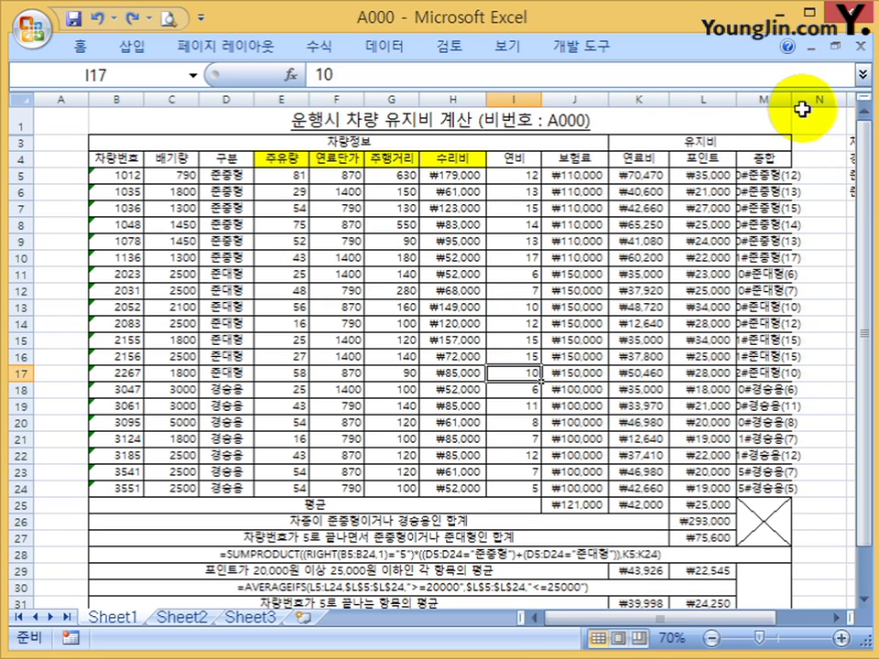
Auto-fit the width of column M to its 종합 text at 85% zoom, and return to the table's start.
ctrl+scroll(787, 119, up, 1)
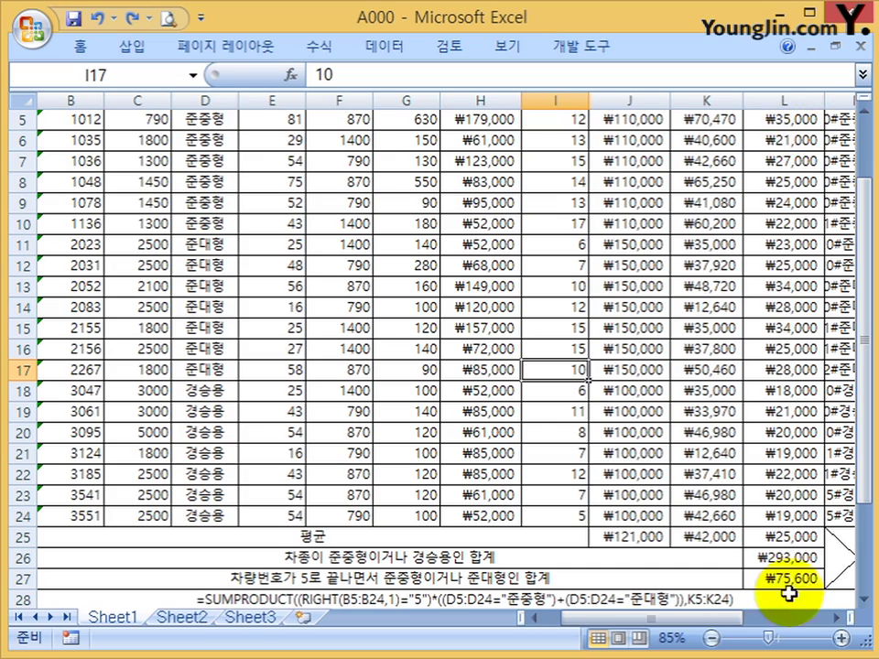
scroll(735, 476, right, 3)
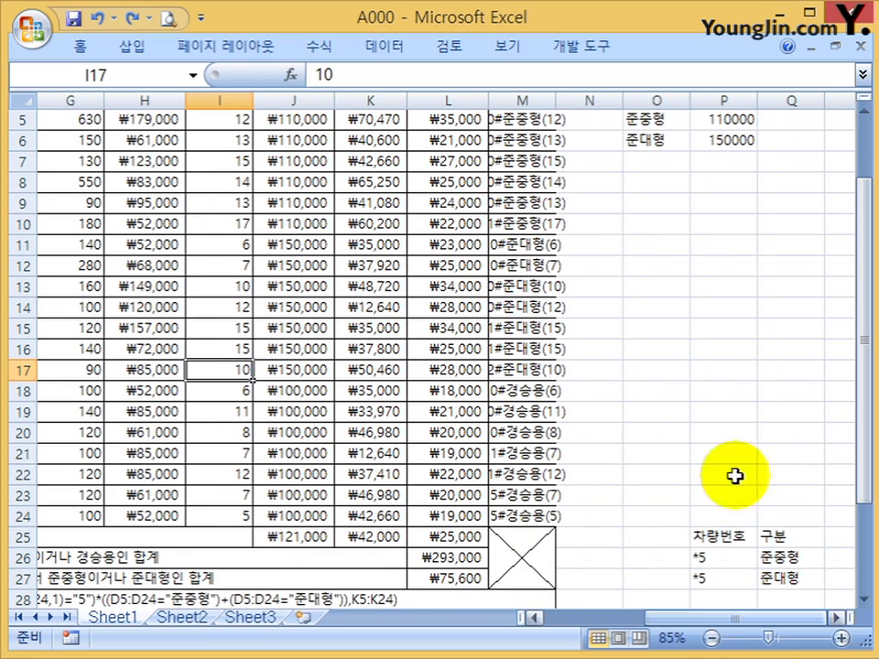
double_click(561, 105)
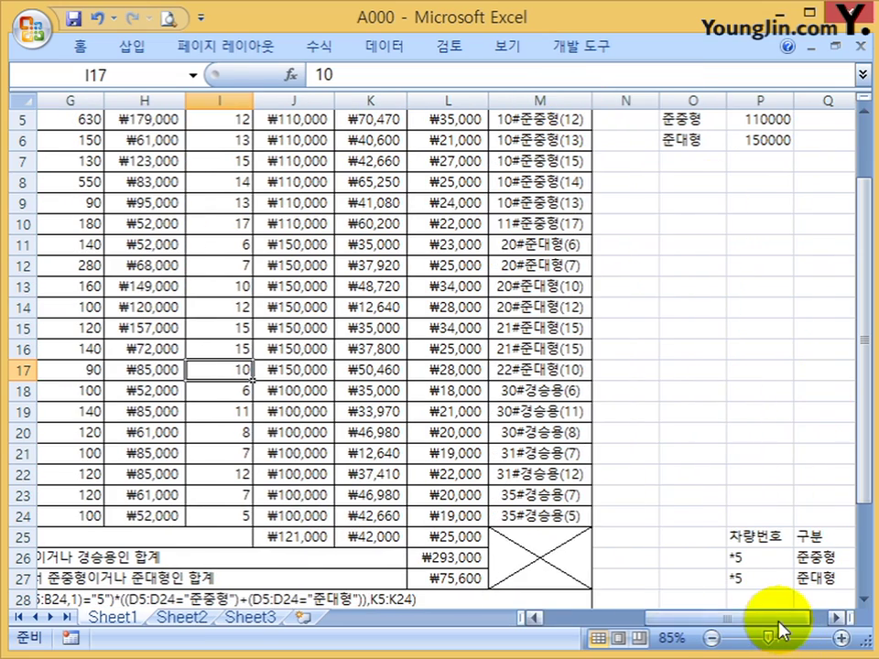
drag(781, 622, 630, 621)
scroll(275, 412, up, 2)
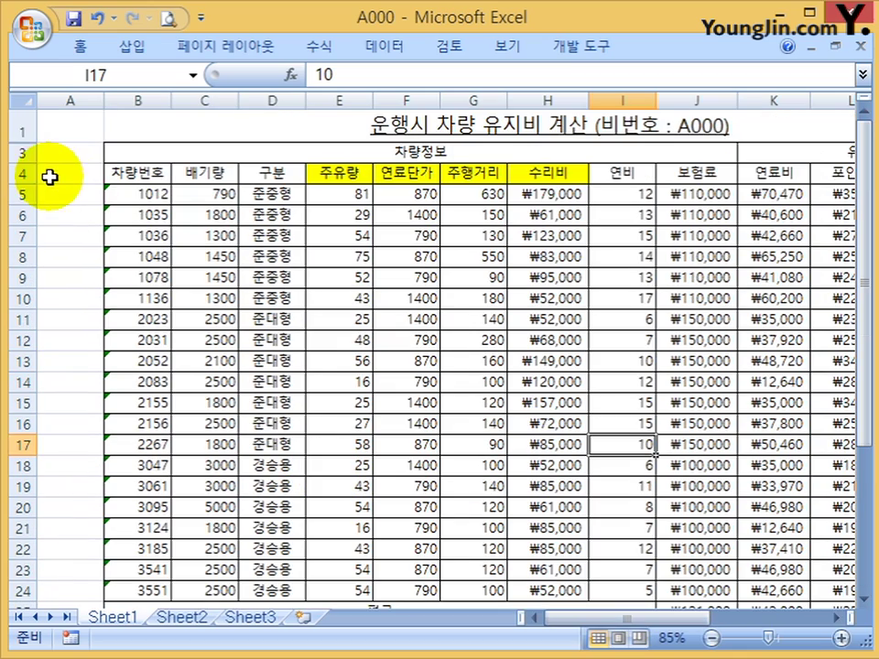
Set the font size of rows 3 to 33 to 9.
click(23, 152)
mouse_move(23, 152)
mouse_down()
mouse_move(18, 618)
mouse_move(18, 573)
mouse_move(37, 618)
mouse_move(38, 560)
mouse_move(55, 559)
mouse_move(16, 412)
mouse_move(16, 110)
mouse_move(16, 151)
mouse_up()
click(79, 46)
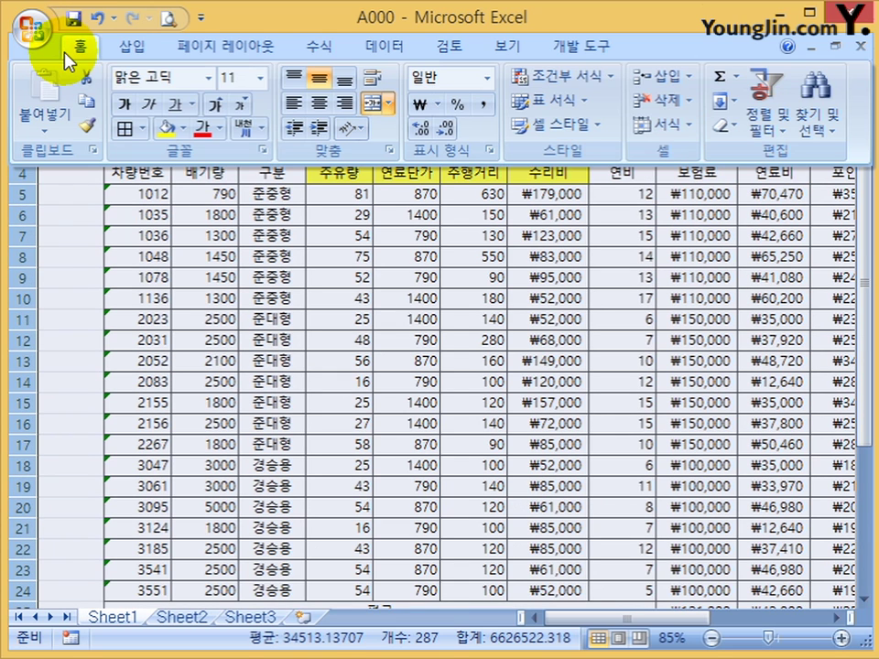
click(241, 79)
text(9)
key(Return)
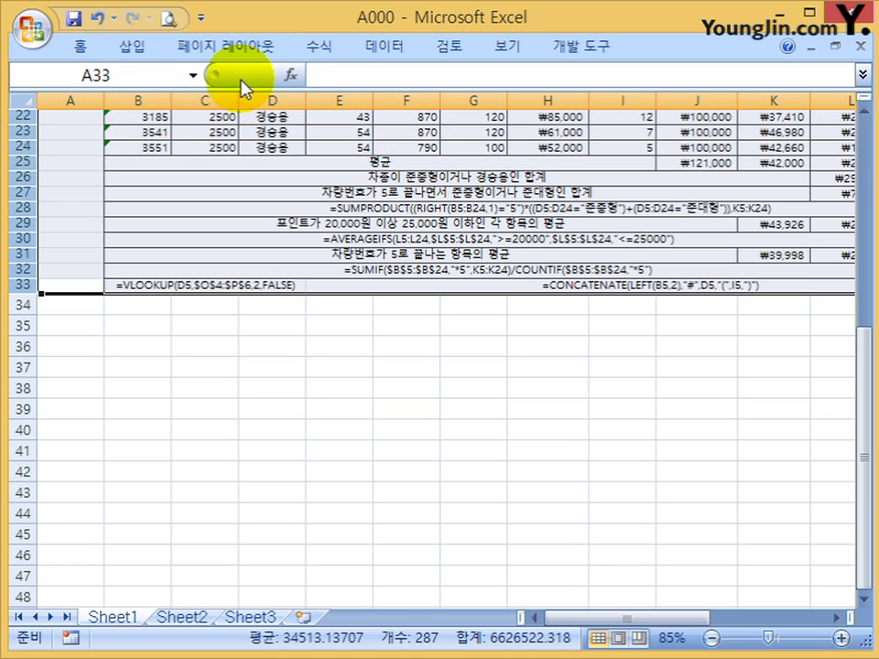
scroll(415, 398, up, 7)
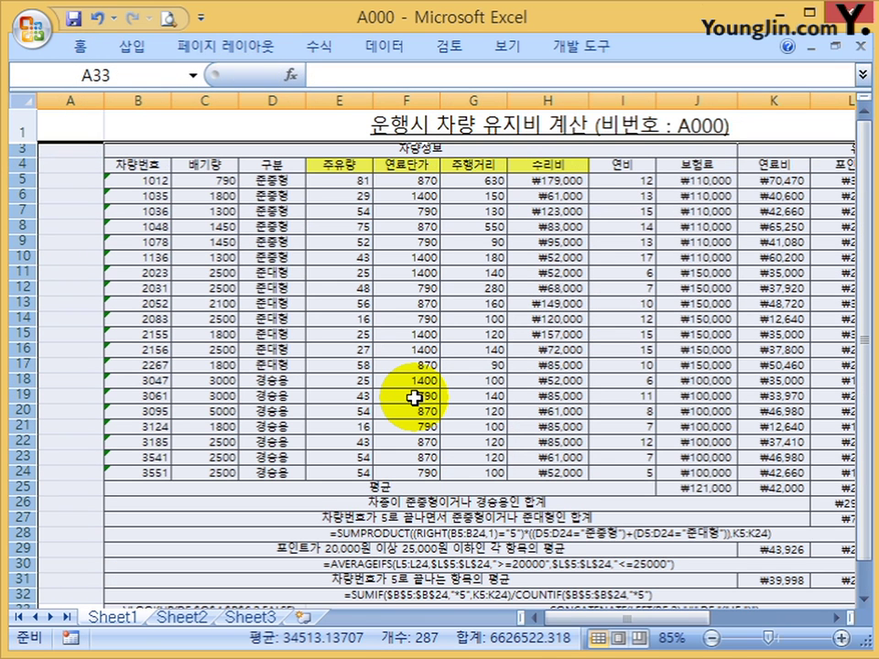
click(273, 257)
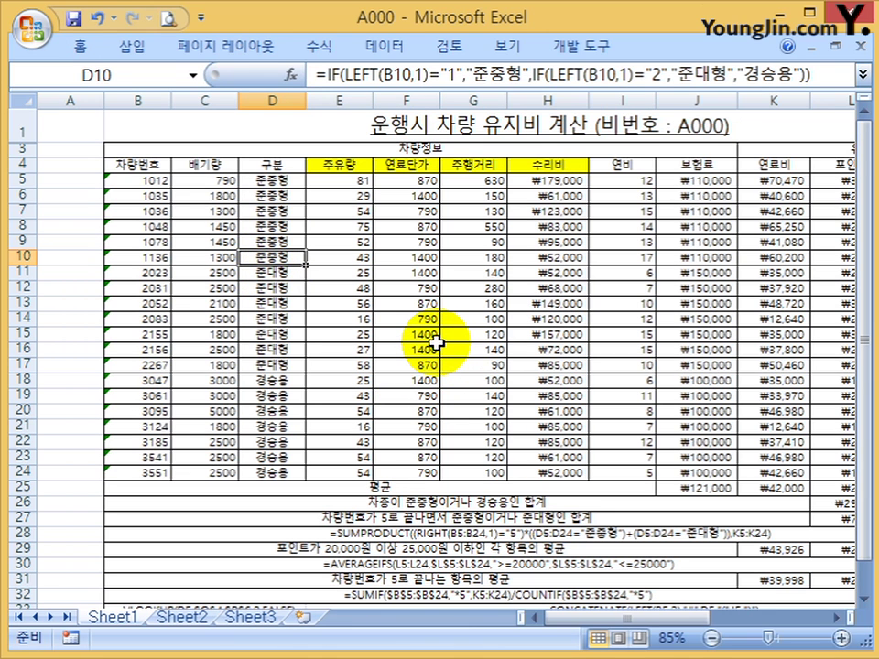
Remove the inner horizontal borders between the data rows in B5:M24.
click(142, 181)
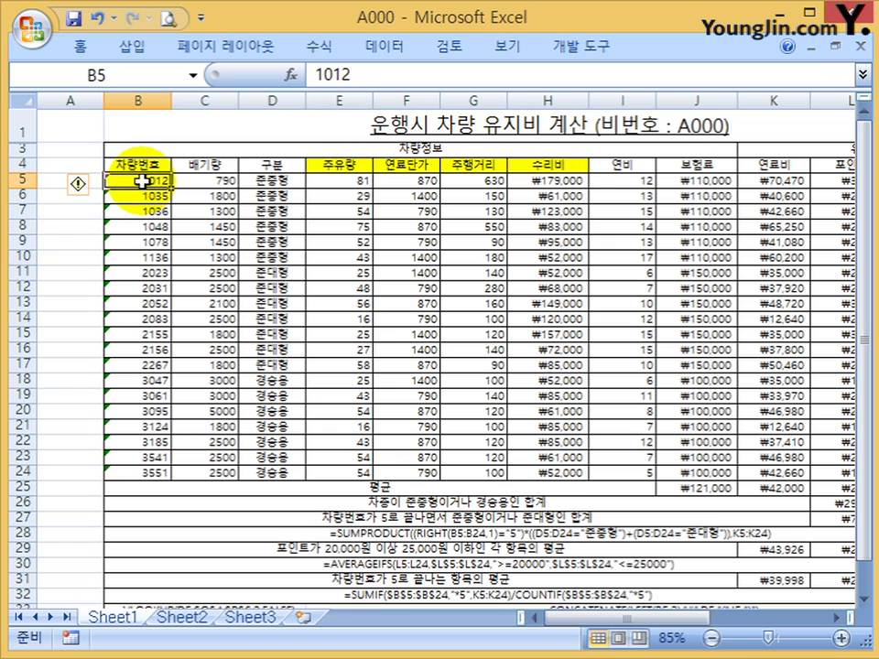
drag(142, 181, 706, 473)
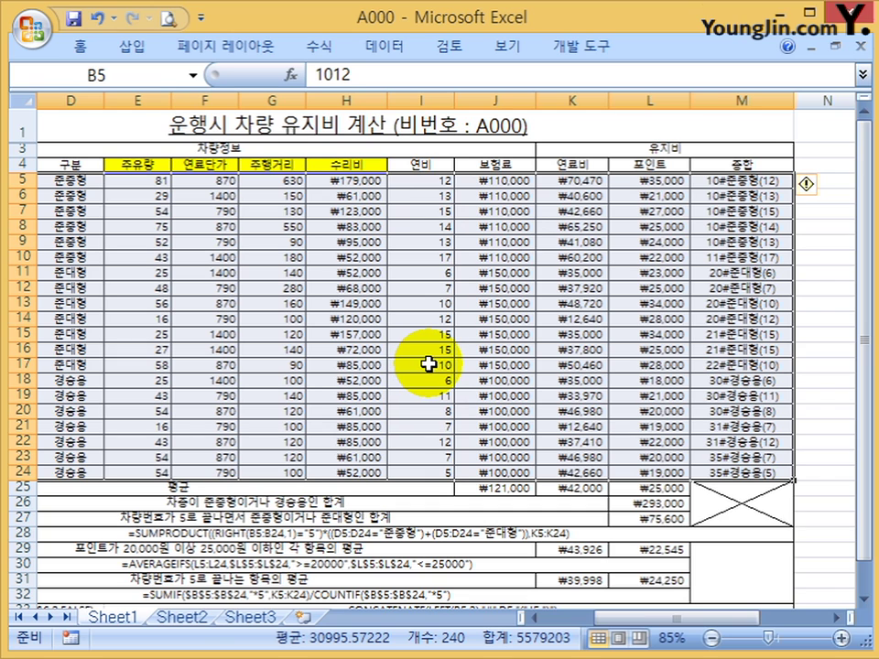
click(78, 46)
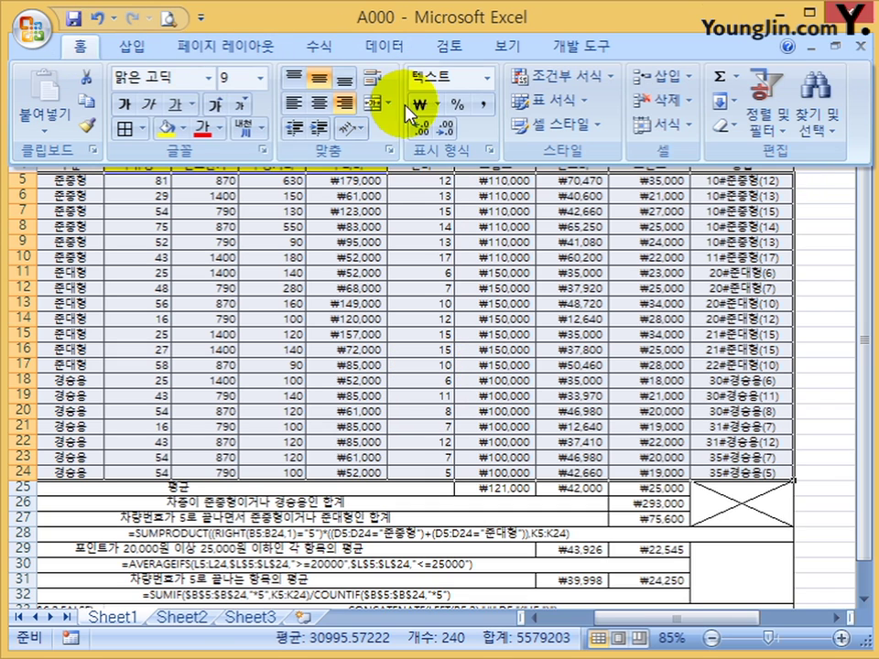
click(491, 150)
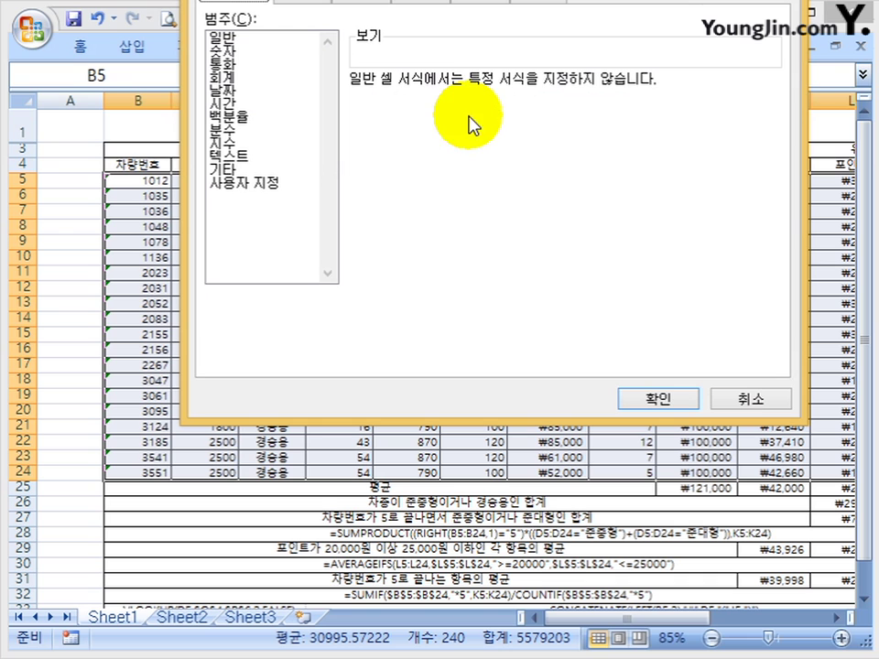
click(421, 9)
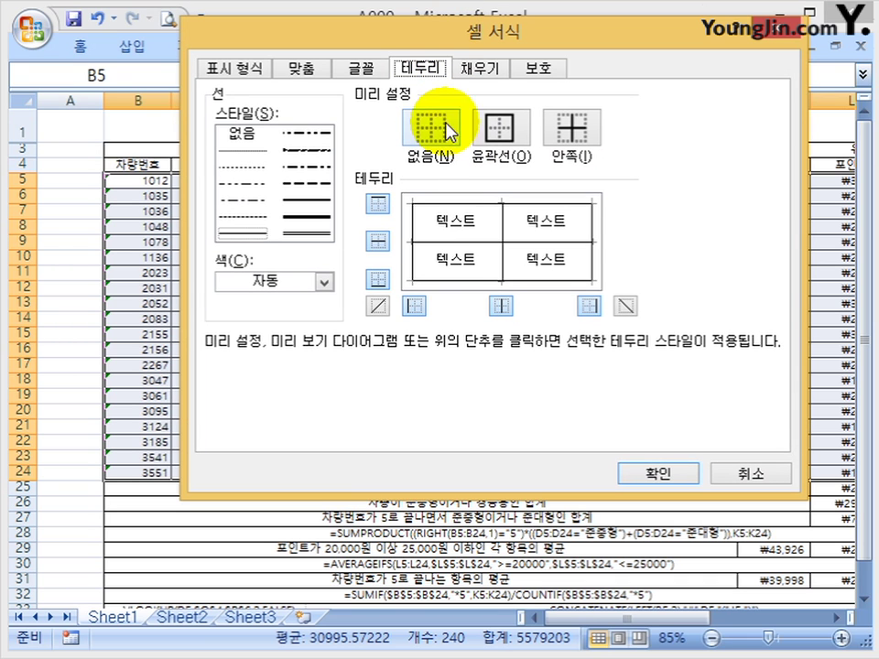
click(661, 470)
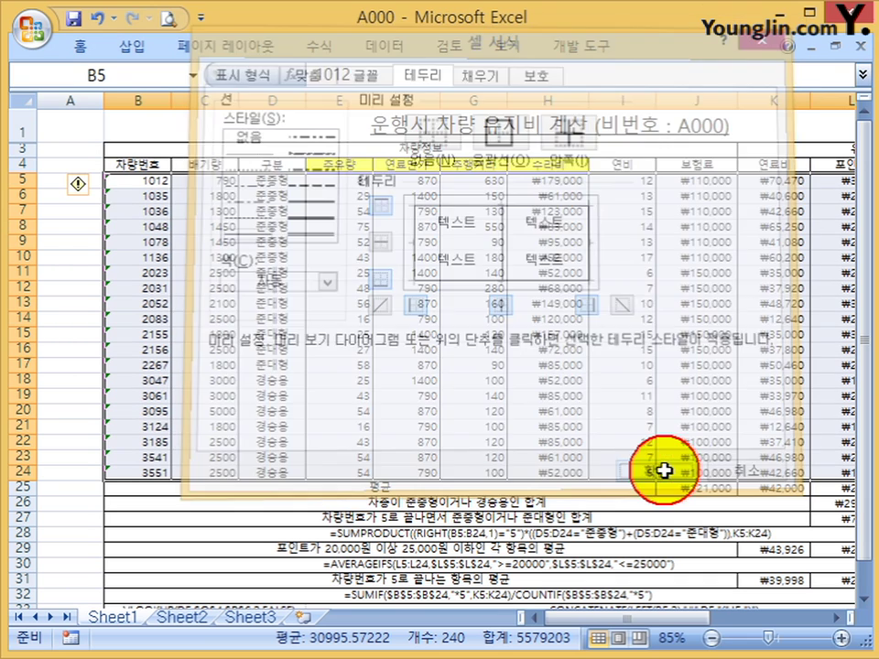
click(497, 336)
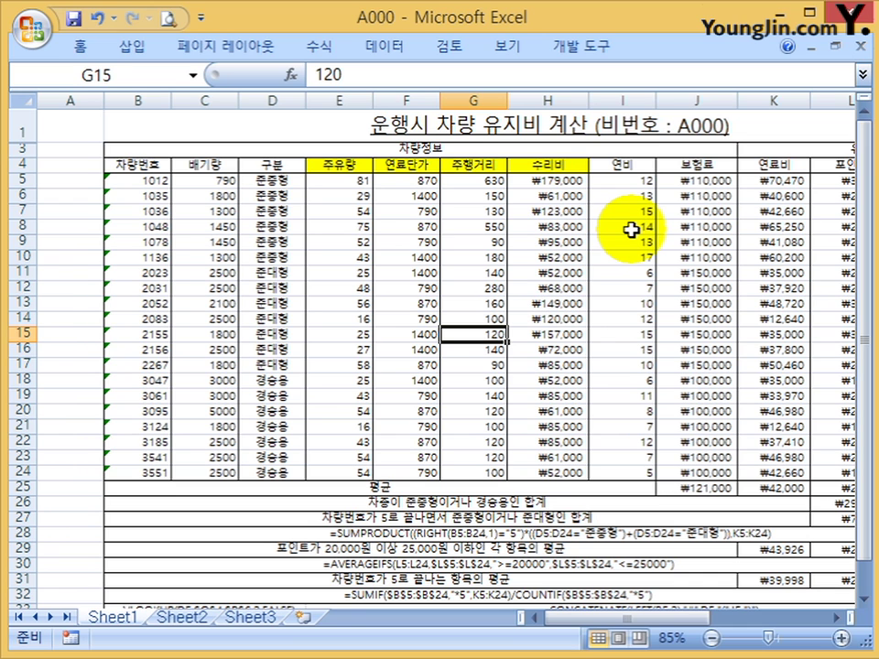
Hide the empty column A in front of the table.
click(641, 347)
scroll(640, 349, down, 3)
scroll(632, 357, up, 3)
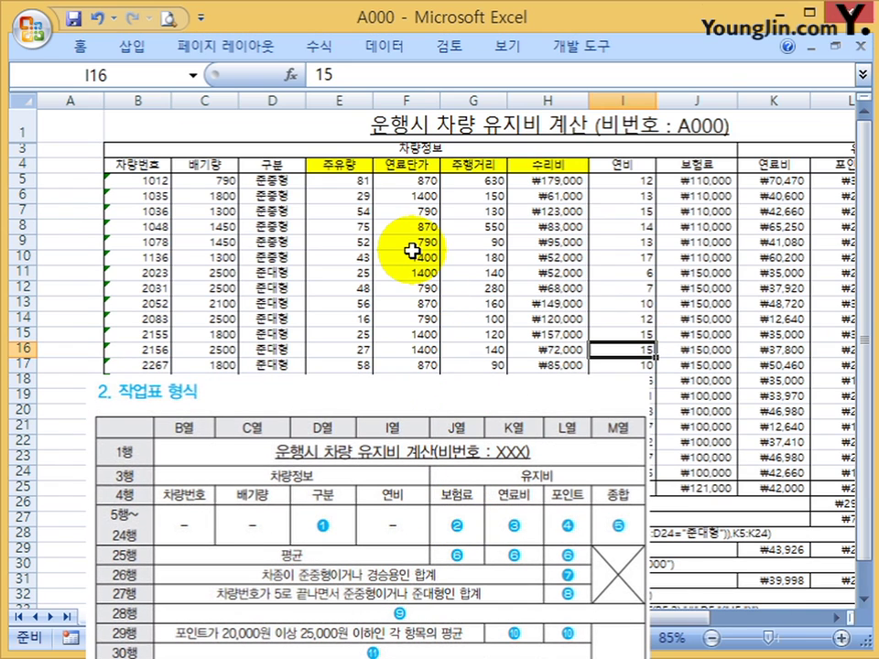
click(71, 101)
right_click(71, 108)
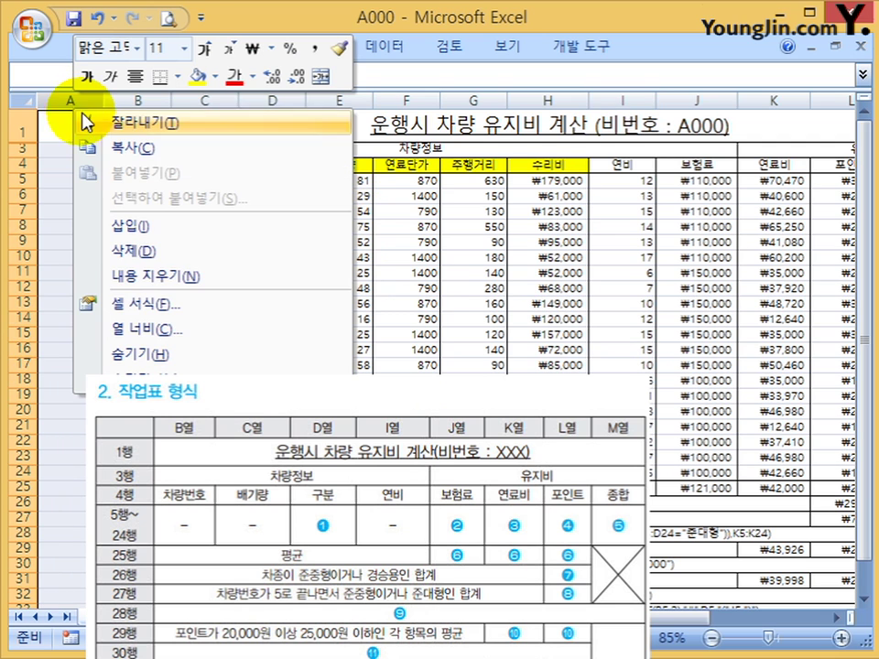
click(147, 327)
key(Return)
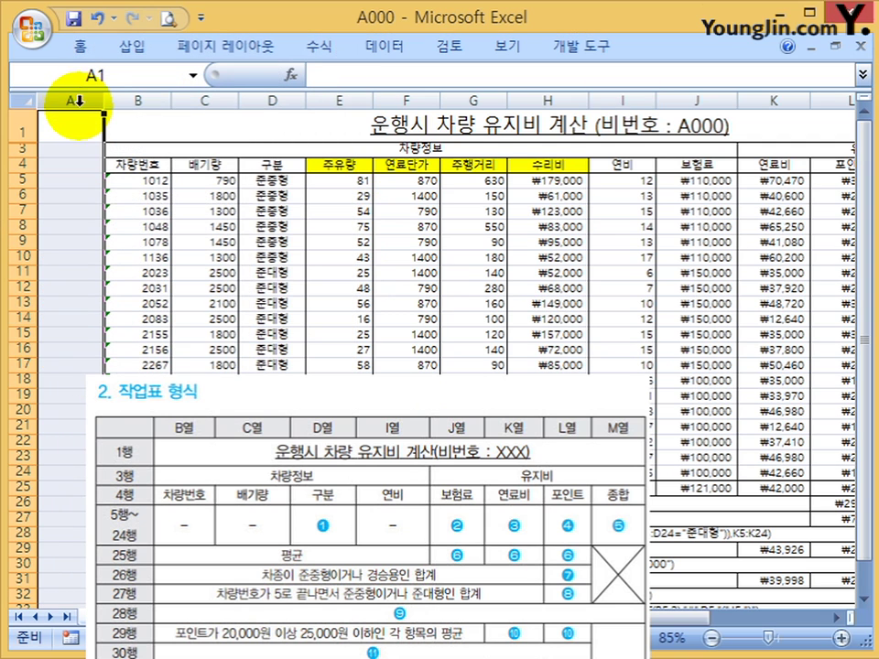
right_click(73, 101)
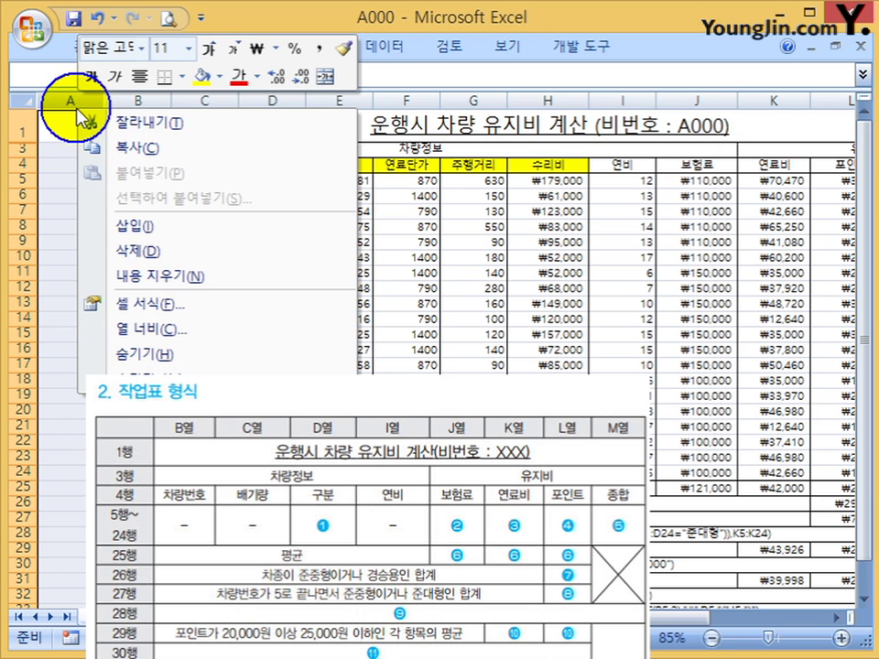
click(172, 357)
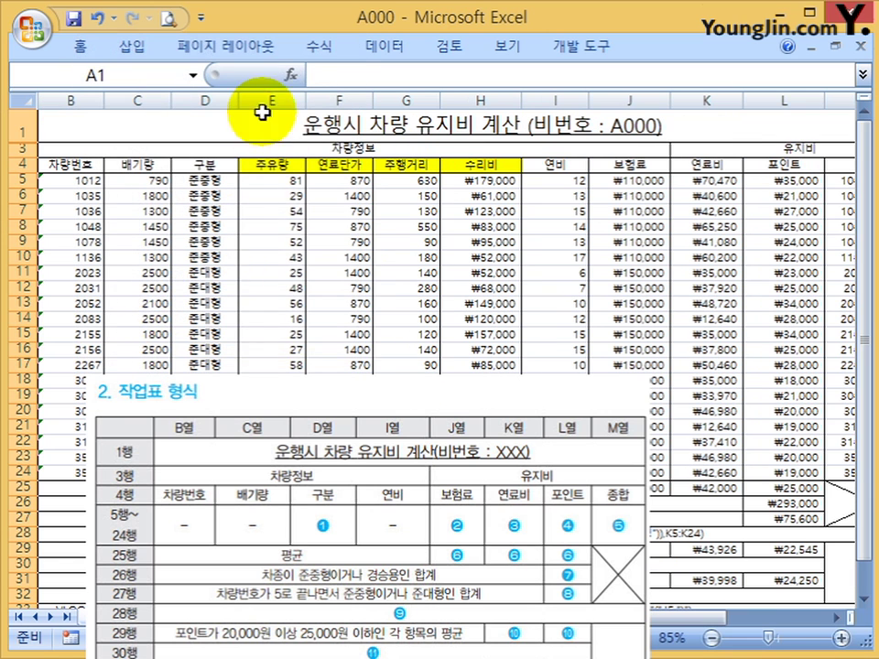
Hide columns E to H, the yellow-headed 주유량, 연료단가, 주행거리 and 수리비 columns.
drag(272, 99, 480, 99)
right_click(480, 99)
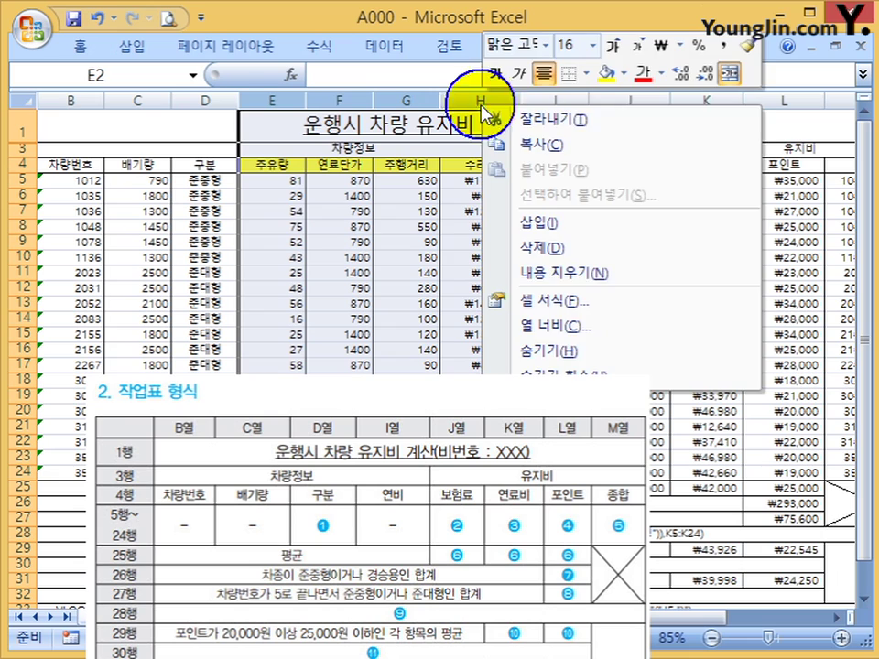
click(568, 355)
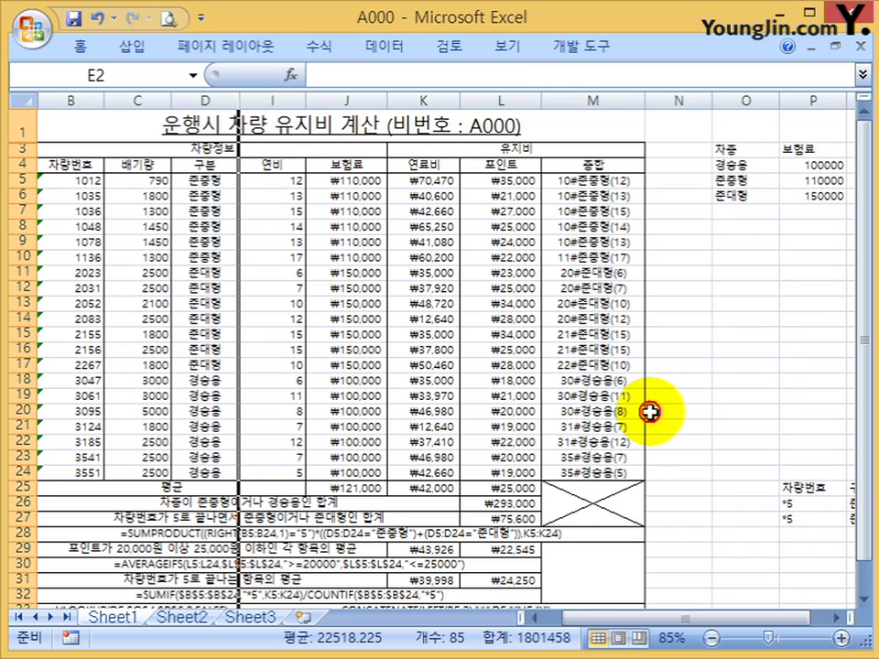
Check the sheet in print preview, restore the minimized ribbon, and return to the worksheet.
click(168, 18)
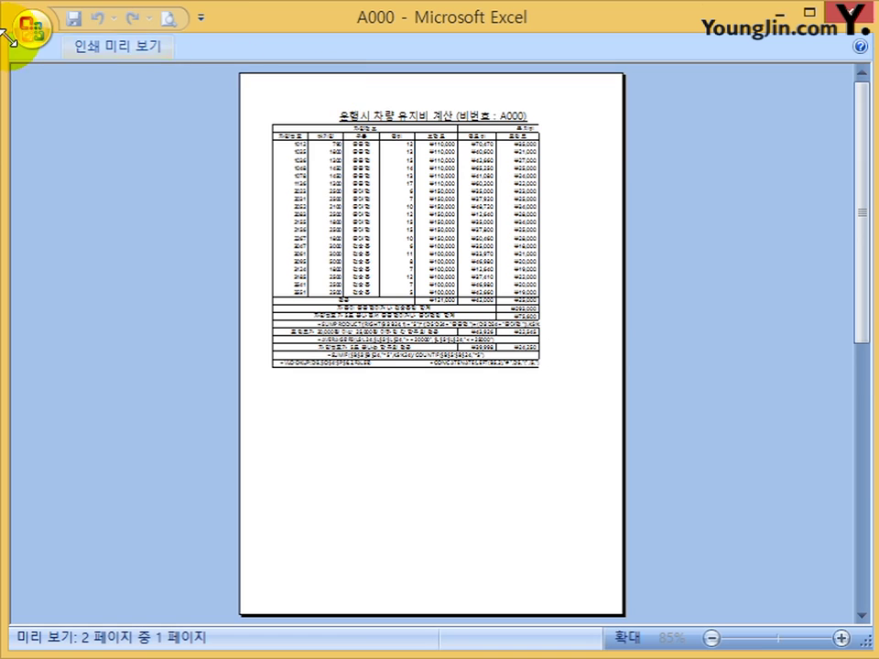
double_click(115, 46)
click(346, 104)
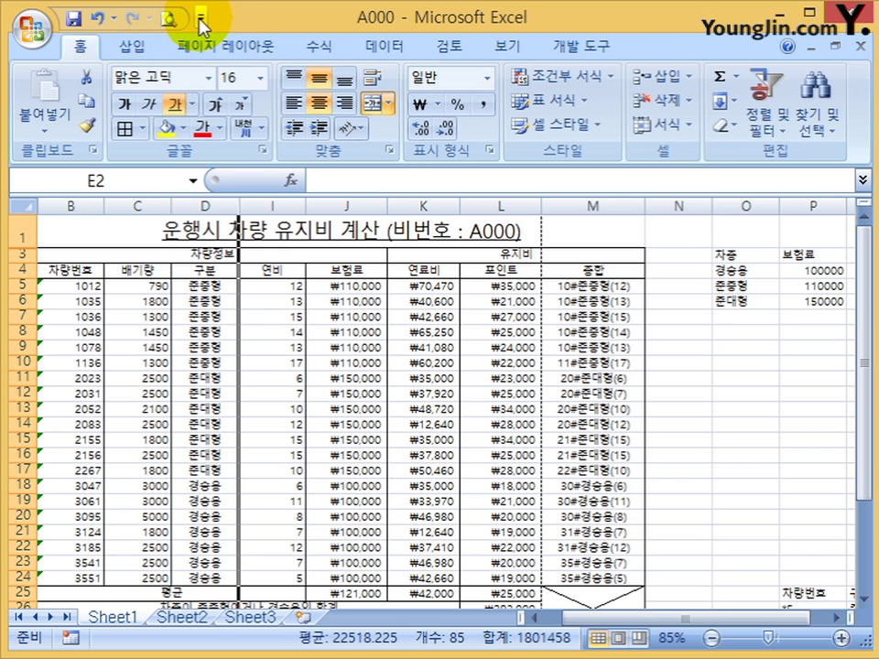
Remove the 인쇄 미리 보기 command from the Quick Access Toolbar and add it back.
click(201, 20)
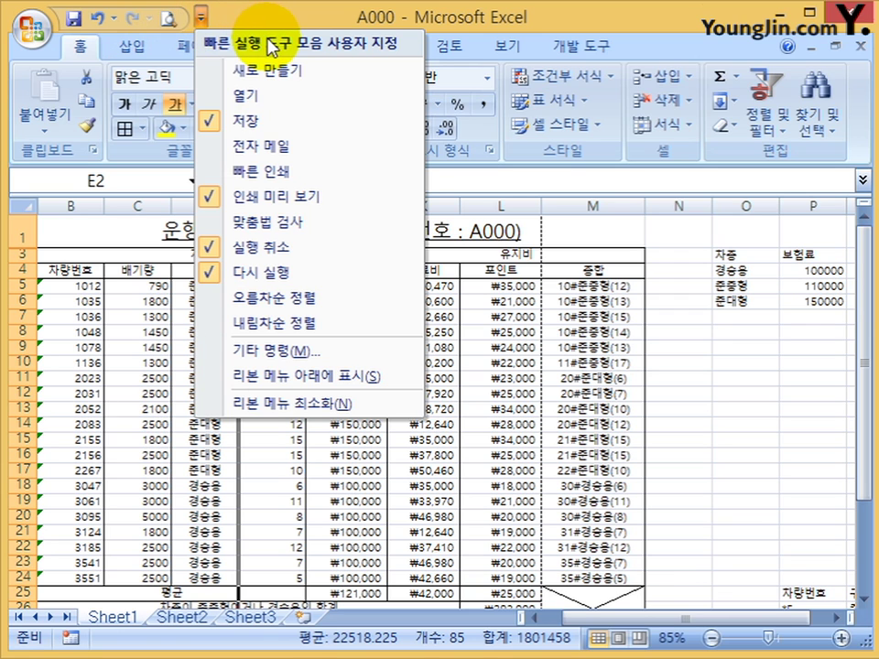
click(257, 206)
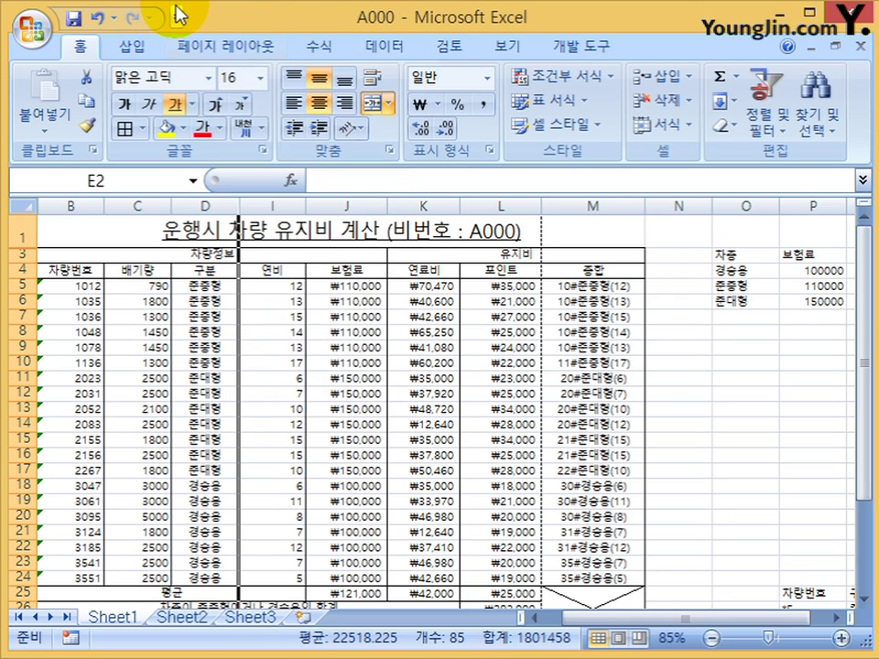
click(173, 17)
click(244, 196)
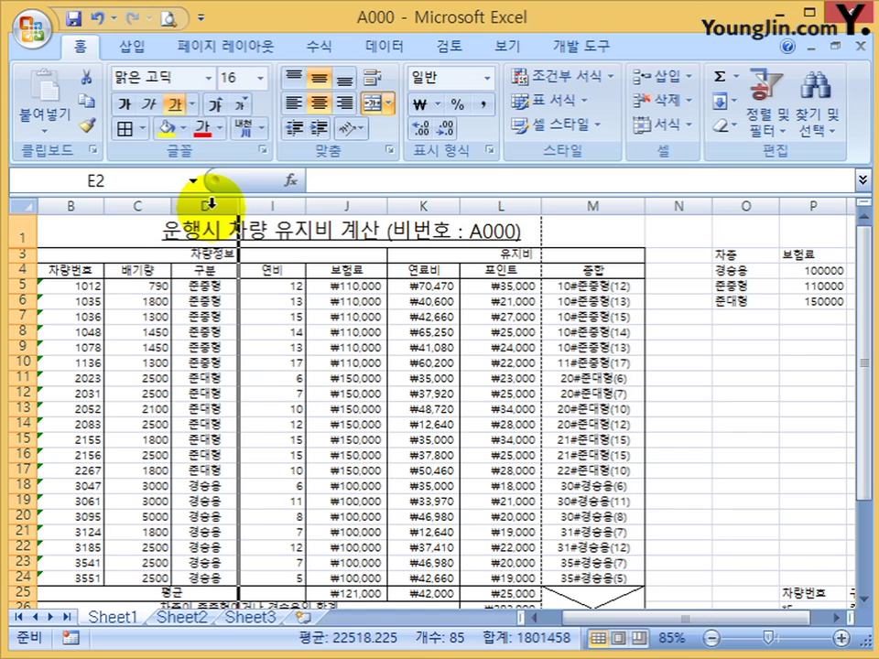
Set the page margins to 6 at the top and 1 at the left, right and bottom, and center the page horizontally.
click(168, 19)
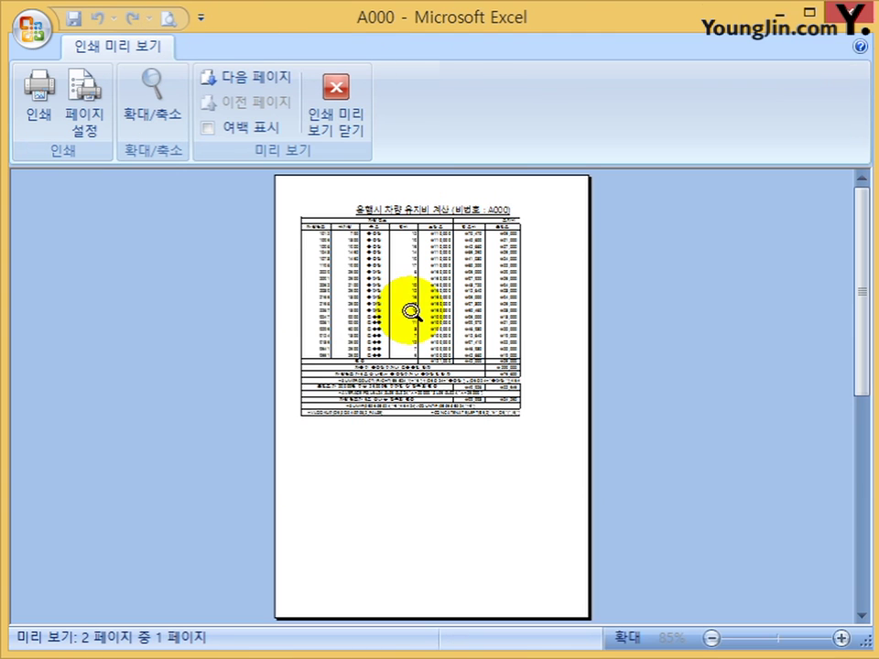
click(86, 119)
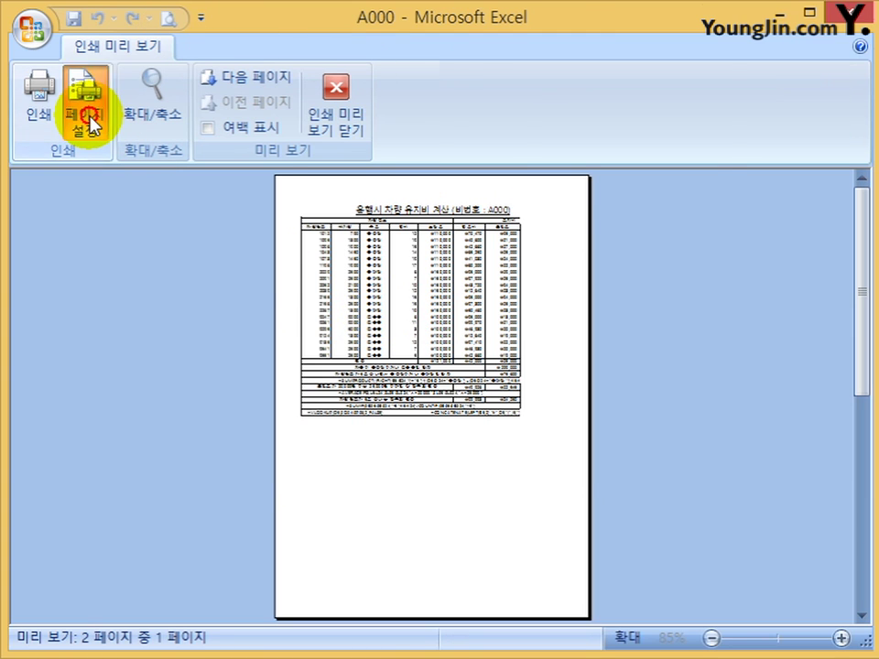
click(357, 73)
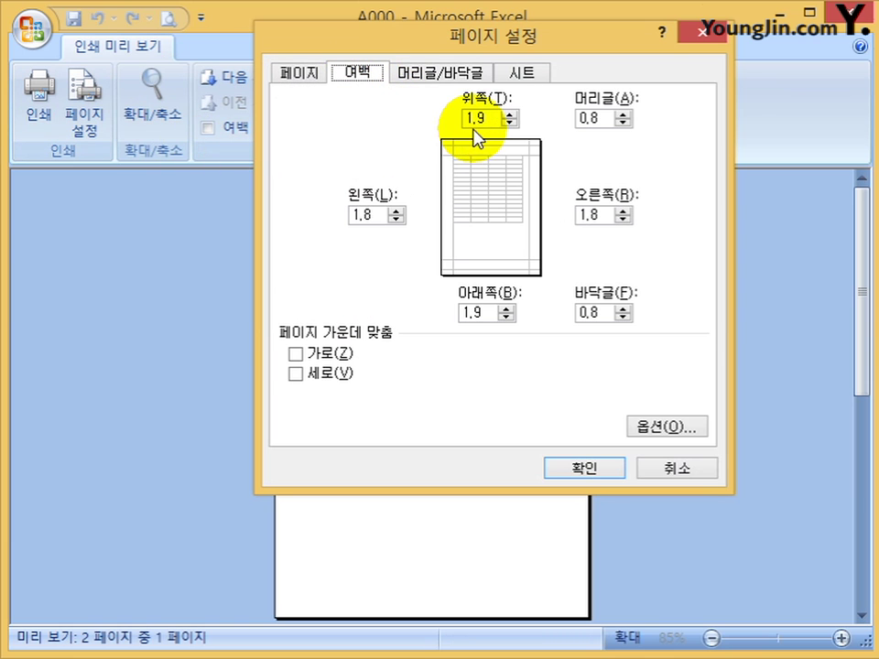
drag(490, 119, 440, 111)
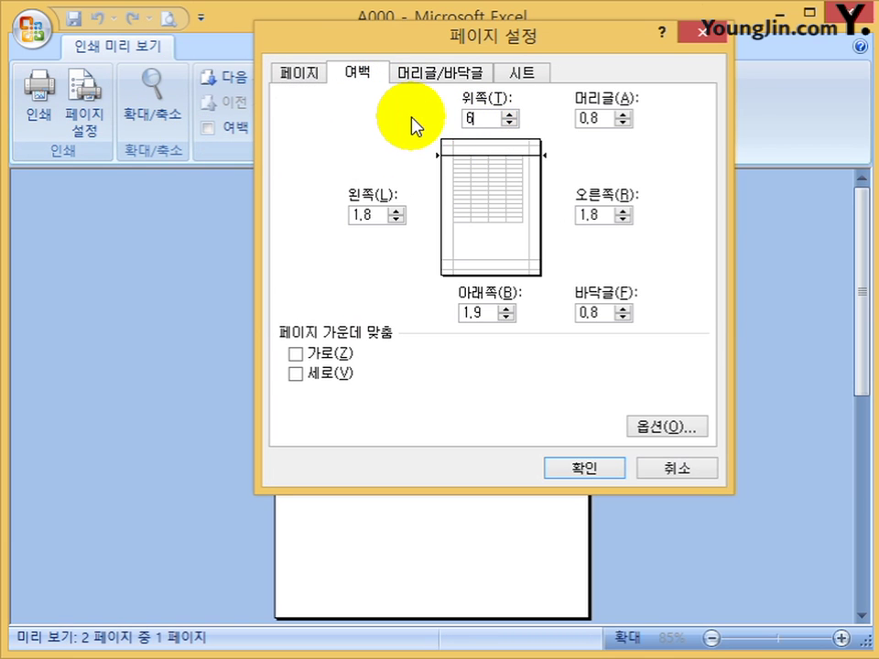
drag(373, 216, 348, 216)
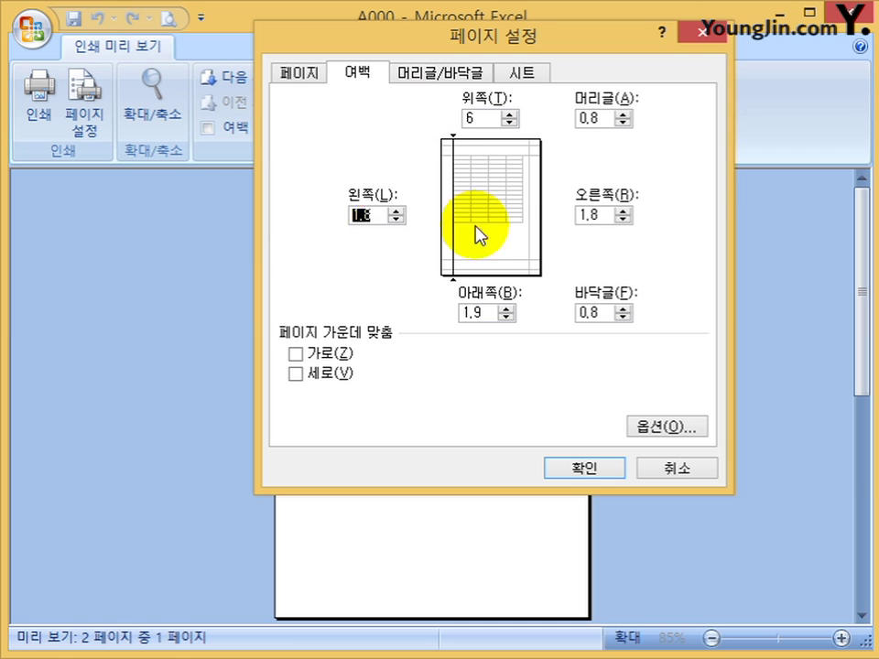
text(1)
drag(599, 216, 577, 216)
text(1)
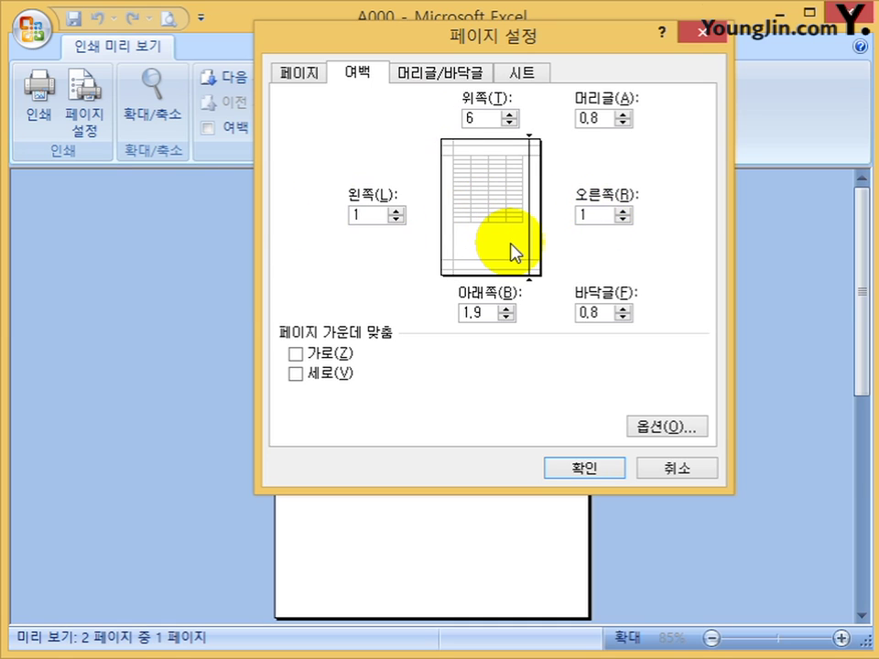
drag(503, 312, 464, 312)
text(1)
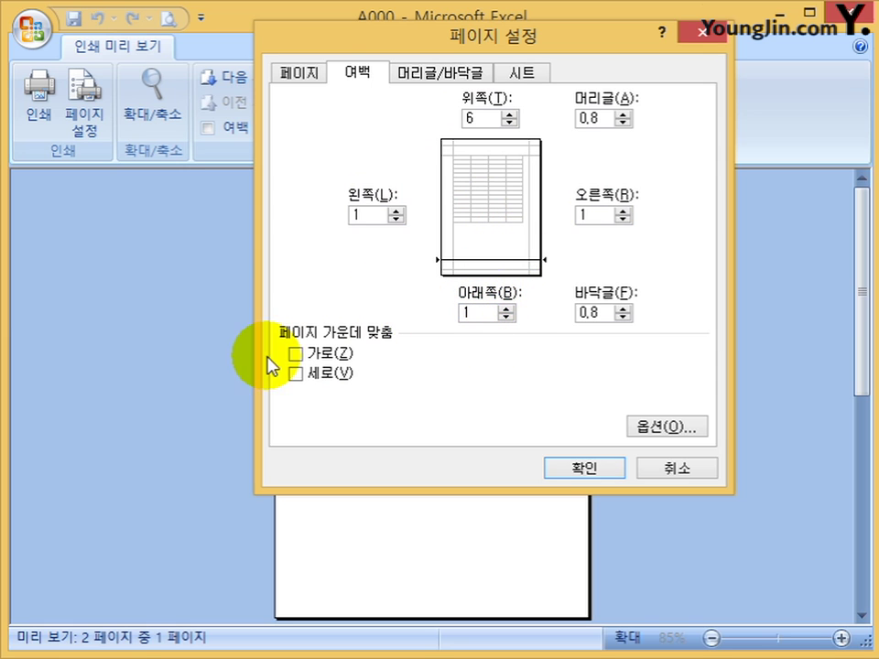
click(296, 354)
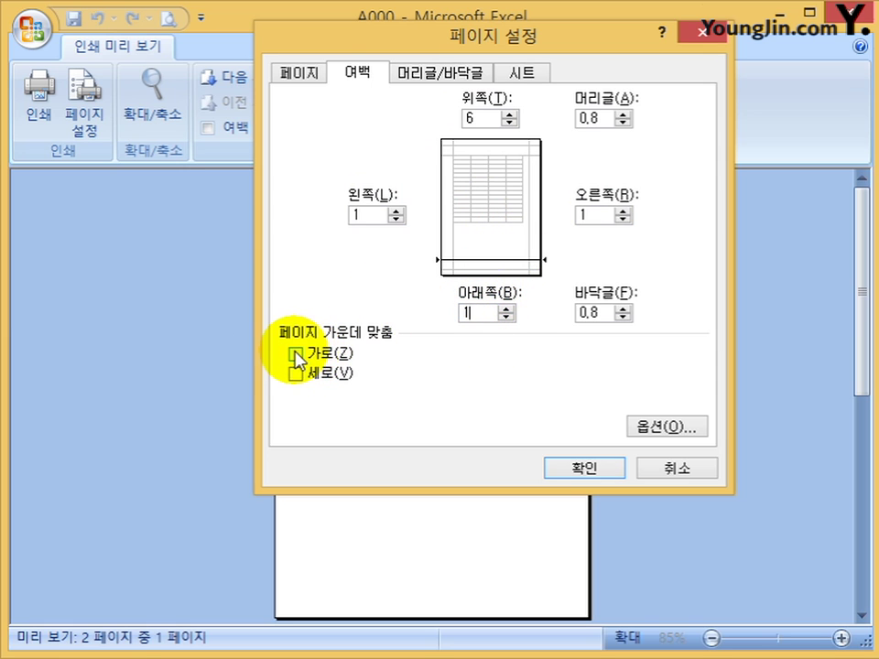
click(555, 468)
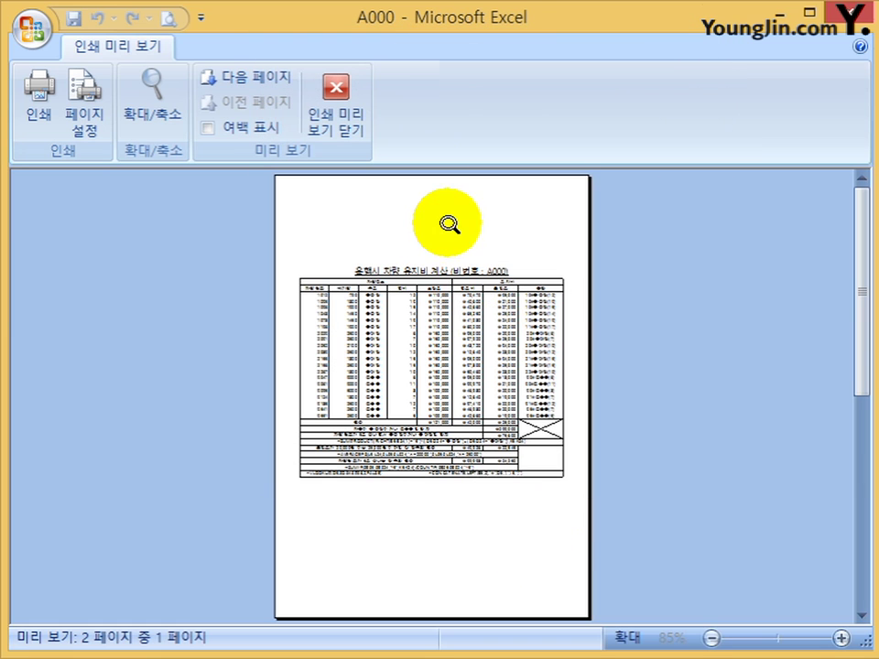
Set the print area to A1:M47, covering the vehicle cost table down to the page break.
click(346, 133)
scroll(696, 458, down, 10)
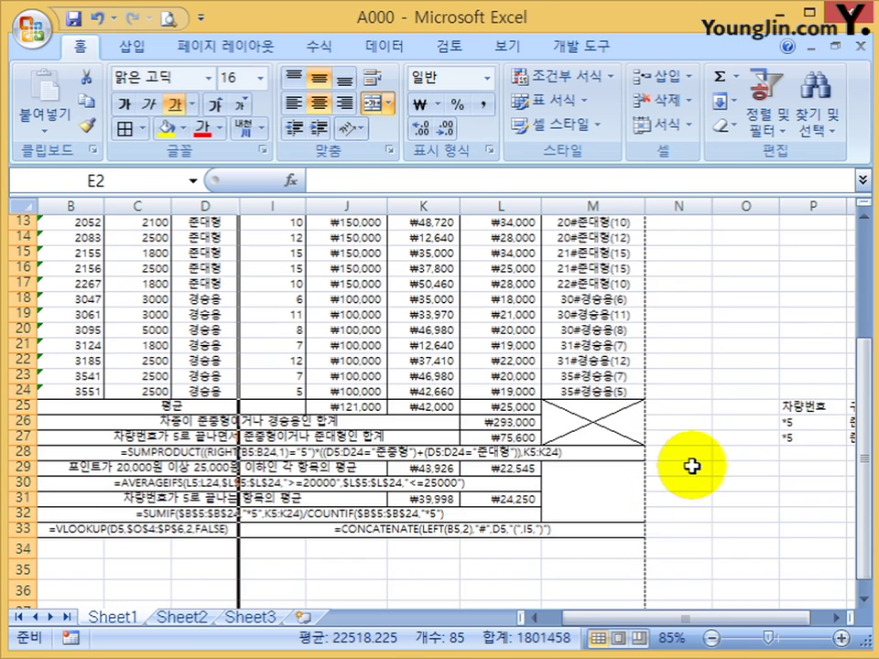
click(767, 485)
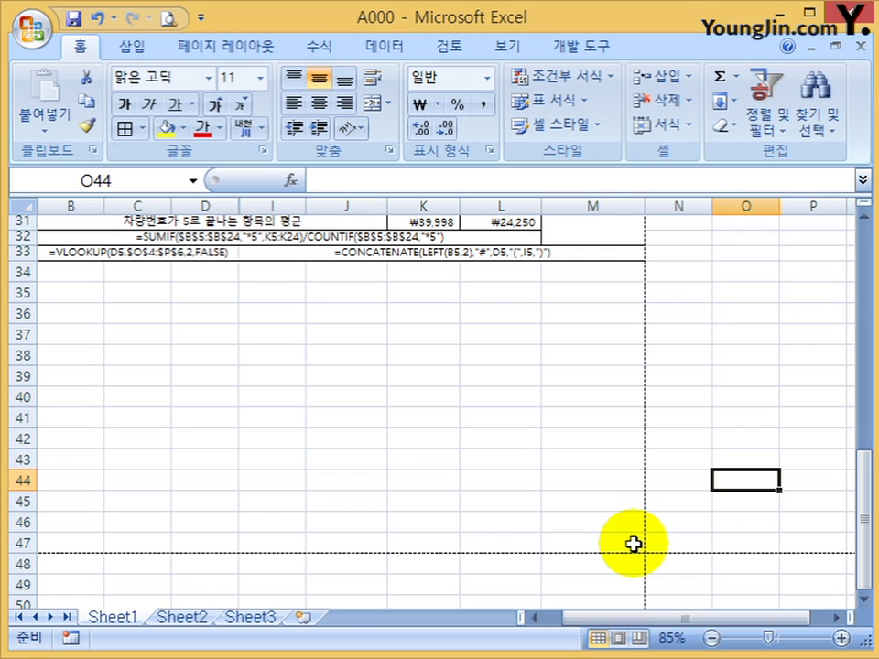
drag(634, 545, 14, 188)
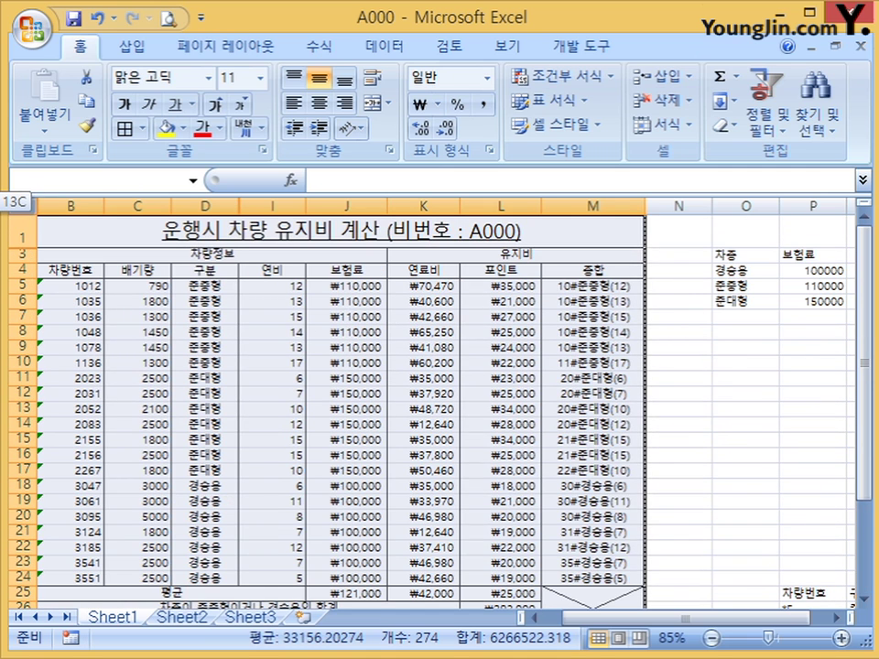
click(174, 56)
click(301, 132)
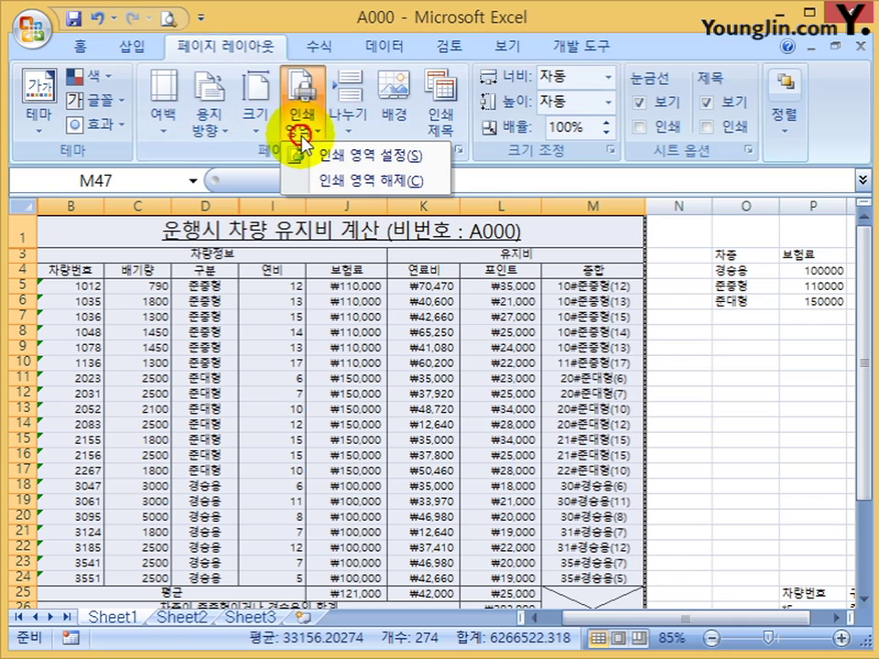
click(347, 158)
scroll(480, 308, down, 12)
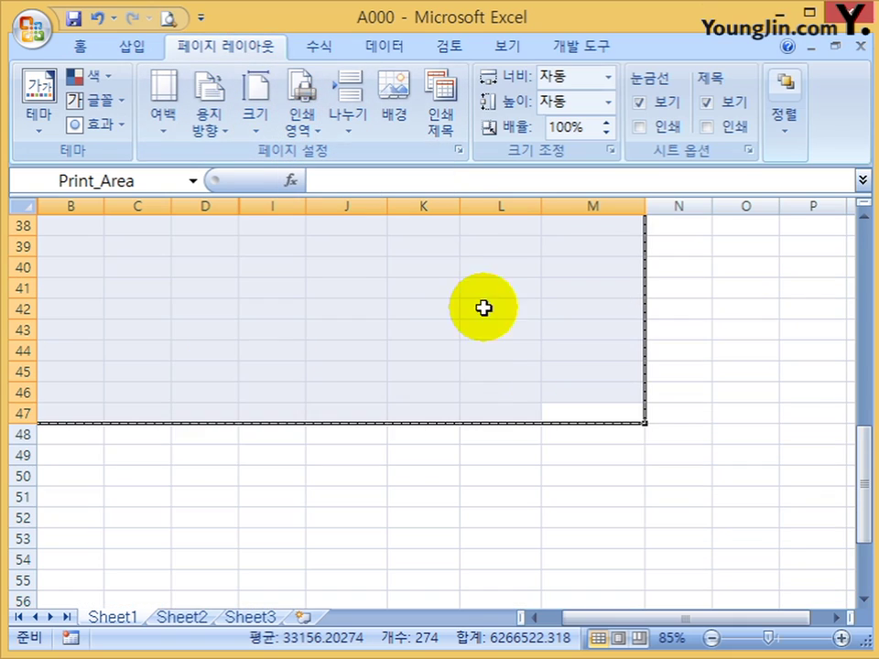
scroll(508, 432, up, 12)
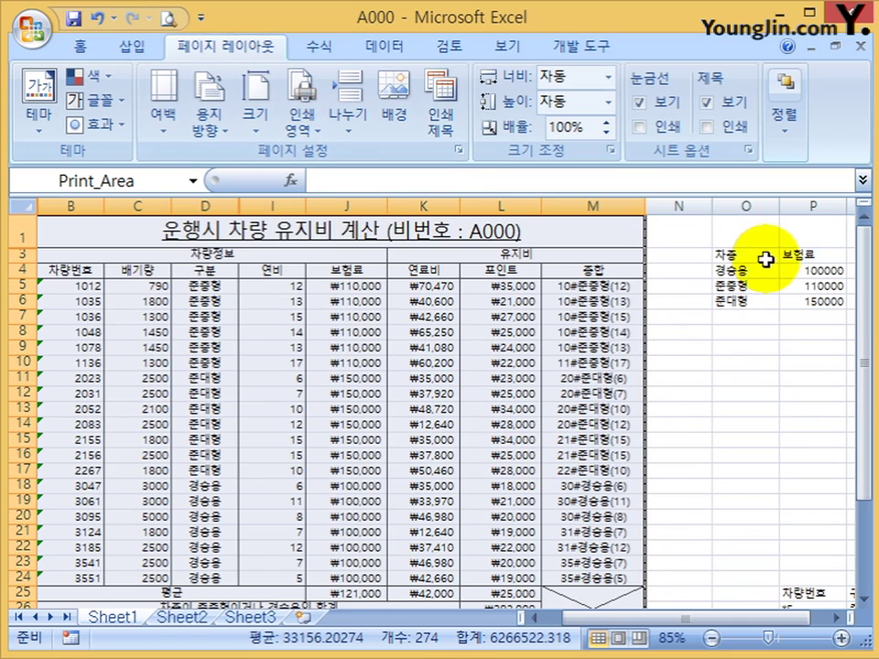
Check the print area's extent on the sheet and in print preview, and return to the worksheet.
drag(765, 256, 834, 300)
click(490, 383)
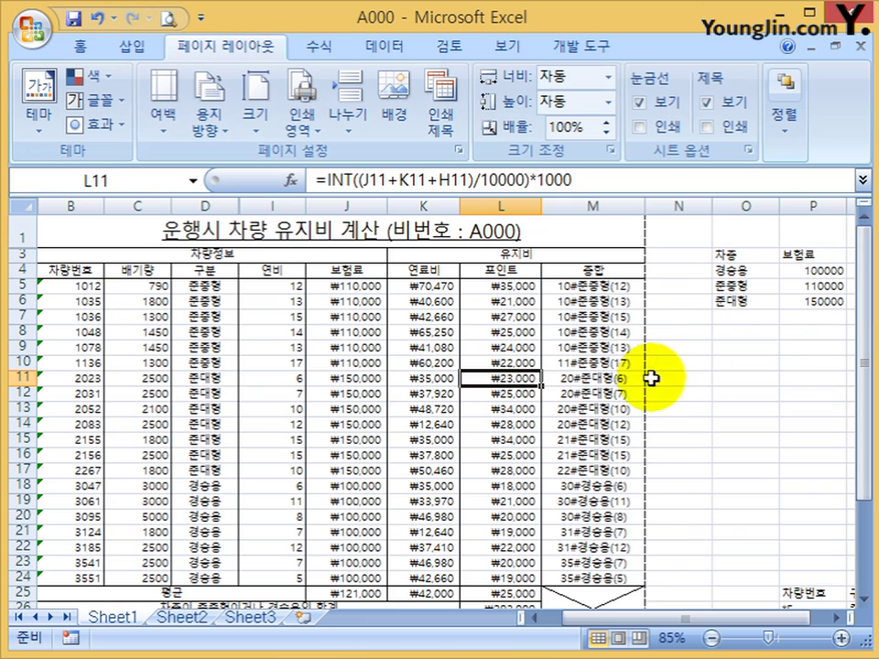
scroll(637, 462, down, 9)
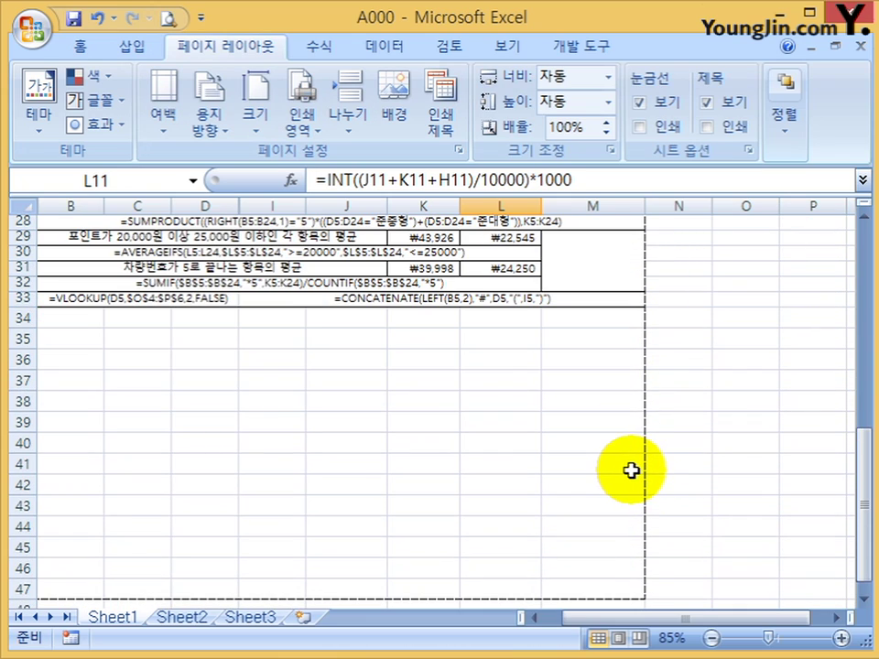
scroll(632, 470, down, 3)
scroll(632, 470, up, 11)
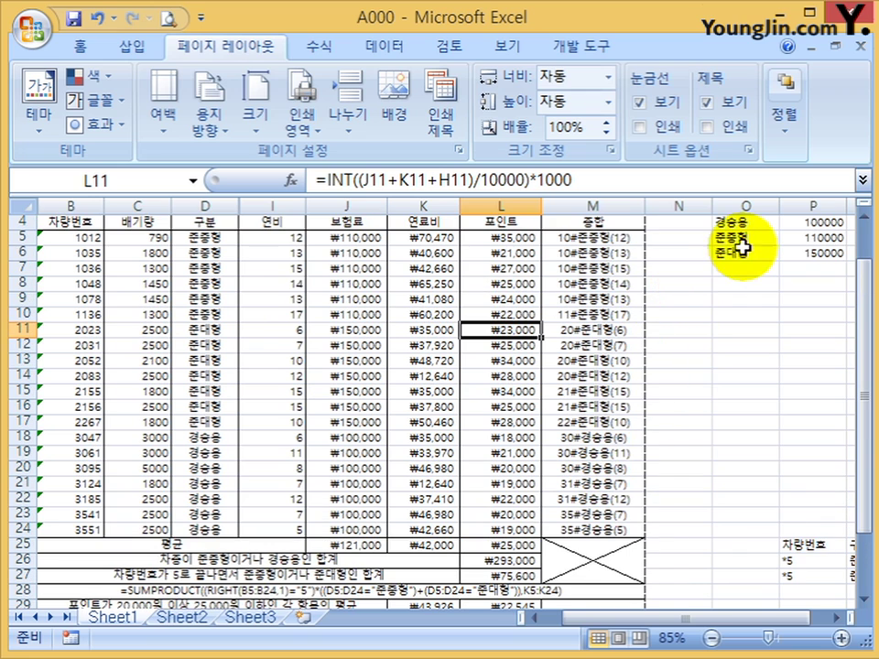
click(357, 299)
click(167, 17)
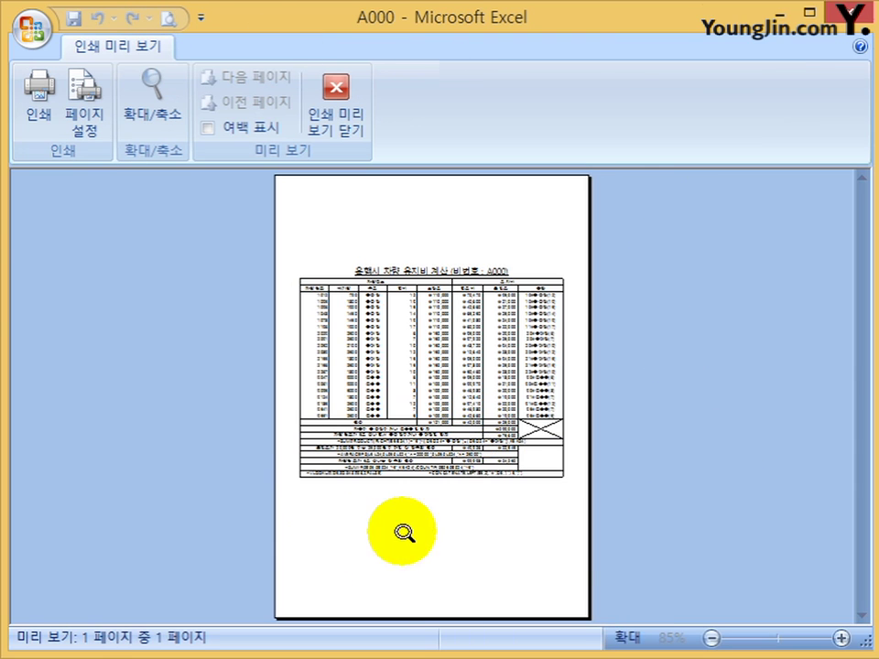
click(449, 546)
click(375, 550)
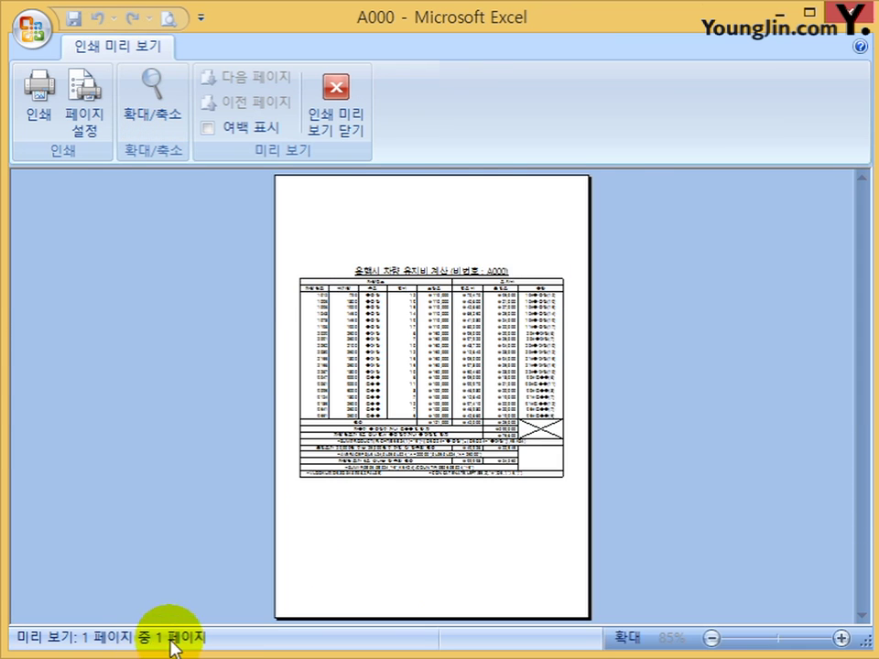
click(557, 483)
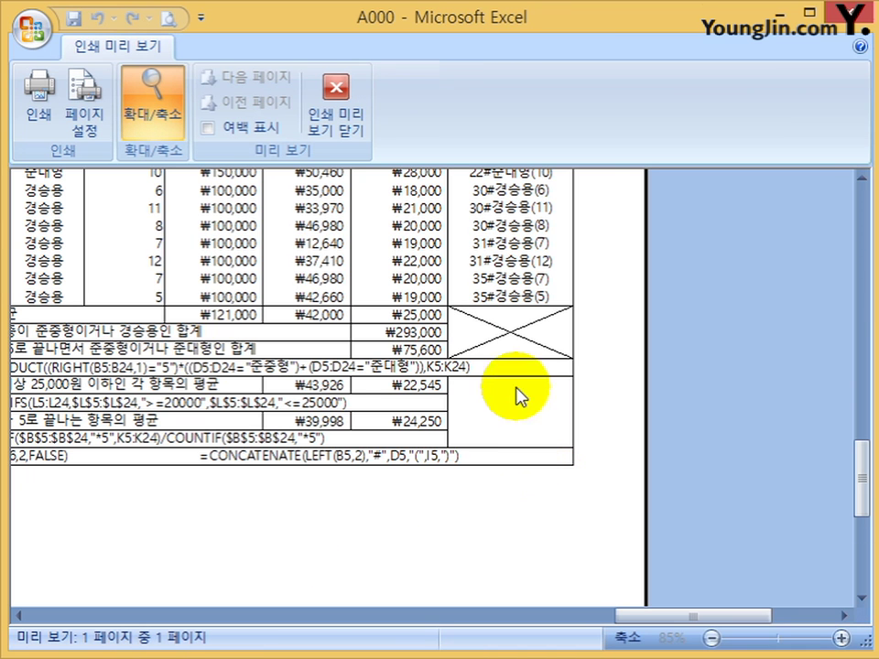
click(490, 242)
click(336, 103)
scroll(788, 495, up, 1)
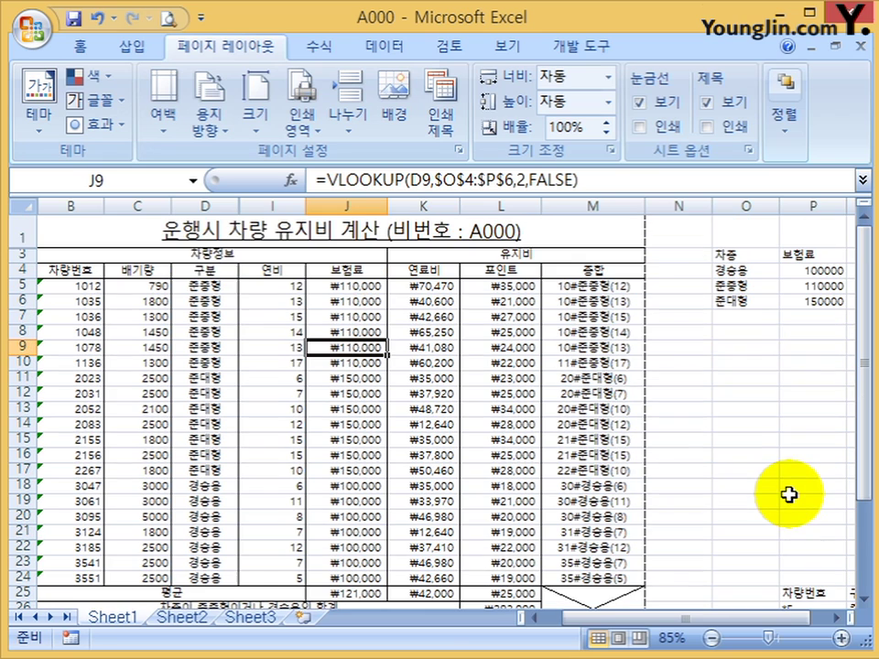
Format the 보험료 values in P4:P6 of the lookup table as won (₩) currency.
drag(805, 270, 806, 301)
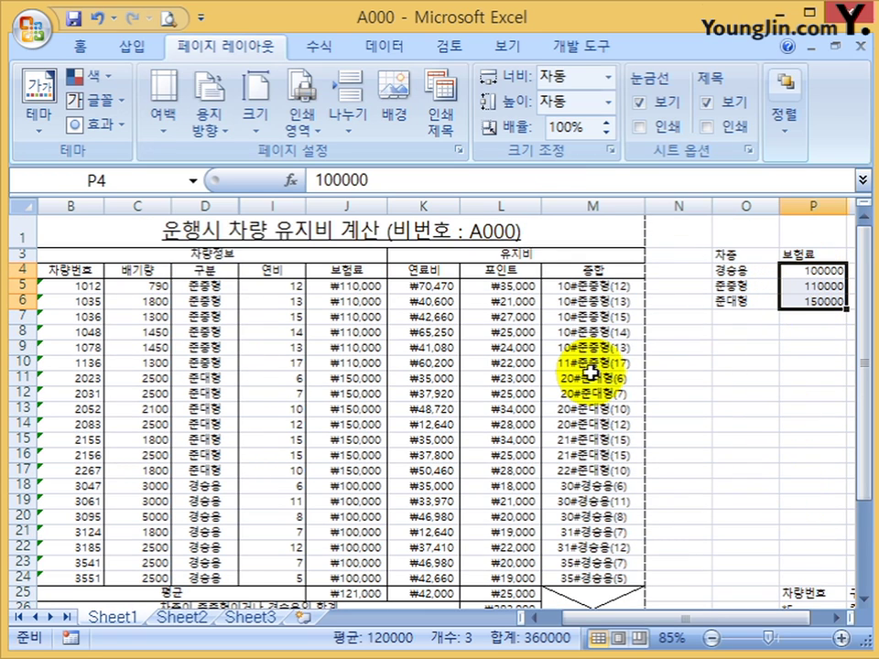
click(78, 44)
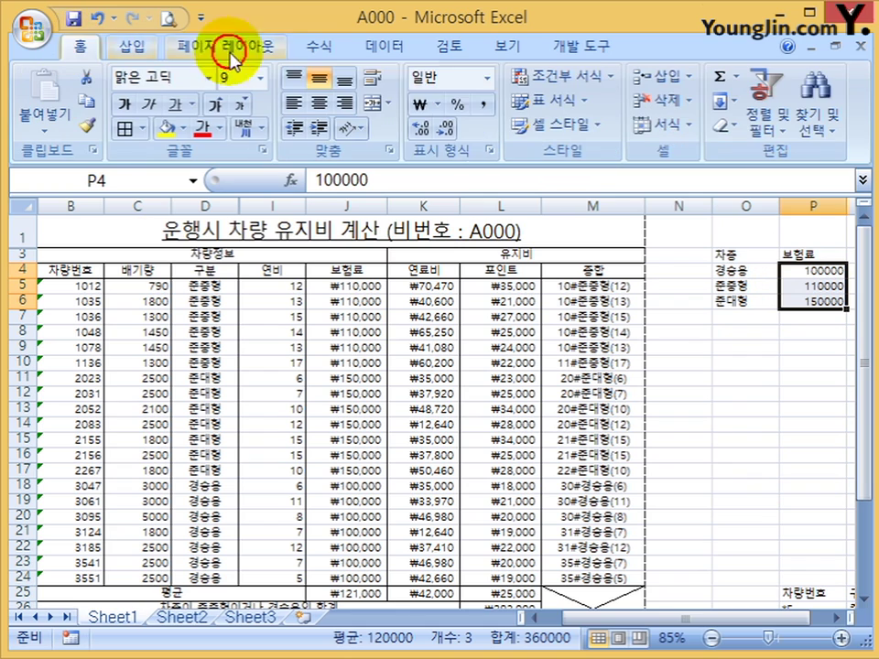
click(486, 87)
click(441, 204)
click(813, 346)
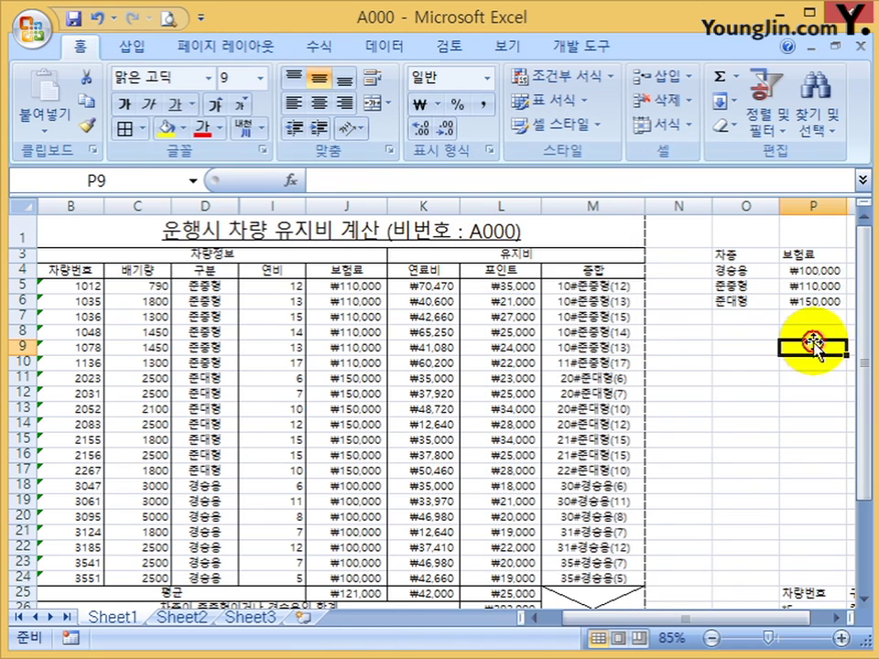
Widen the 배기량 column C slightly and narrow the 연비 column I.
scroll(737, 467, down, 5)
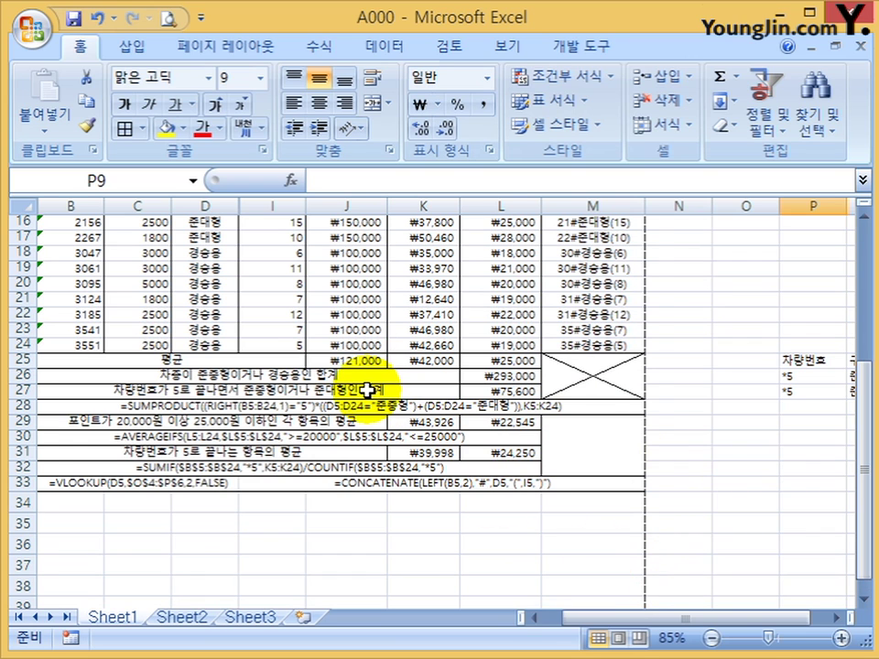
scroll(366, 389, up, 1)
click(549, 623)
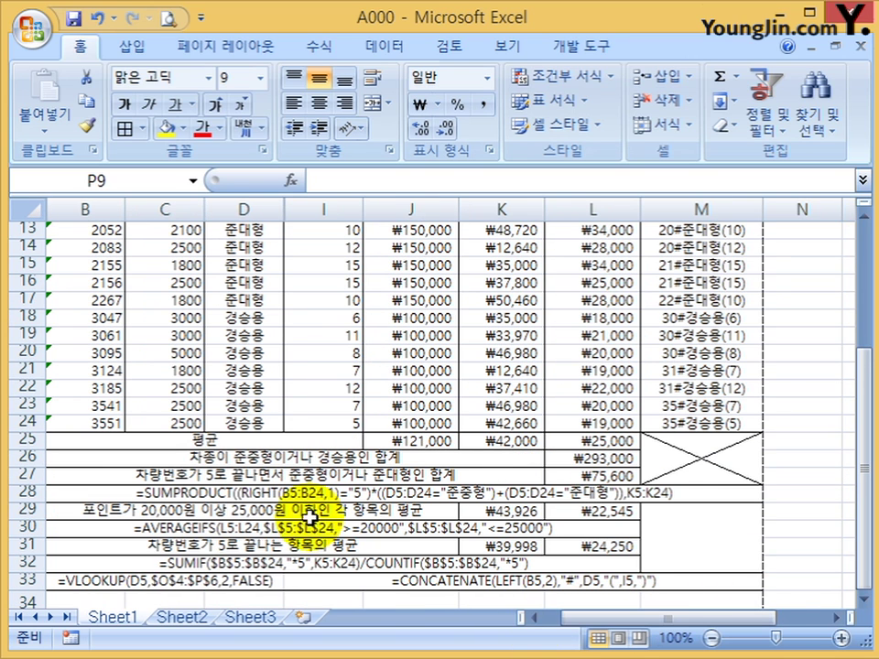
click(230, 581)
click(367, 582)
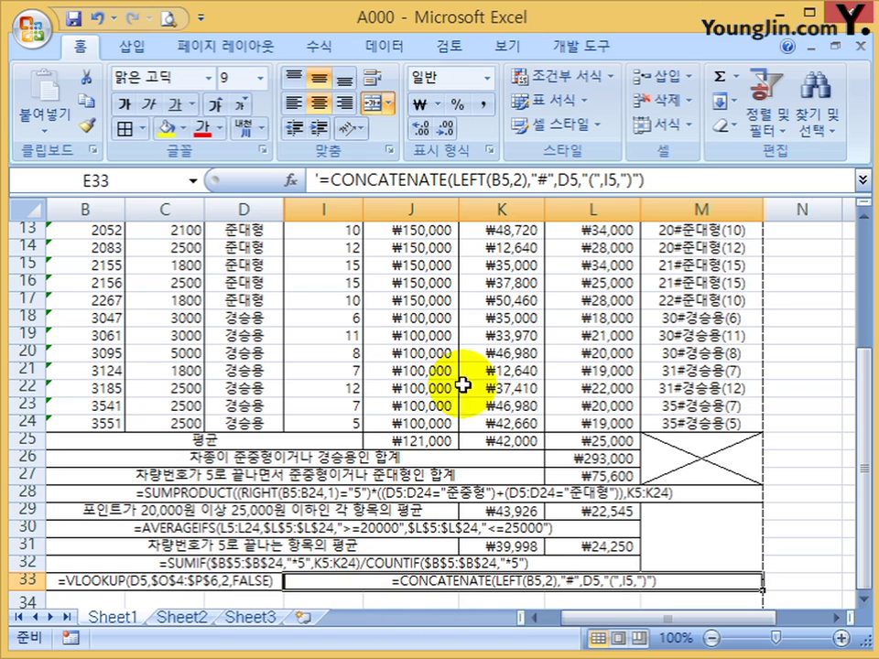
drag(210, 209, 217, 211)
drag(376, 212, 357, 211)
click(453, 457)
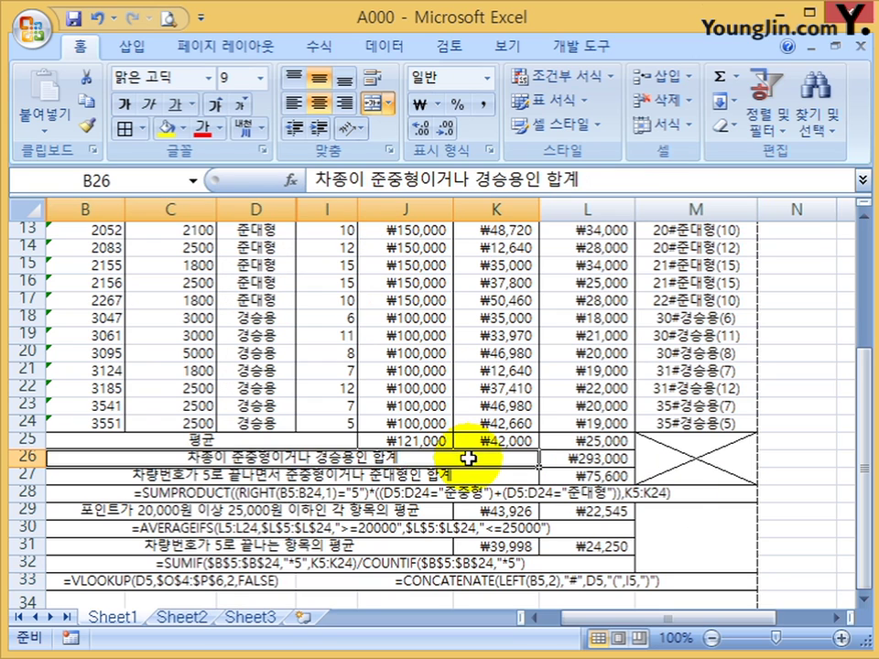
Review the resized table on the sheet and in print preview down to the page's lower edge, and return to the worksheet.
click(341, 424)
click(454, 475)
click(513, 492)
click(568, 582)
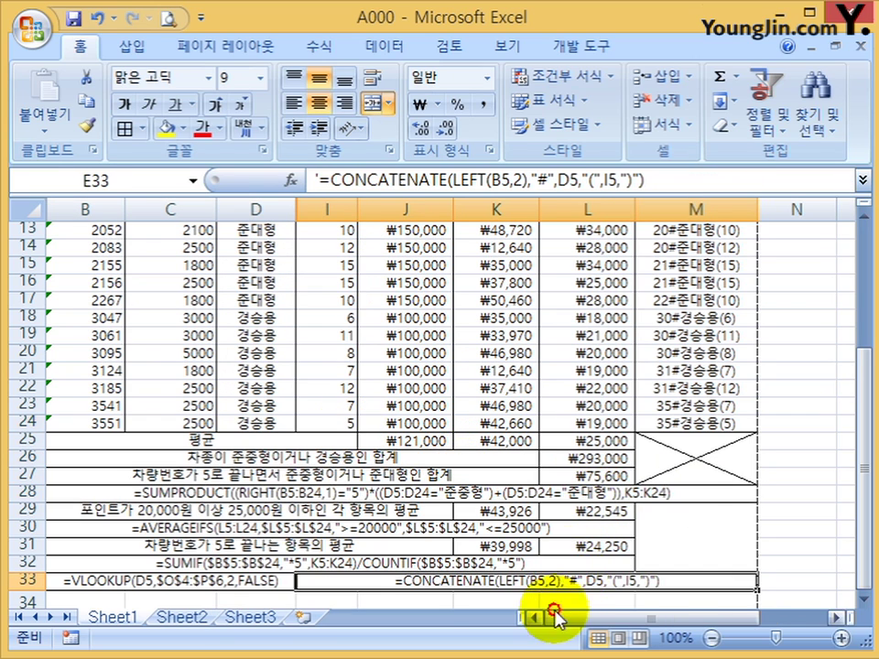
scroll(487, 448, up, 4)
scroll(428, 320, down, 5)
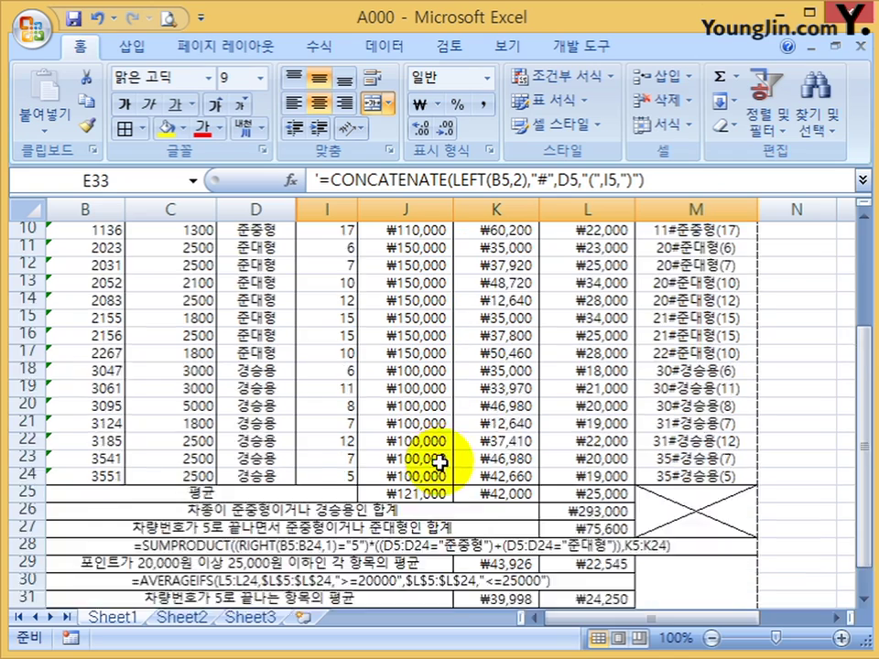
scroll(434, 476, up, 5)
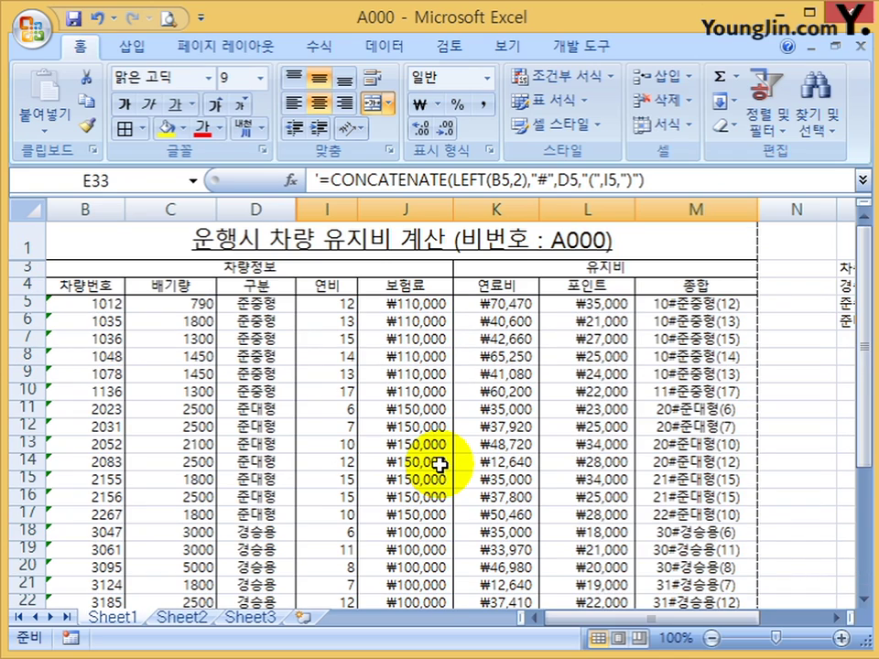
click(169, 20)
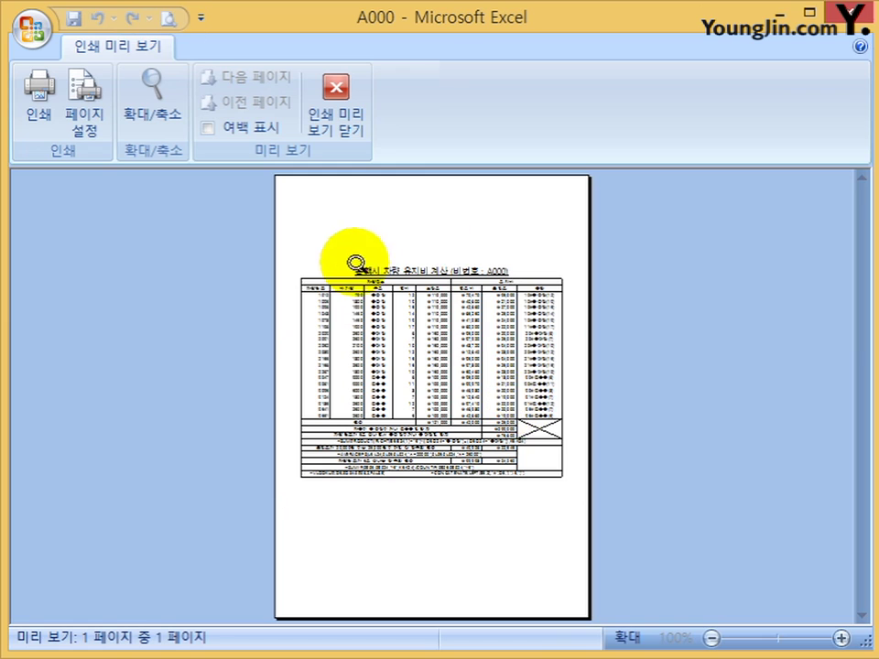
click(381, 555)
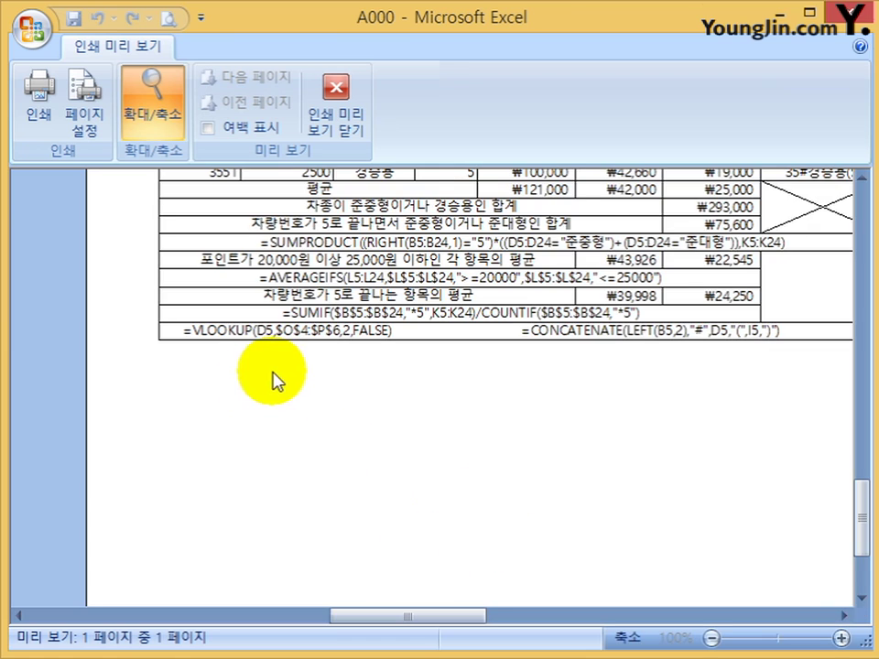
scroll(285, 416, down, 3)
scroll(298, 455, up, 3)
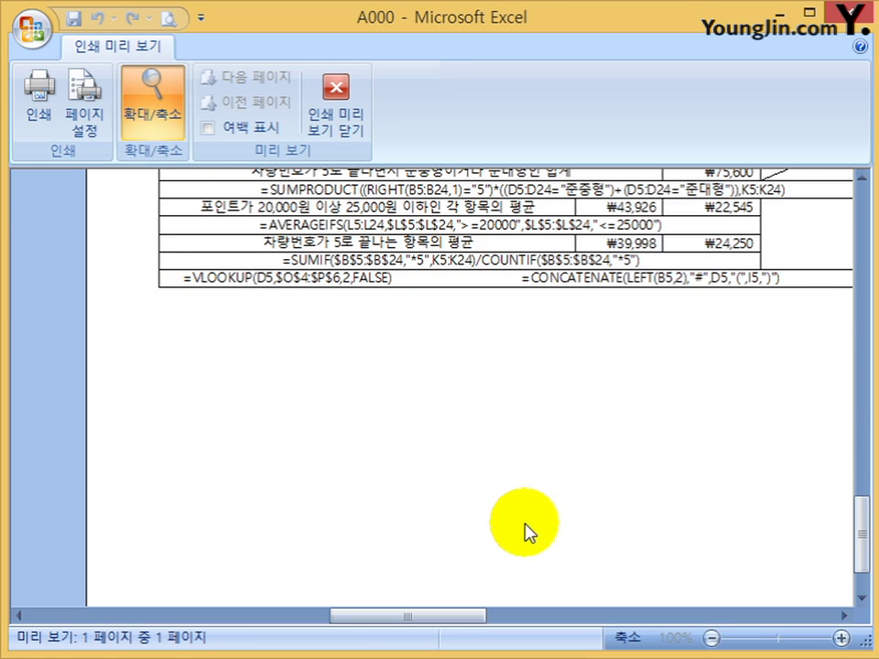
scroll(522, 536, up, 5)
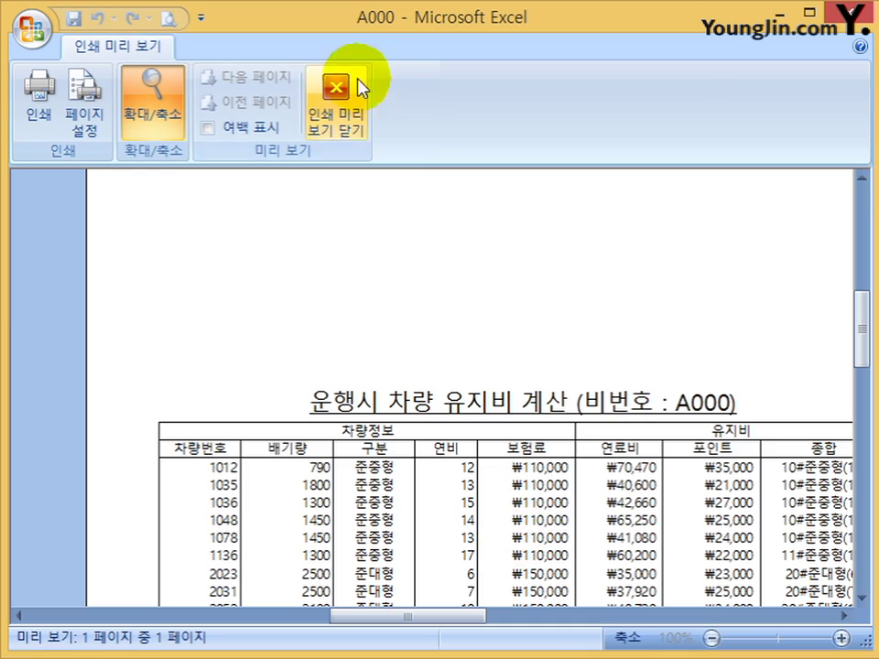
click(359, 85)
Set the font size of rows 3 to 47 to 8.5.
scroll(434, 420, down, 13)
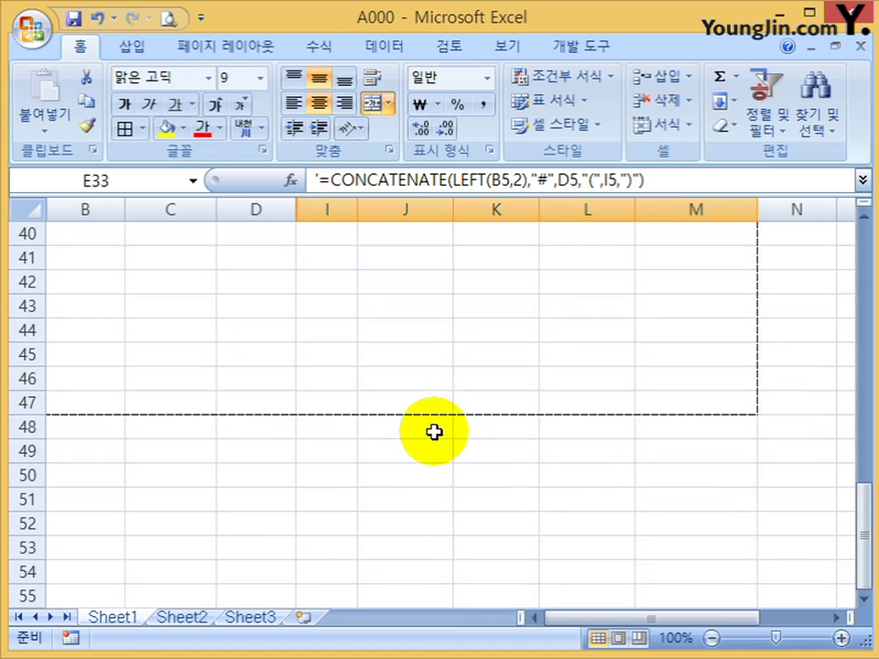
scroll(148, 472, up, 5)
scroll(45, 512, down, 3)
drag(16, 546, 27, 266)
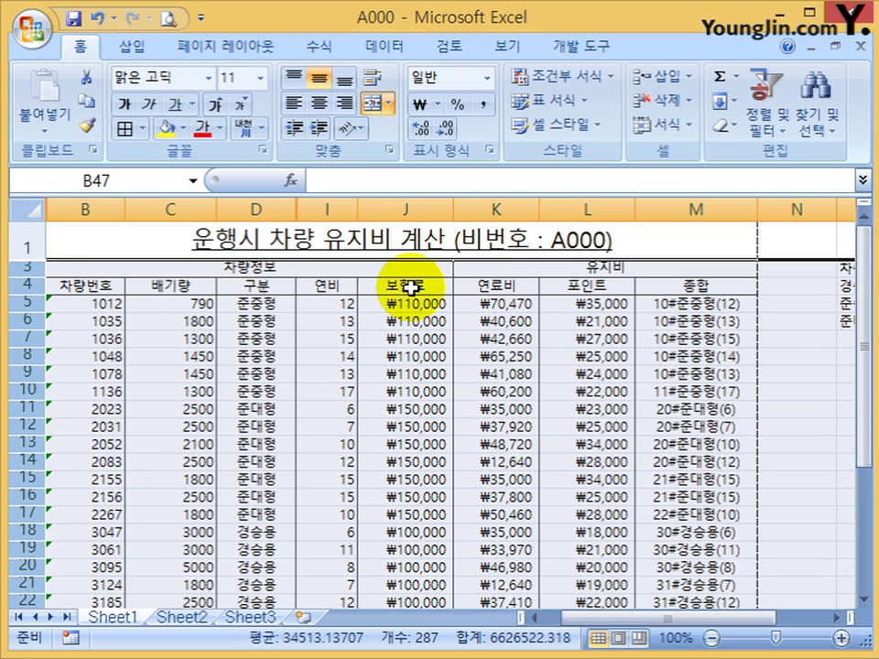
click(234, 81)
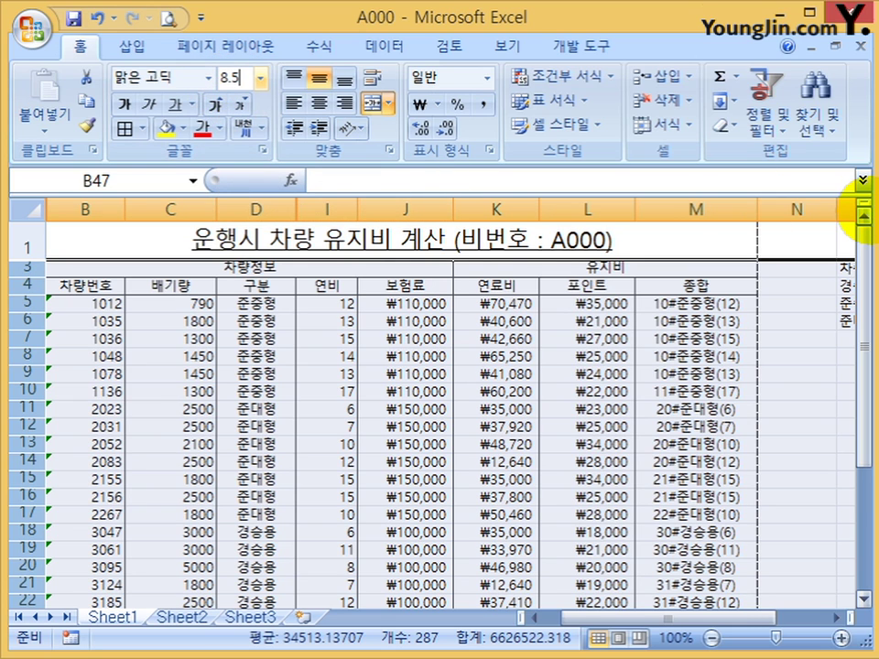
scroll(863, 215, down, 13)
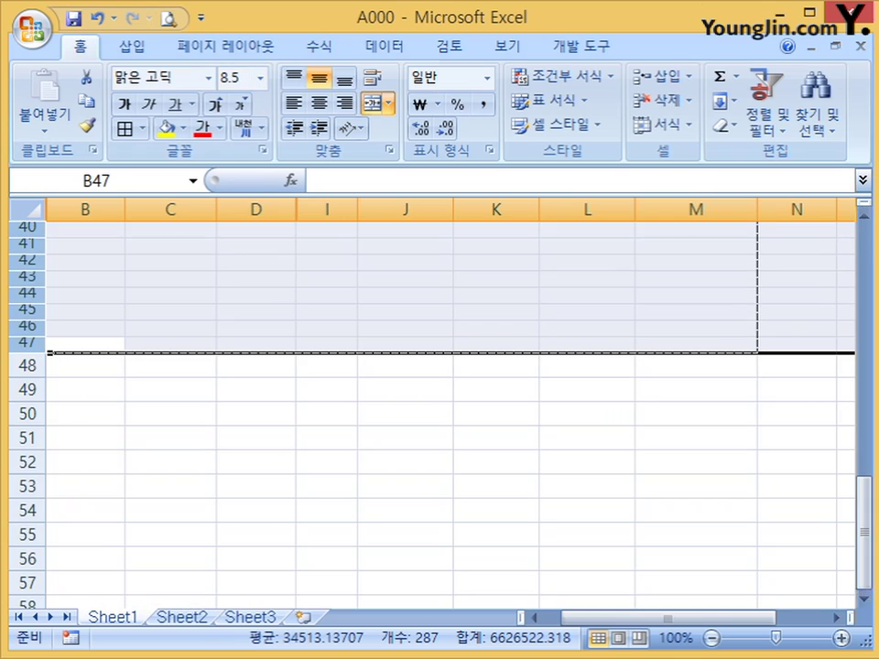
click(614, 477)
scroll(614, 477, up, 13)
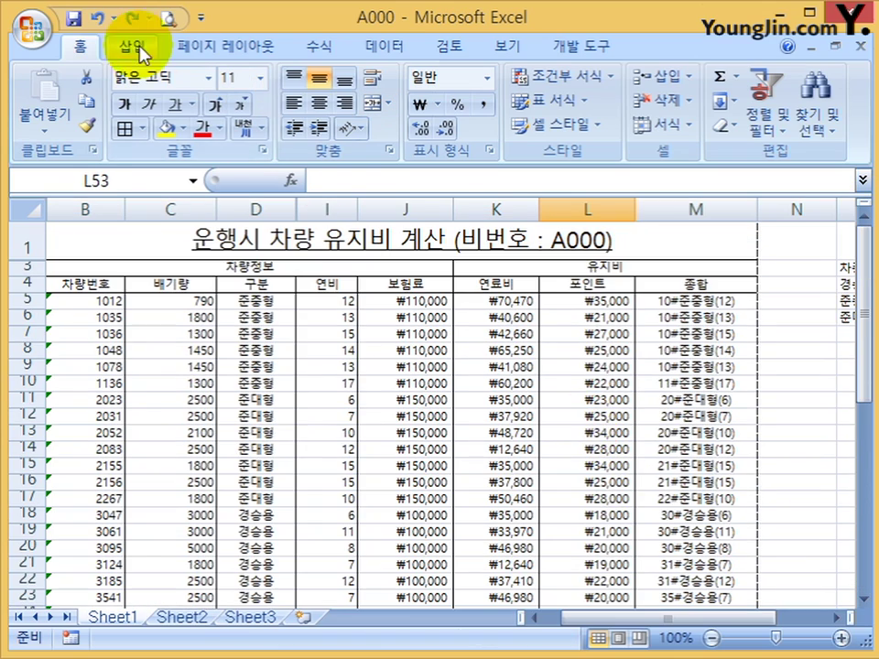
Check the table with the smaller font in print preview and return to the worksheet.
click(167, 18)
click(586, 394)
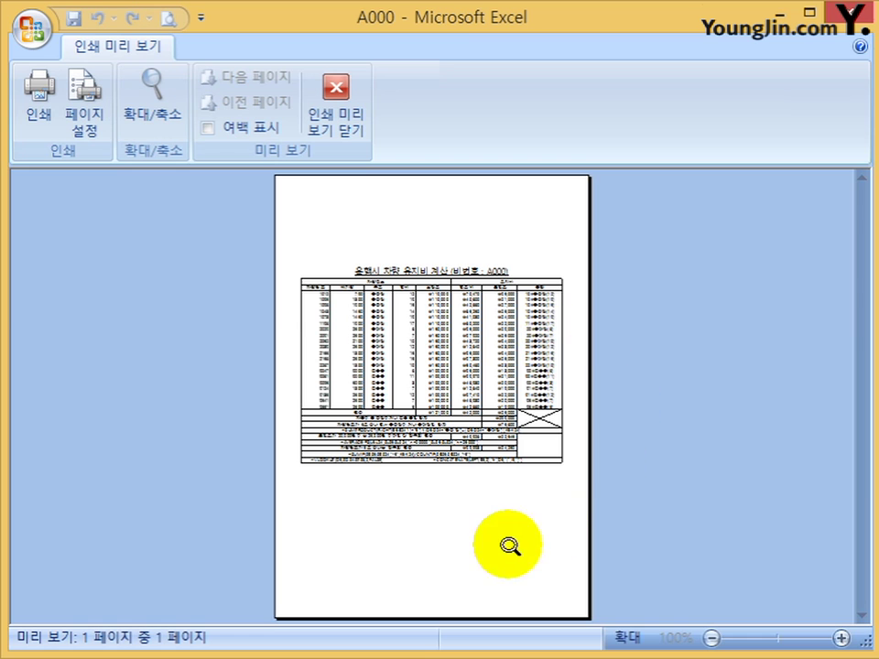
click(346, 113)
Clear the sheet's existing print area.
scroll(683, 444, down, 9)
scroll(696, 456, down, 1)
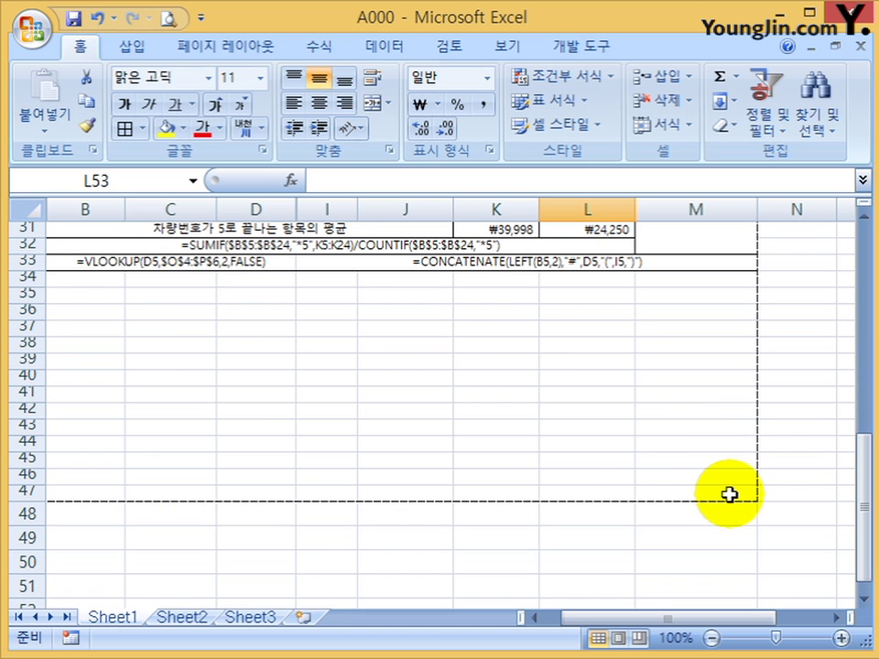
click(729, 495)
click(277, 52)
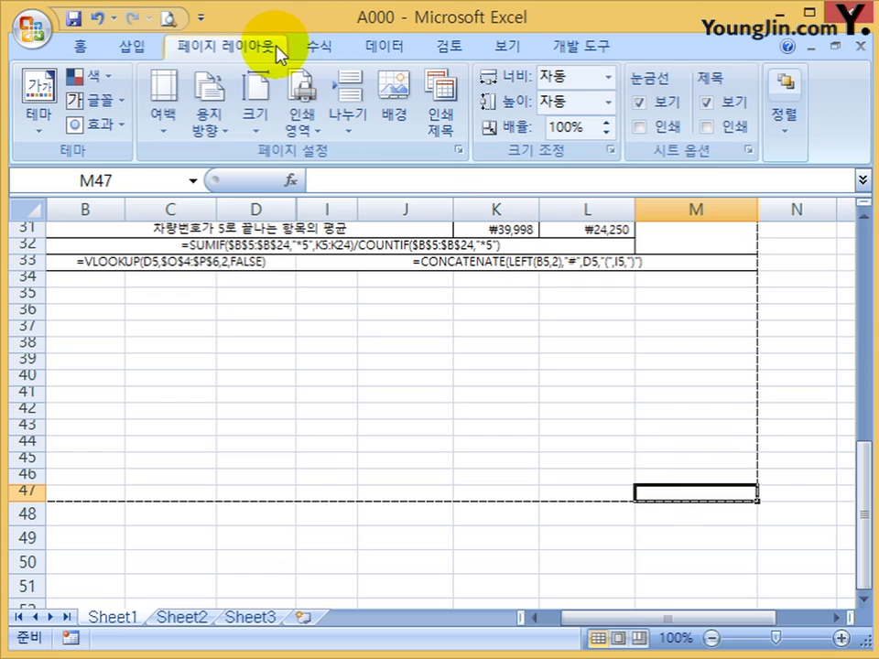
click(311, 138)
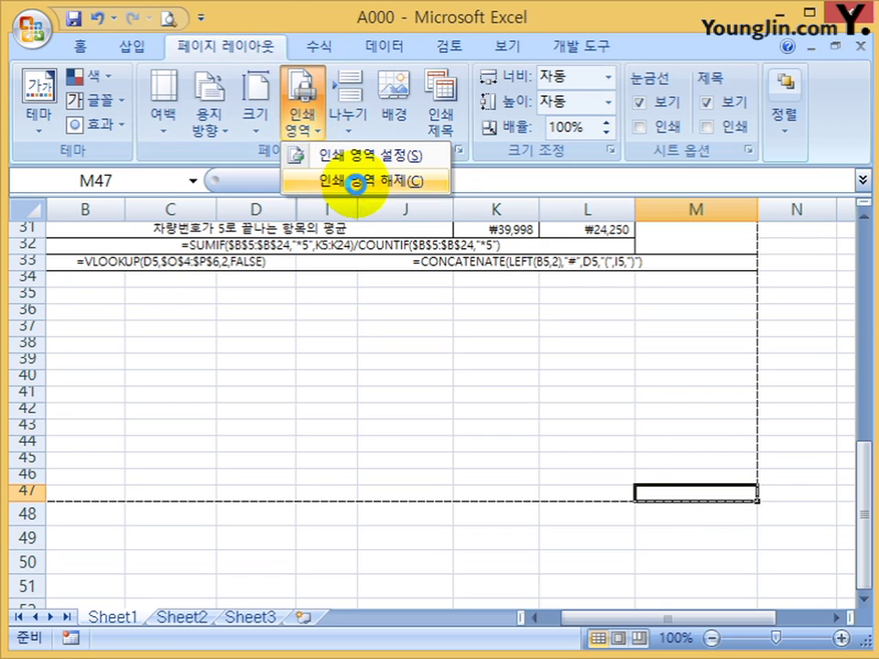
click(345, 180)
Set the print area to rows 1 through 53, up to column M.
scroll(527, 407, down, 2)
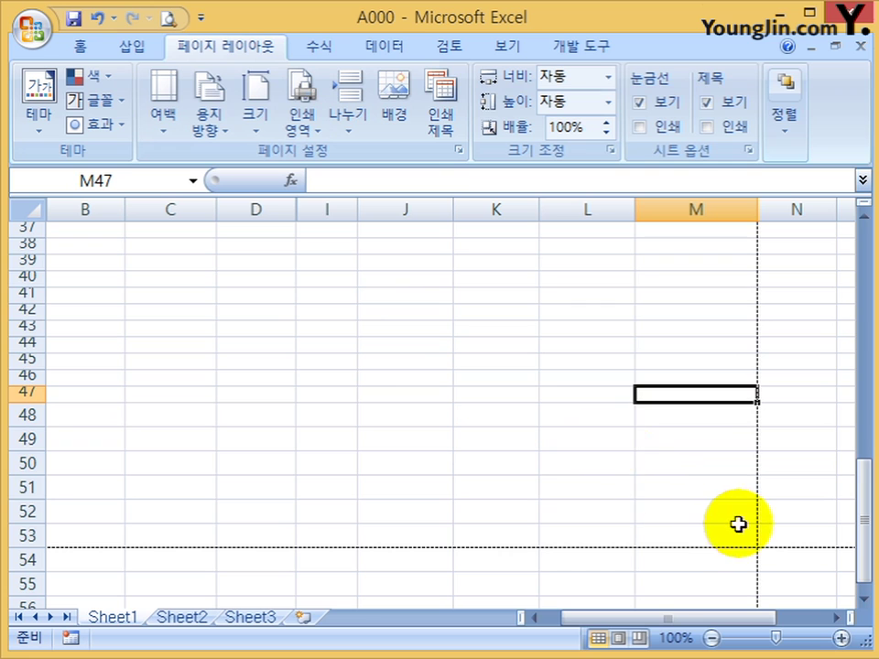
drag(738, 523, 11, 20)
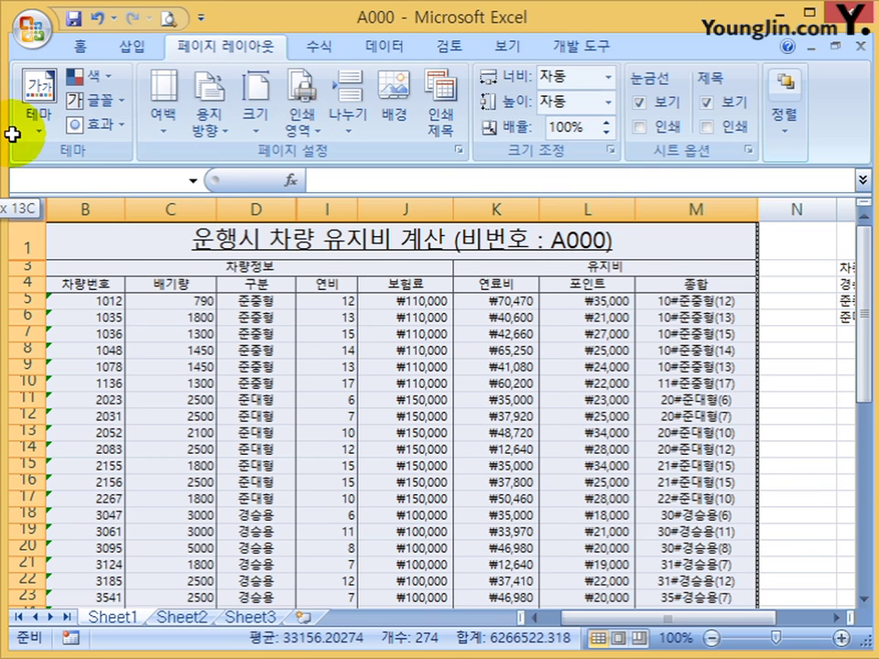
drag(11, 167, 11, 167)
click(299, 121)
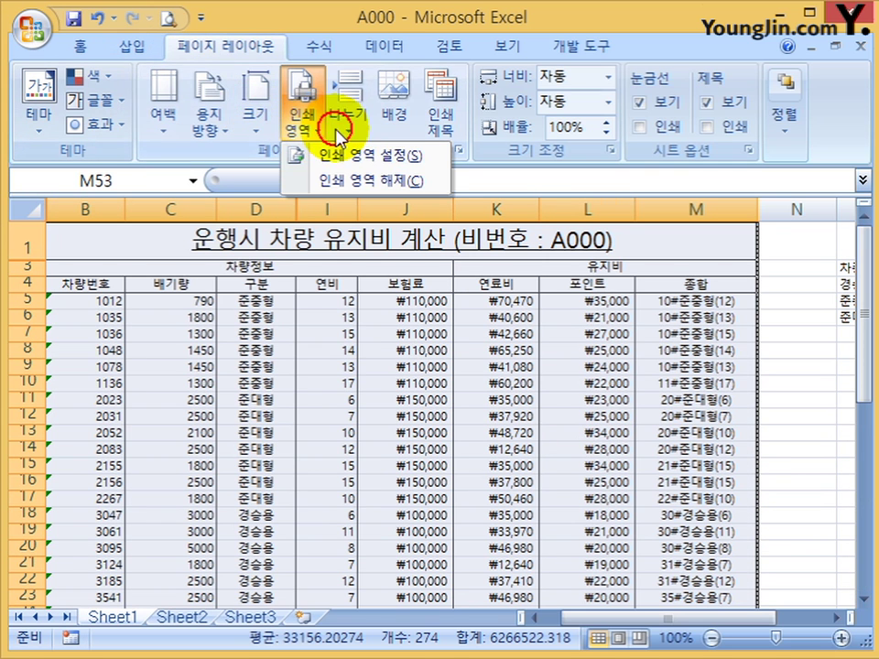
click(366, 155)
scroll(682, 476, down, 5)
scroll(669, 403, up, 5)
click(663, 390)
scroll(696, 485, up, 5)
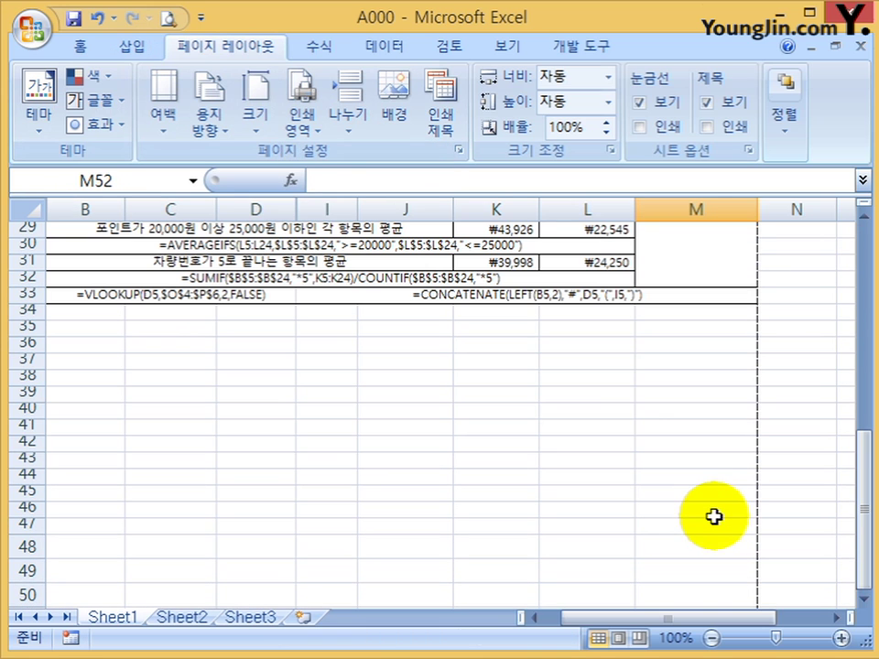
Inspect the lower part of the table in print preview and return to the worksheet.
click(167, 19)
click(555, 405)
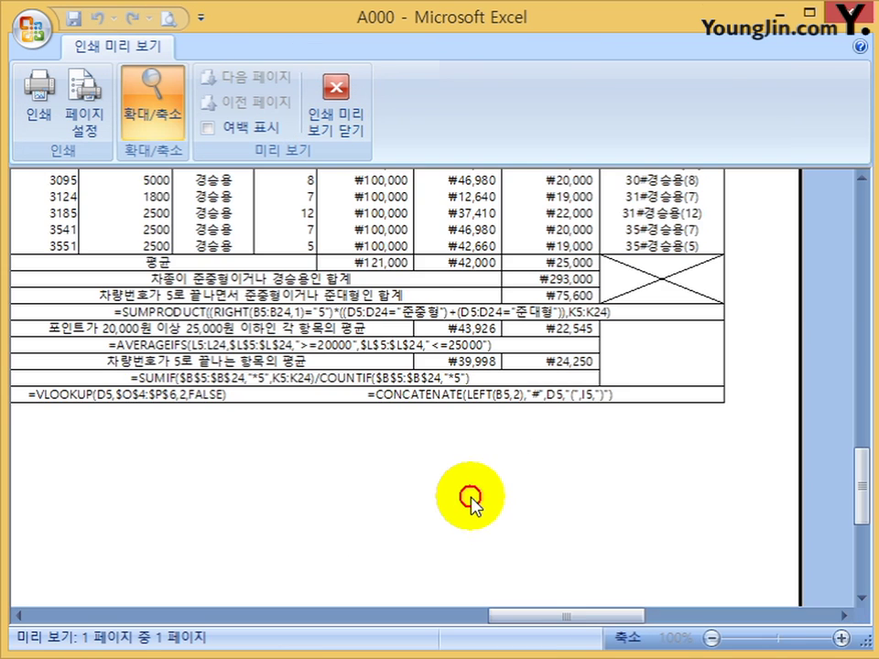
click(471, 505)
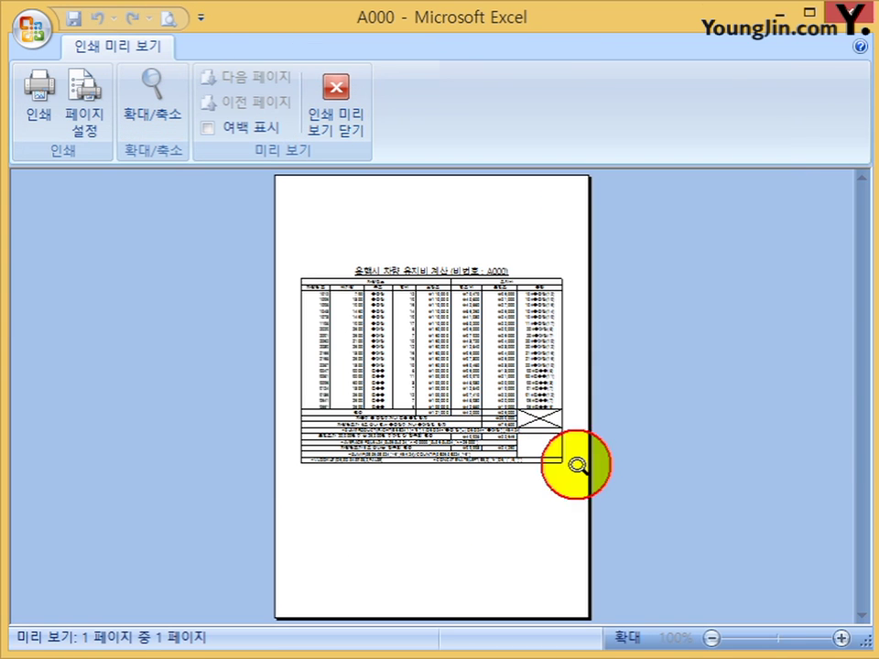
click(334, 118)
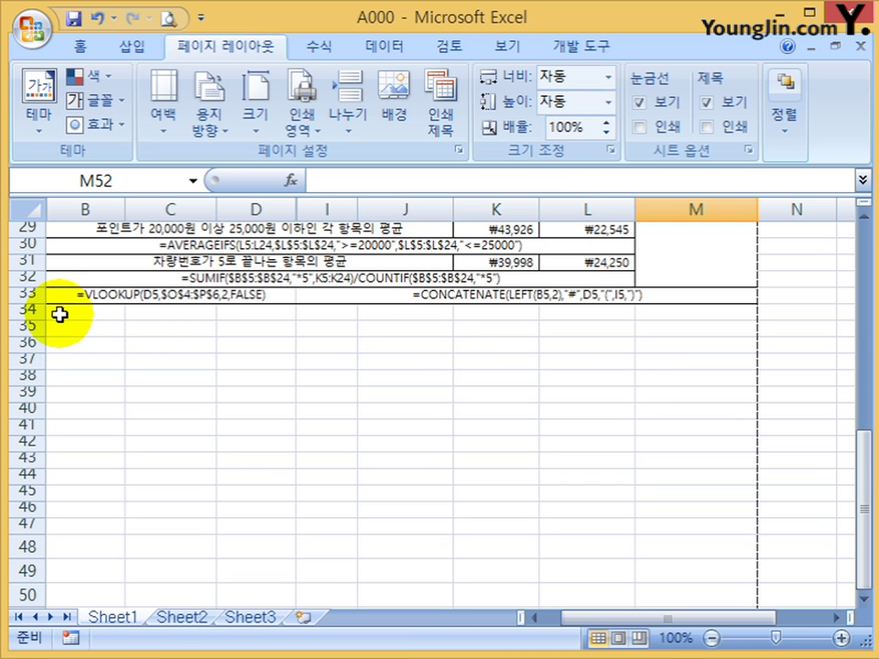
Check the row height of rows 3 to 11 and look over the empty rows below the table.
scroll(245, 385, up, 10)
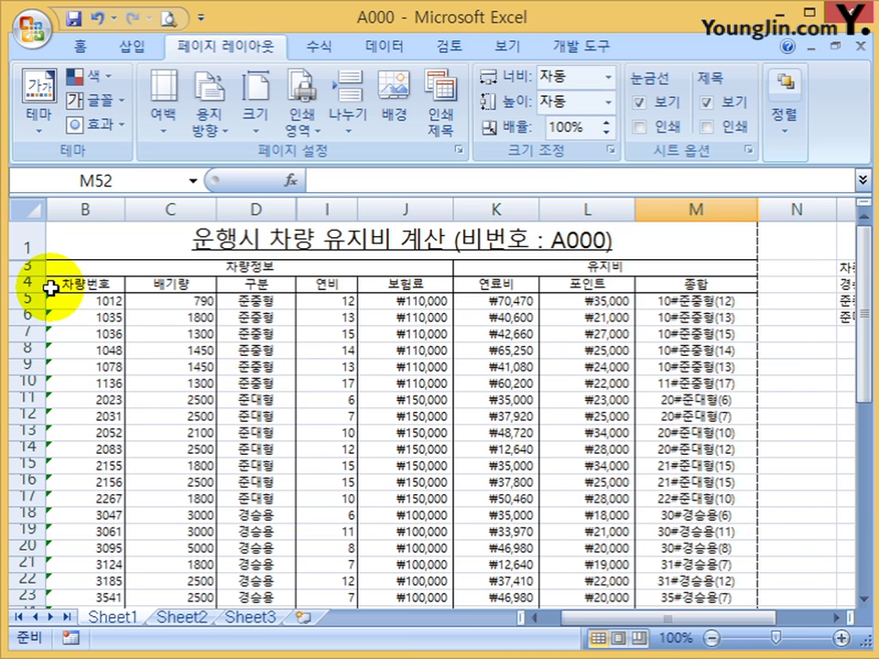
drag(28, 268, 27, 377)
right_click(29, 378)
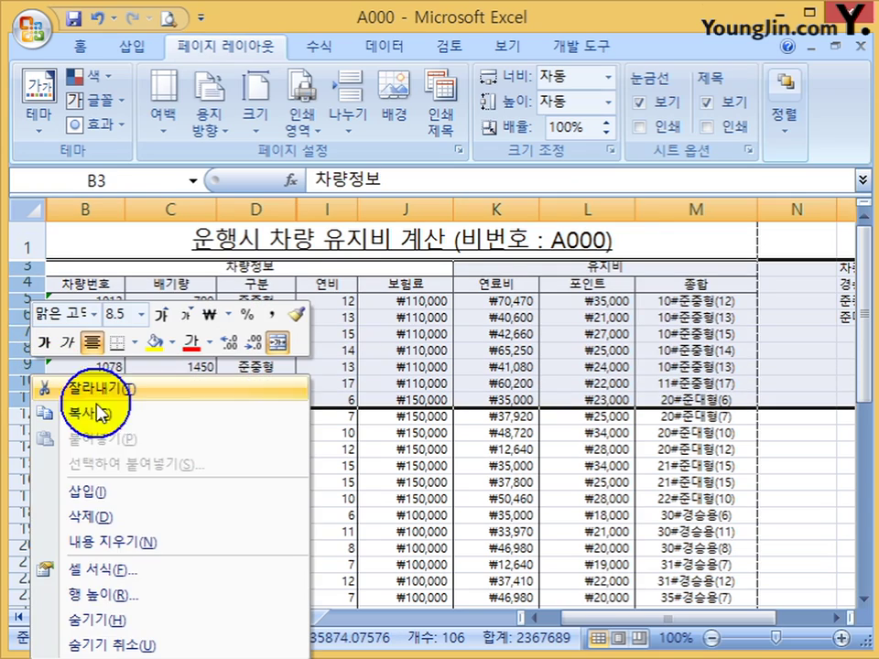
click(118, 595)
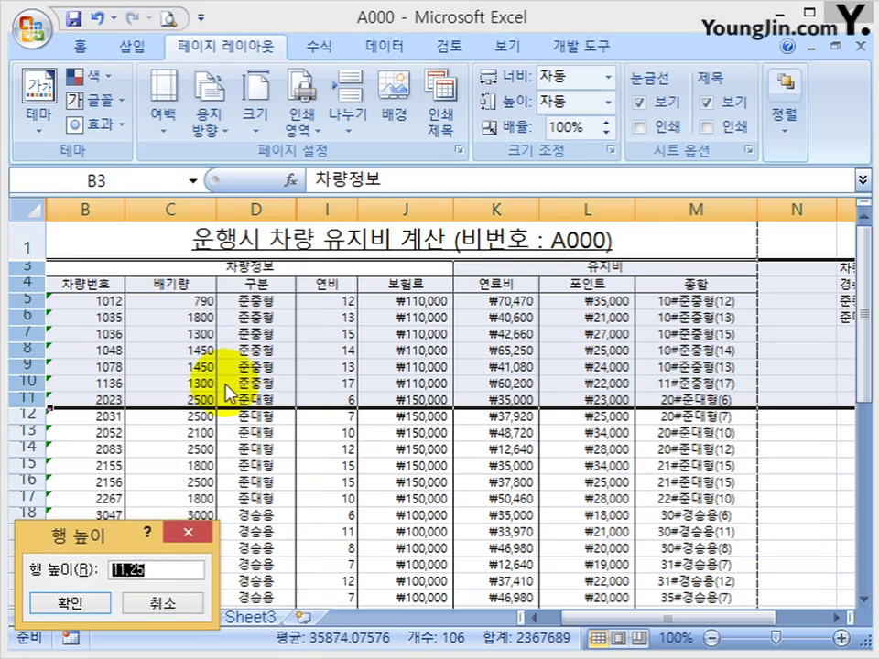
click(149, 607)
click(494, 465)
scroll(536, 452, down, 6)
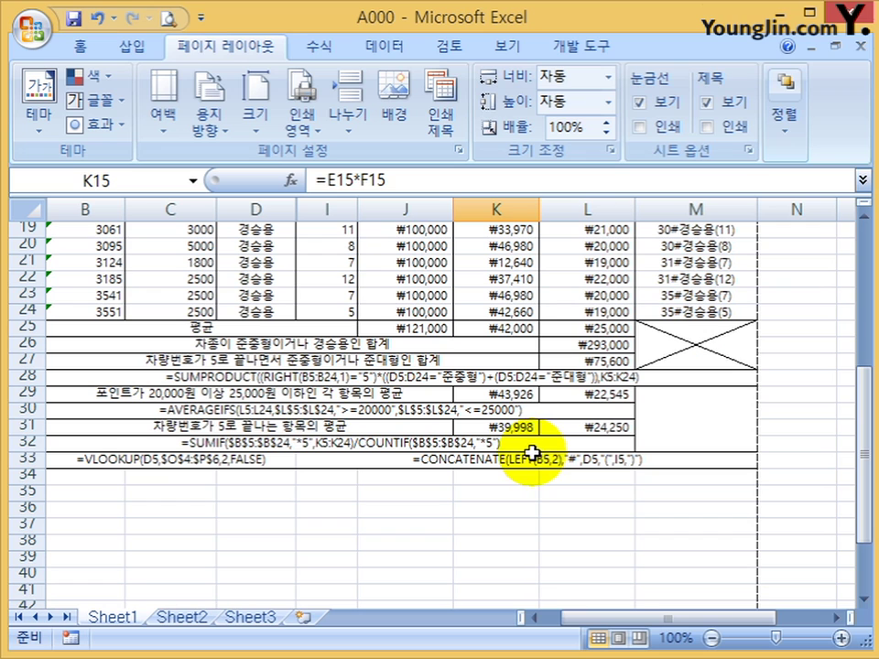
scroll(815, 491, down, 5)
scroll(751, 483, up, 2)
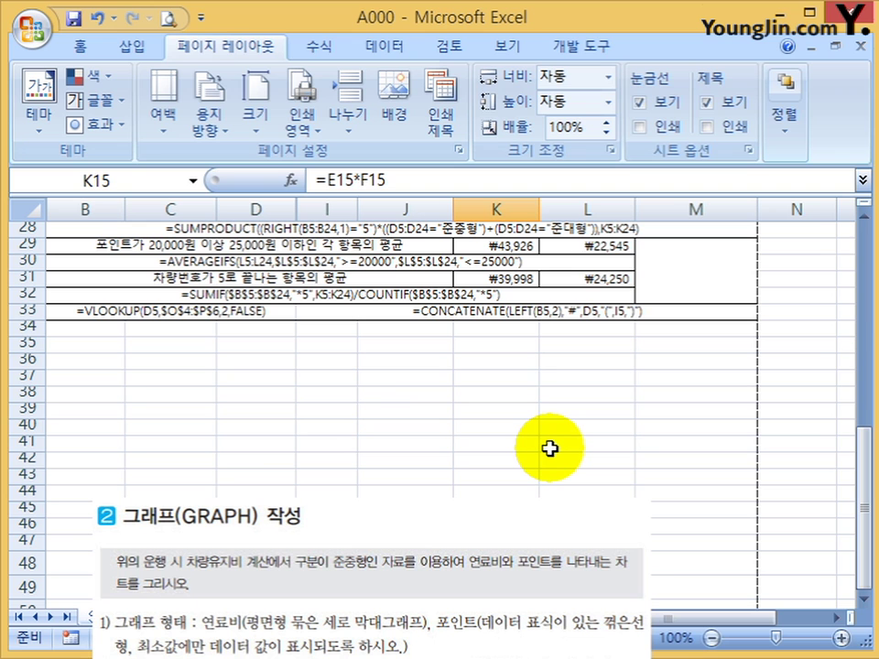
Fill the 준중형 cells D5:D10 in the 구분 column with yellow.
scroll(550, 447, up, 9)
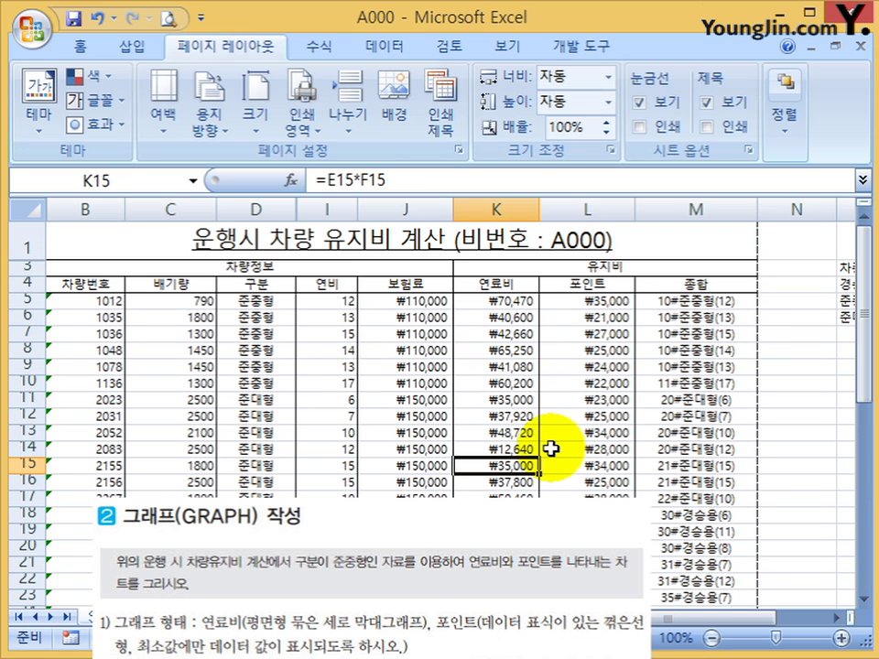
drag(256, 302, 275, 386)
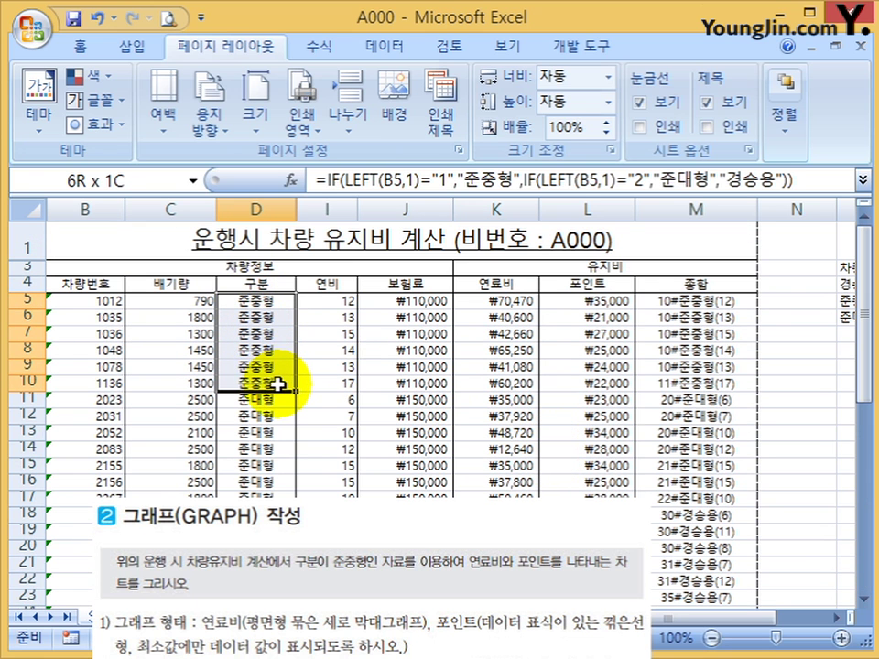
click(79, 45)
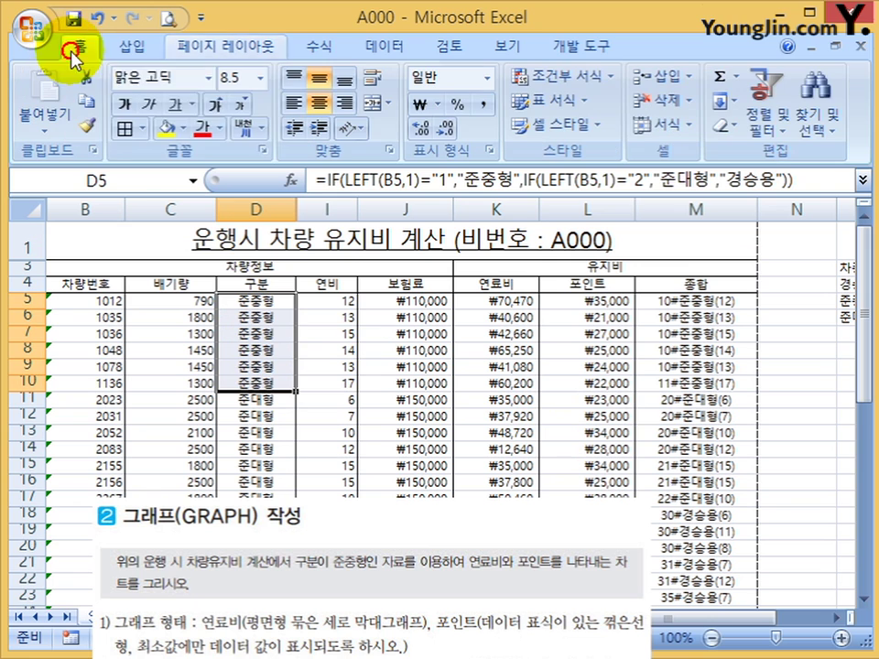
click(164, 130)
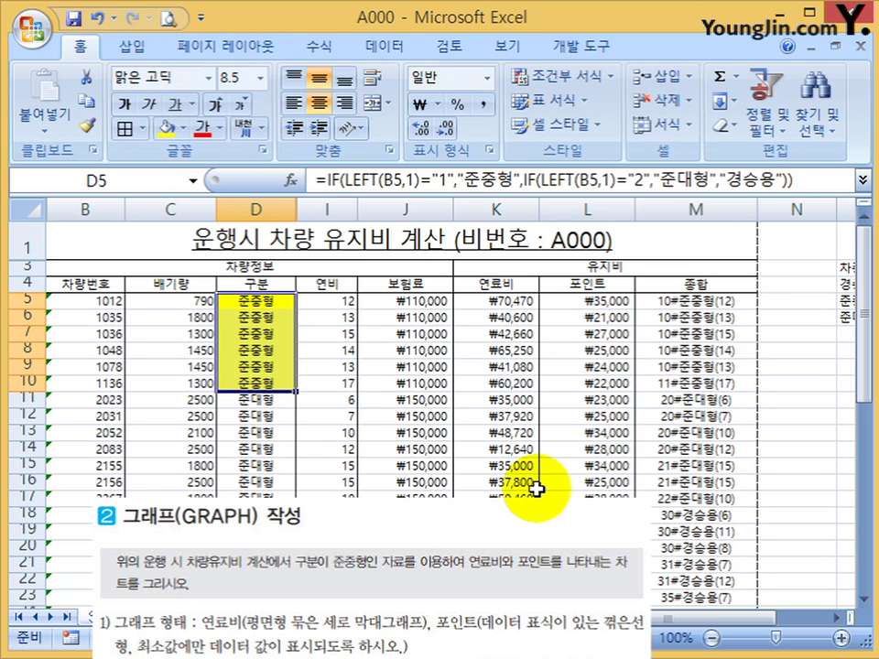
Fill the 연료비 and 포인트 cells K4:L10 and the 차량번호 cells B4:B10 with yellow.
drag(496, 284, 605, 393)
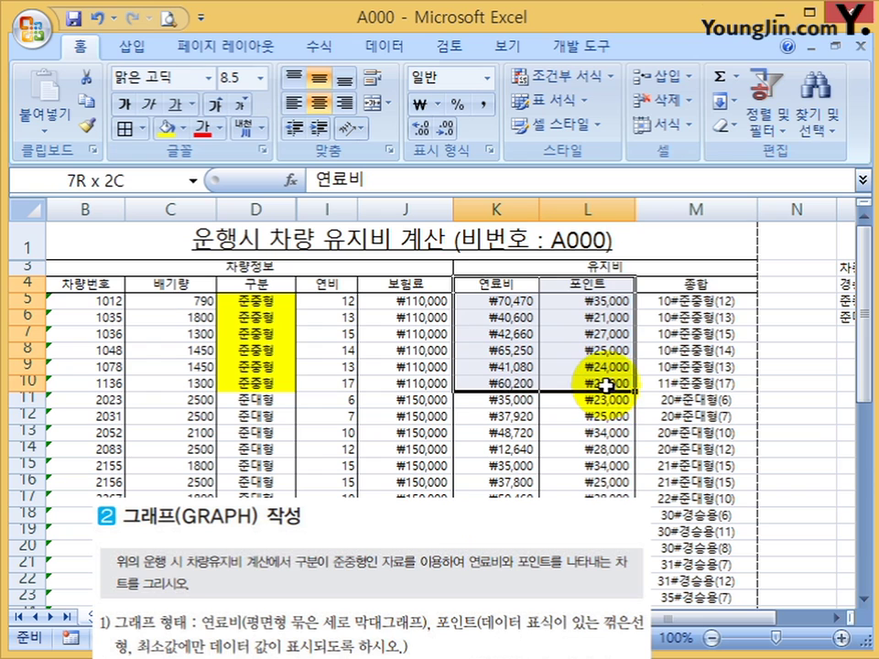
click(163, 130)
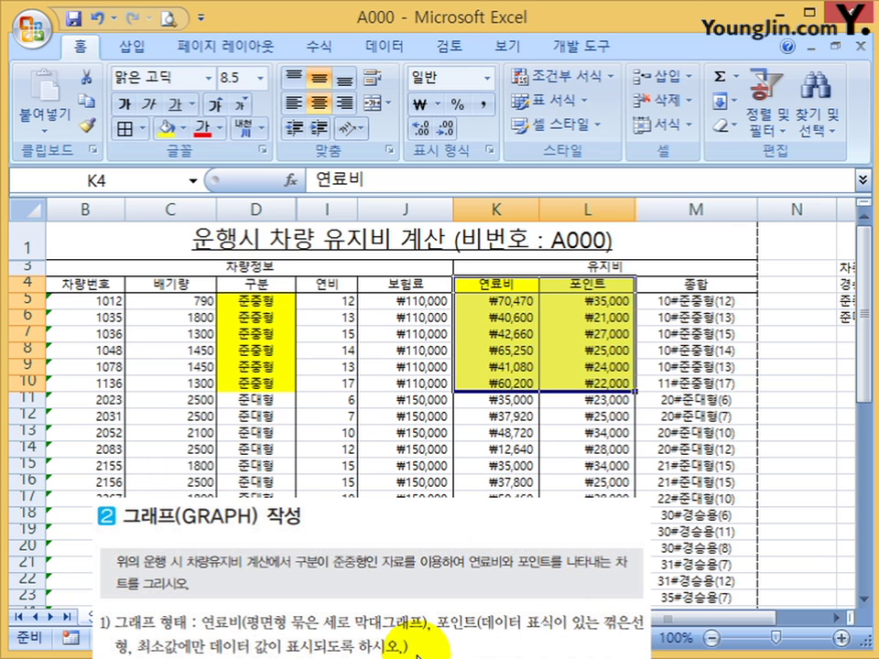
drag(418, 652, 712, 340)
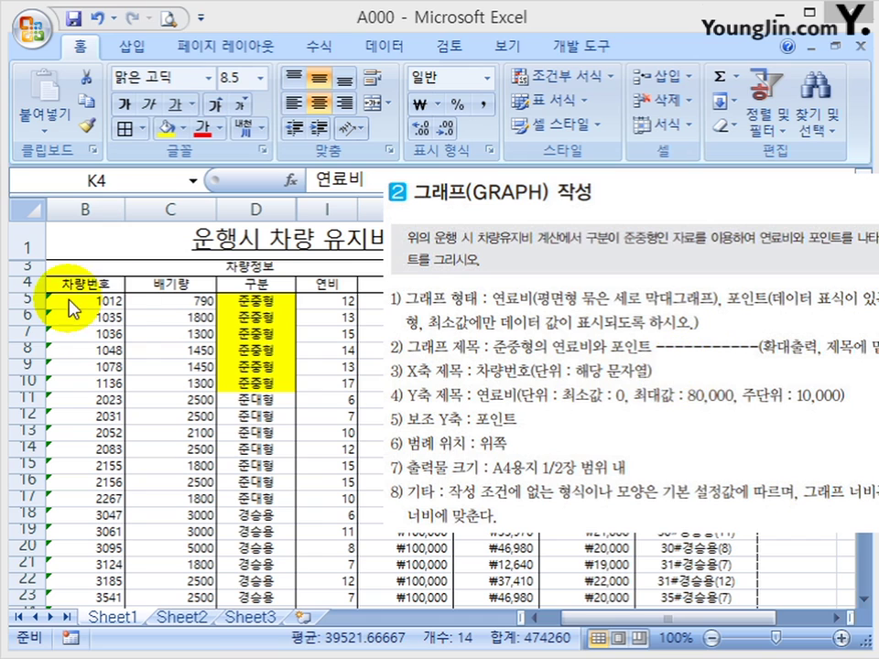
drag(75, 284, 87, 377)
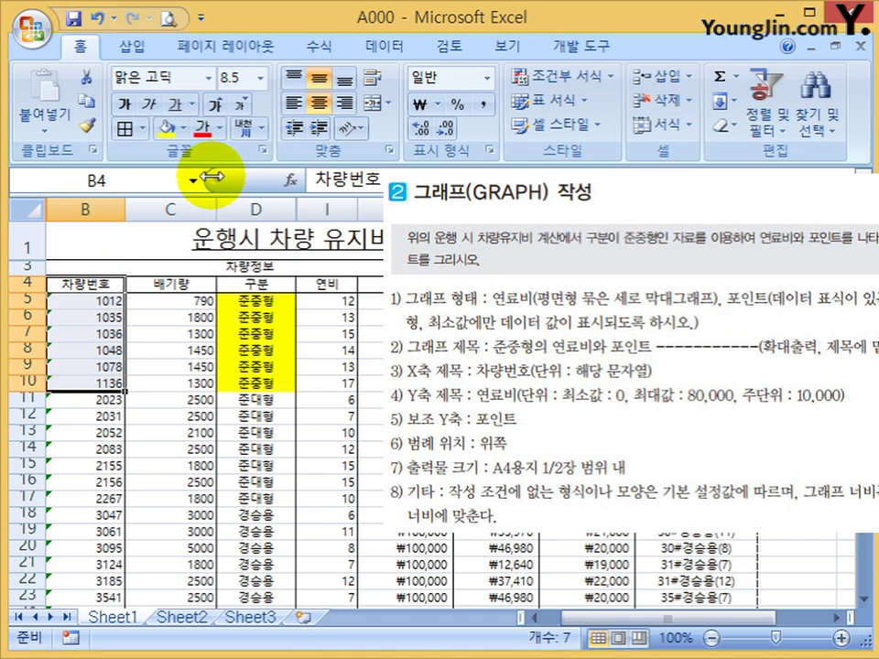
click(168, 127)
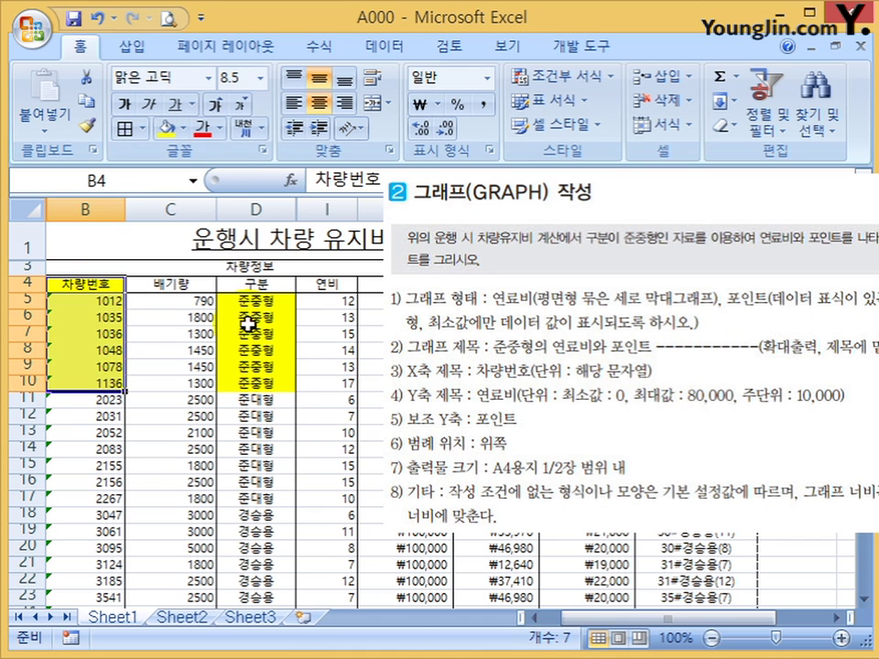
Remove the fill color from the 구분 cells D4:D10.
drag(256, 284, 254, 378)
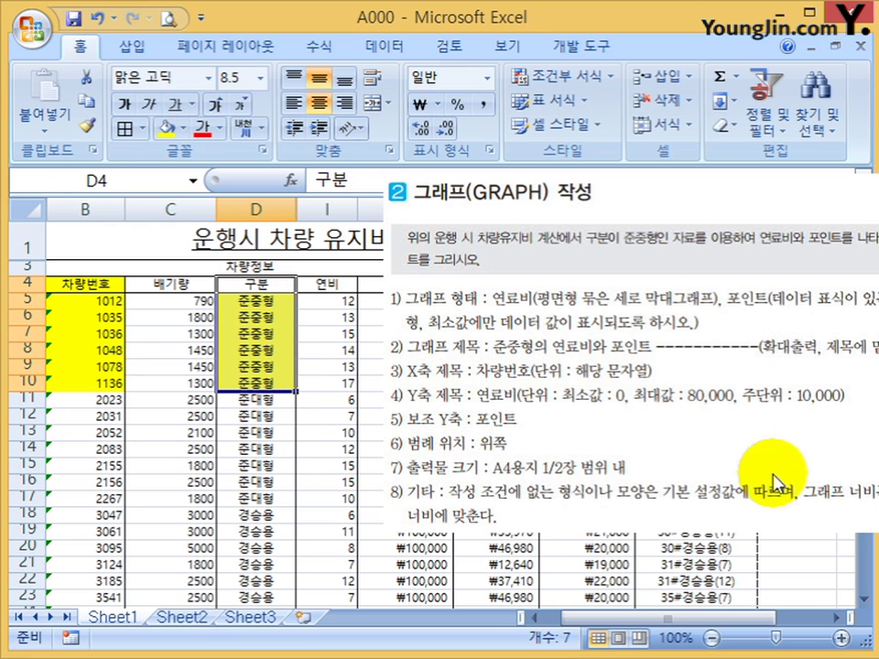
click(184, 129)
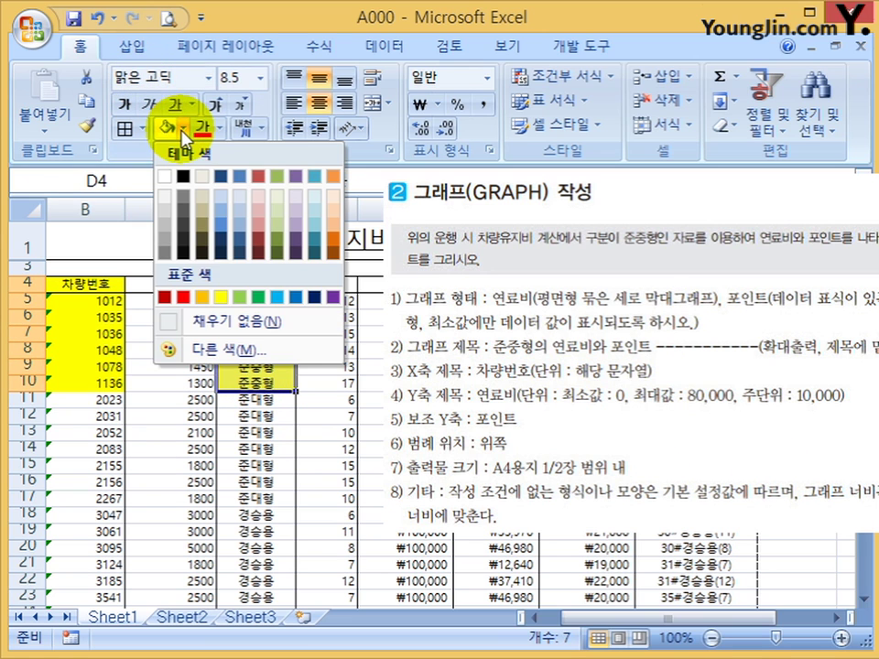
click(204, 320)
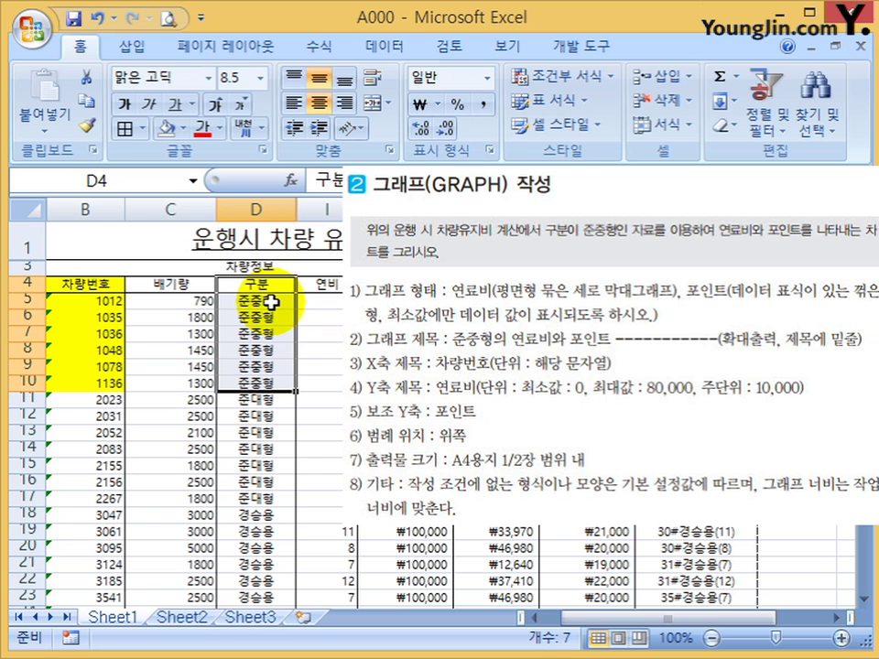
Narrow the 종합 column M slightly.
drag(753, 371, 584, 652)
drag(758, 210, 746, 211)
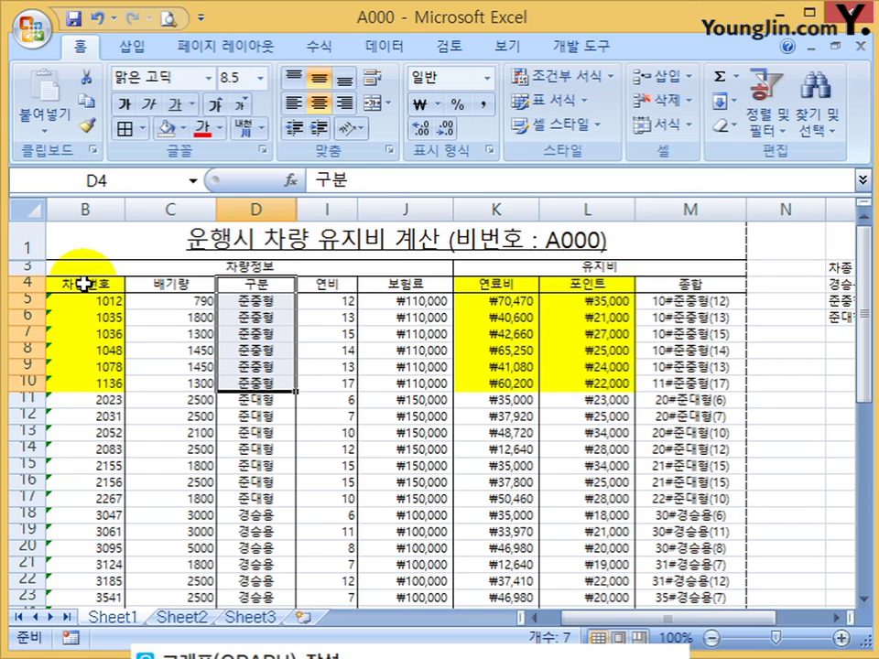
Insert a 2-D clustered column chart from the 차량번호 cells B4:B10 and the 연료비 and 포인트 cells K4:L10.
drag(84, 285, 90, 391)
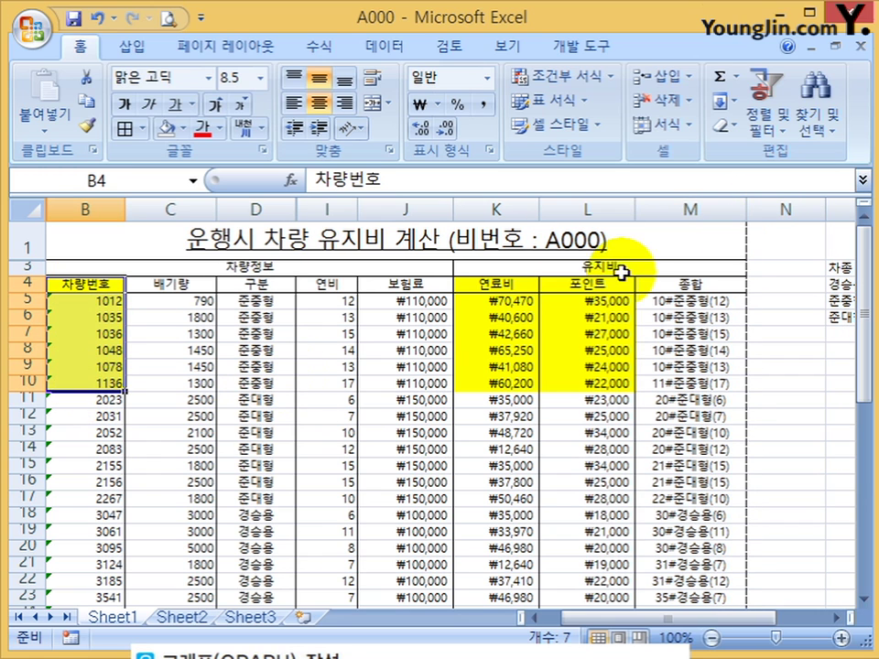
drag(492, 288, 589, 385)
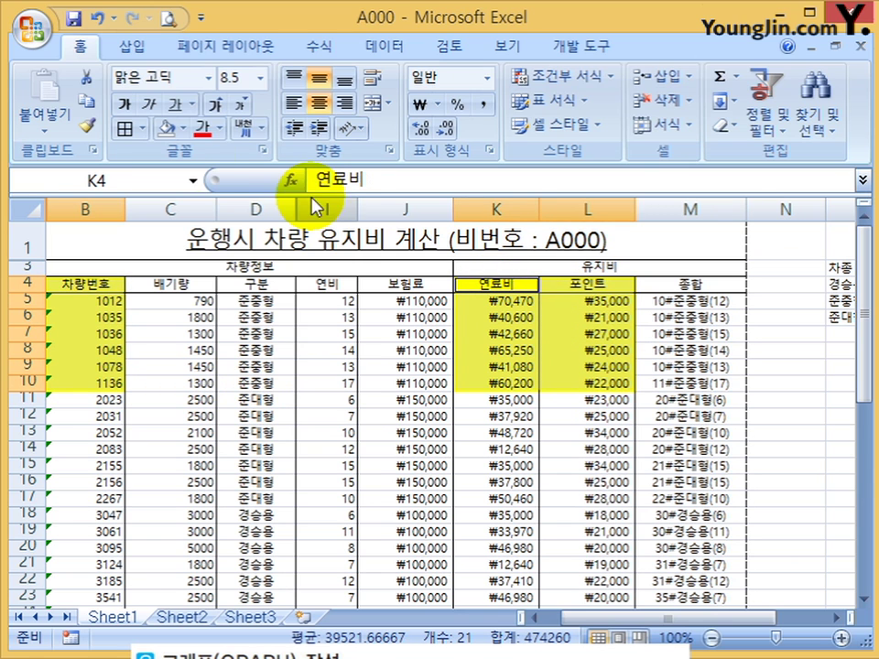
click(128, 48)
click(318, 111)
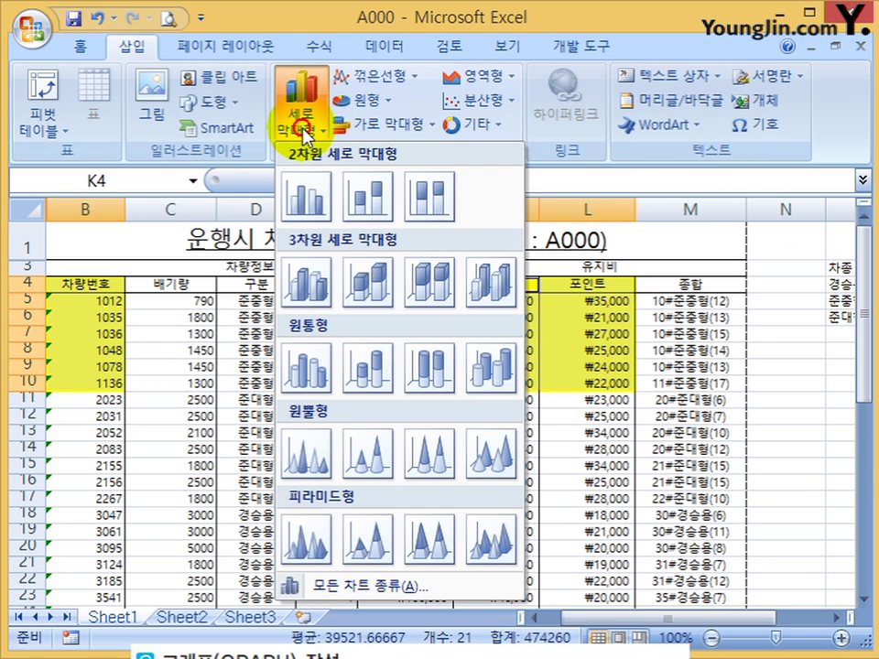
click(300, 196)
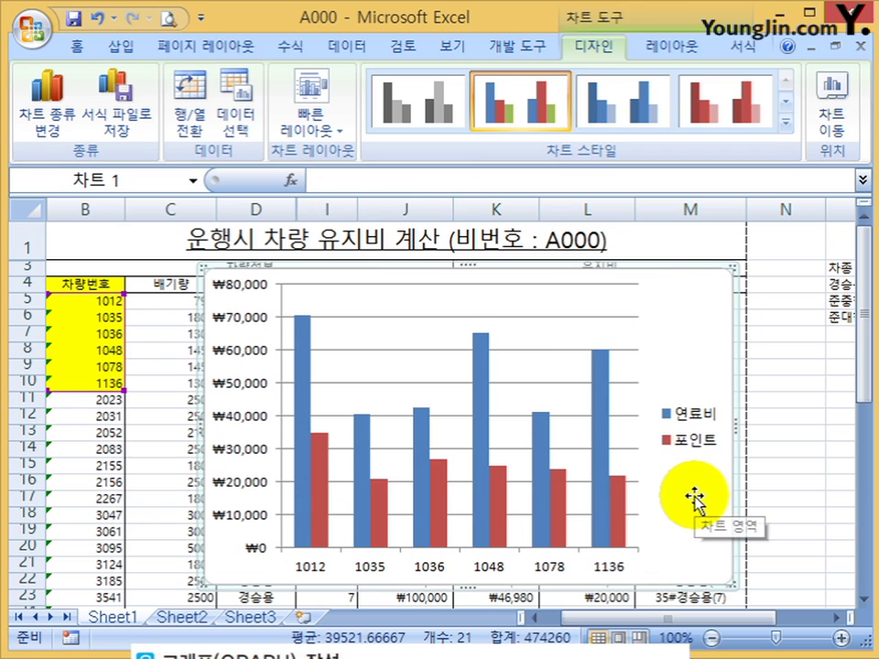
Apply the quick layout with a chart title, both axis titles and a side legend, and select the chart's legend.
click(340, 132)
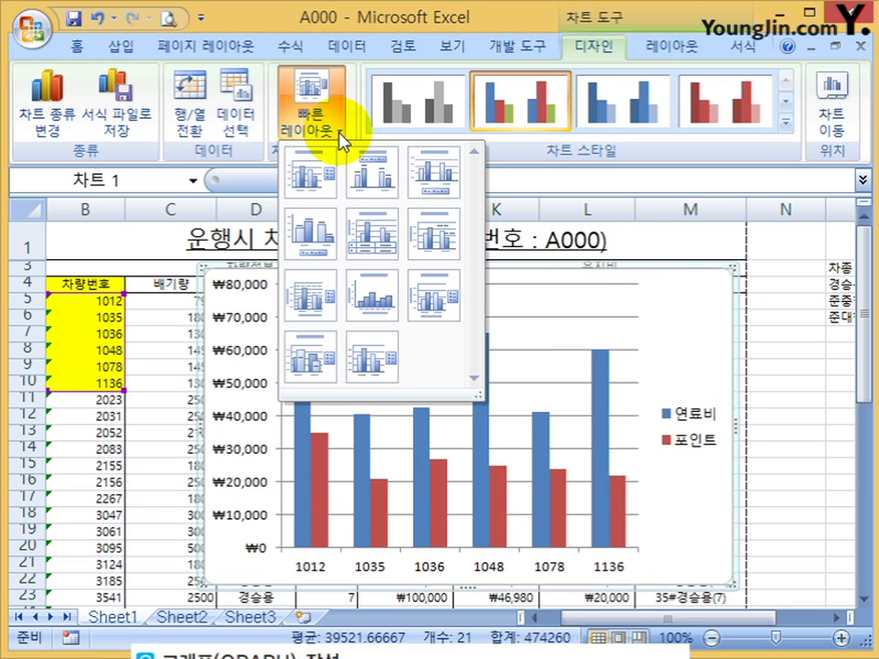
click(431, 295)
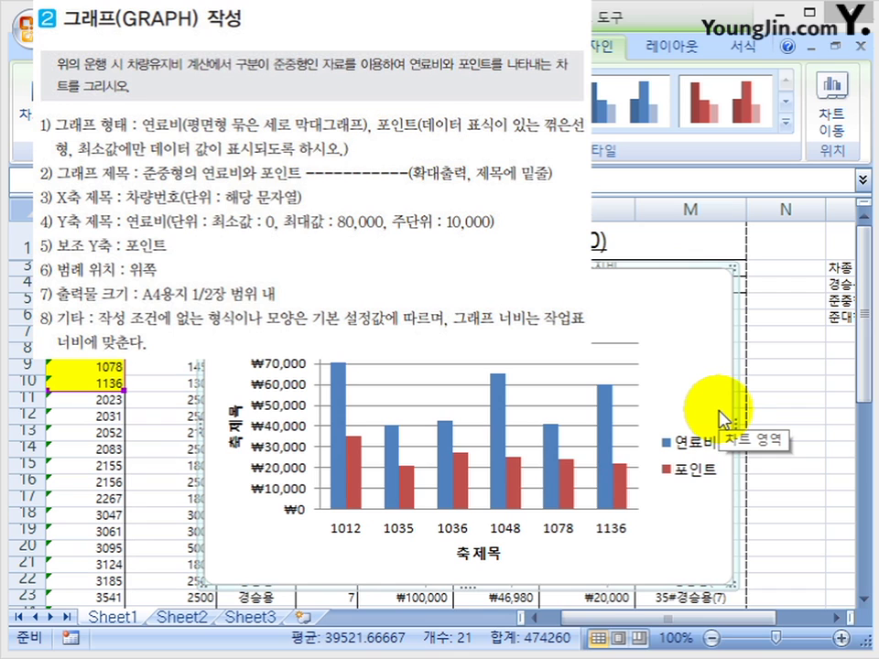
click(701, 478)
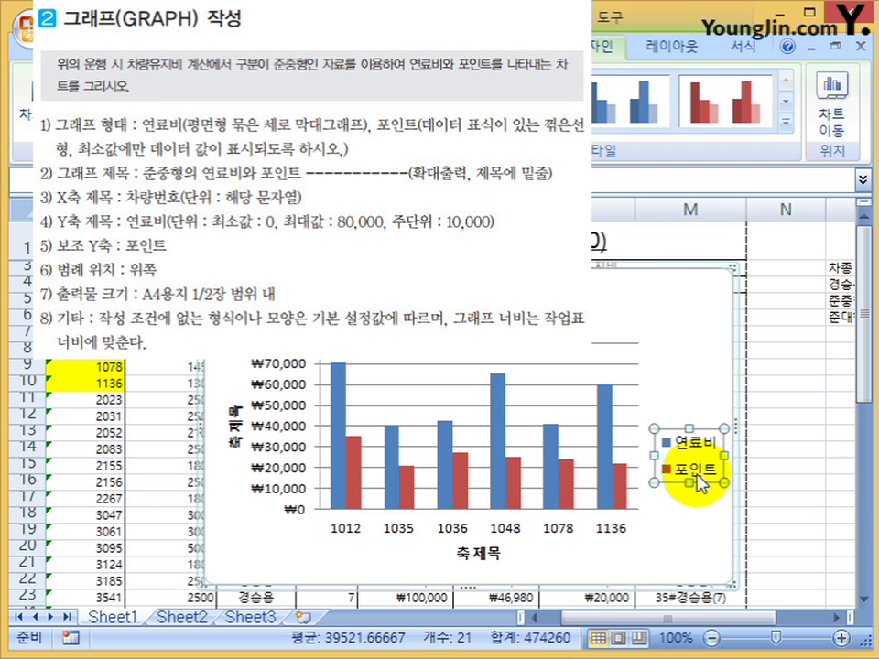
Change the chart type of the 포인트 series to a line with markers.
click(697, 475)
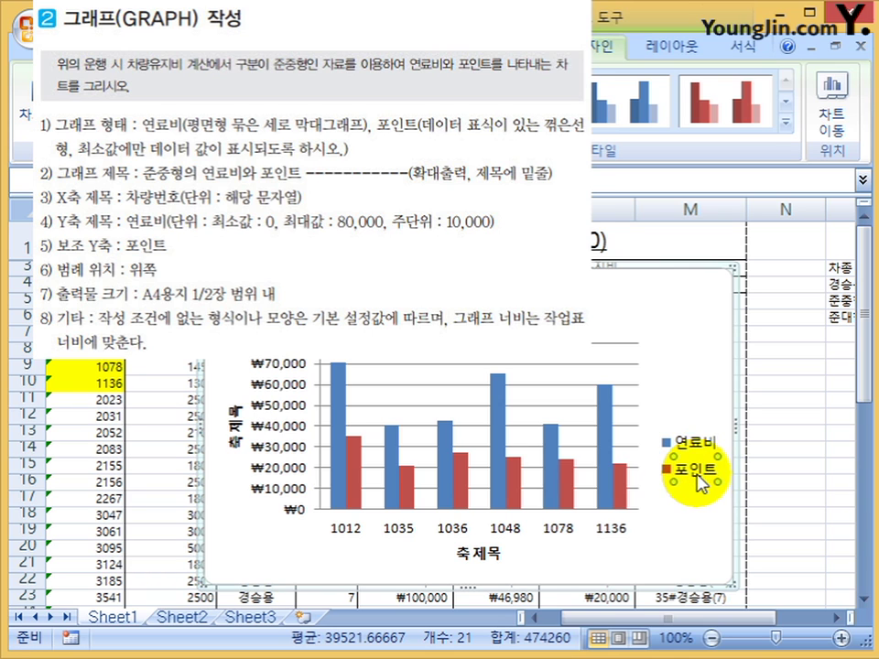
right_click(701, 483)
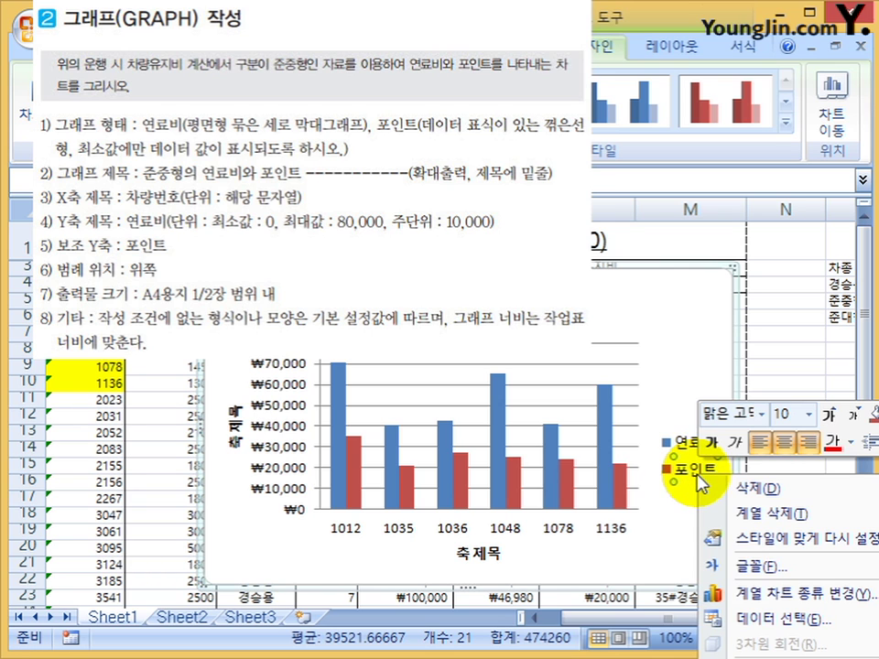
scroll(779, 304, down, 2)
right_click(700, 382)
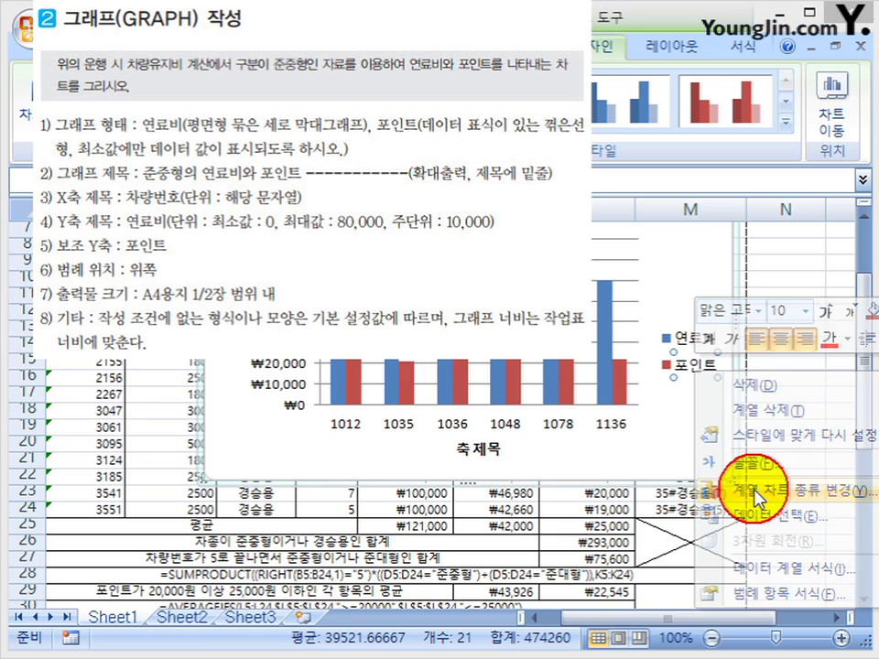
click(757, 495)
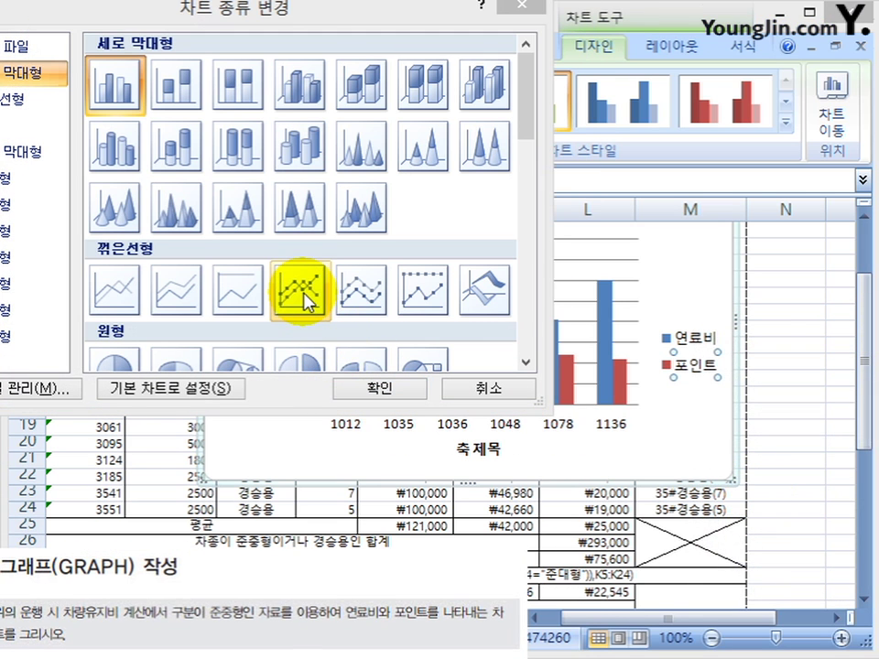
click(303, 299)
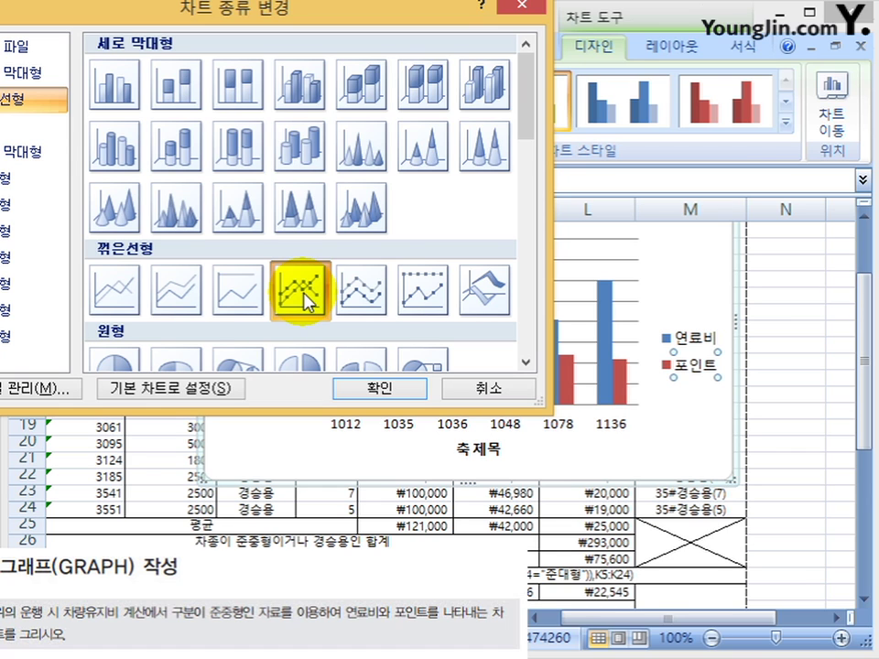
click(370, 392)
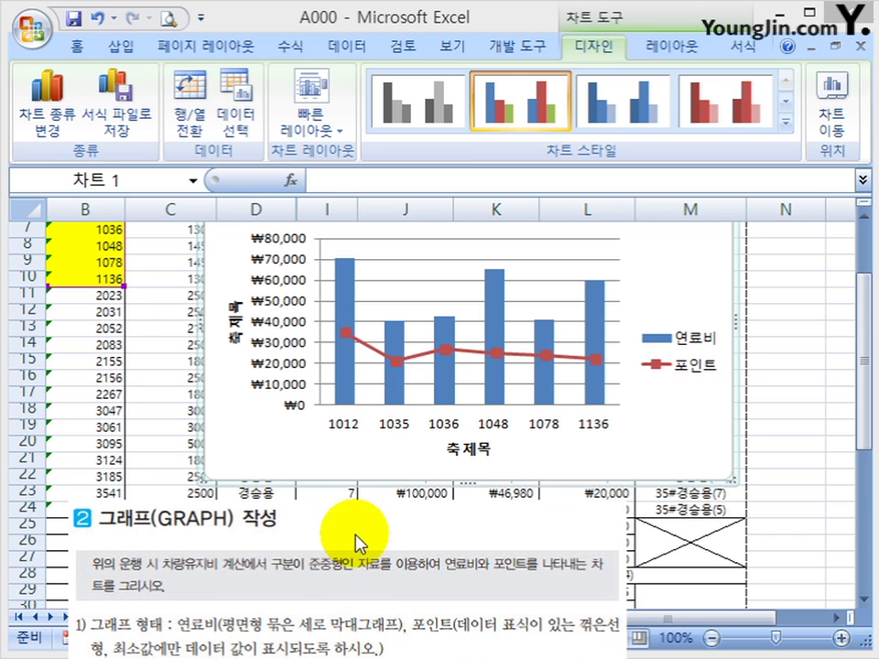
Add a data label only to the lowest point of the 포인트 line, at vehicle 1035.
mouse_move(593, 365)
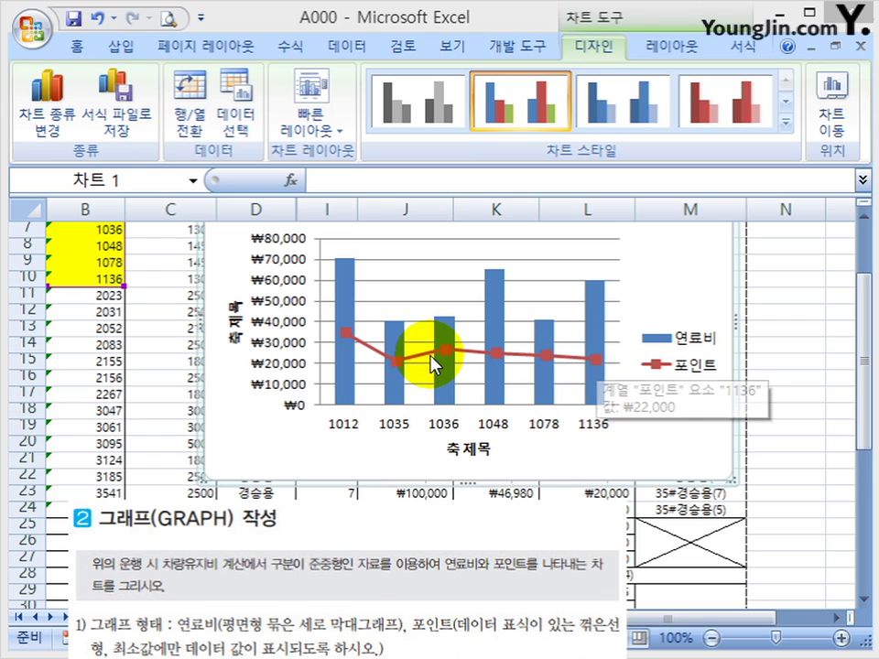
mouse_move(394, 364)
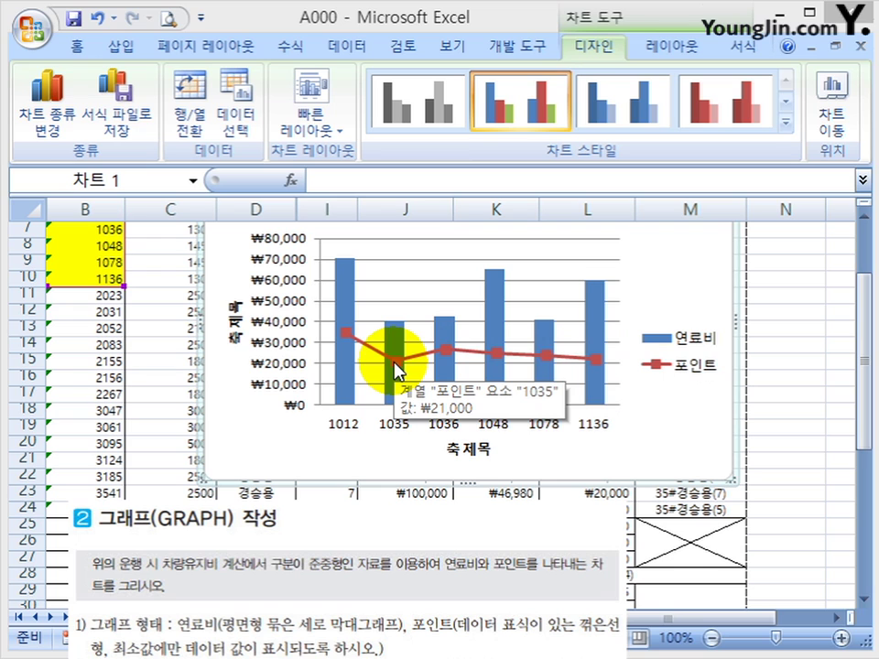
click(395, 366)
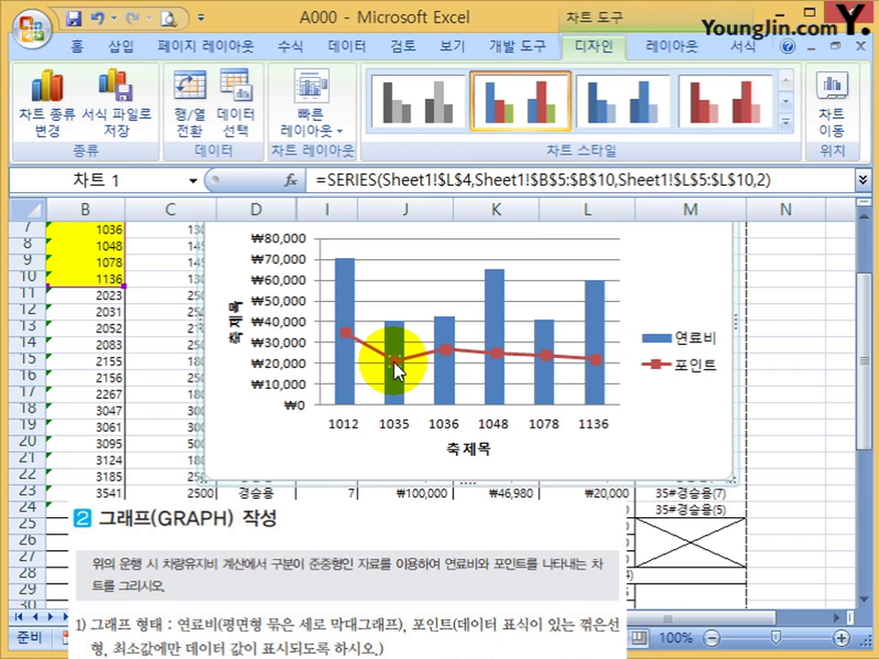
right_click(395, 365)
click(471, 397)
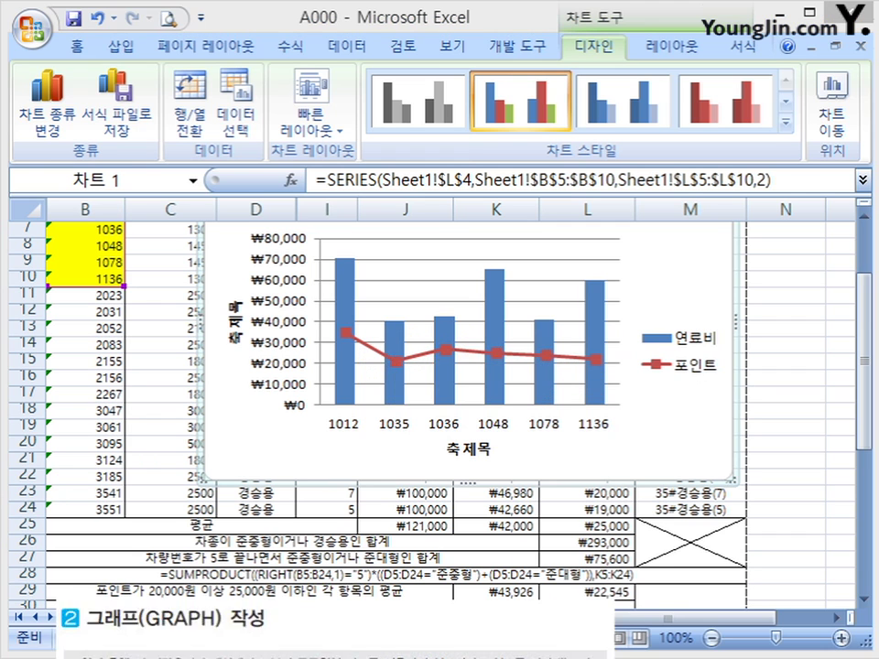
right_click(392, 363)
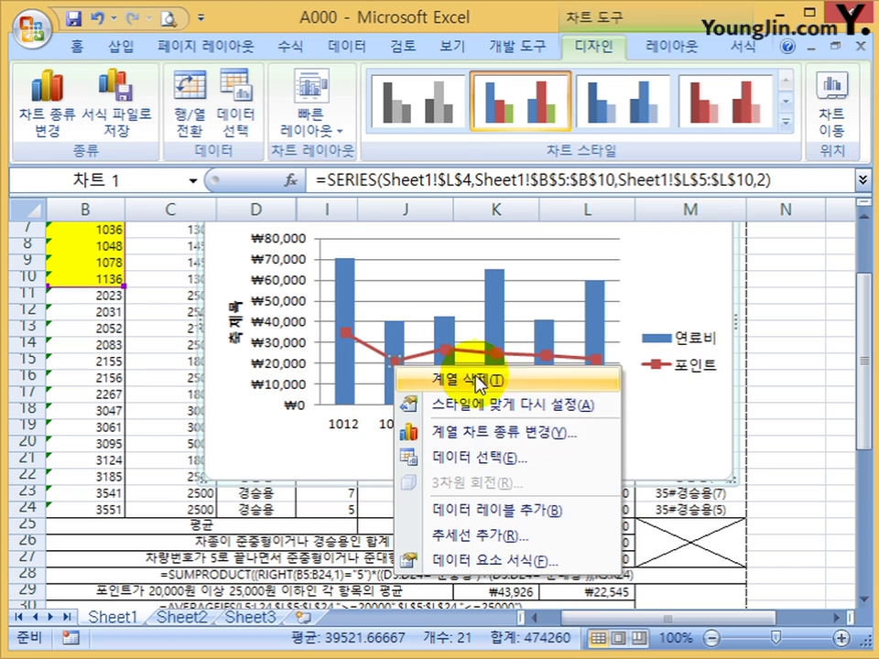
click(507, 510)
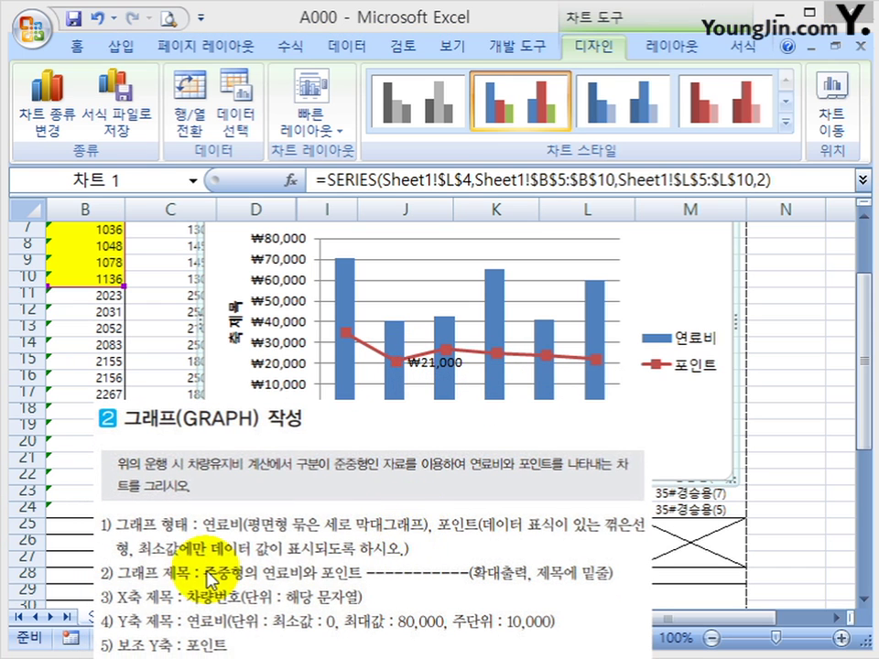
Replace the chart title text with 준중형의 연료비와 포인트.
click(578, 344)
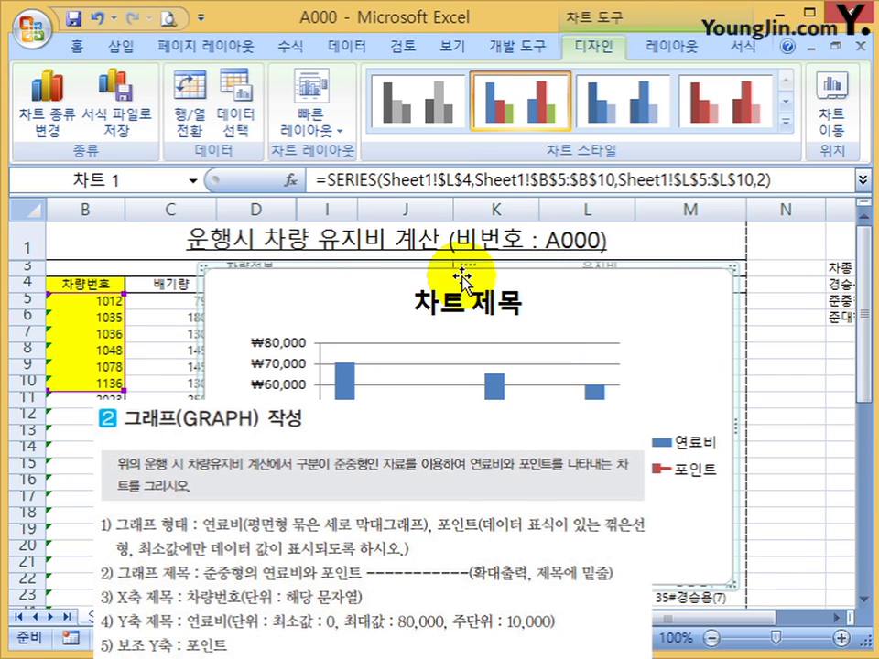
drag(413, 303, 524, 309)
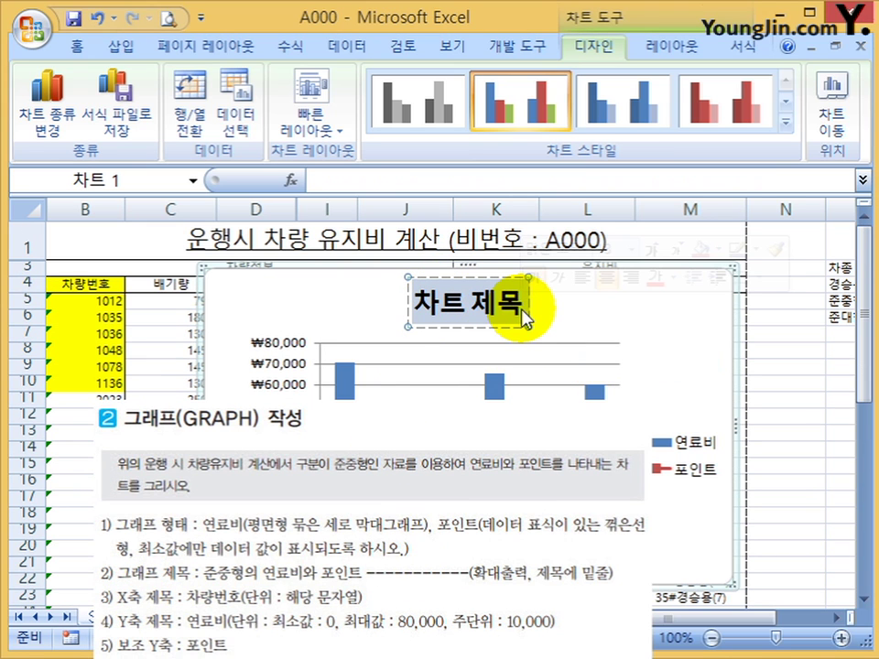
text(준중형)
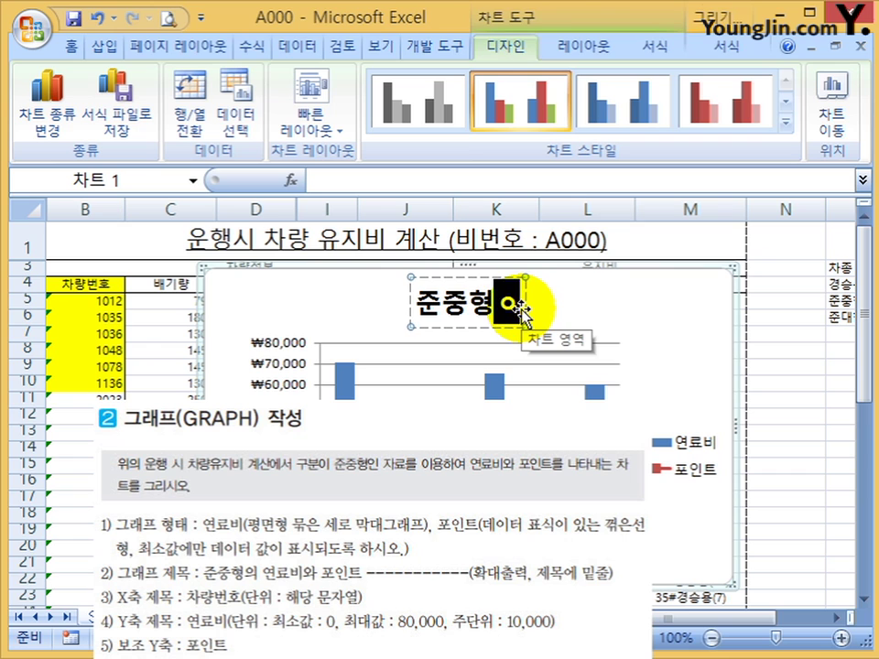
text(의 연료)
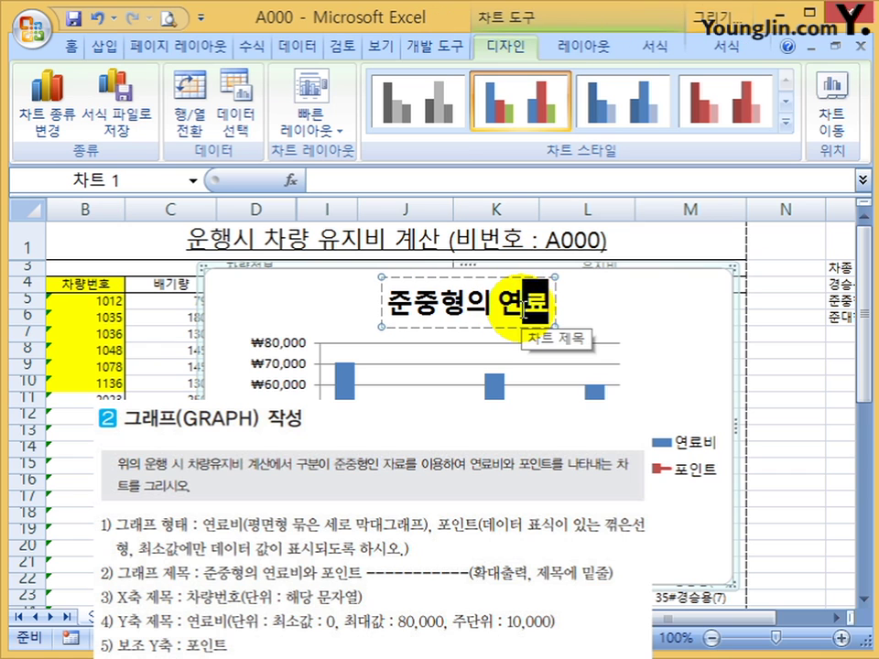
text(비와 포인트)
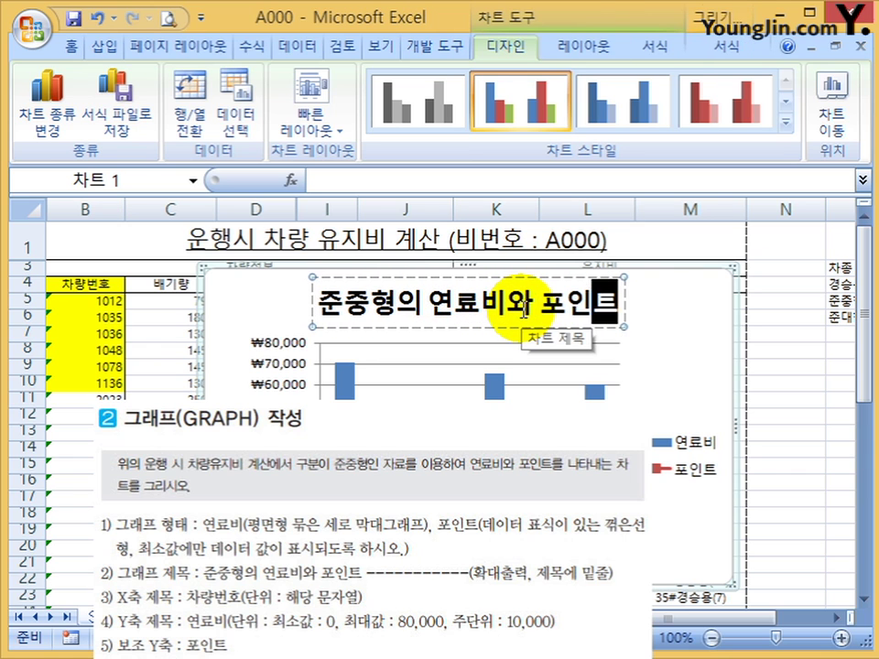
click(805, 311)
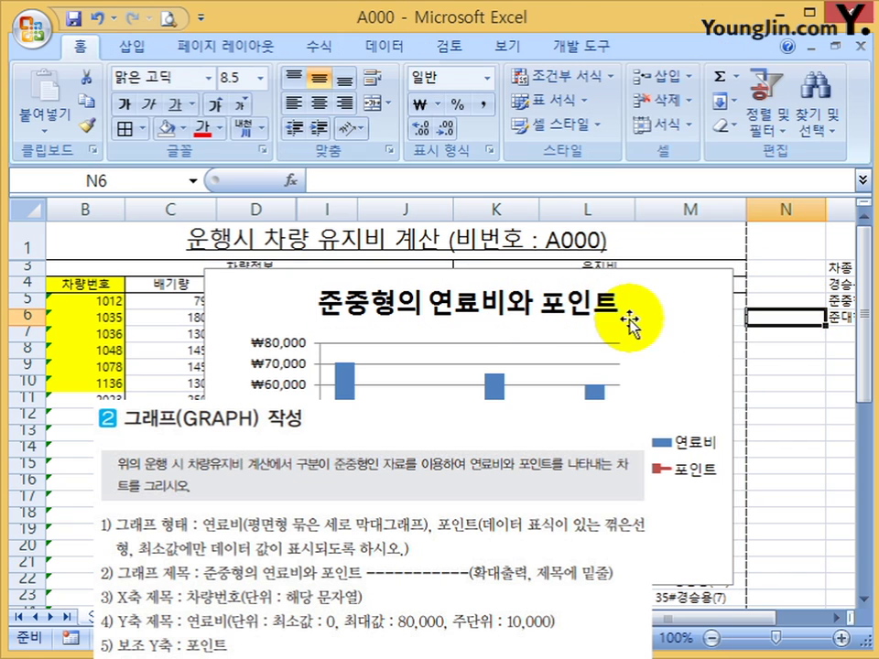
Format the chart title at font size 16 with an underline, keeping it bold.
click(530, 306)
click(75, 44)
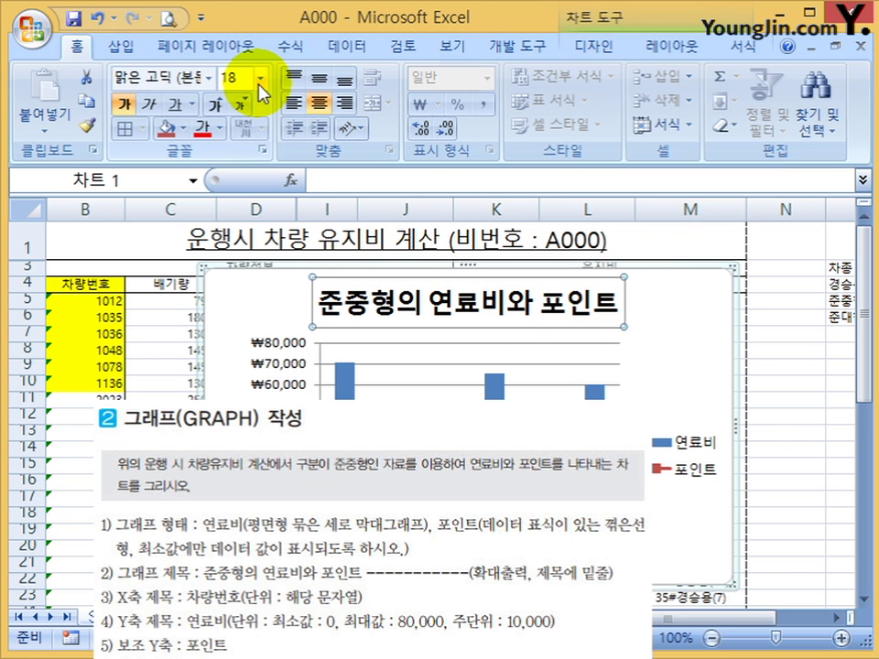
click(228, 79)
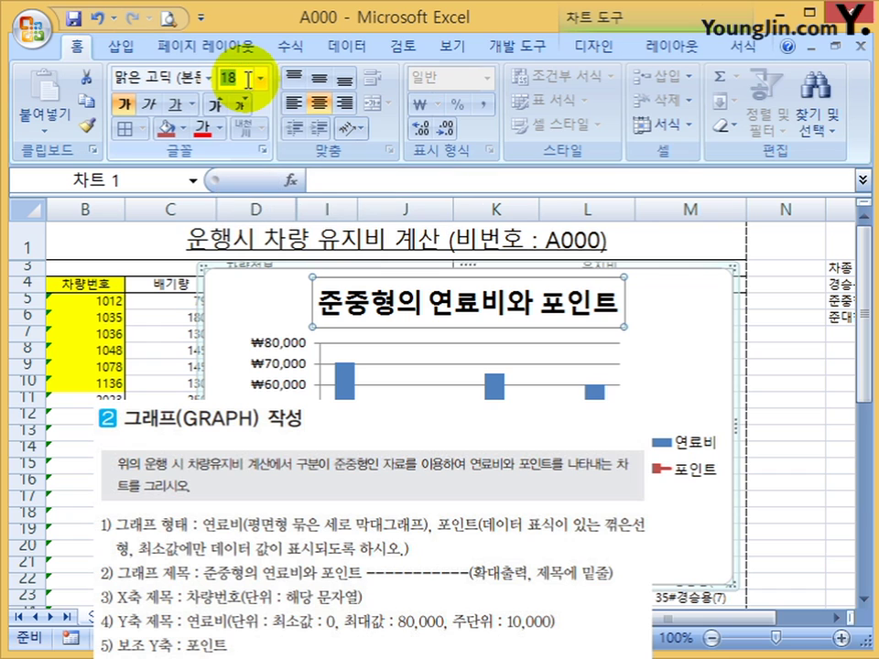
text(16)
key(Return)
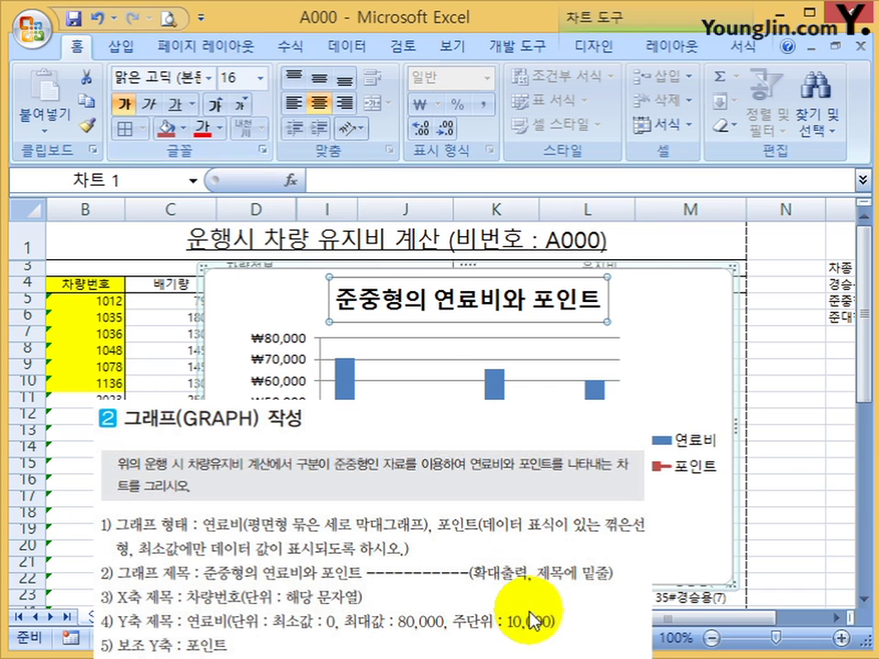
click(177, 107)
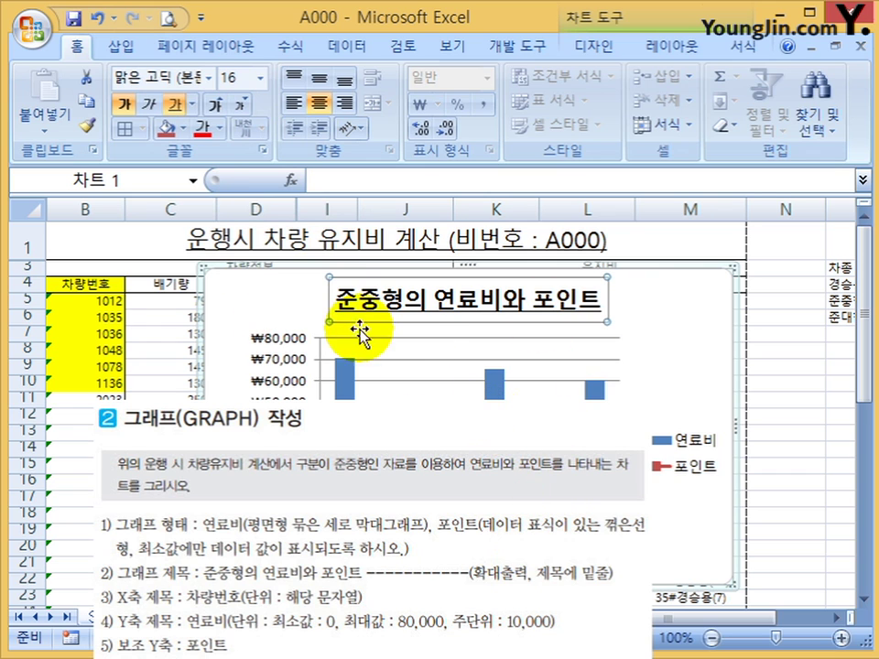
click(120, 110)
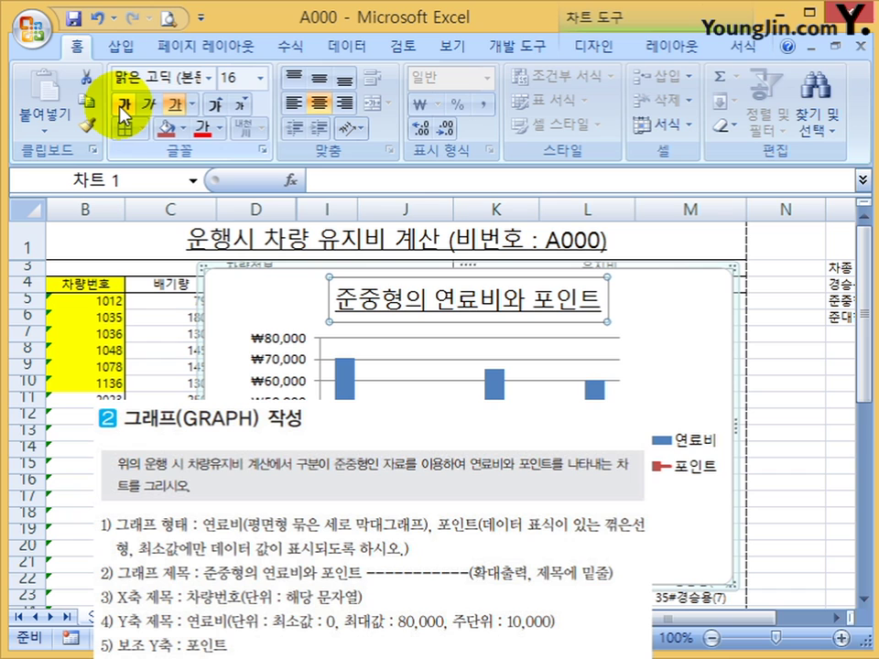
click(121, 110)
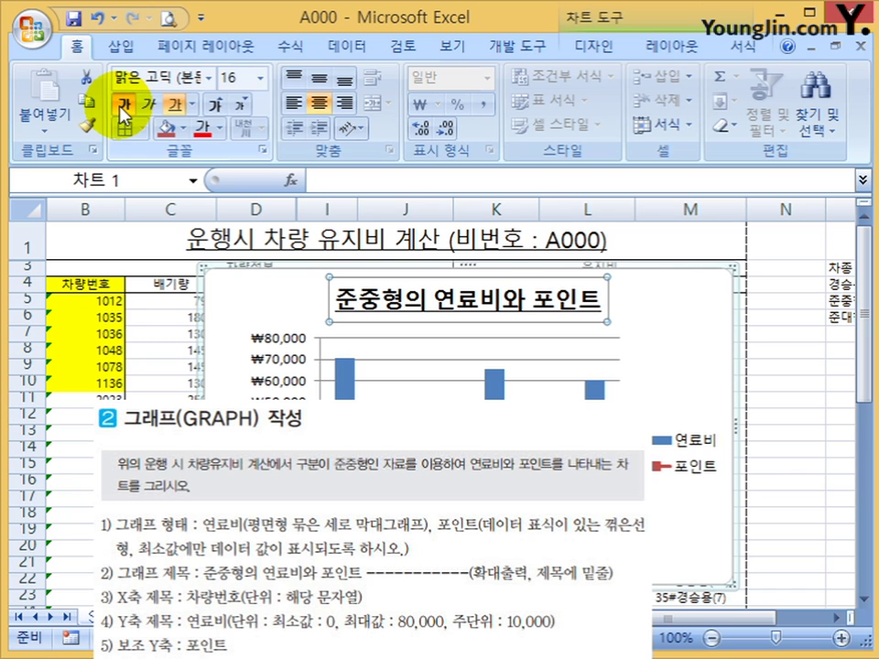
click(769, 334)
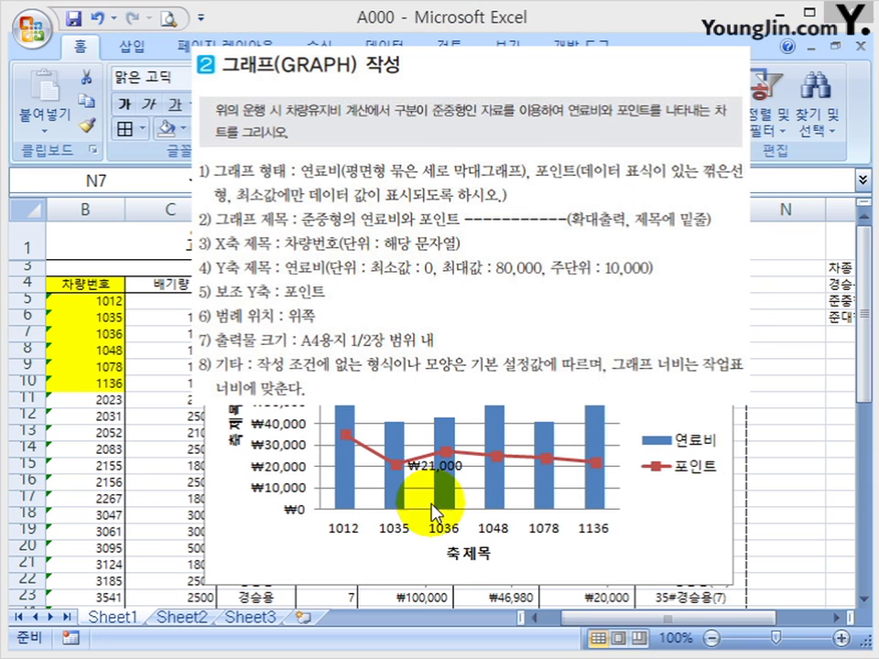
Title the chart's horizontal axis 차량번호 and its vertical axis 연료비.
click(453, 555)
drag(448, 555, 506, 561)
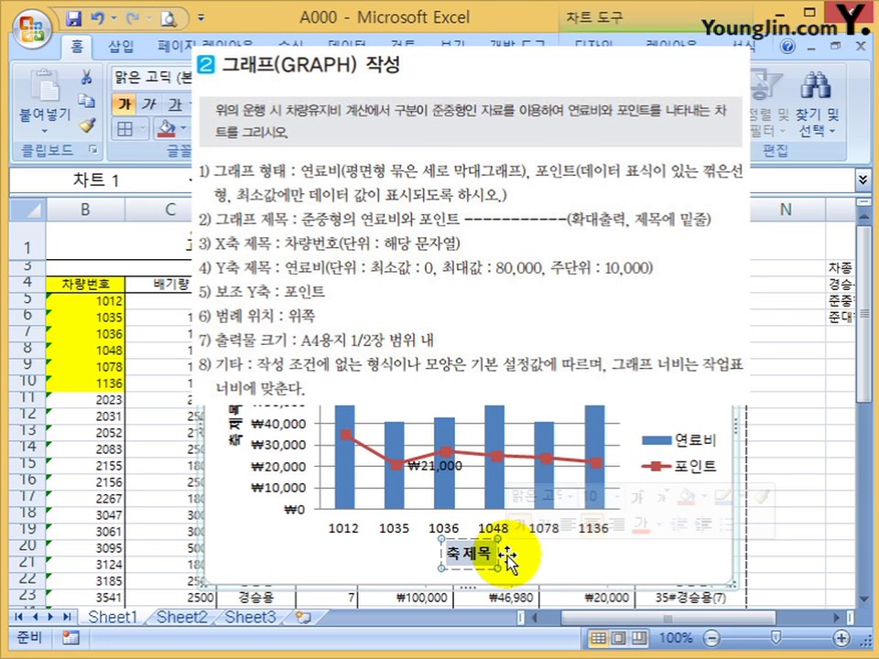
text(차량번호)
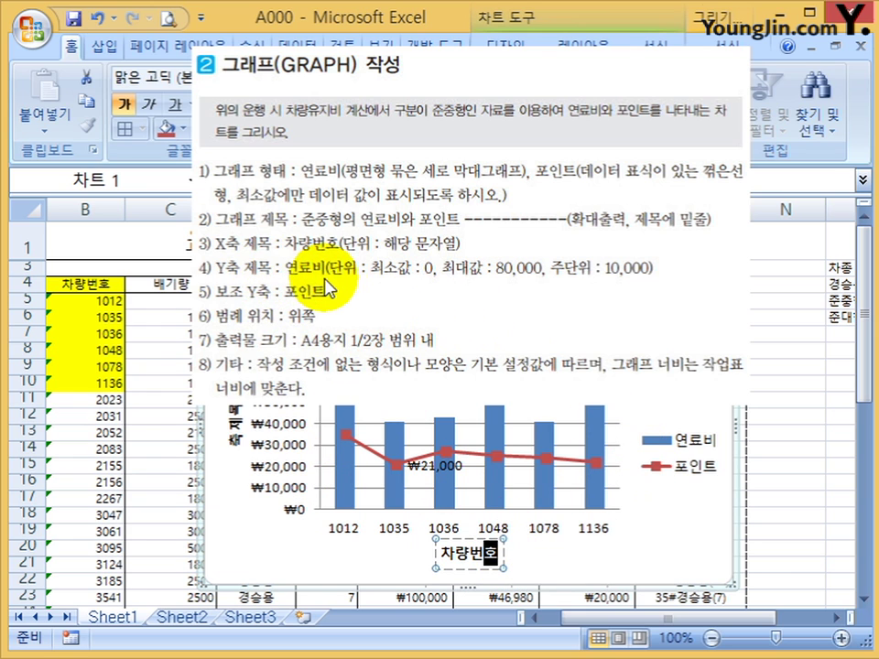
click(235, 426)
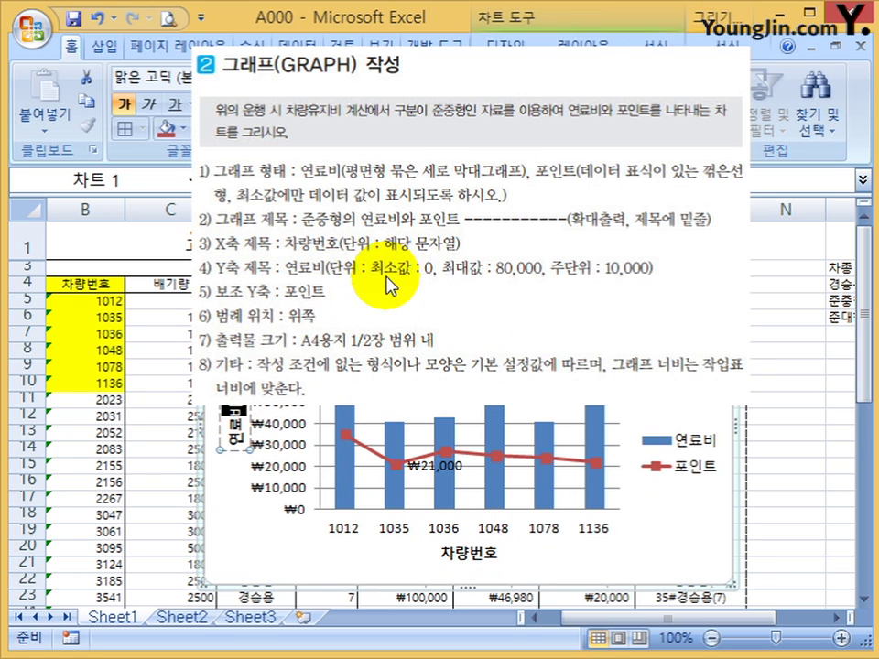
click(471, 225)
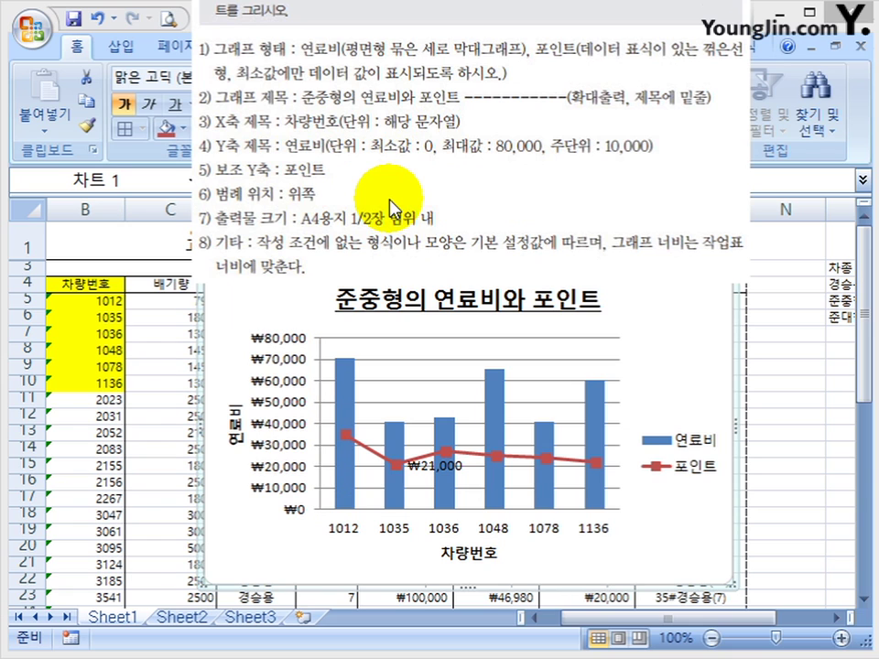
Plot the 포인트 series on the secondary axis (보조 축).
click(682, 463)
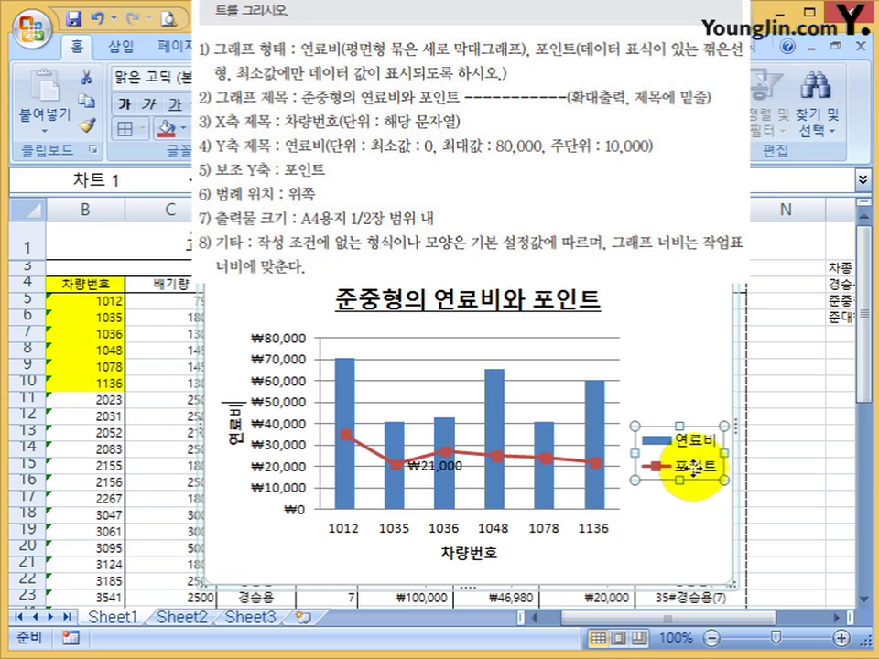
click(694, 468)
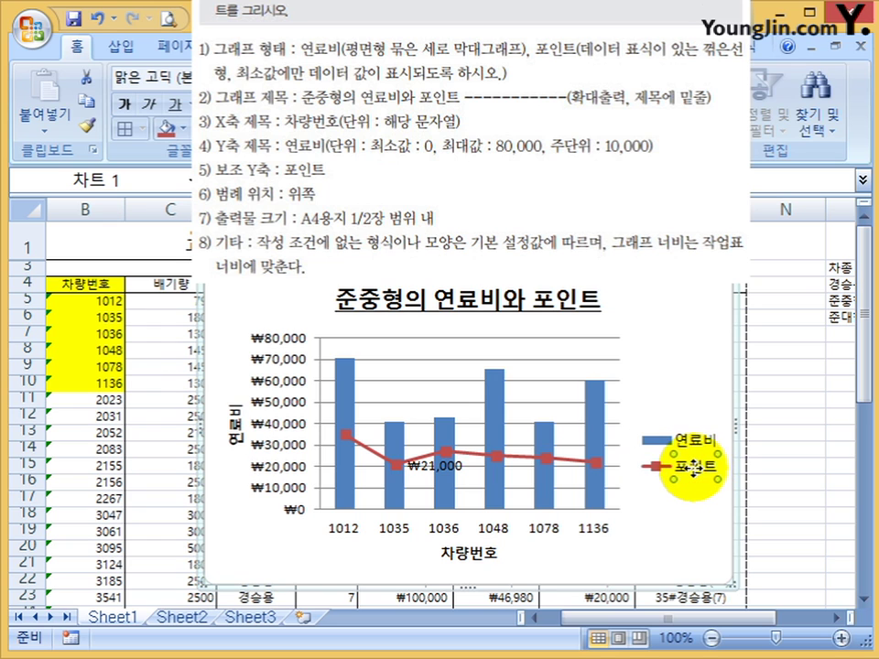
scroll(693, 467, down, 2)
right_click(694, 364)
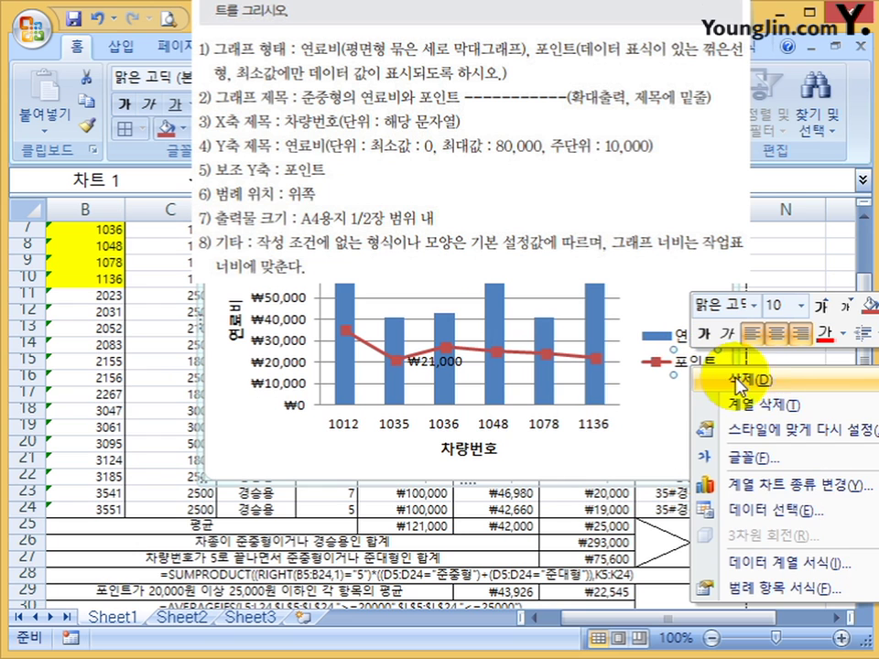
click(774, 561)
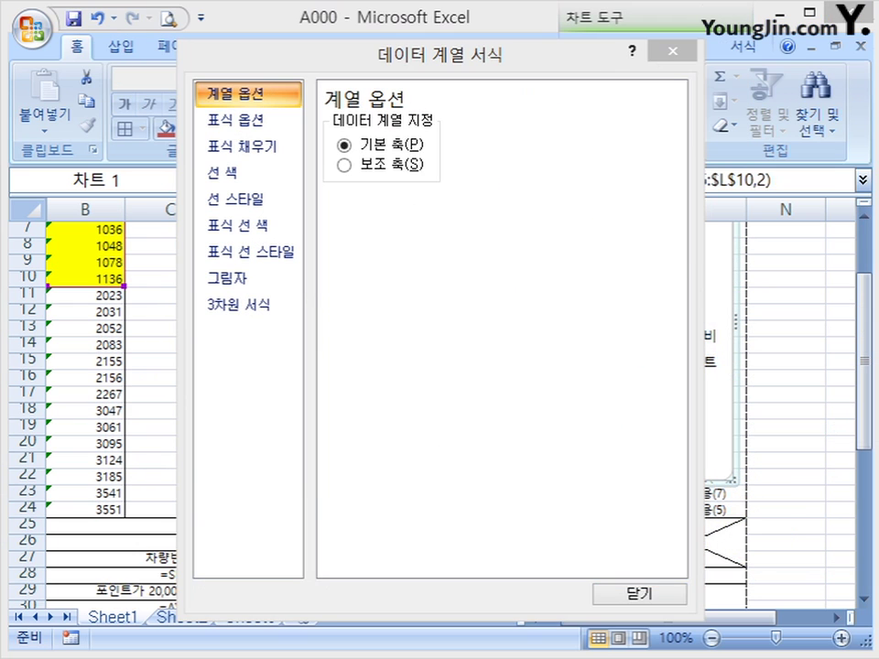
click(392, 167)
click(625, 595)
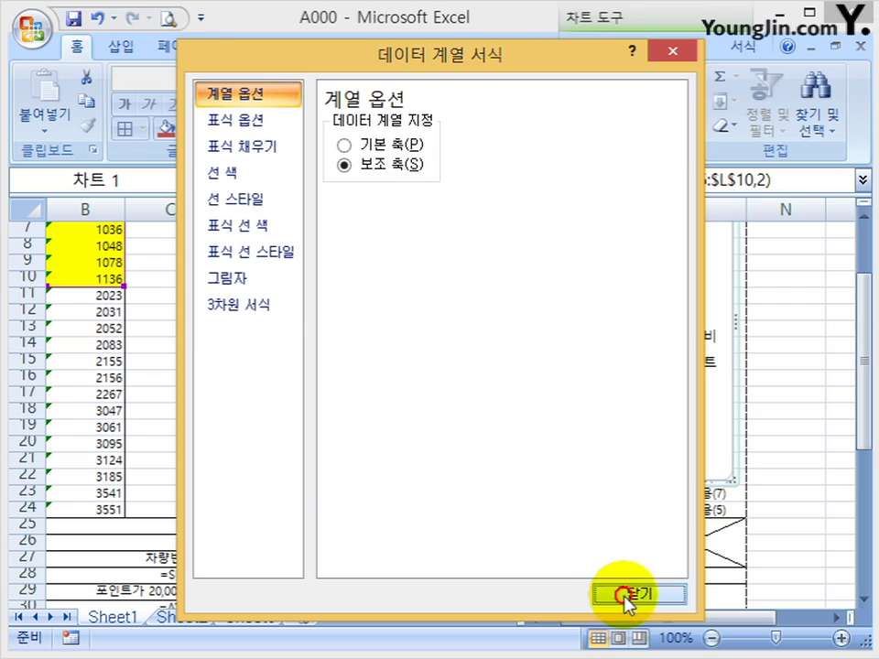
click(556, 257)
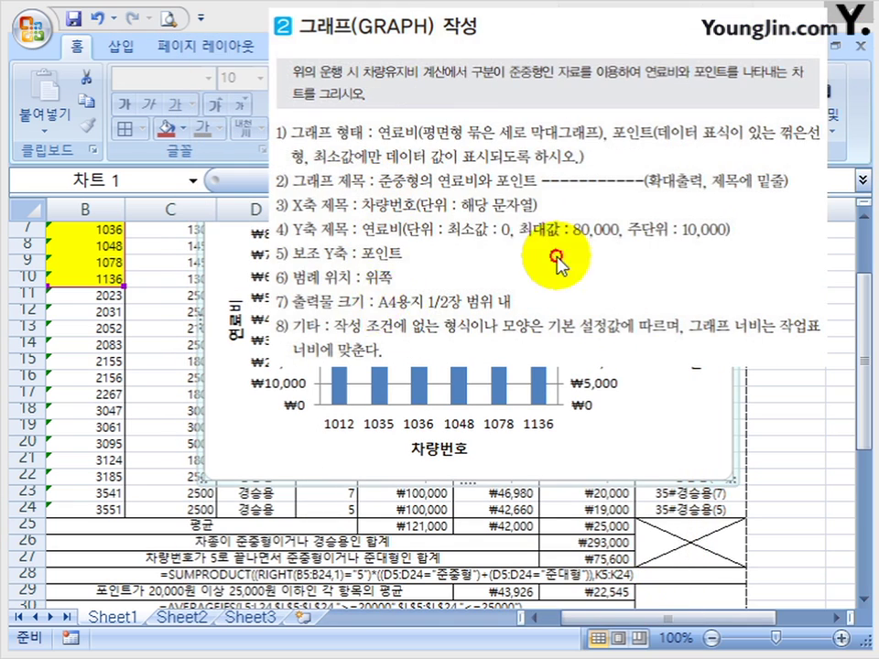
Move the chart below the table, starting around row 37 with its right edge at the end of column M.
scroll(783, 459, up, 2)
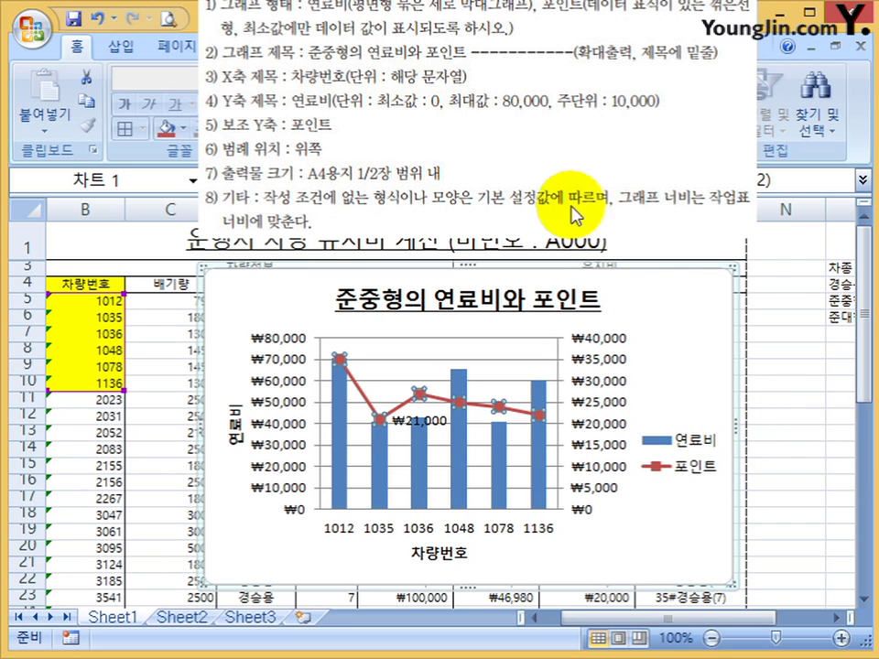
click(470, 163)
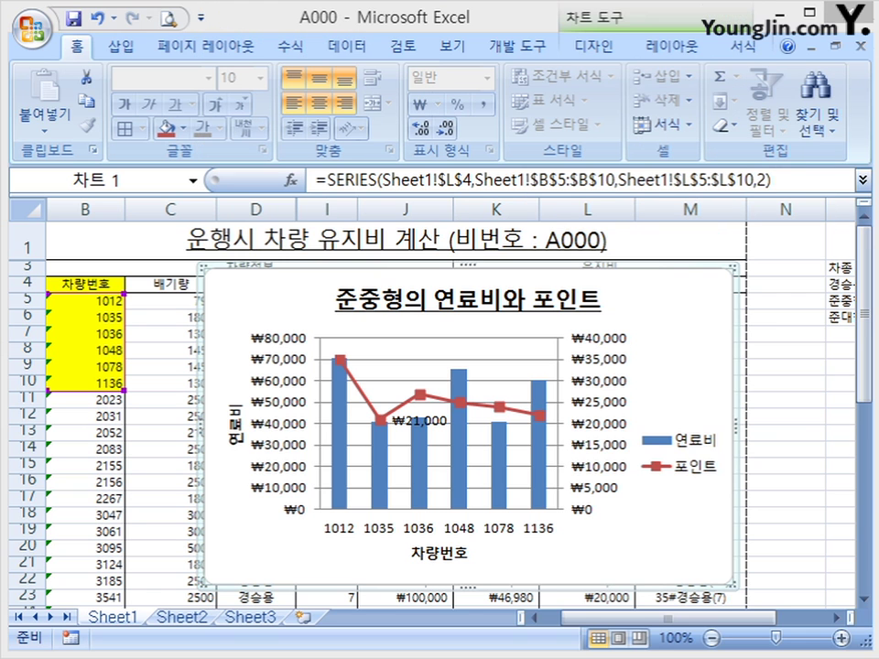
scroll(687, 449, down, 4)
drag(687, 449, 724, 540)
scroll(700, 499, down, 1)
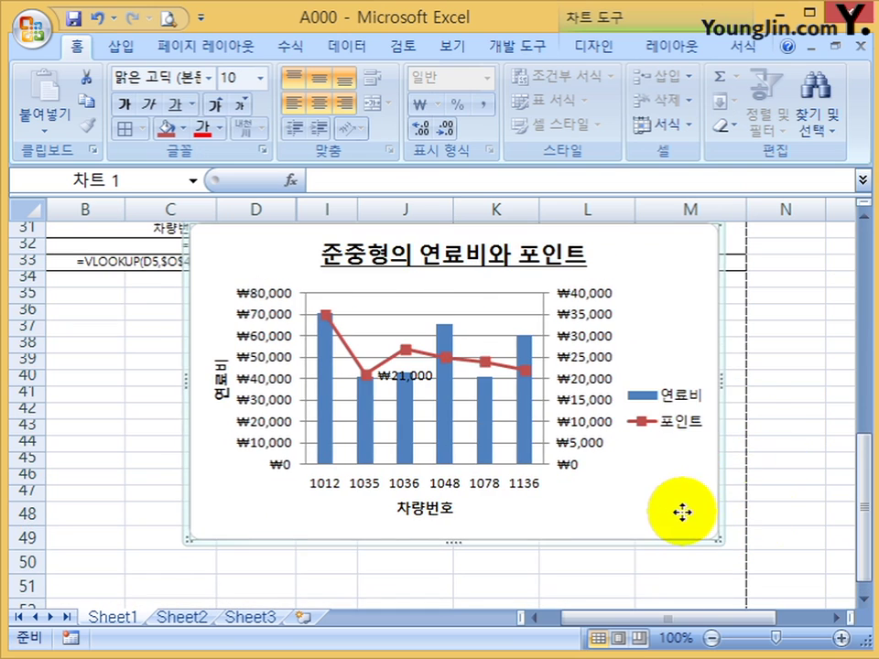
scroll(691, 458, down, 4)
drag(688, 331, 712, 414)
scroll(549, 430, up, 2)
key(alt)
scroll(198, 347, up, 4)
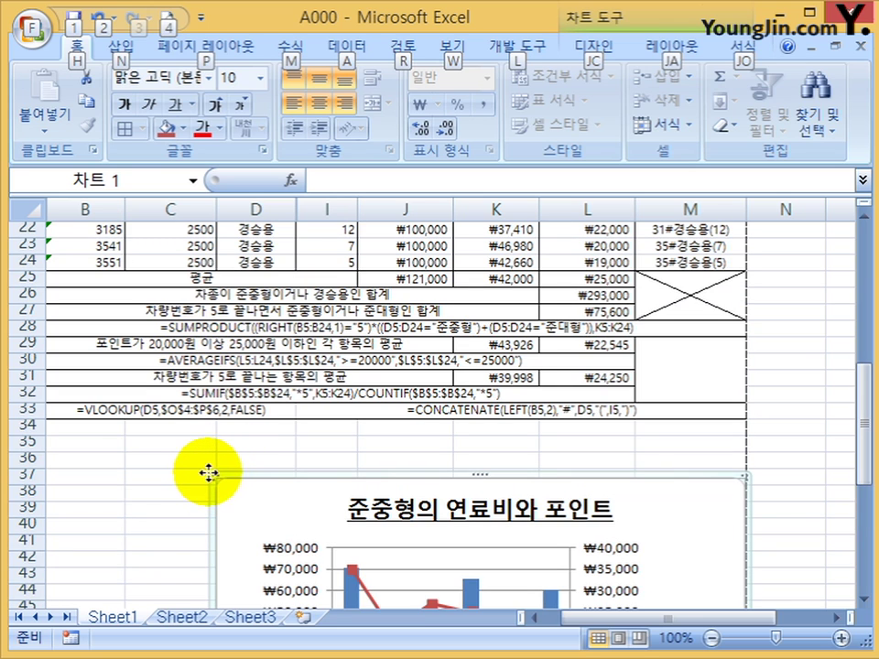
Resize the chart to span columns B to M from row 35 to row 53, inside the page boundary.
drag(211, 479, 53, 436)
scroll(756, 520, down, 7)
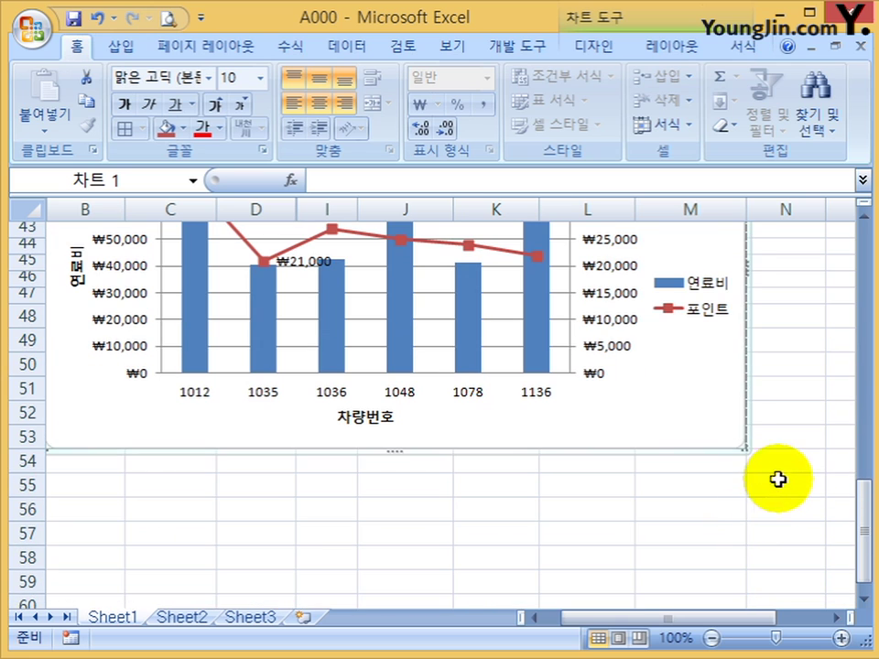
click(780, 460)
click(749, 448)
drag(742, 448, 743, 442)
click(756, 444)
scroll(780, 490, up, 1)
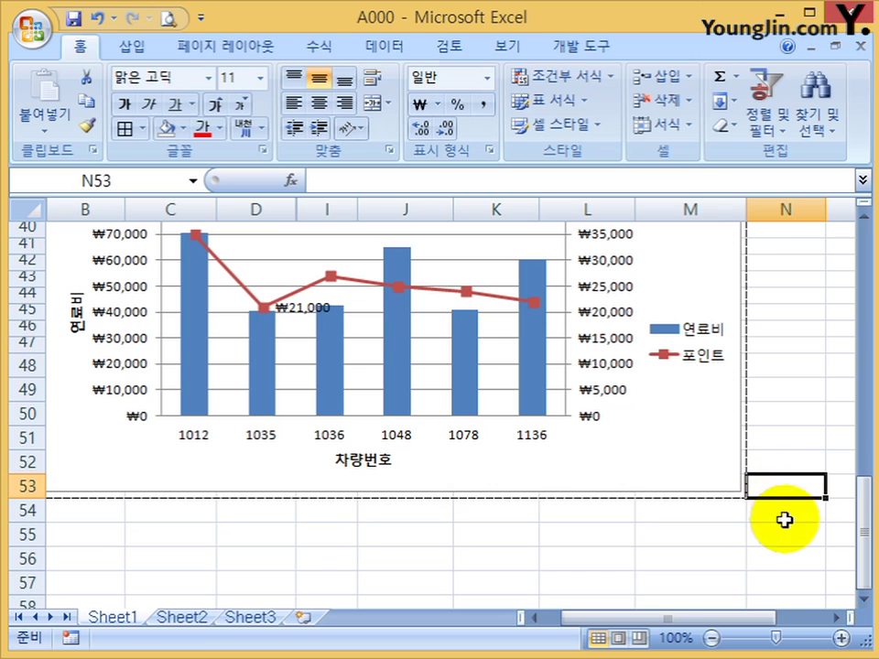
click(451, 497)
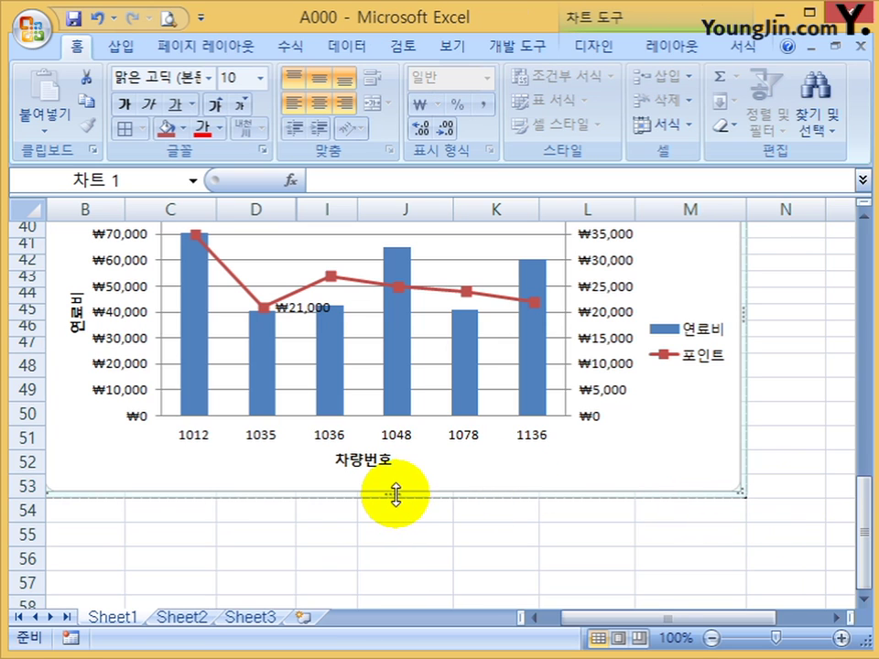
drag(396, 493, 399, 481)
click(752, 493)
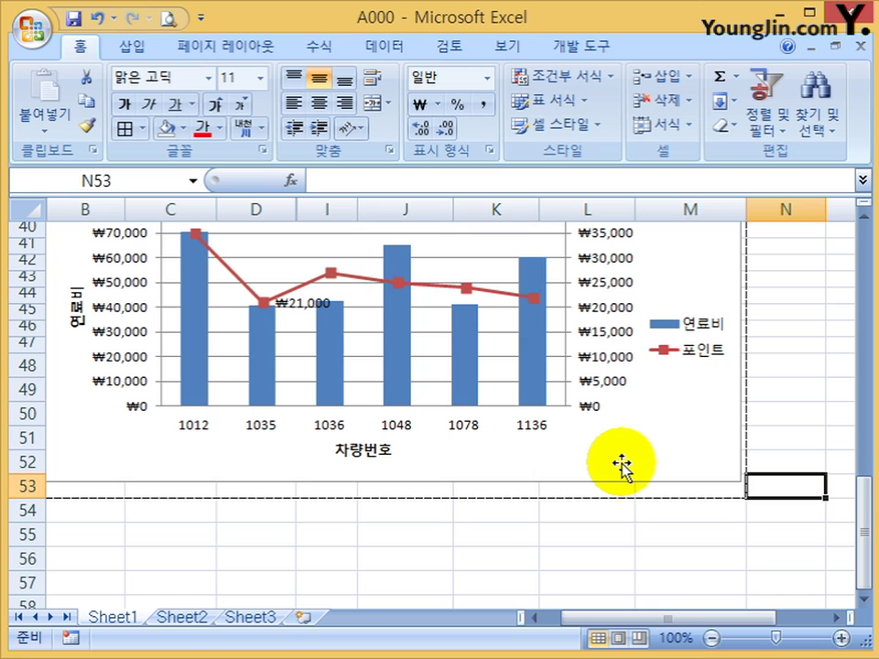
Check in print preview how the table and chart fit on the page, including the chart's right and lower edges.
scroll(621, 467, up, 13)
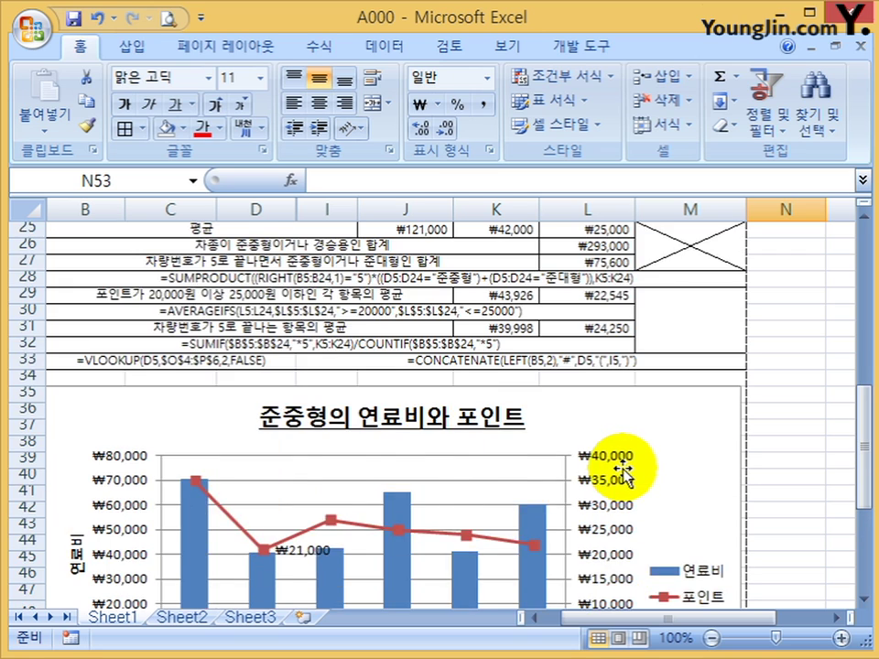
click(167, 19)
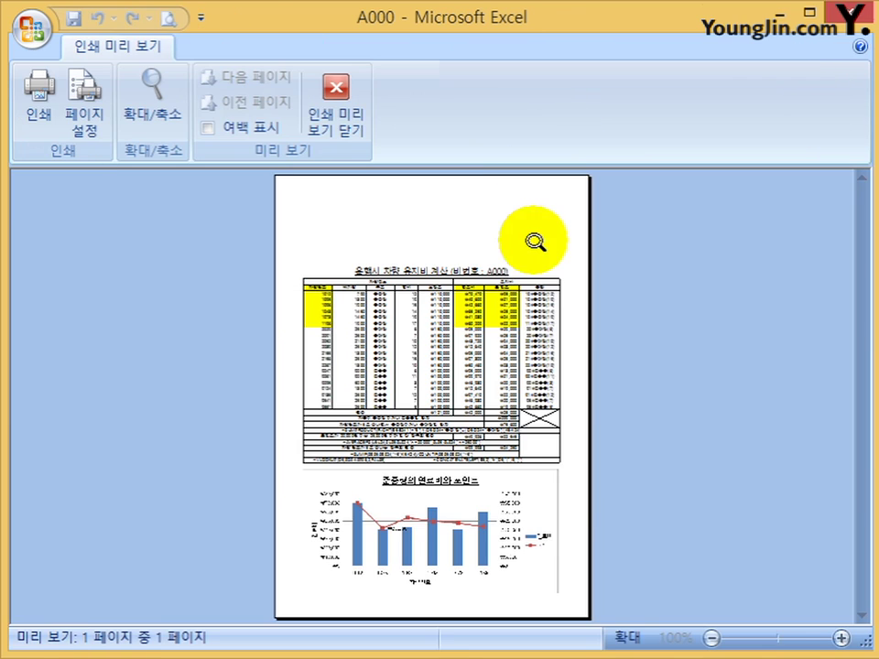
click(526, 529)
click(631, 583)
click(369, 455)
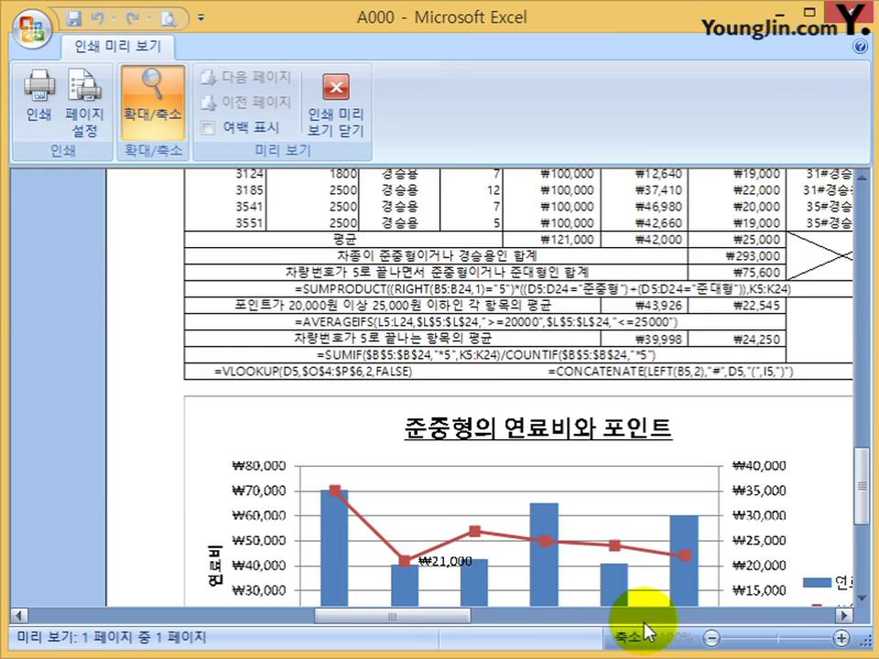
scroll(637, 595, down, 5)
click(513, 421)
click(534, 486)
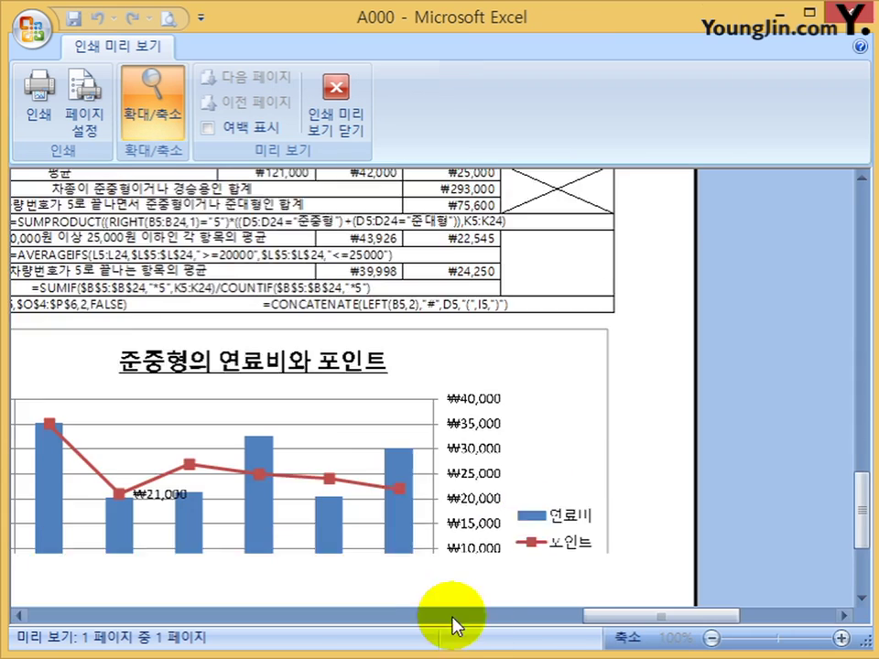
scroll(359, 536, down, 5)
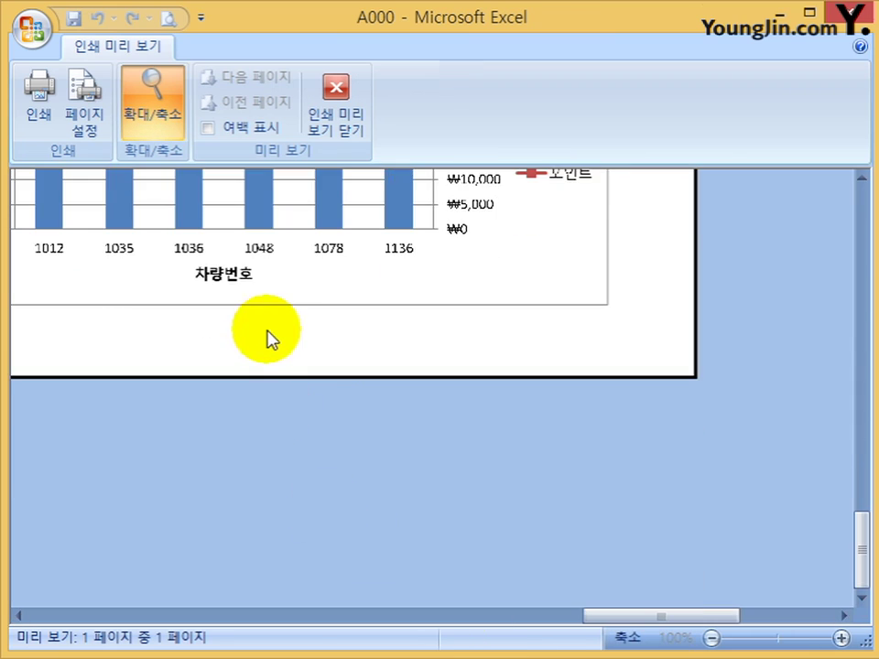
click(339, 95)
Set the chart's legend position to 위쪽 without overlapping the chart.
scroll(567, 490, down, 4)
scroll(559, 499, down, 10)
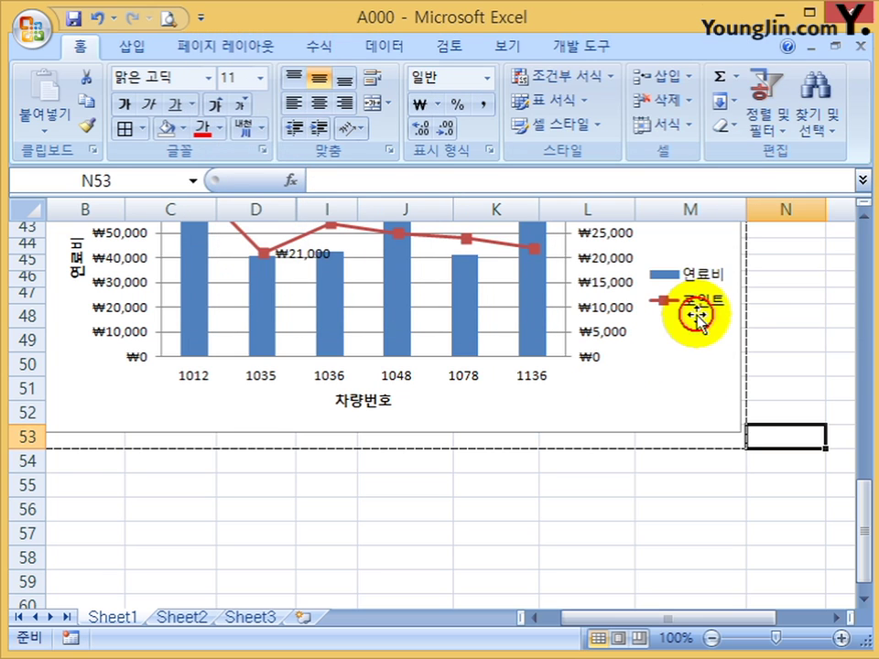
click(679, 307)
right_click(680, 306)
click(728, 478)
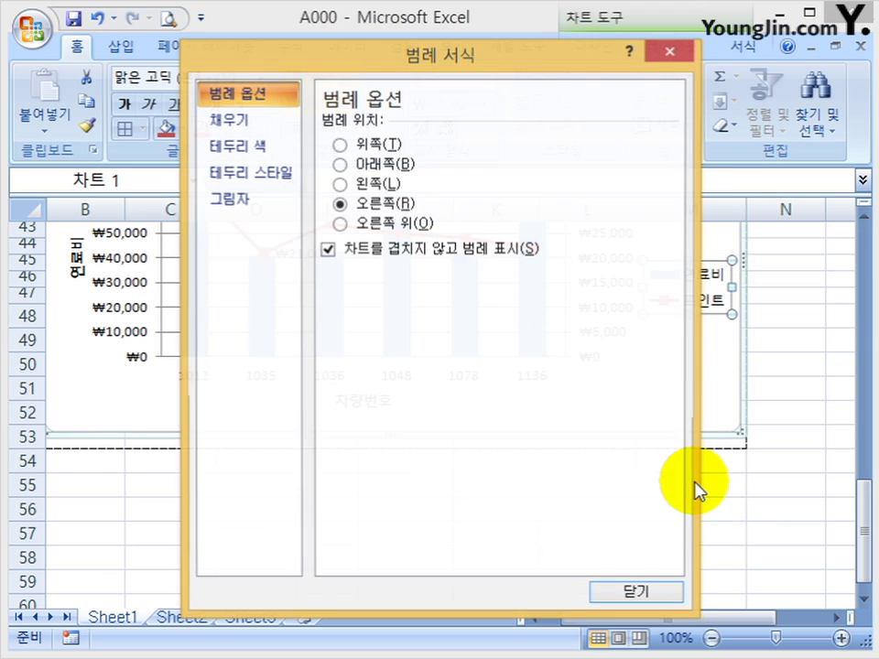
click(378, 145)
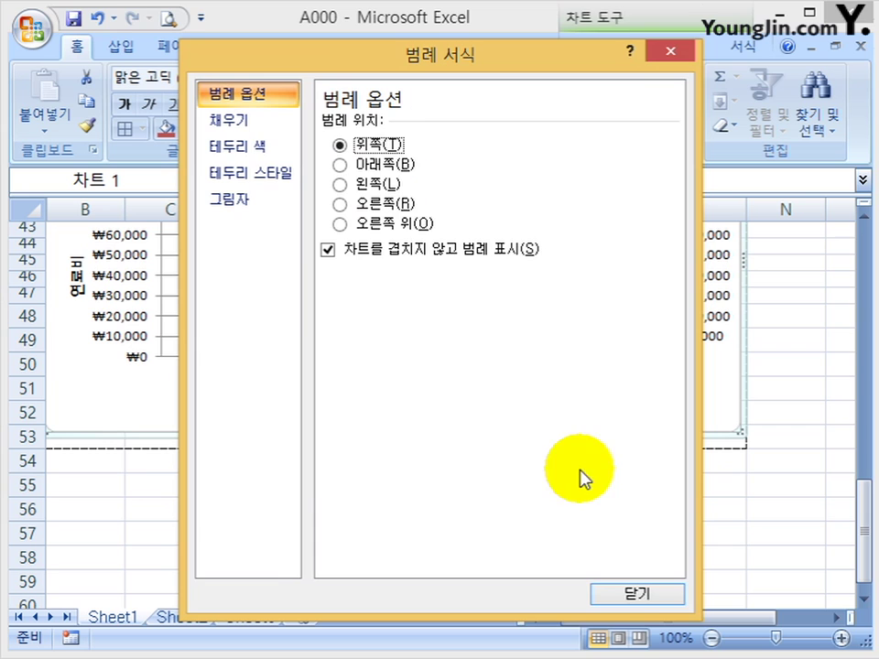
click(638, 594)
click(740, 524)
Shorten the chart's lower edge to row 51 and stretch it back to row 53.
scroll(740, 524, up, 2)
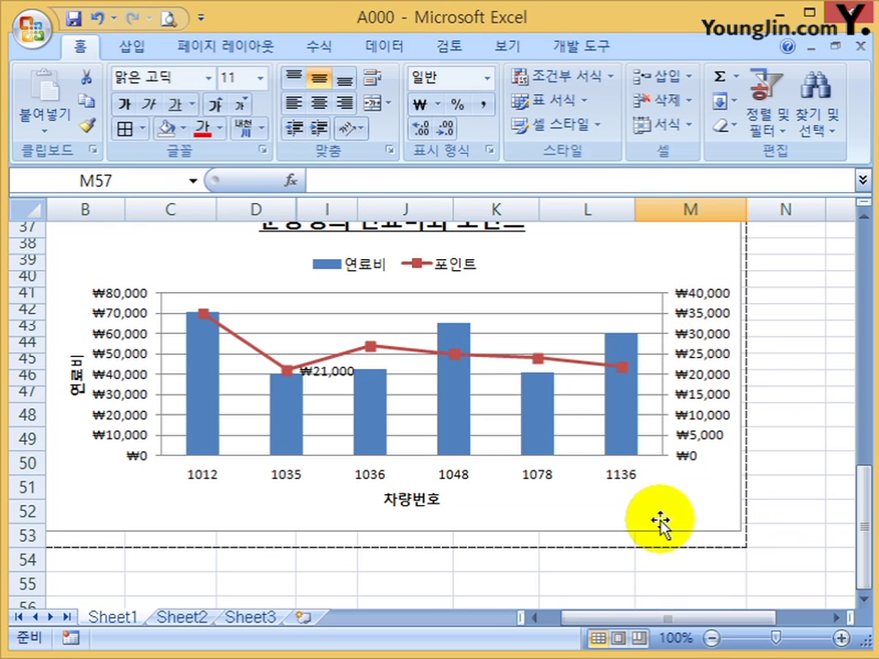
click(448, 527)
drag(392, 536, 406, 486)
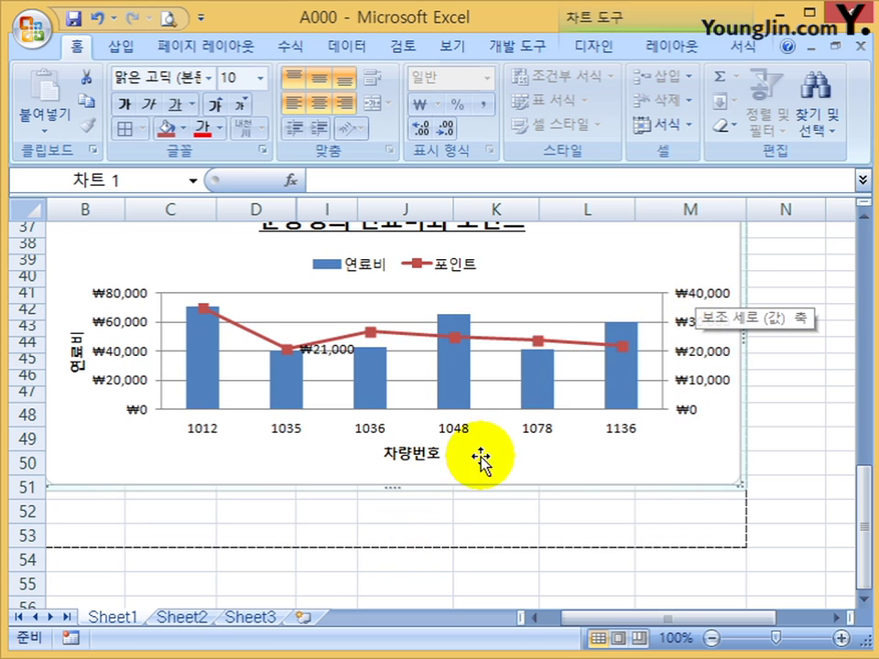
drag(390, 487, 396, 535)
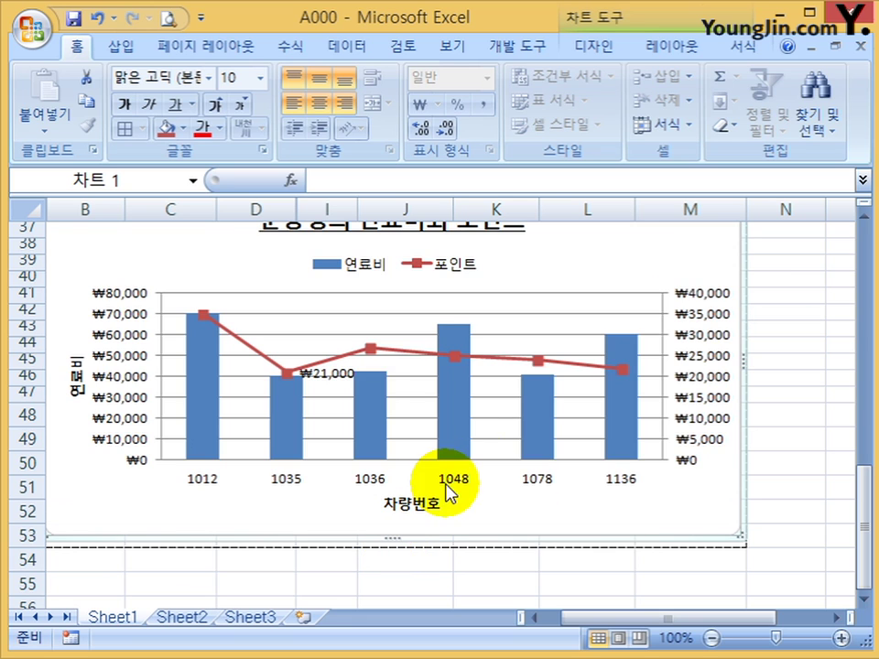
Fix the 연료비 axis at minimum 0, maximum 80000 and major unit 10000, and shorten the chart's lower edge slightly.
click(142, 360)
right_click(142, 360)
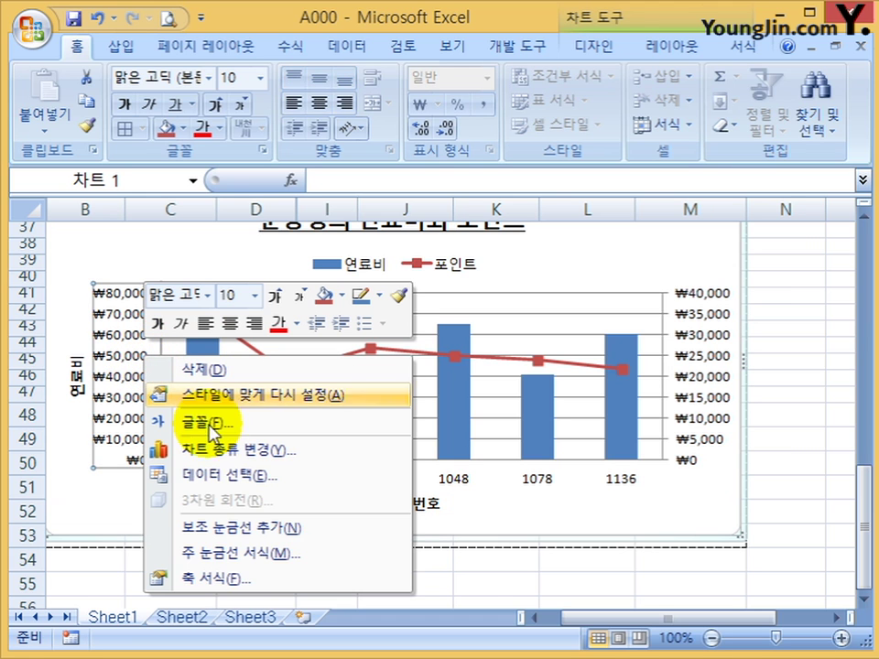
click(233, 583)
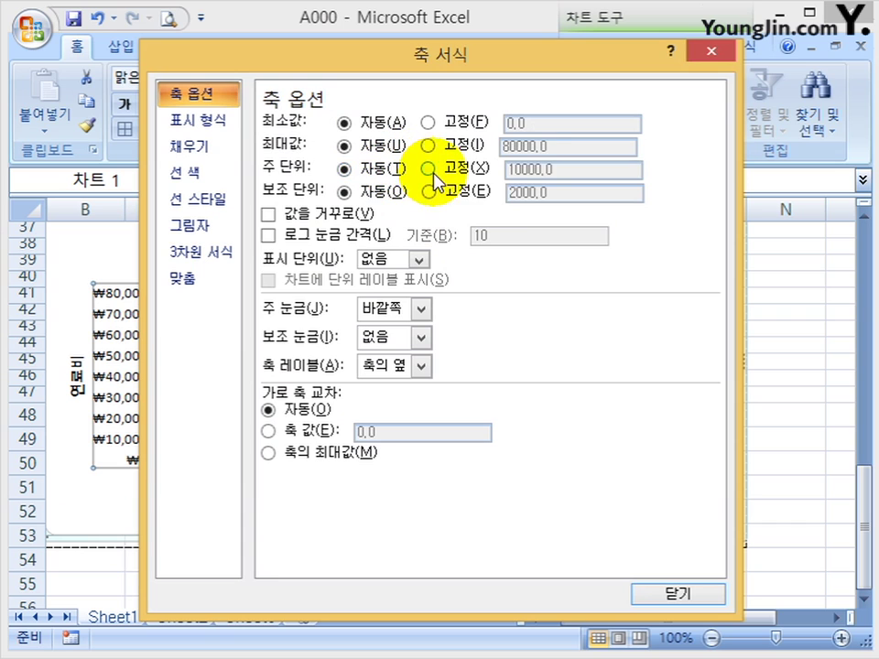
click(426, 169)
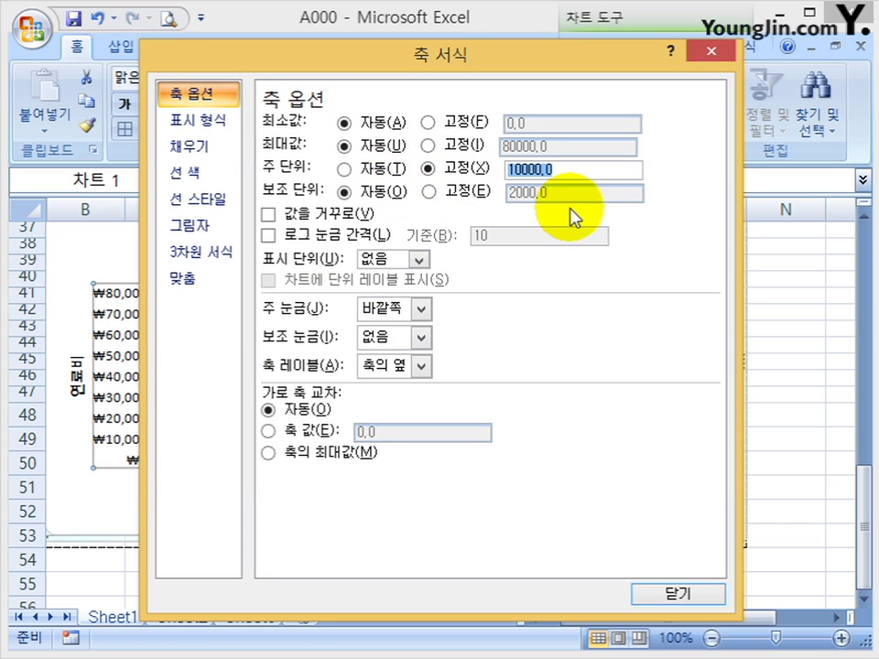
click(427, 170)
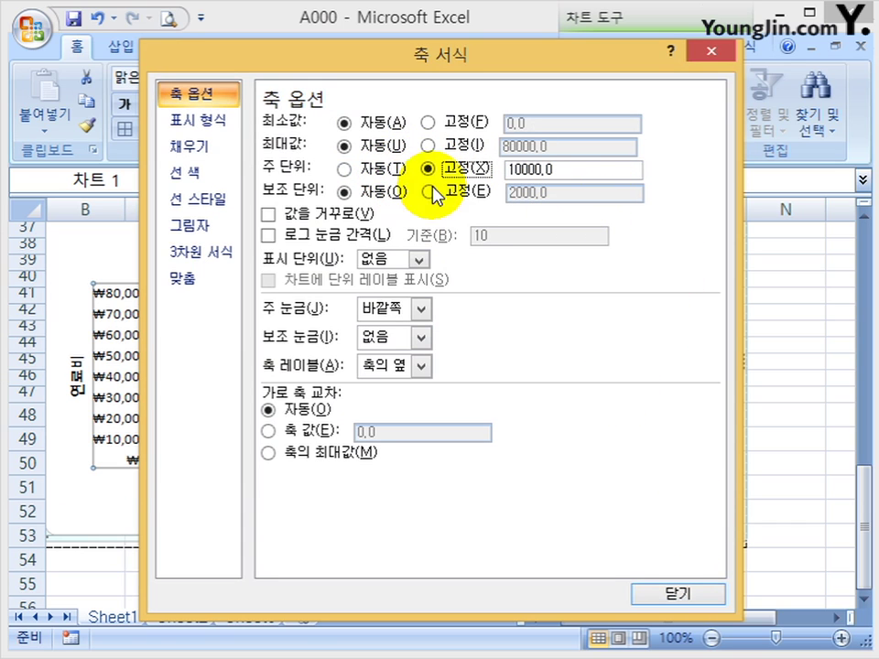
click(443, 143)
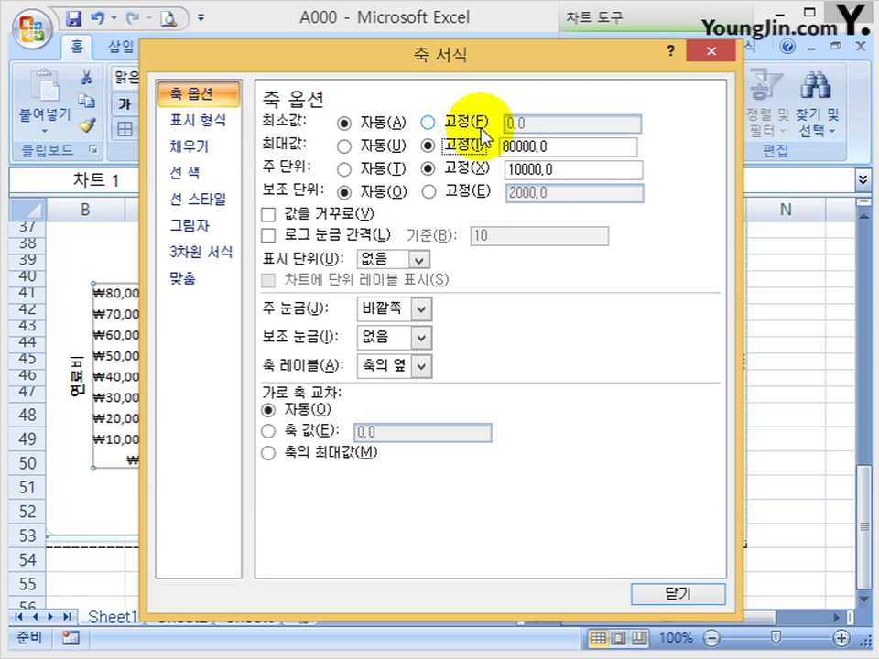
click(480, 130)
click(561, 127)
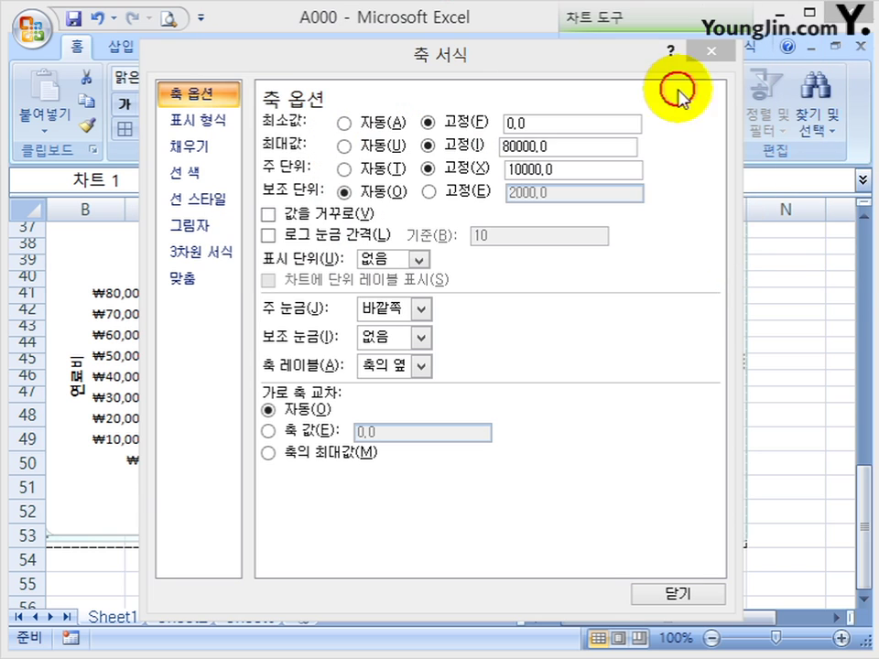
click(677, 593)
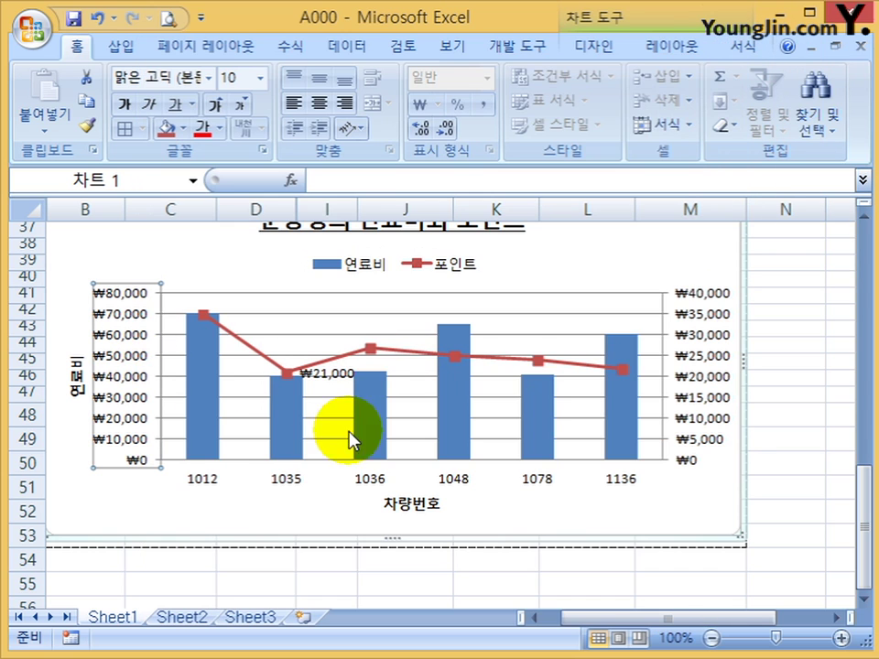
mouse_move(397, 536)
mouse_down()
mouse_move(396, 585)
mouse_move(396, 417)
mouse_move(406, 532)
mouse_up()
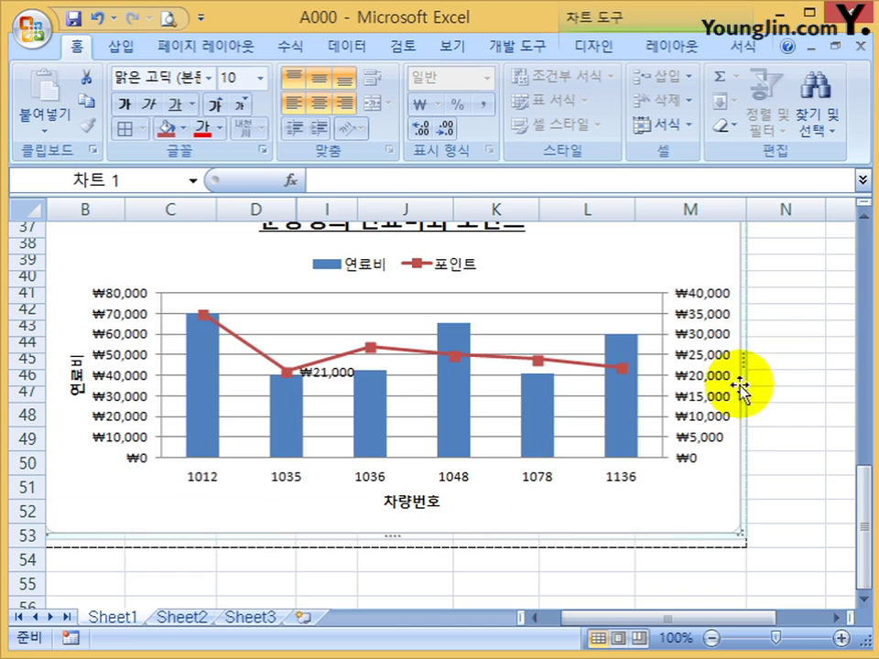
click(773, 343)
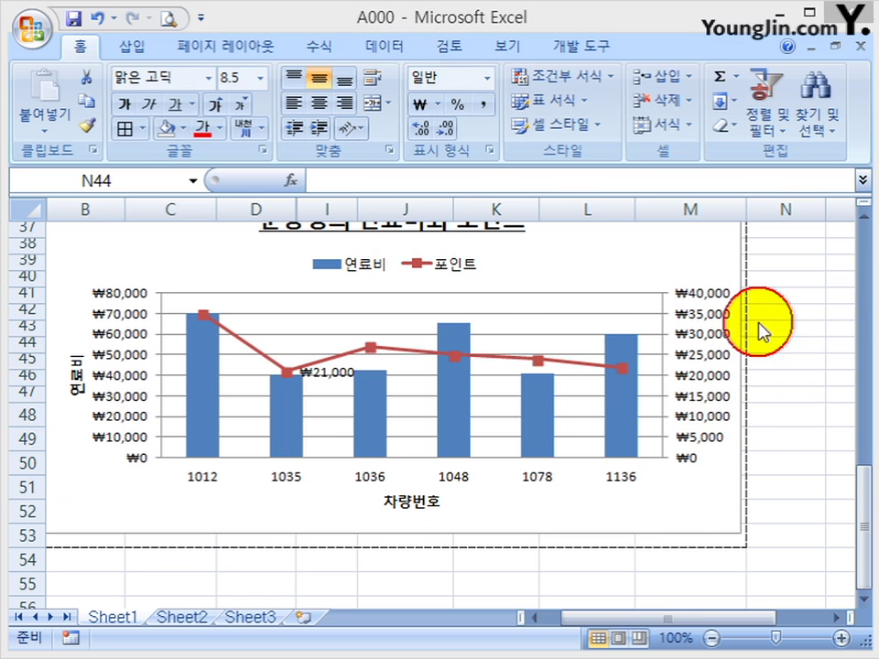
Add a rotated title (제목 회전) to the chart's secondary vertical axis.
click(550, 260)
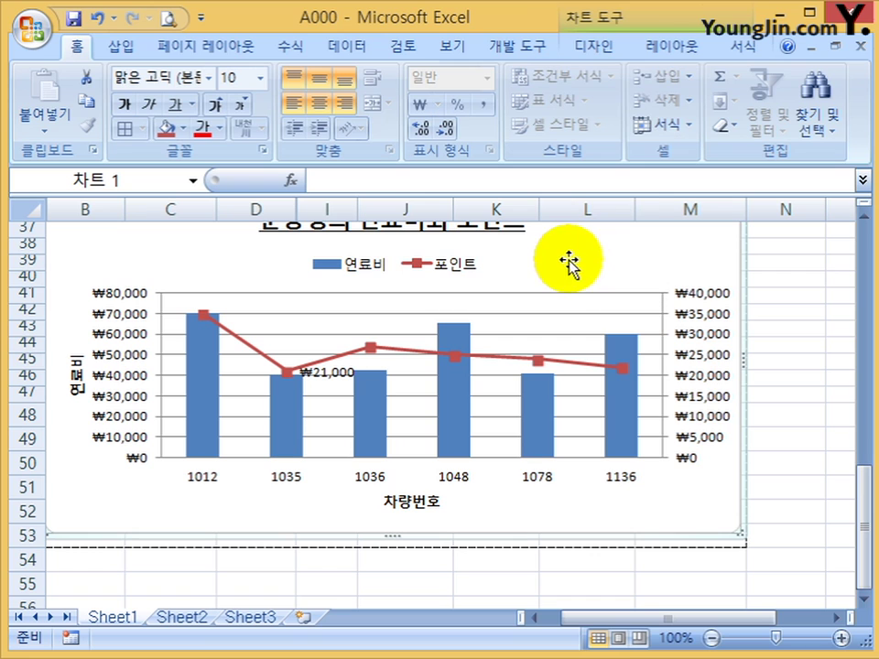
click(666, 48)
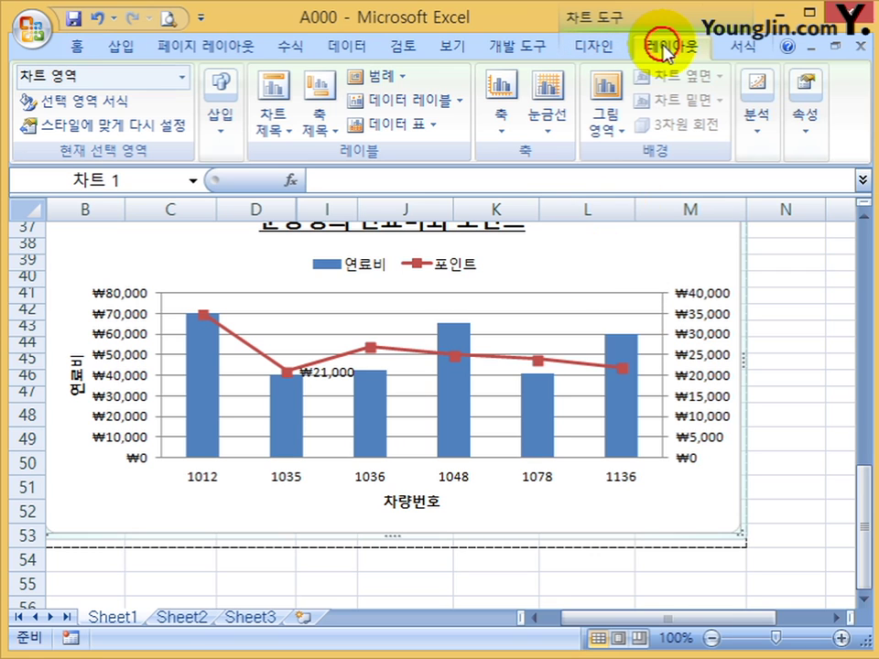
click(323, 130)
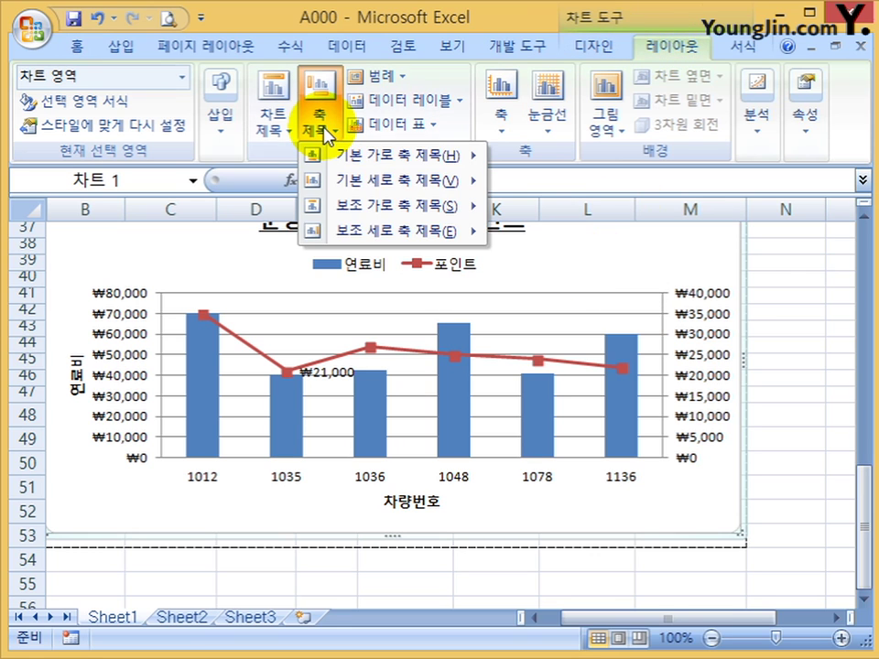
mouse_move(355, 232)
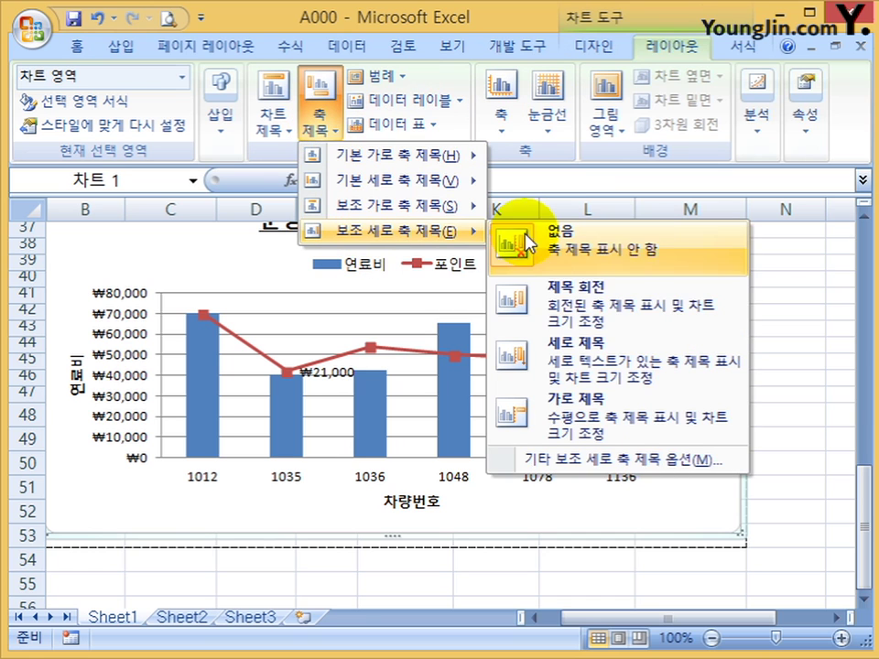
click(599, 300)
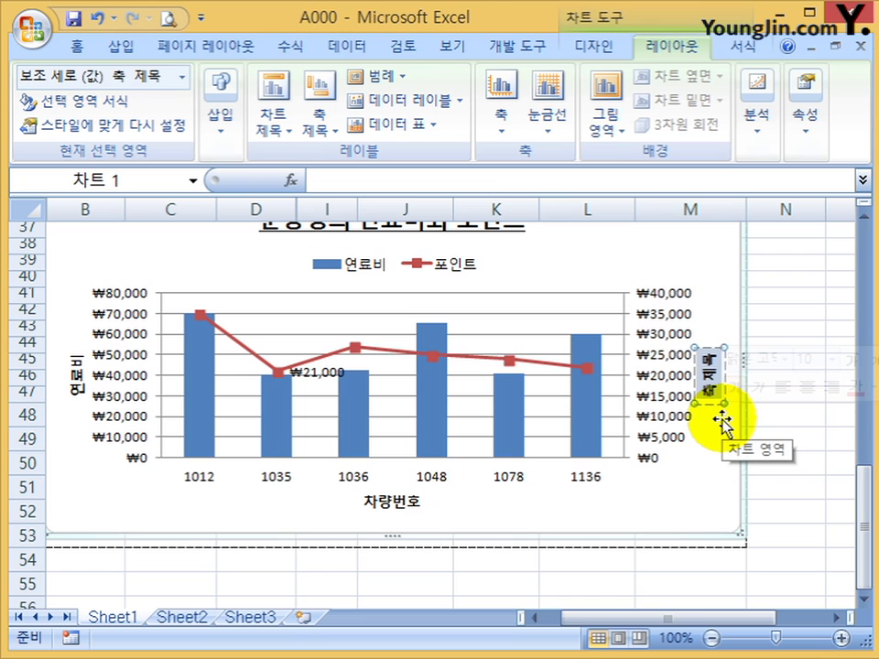
click(804, 442)
Remove the yellow fill from the table range B4:L11.
scroll(799, 483, up, 8)
scroll(798, 482, up, 4)
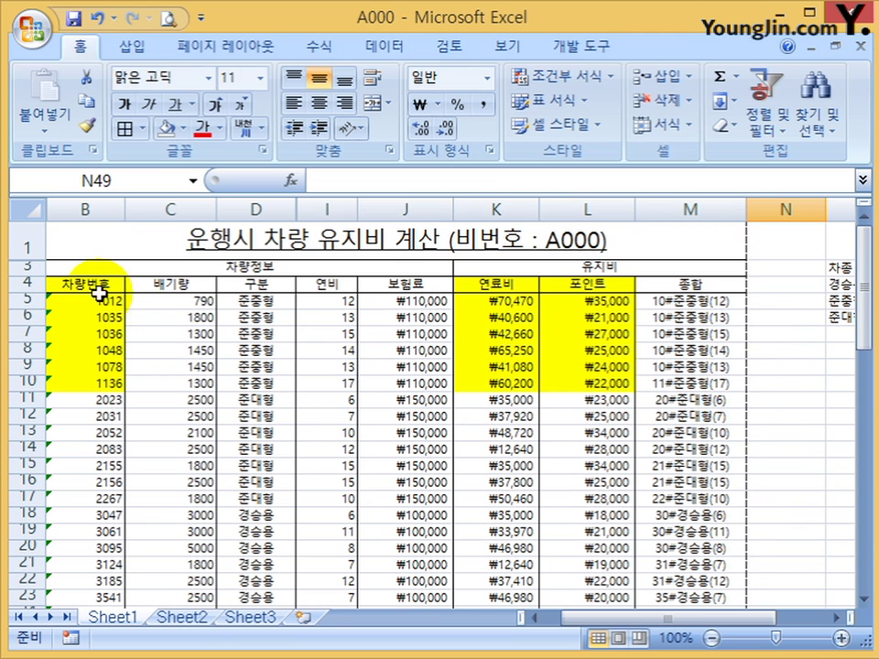
drag(110, 284, 565, 398)
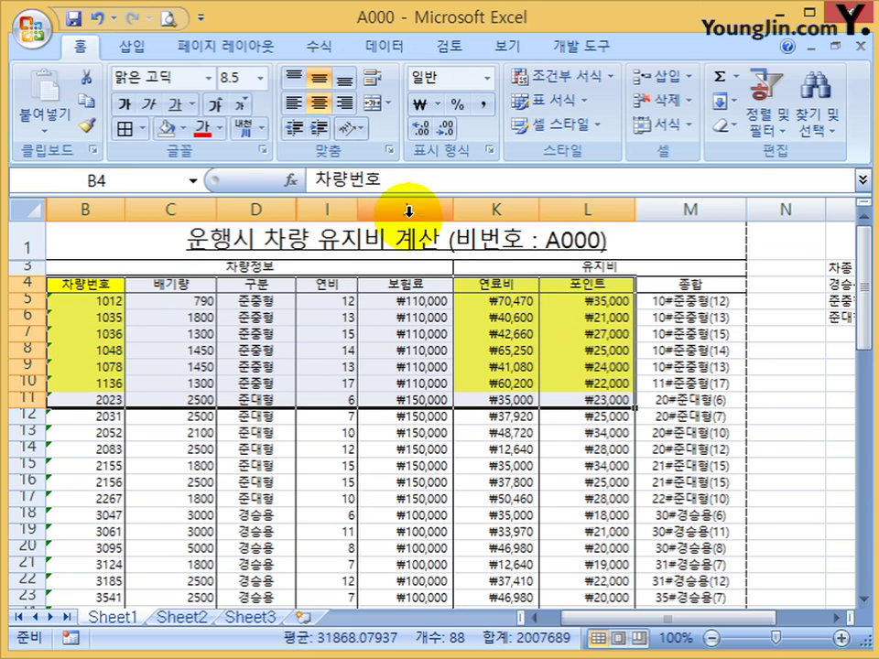
click(188, 135)
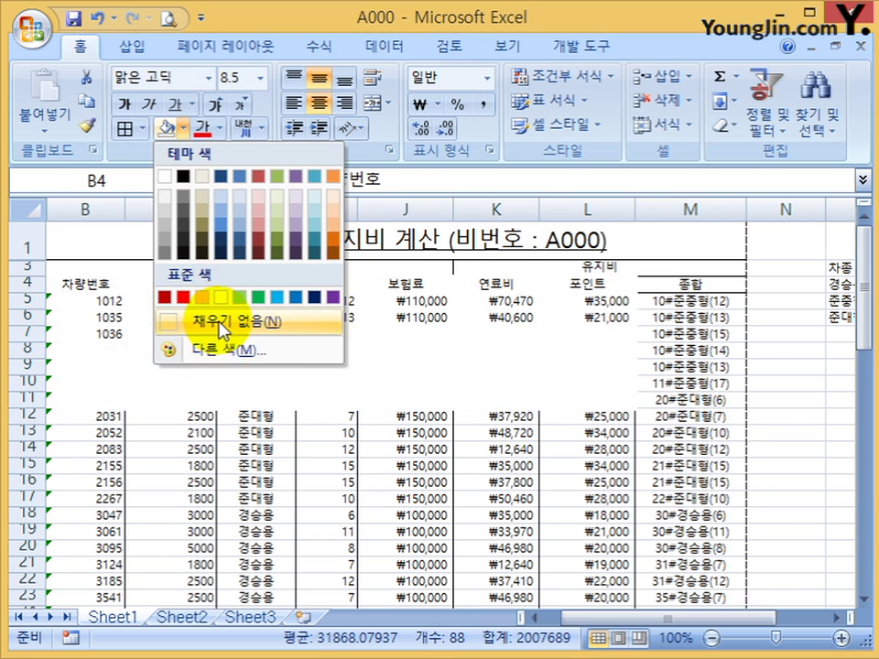
click(220, 317)
click(602, 387)
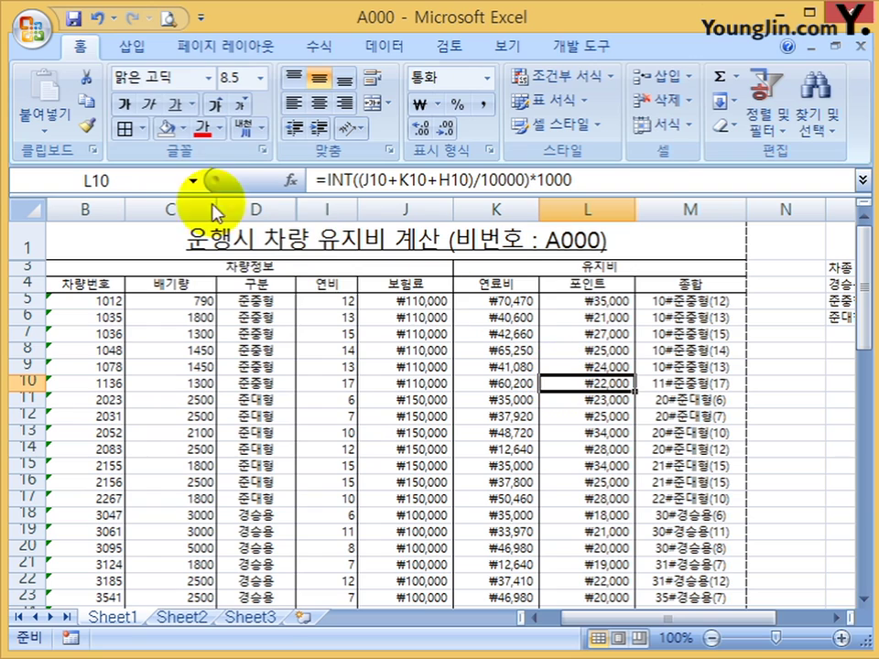
Examine the table, formula rows and chart in print preview at full-page and enlarged views, and close the preview.
click(182, 16)
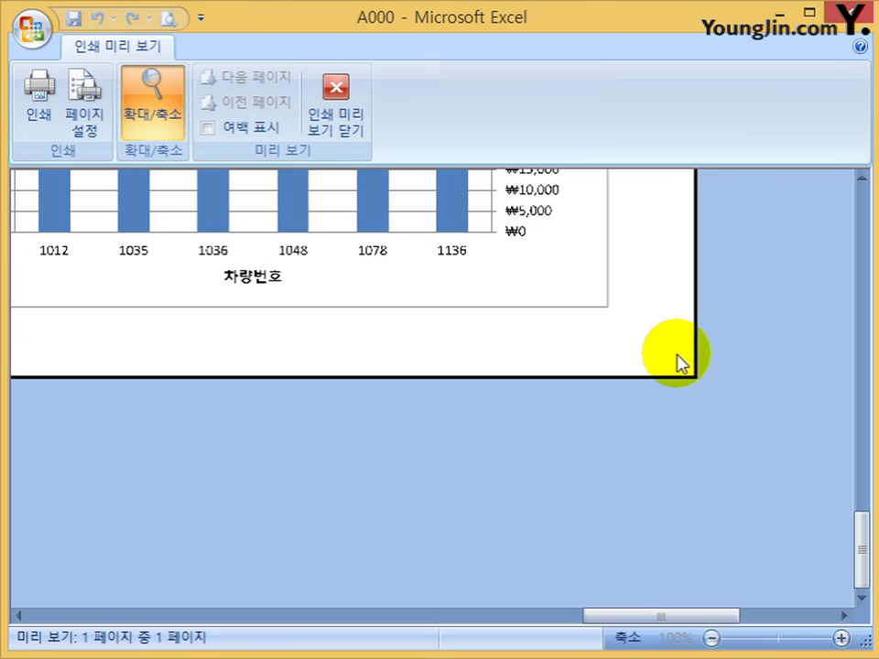
click(583, 520)
click(389, 467)
scroll(565, 496, up, 5)
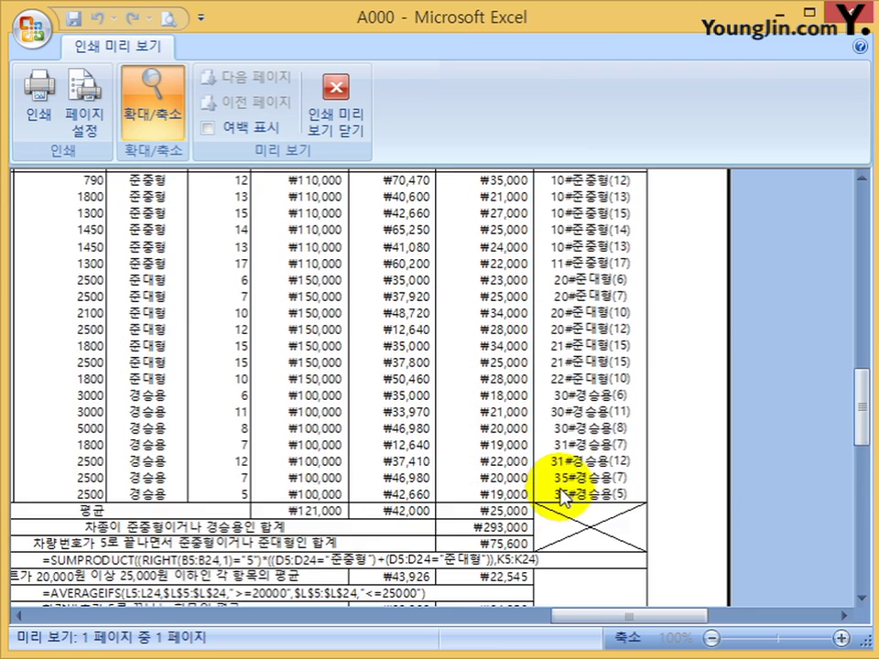
click(456, 369)
click(456, 369)
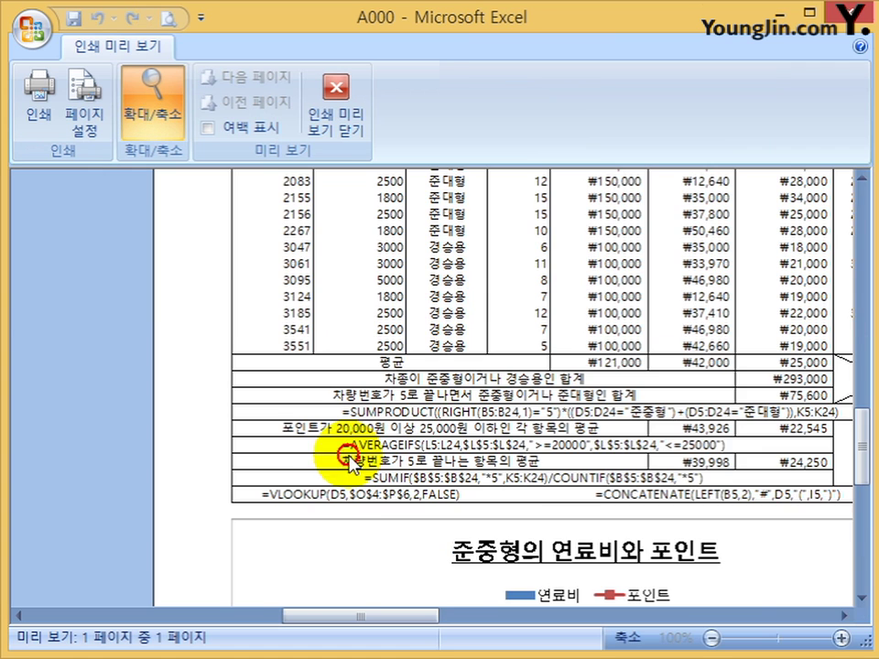
scroll(608, 526, down, 5)
scroll(682, 485, down, 3)
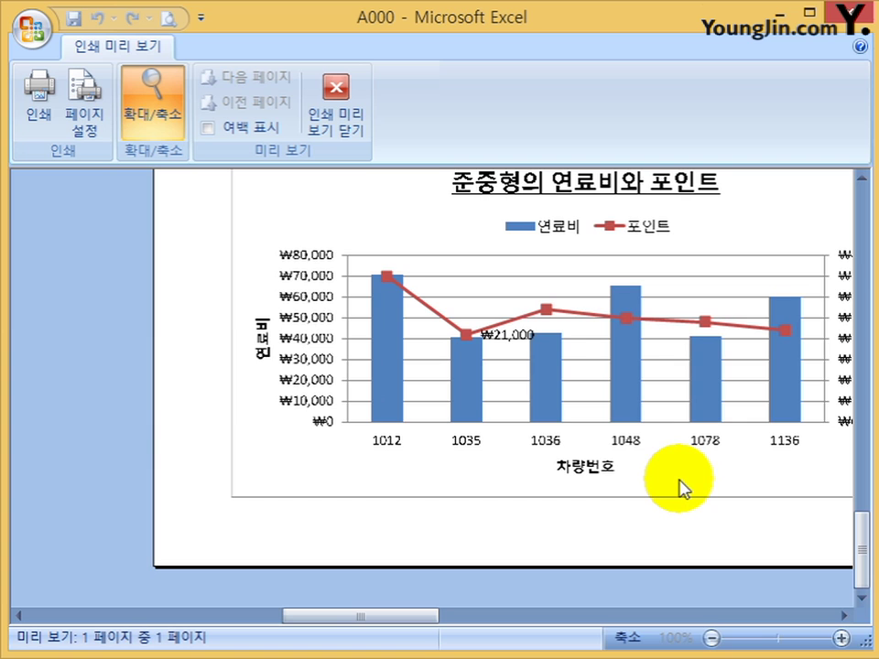
scroll(682, 485, up, 5)
click(508, 398)
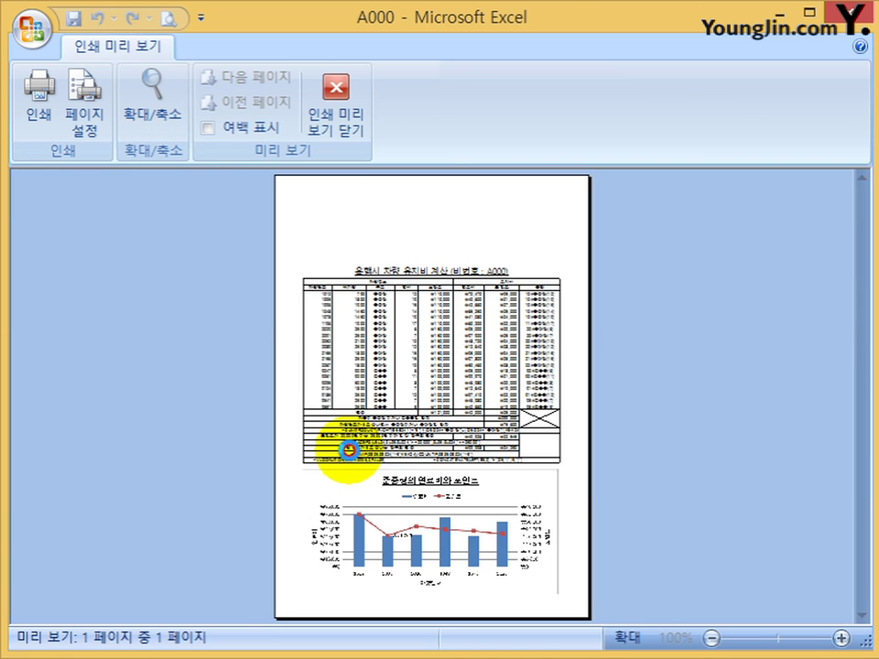
click(346, 446)
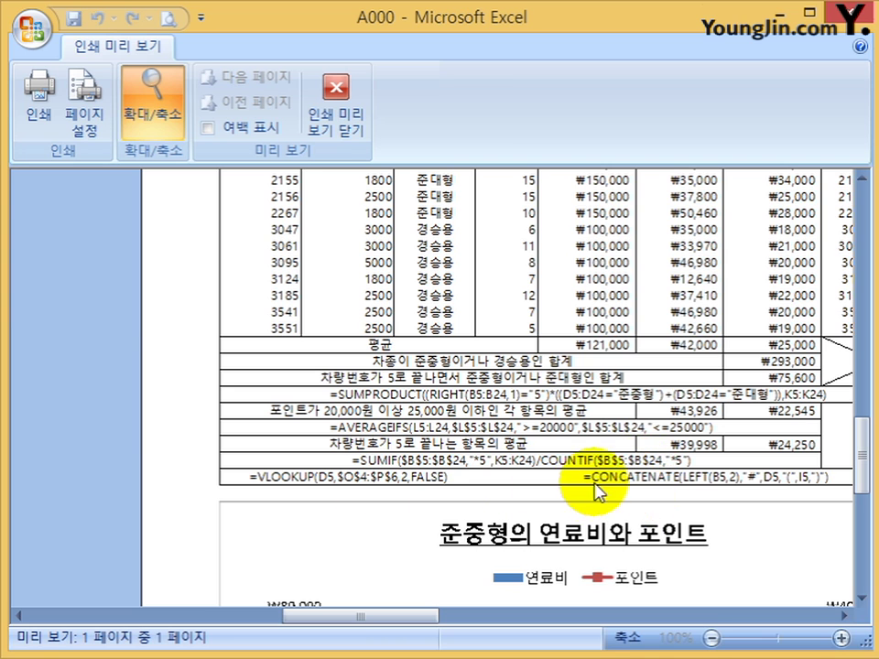
click(588, 485)
click(474, 469)
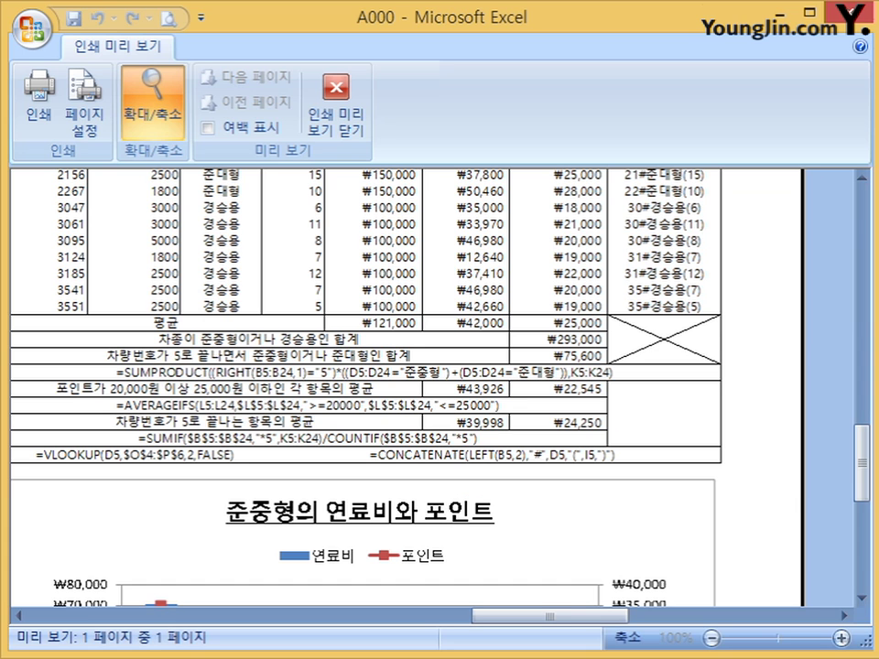
click(335, 100)
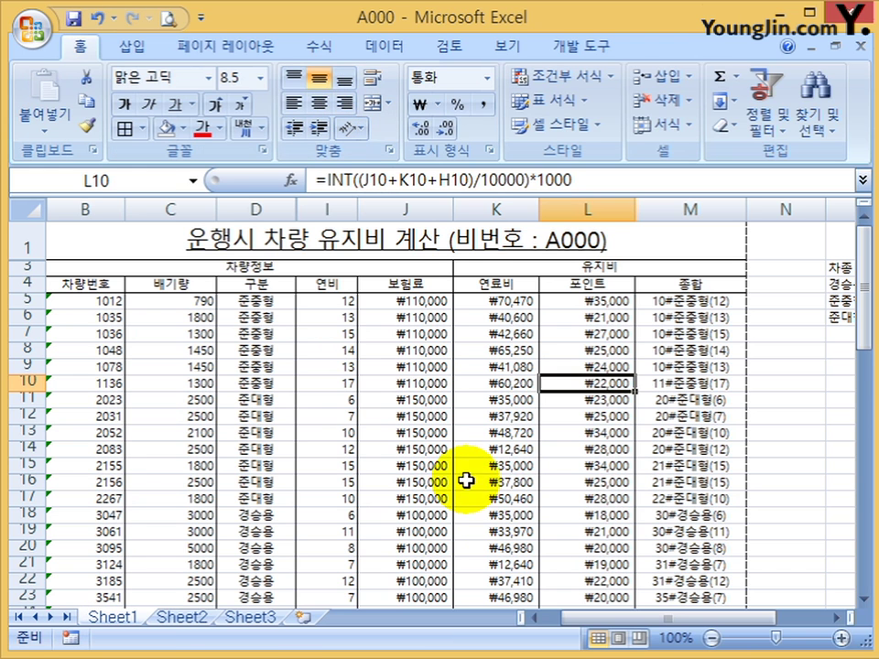
Print the selected sheet from print preview with the Hancom PDF printer, all pages, one copy.
click(525, 469)
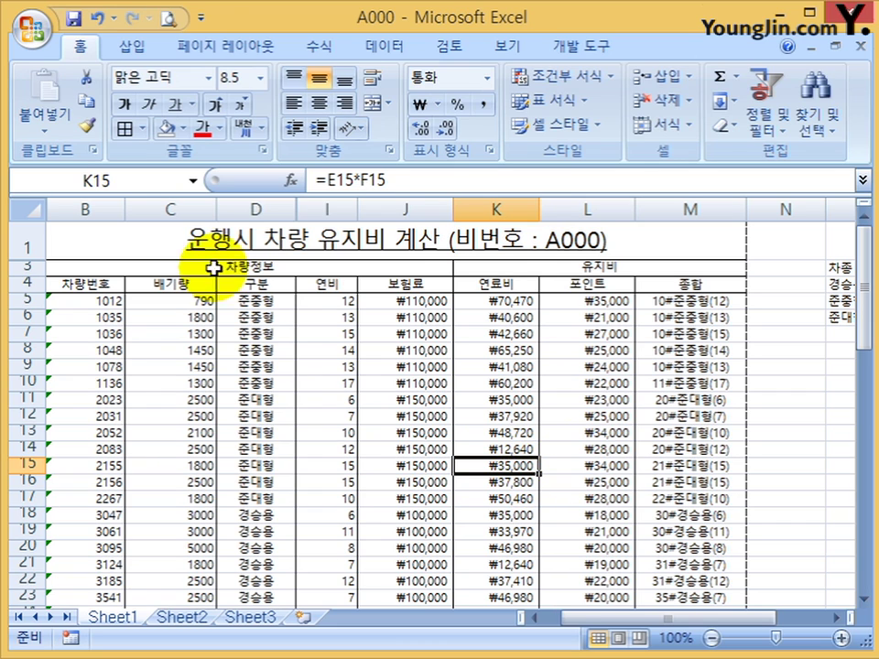
click(165, 17)
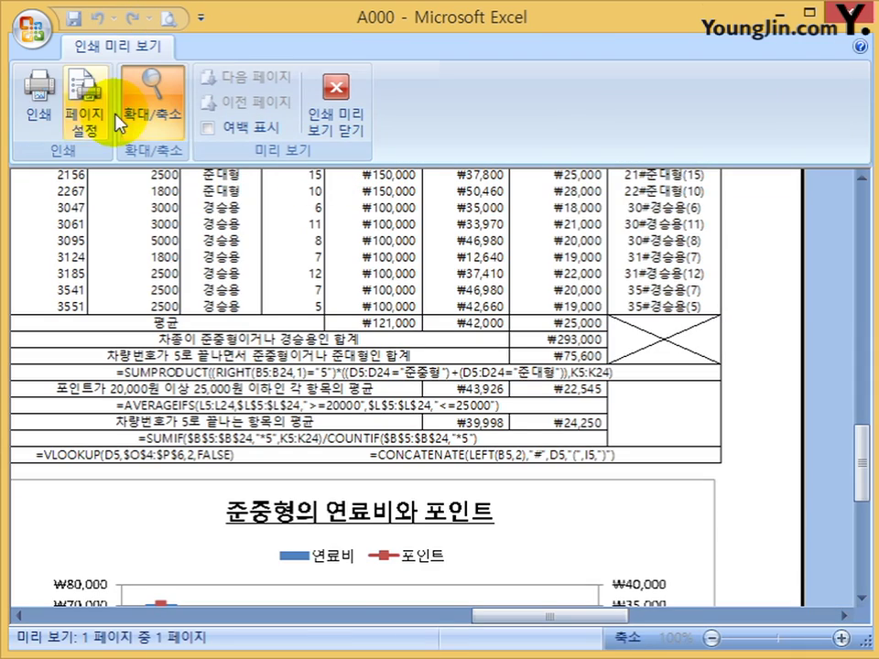
click(40, 119)
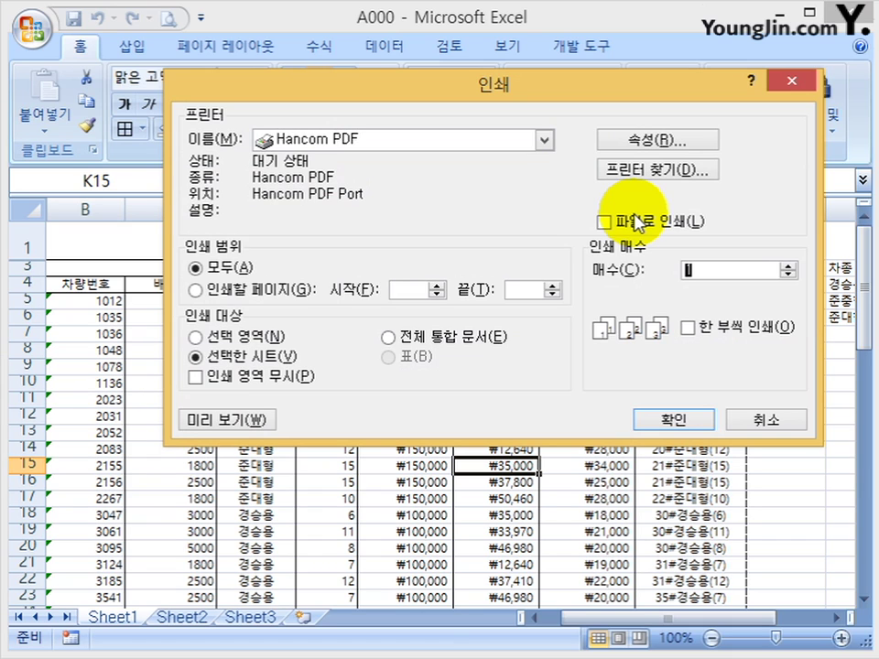
click(505, 143)
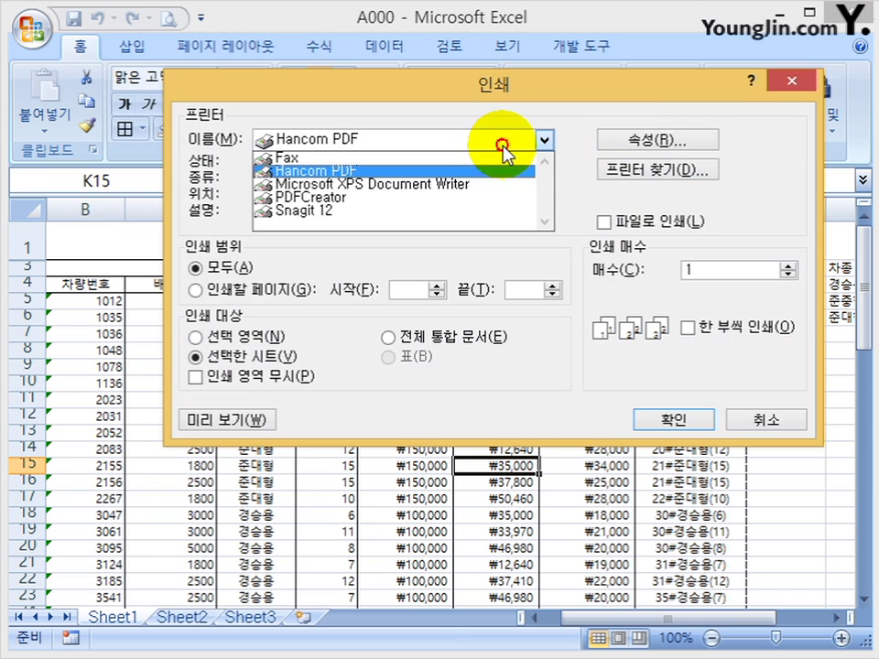
click(504, 147)
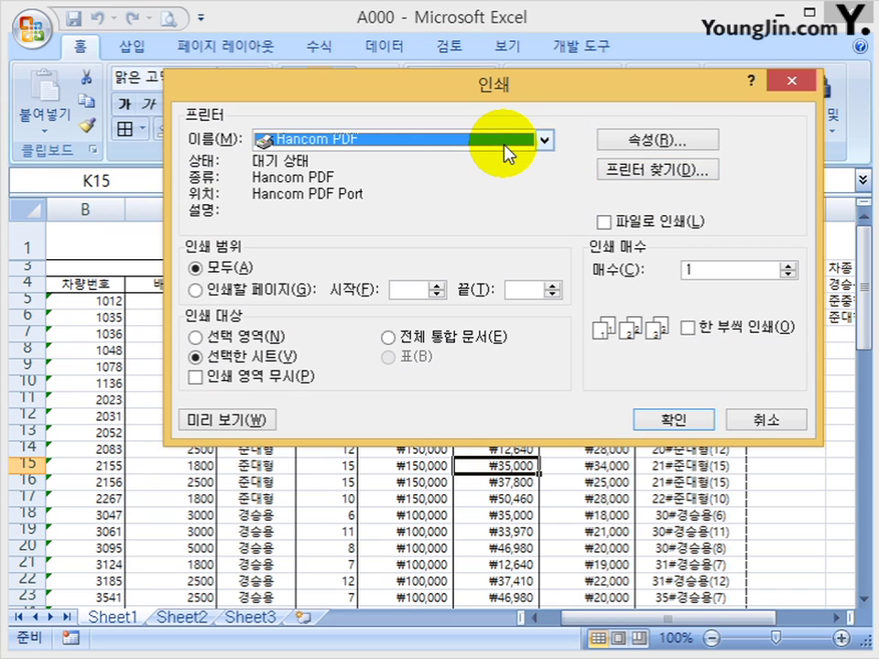
click(673, 419)
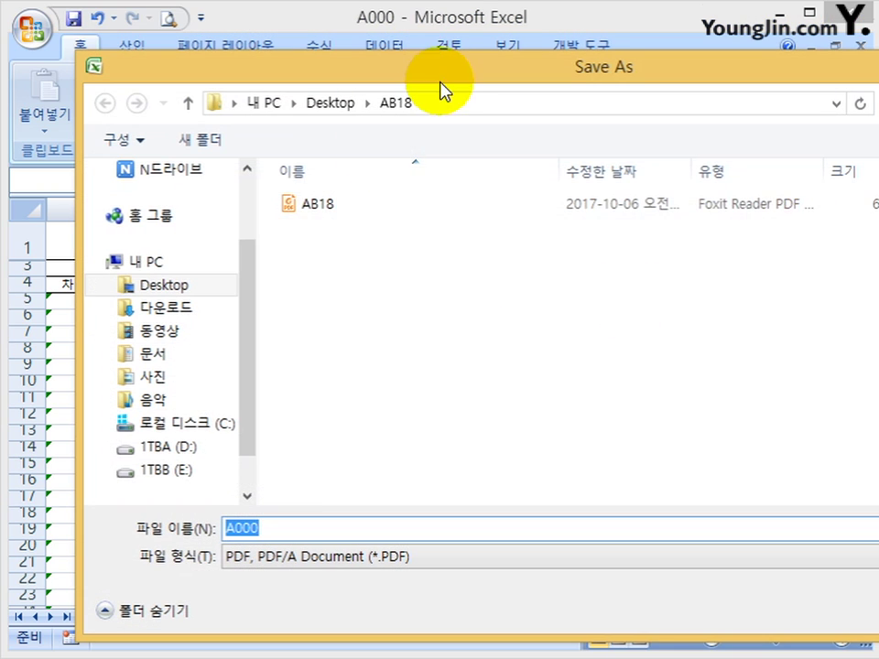
Save the PDF output as A000 in the A000 folder on the Desktop.
click(327, 103)
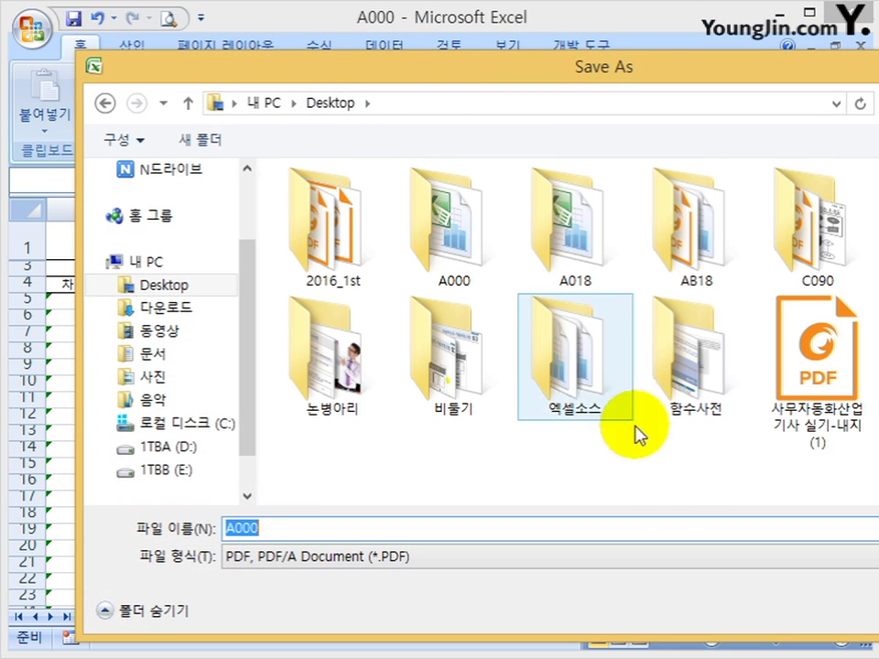
double_click(472, 252)
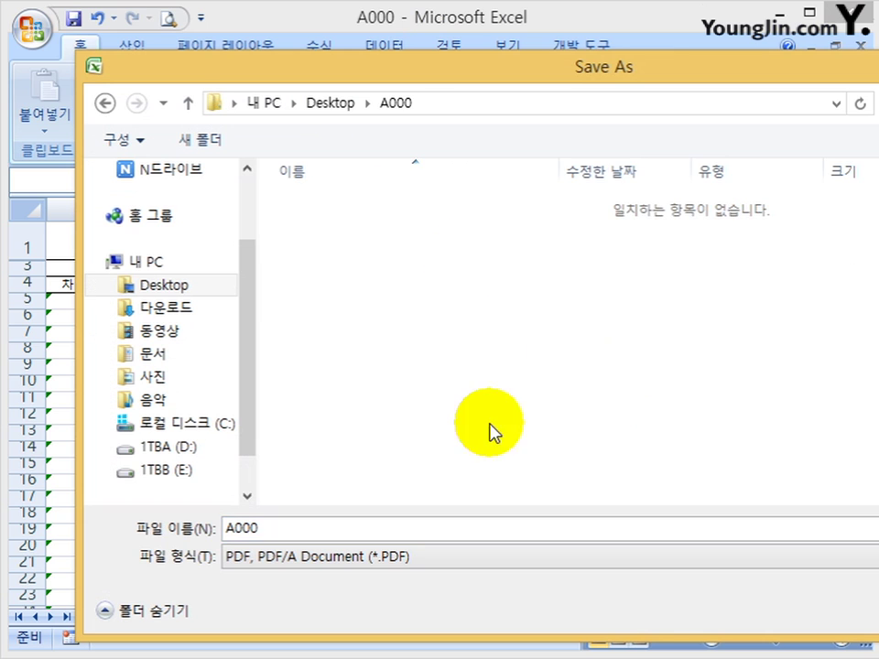
drag(599, 89, 508, 58)
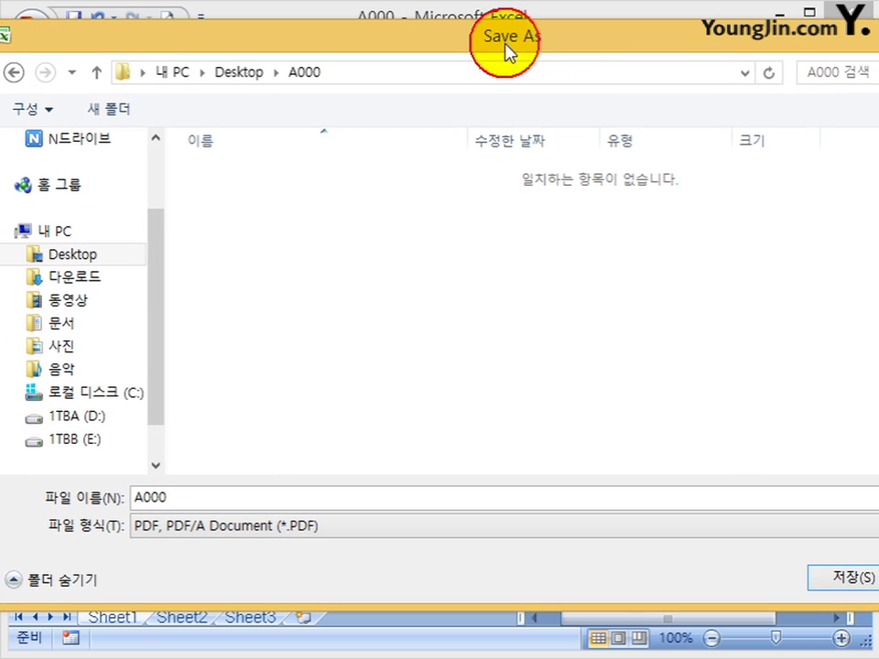
click(859, 579)
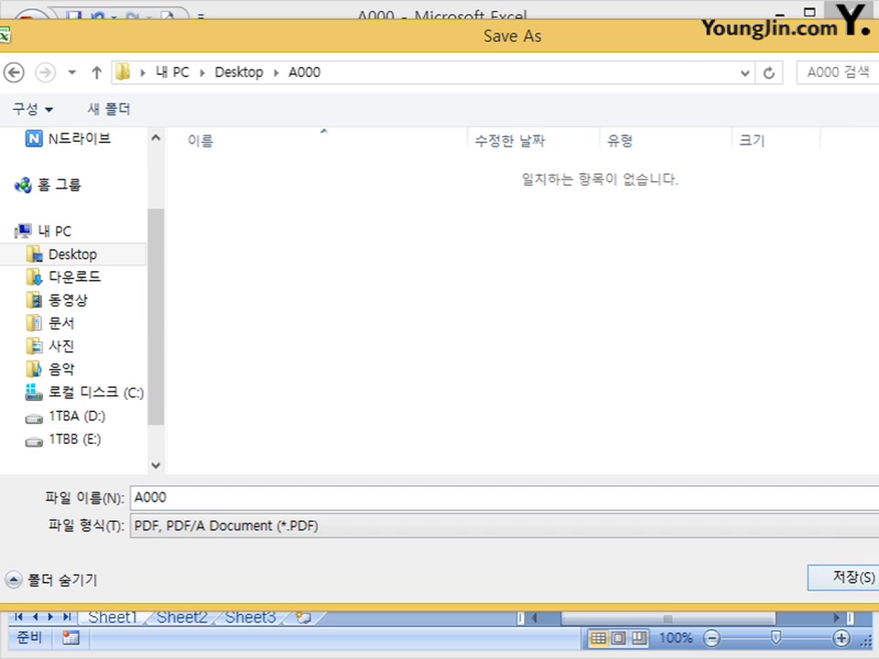
click(718, 582)
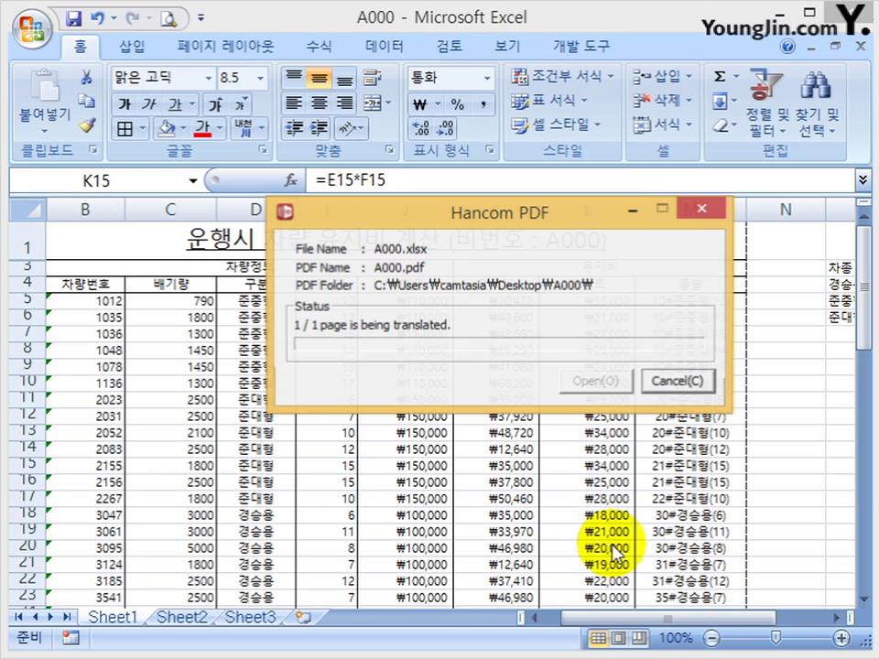
Open the exported PDF to check its table, formula rows and chart, and return to the worksheet to view the lower rows.
click(608, 382)
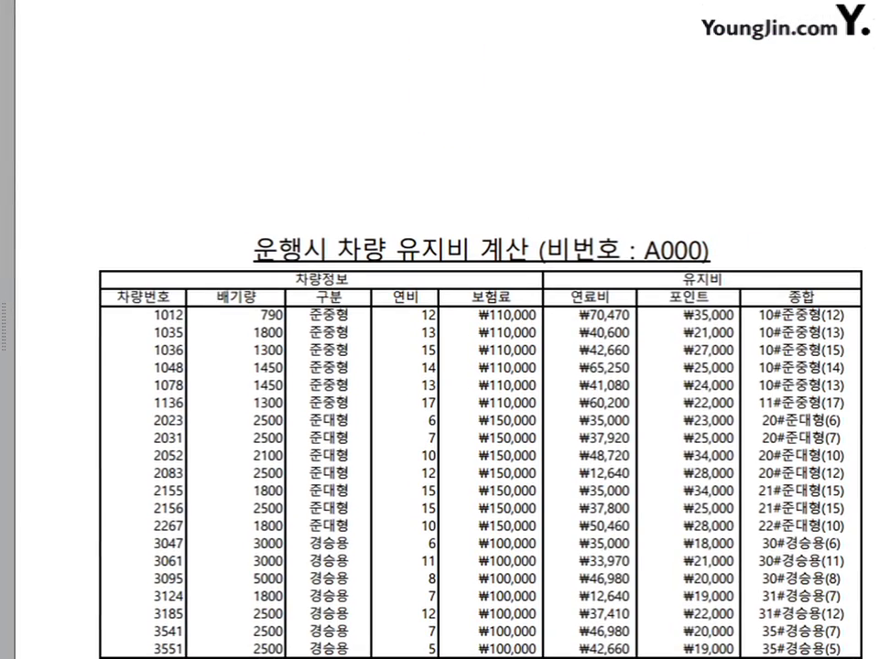
scroll(586, 339, down, 3)
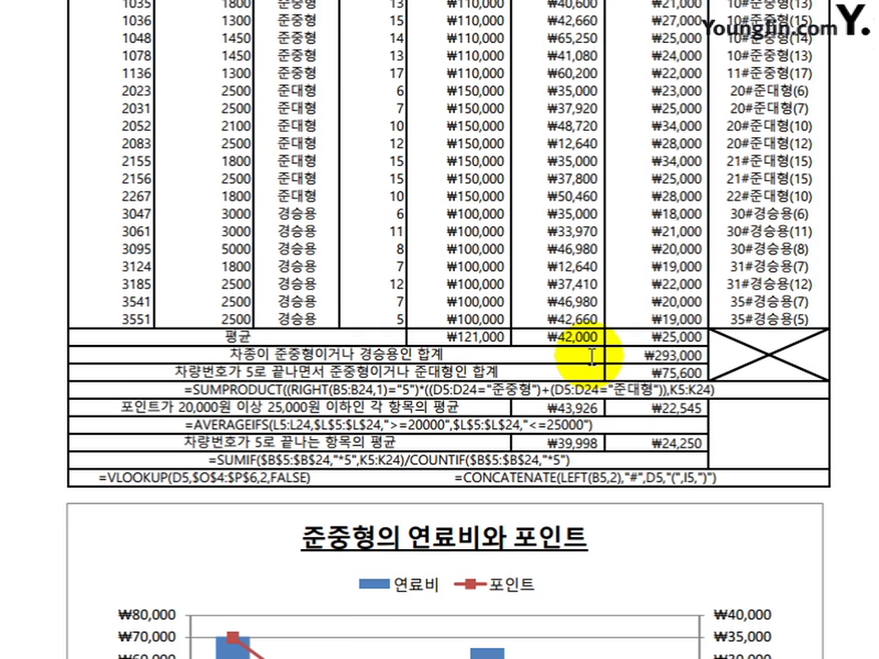
scroll(593, 357, down, 3)
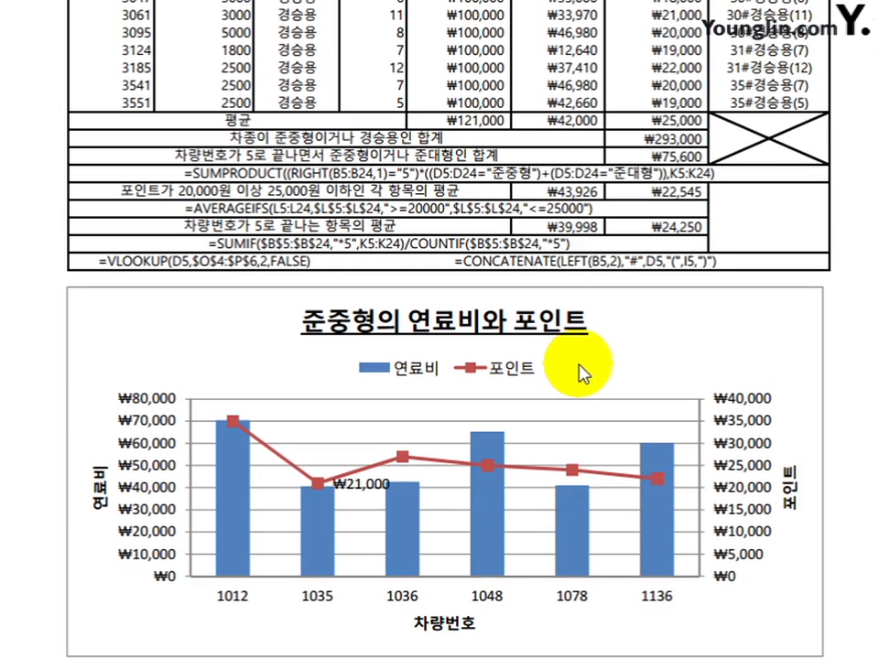
scroll(591, 384, up, 5)
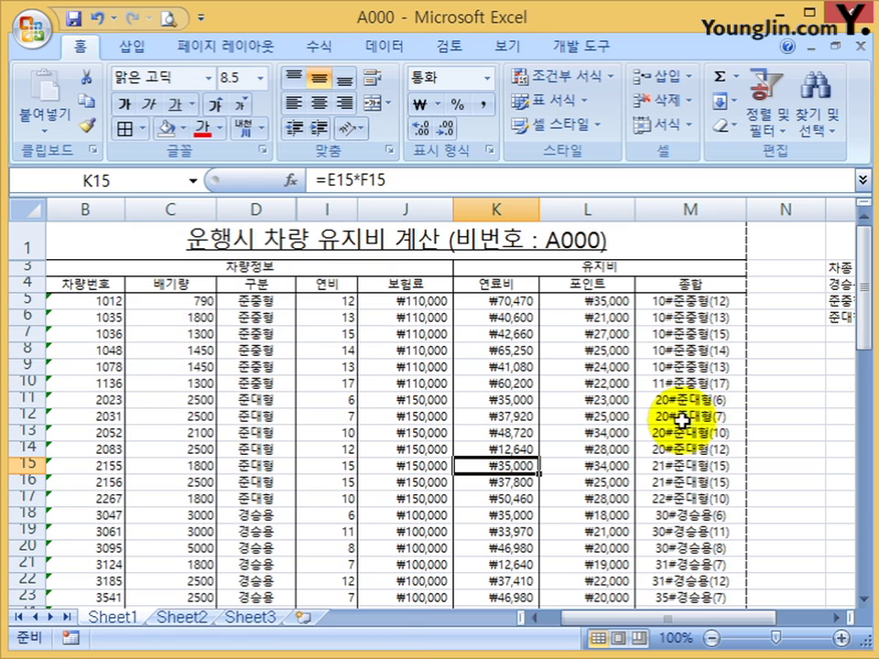
click(681, 418)
scroll(673, 426, down, 10)
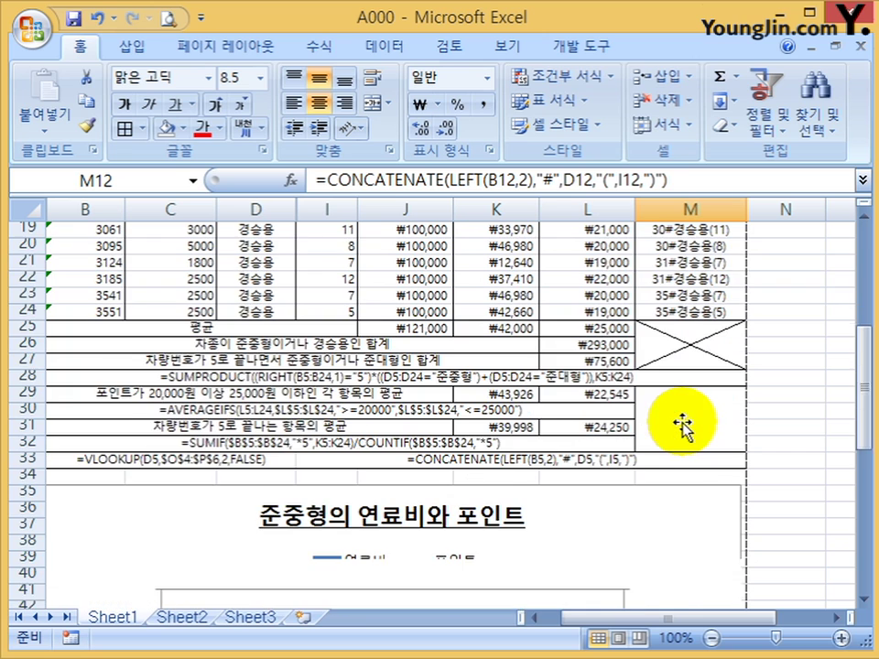